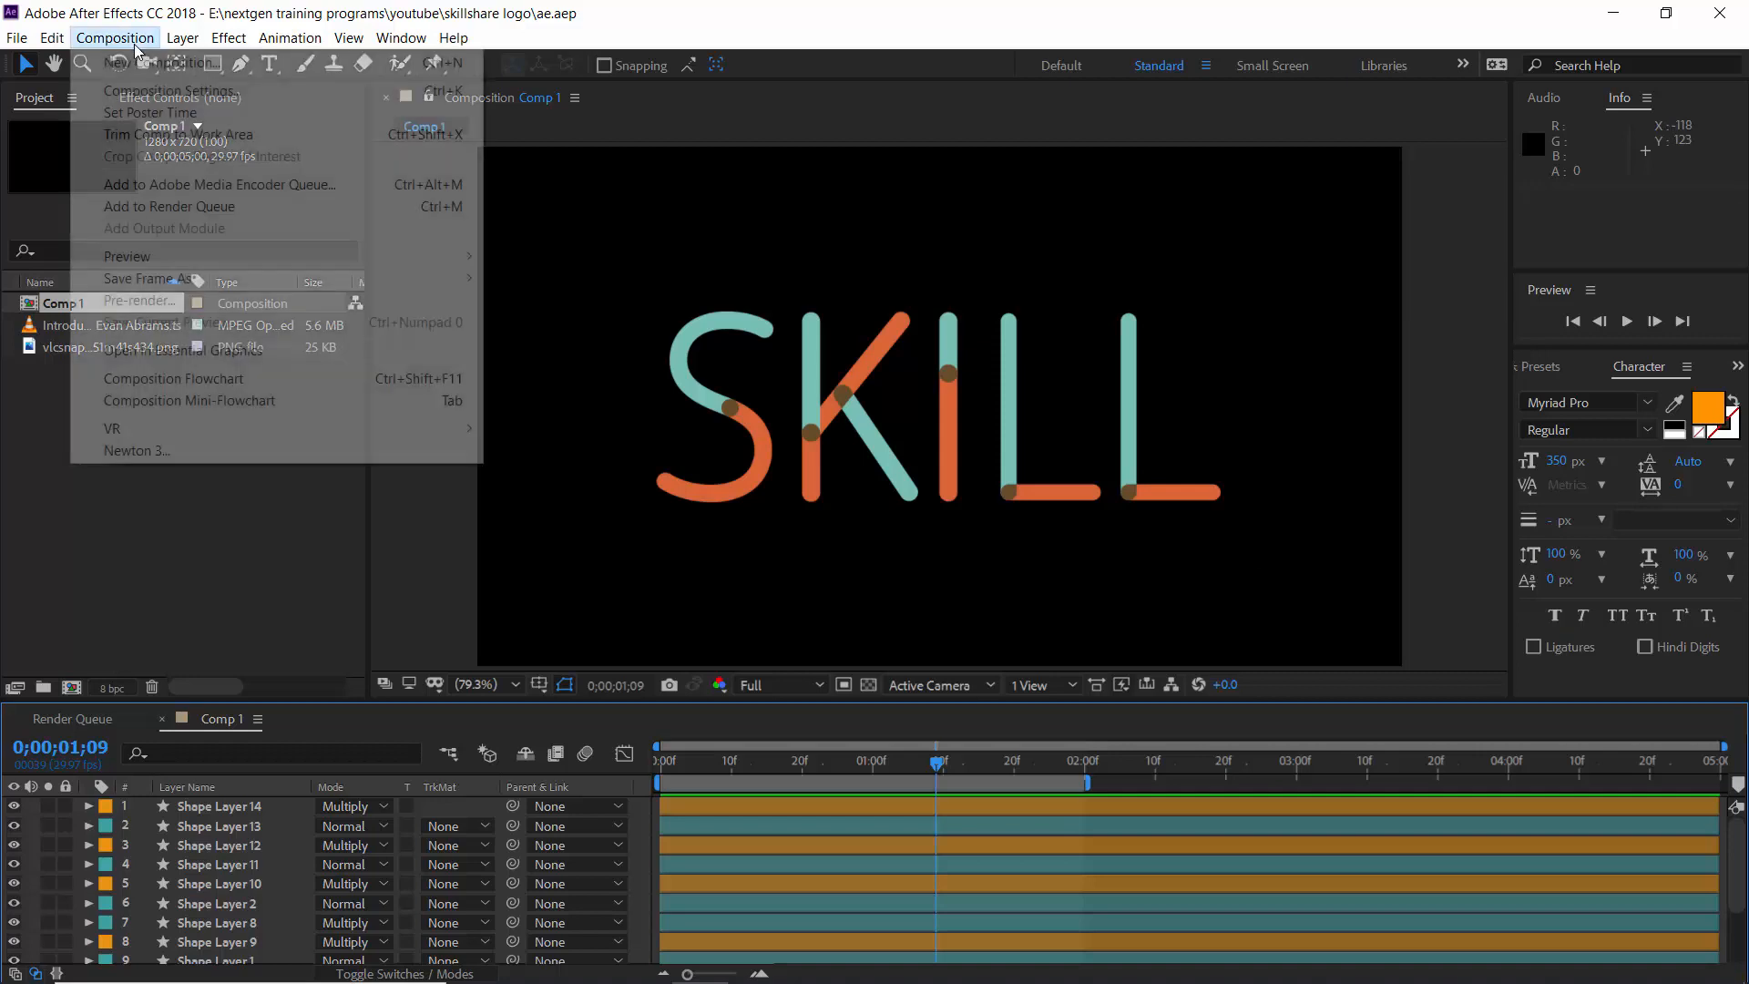
Step: Create a 1280 × 720 composition at 29.97 fps lasting 5 seconds and add the text SKILL to it
left_click(136, 56)
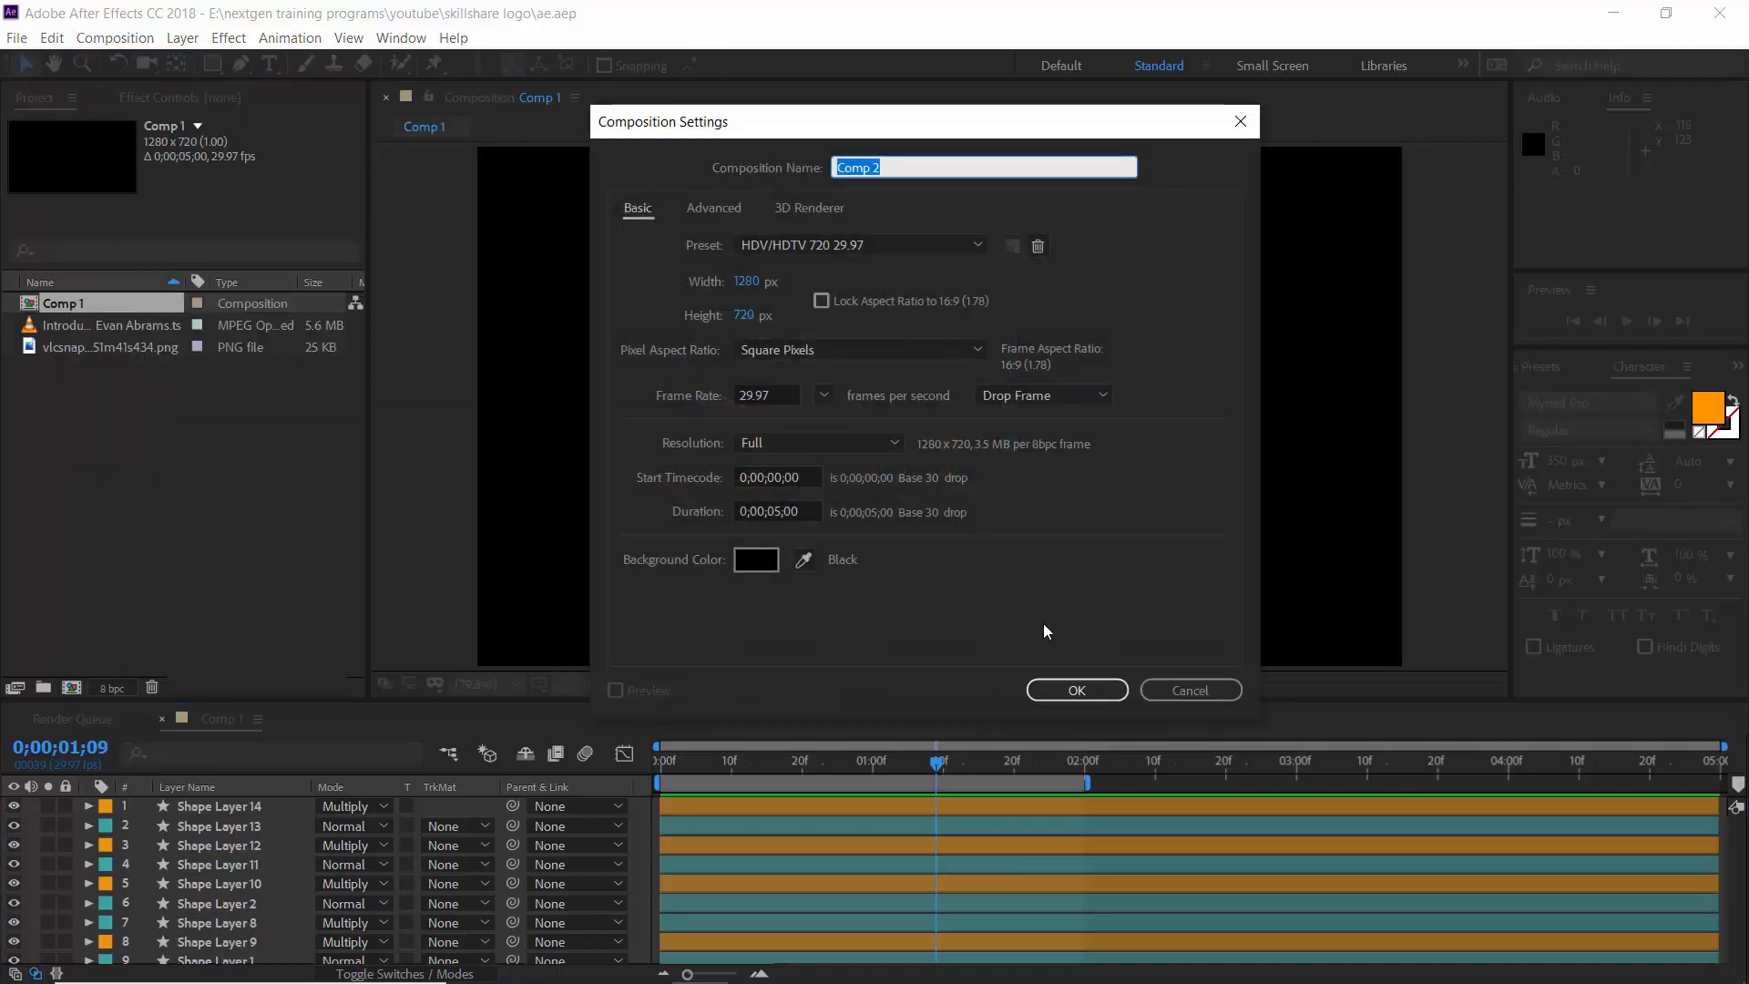
left_click(1076, 692)
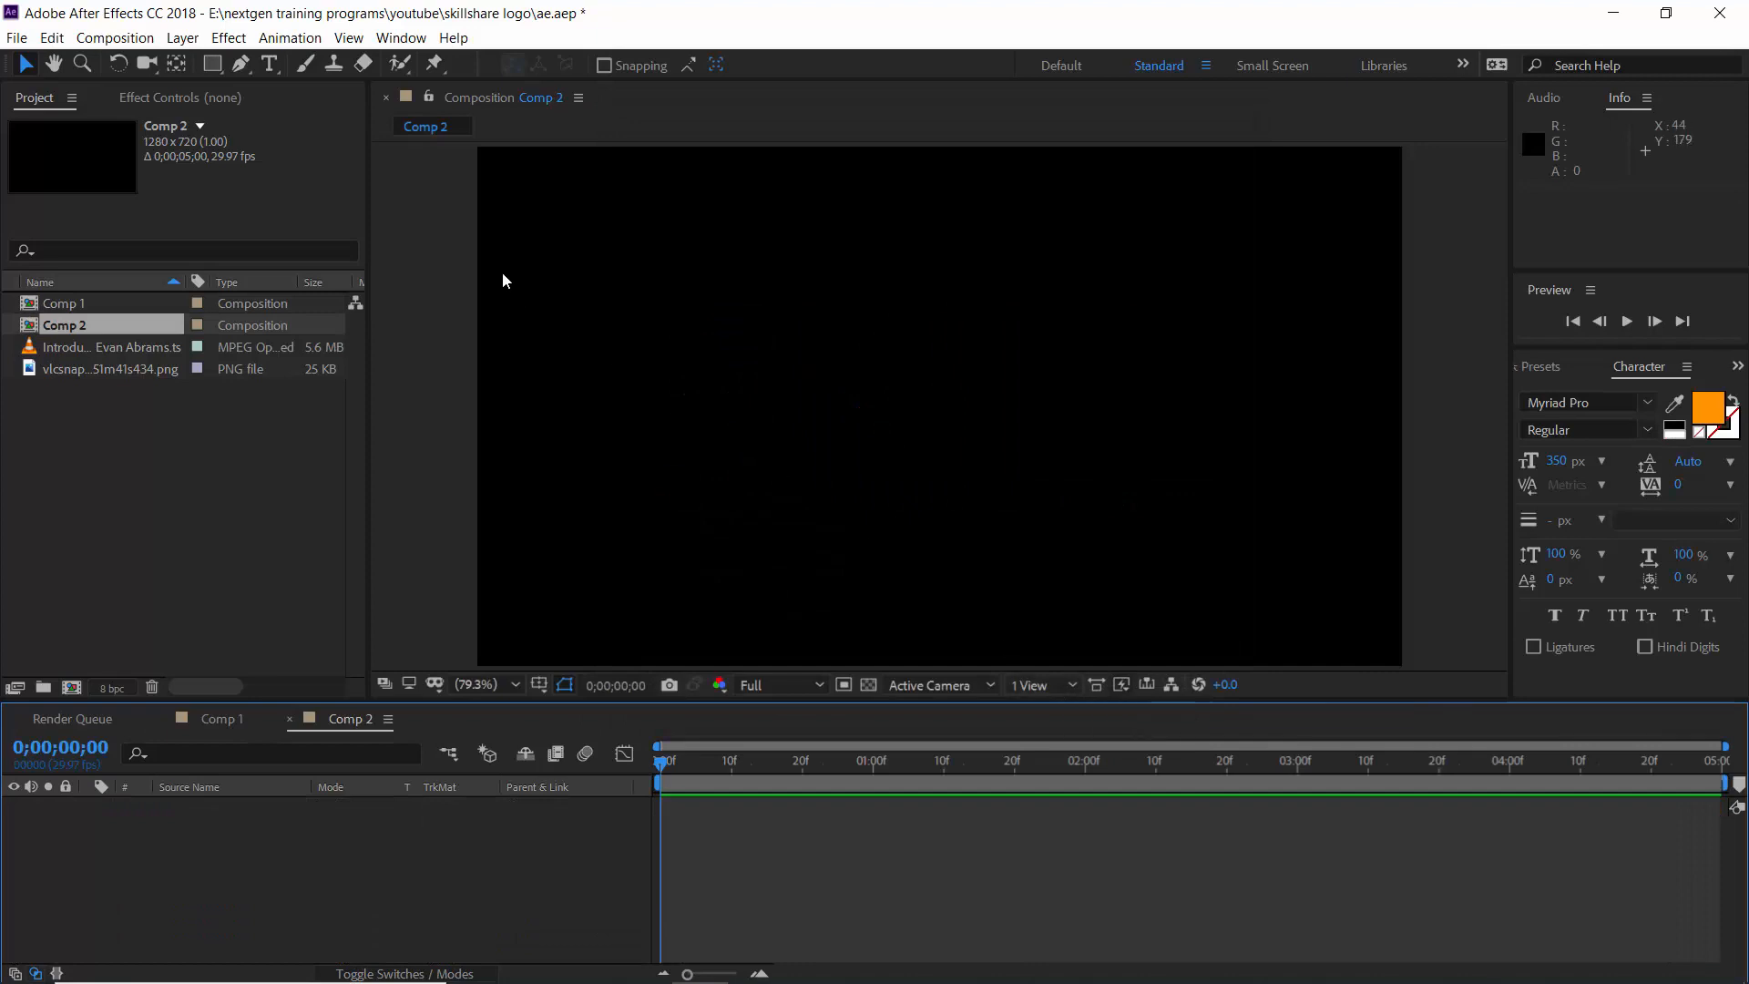
left_click(270, 65)
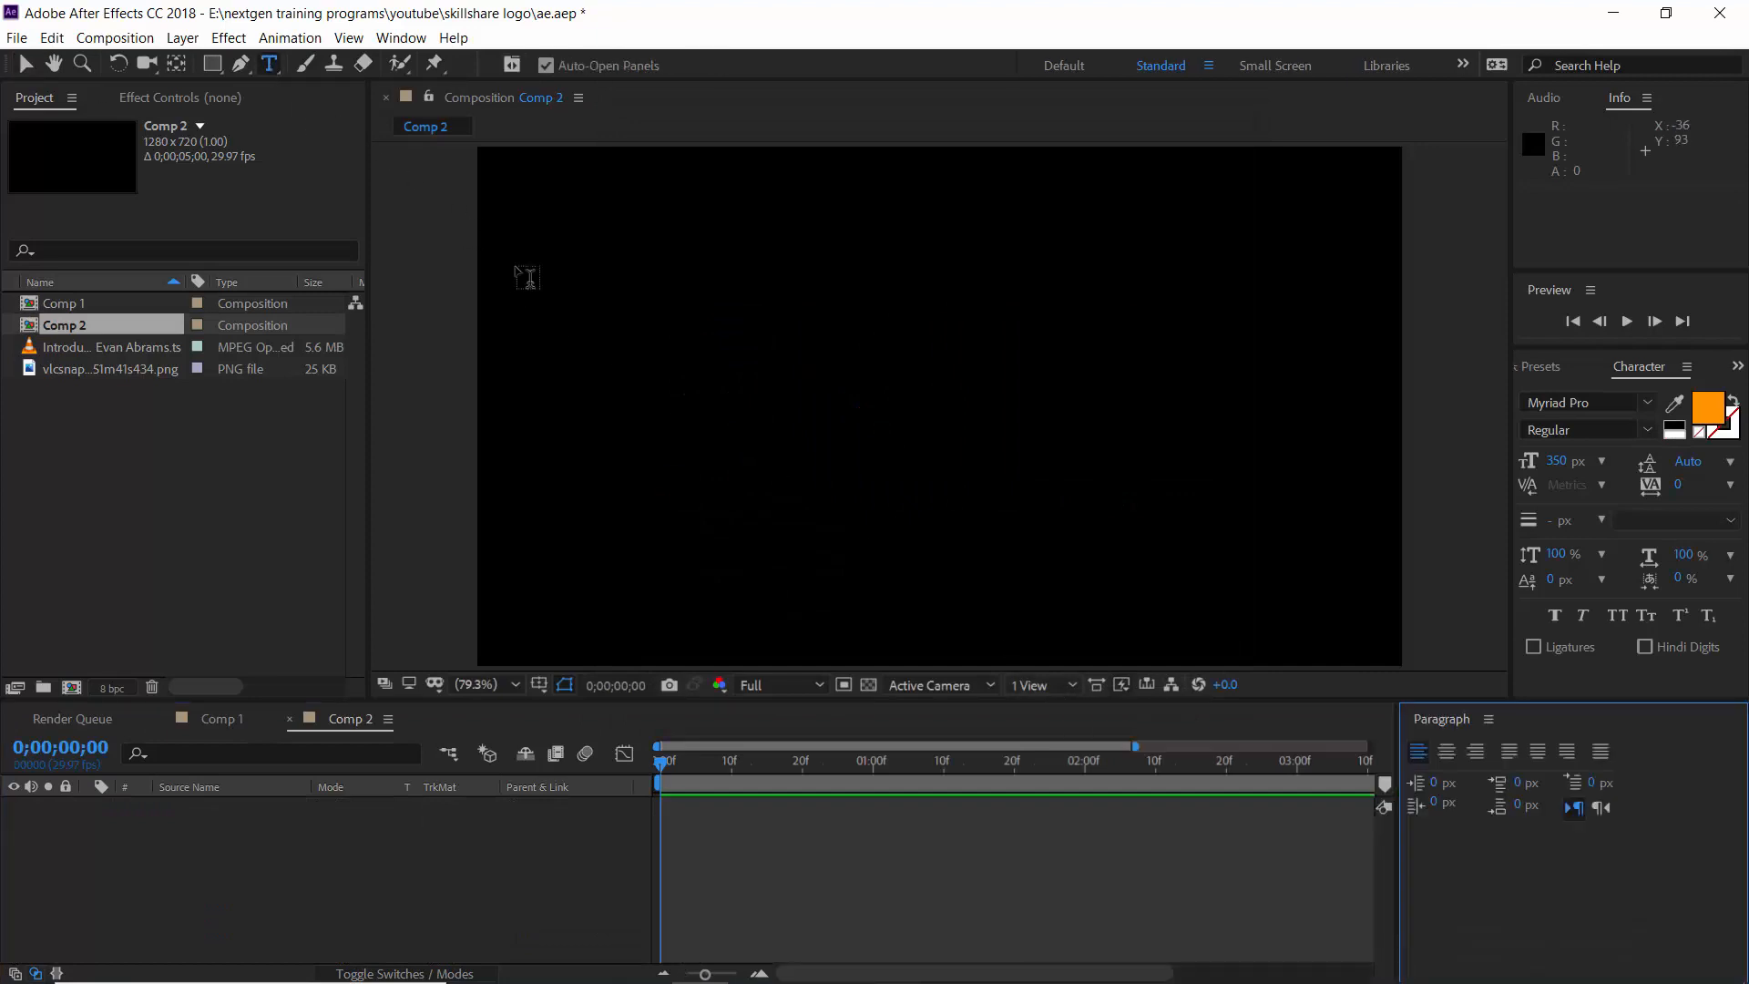
left_click(617, 405)
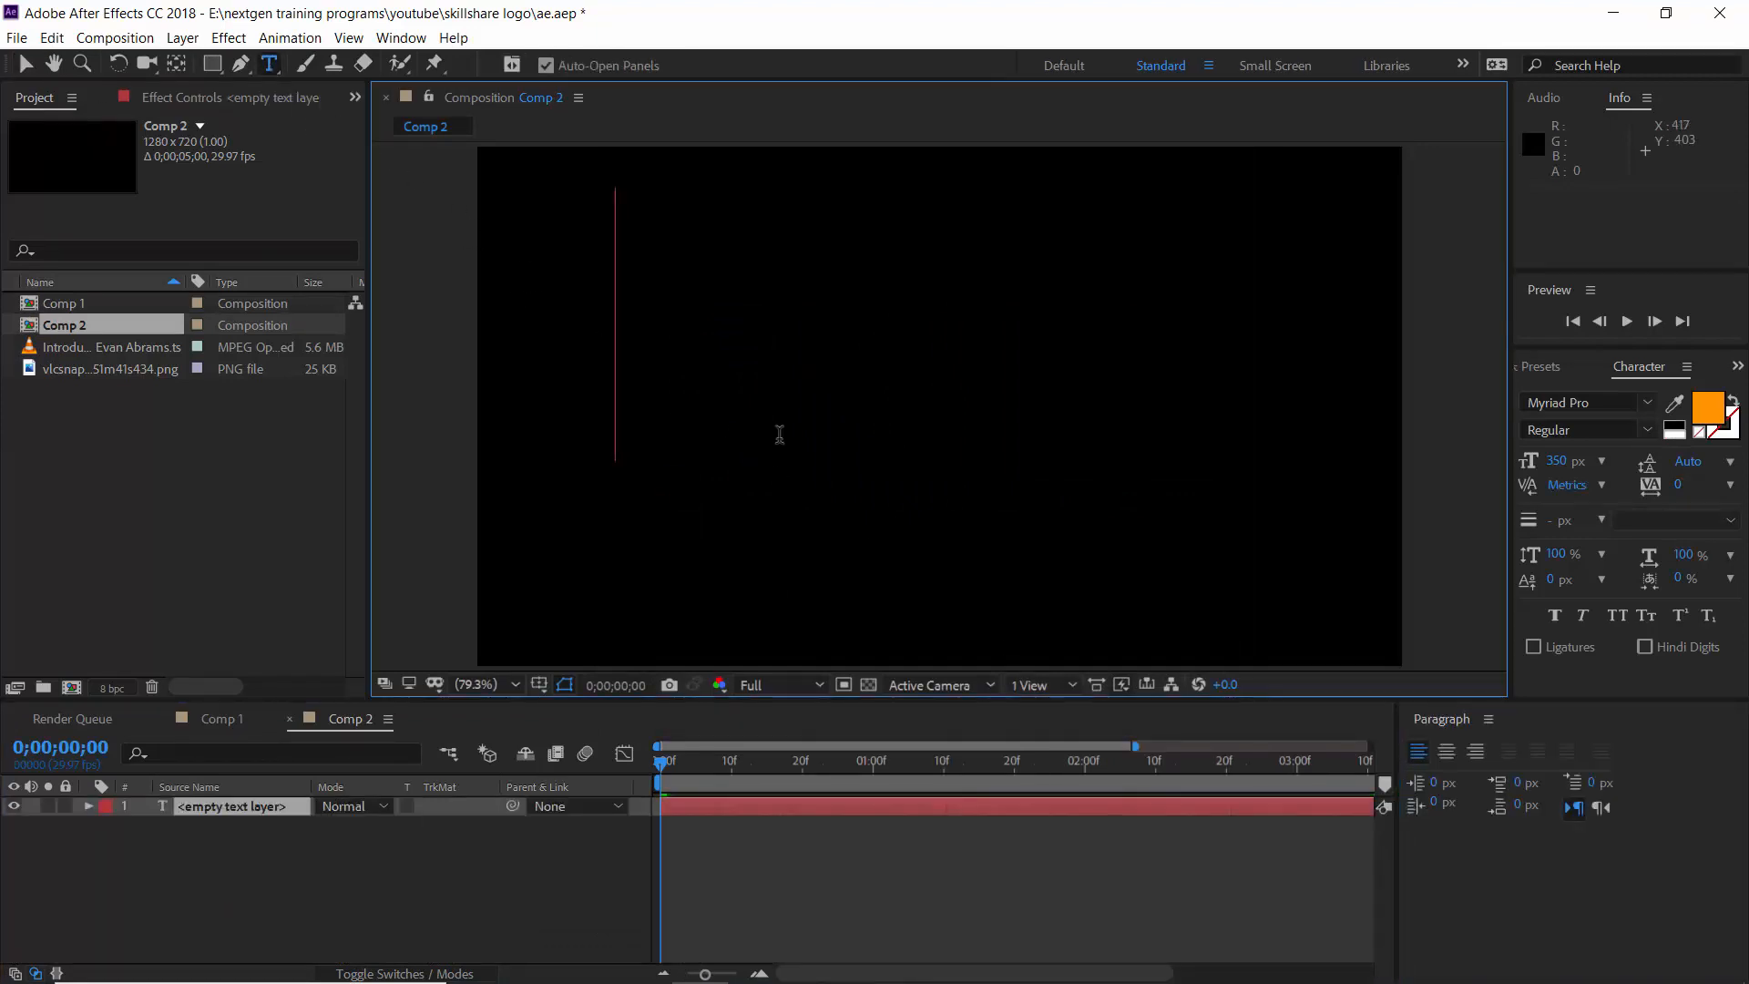
type("SKILL")
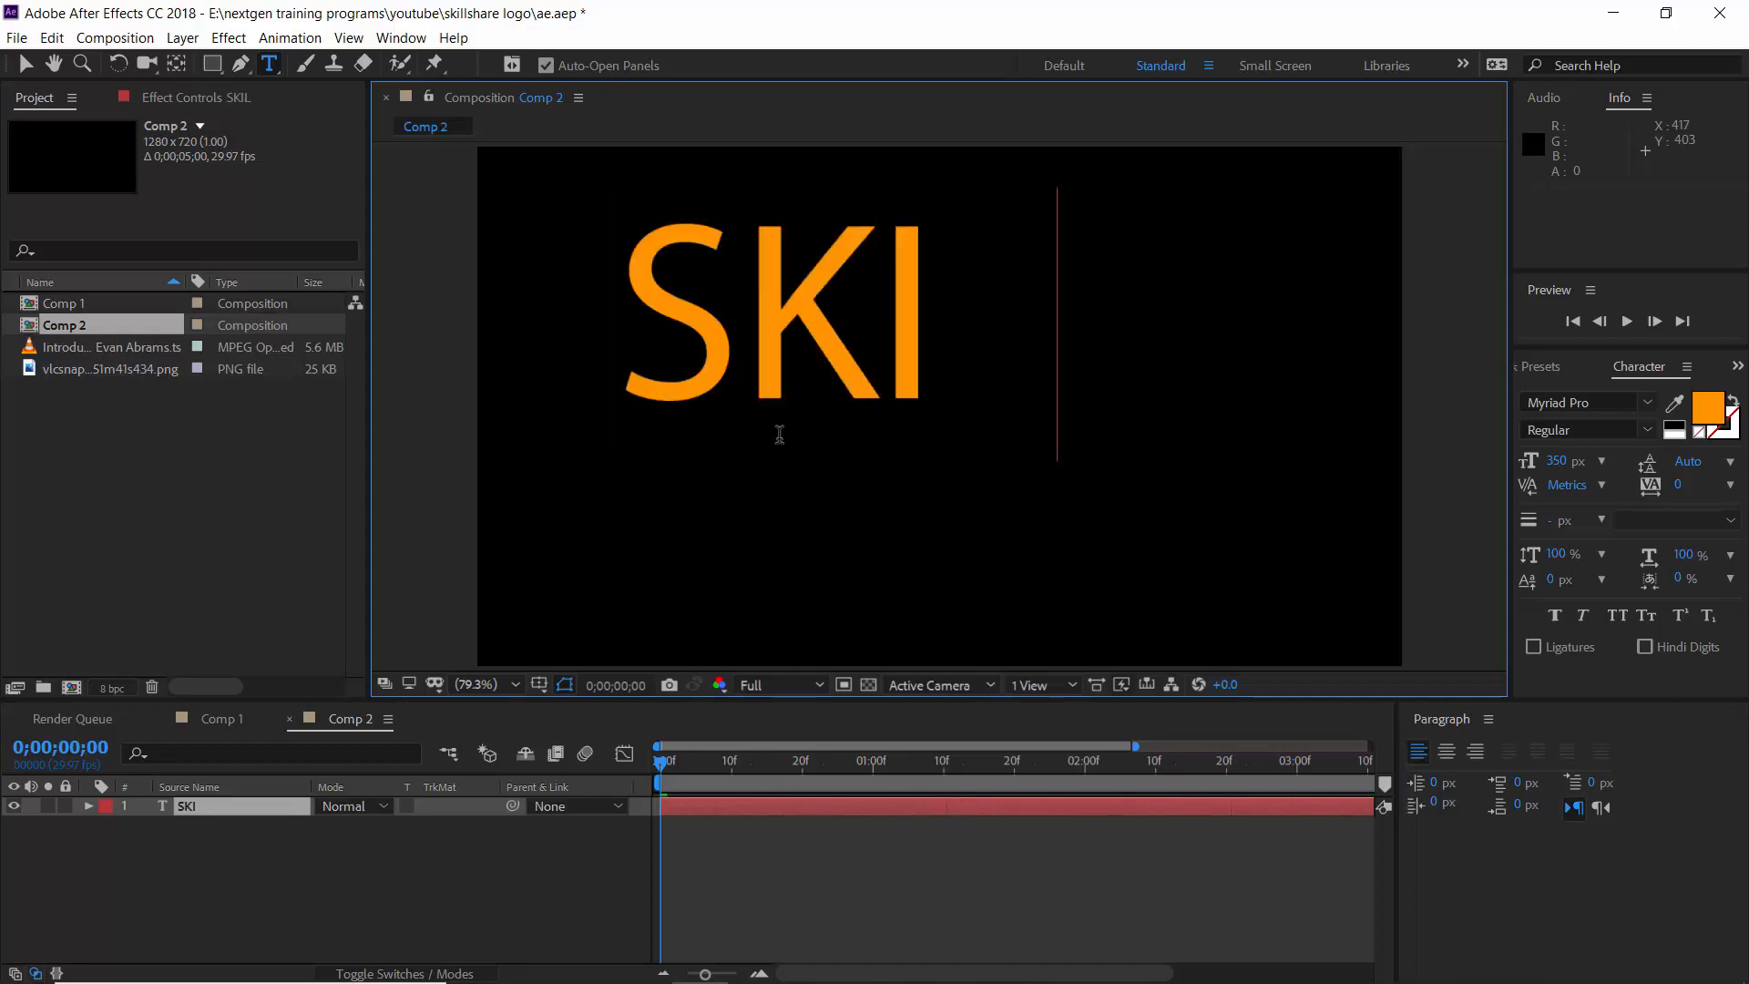
left_click(31, 60)
Step: Centre the SKILL text horizontally and vertically in the composition using the Align options
left_click(403, 39)
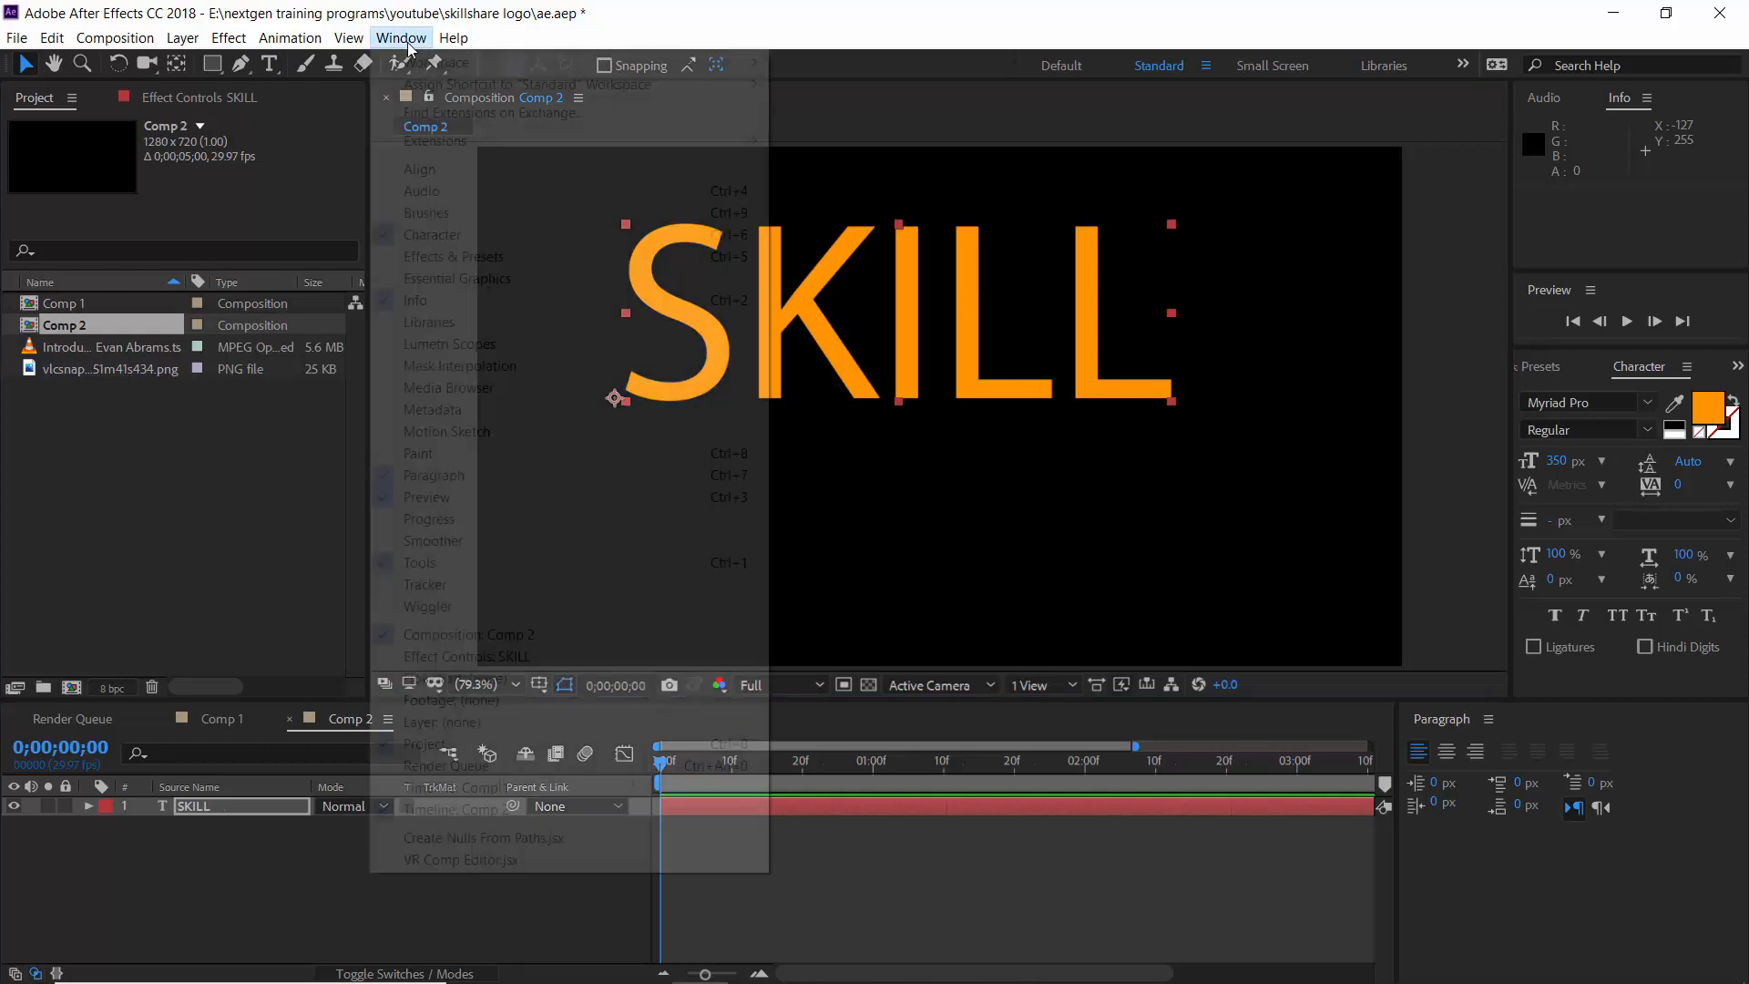
left_click(420, 169)
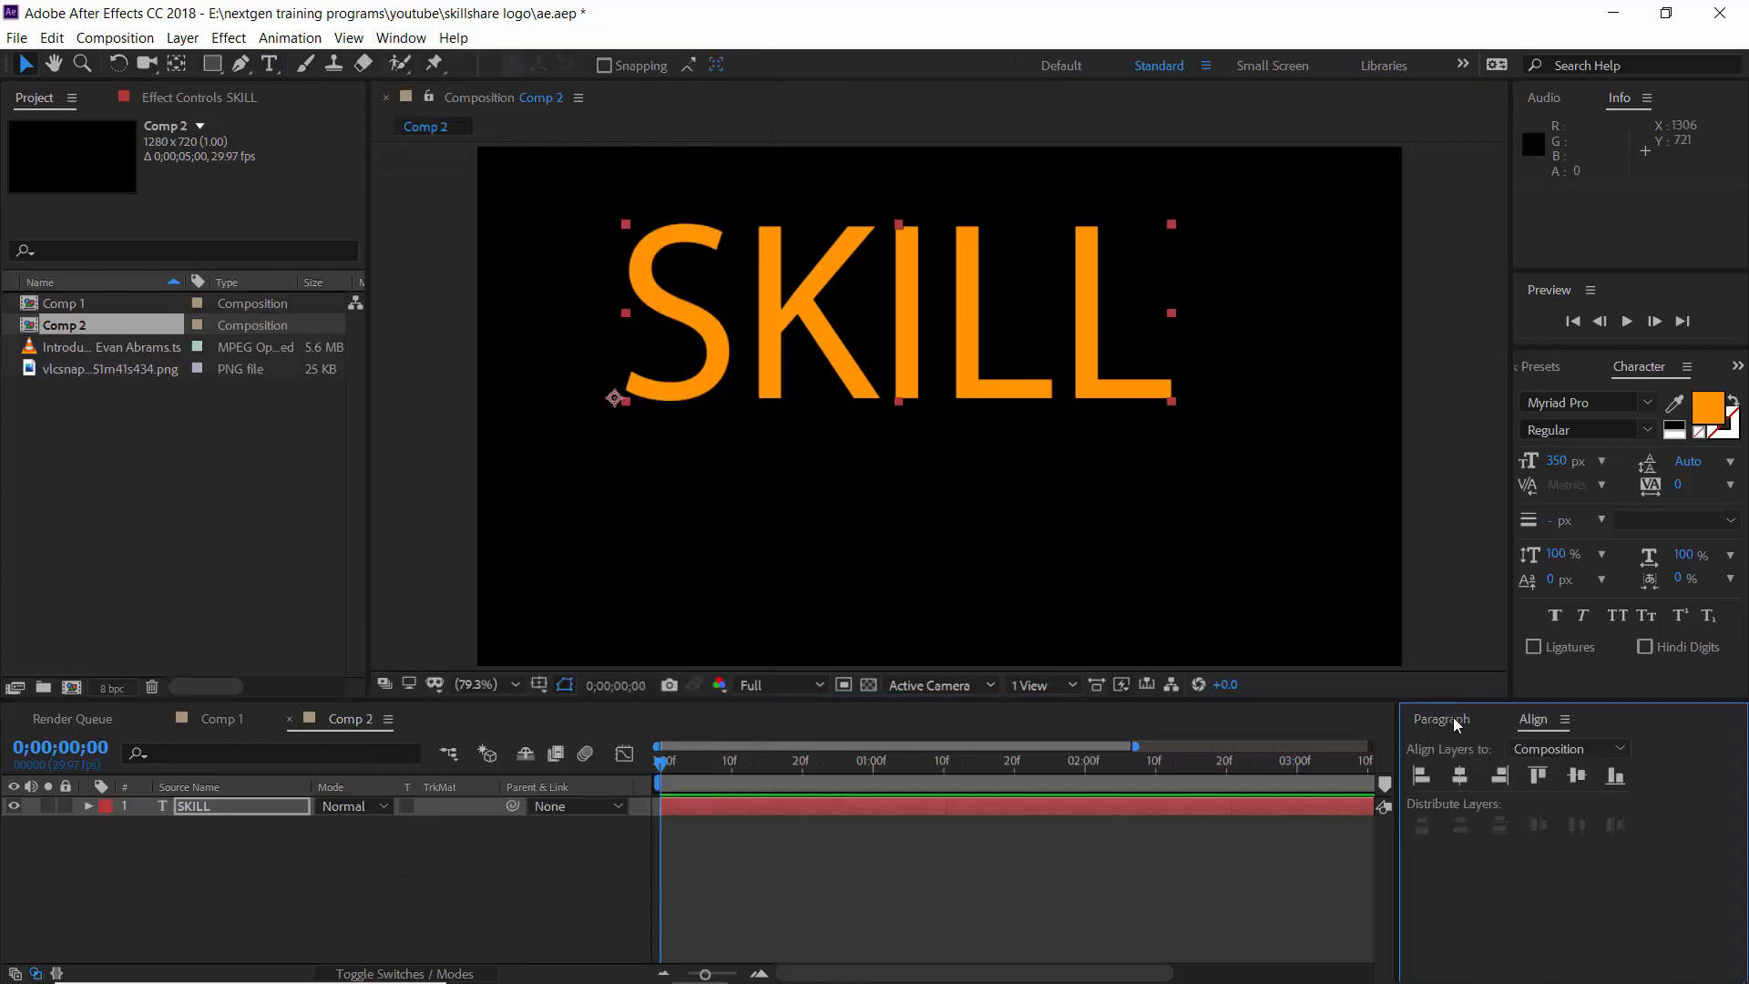
left_click(1459, 774)
left_click(1577, 776)
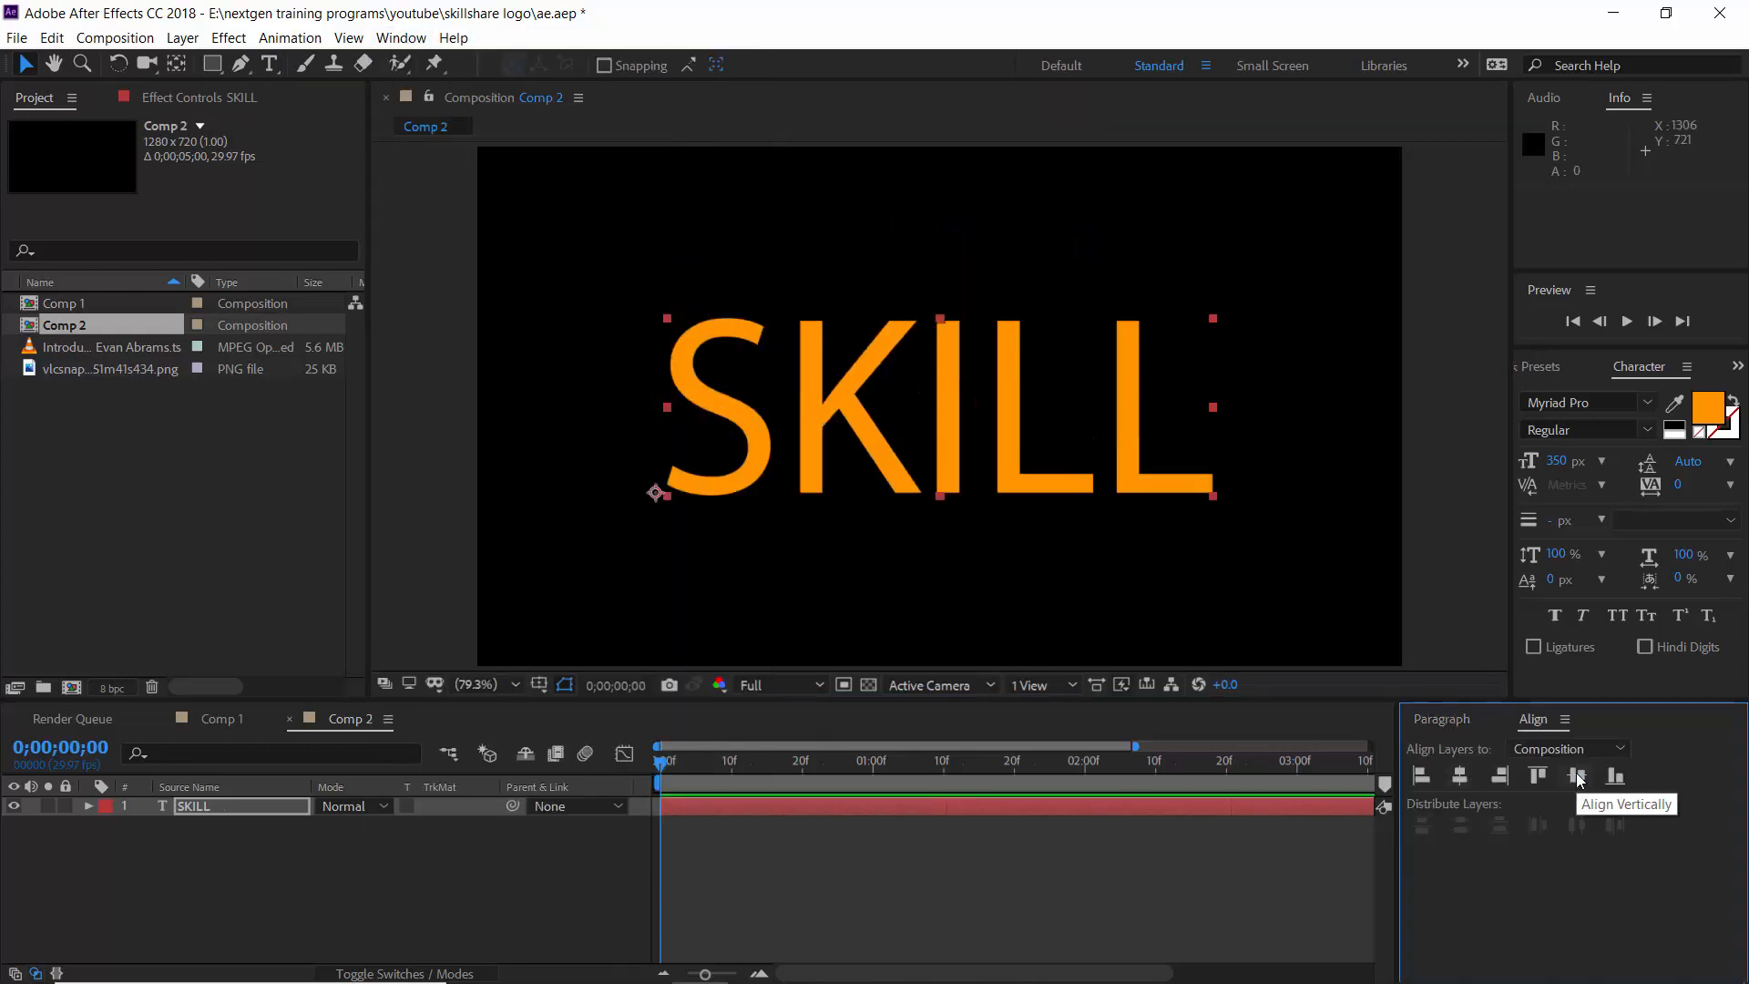
Step: Close the Align and Paragraph panels to give the timeline its full width
left_click(1564, 720)
left_click(1494, 727)
left_click(1488, 725)
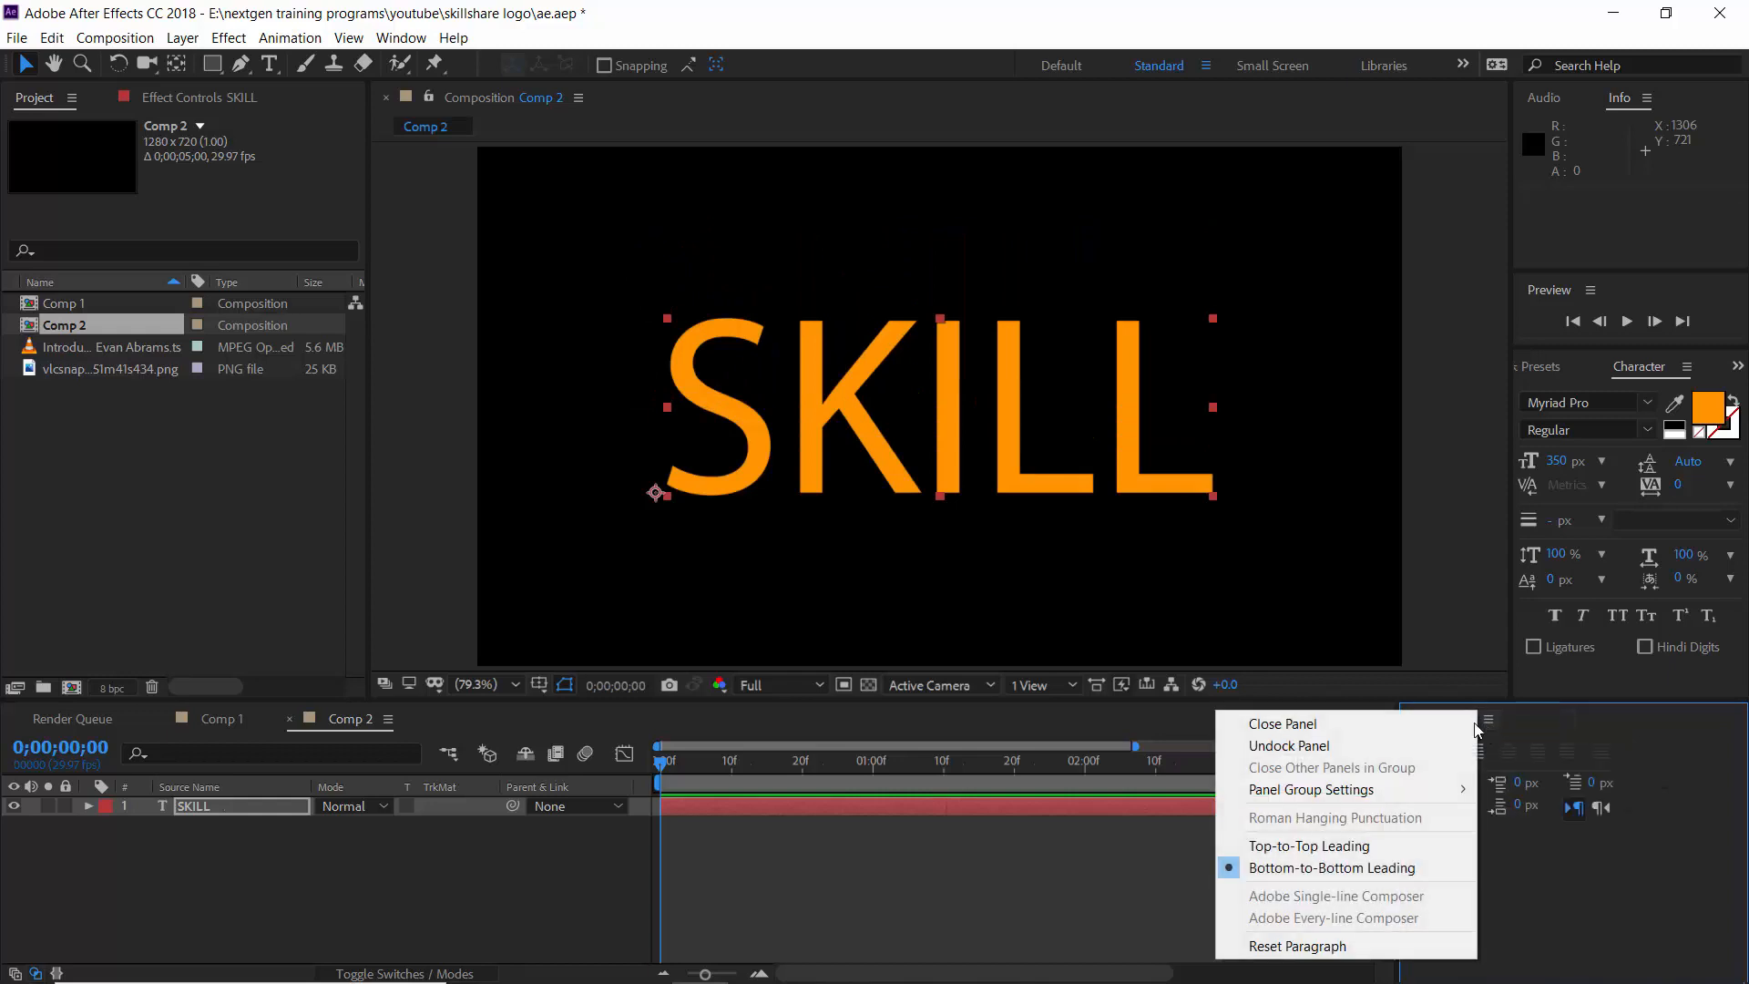
left_click(1391, 724)
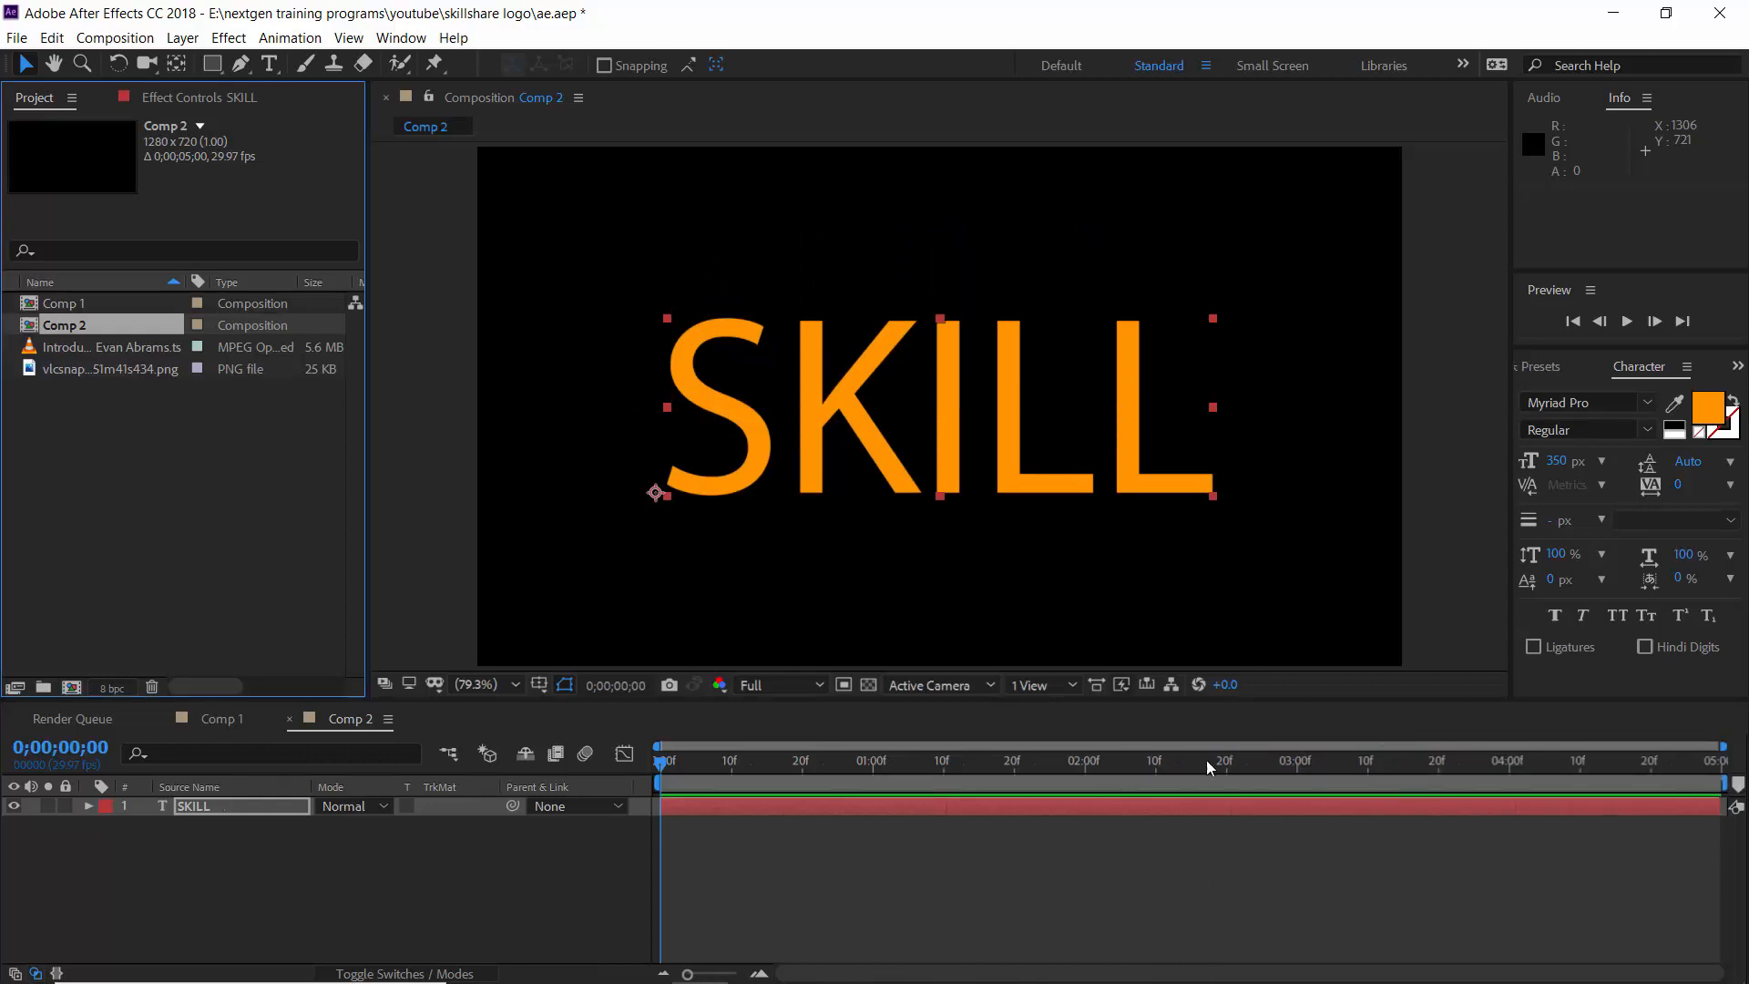
left_click(178, 811)
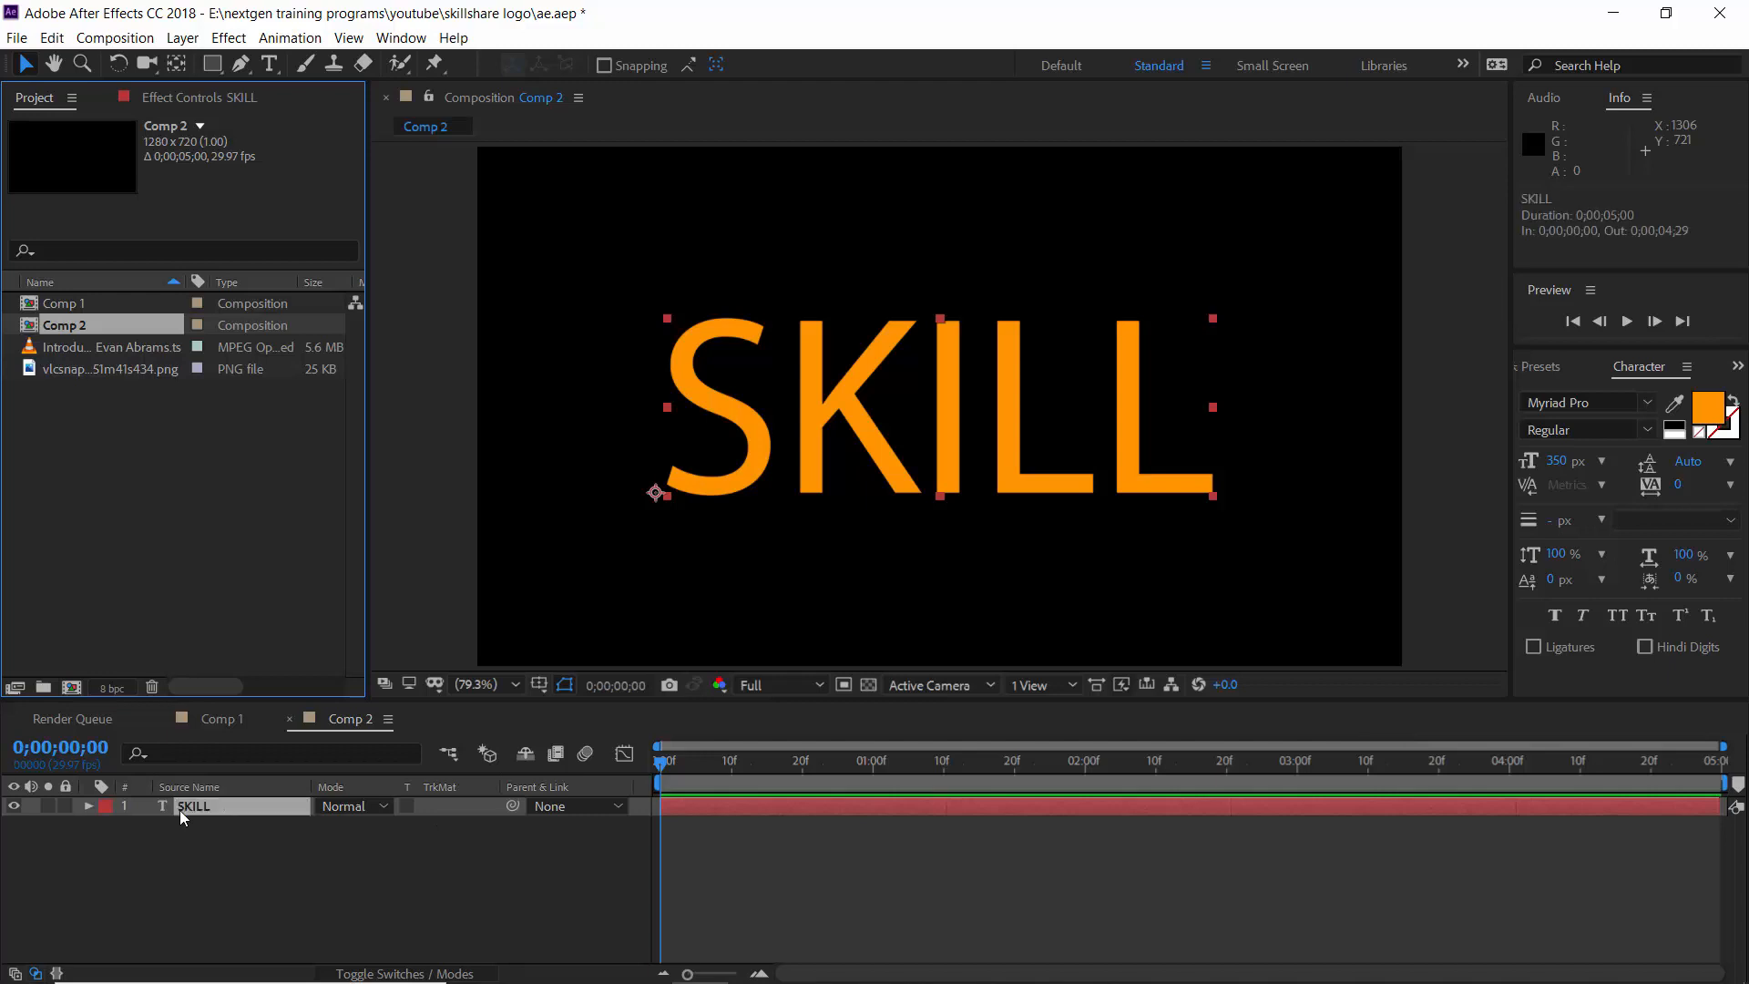
left_click(88, 807)
left_click(487, 827)
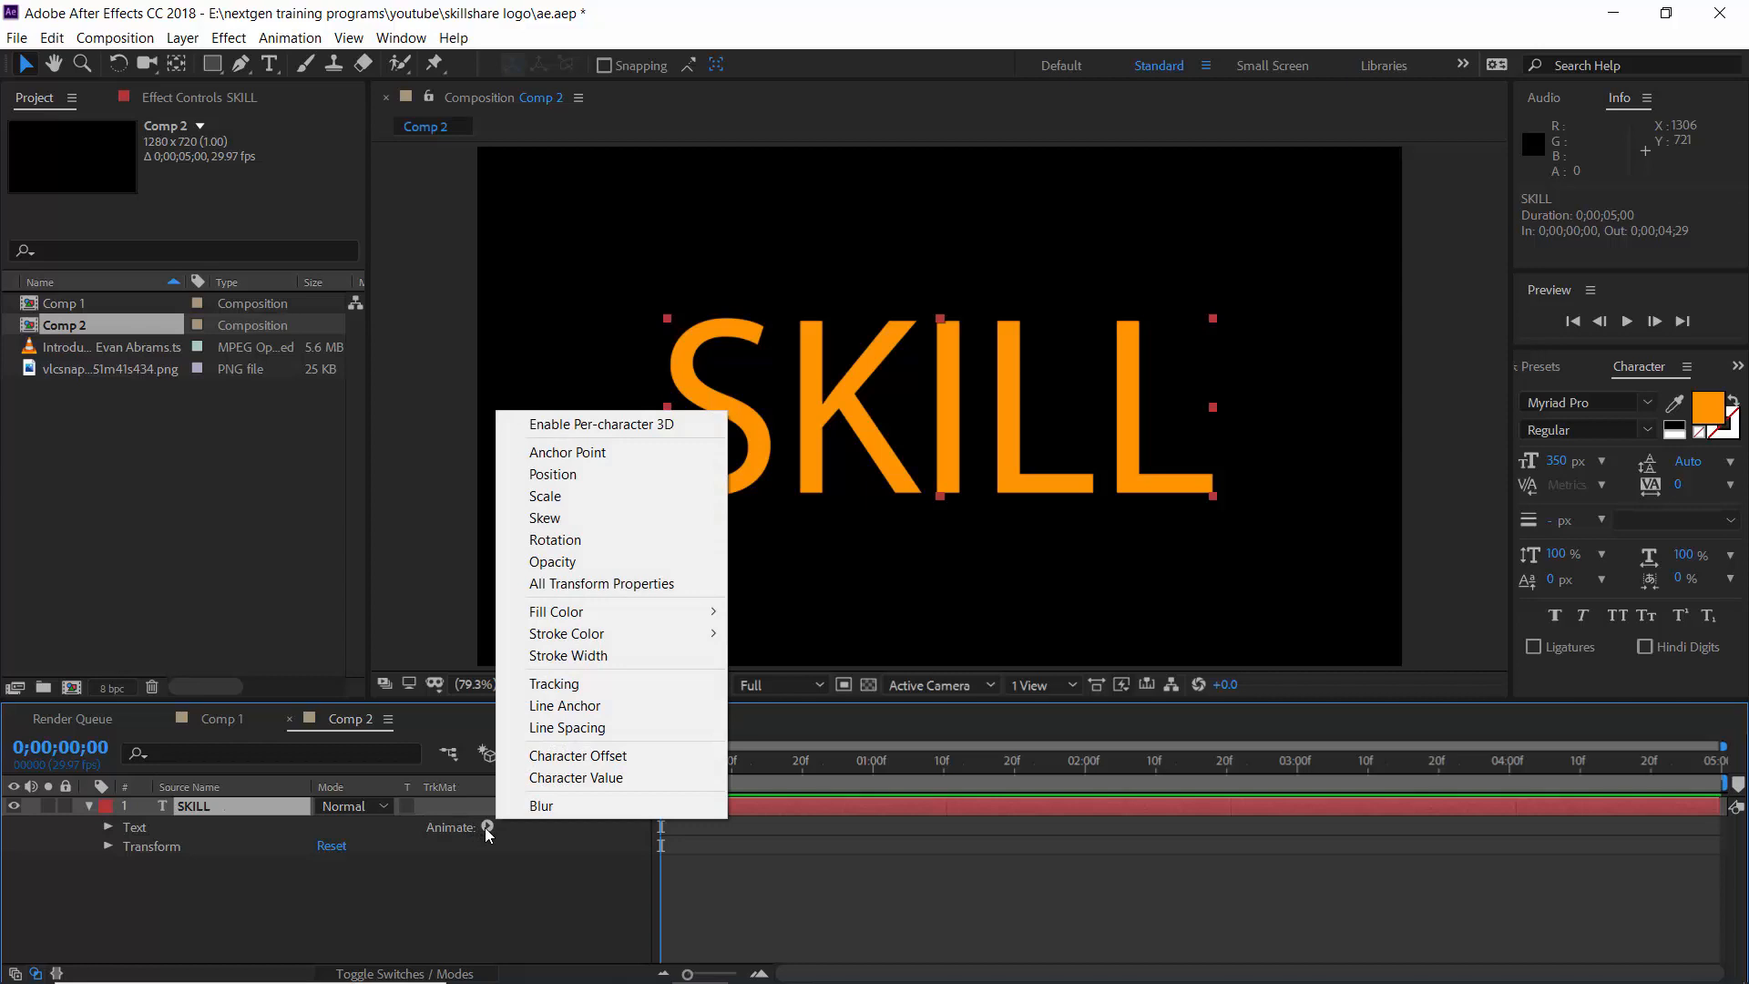
left_click(91, 802)
left_click(91, 803)
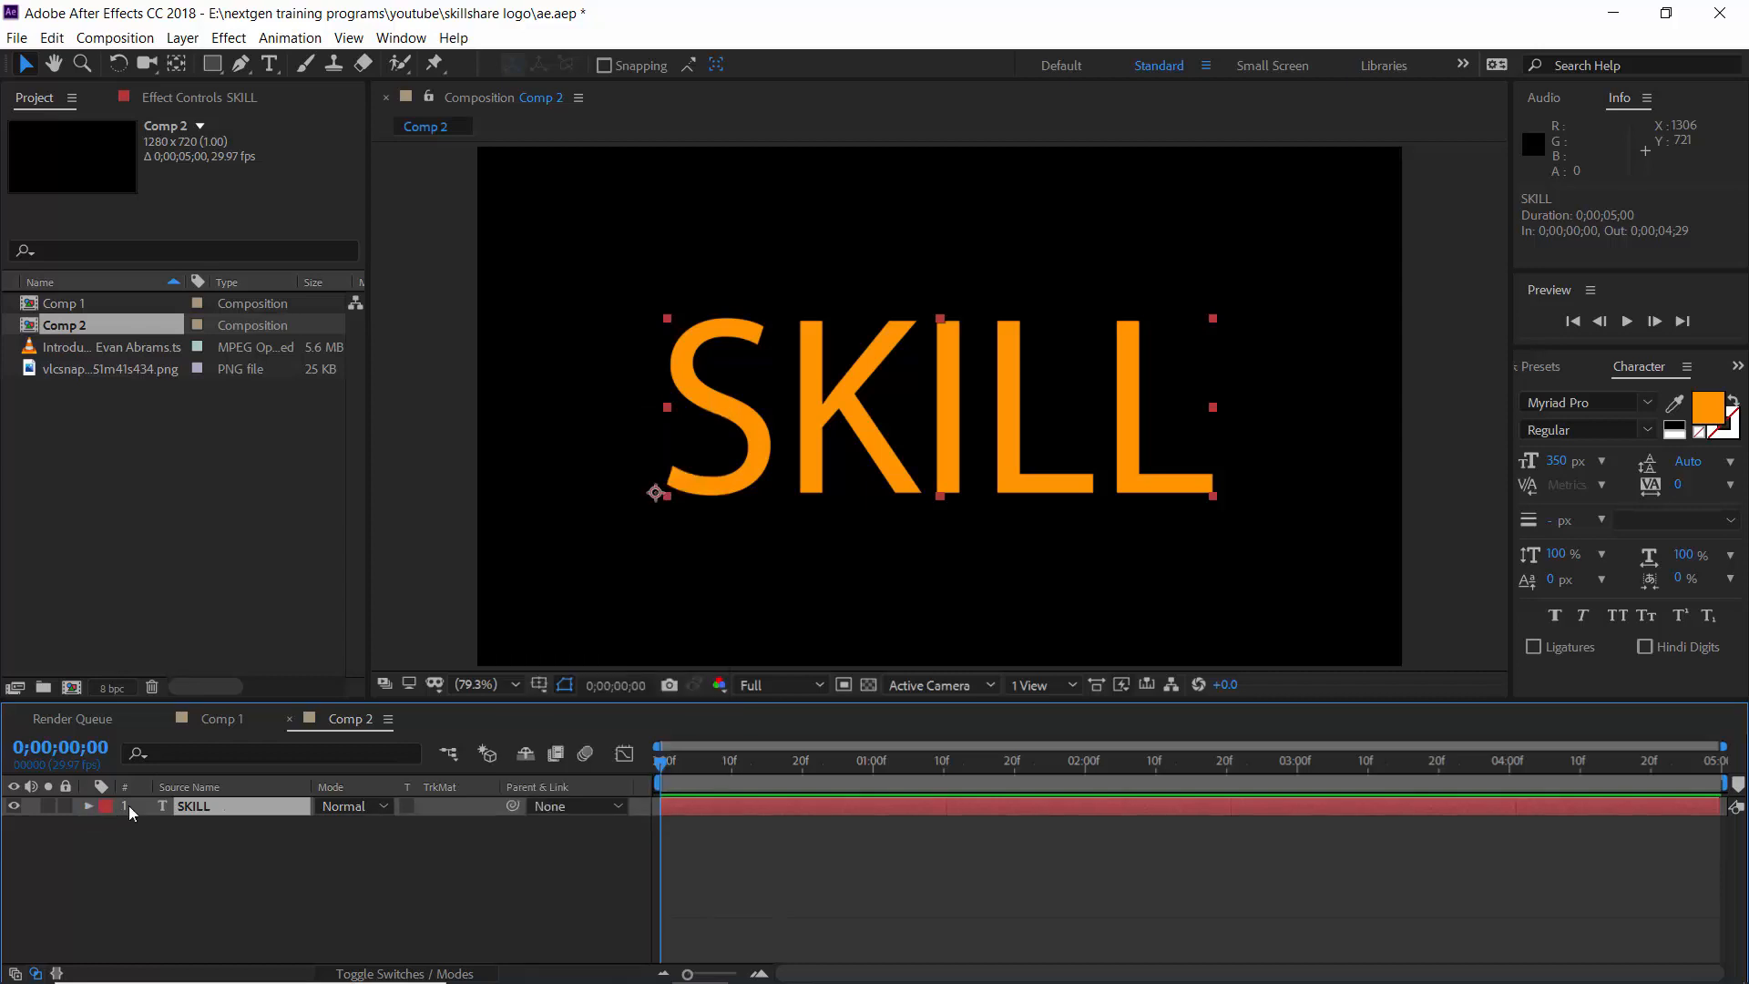
Step: Create shapes from the SKILL text layer
right_click(197, 808)
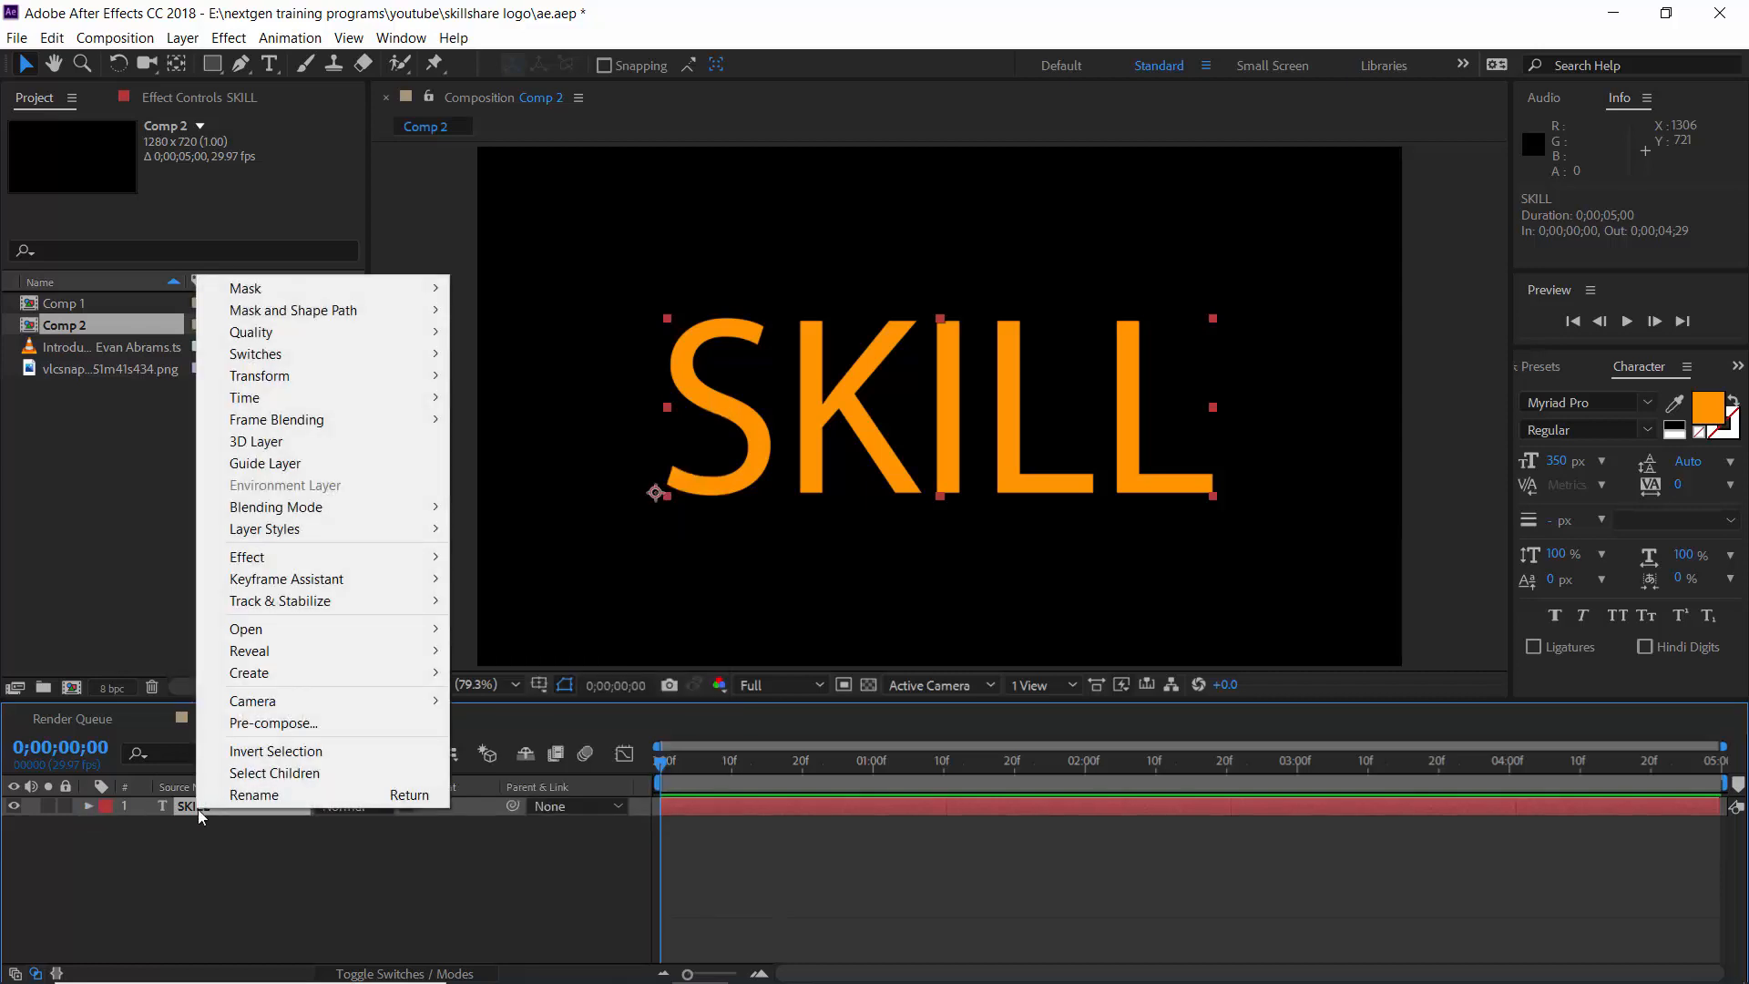
mouse_move(283, 672)
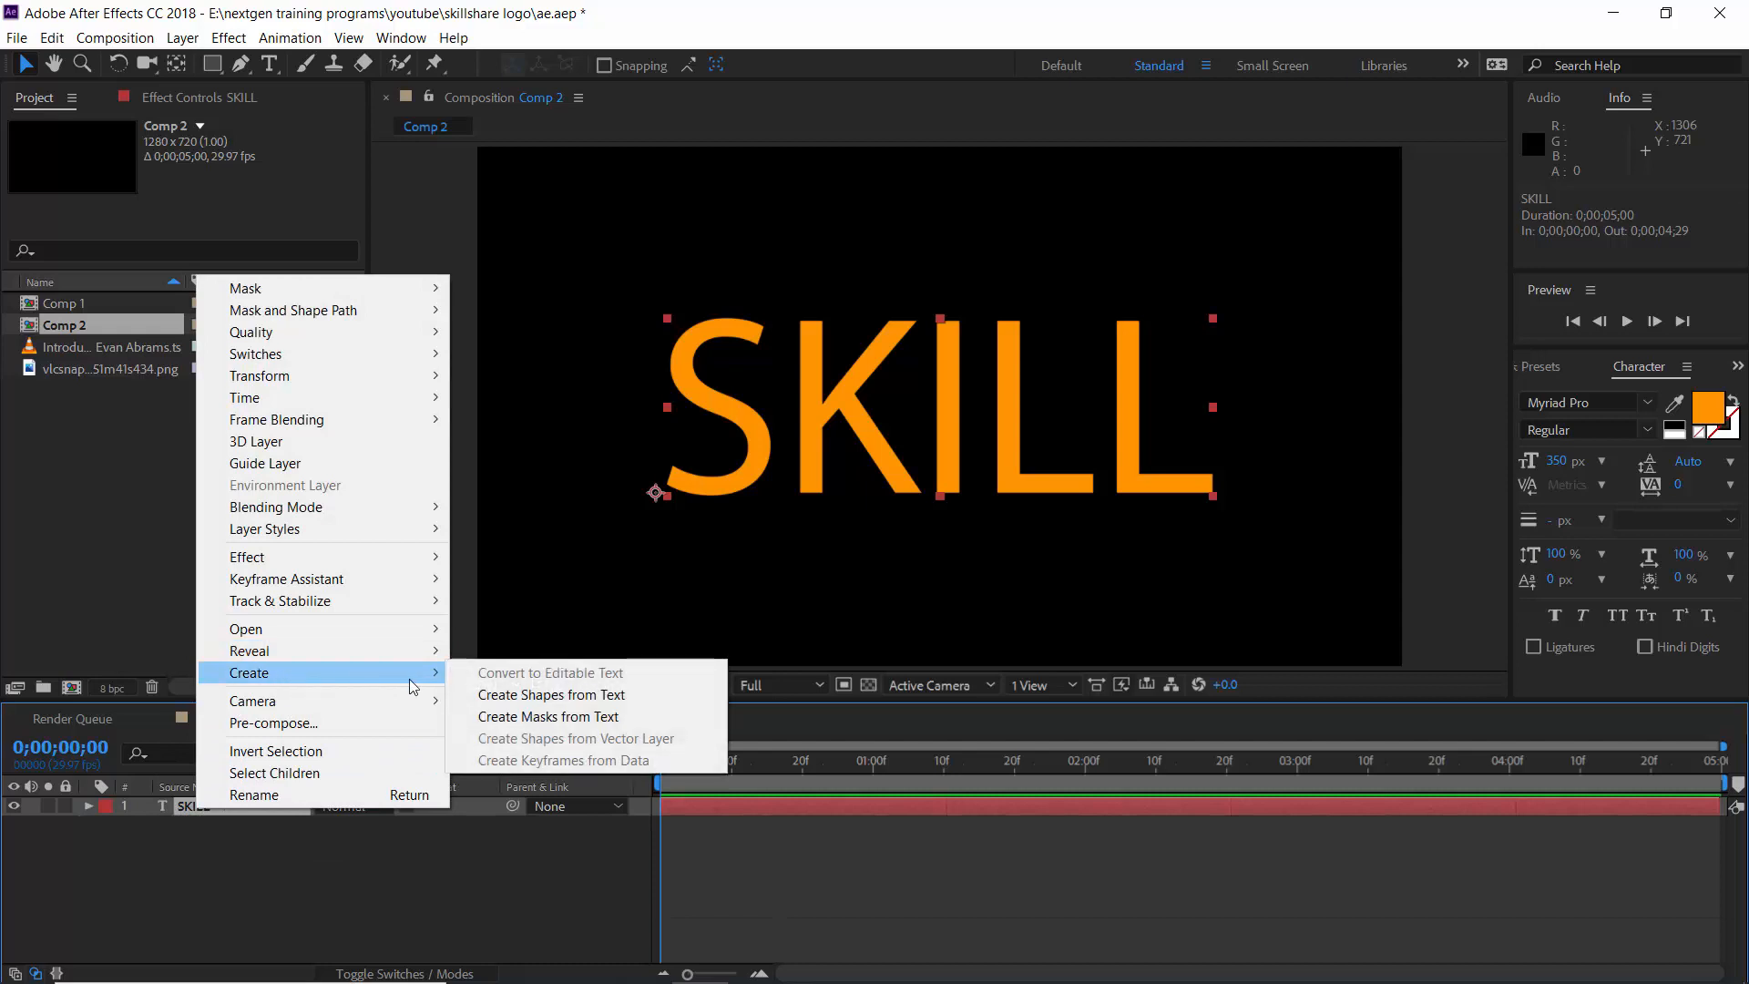
left_click(542, 700)
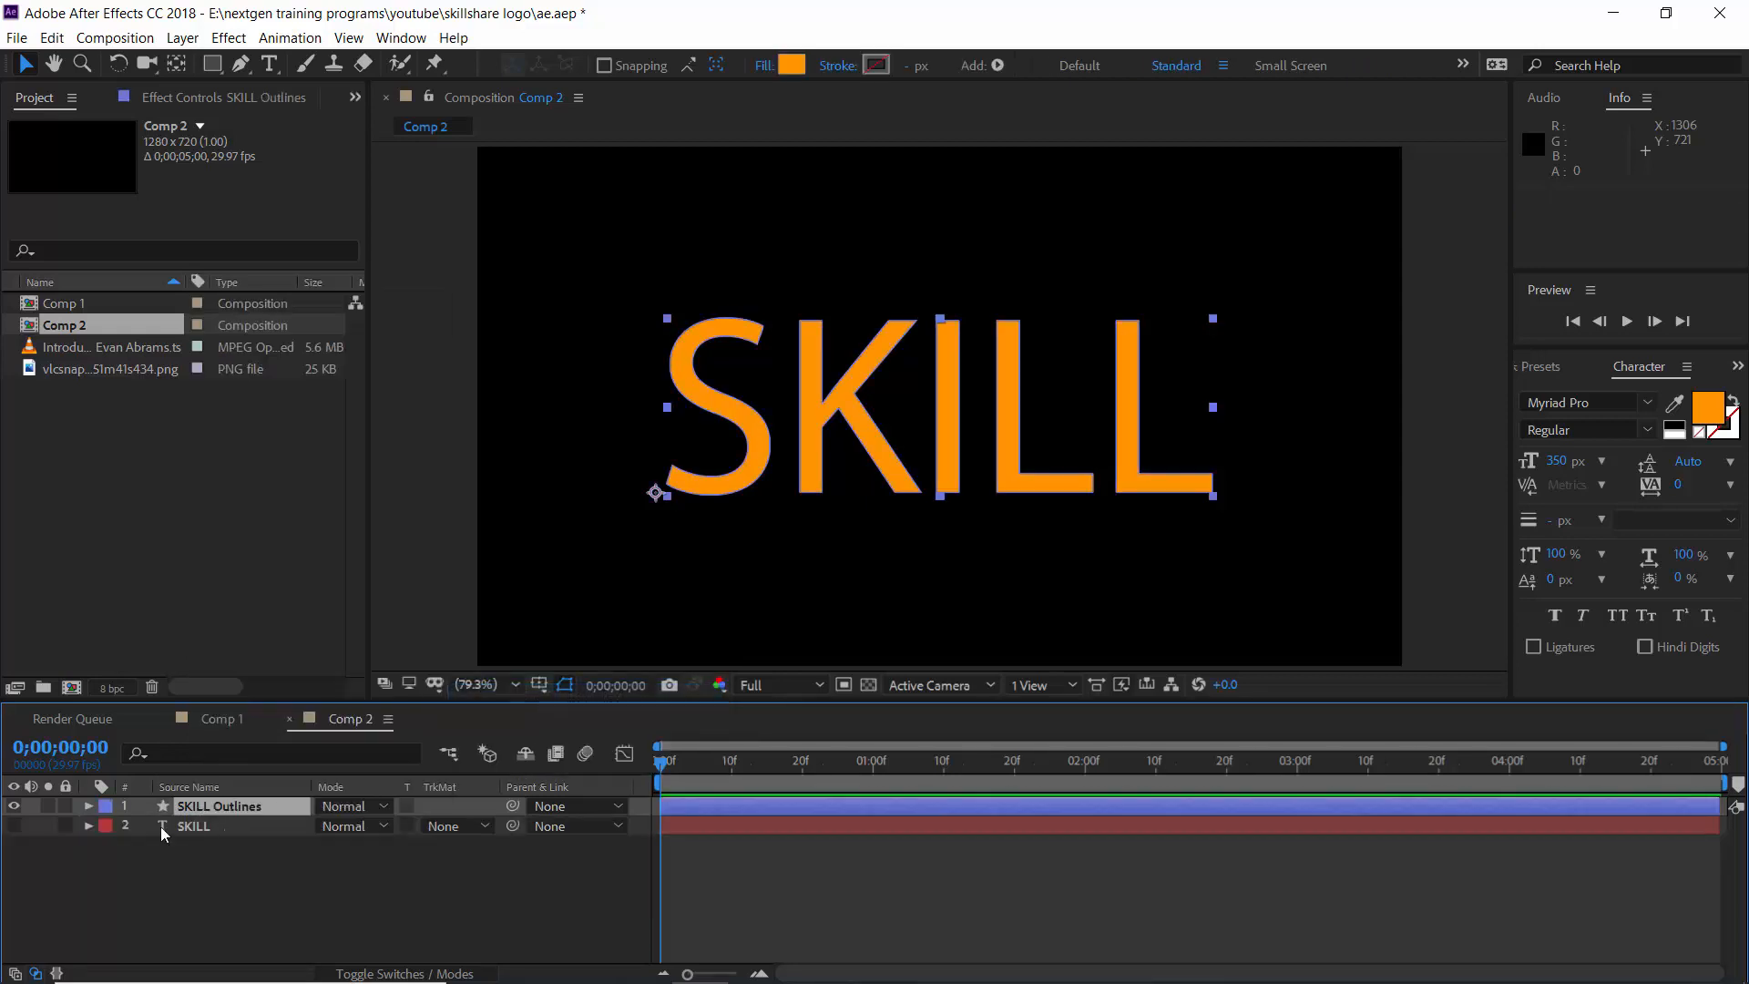
Step: Add Trim Paths to the letter S of the SKILL outlines and try adjusting its End value
left_click(88, 806)
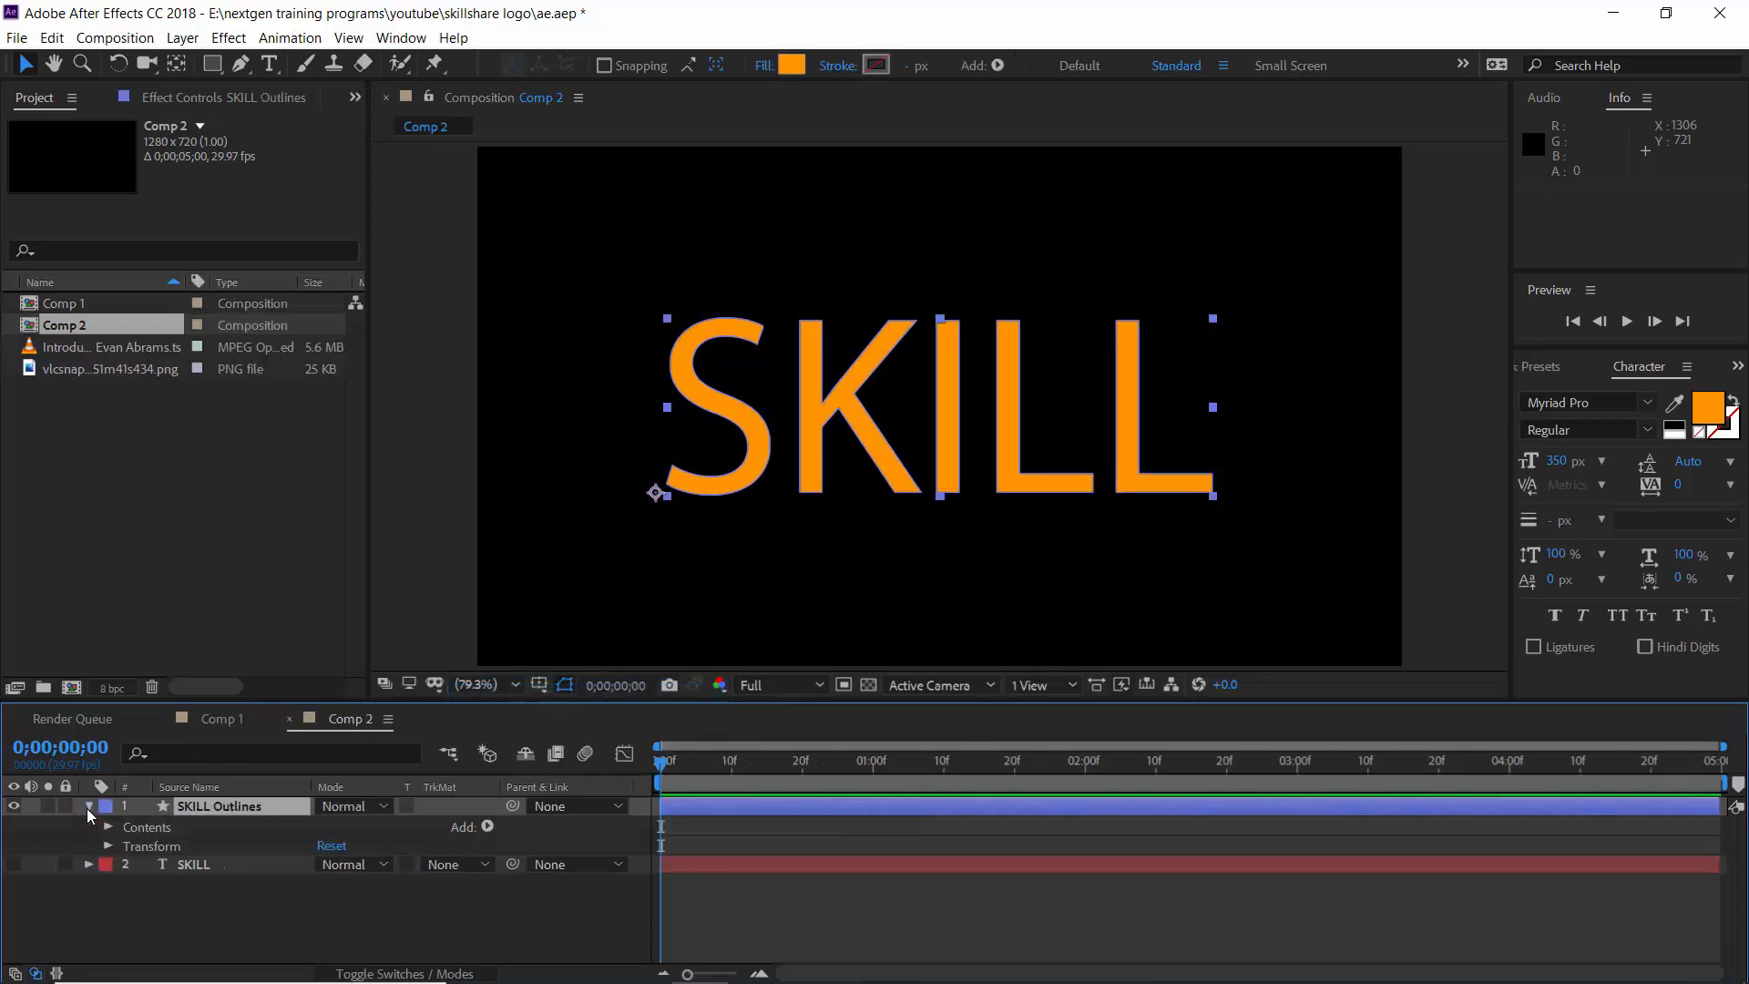
left_click(487, 826)
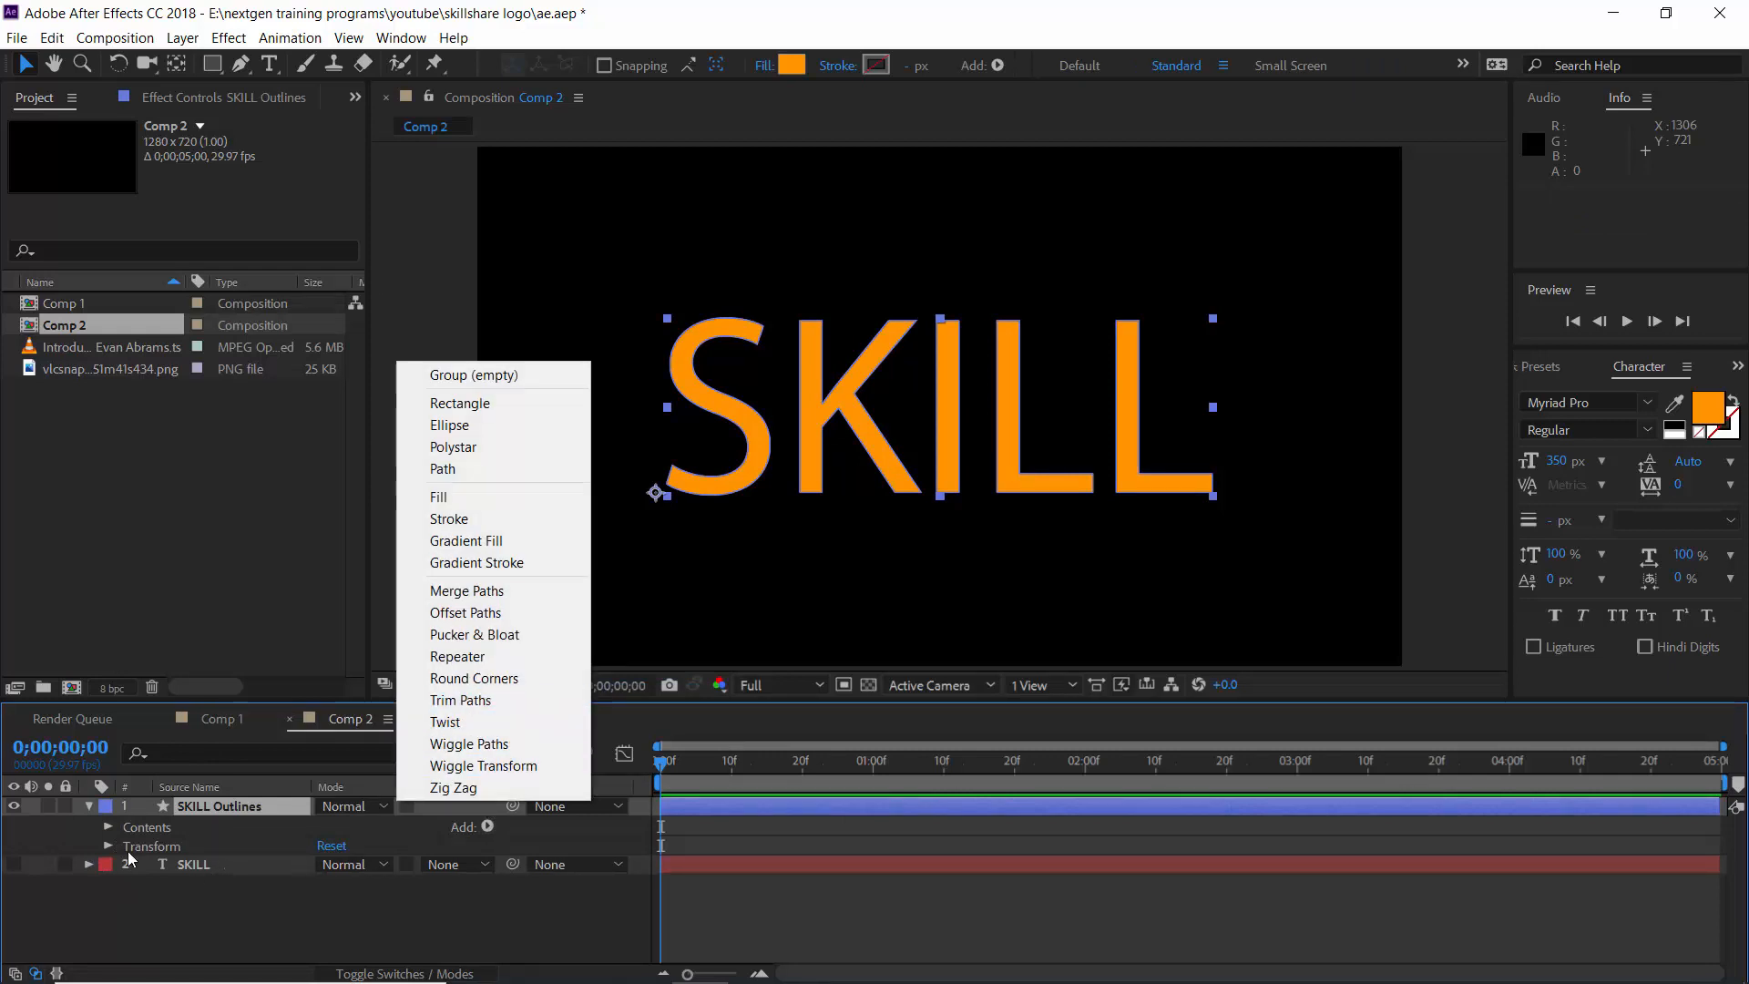
left_click(108, 826)
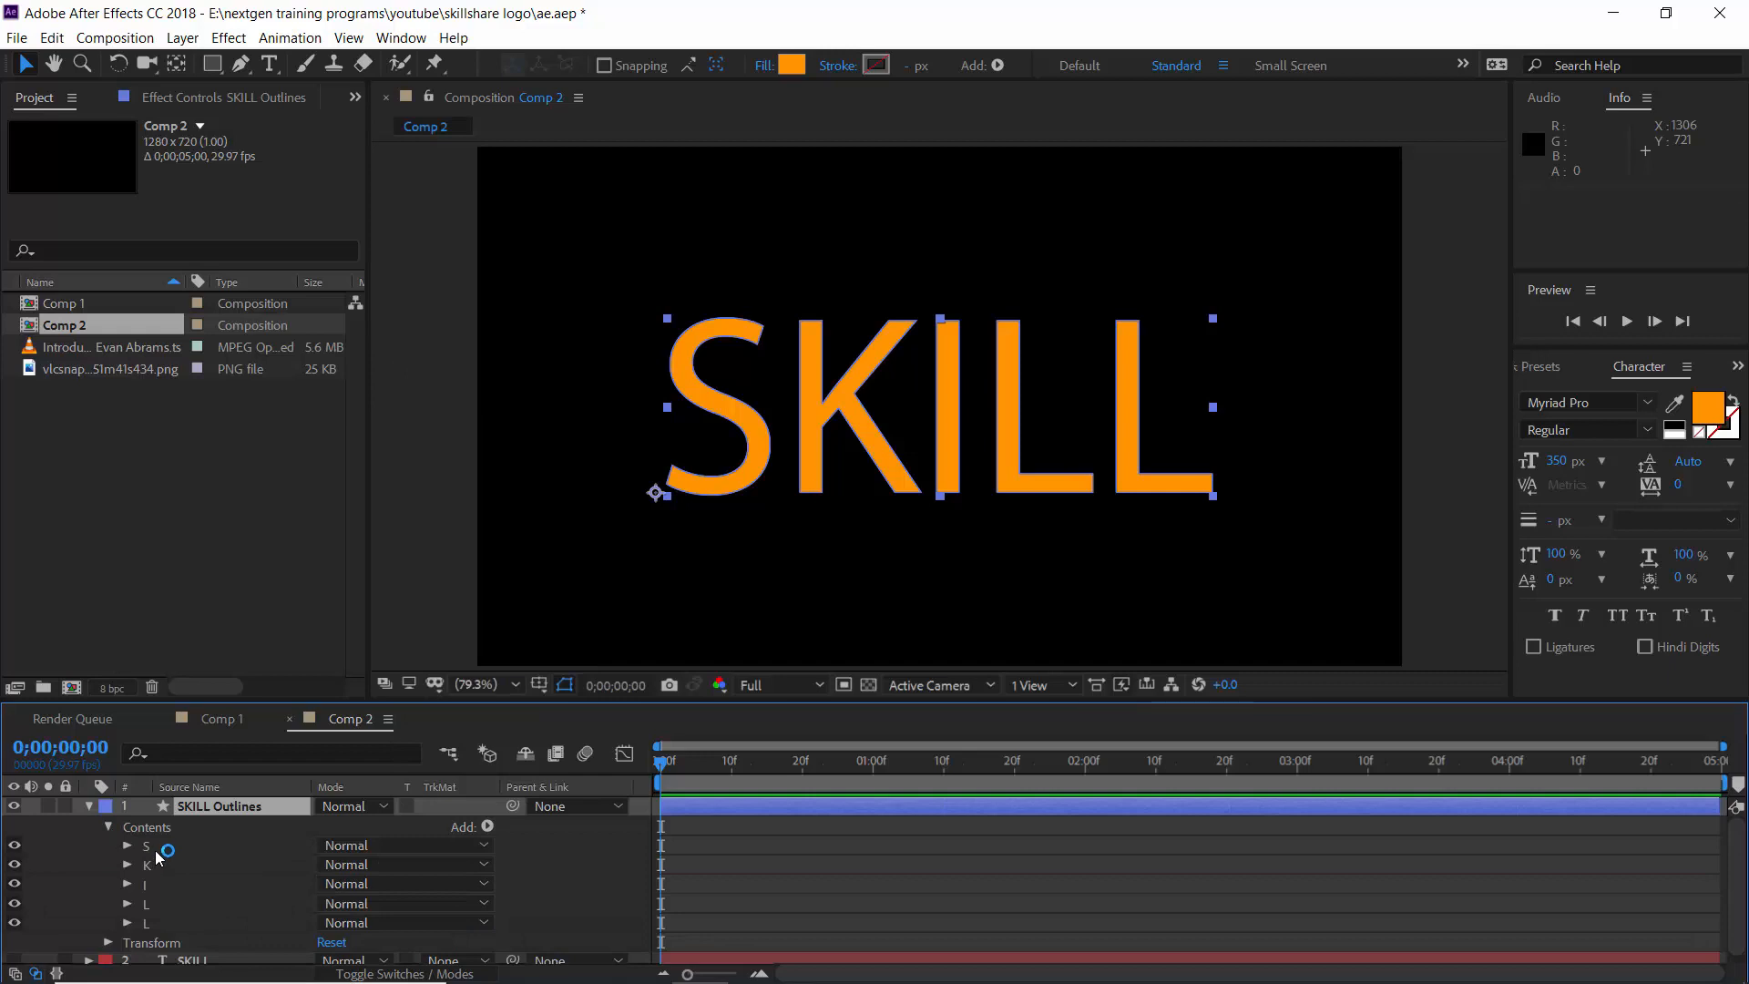
left_click(150, 847)
left_click(487, 826)
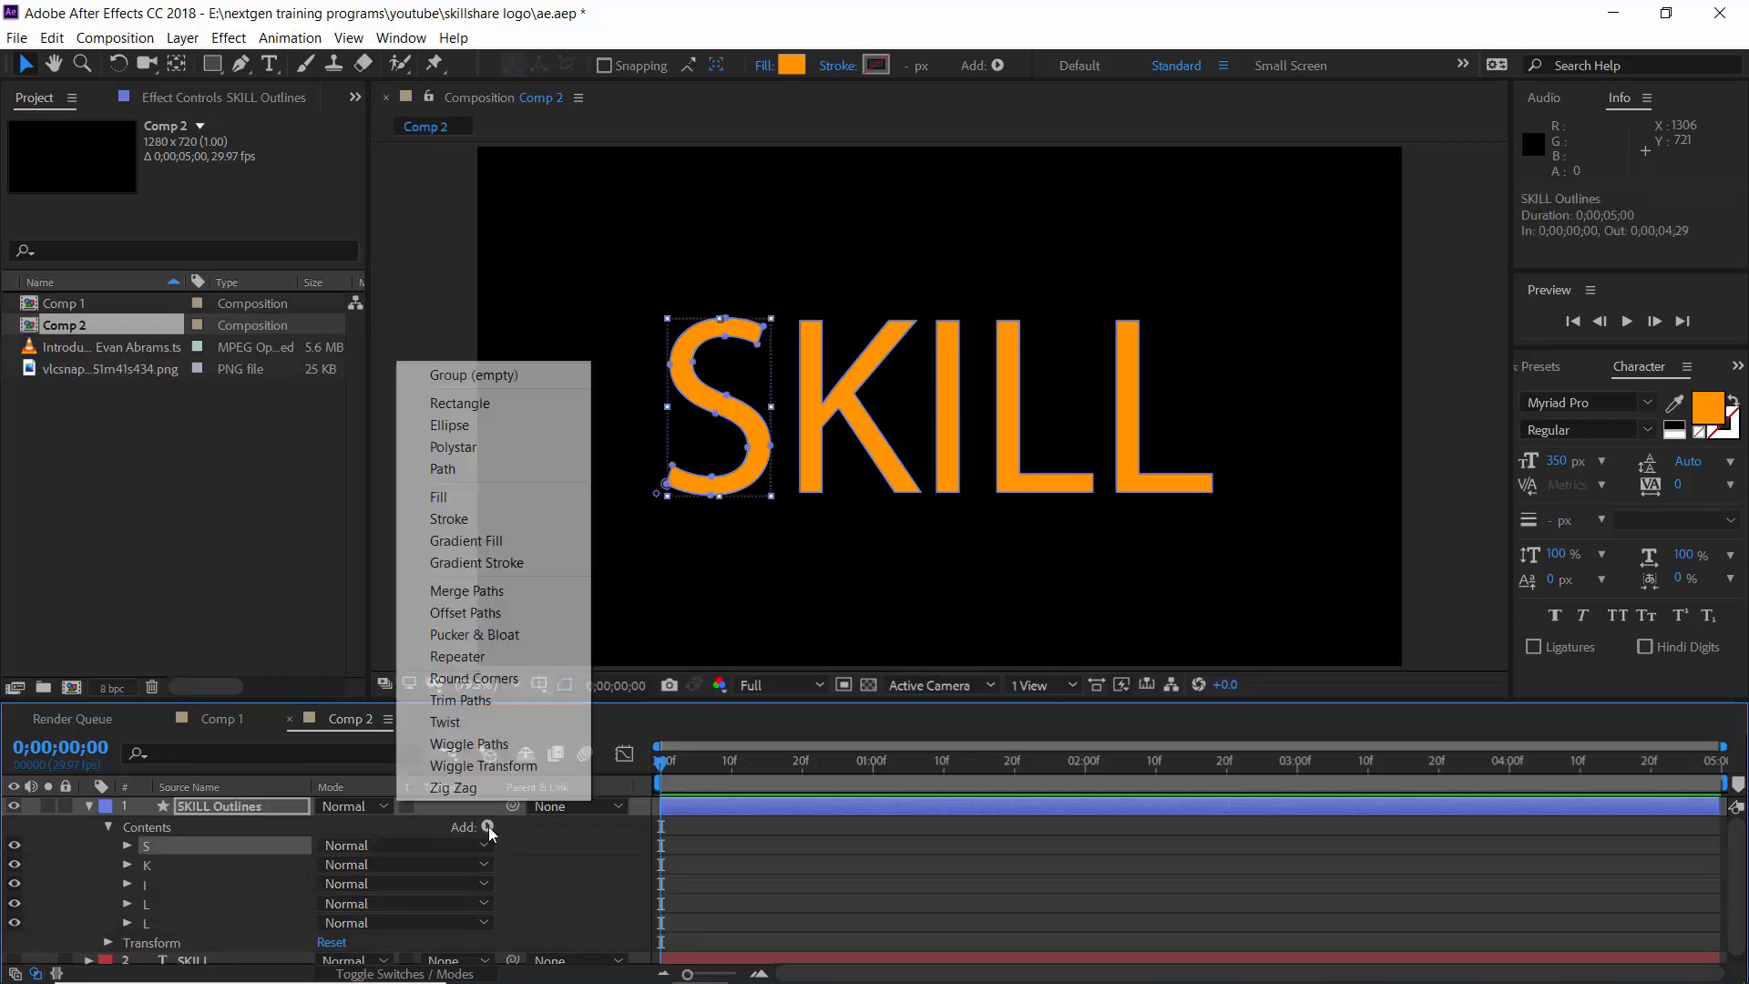
left_click(470, 700)
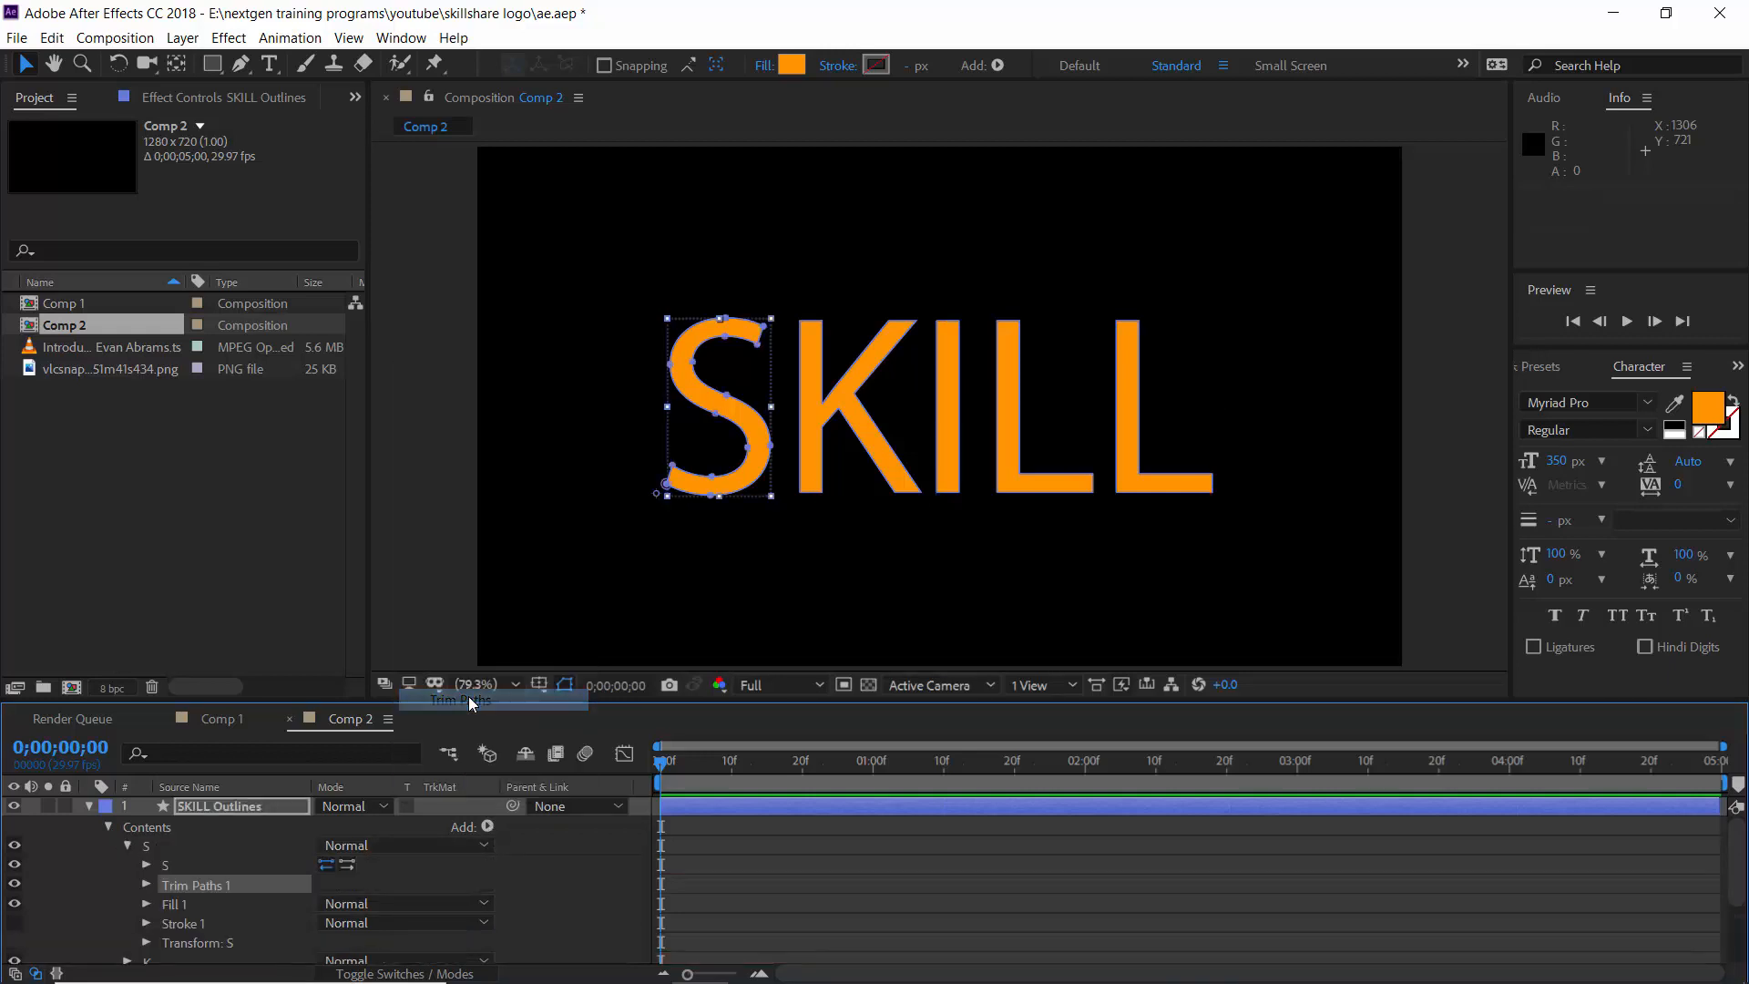
left_click(146, 883)
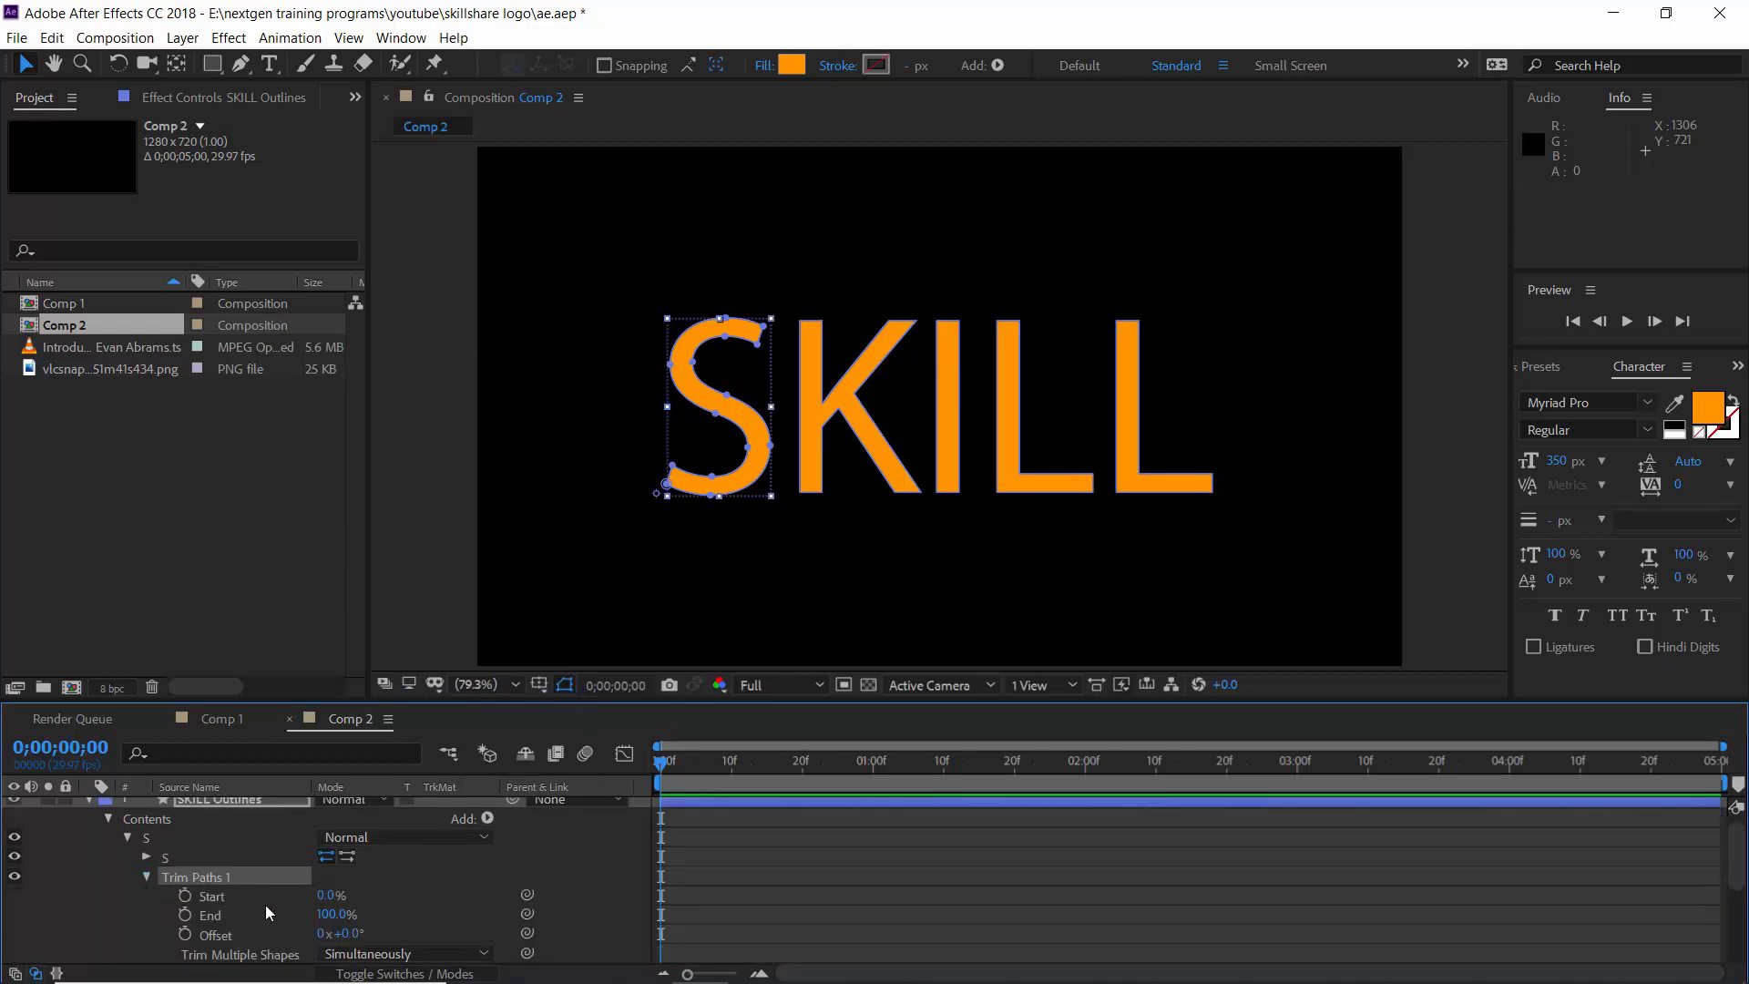
mouse_move(324, 916)
left_mouse_down()
mouse_move(256, 926)
mouse_move(383, 926)
left_mouse_up()
left_click(639, 631)
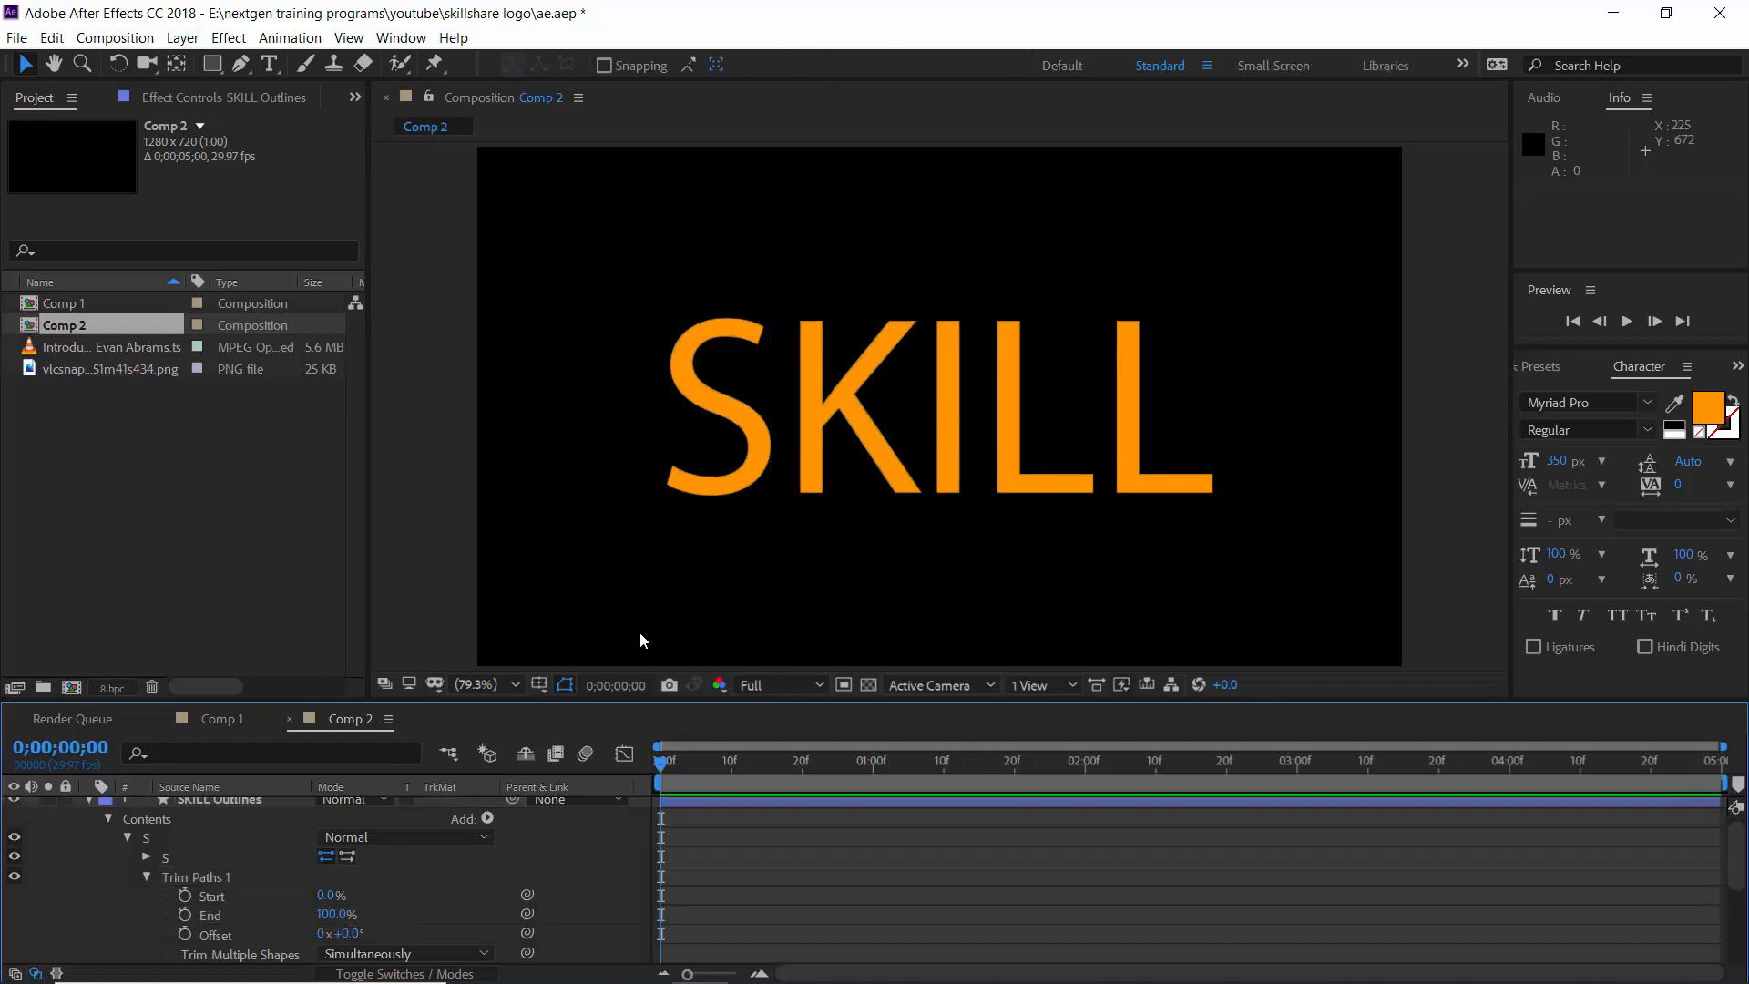
Step: Give the SKILL outlines no fill and a 22 px stroke, and set the End of the S's Trim Paths to 49%
left_click(204, 807)
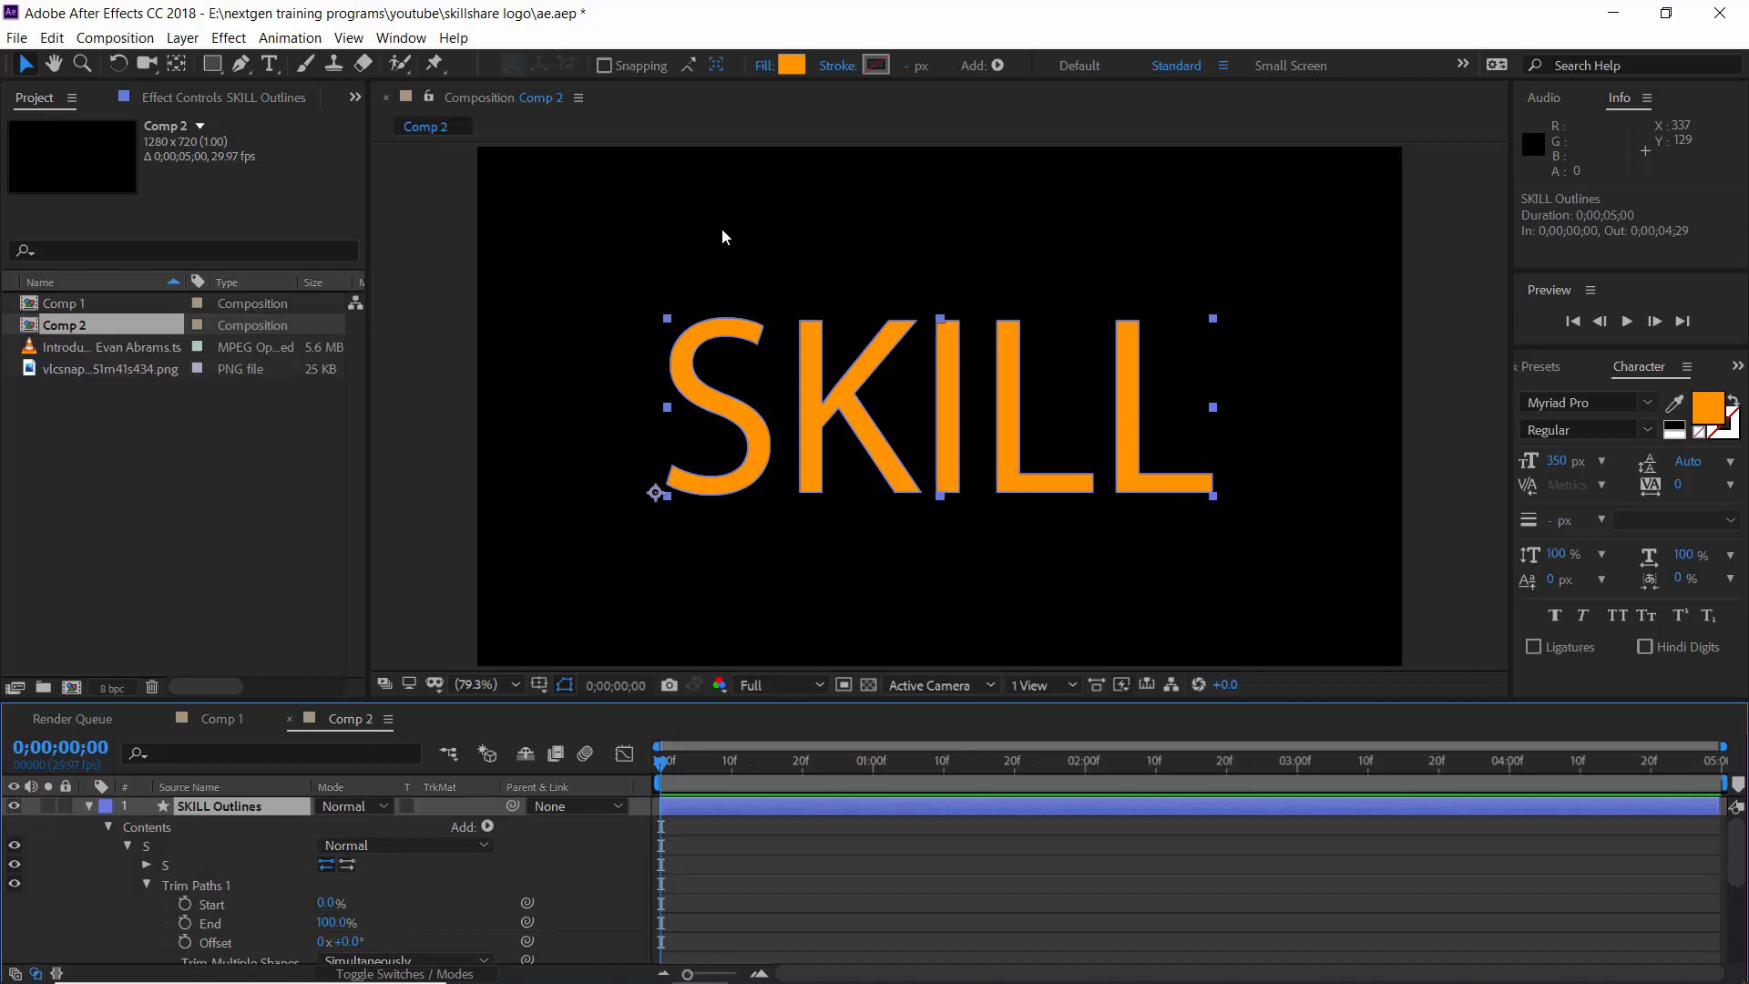
left_click(763, 64)
left_click(756, 175)
left_click(806, 303)
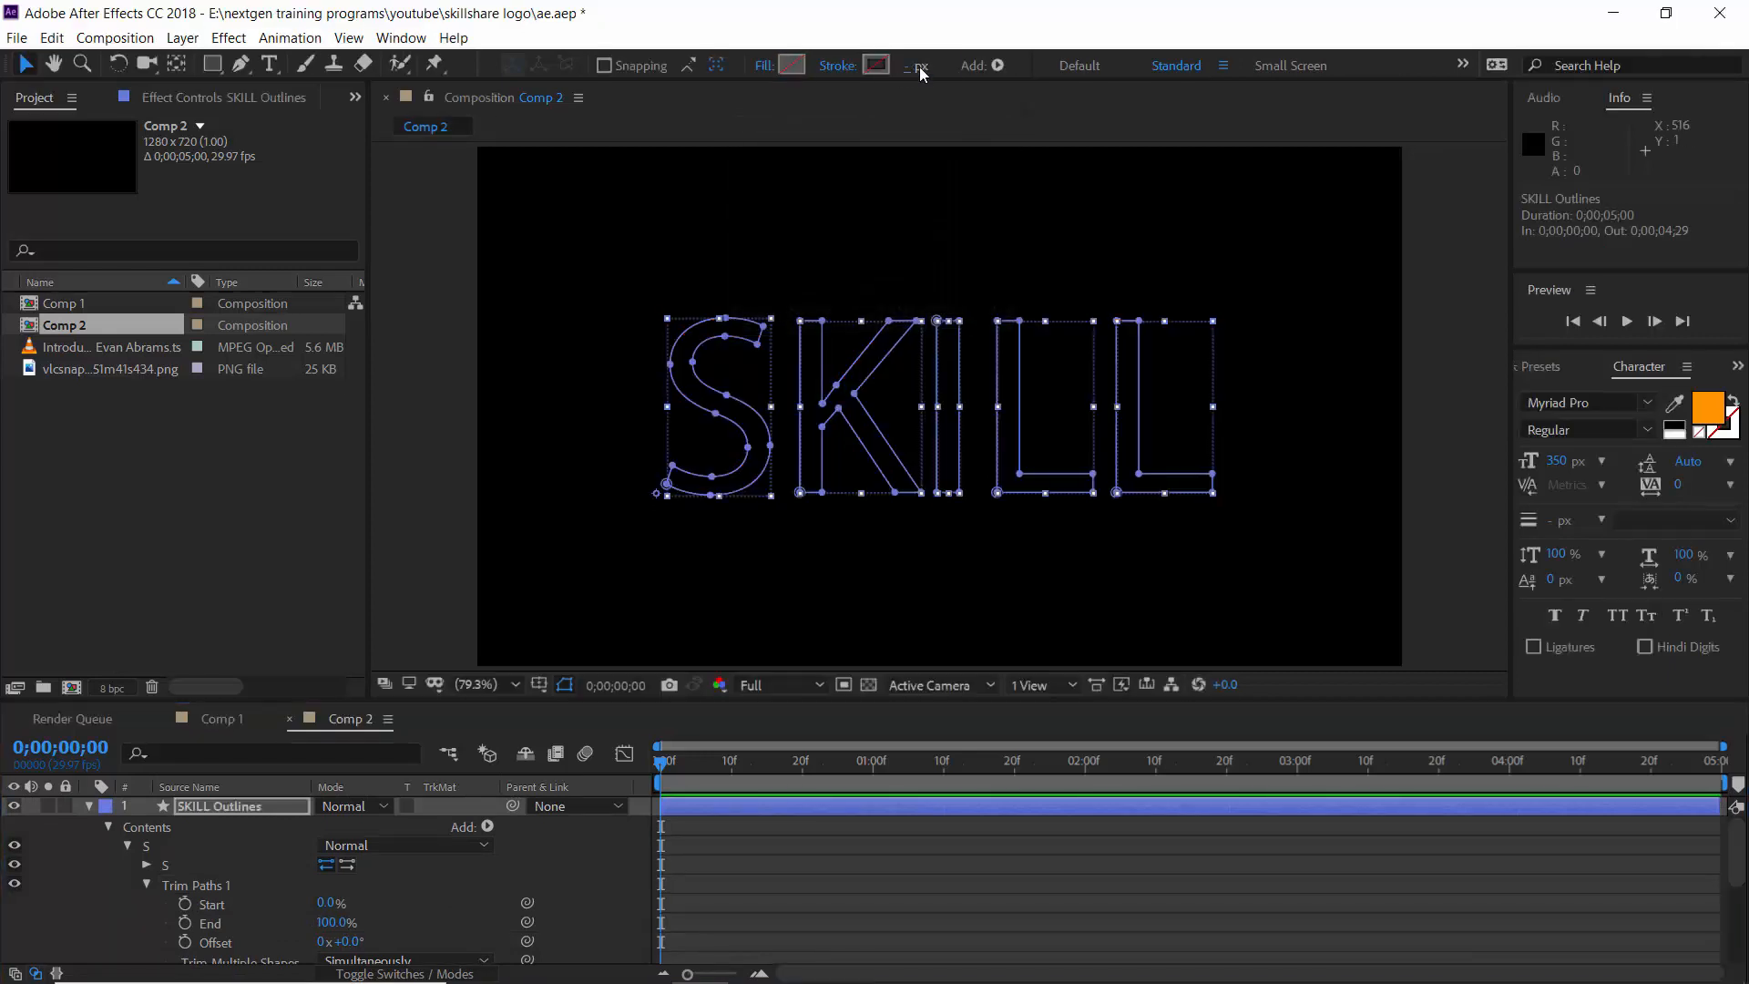
type("22")
key("Return")
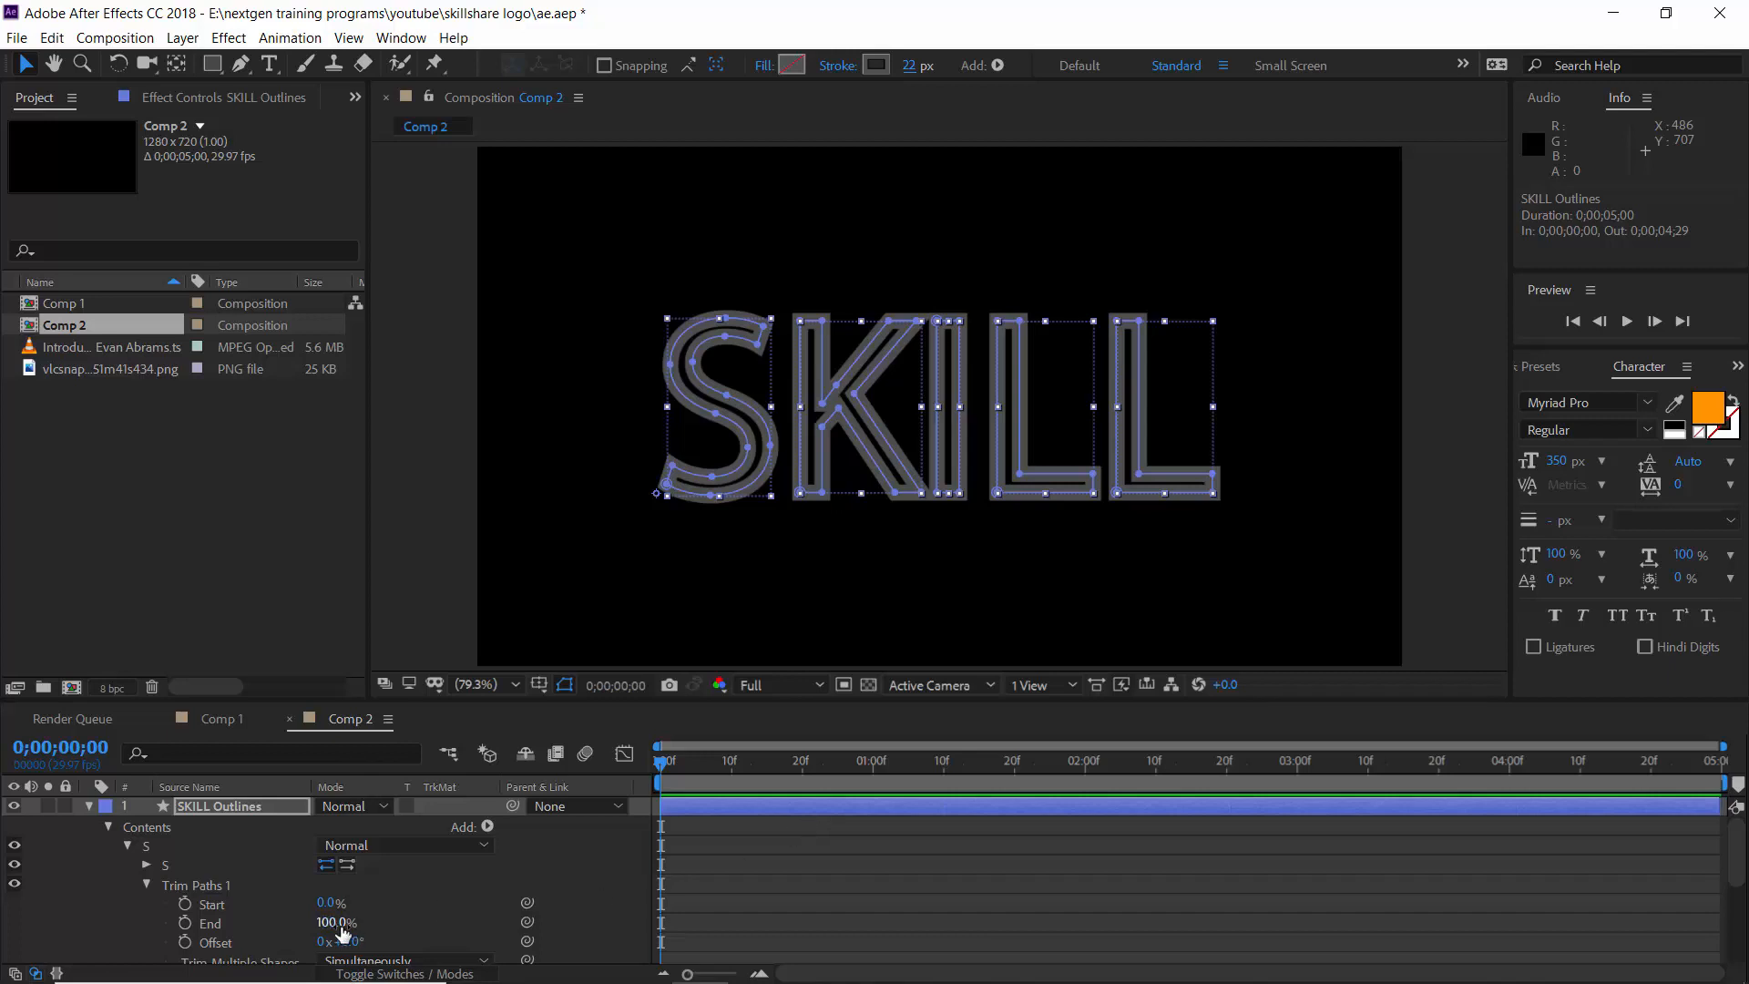
mouse_move(330, 935)
left_mouse_down()
mouse_move(230, 936)
mouse_move(286, 942)
left_mouse_up()
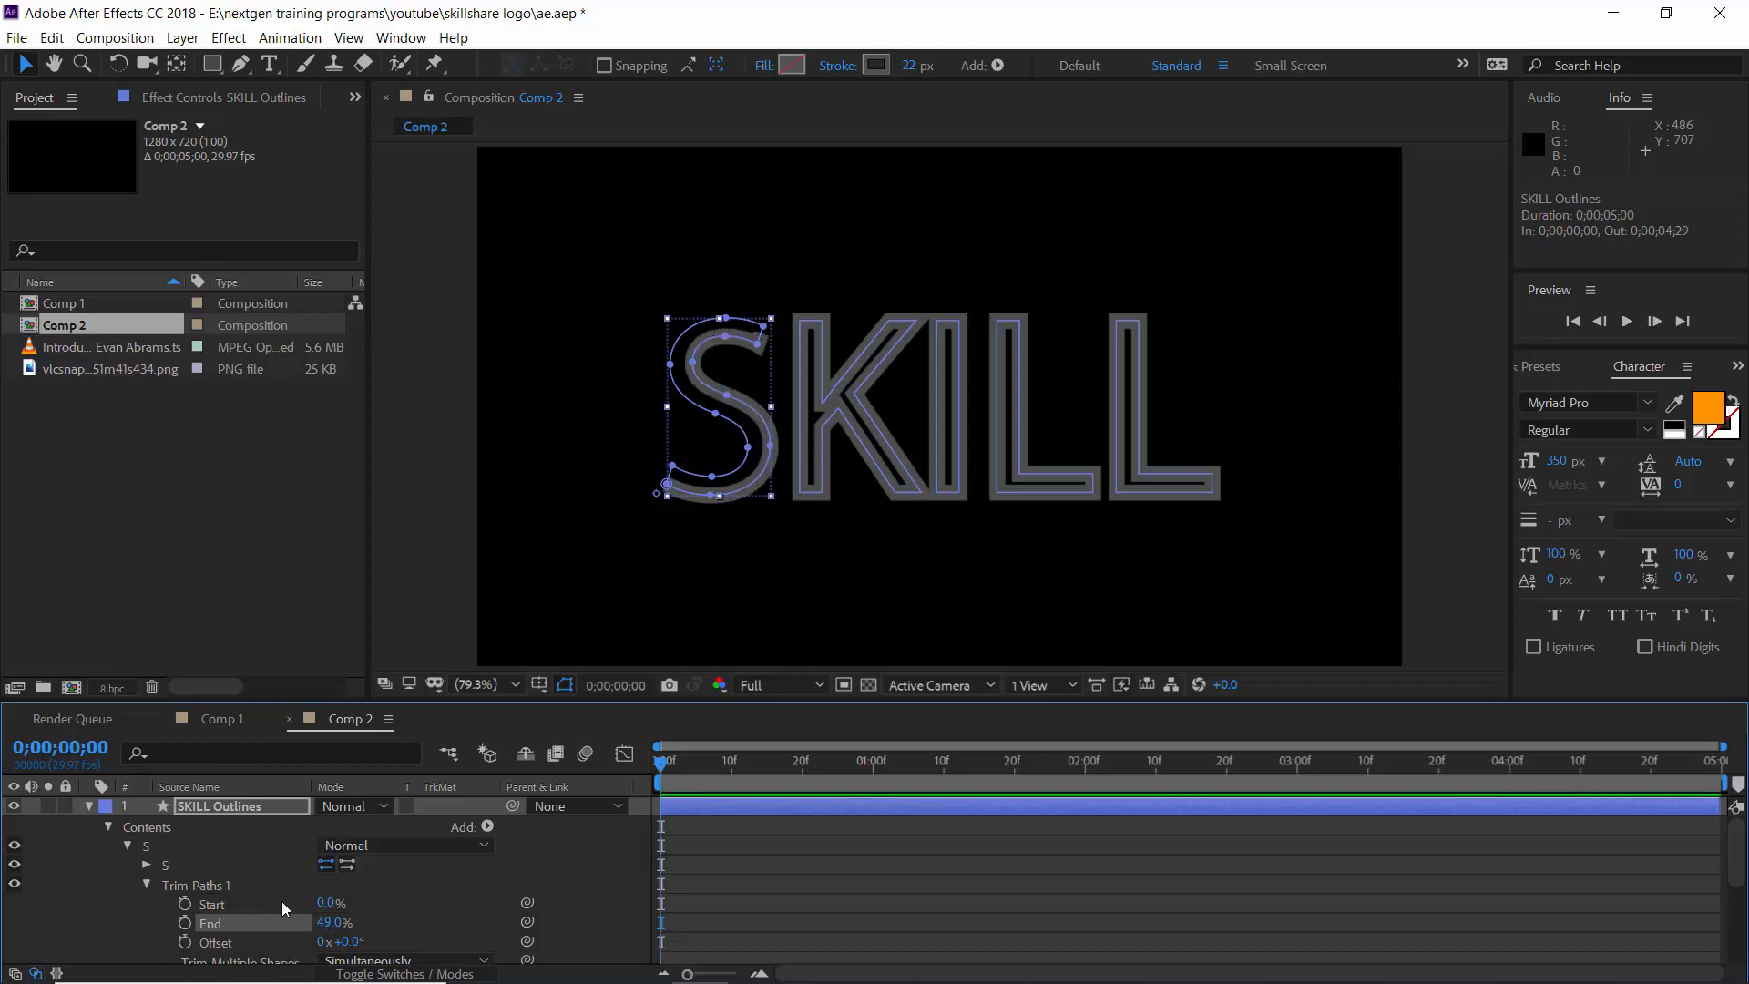
Step: Undo the outline conversion and its edits, and make the SKILL text layer visible again
key("ctrl+z")
key("ctrl+z")
key("ctrl+z")
key("ctrl+z")
key("ctrl+z")
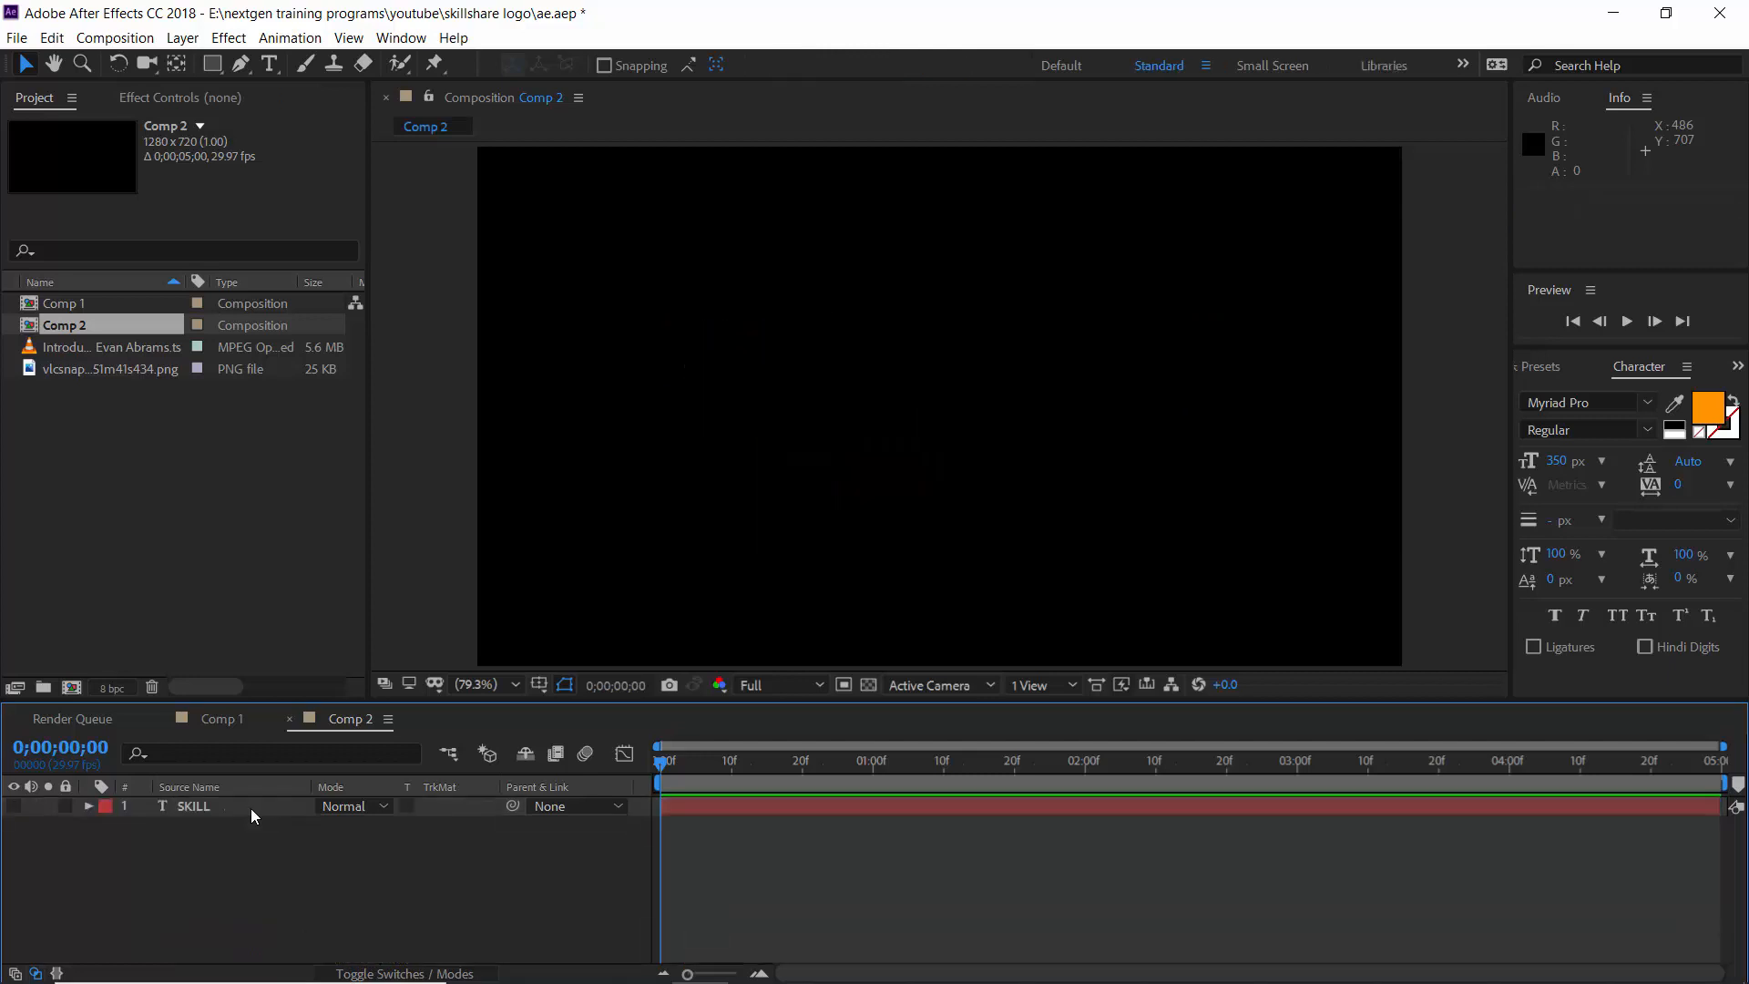
left_click(16, 805)
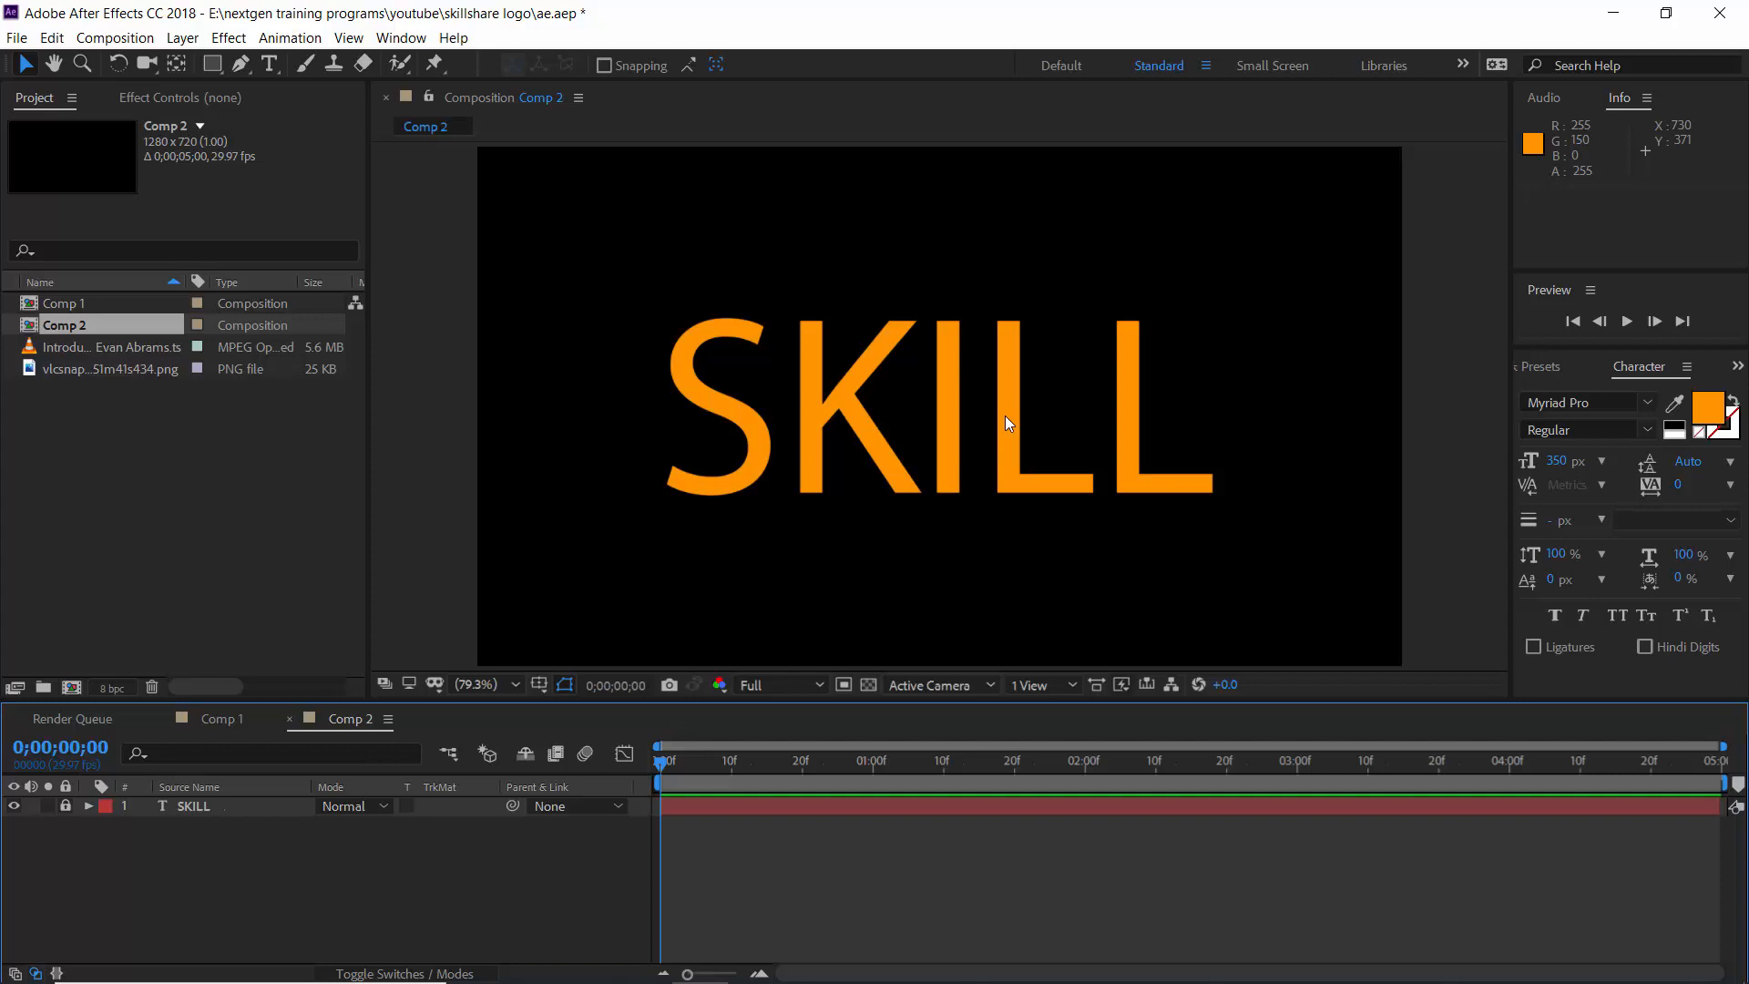
Step: Draw a straight vertical path with the Pen tool along the centre of the K's stem, from its top edge to its base
key("period")
key("period")
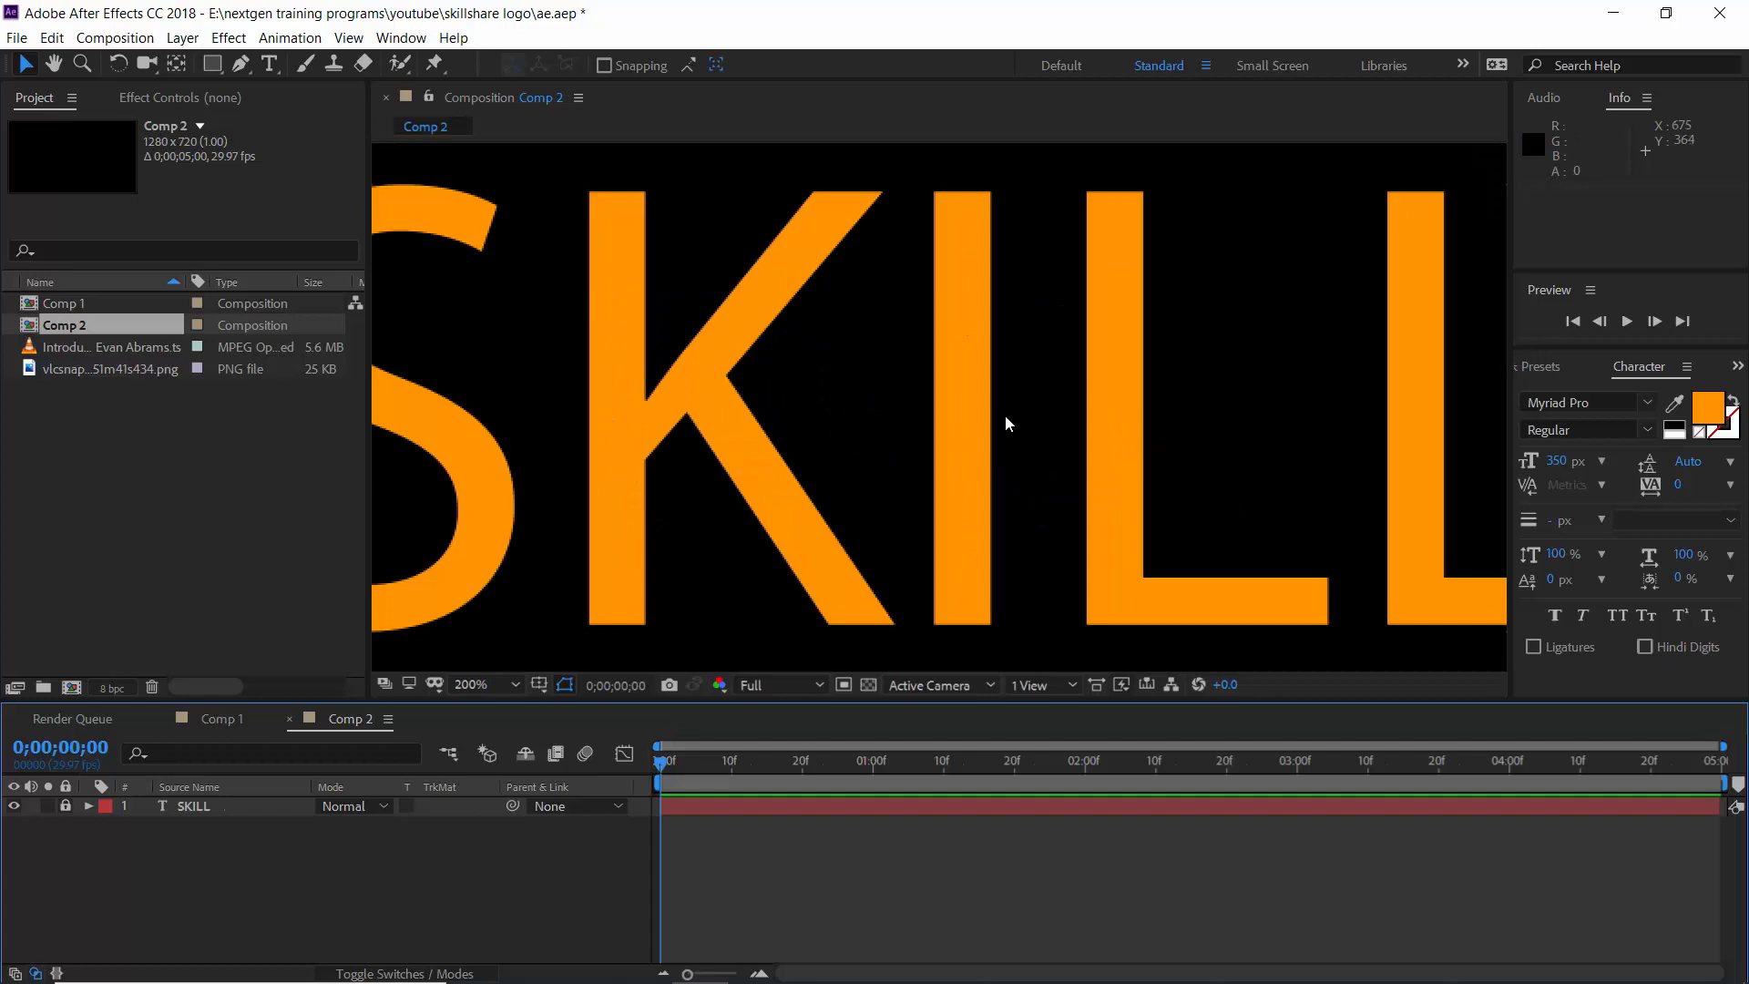
left_click(240, 64)
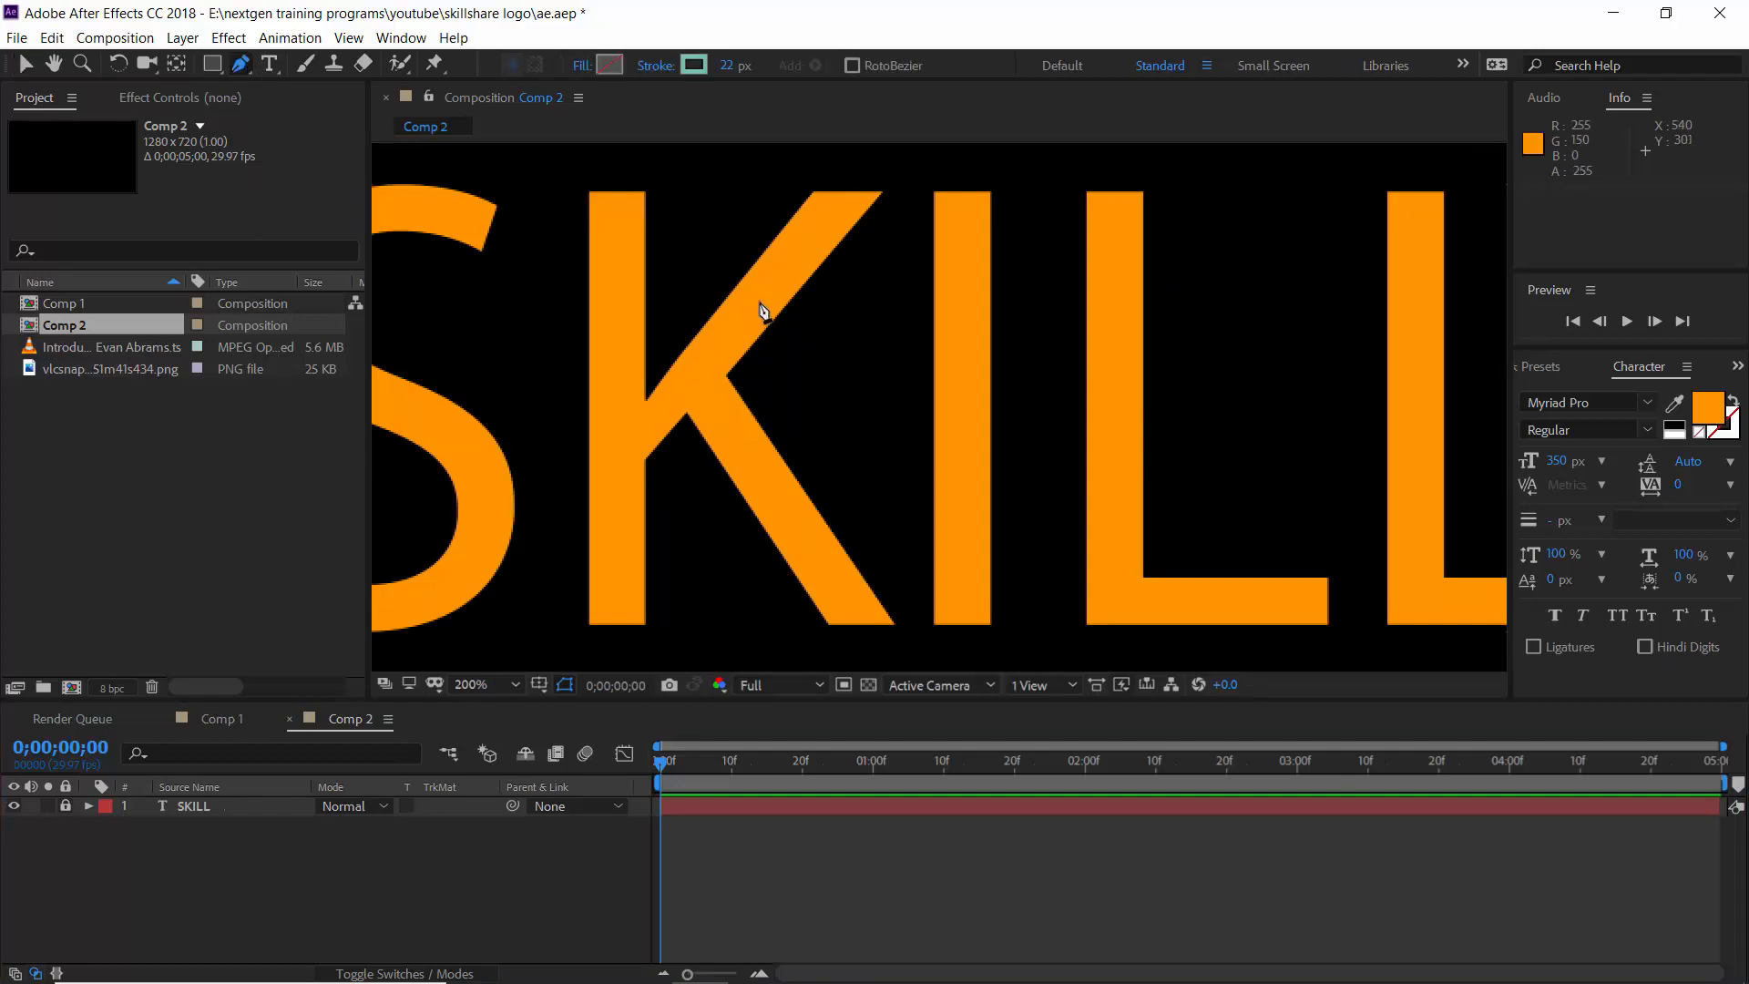
left_click(617, 191)
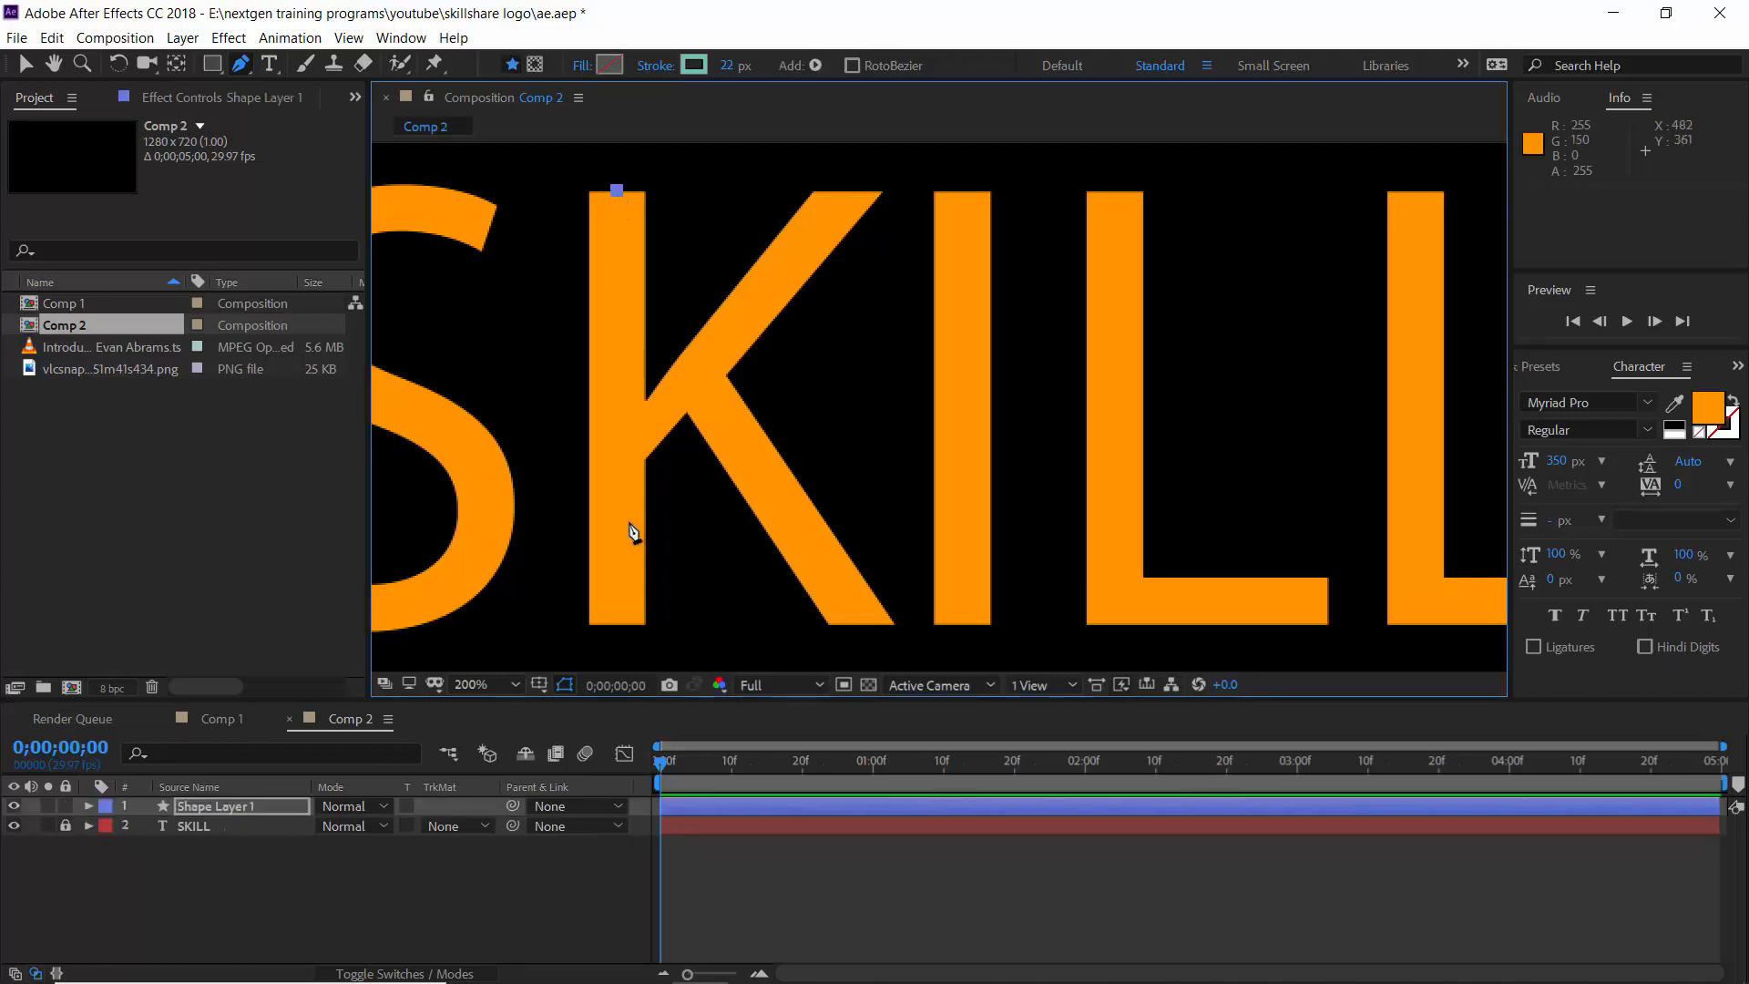
left_click(617, 625)
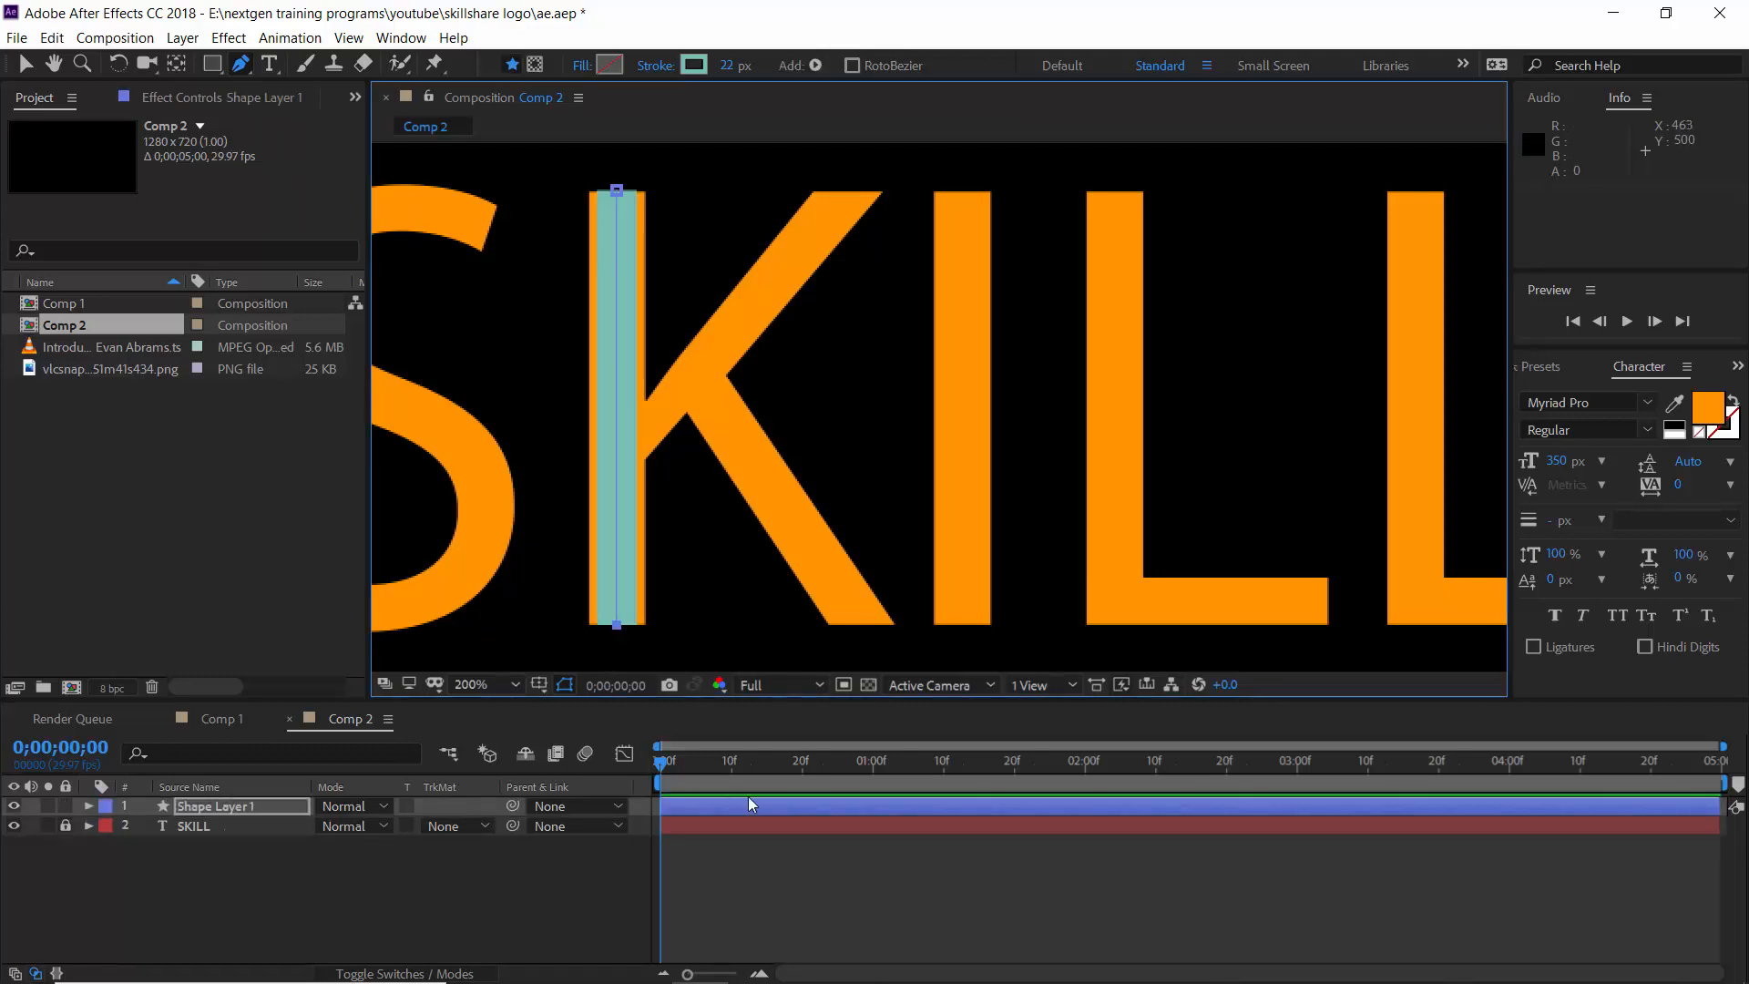
left_click(815, 878)
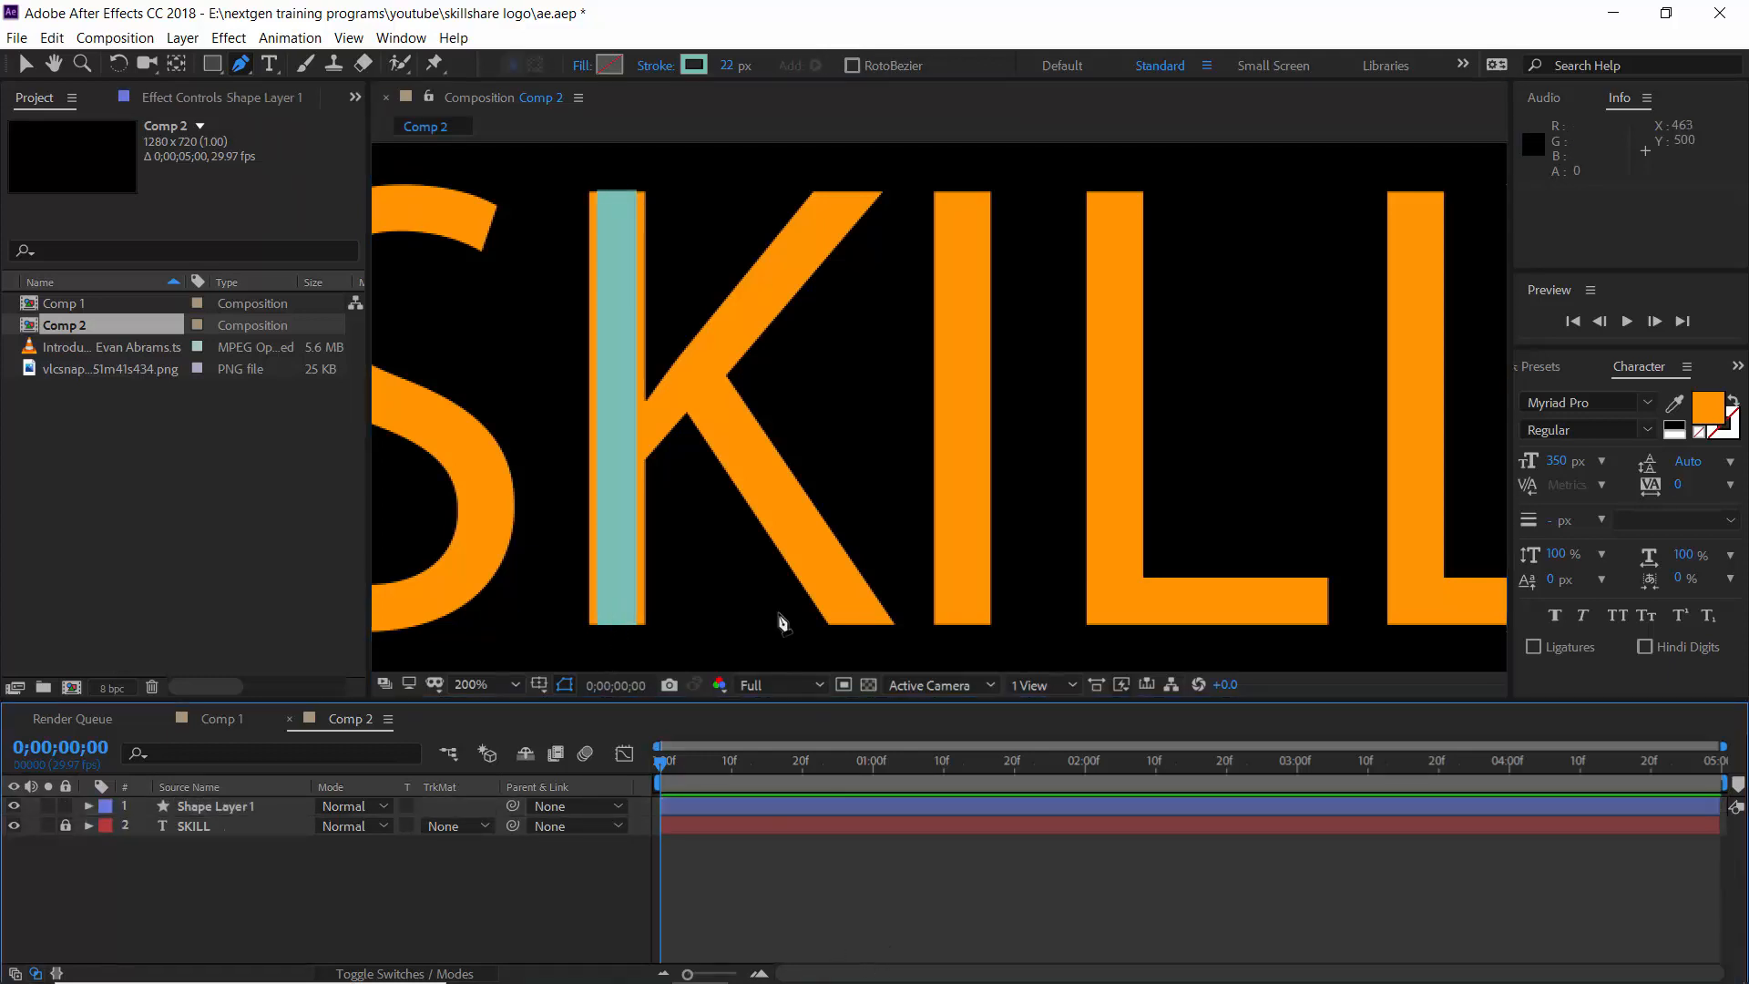
Step: Draw a separate straight path along the K's upper arm with the Pen tool and nudge both end points to centre it on the letter
left_click(846, 192)
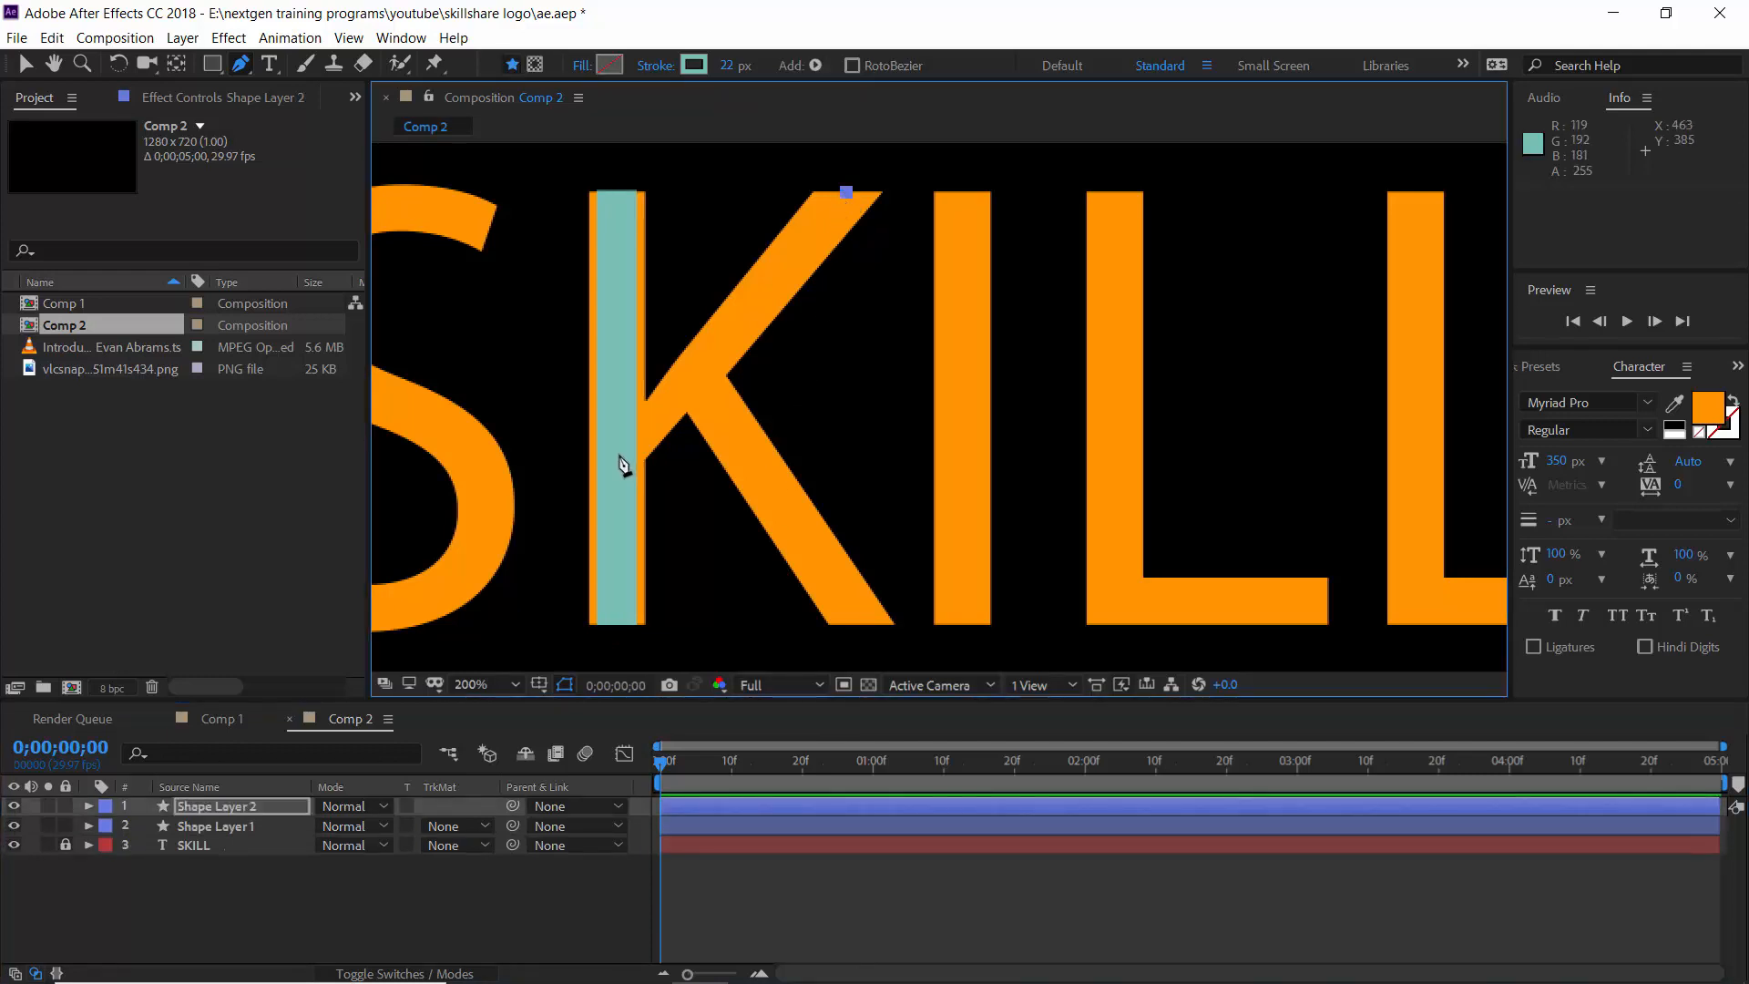
left_click(619, 454)
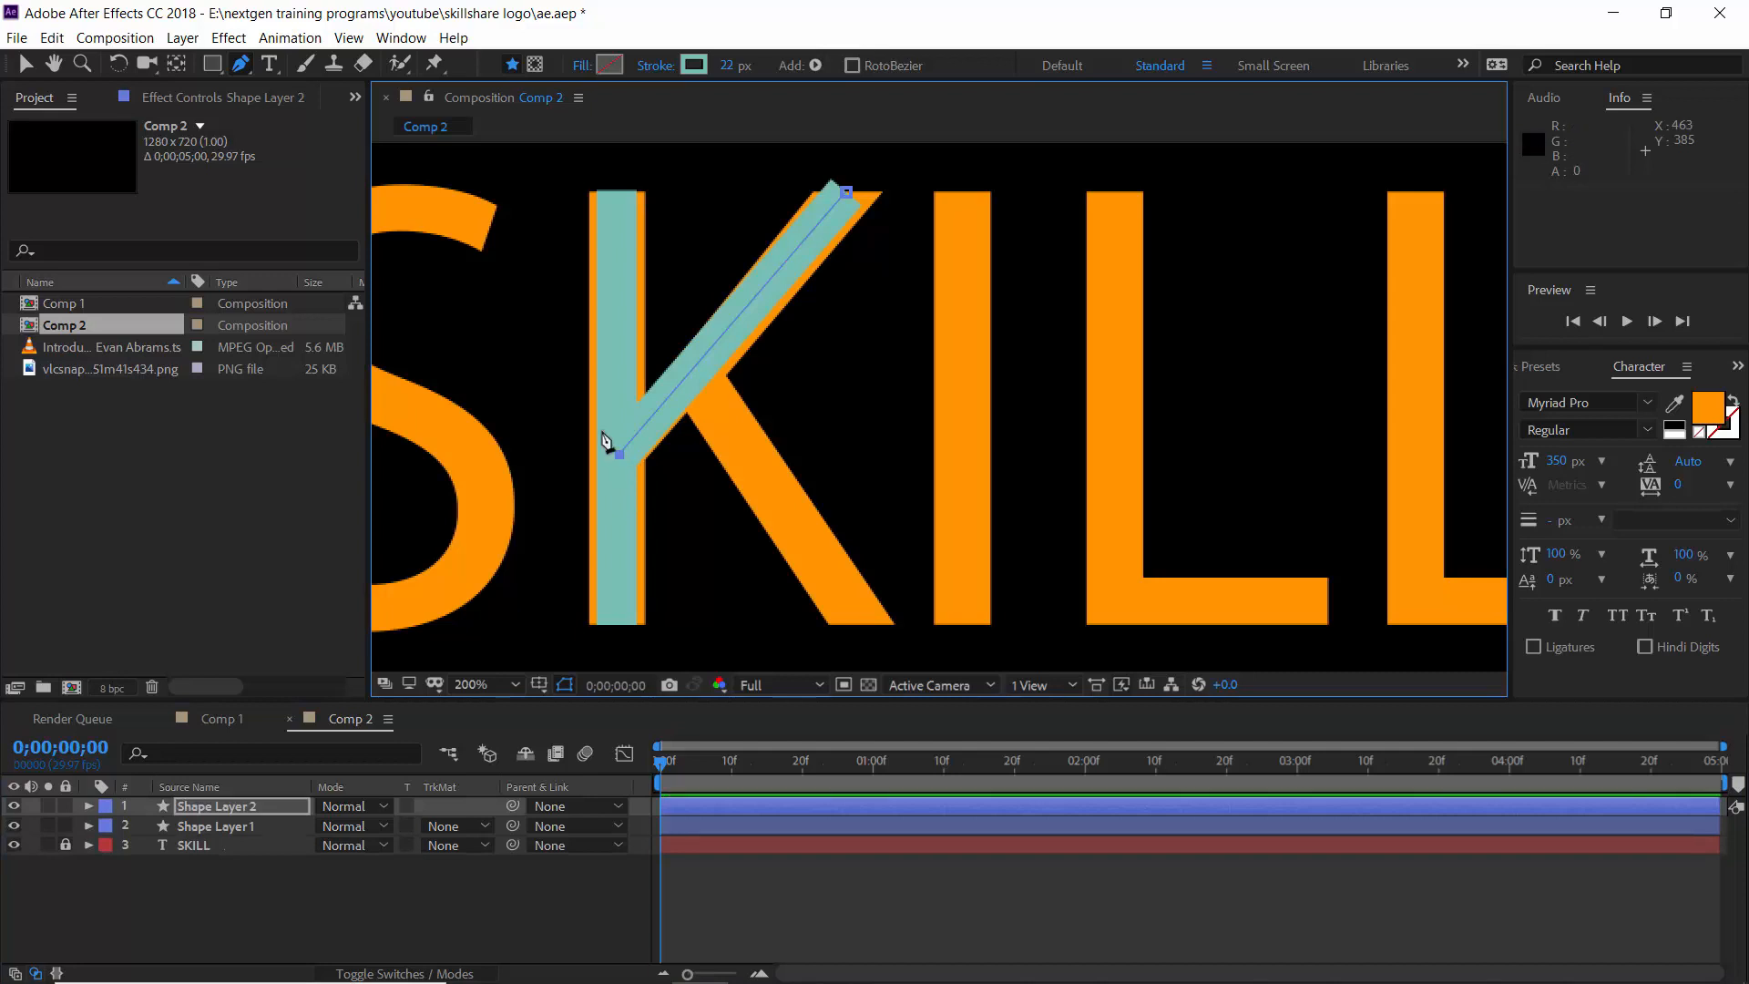
left_click(27, 64)
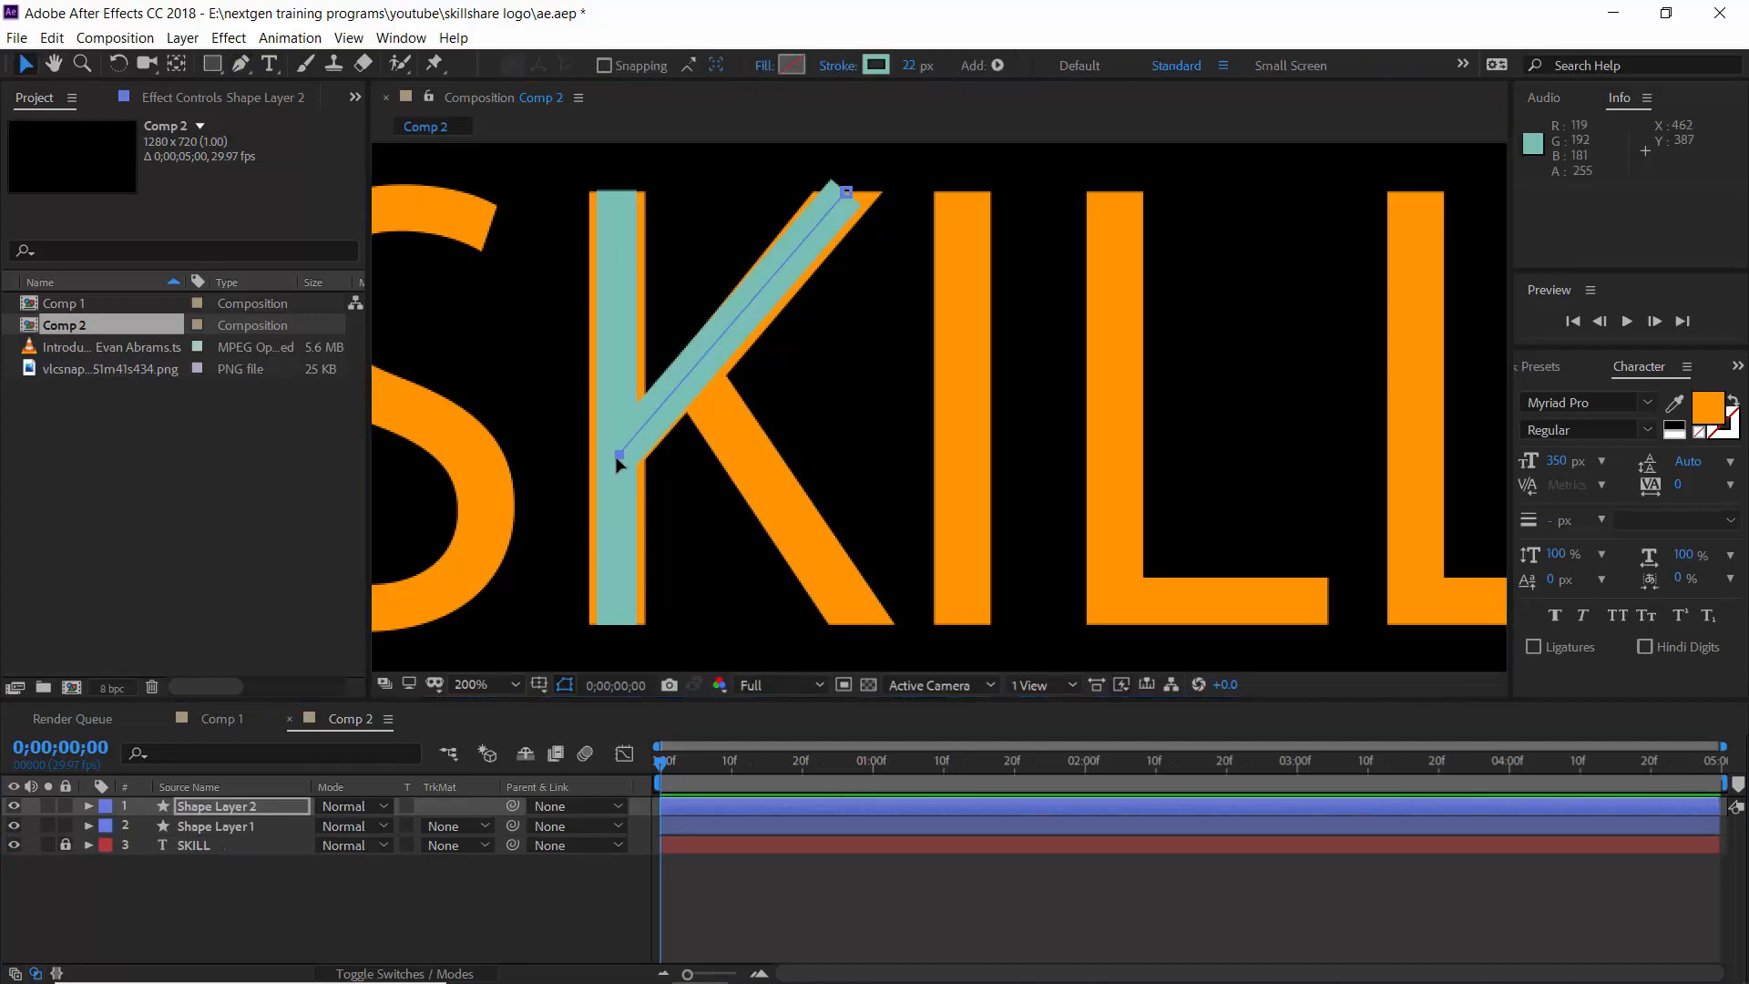
left_click_drag(619, 462, 619, 473)
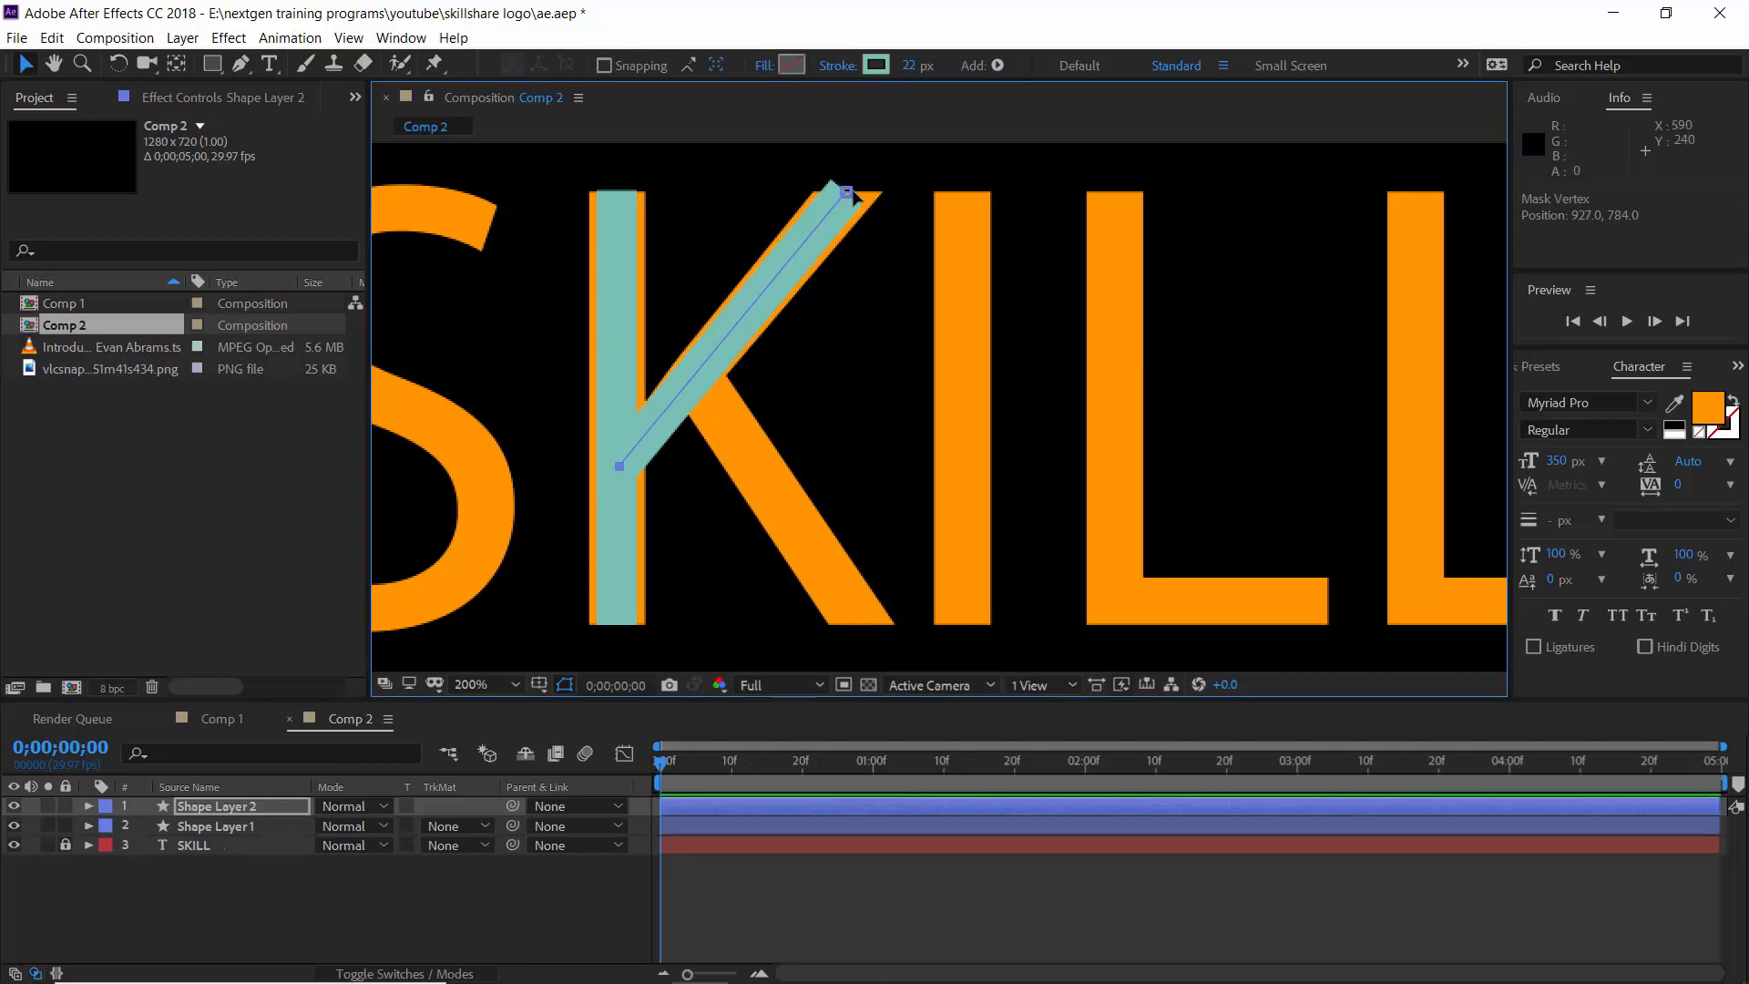
left_click_drag(848, 191, 839, 192)
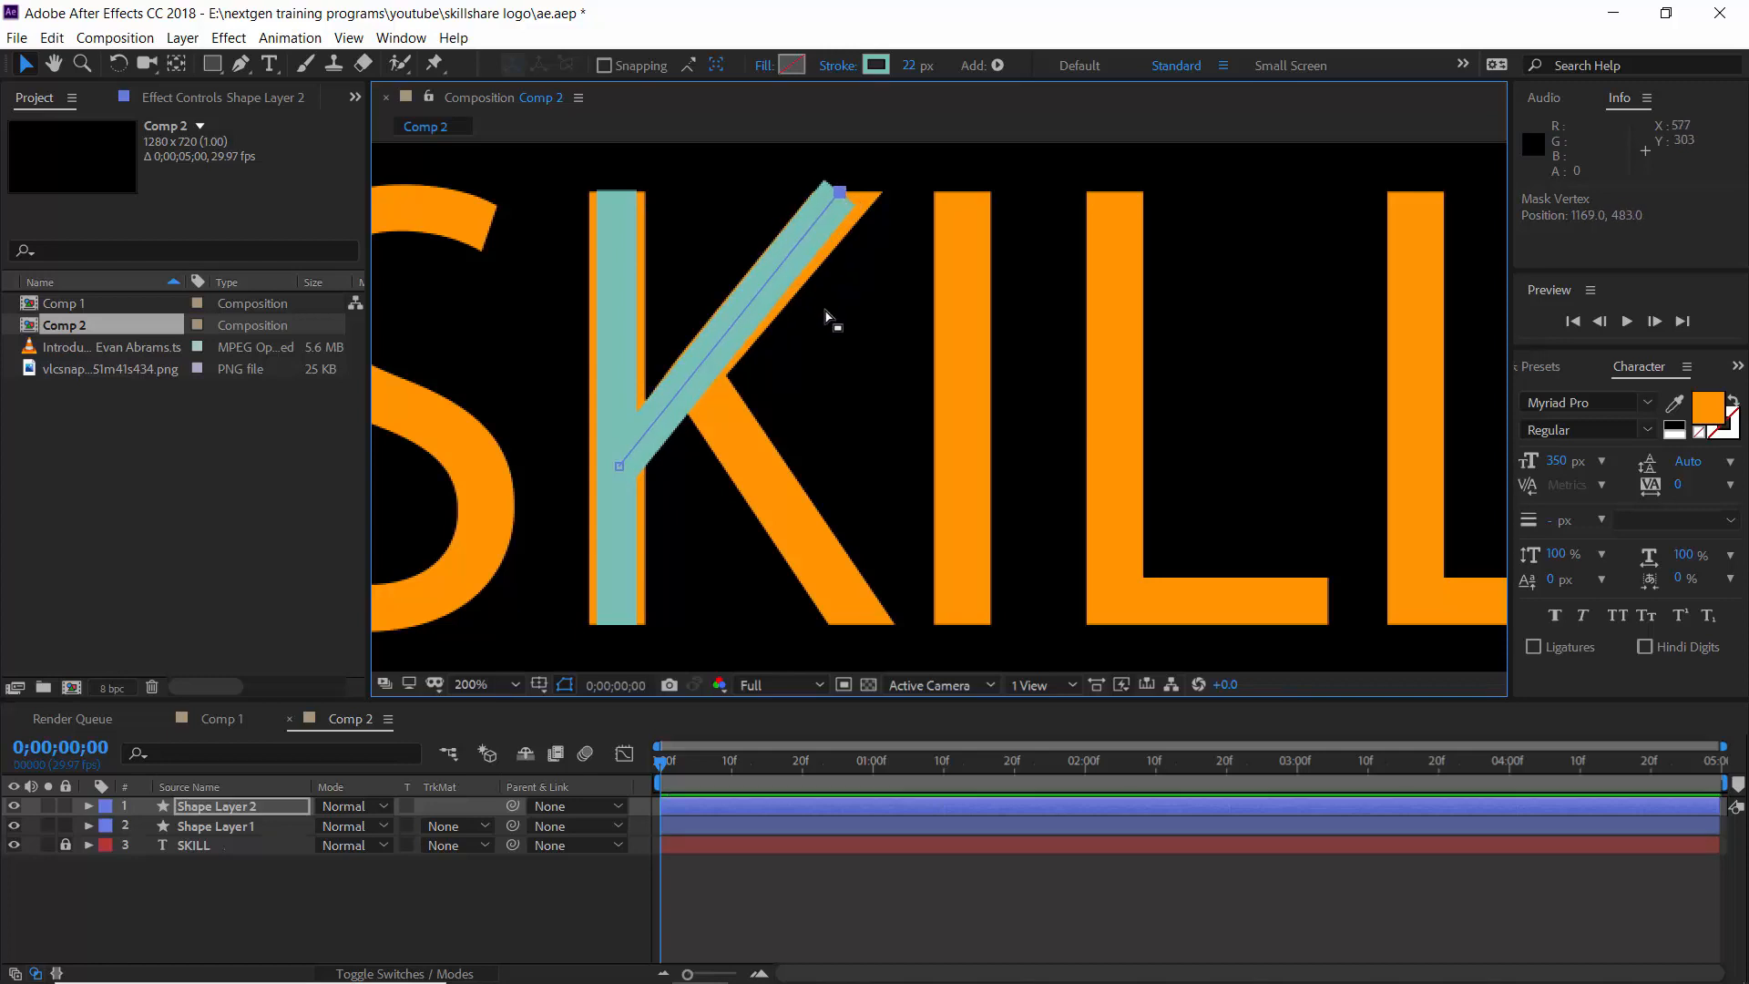
left_click(737, 878)
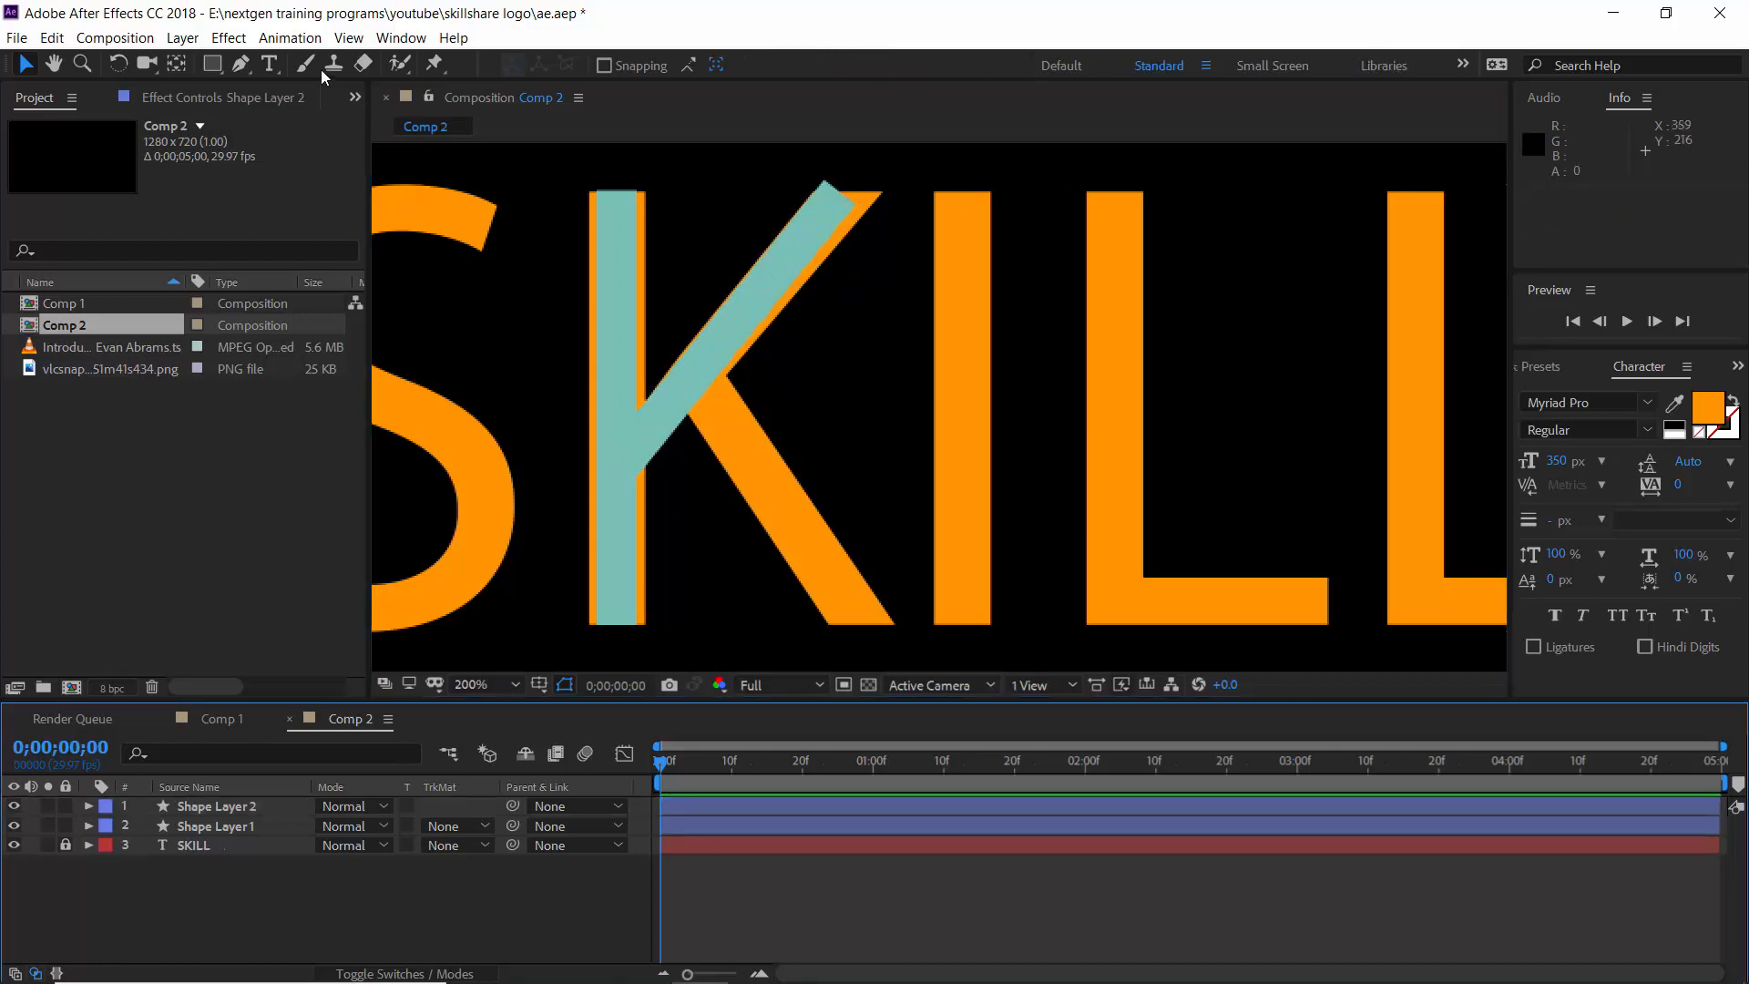
Step: Draw another separate path along the K's lower leg, from its foot to the upper arm, and fine-tune the point at the junction
key("g")
left_click(863, 626)
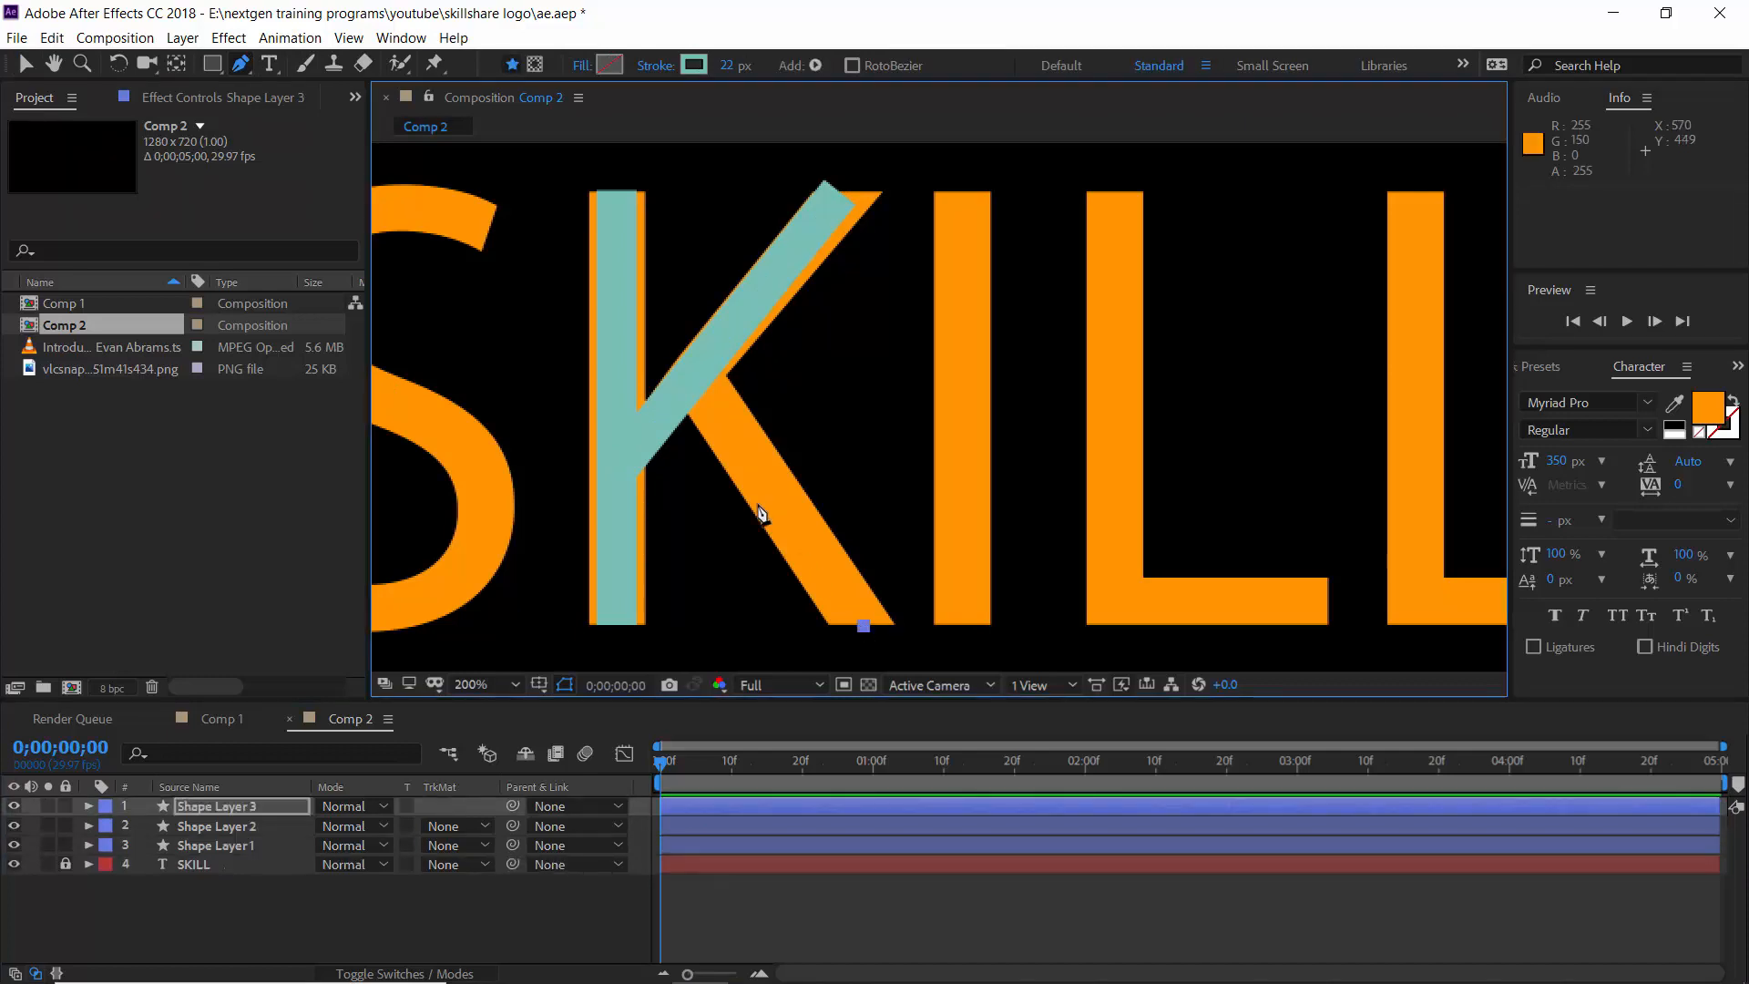
left_click(695, 384)
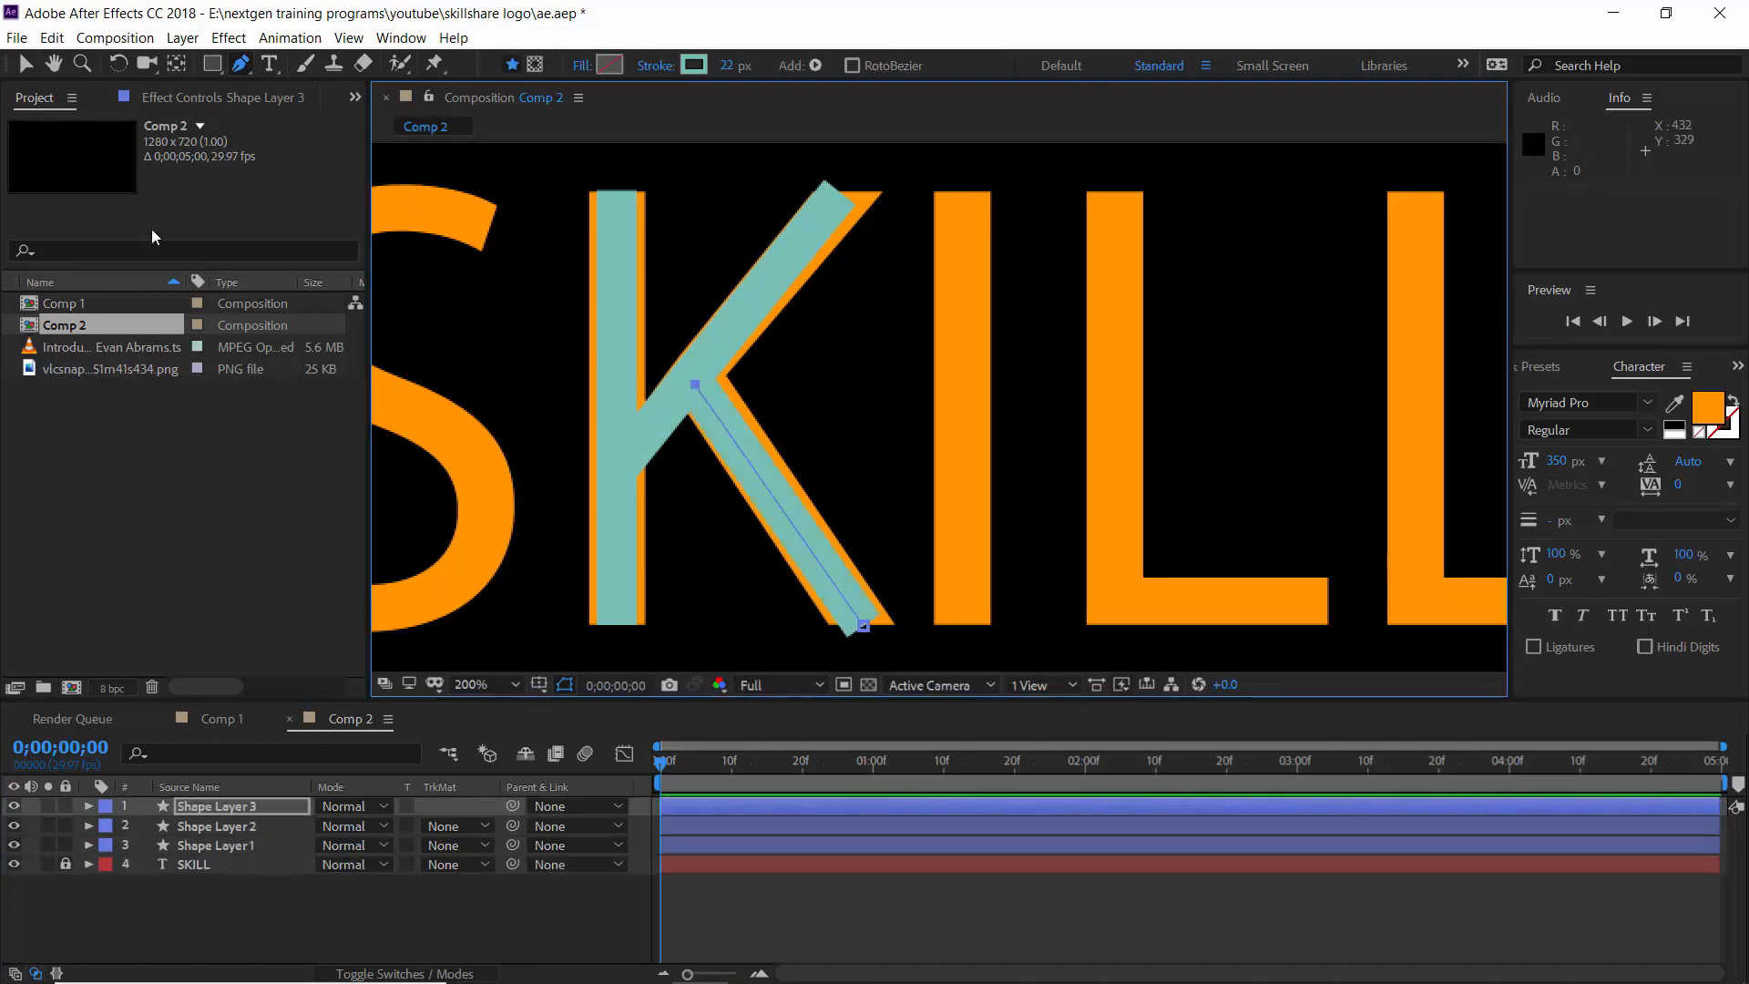
key("v")
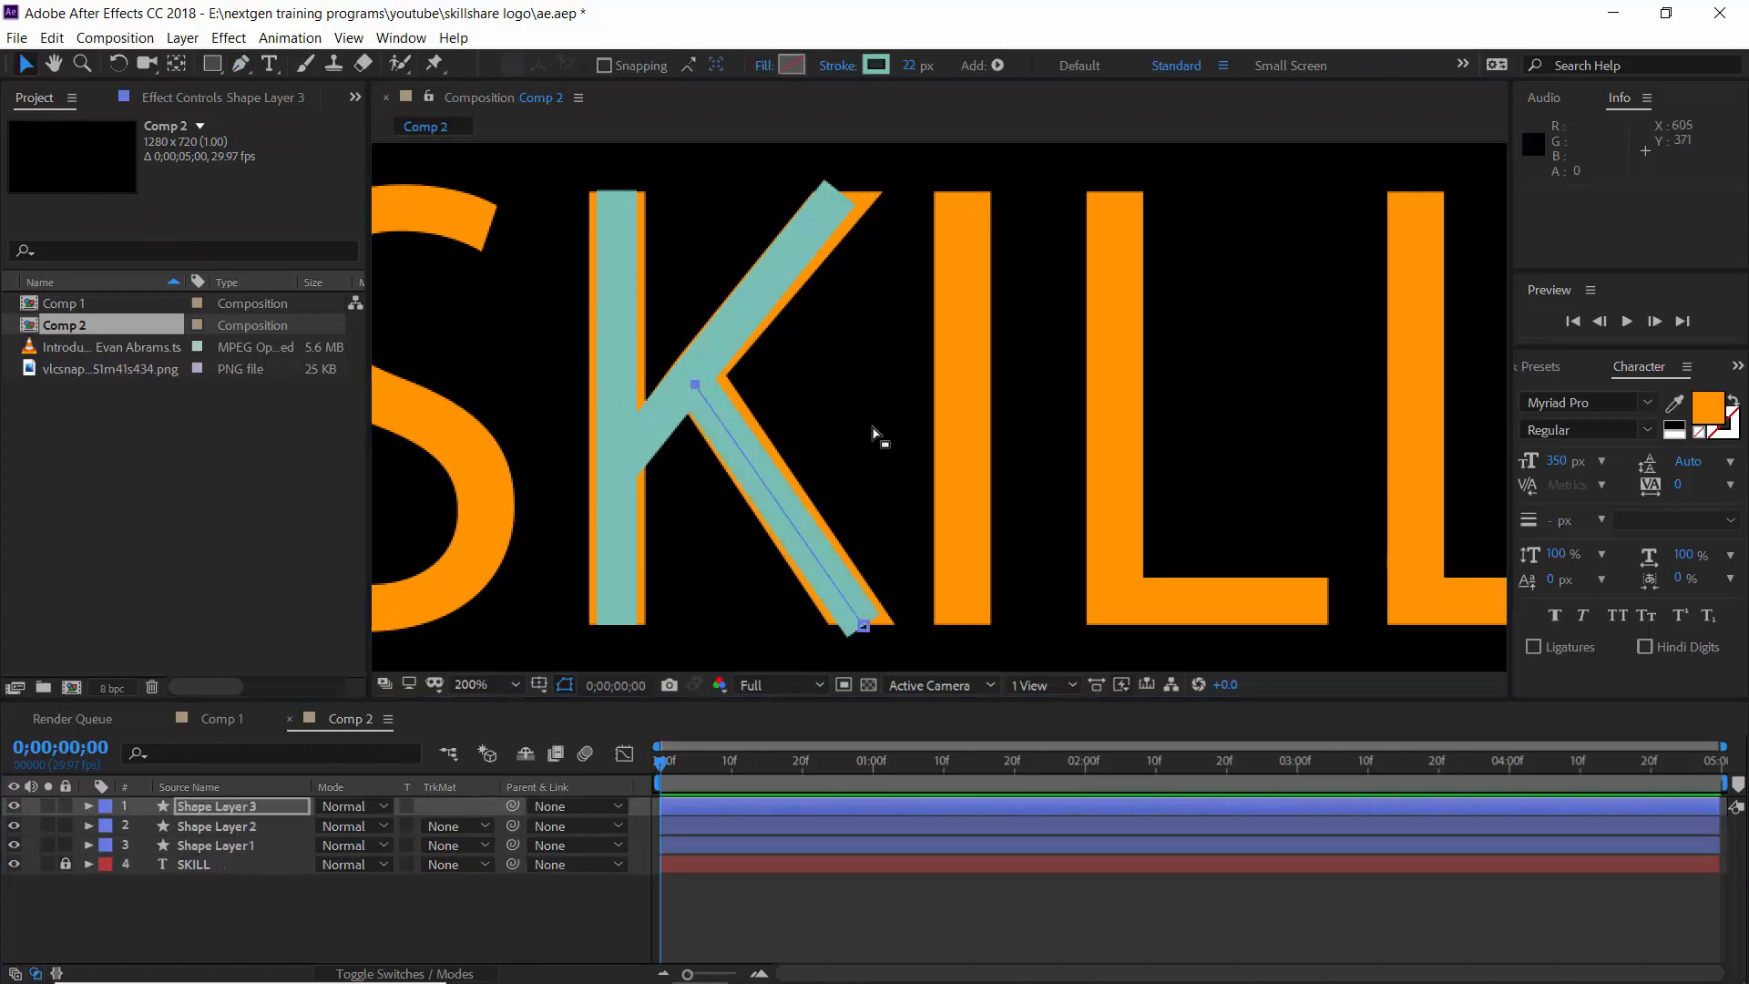
left_click(698, 384)
left_click_drag(698, 384, 702, 387)
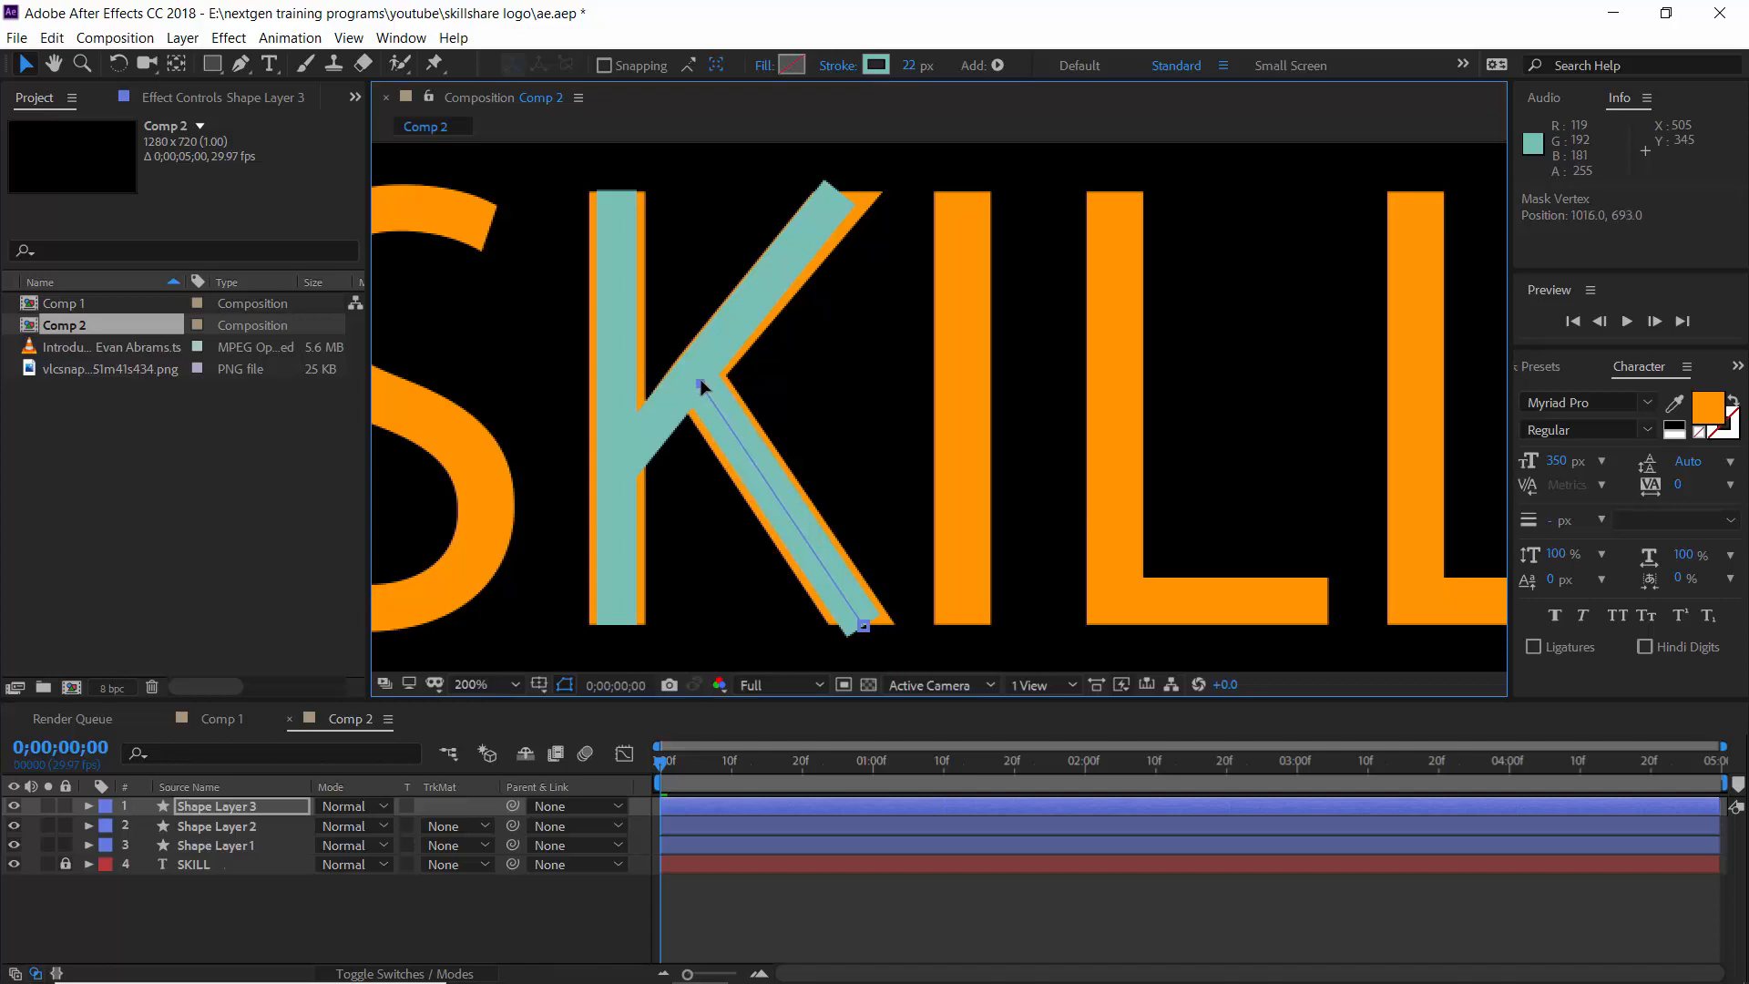
left_click(863, 895)
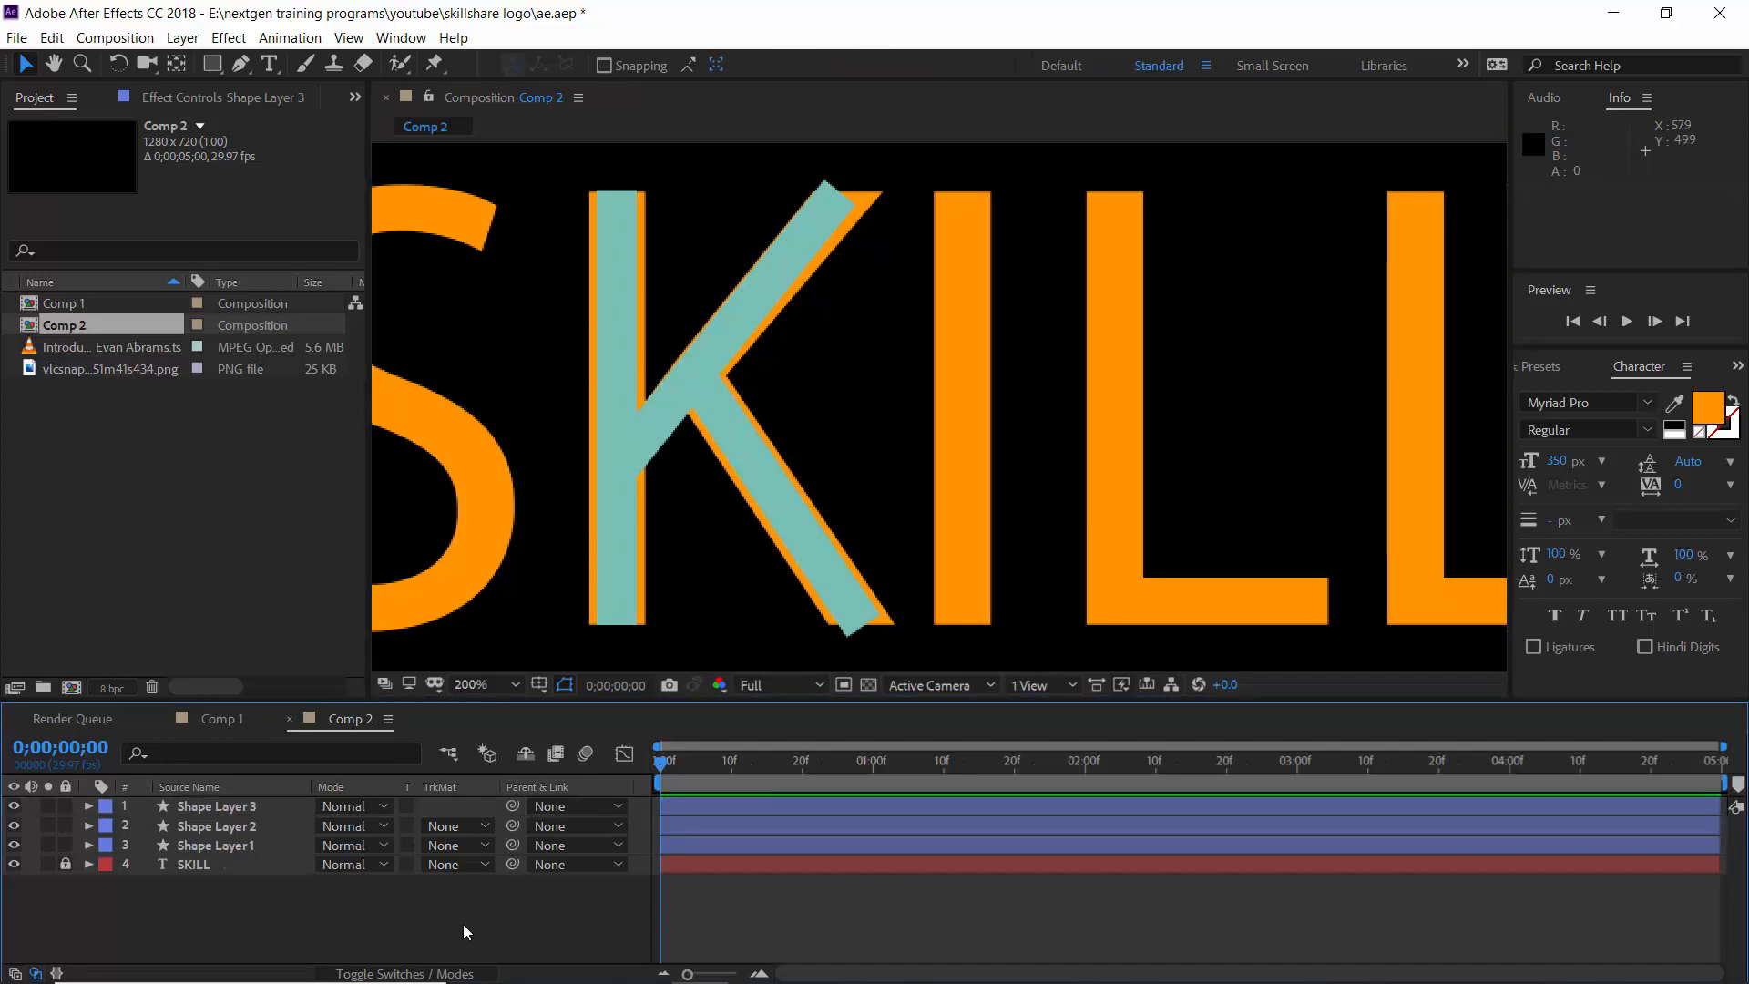
Step: Rename the K's stem, upper arm and lower leg shape layers as K, K1 and K2
left_click(269, 845)
key("Return")
type("K")
key("Return")
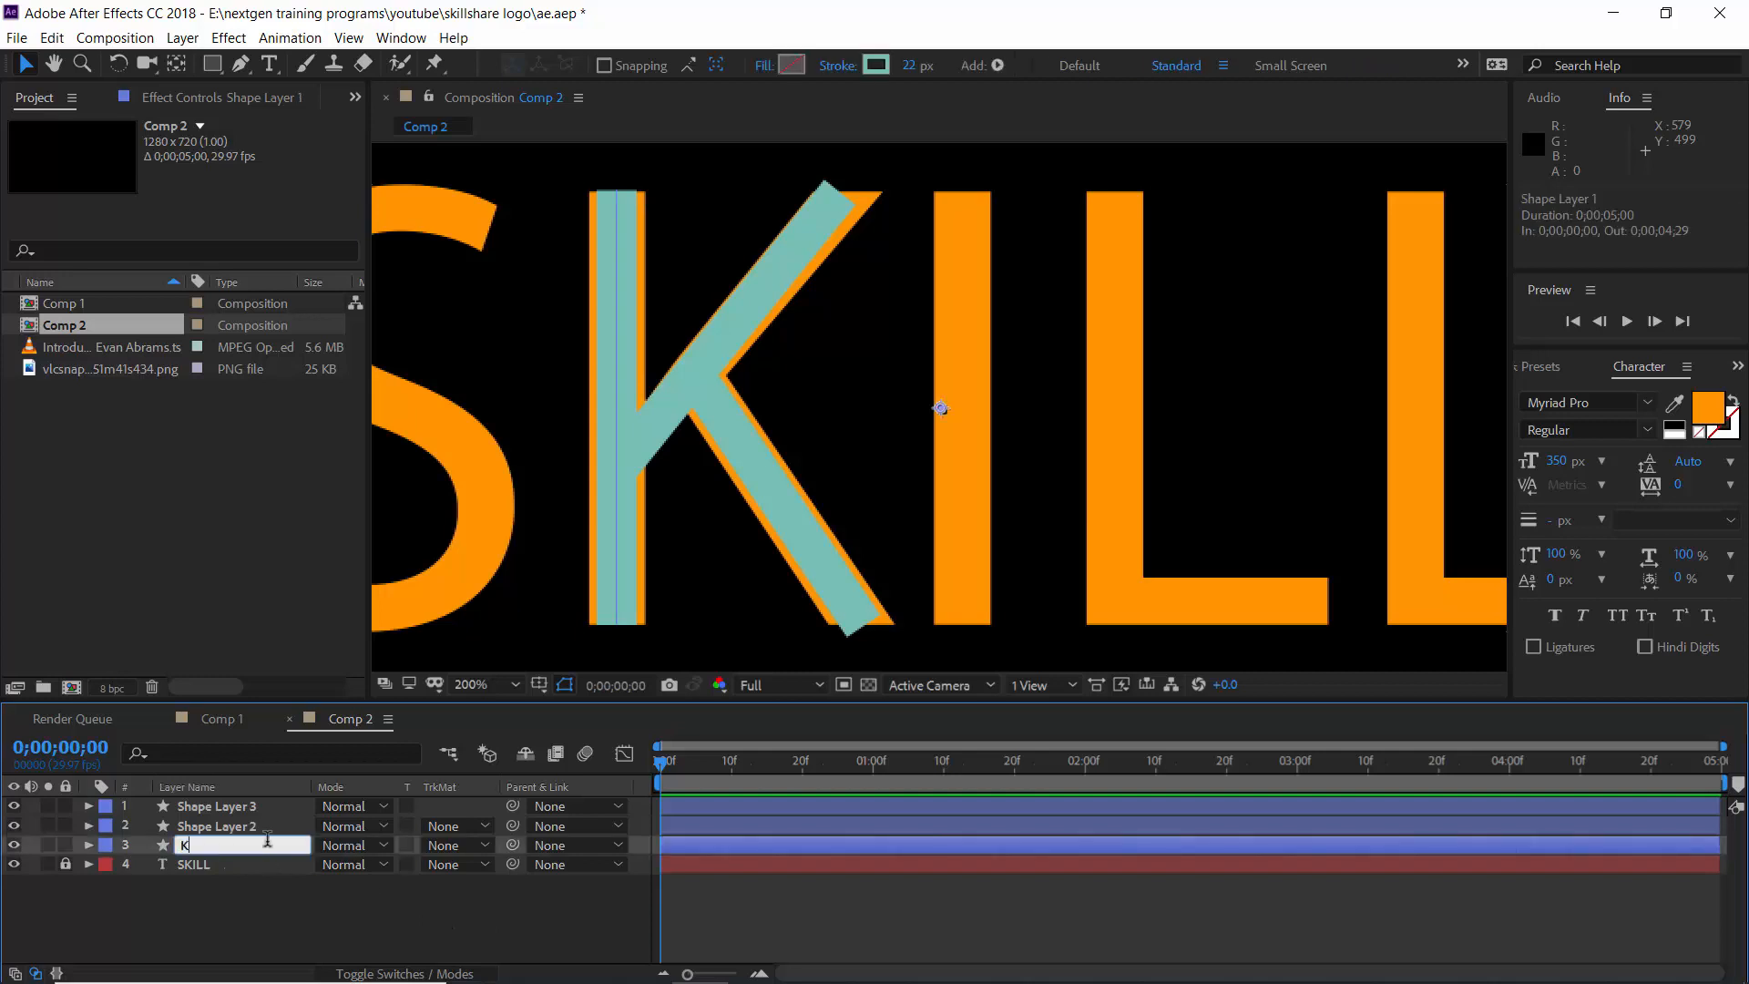
left_click(261, 827)
key("Return")
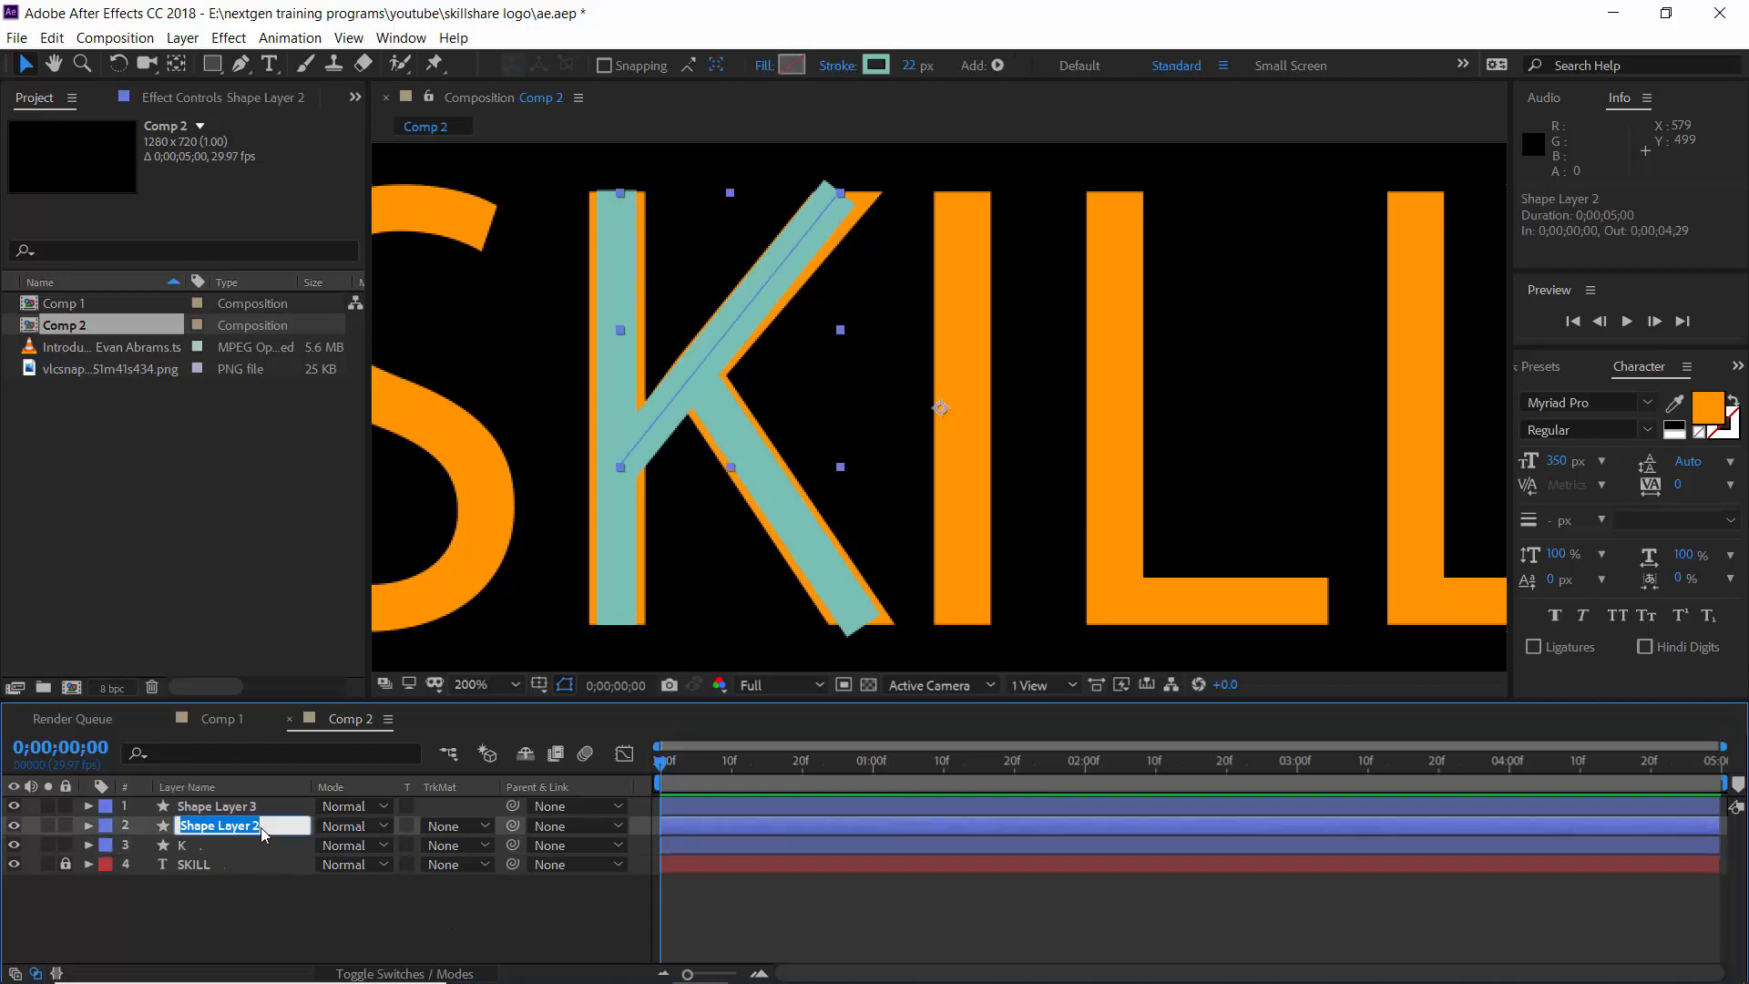
type("K1")
left_click(268, 807)
key("Return")
type("K2")
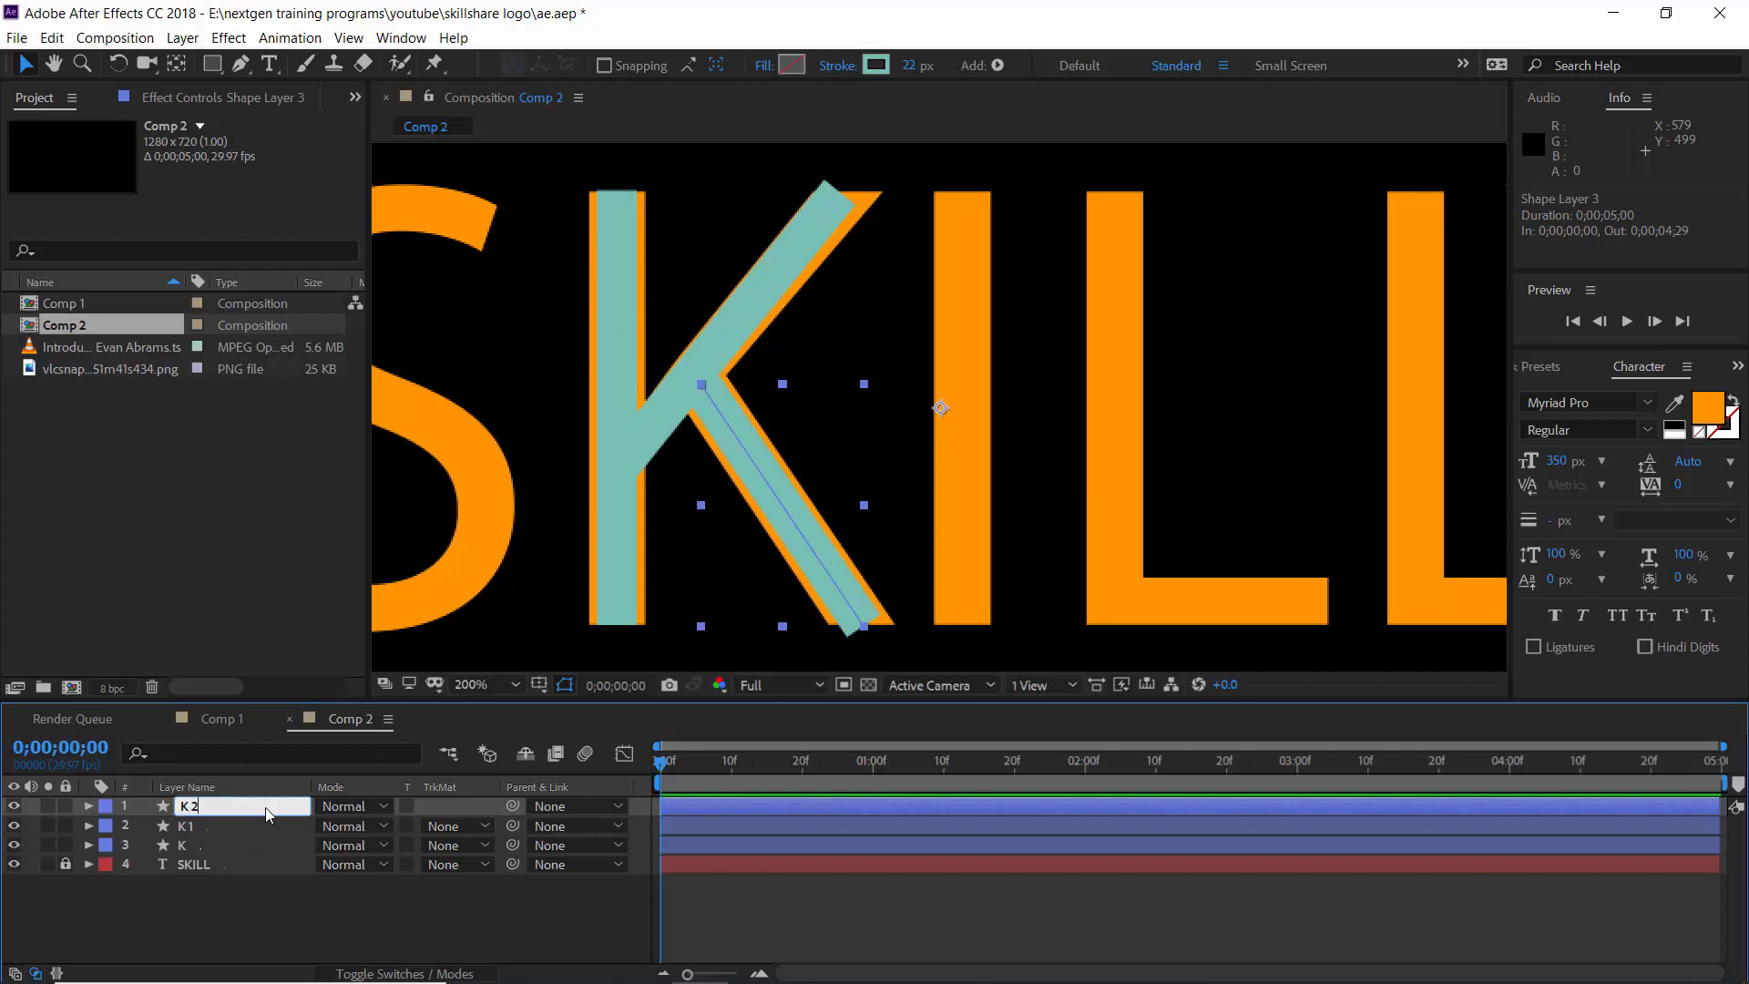
left_click(288, 892)
Step: Draw a straight vertical path along the centre of the letter I and rename its shape layer as I
key("g")
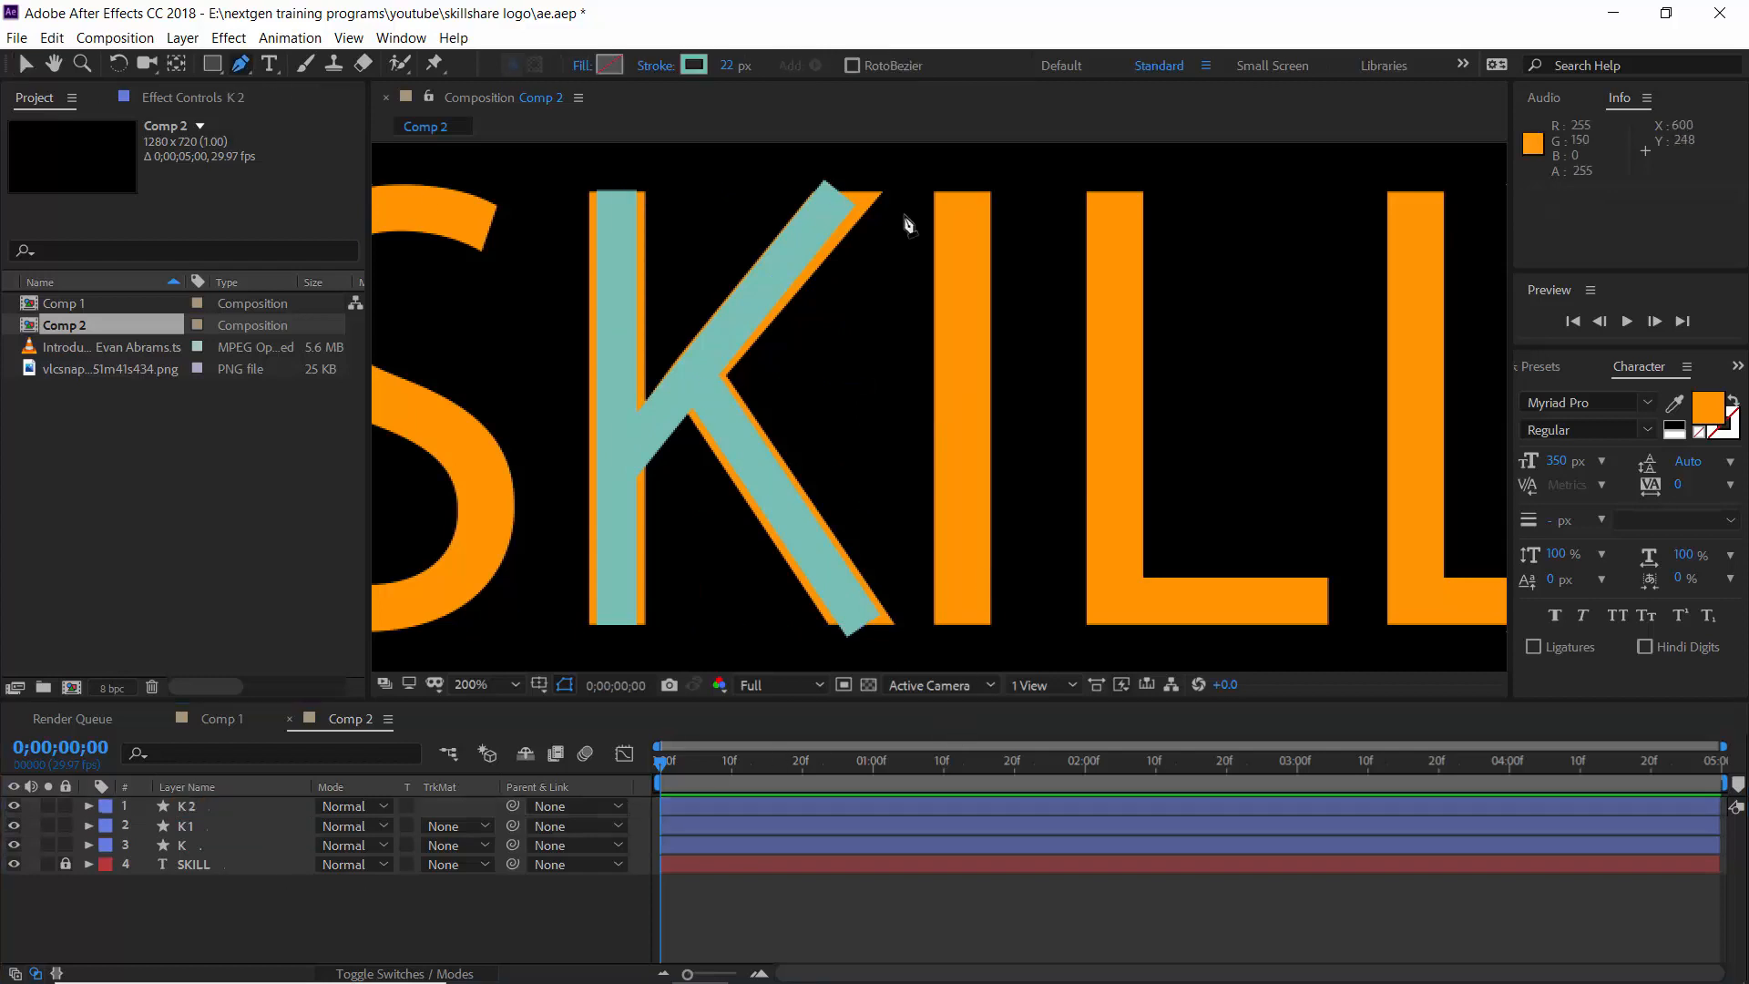
left_click(967, 201)
left_click(963, 623)
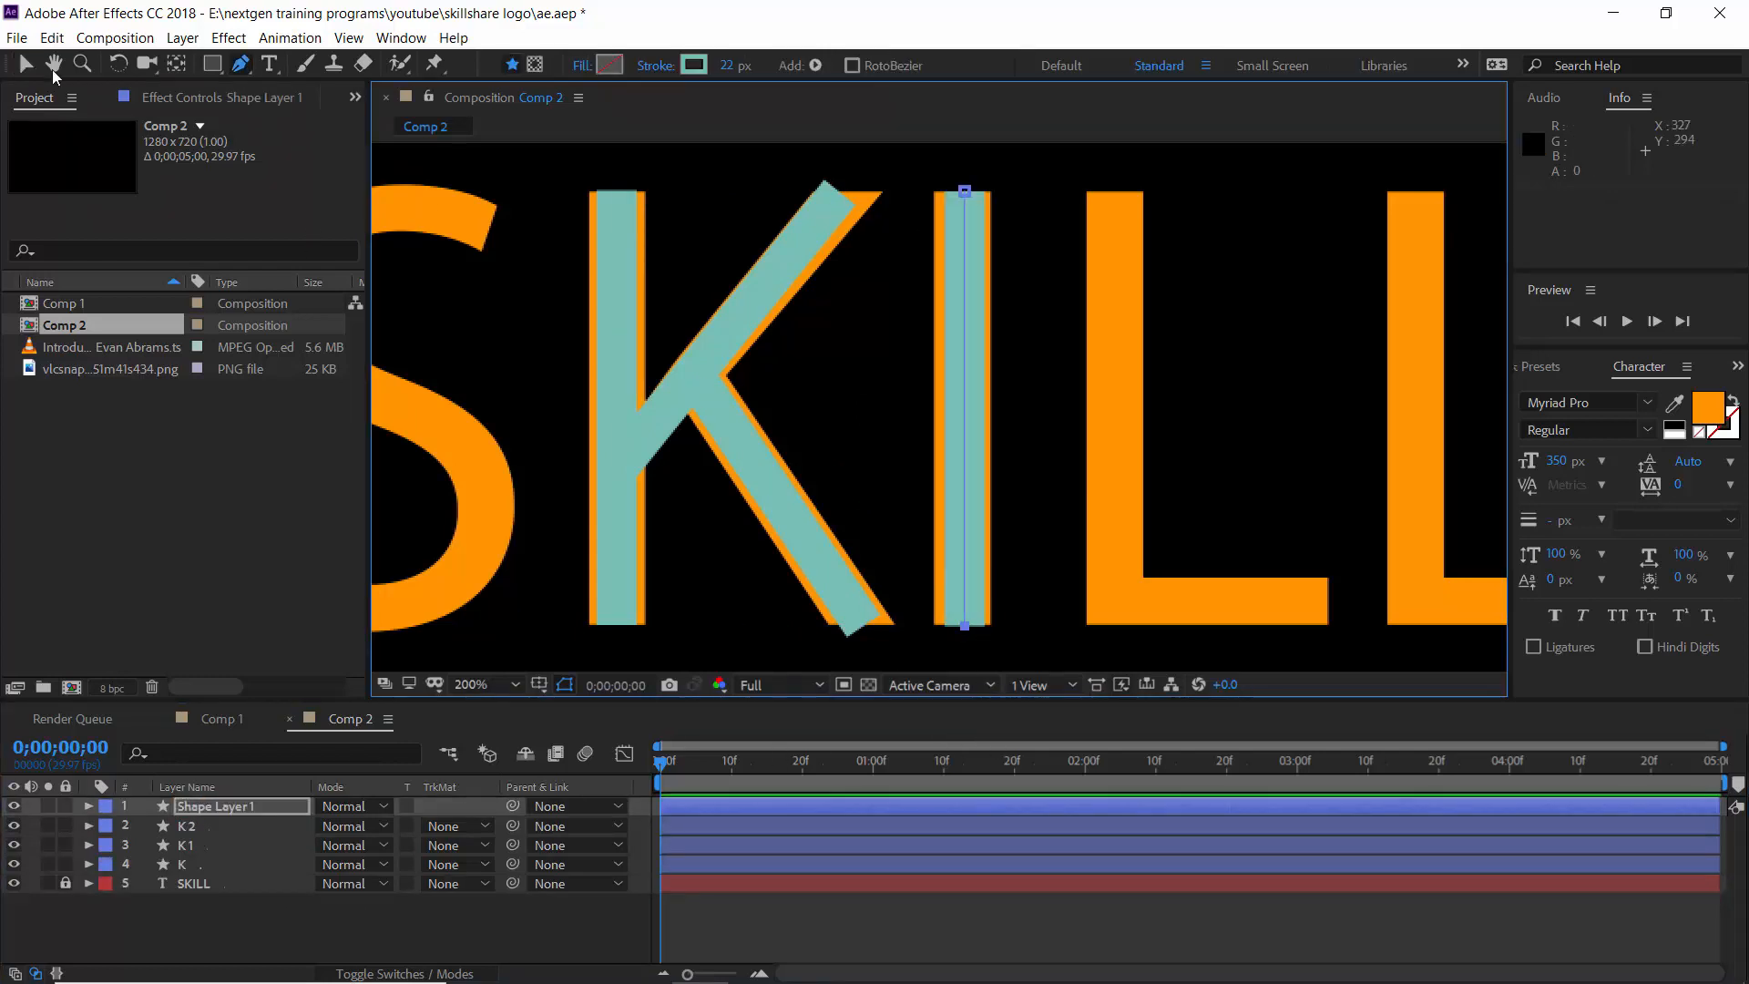
key("v")
left_click(802, 809)
key("Return")
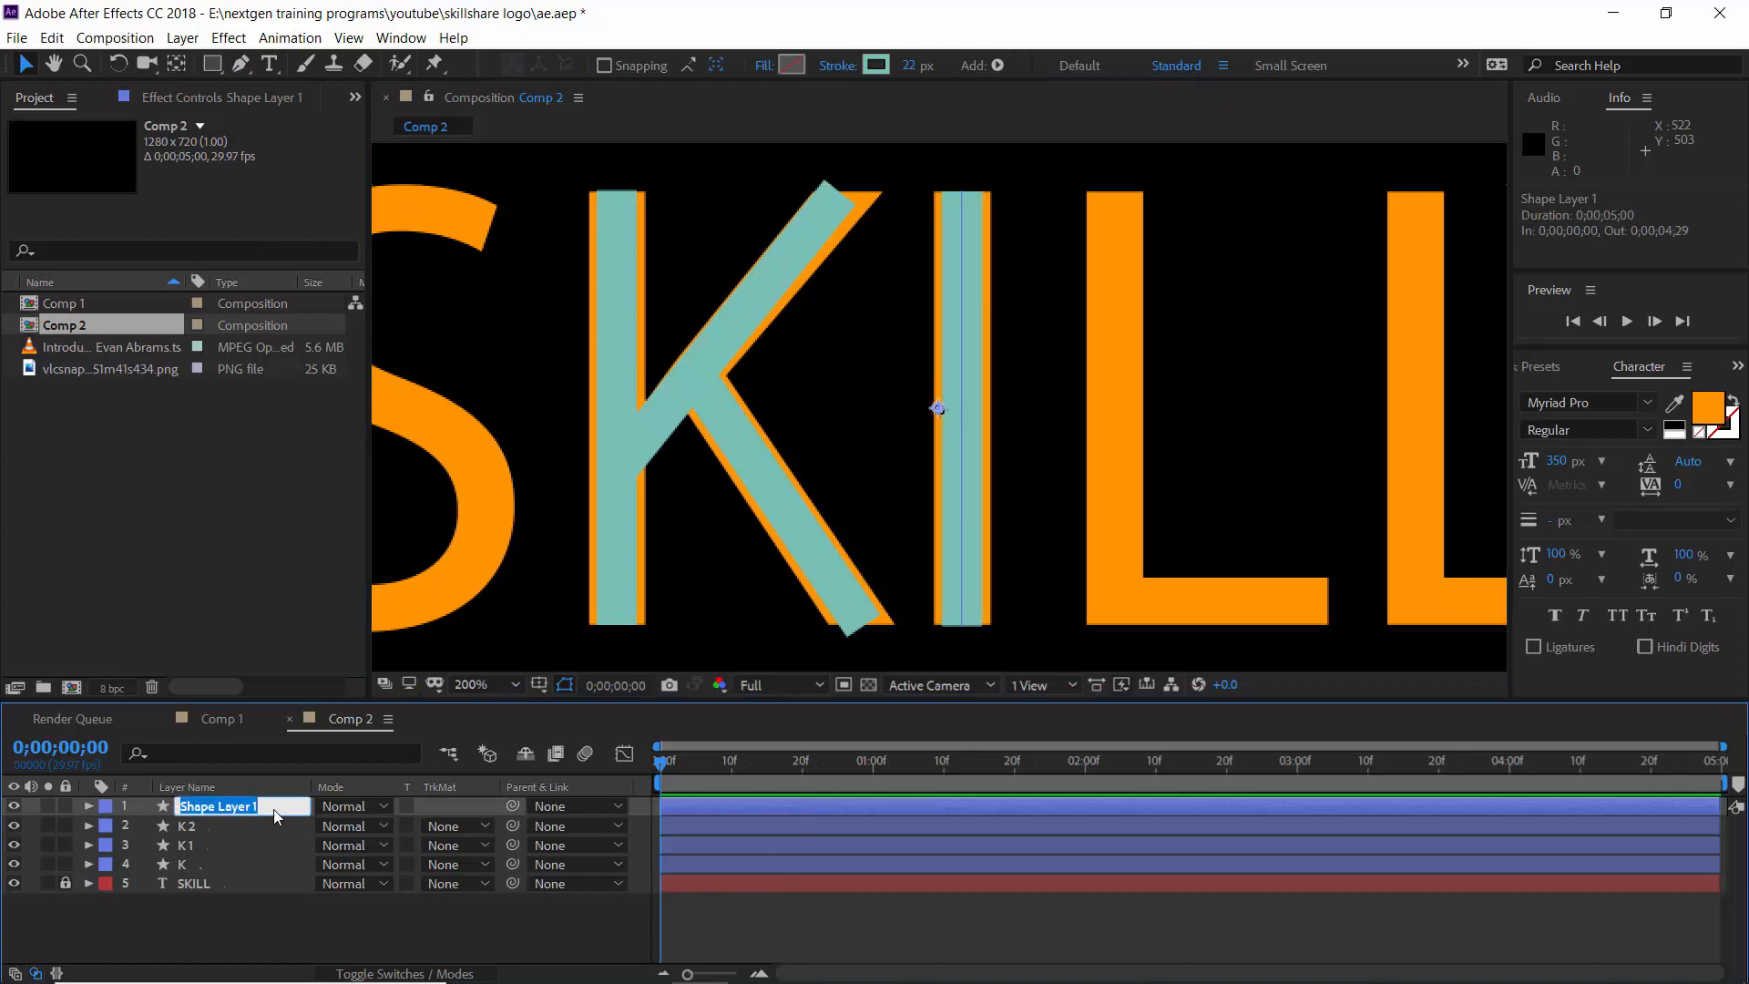
key("BackSpace")
type("I")
key("Return")
Step: Trace the first L with two paths on separate shape layers, one down its stem and one along its foot
key("g")
left_click(1117, 191)
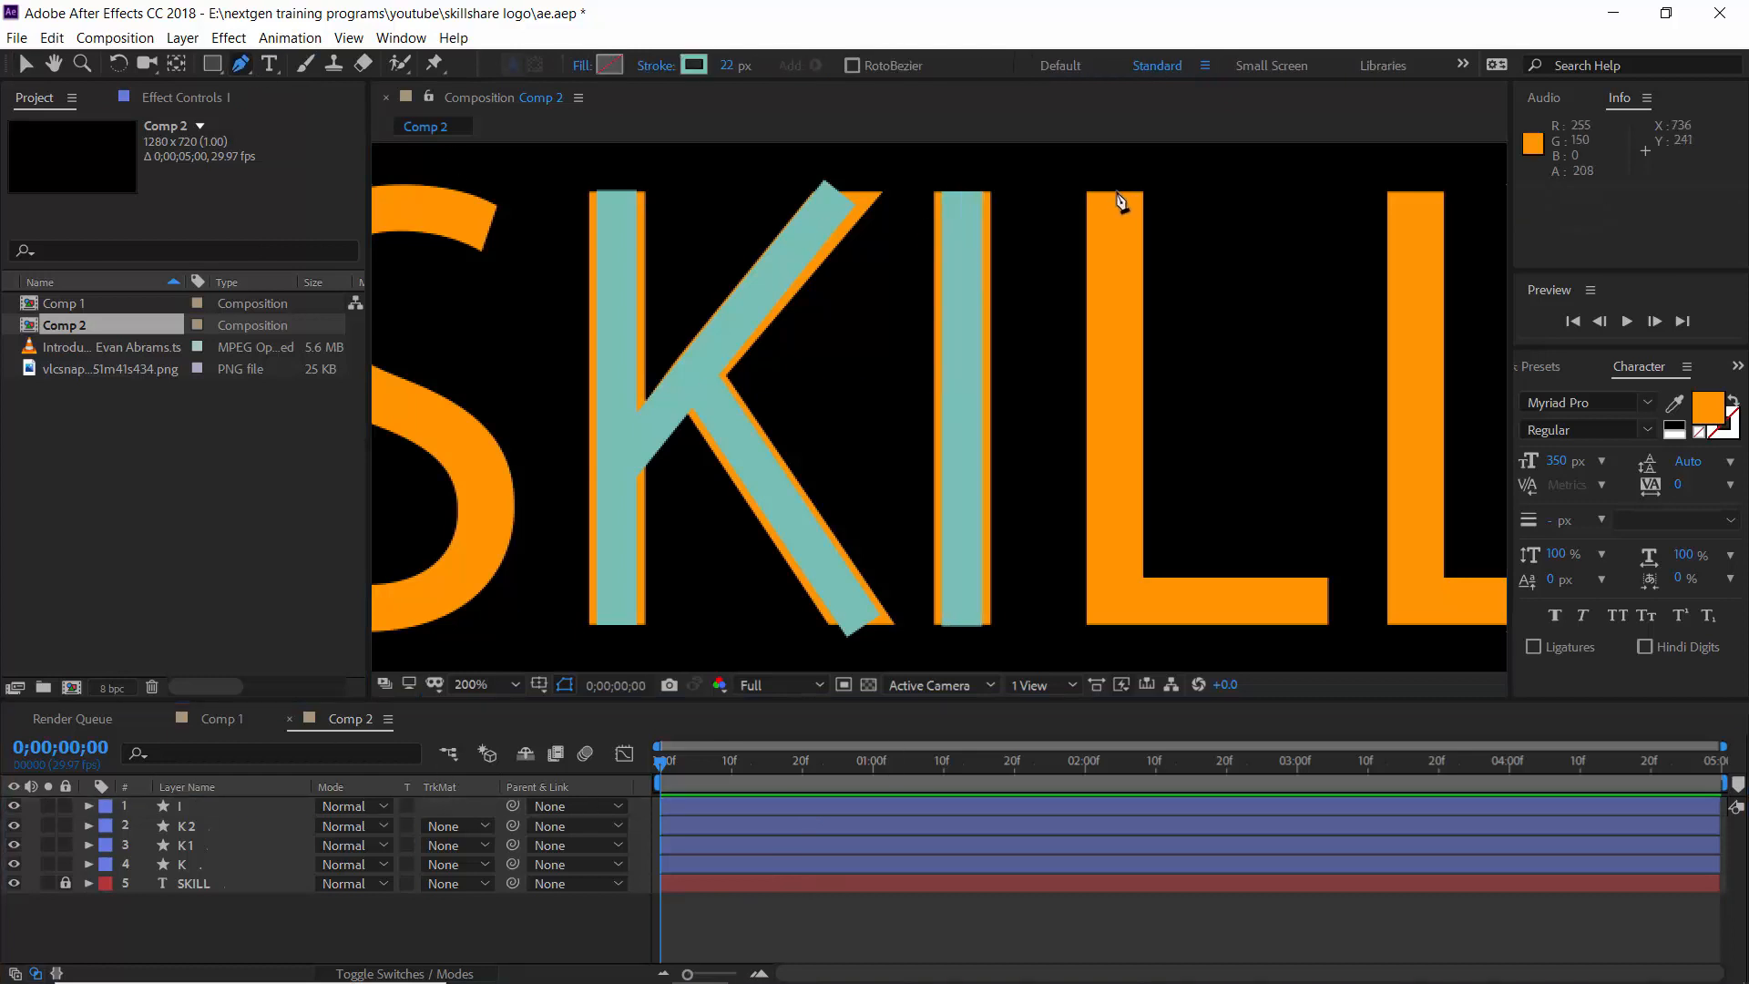
left_click(1117, 625)
left_click(927, 920)
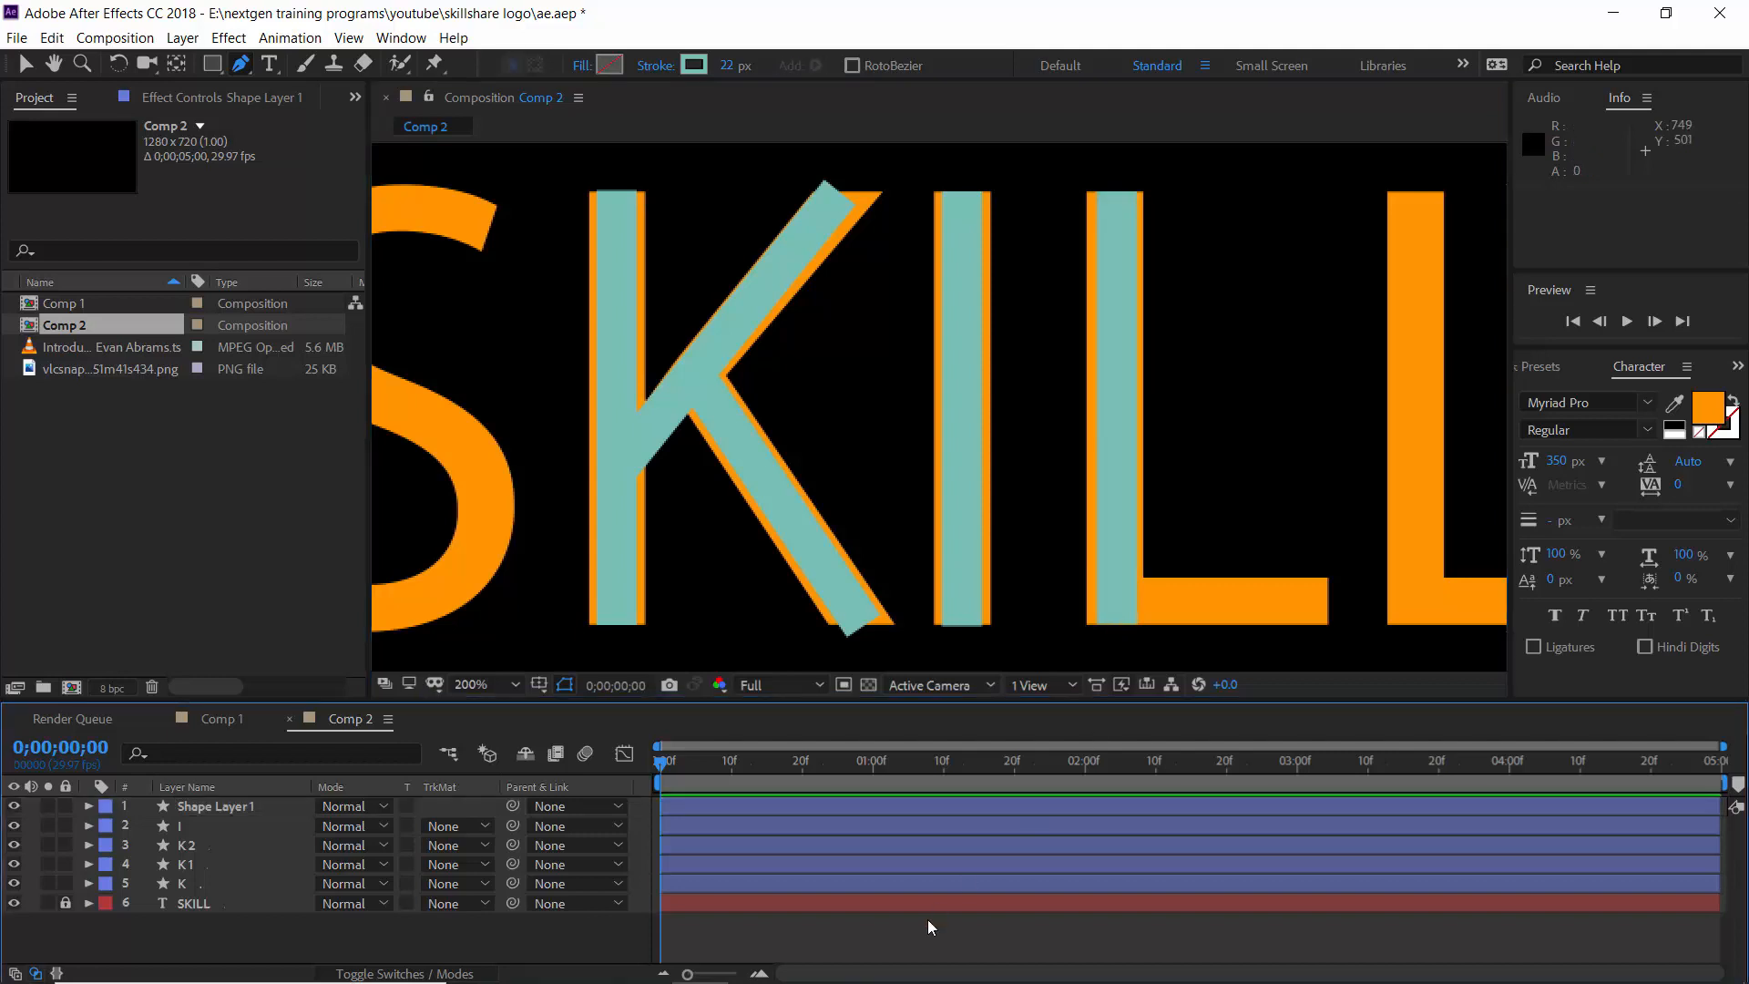
left_click(1329, 604)
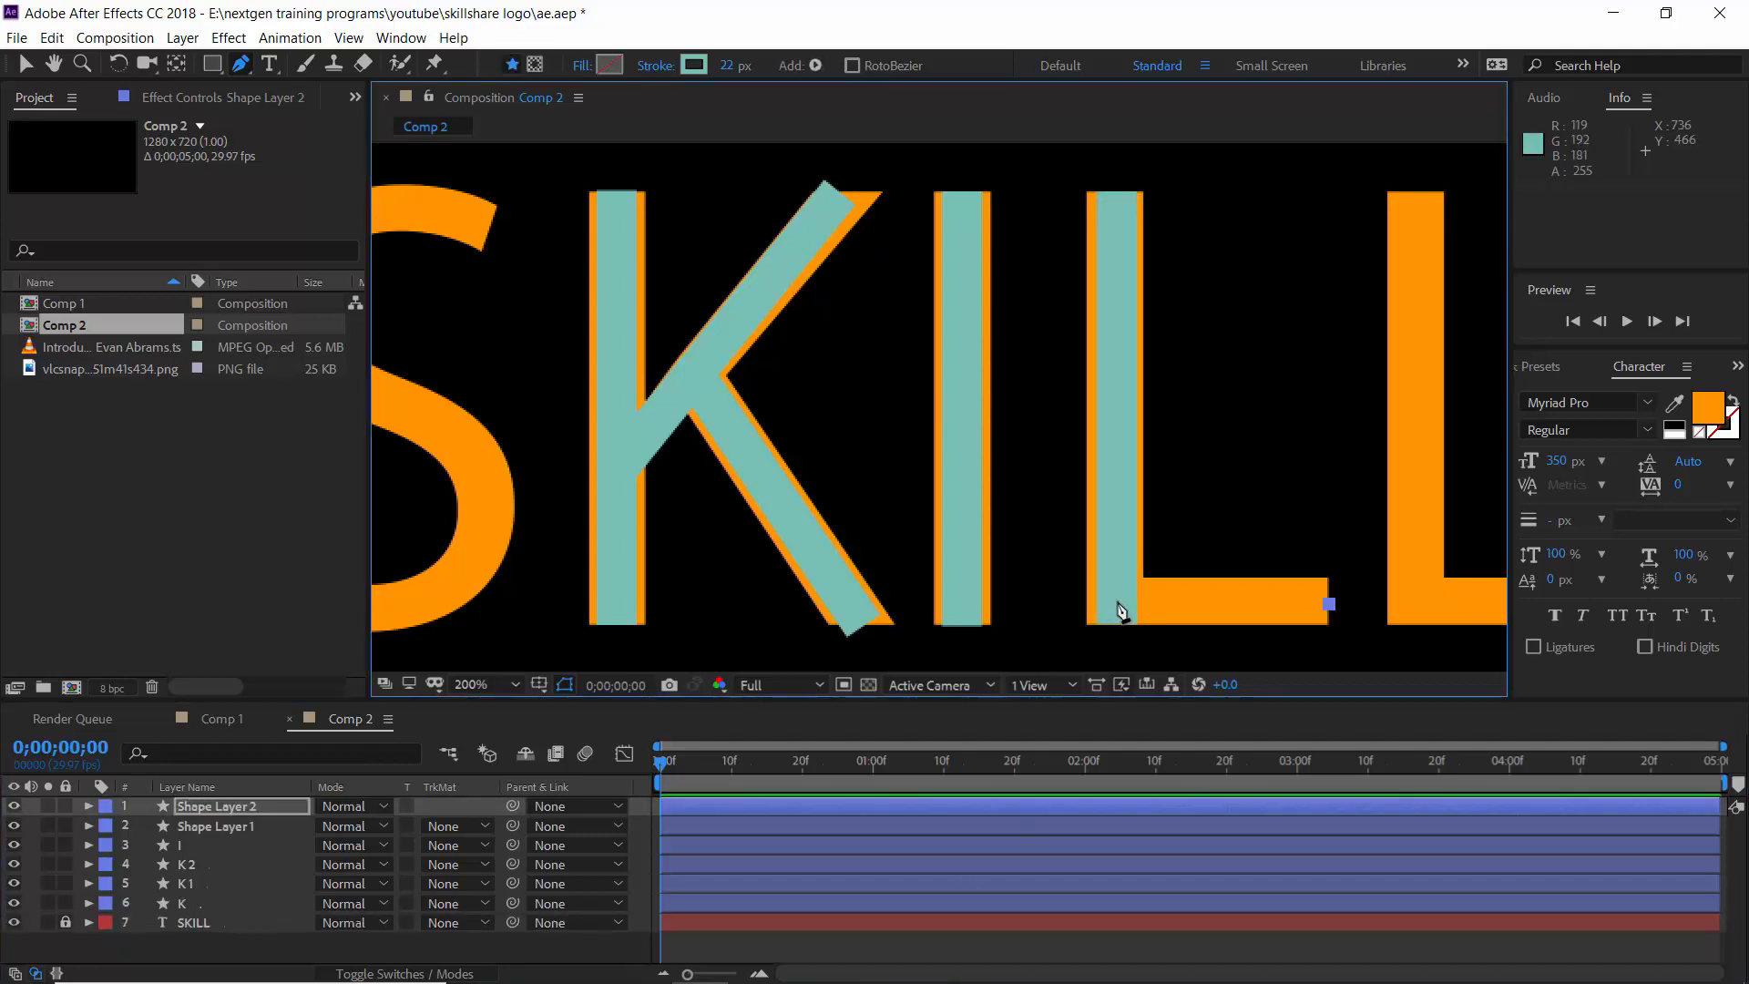
left_click(1119, 608)
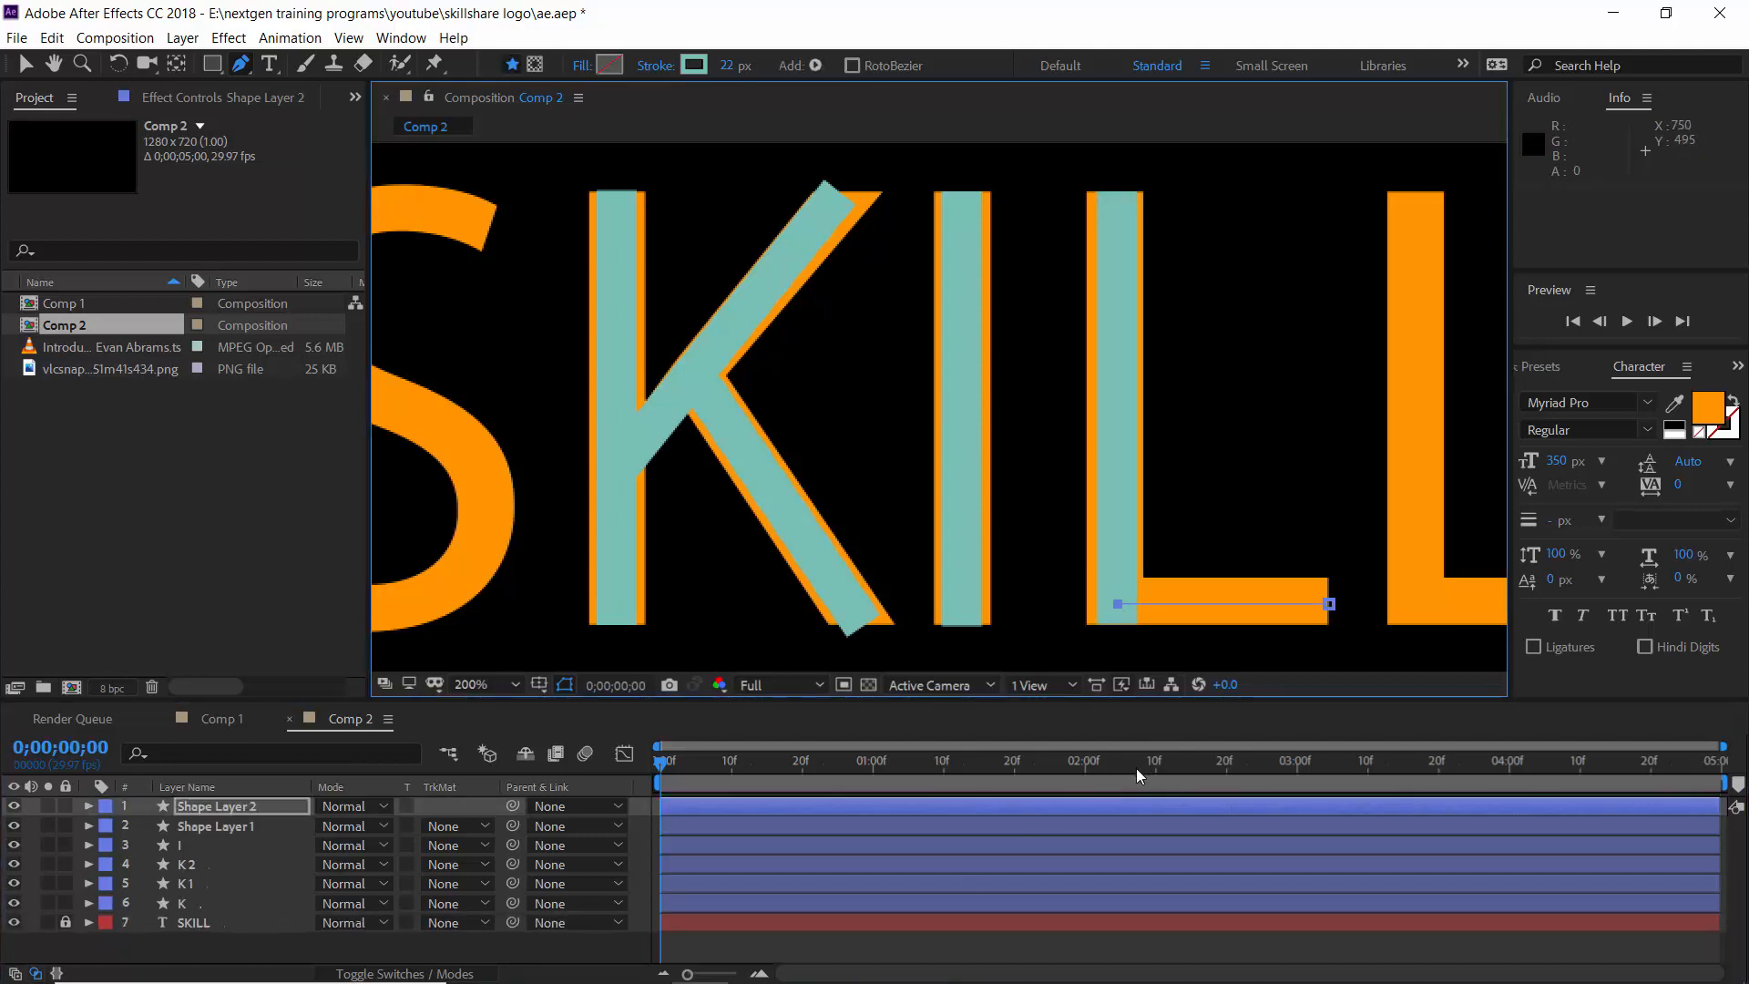
left_click(999, 941)
Step: Rename the first L's stem layer as L and its foot layer as L1
left_click(226, 827)
key("Return")
type("L")
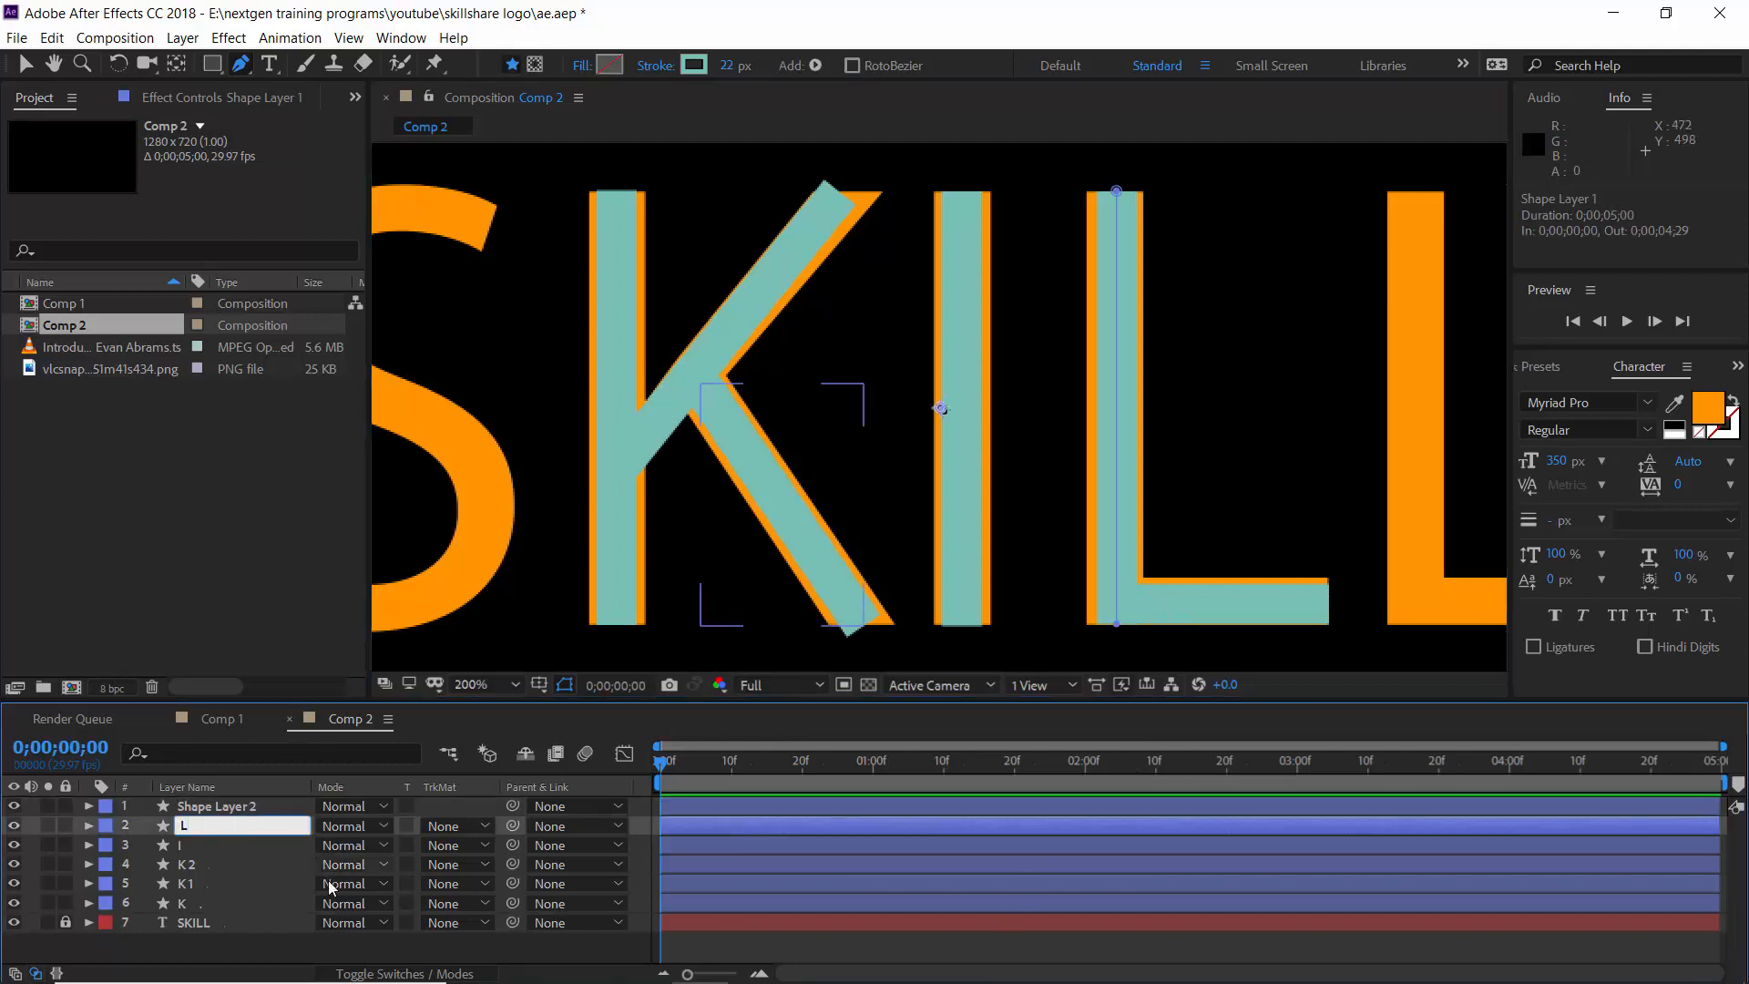
left_click(260, 810)
key("Return")
type("L1")
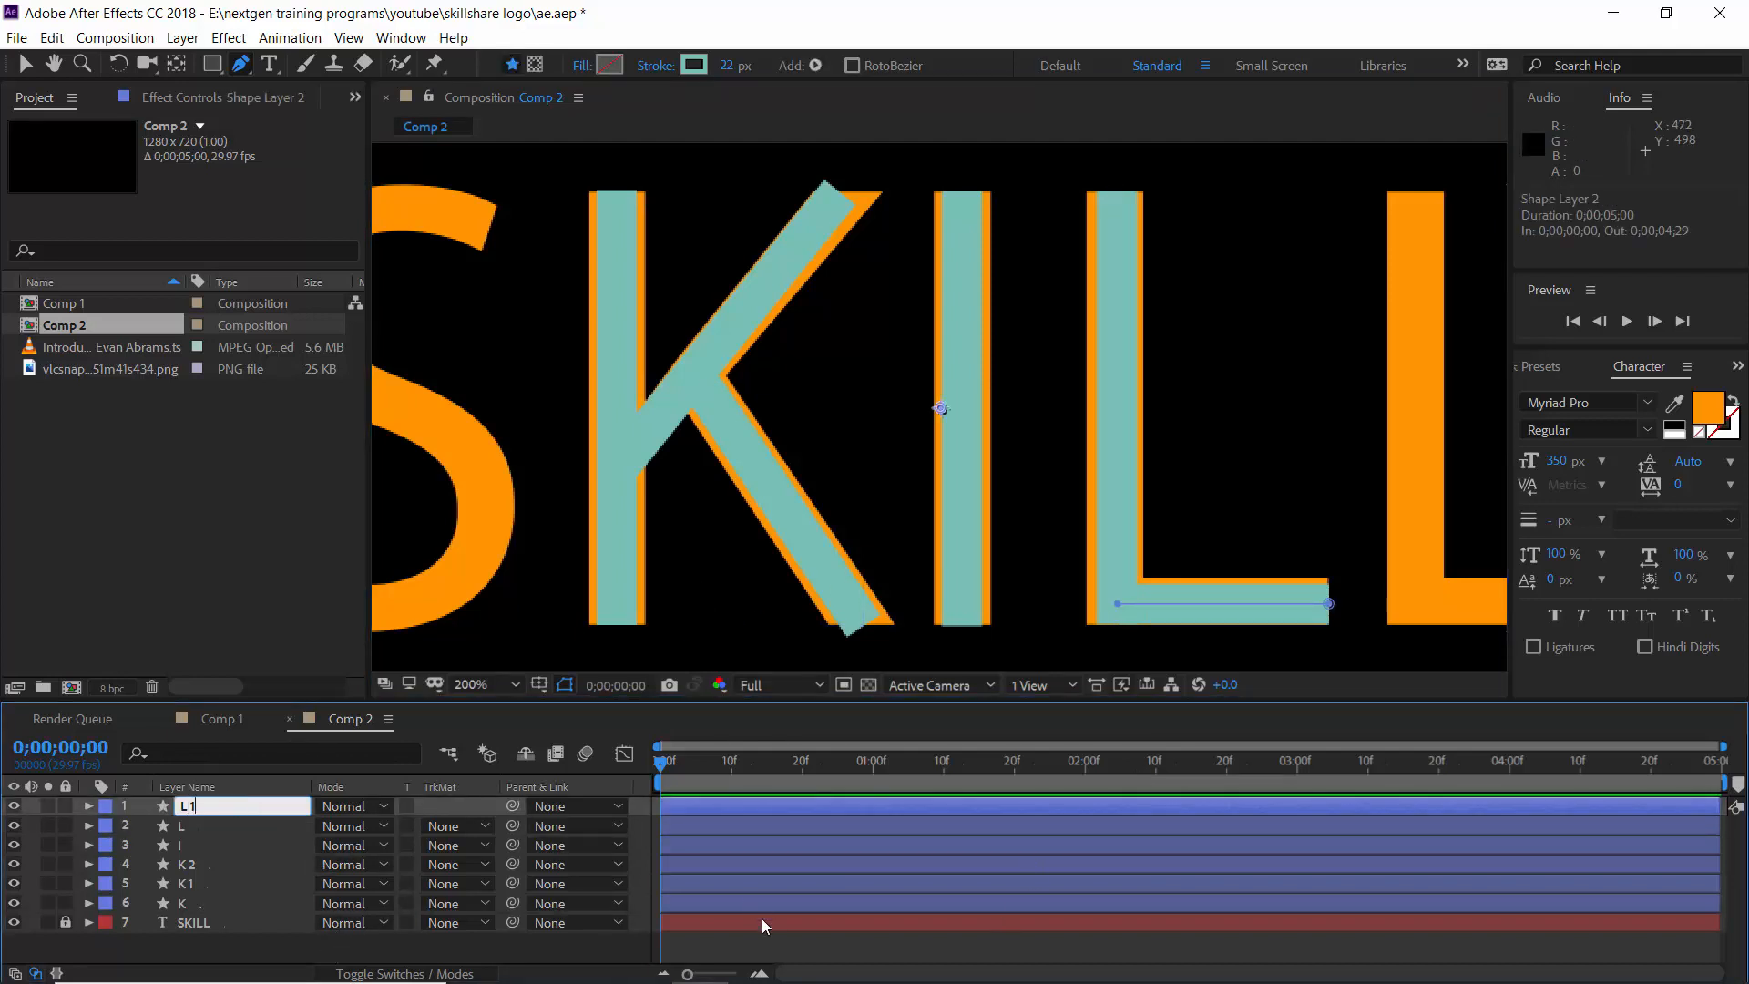
left_click(757, 942)
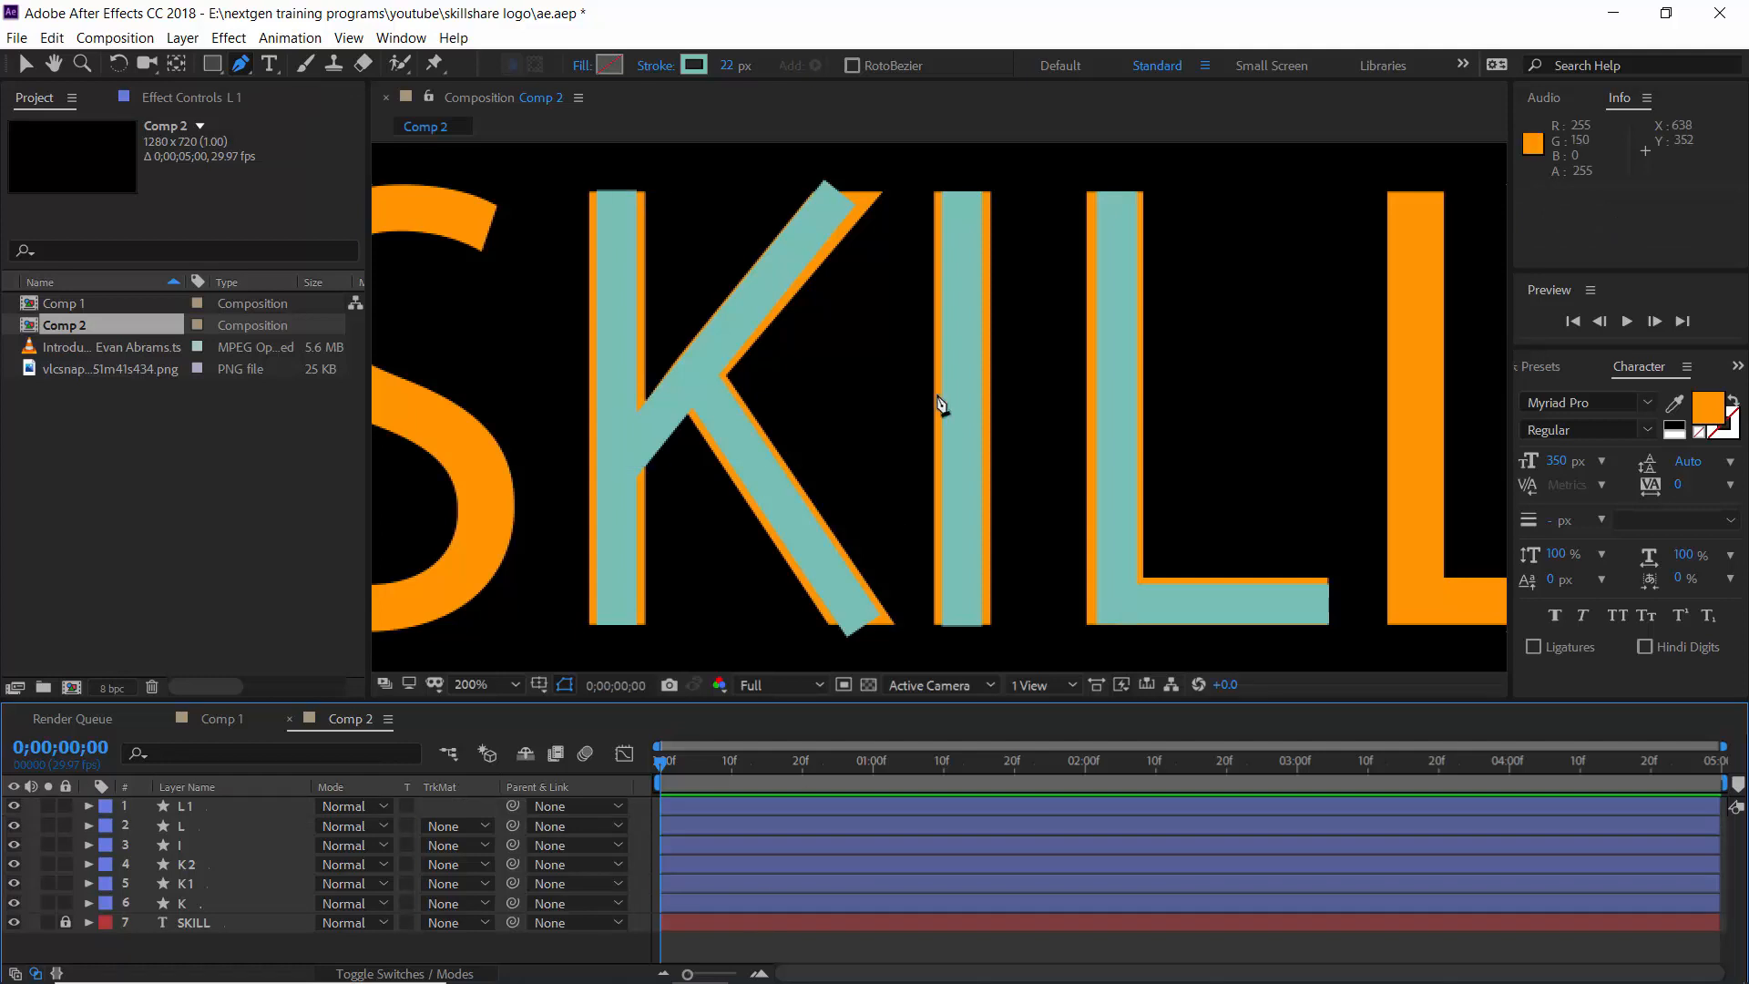
Step: Set the Line Cap of the K layer's stroke to Round Cap
left_click(29, 68)
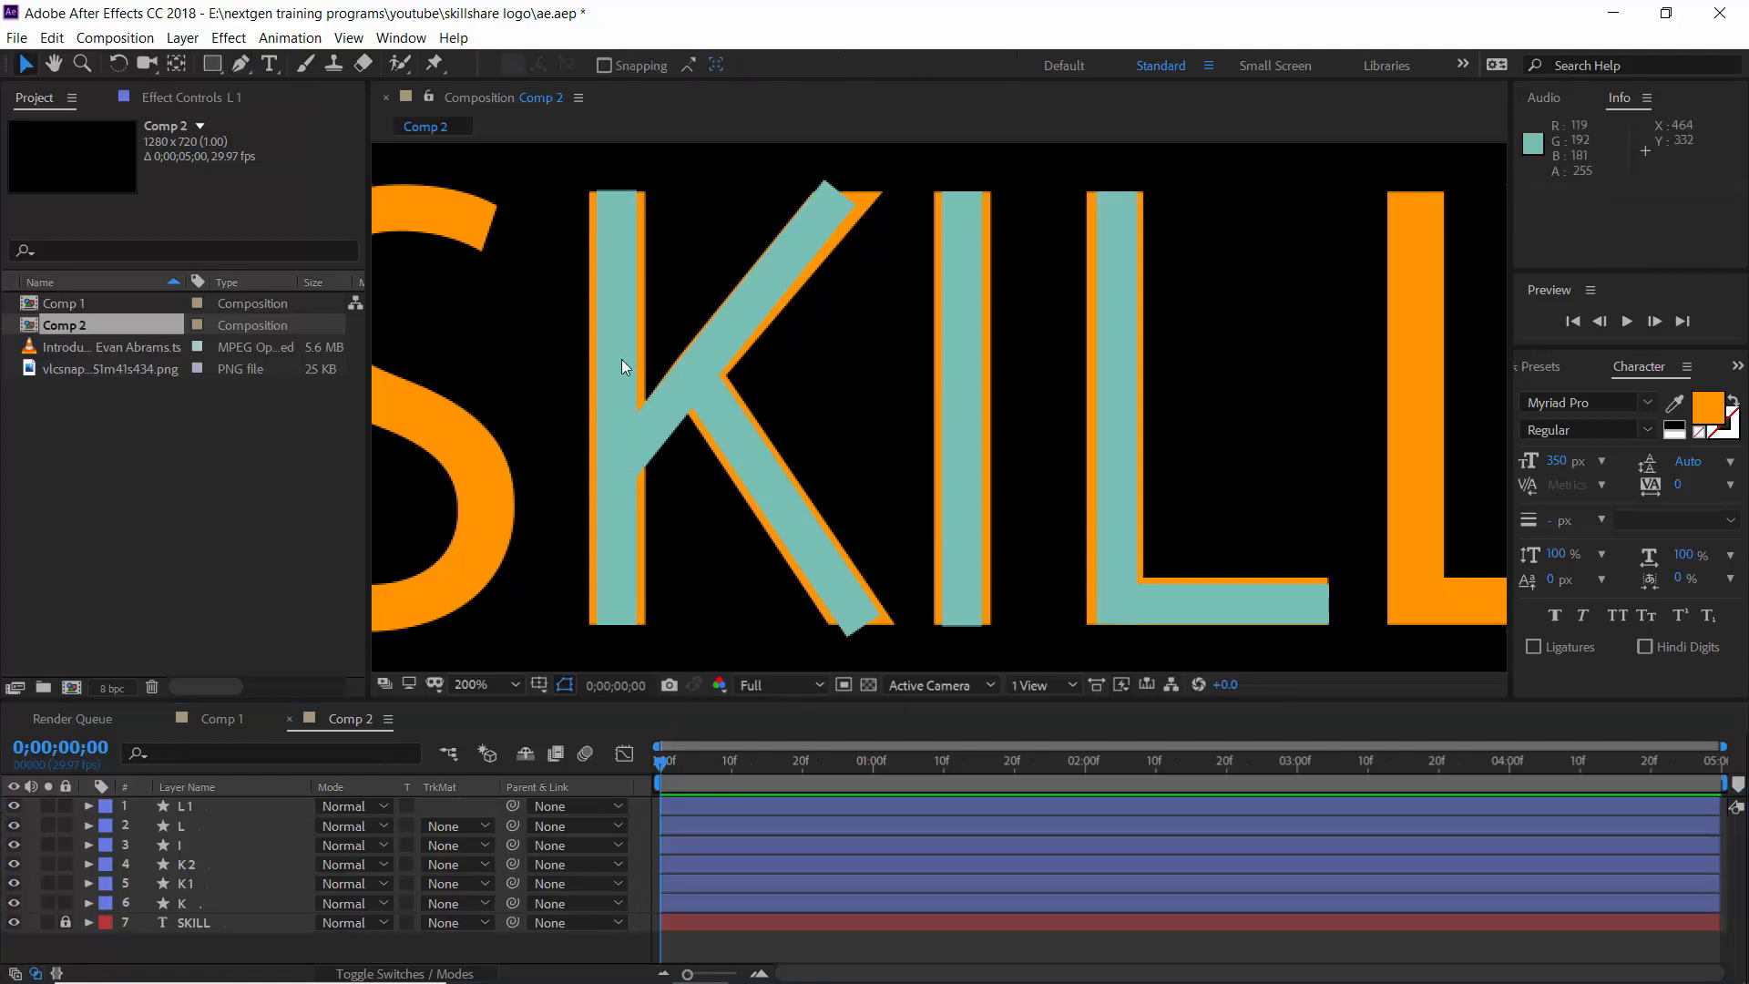
key("space")
mouse_move(529, 371)
left_mouse_down()
mouse_move(570, 341)
mouse_move(542, 342)
left_mouse_up()
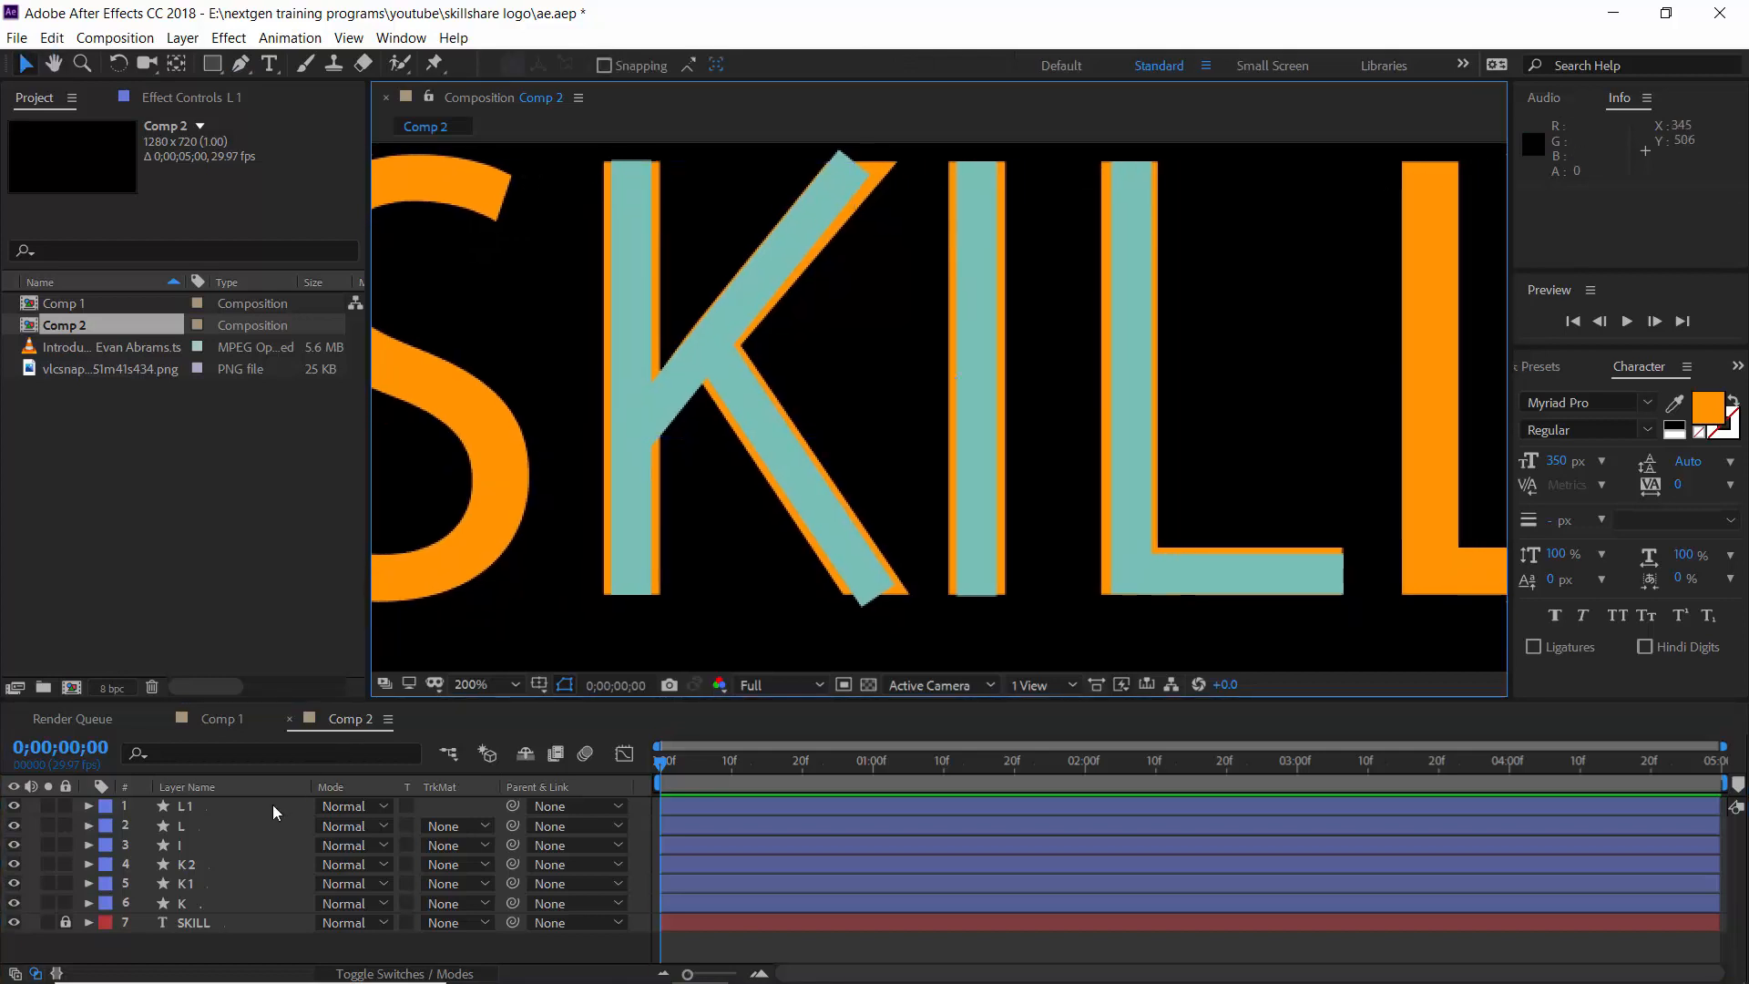
left_click(193, 904)
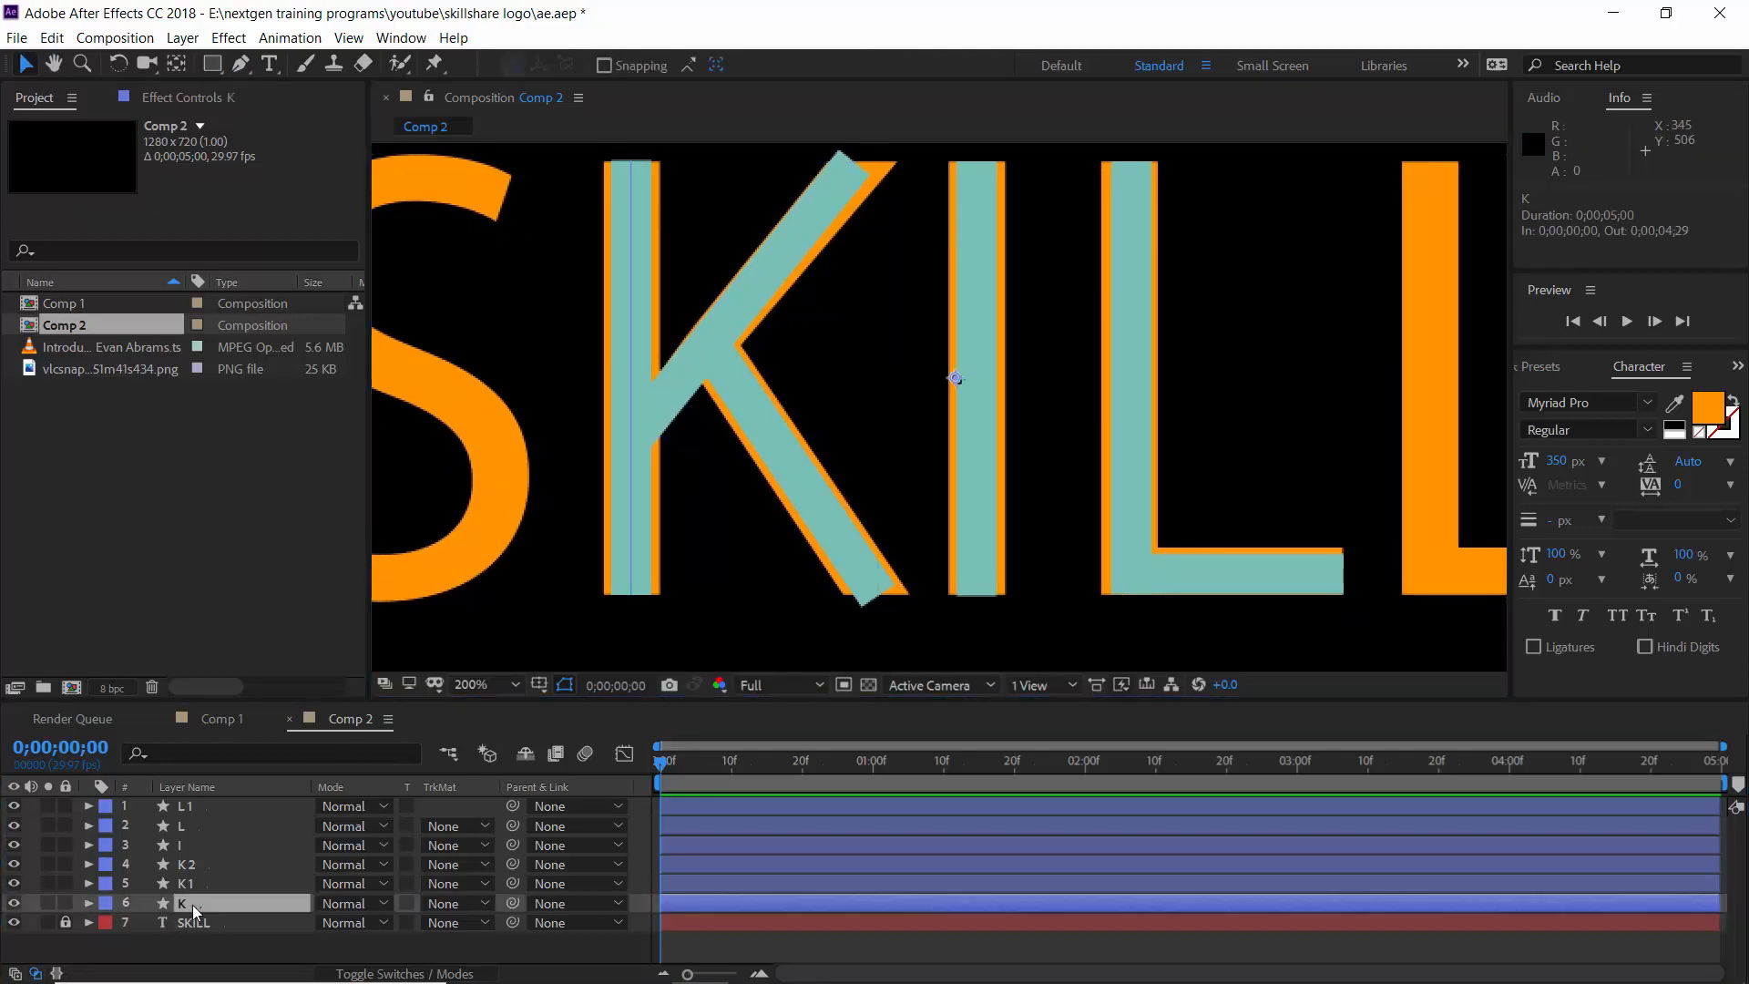
left_click(89, 902)
left_click(107, 922)
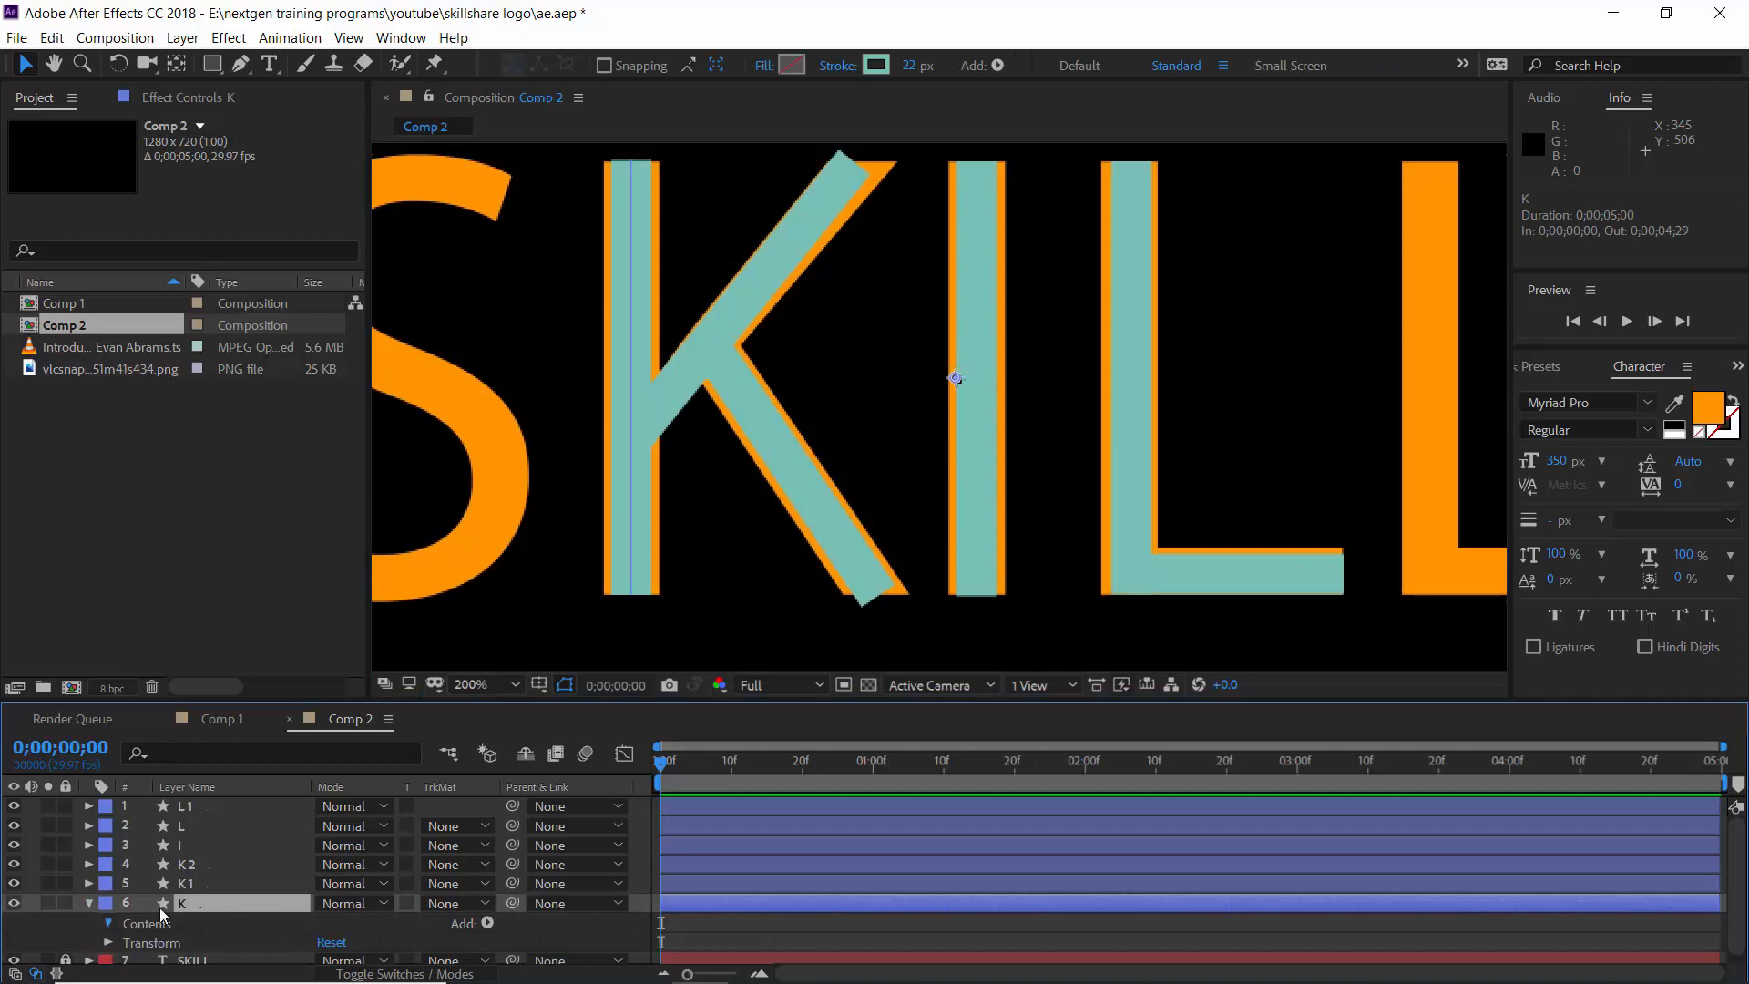
left_click(125, 915)
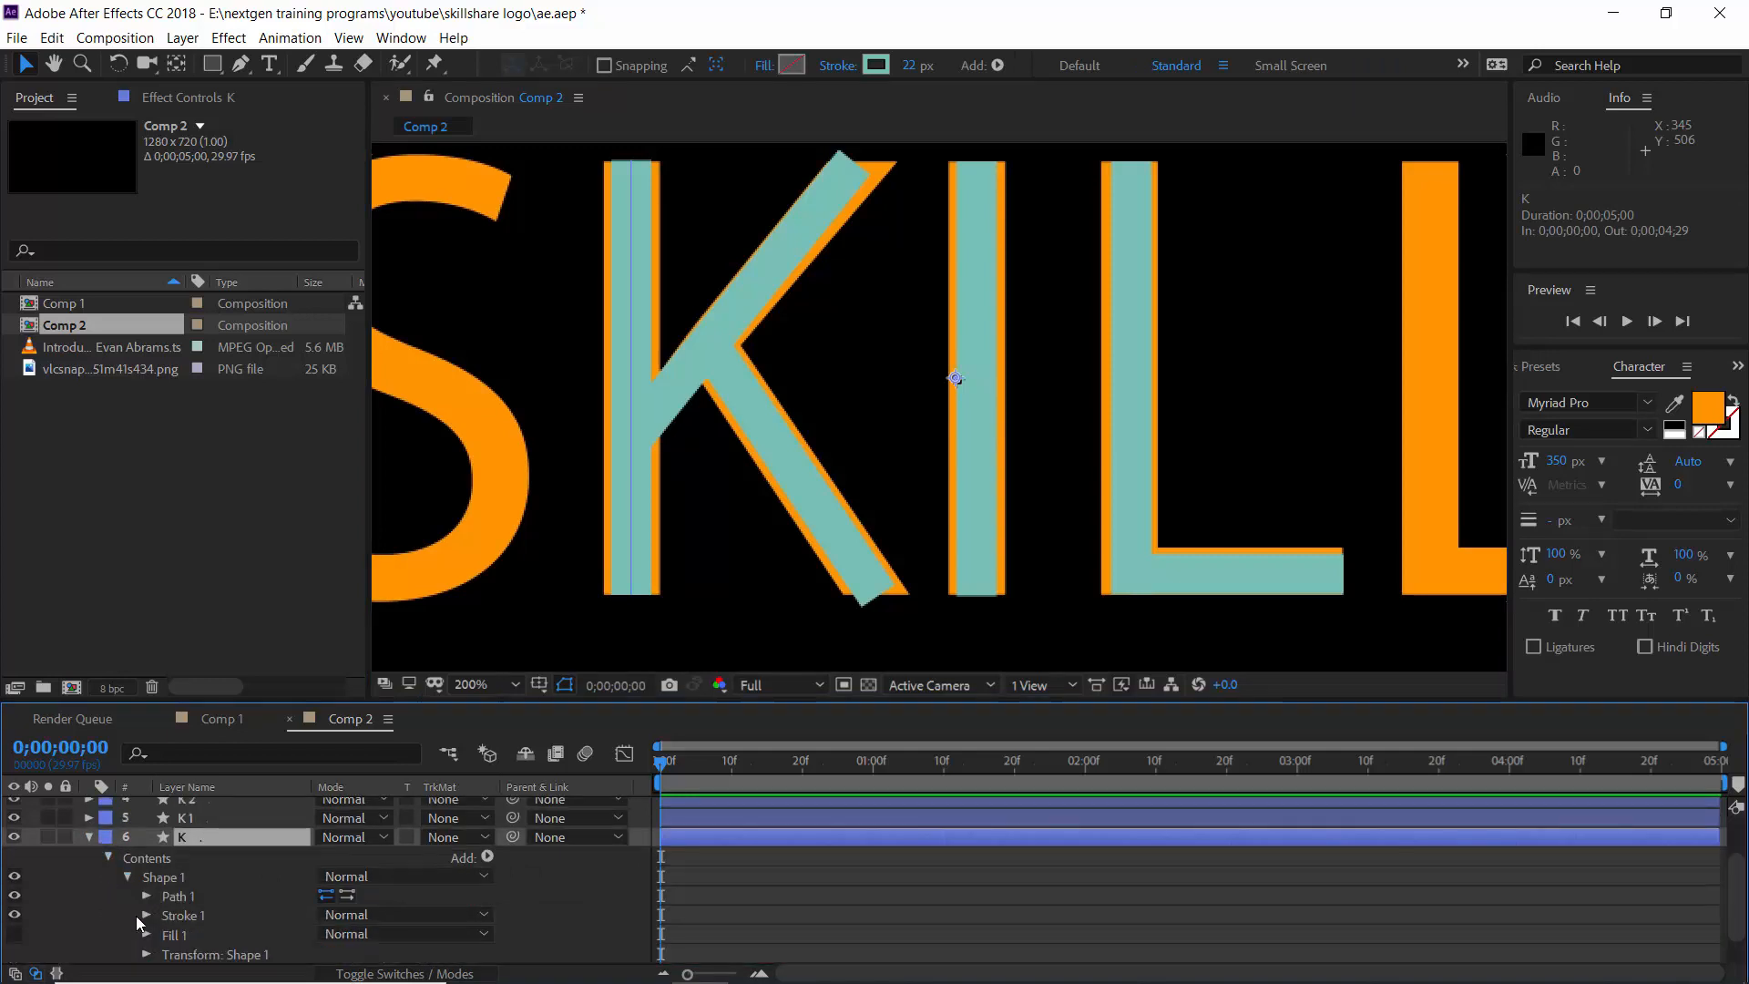
left_click(148, 916)
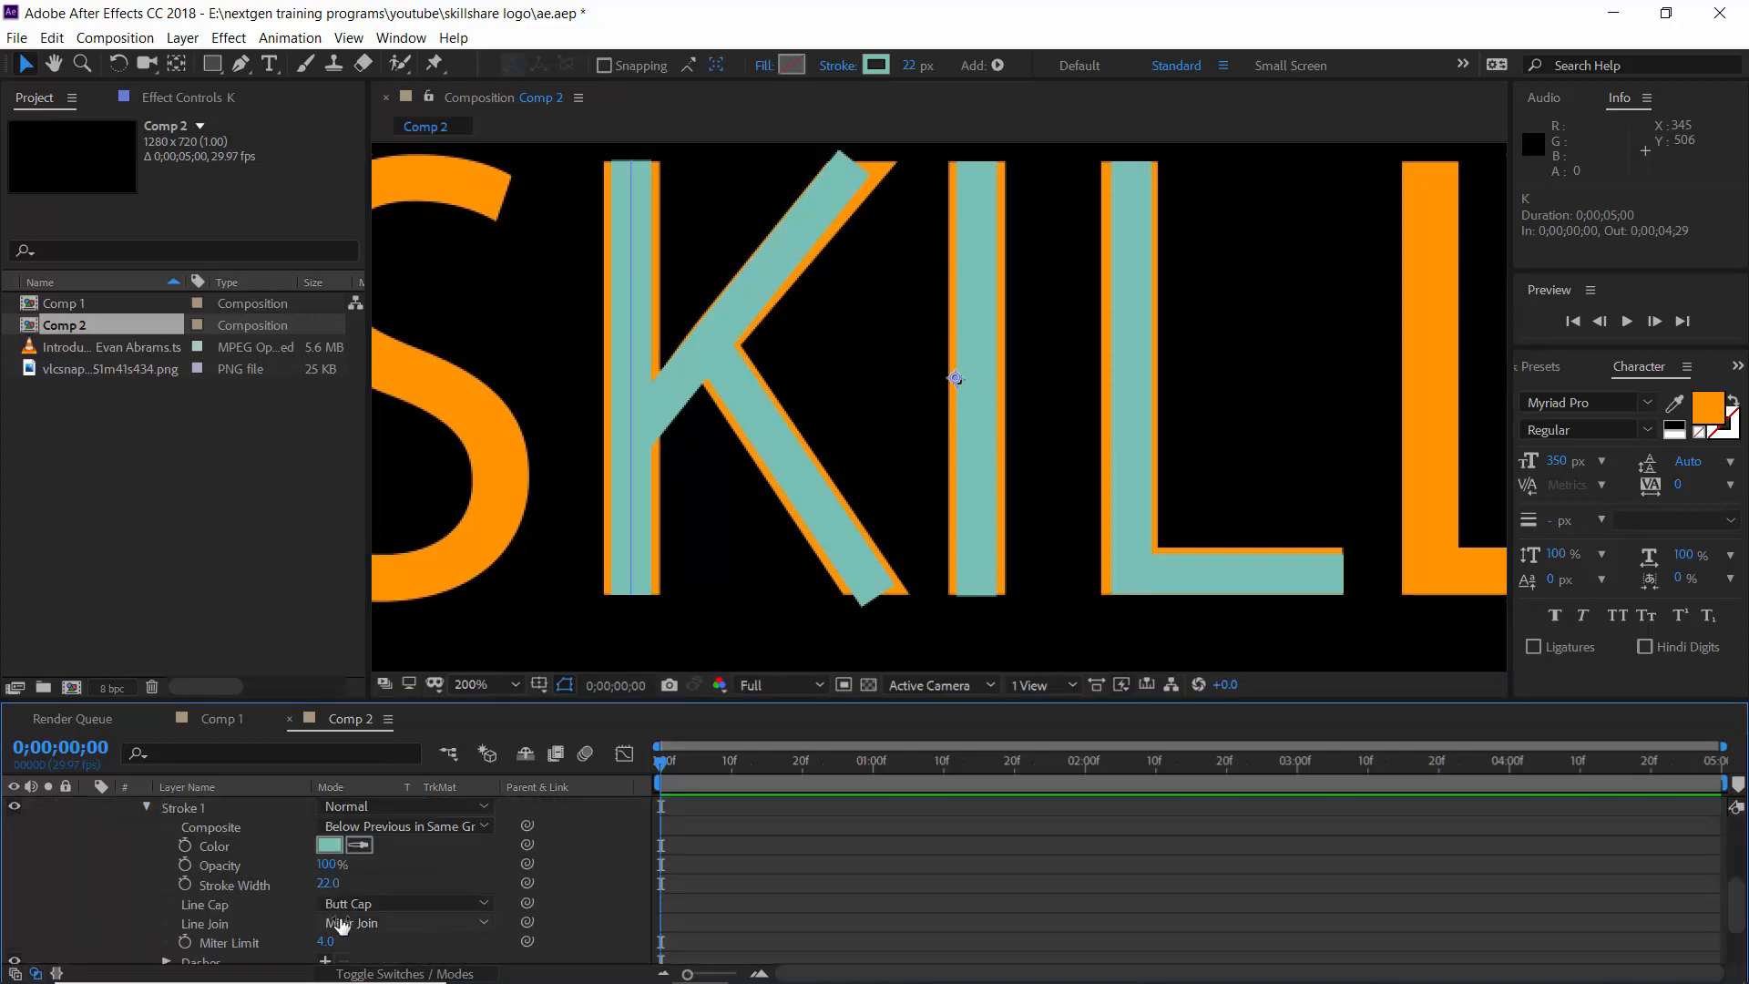
left_click(401, 902)
left_click(399, 952)
scroll(261, 852, "up", 4)
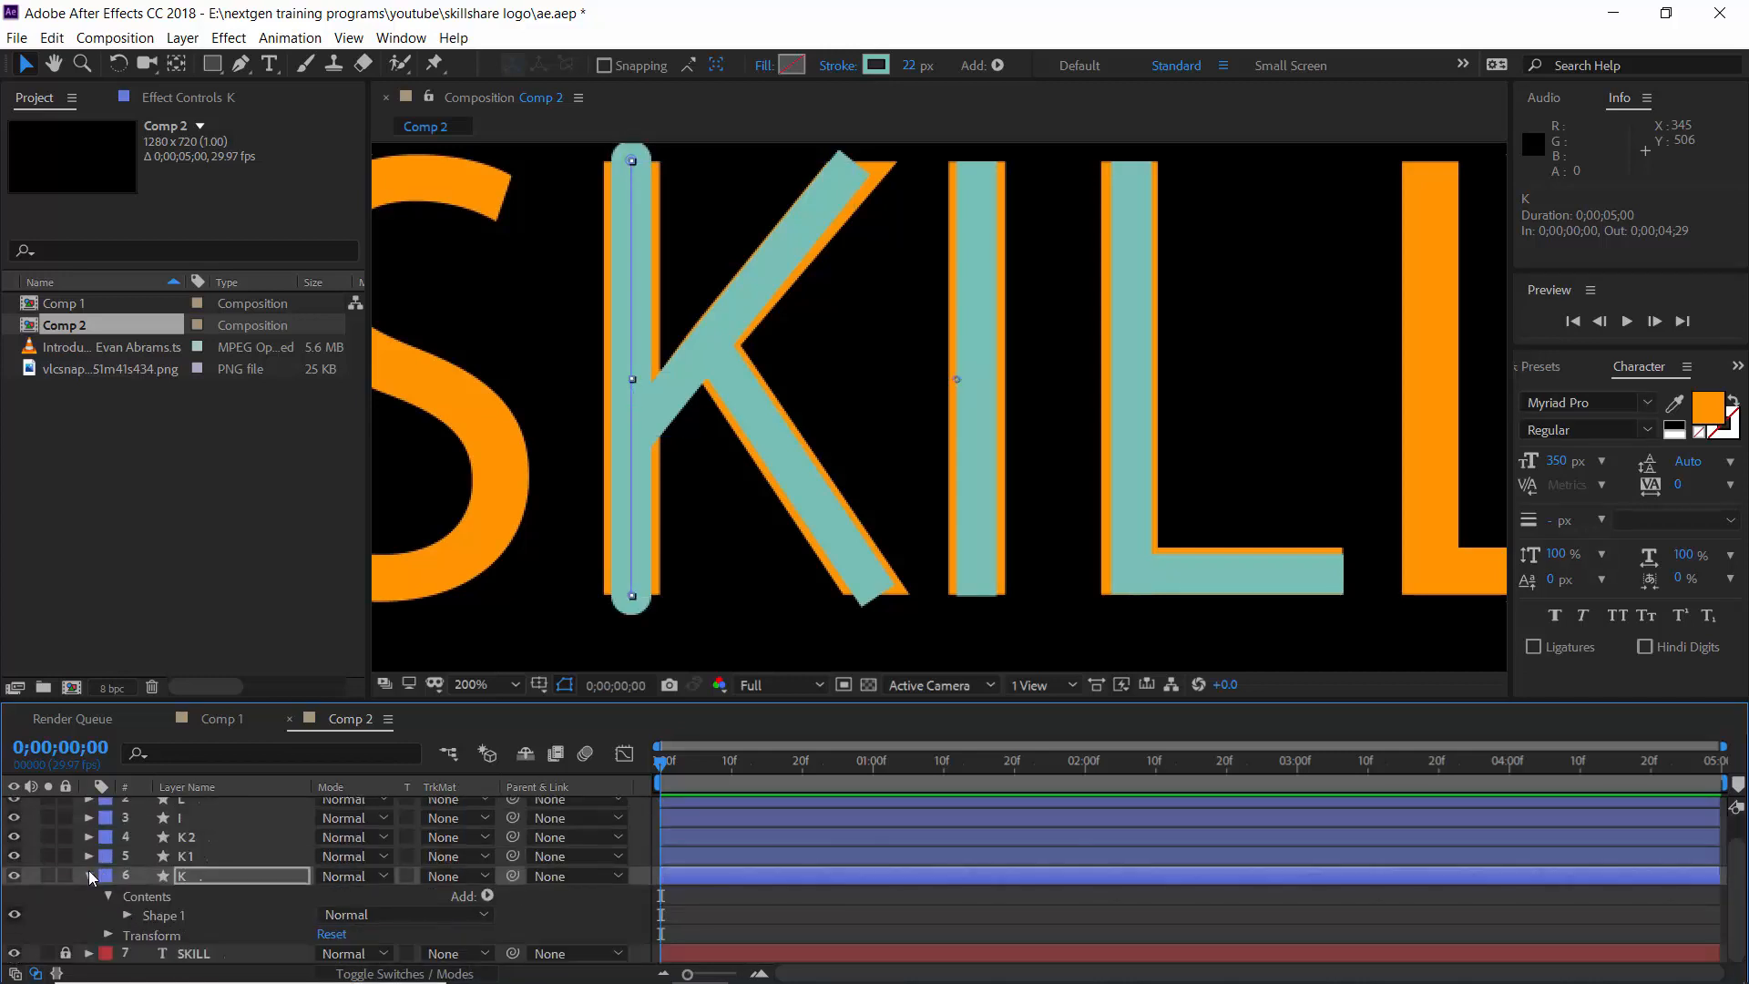
left_click(88, 874)
Step: Set the Line Cap of the K1 layer's stroke to Round Cap
left_click(102, 883)
left_click(88, 883)
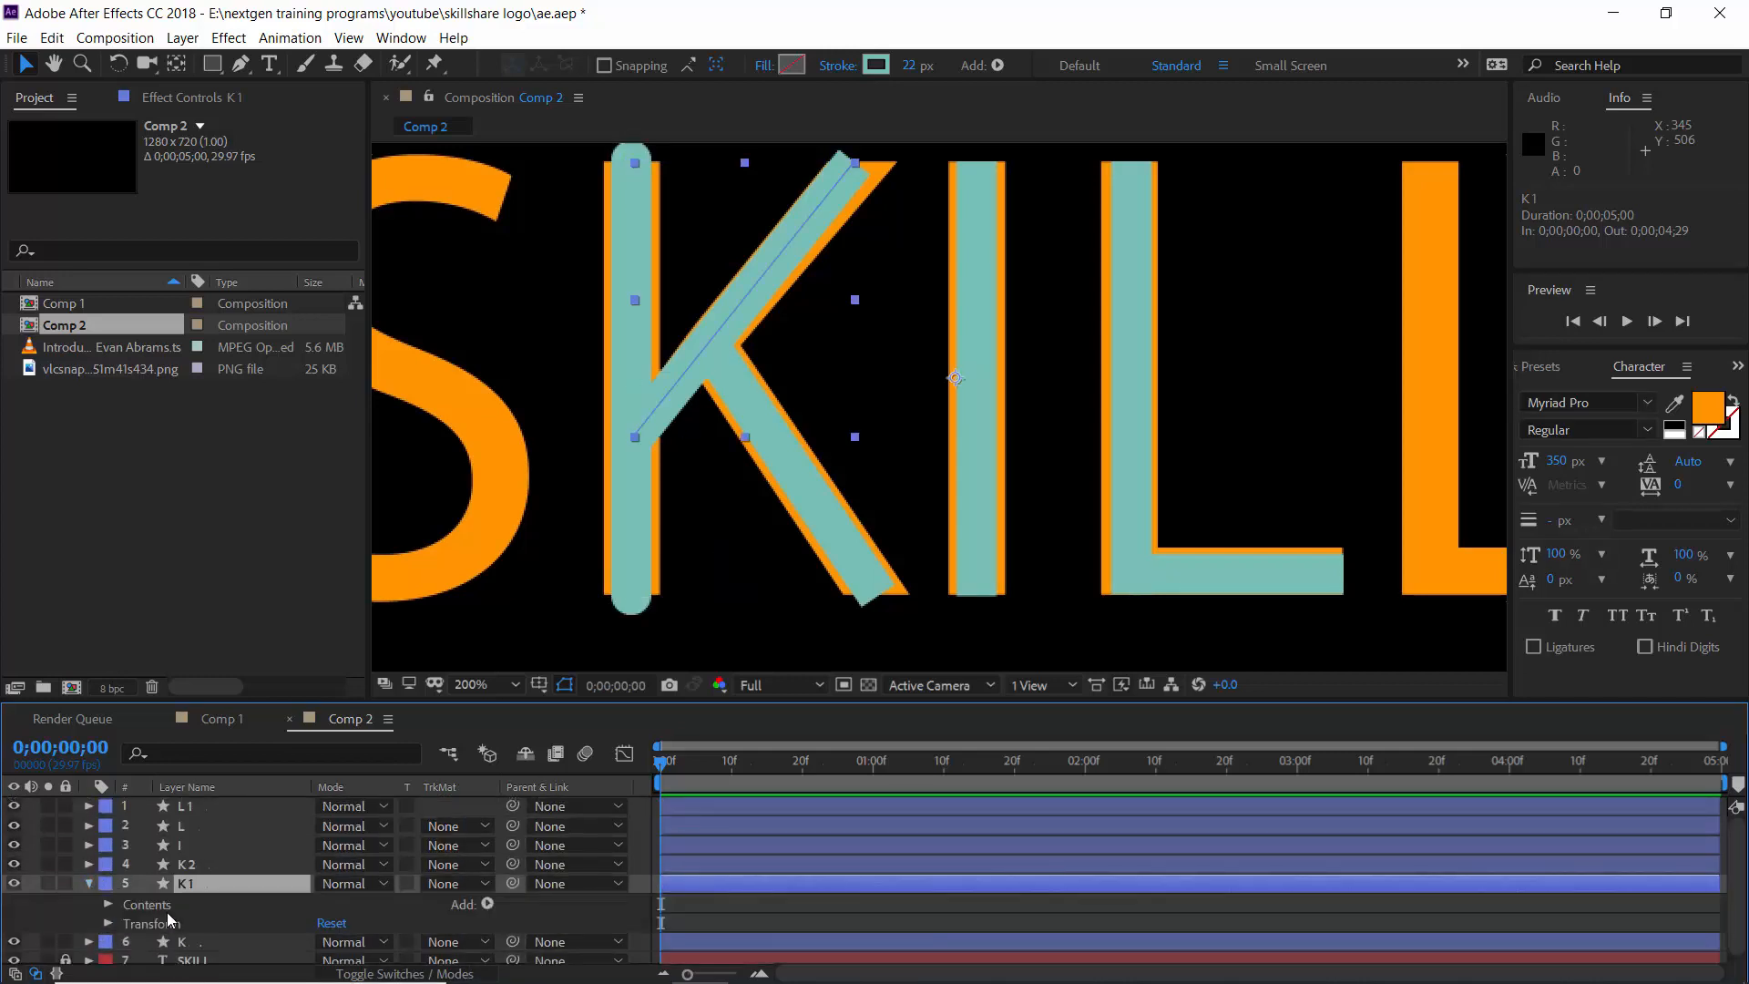
left_click(107, 905)
left_click(129, 924)
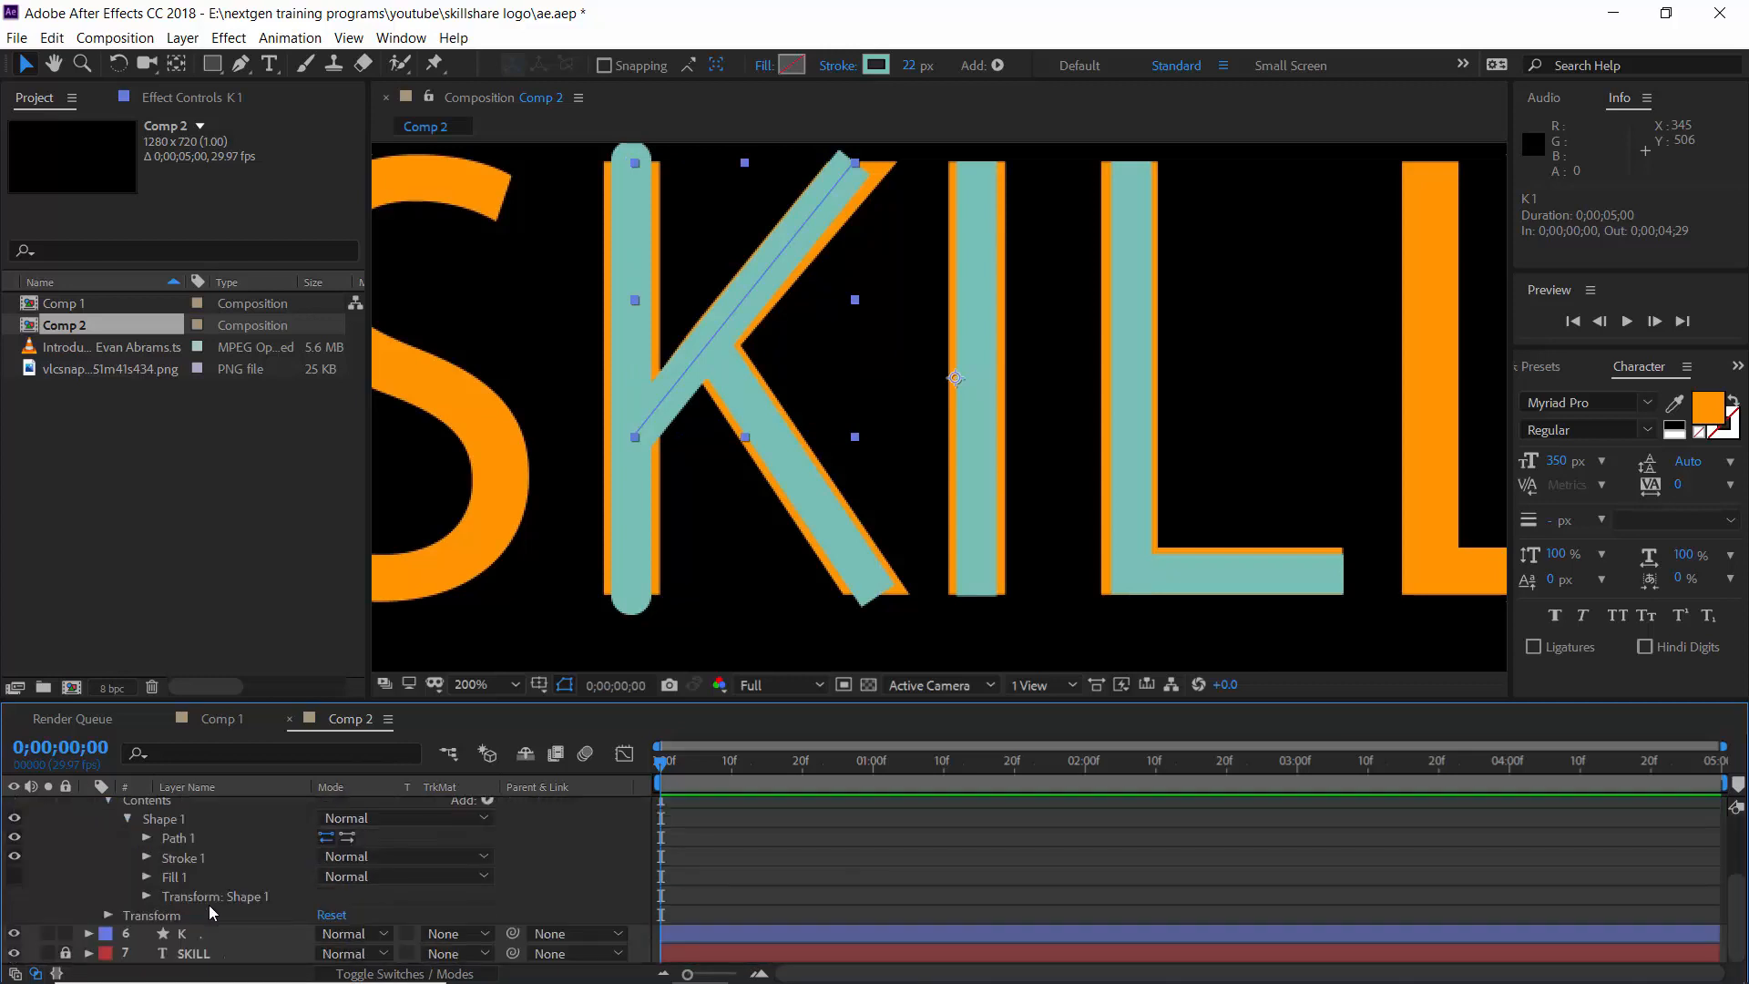
left_click(147, 858)
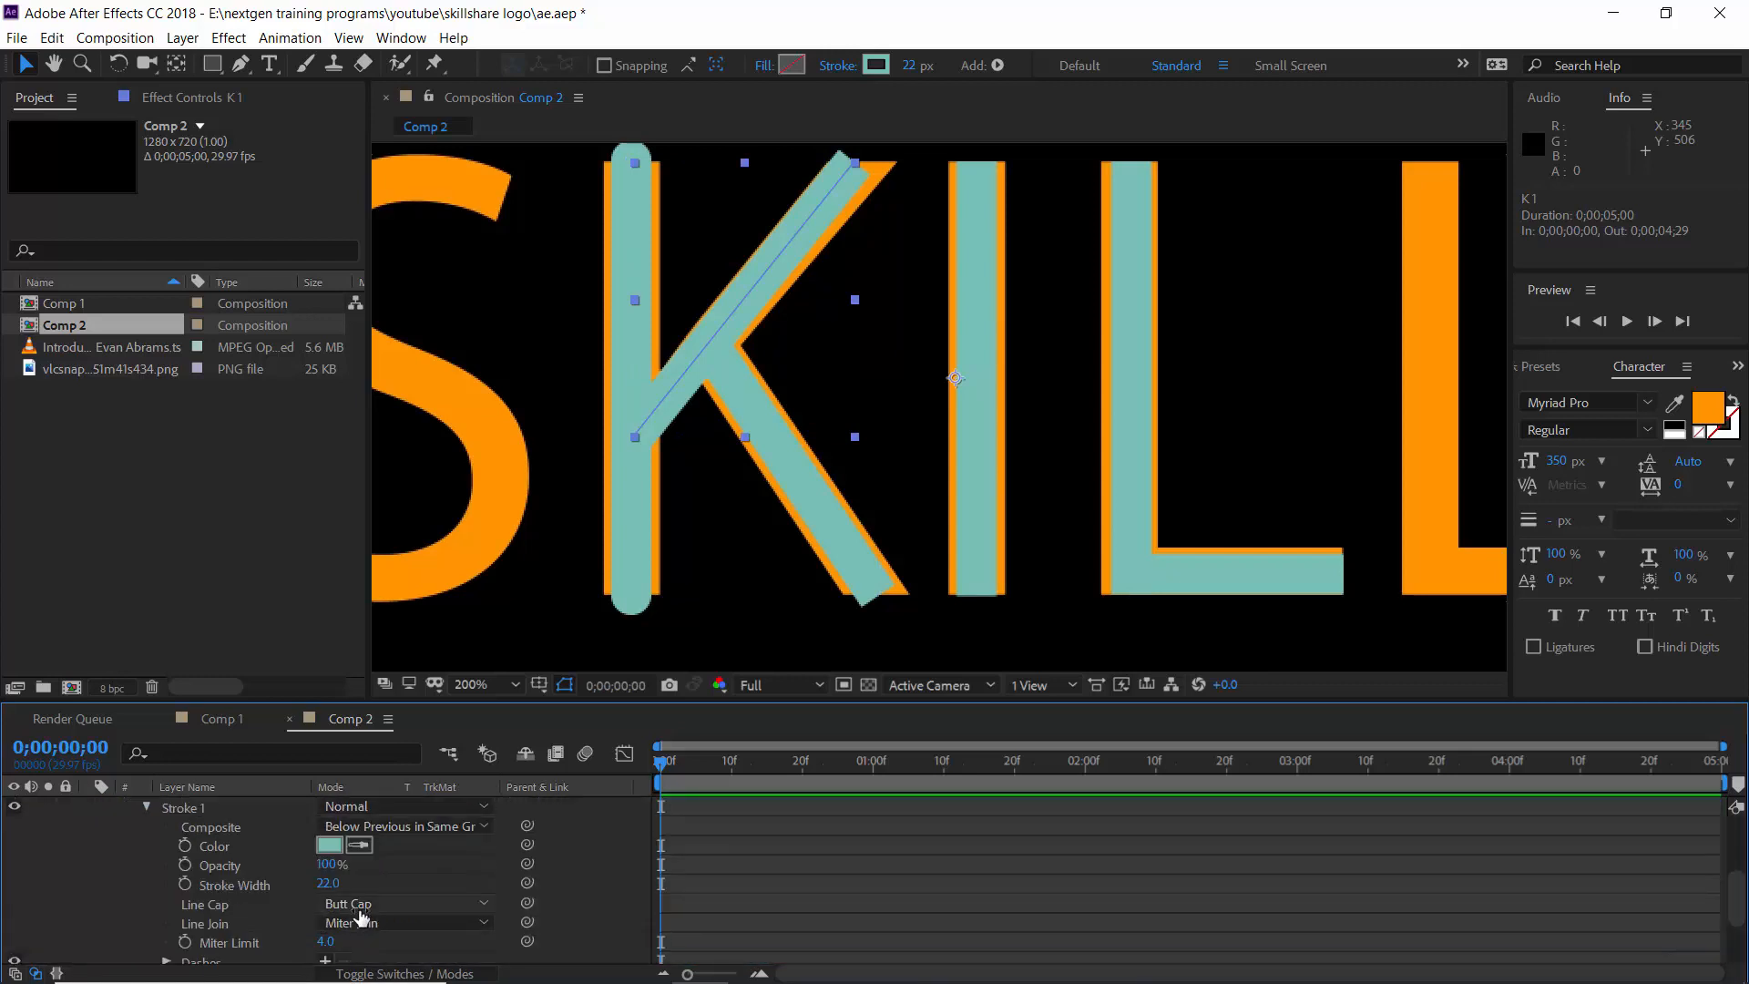
left_click(401, 903)
left_click(376, 949)
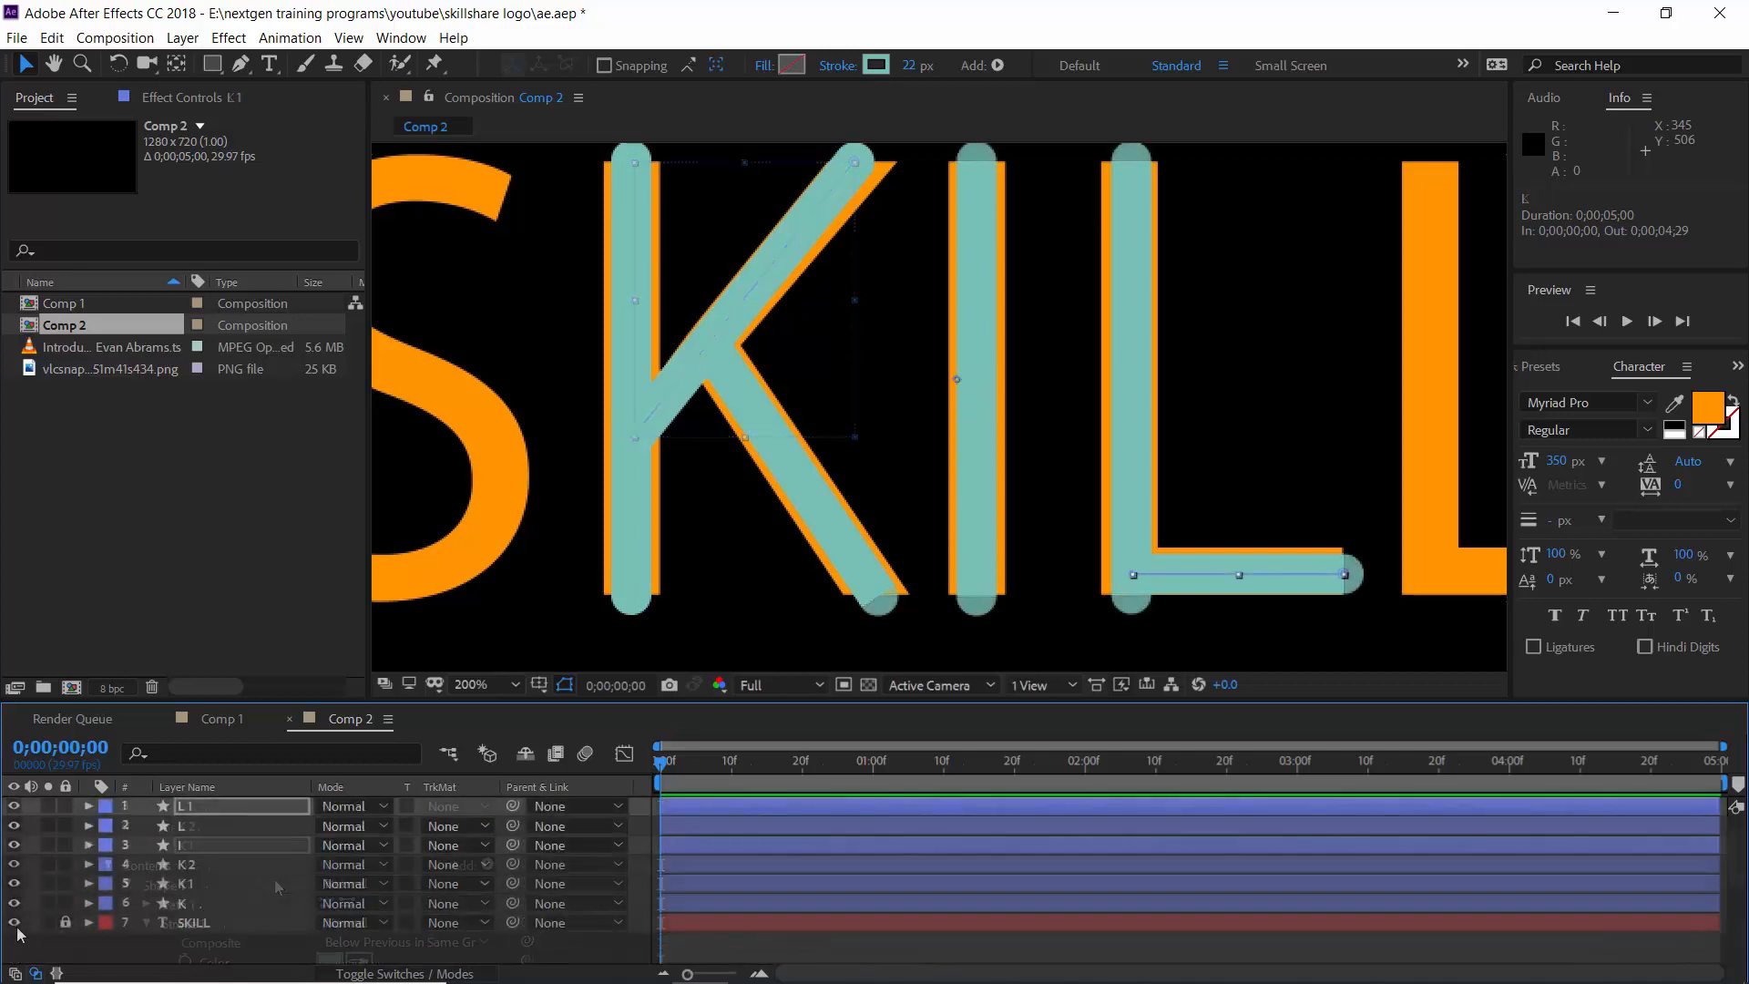
Step: Hide the SKILL text layer and nudge the L1 foot layer down to Y position 370.5, level with the stem's rounded end
left_click(16, 925)
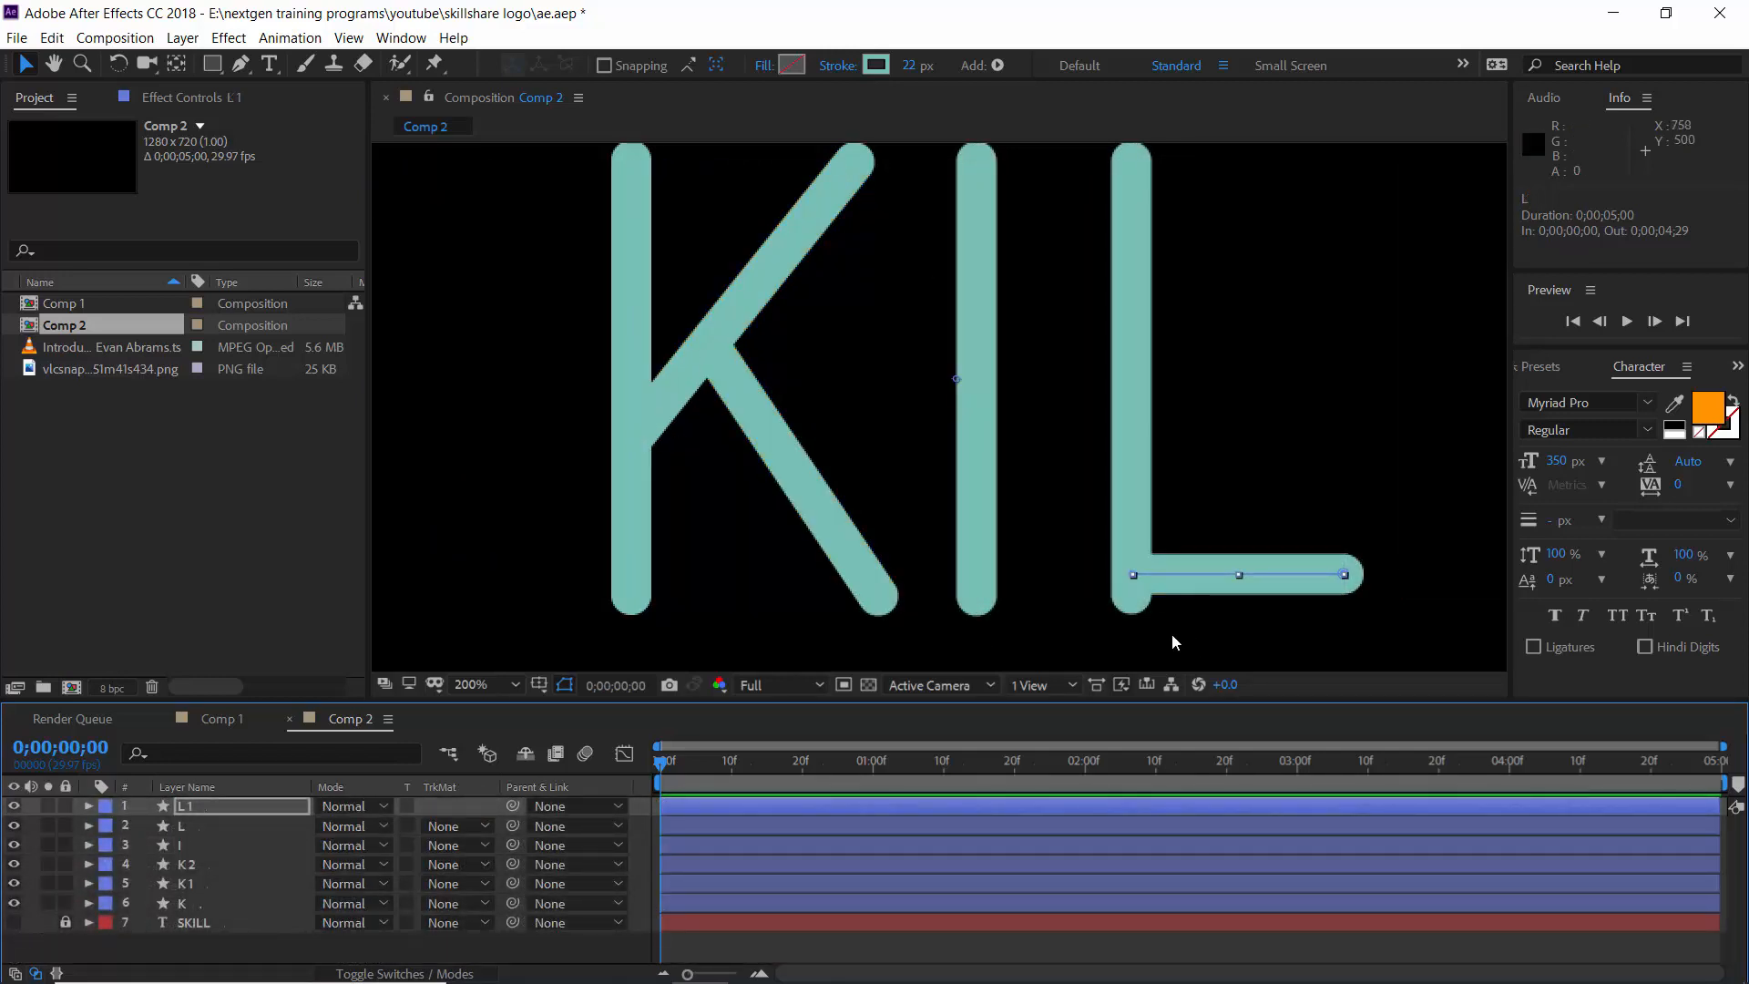
left_click(1089, 807)
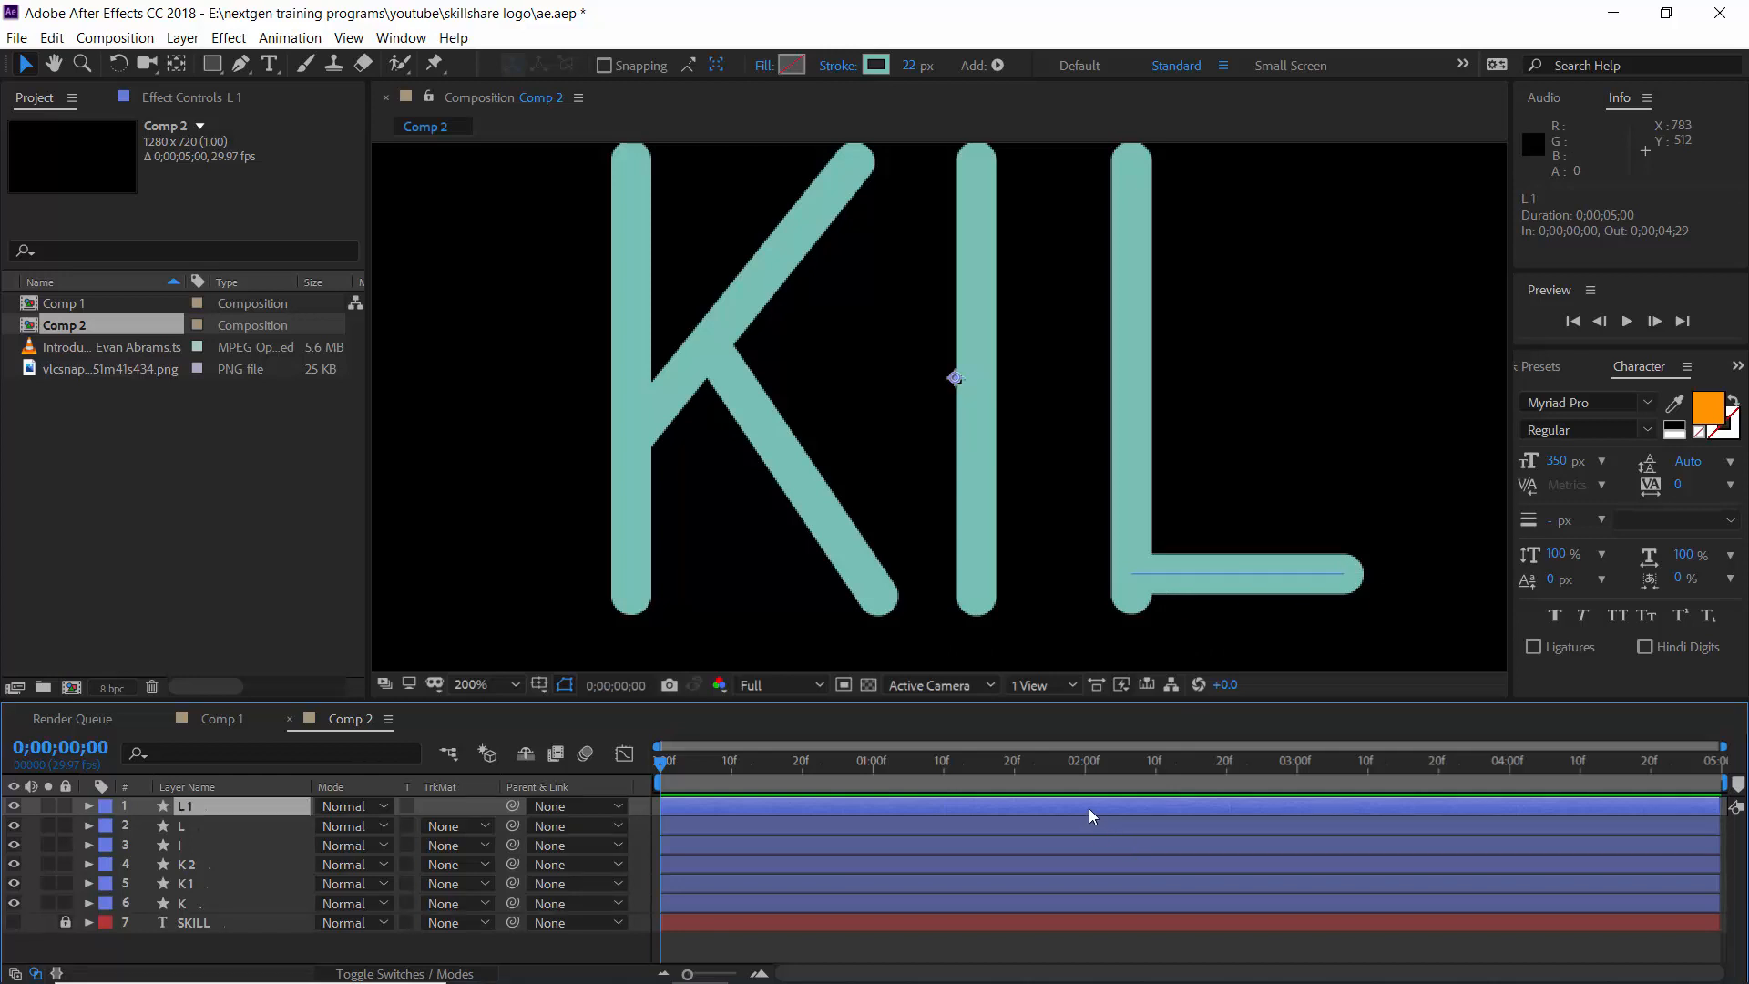
key("Down")
key("Down")
key("Down")
key("Down")
key("Down")
key("Down")
key("Down")
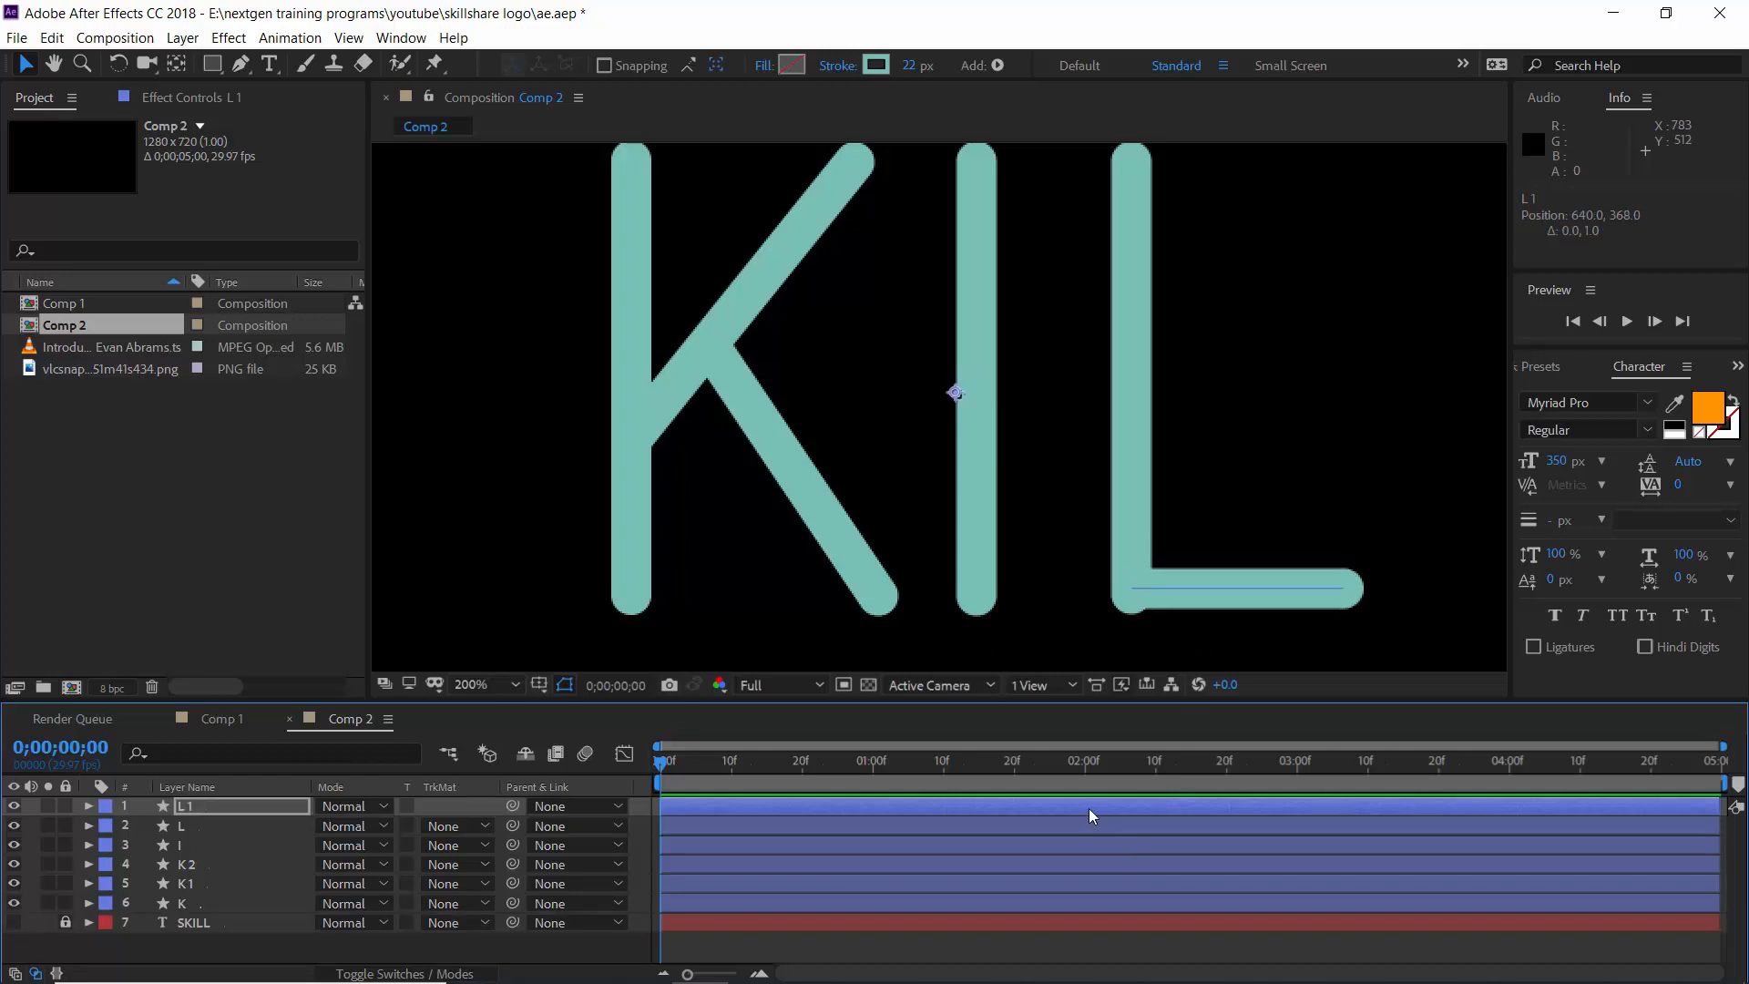
key("Down")
key("Down")
key("Down")
key("comma")
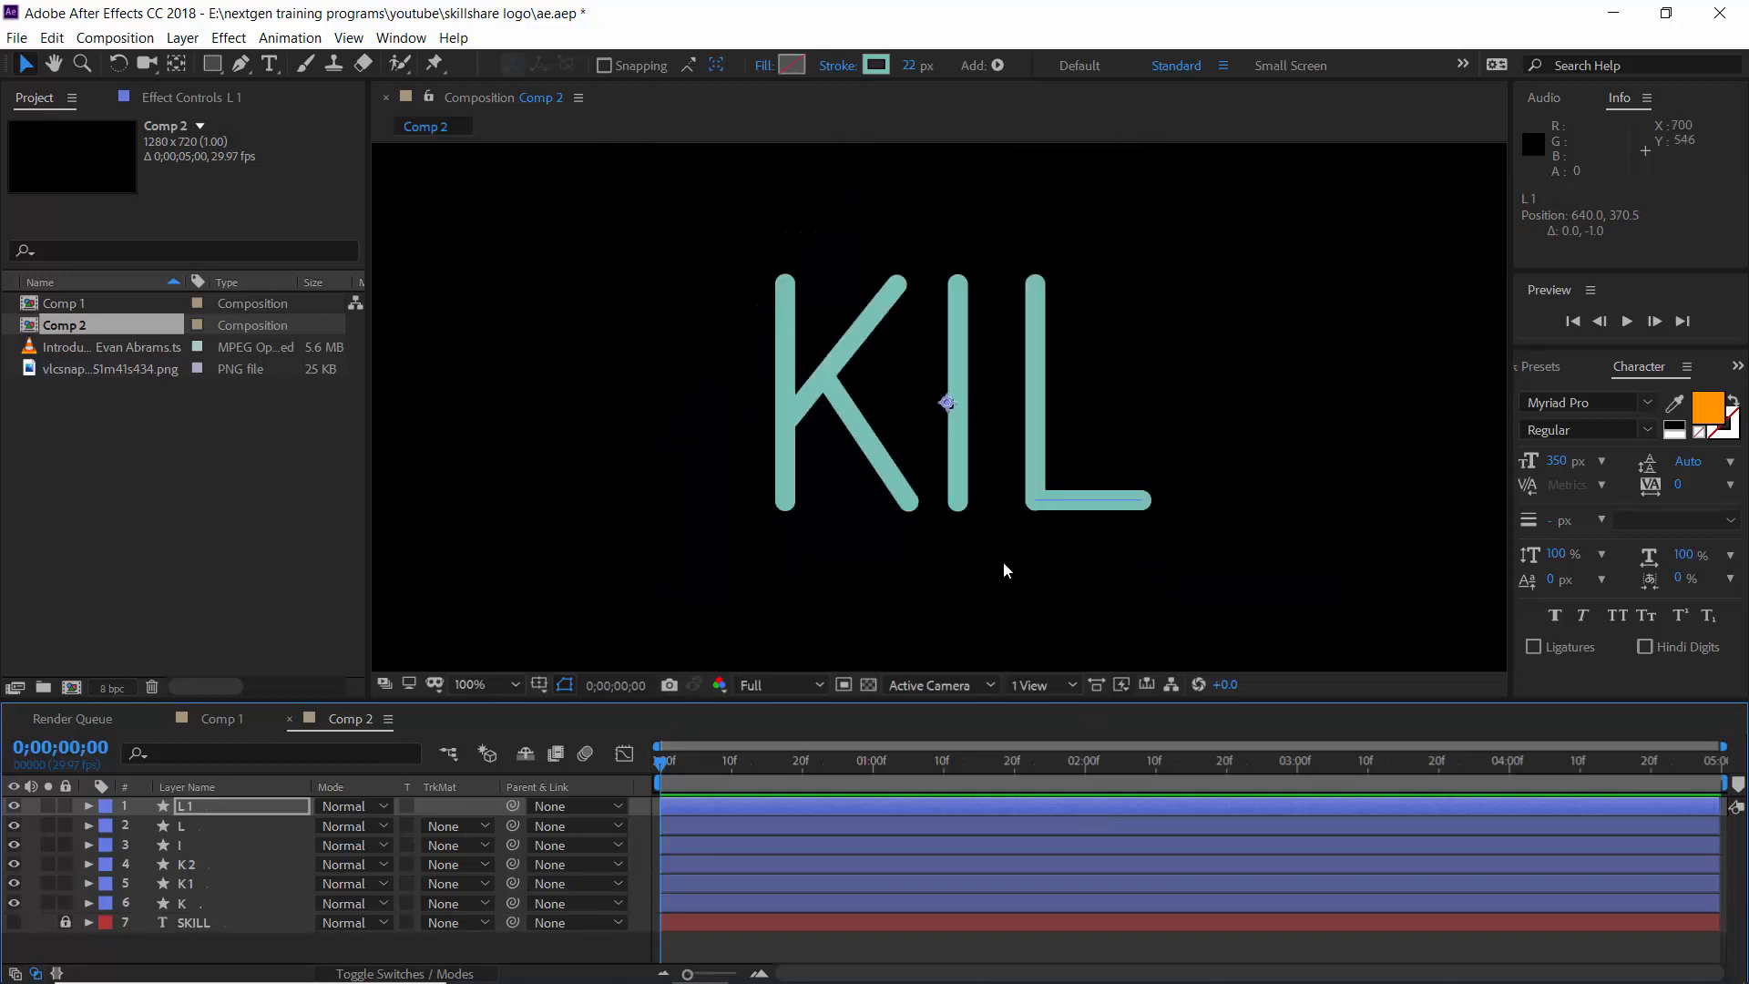
left_click(870, 938)
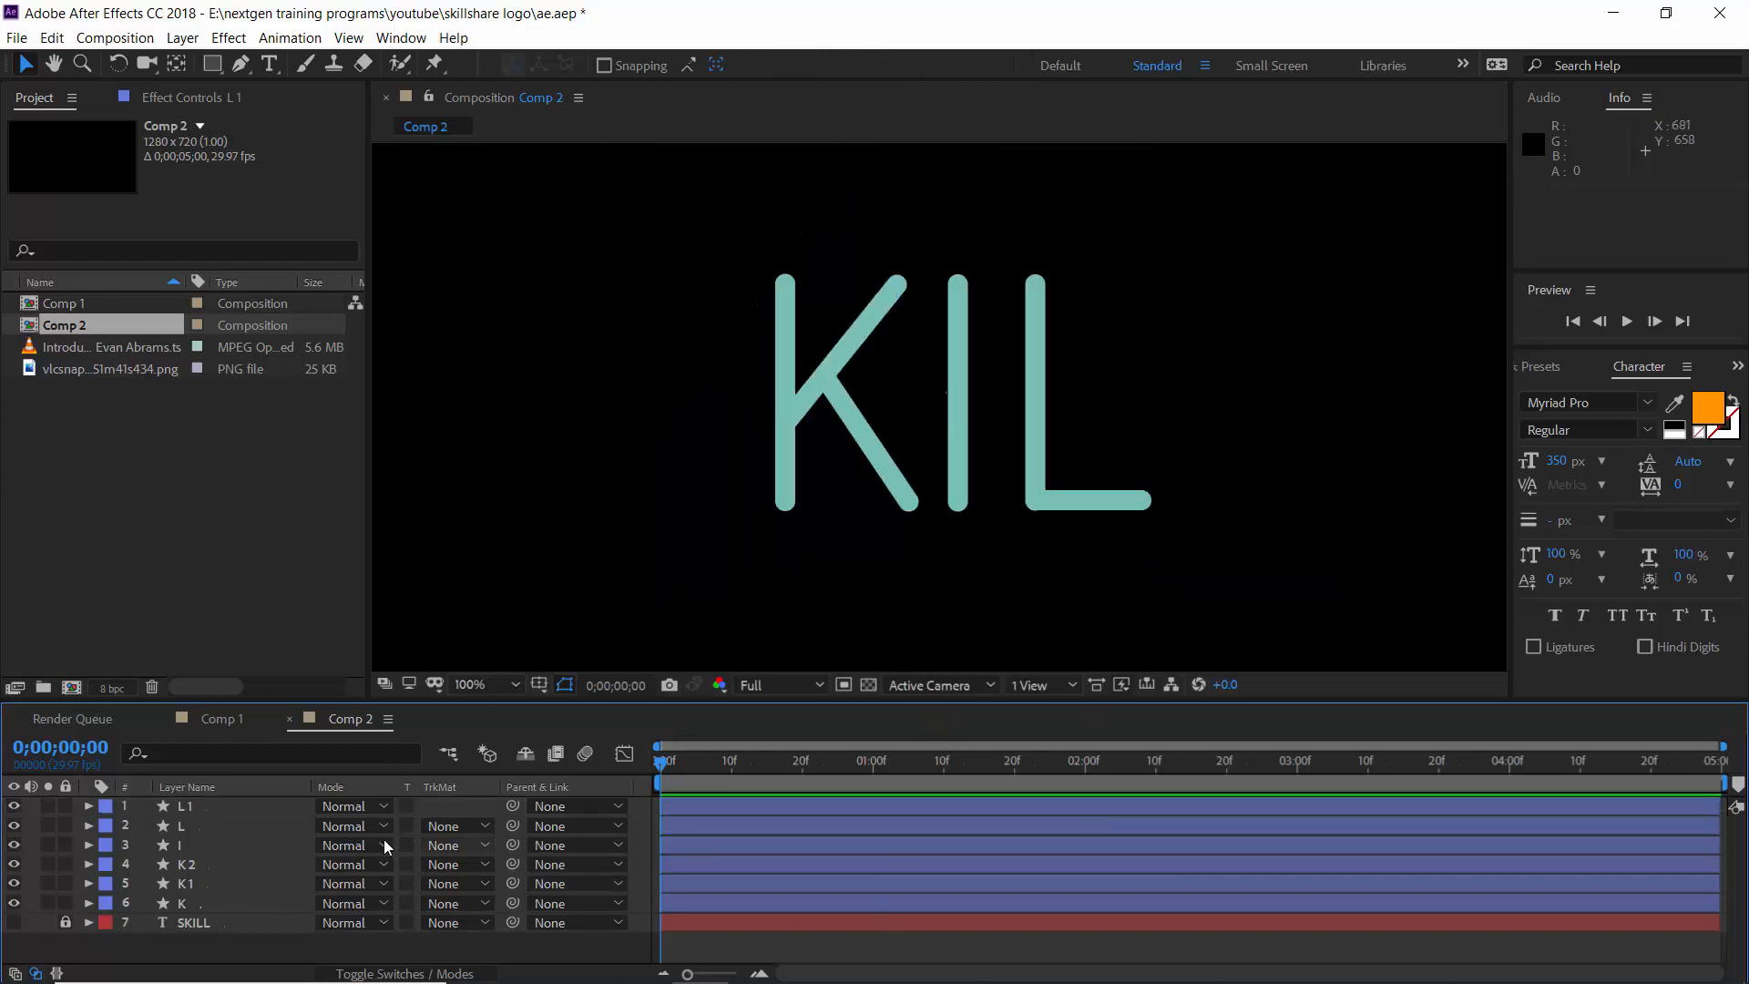
Step: Show the SKILL text layer and try to trace the S's upper curve with a pen path on a new shape layer
left_click(13, 923)
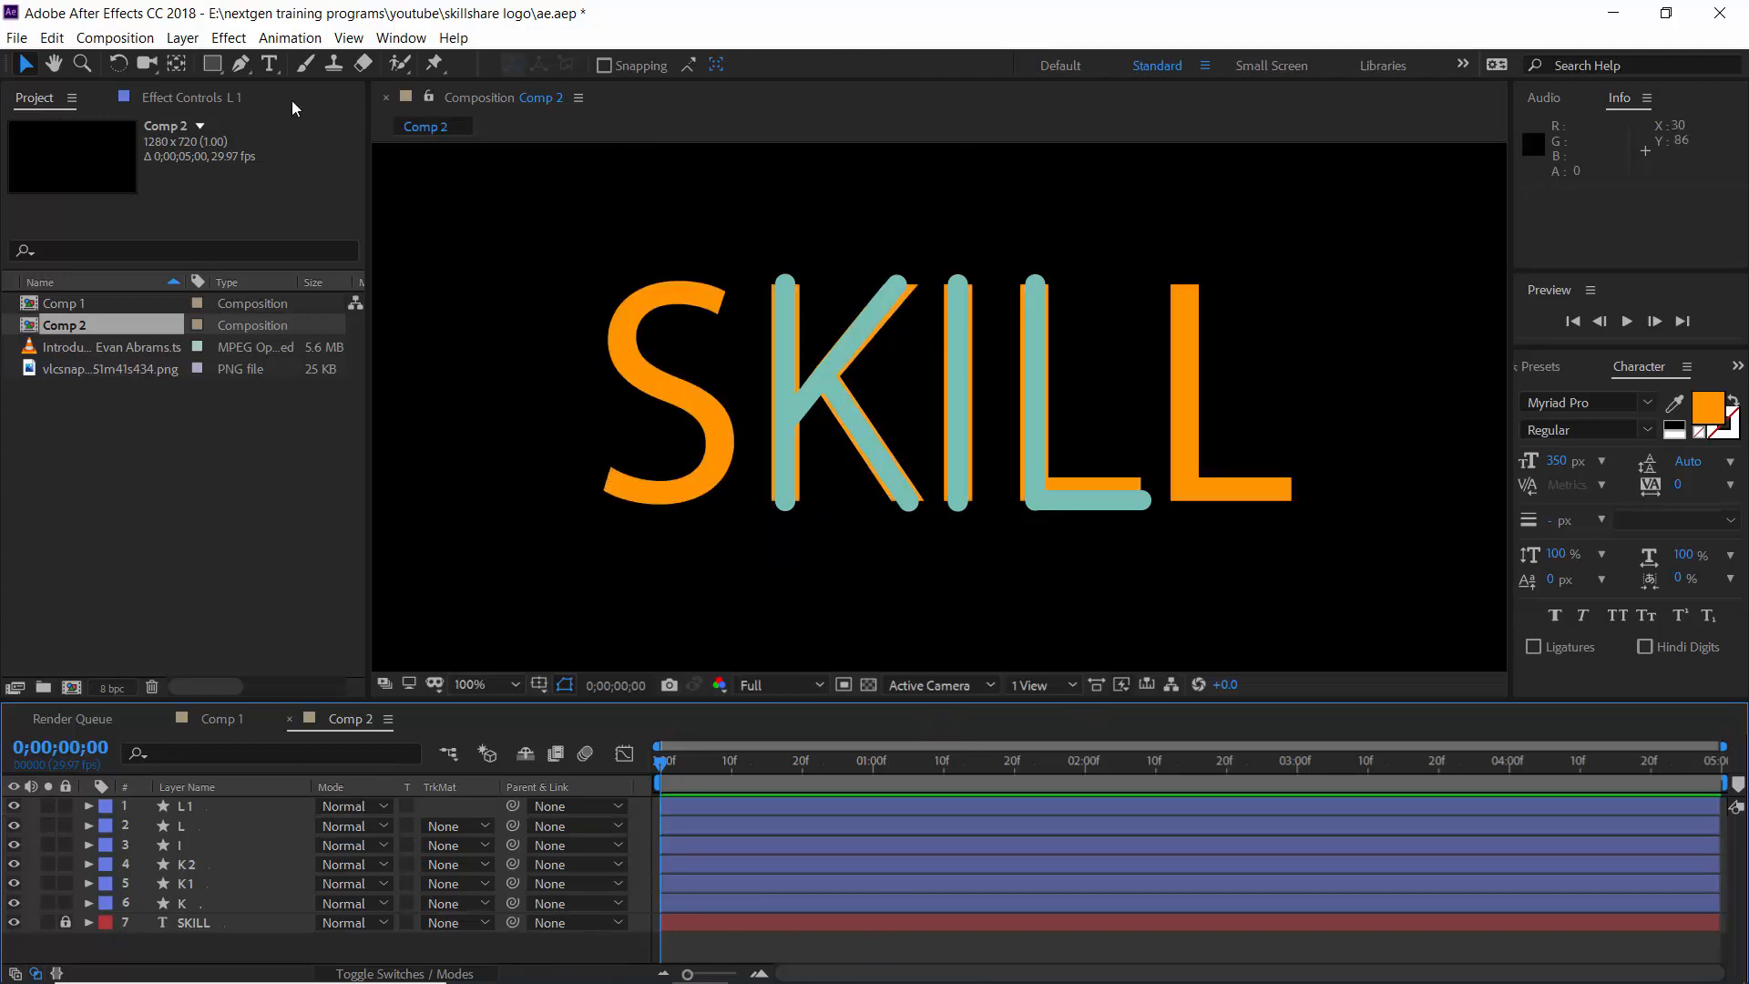
key("g")
scroll(722, 305, "up", 3)
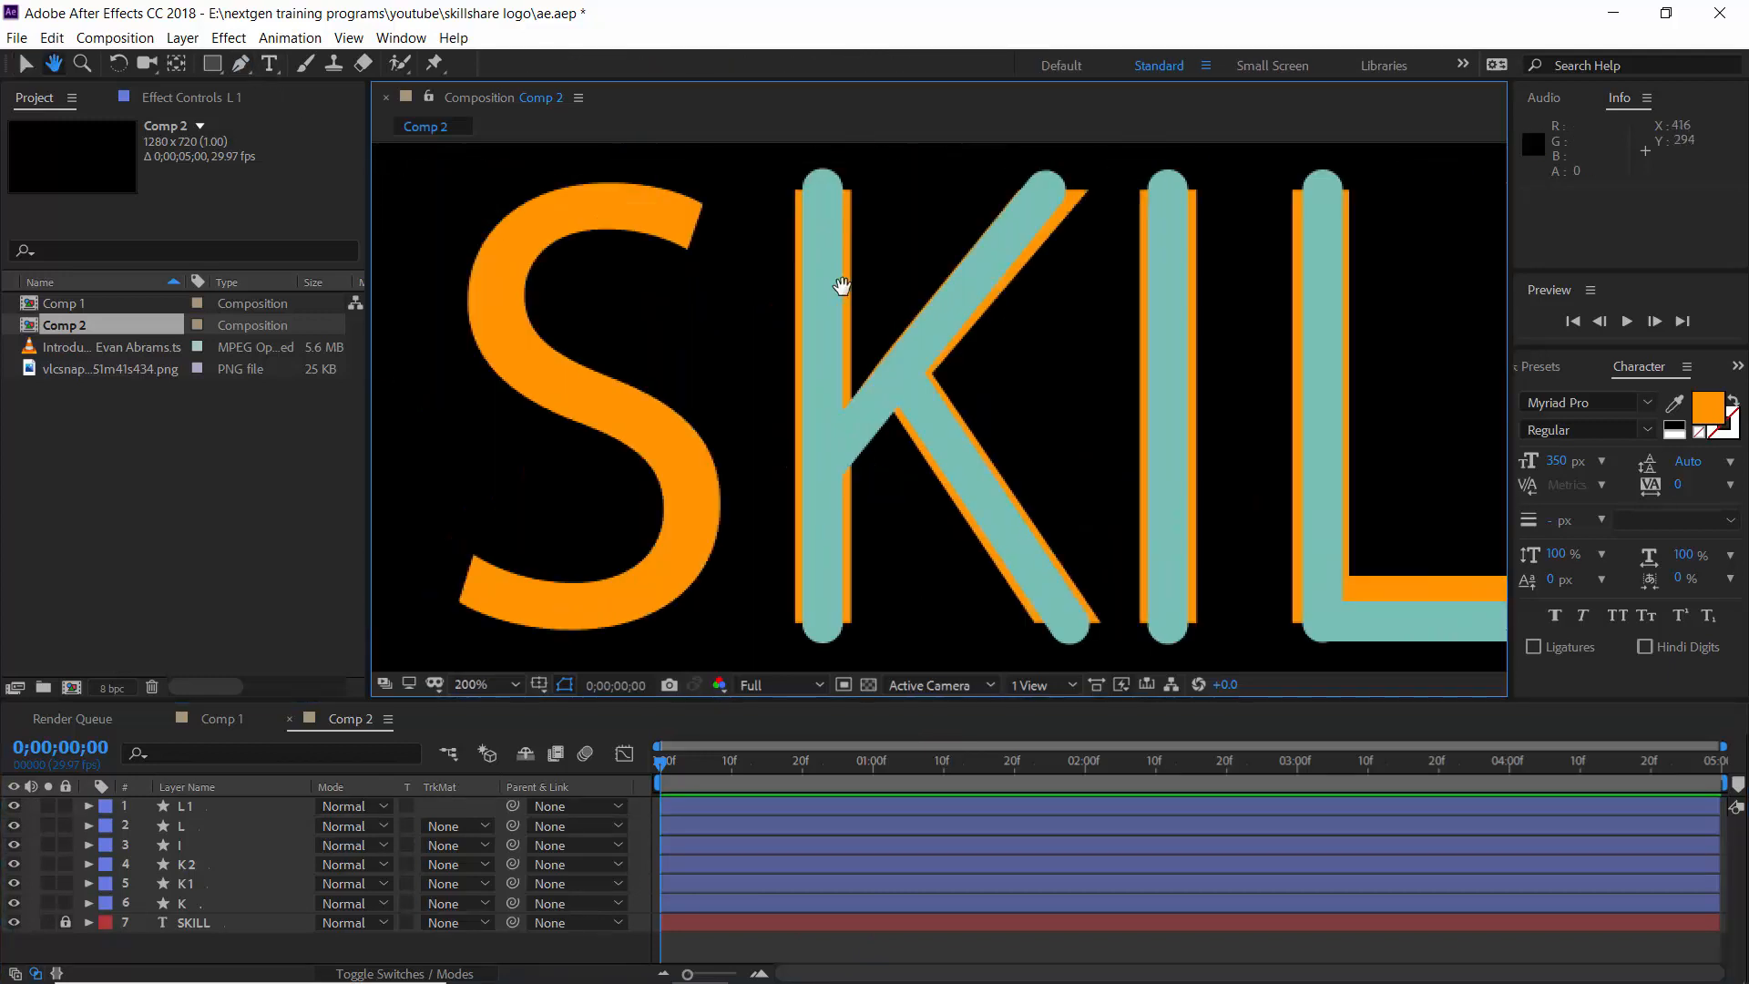
left_click(801, 228)
left_click_drag(617, 259, 564, 355)
left_click(730, 413)
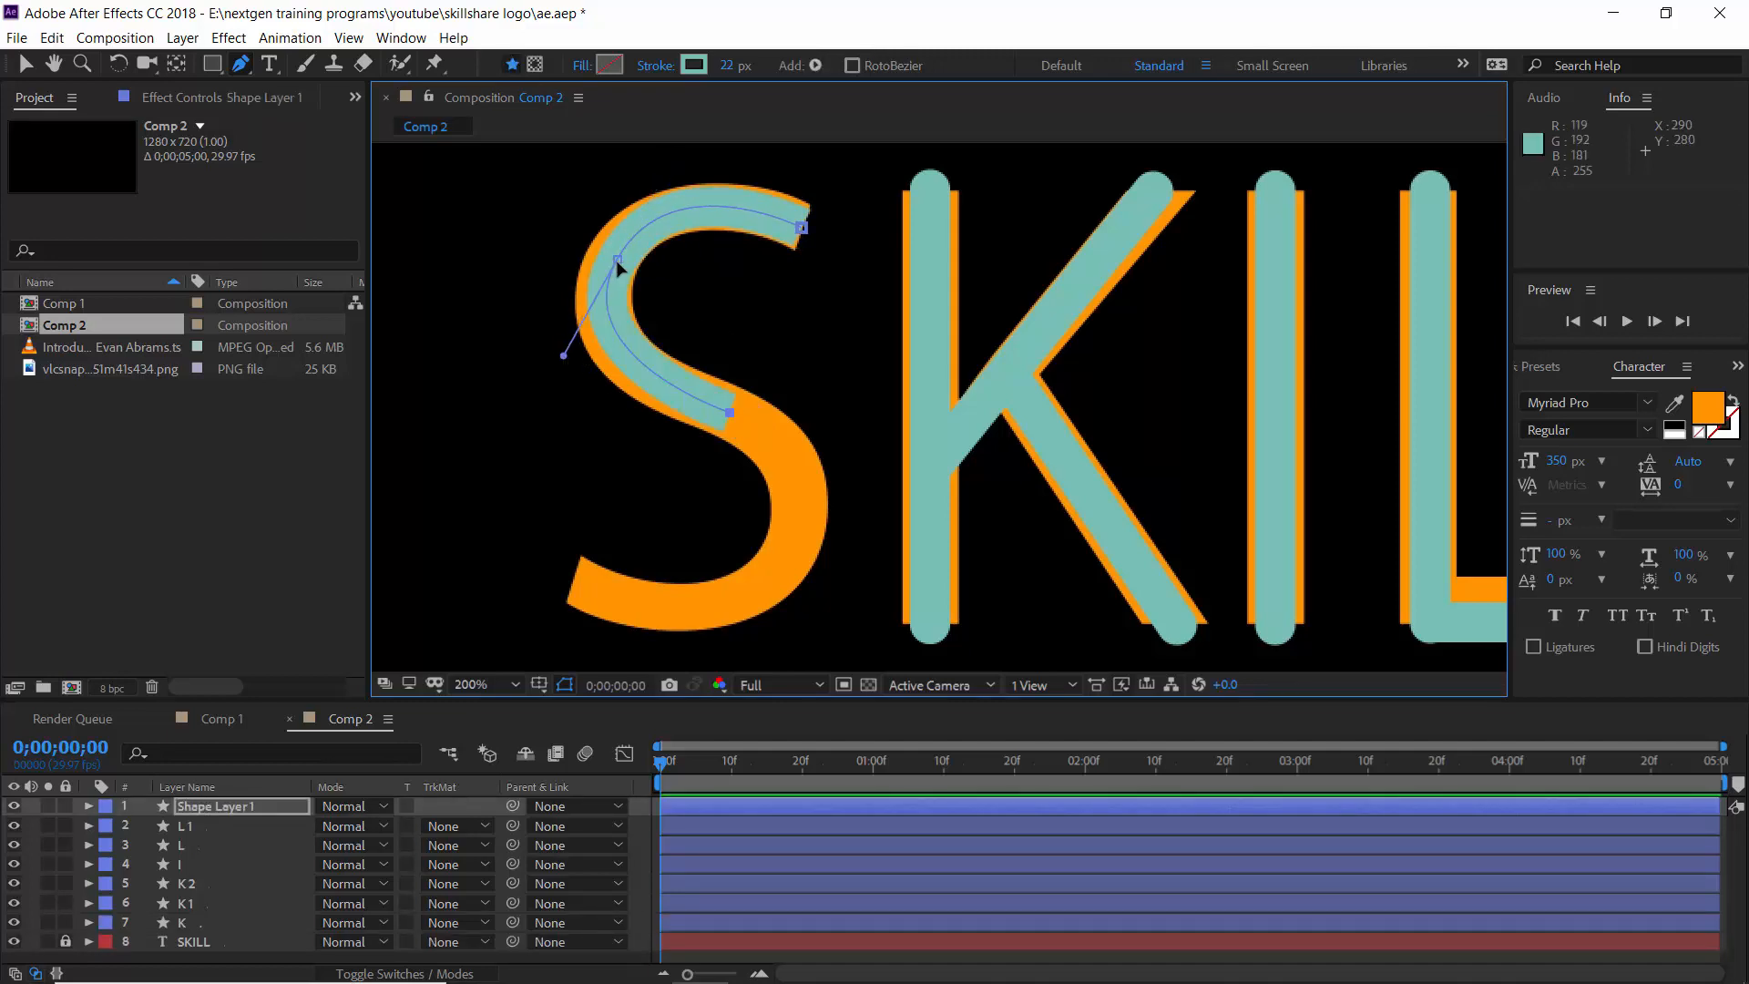
left_click_drag(618, 266, 614, 268)
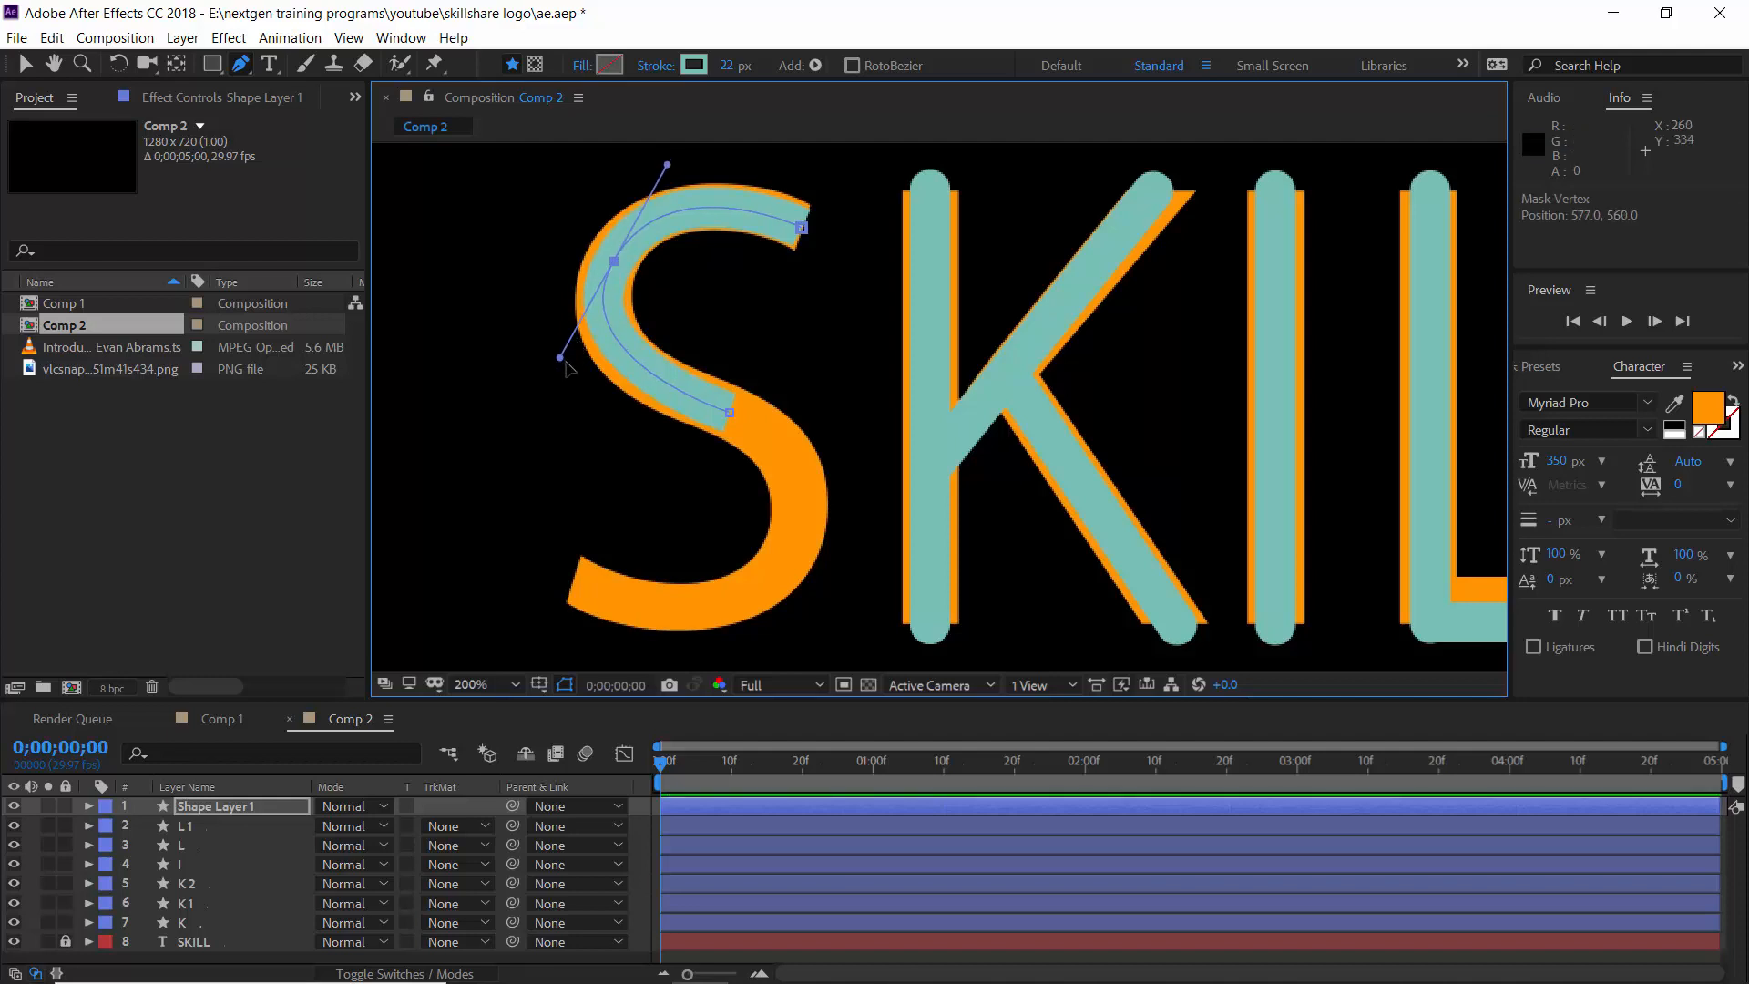
left_click_drag(565, 361, 576, 368)
Step: Delete the shape layer containing the trial S path
left_click(725, 828)
left_click(728, 807)
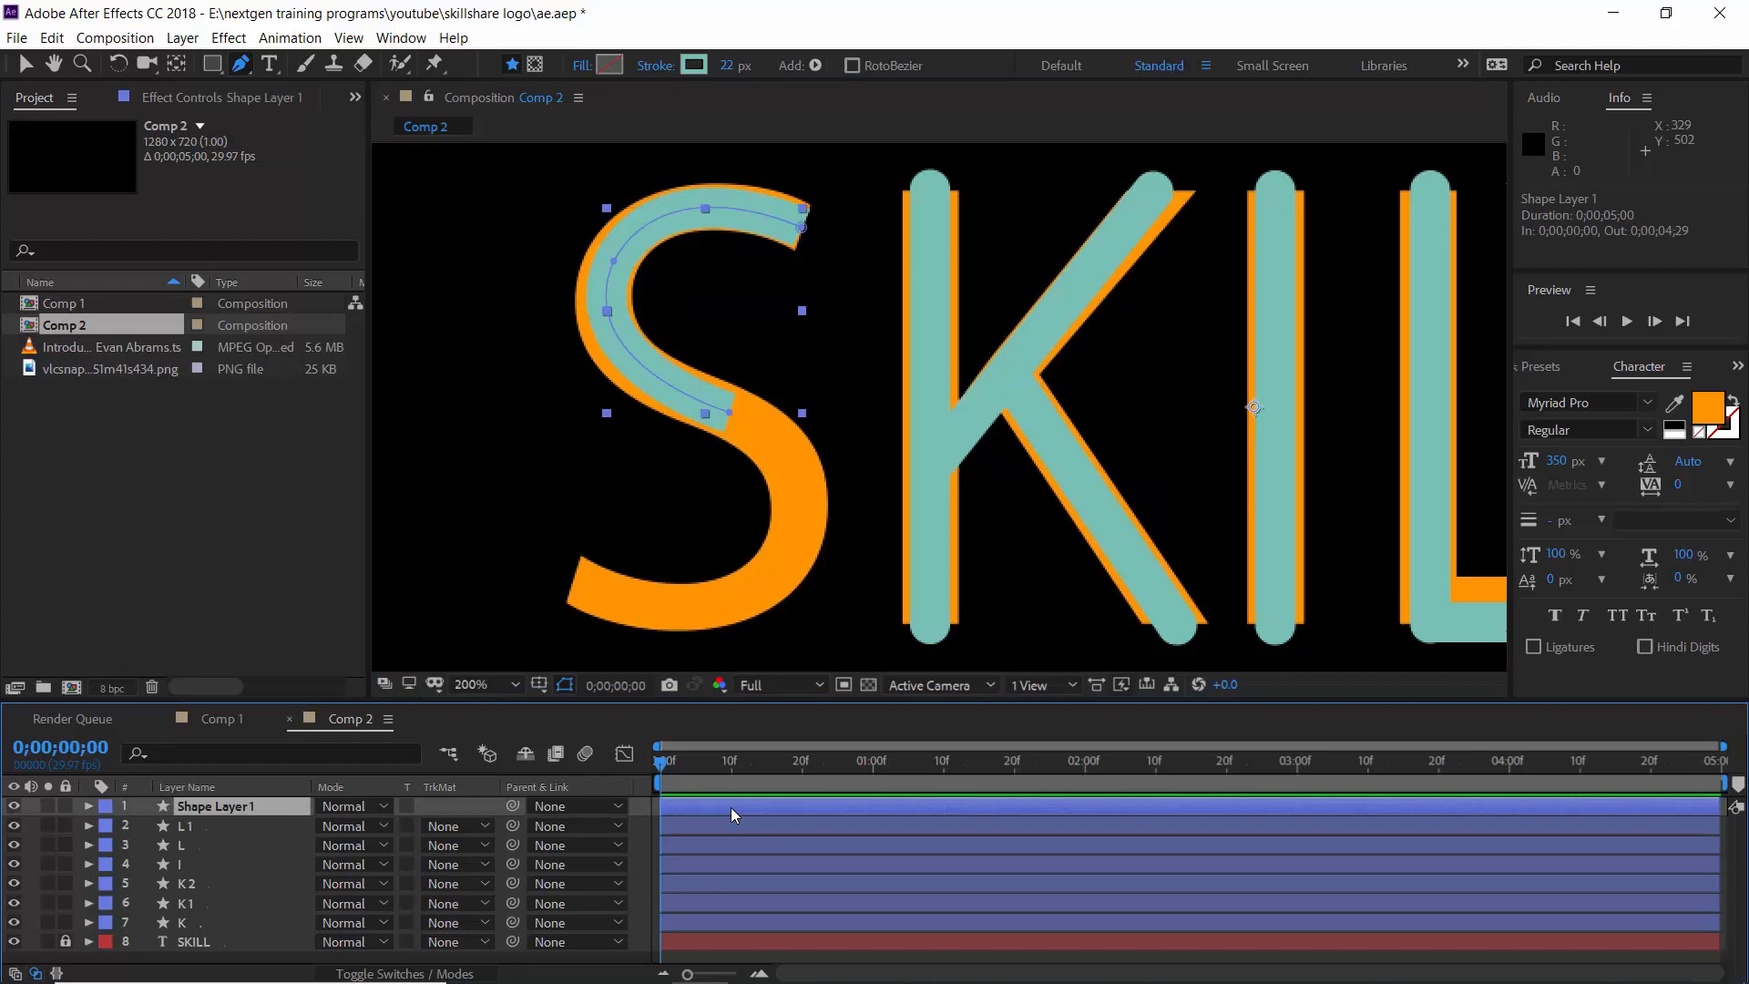
key("Delete")
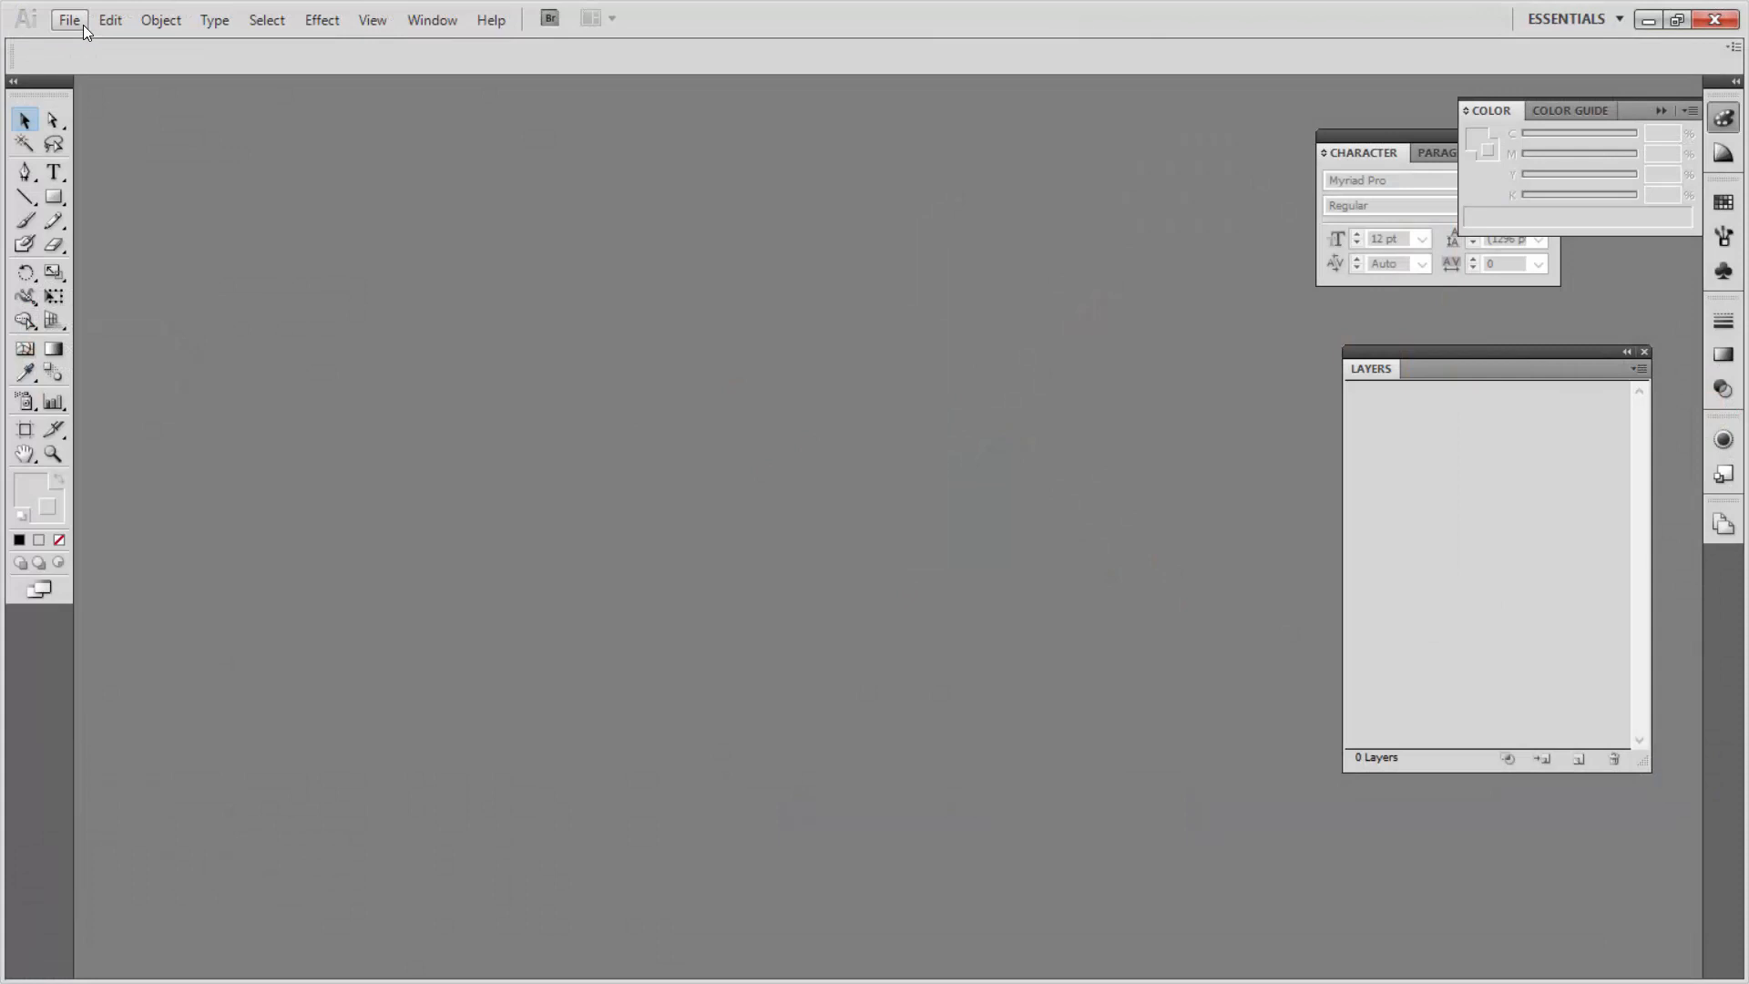
Step: Switch to Adobe Illustrator and create a new 1280 x 720 px document with one artboard
left_click(69, 20)
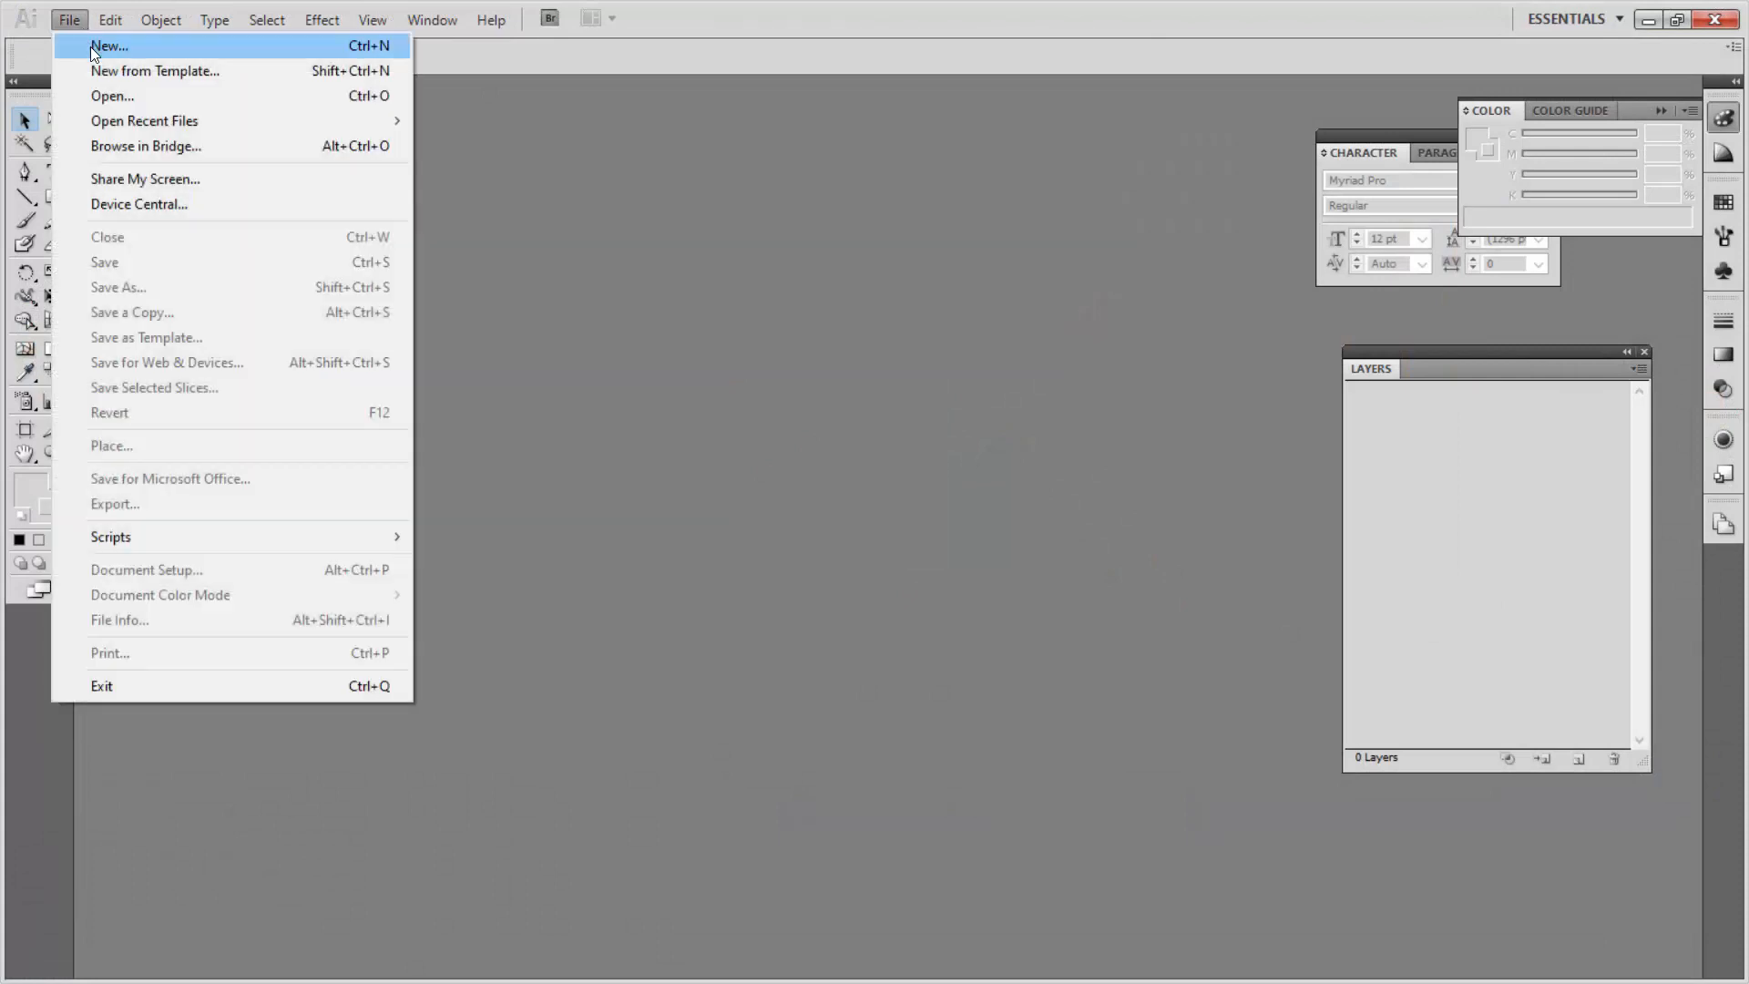
left_click(91, 46)
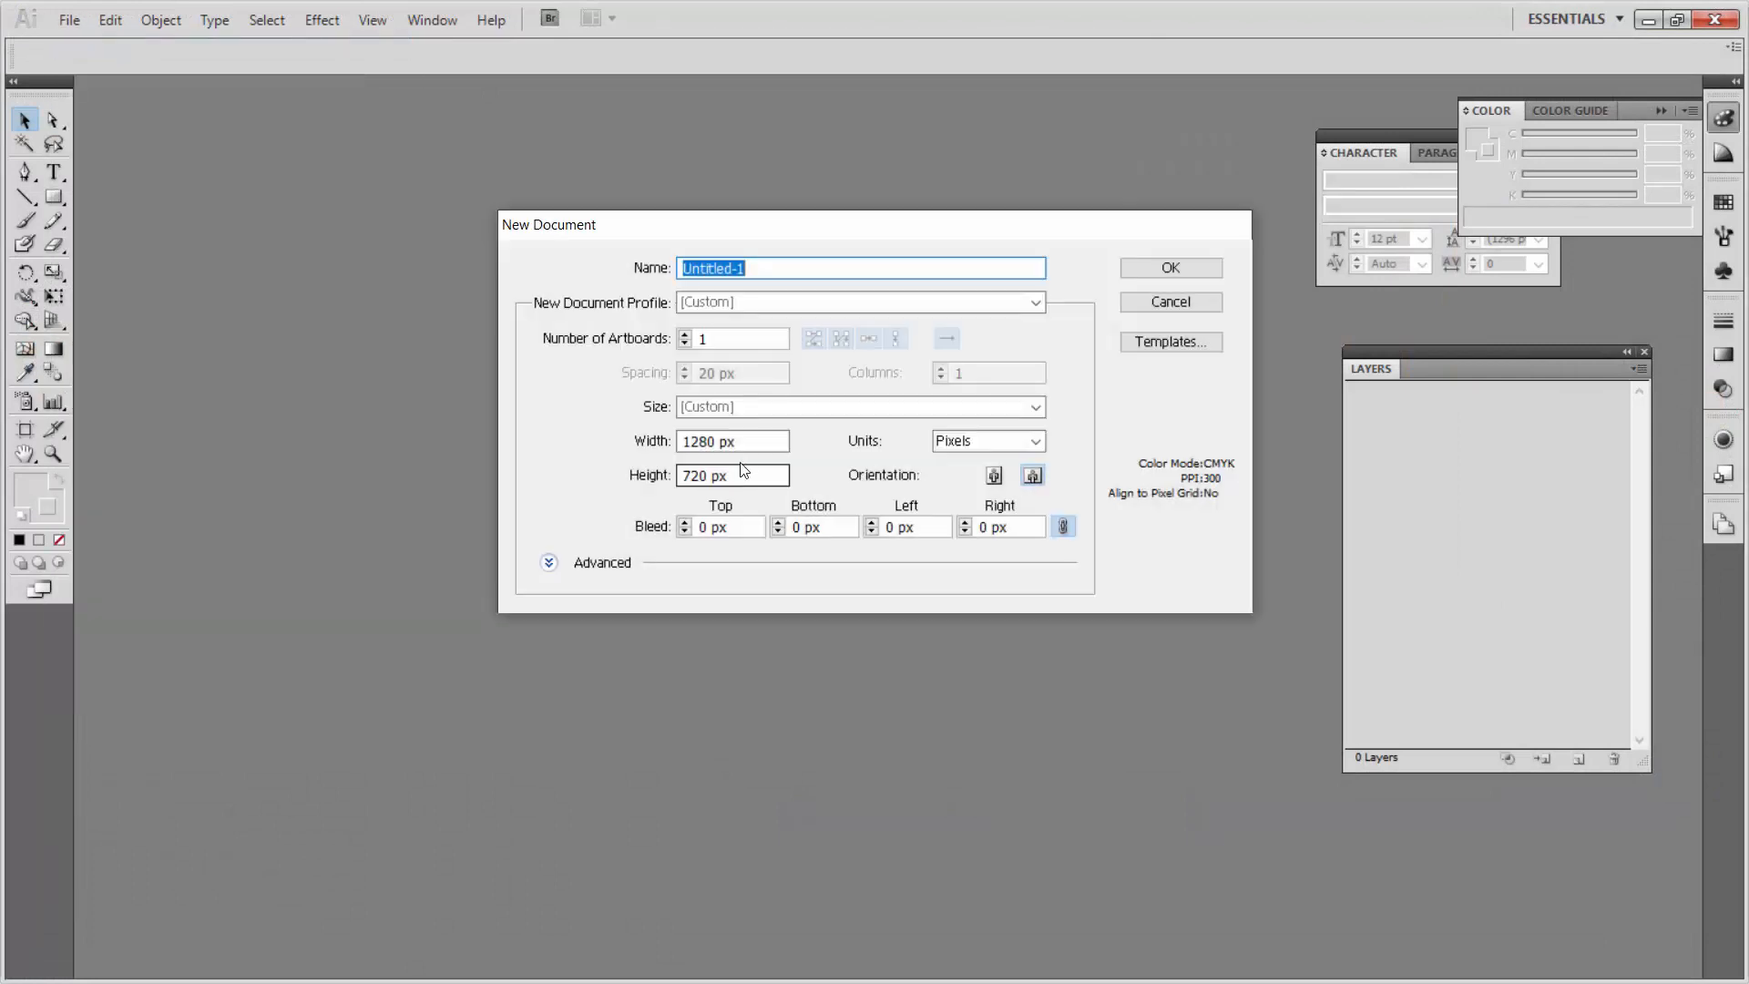
left_click(750, 442)
left_click(754, 474)
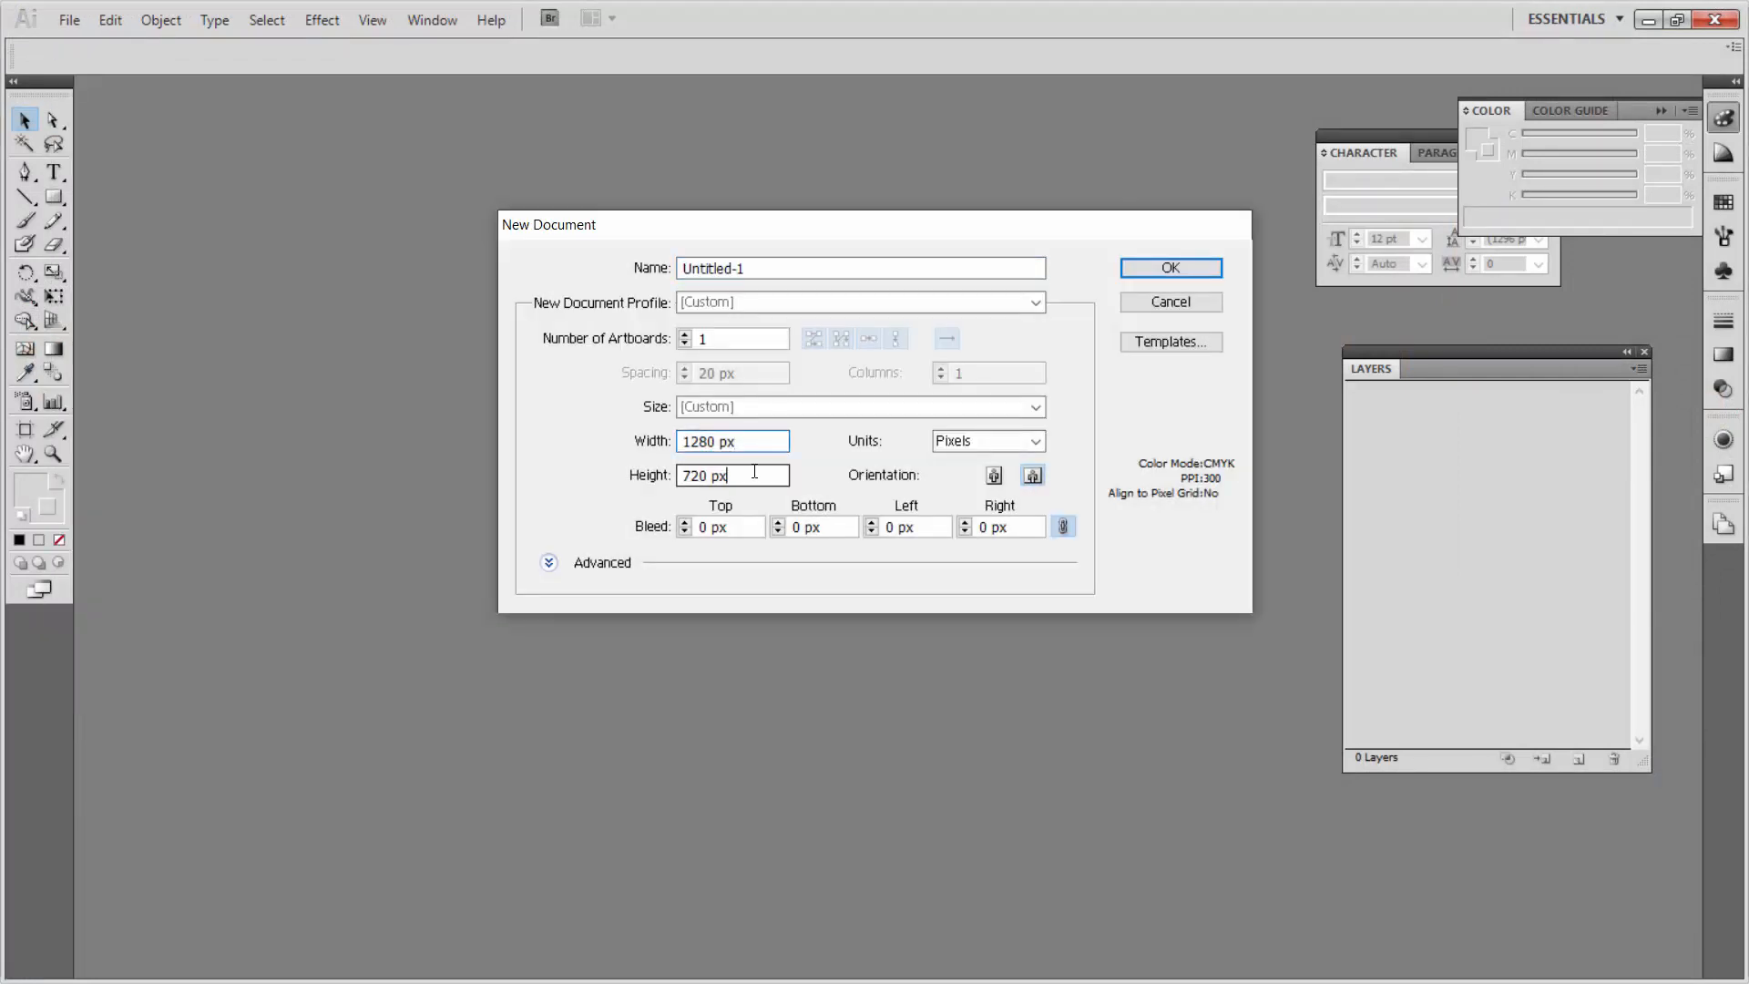
left_click(1172, 271)
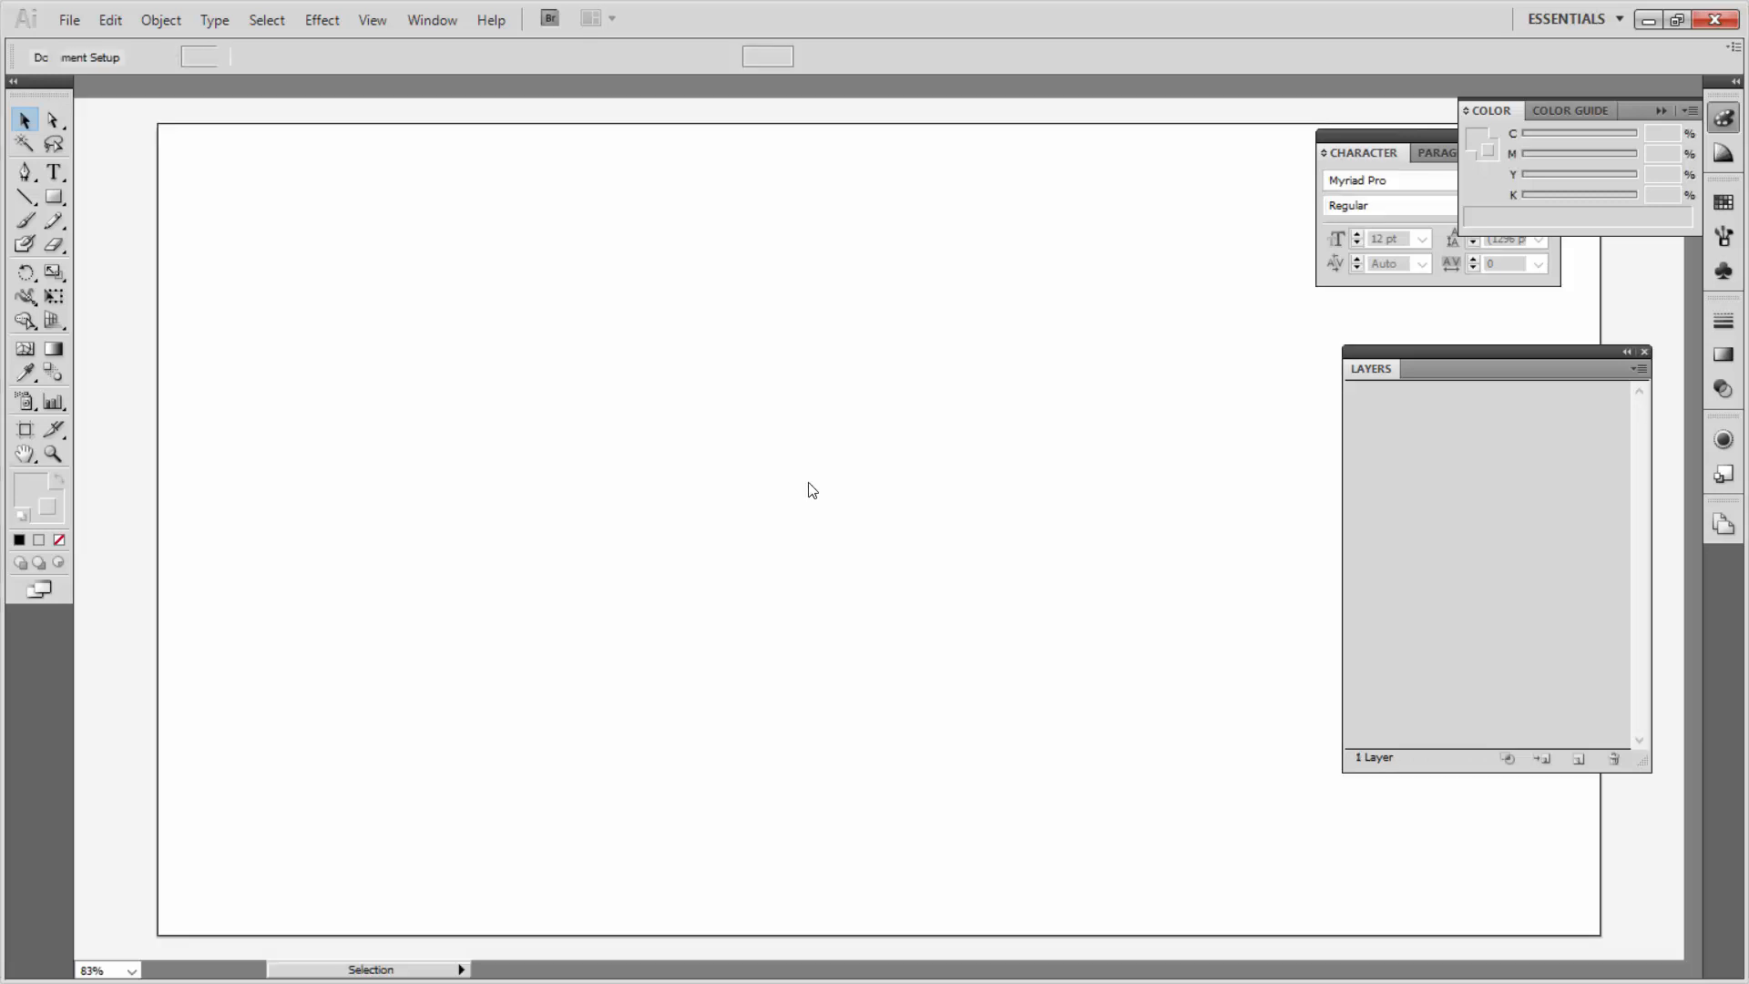
Step: Add the letter S as point text near the middle of the artboard
key("space")
left_click_drag(945, 476, 824, 488)
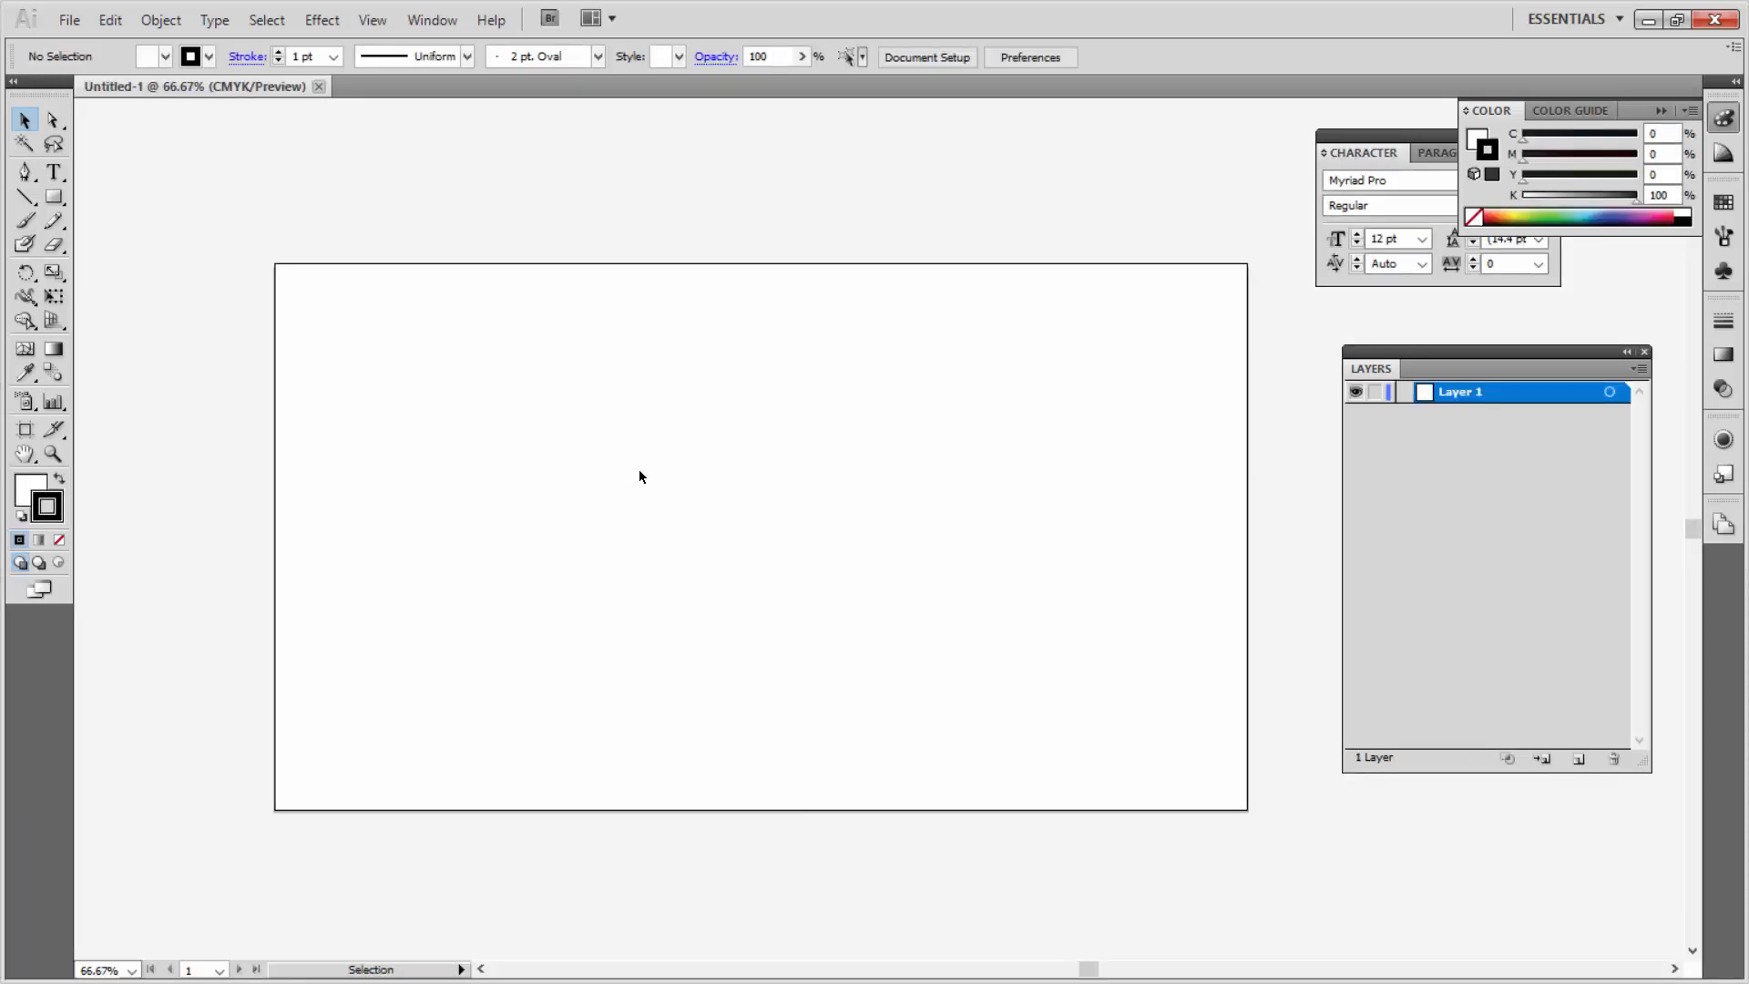
left_click(48, 172)
left_click(696, 489)
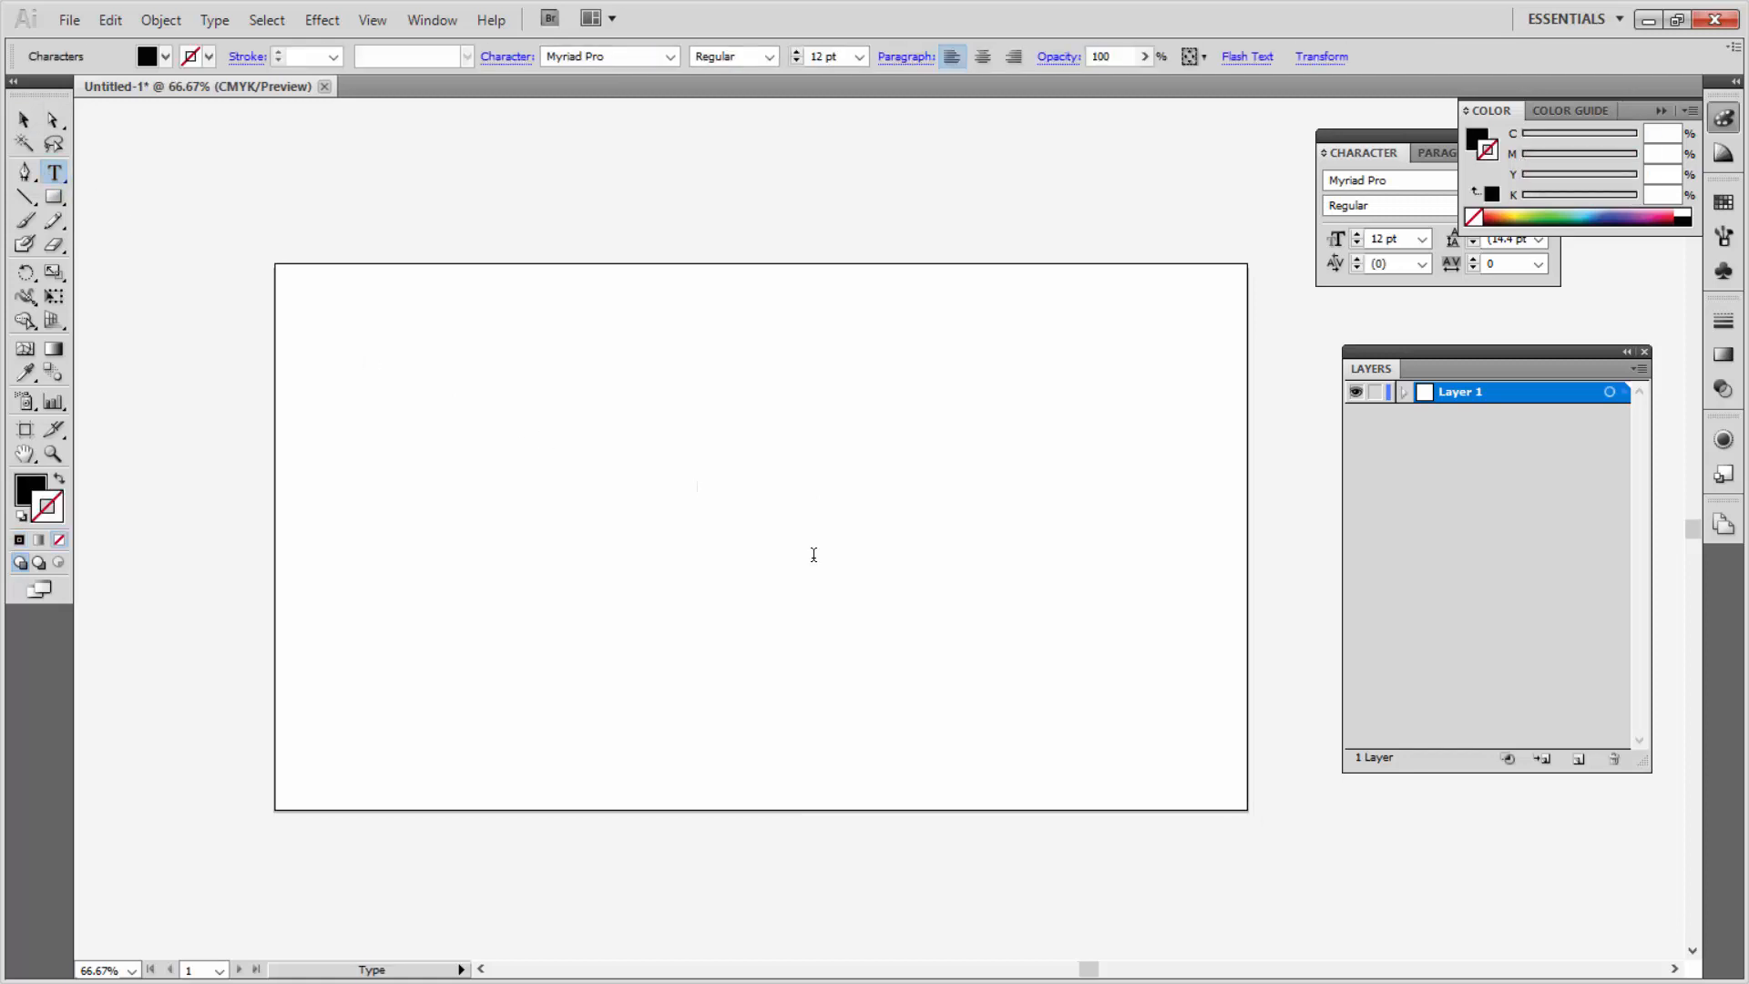
type("s")
left_click(25, 120)
Step: Set the S text's font size to 350 pt and move the letter to the middle of the artboard
left_click(627, 56)
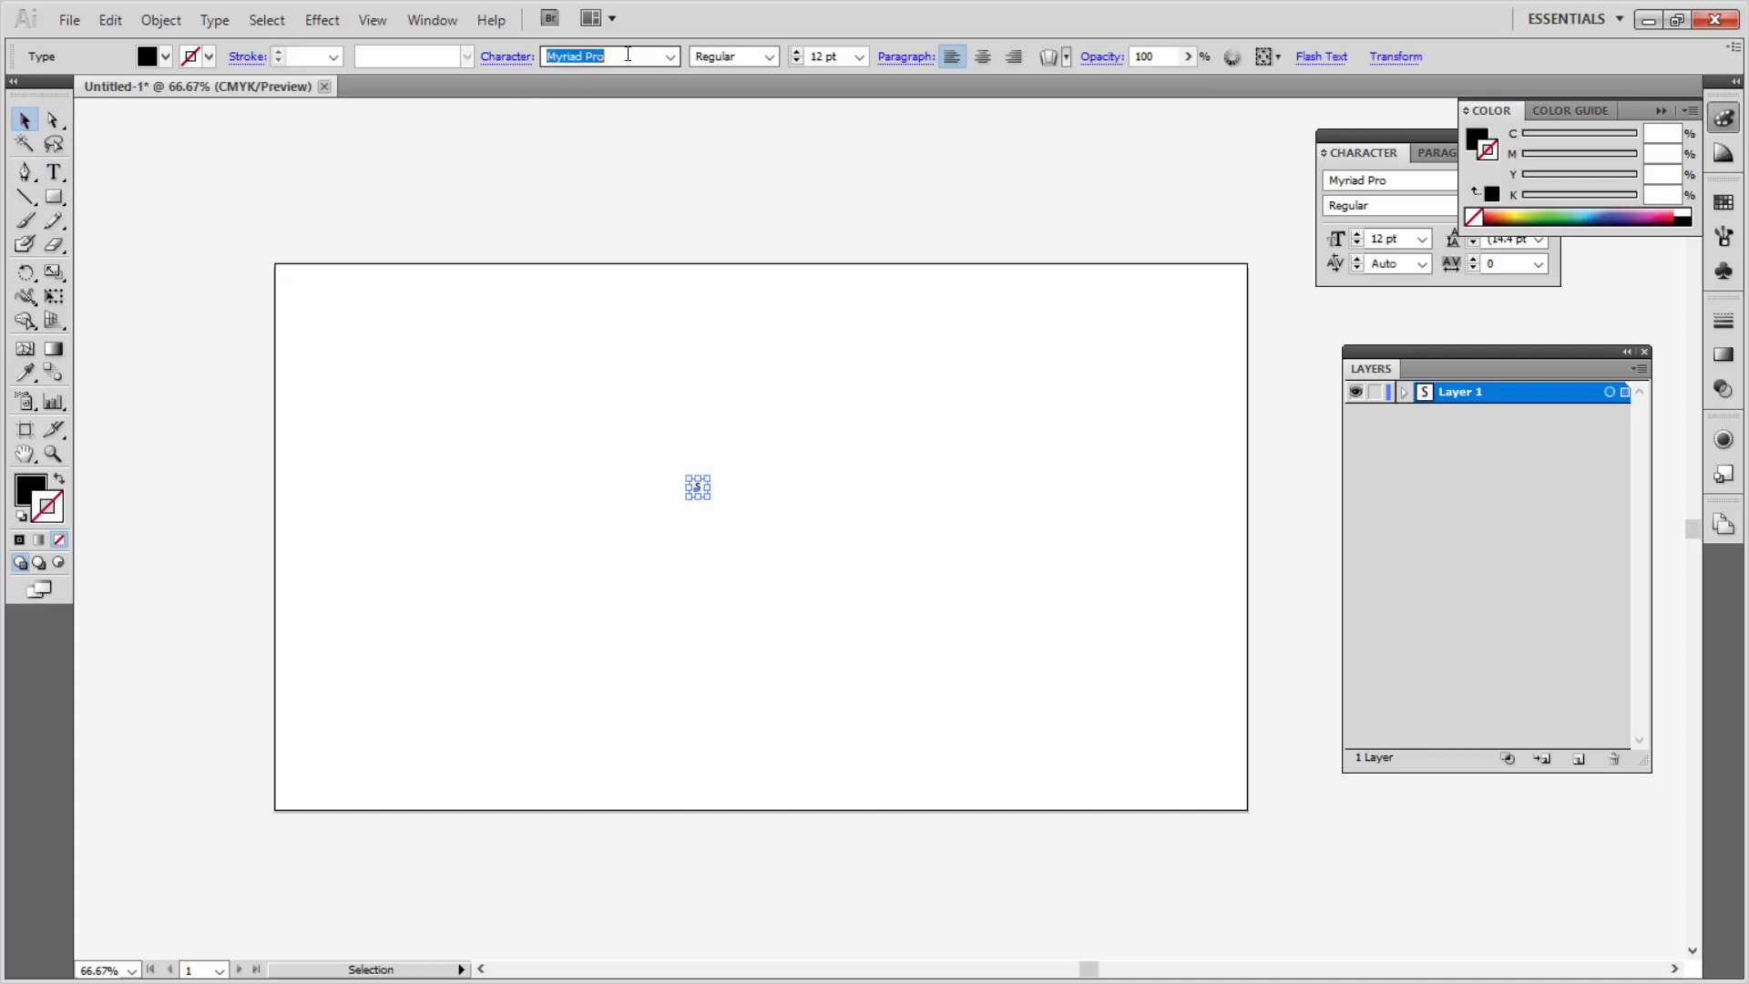
left_click(825, 56)
type("3")
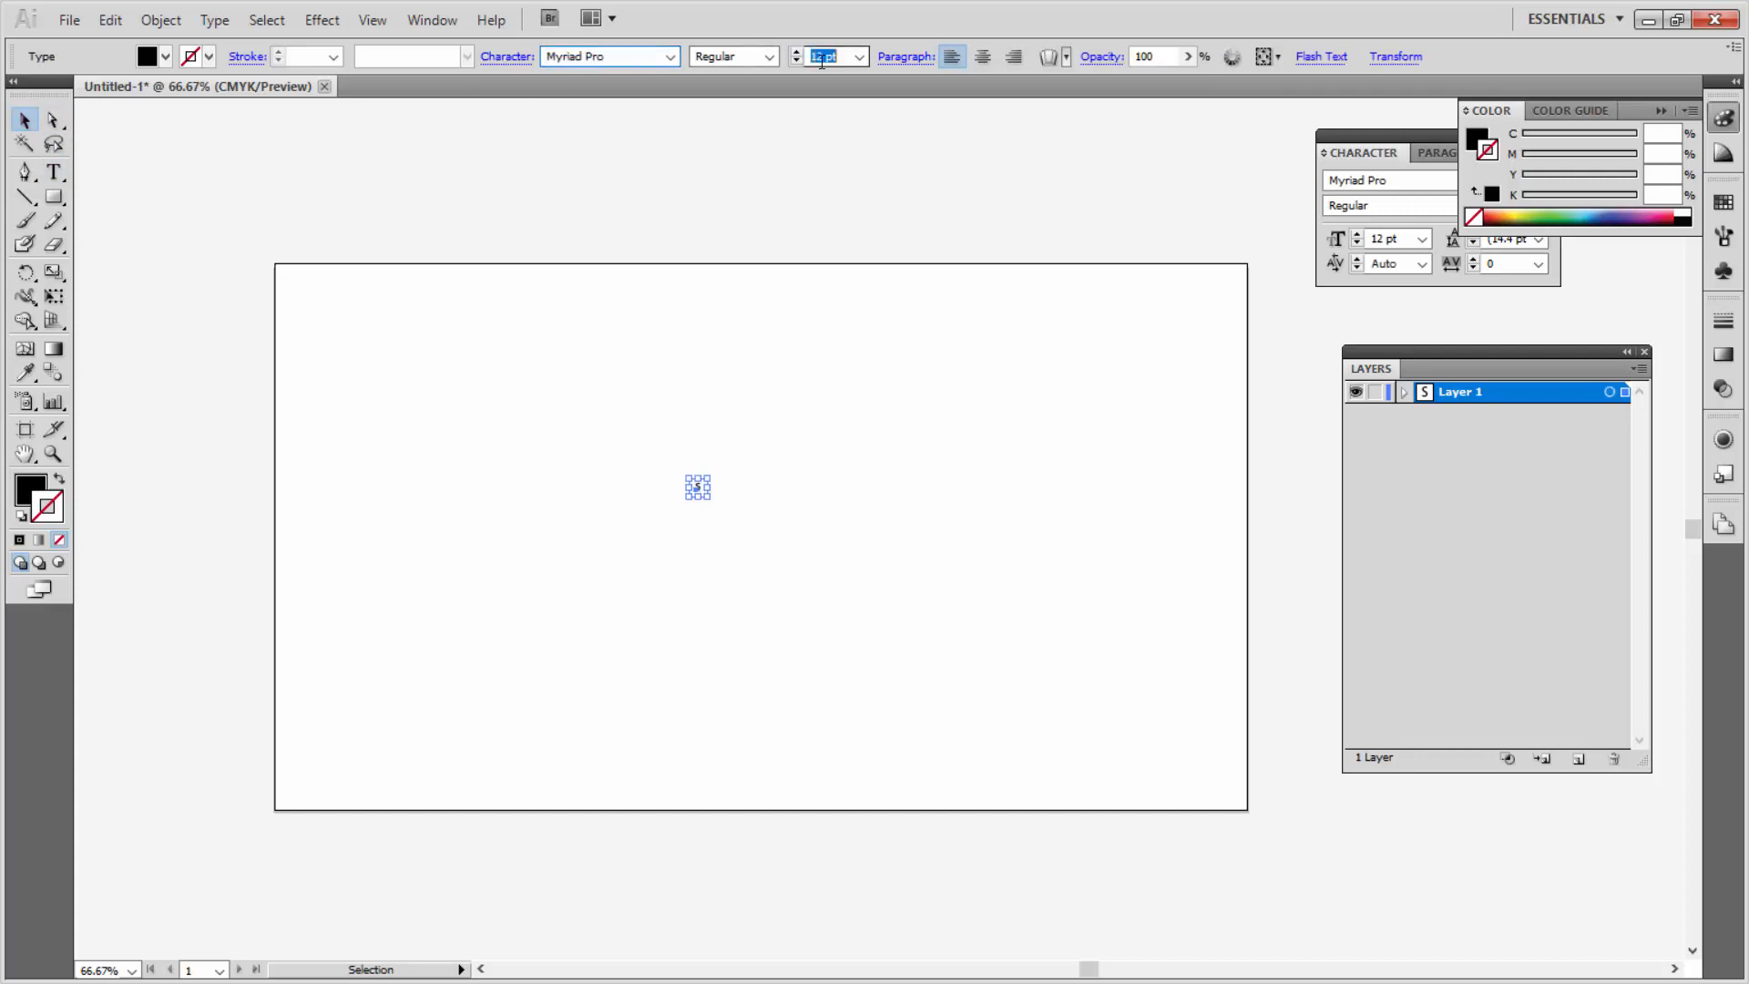
type("50")
key("Return")
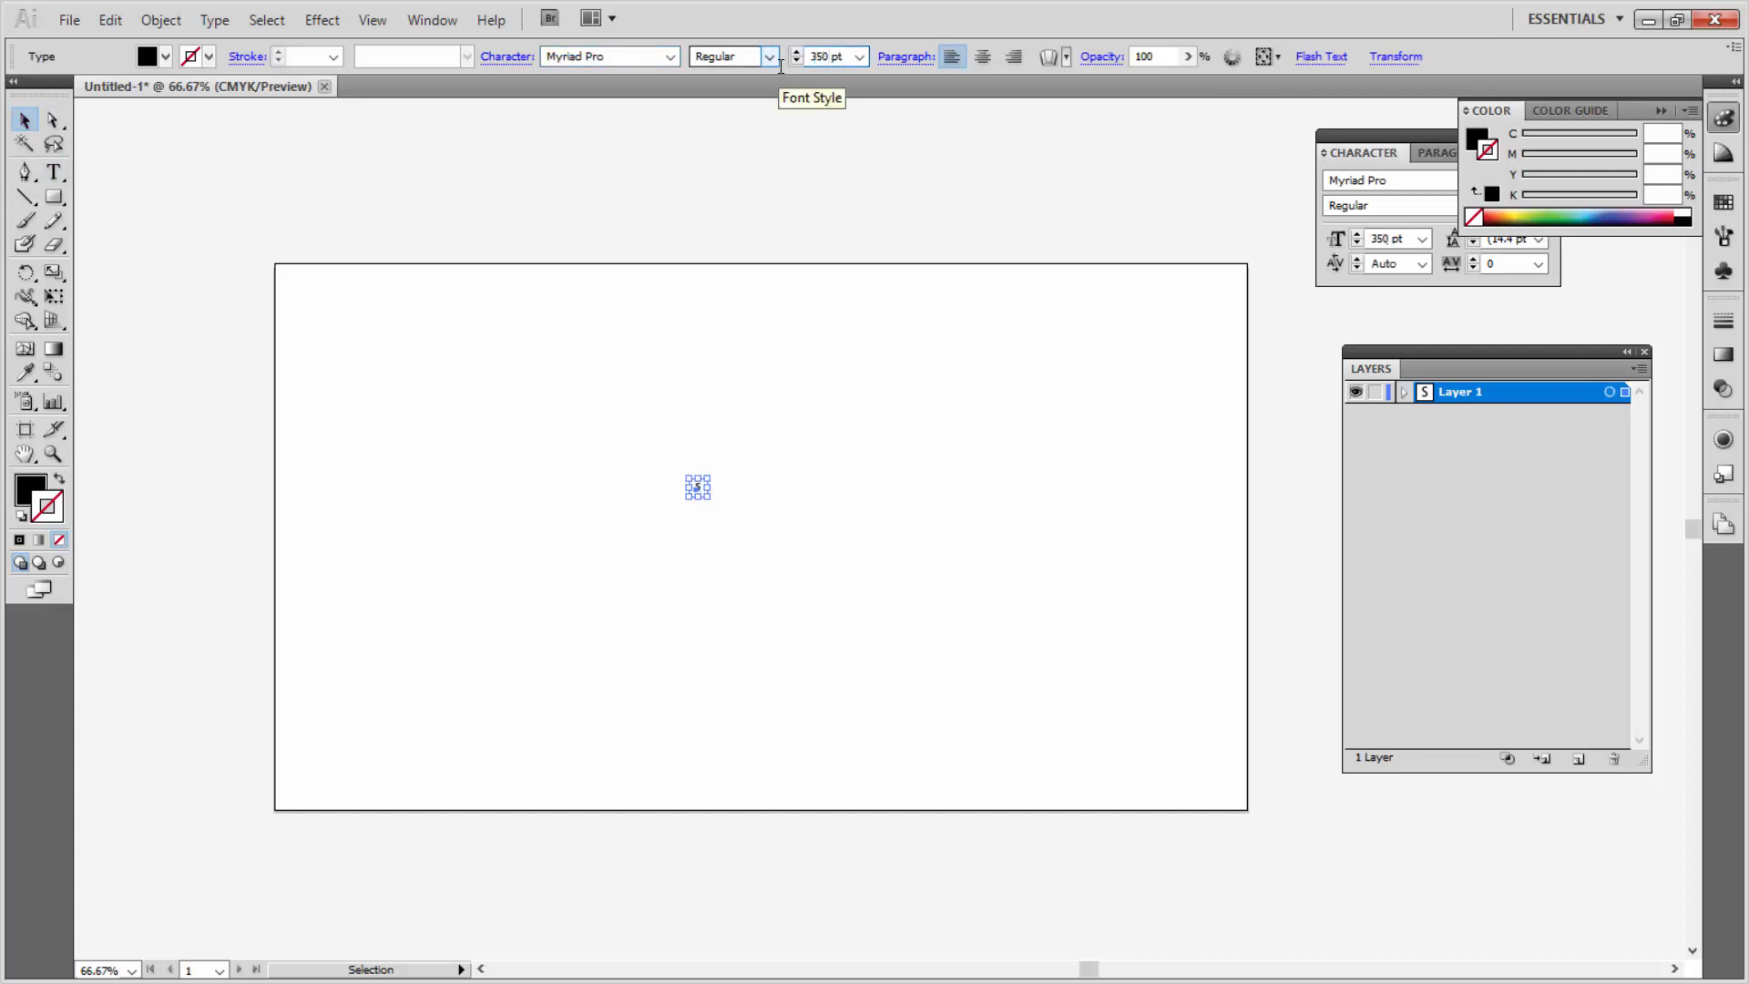
left_click_drag(788, 423, 758, 563)
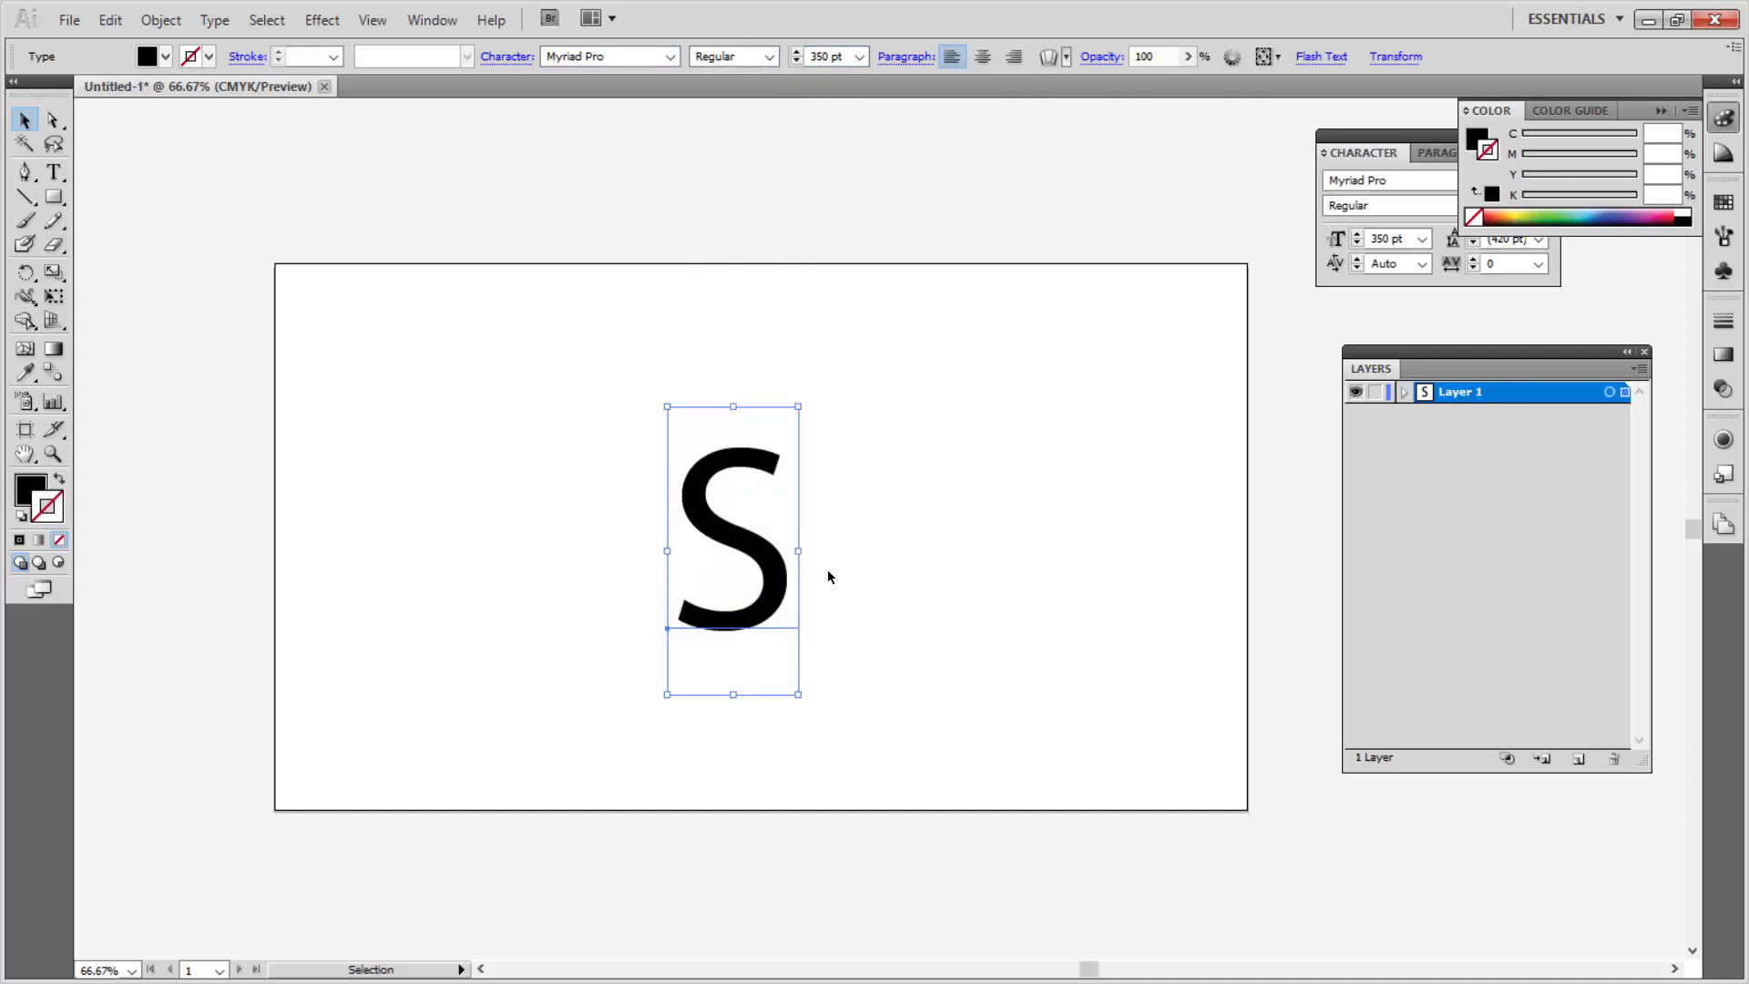
Step: Swap the S's fill and stroke to leave only a black outline, and expand the text with Object and Fill enabled
key("ctrl+plus")
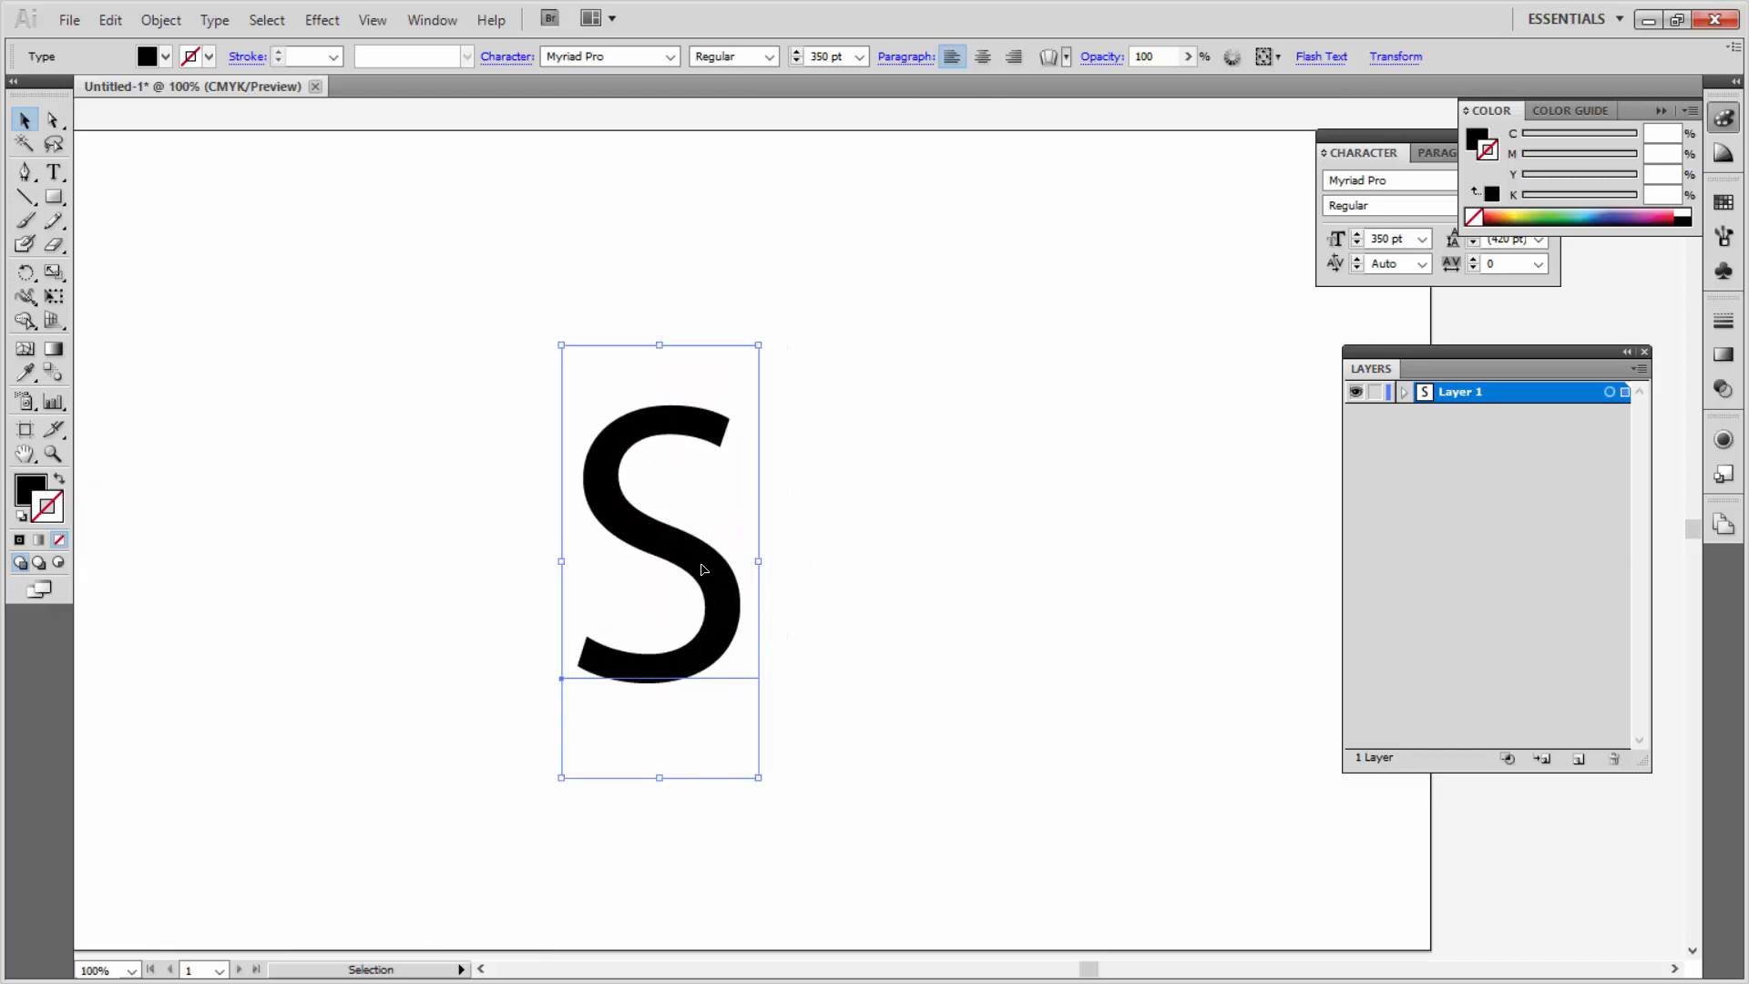
left_click_drag(389, 410, 501, 387)
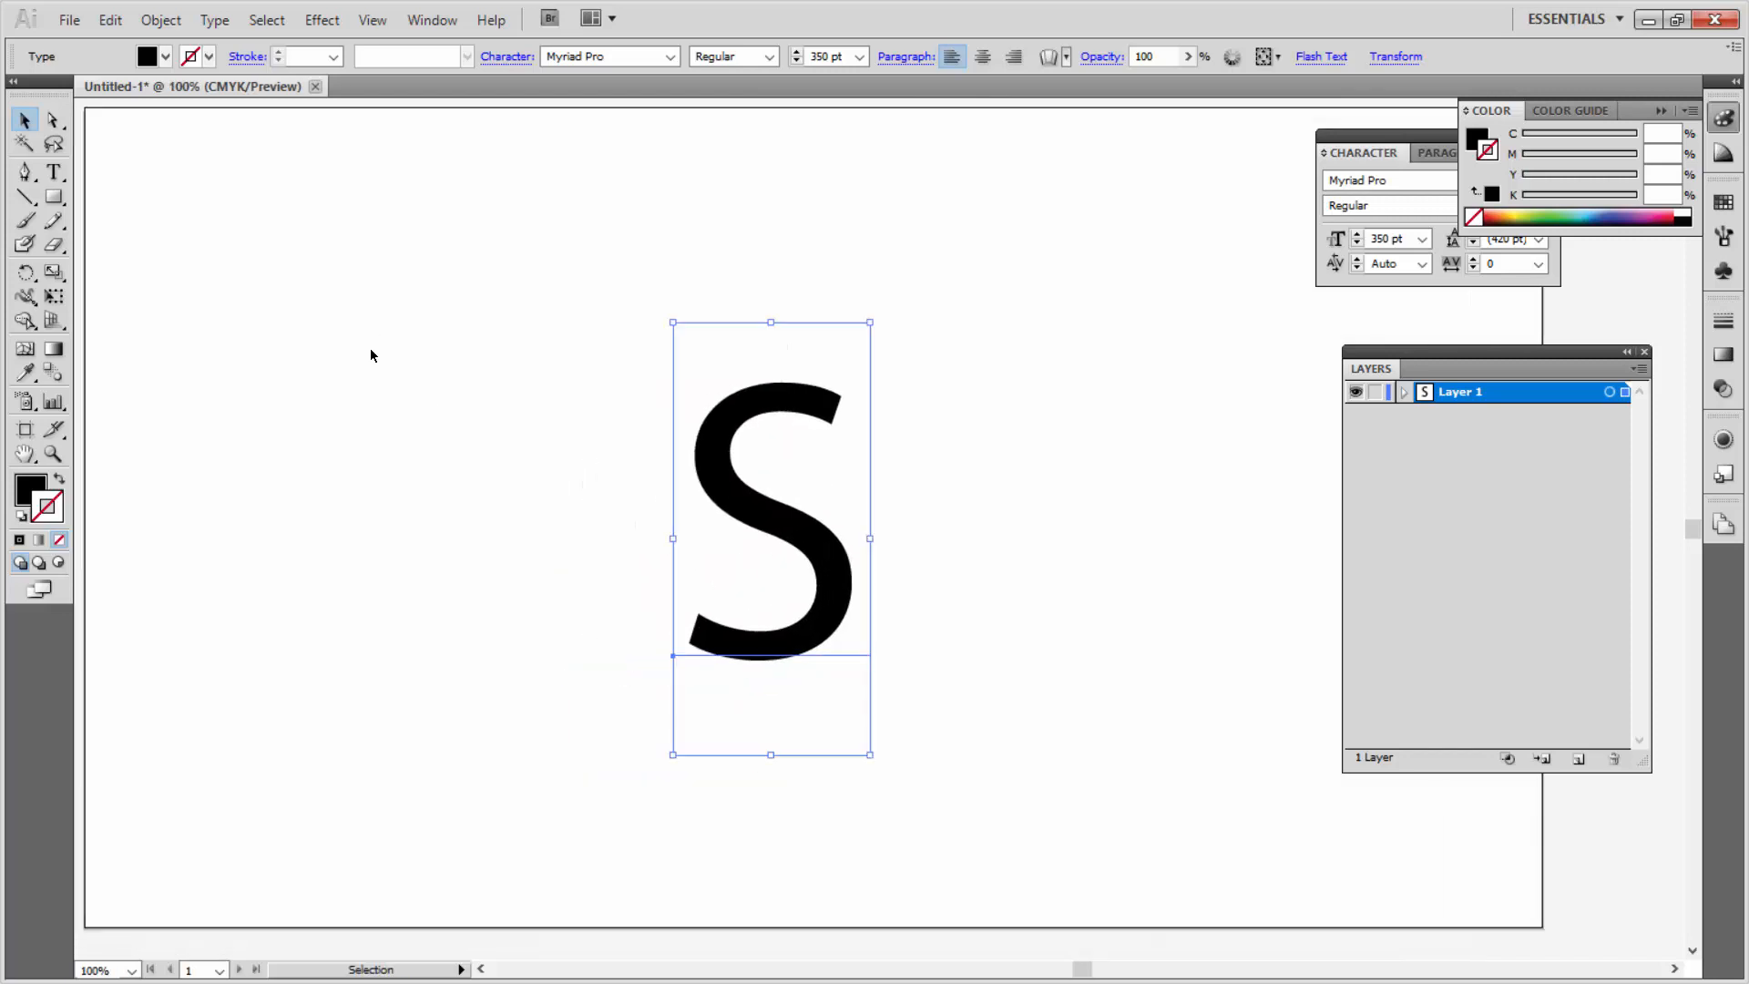
left_click(60, 483)
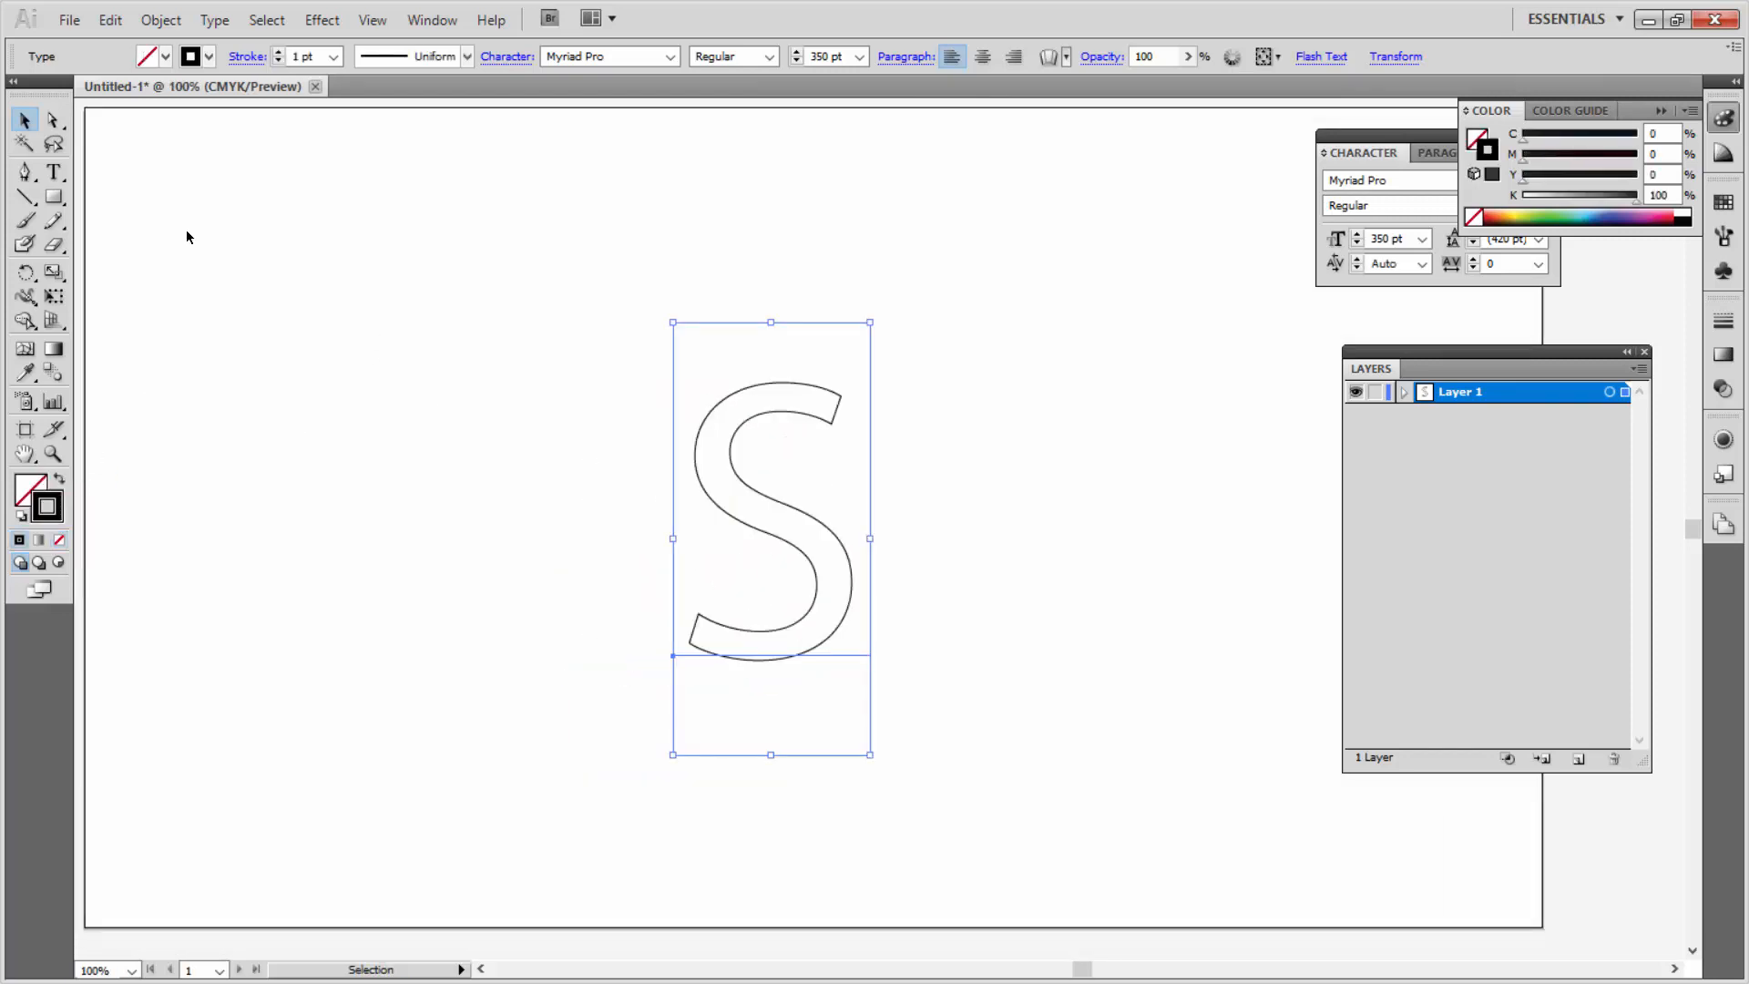
left_click(166, 24)
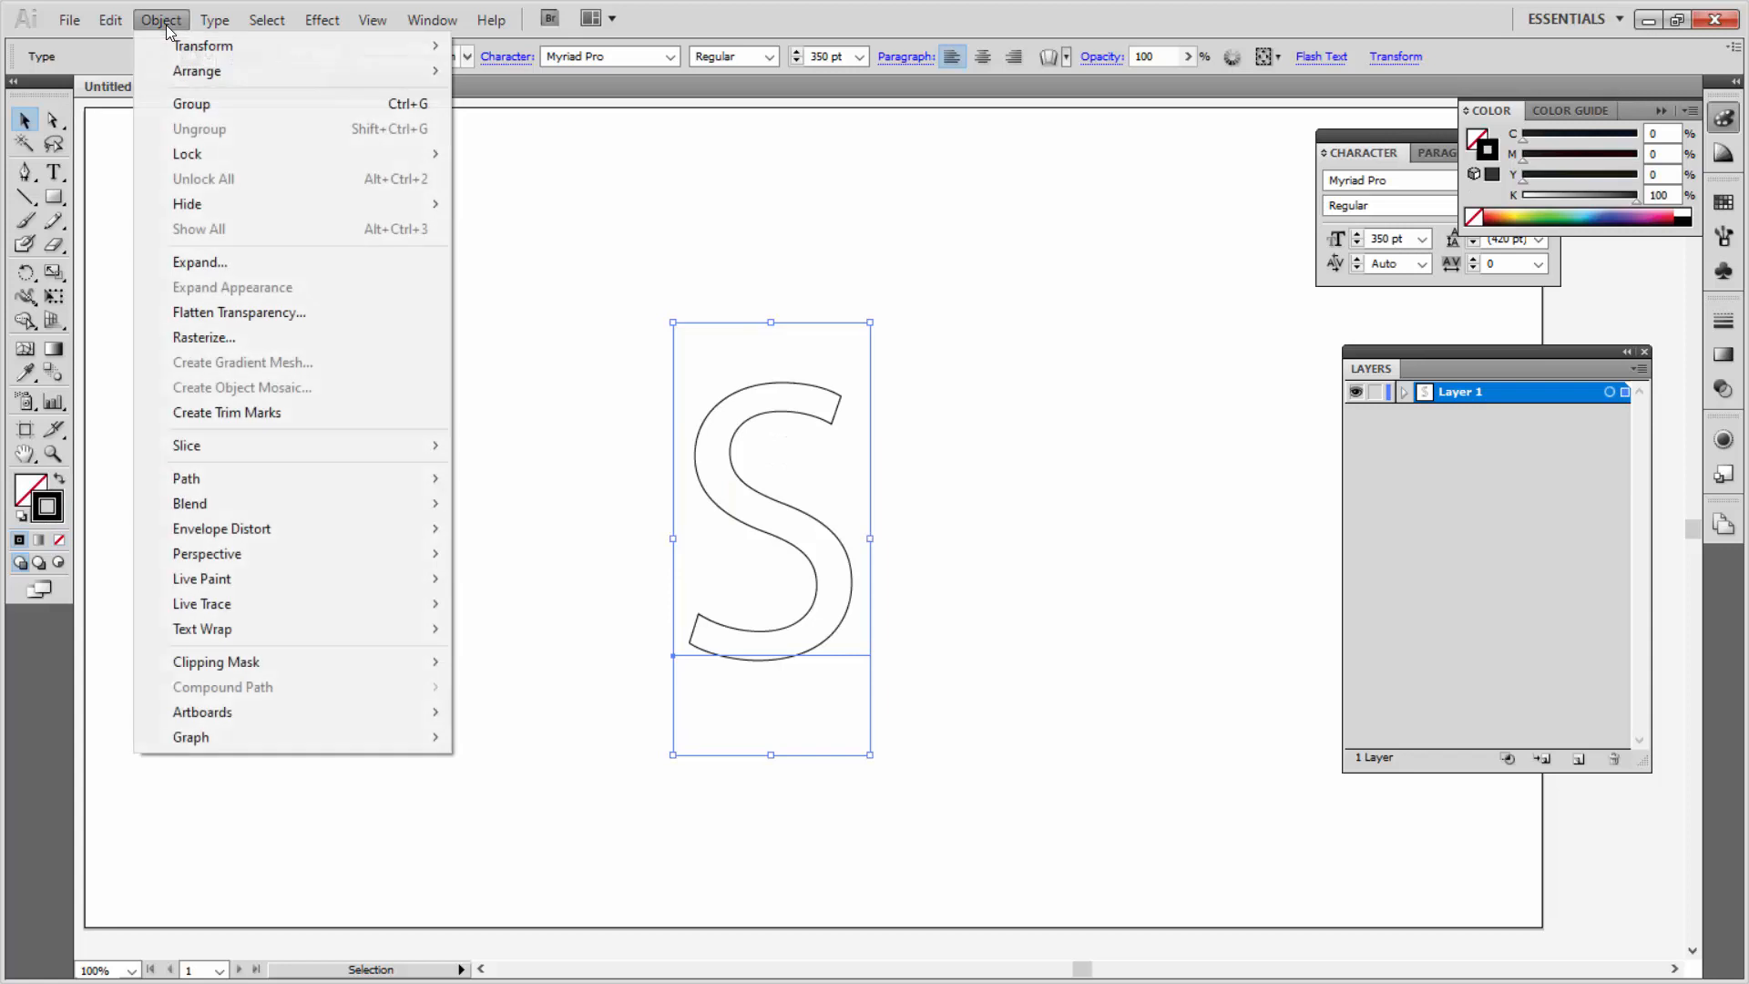
left_click(222, 268)
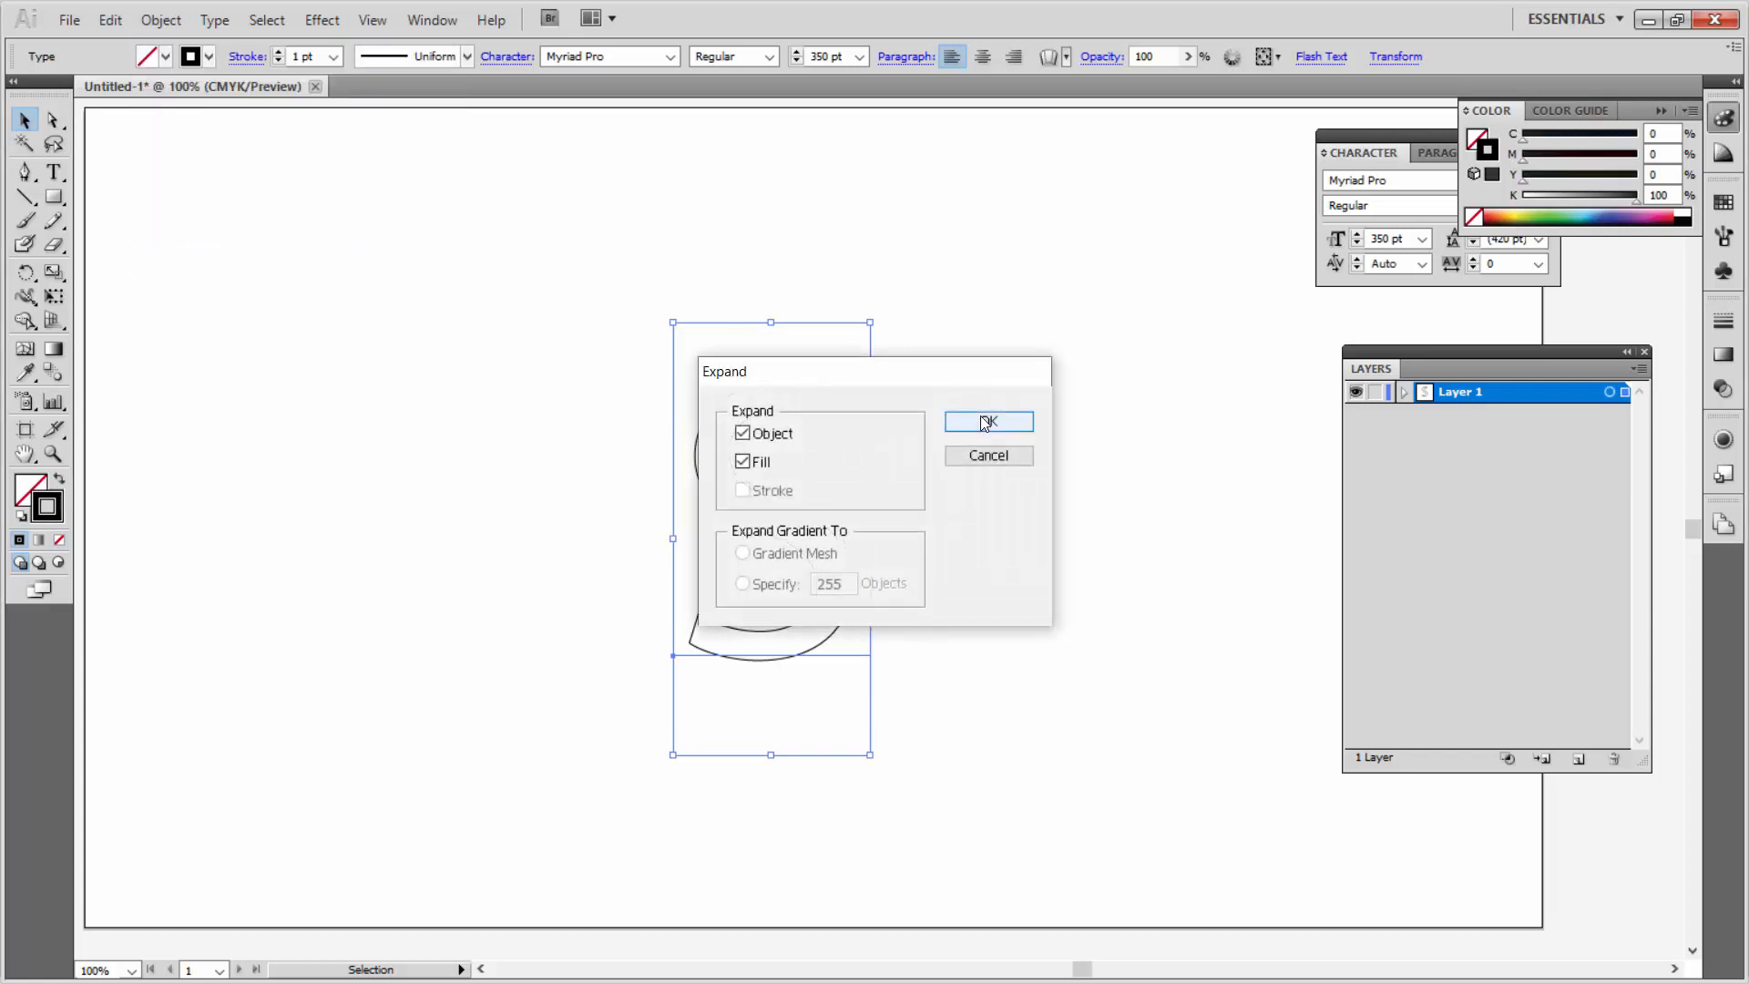
left_click(983, 422)
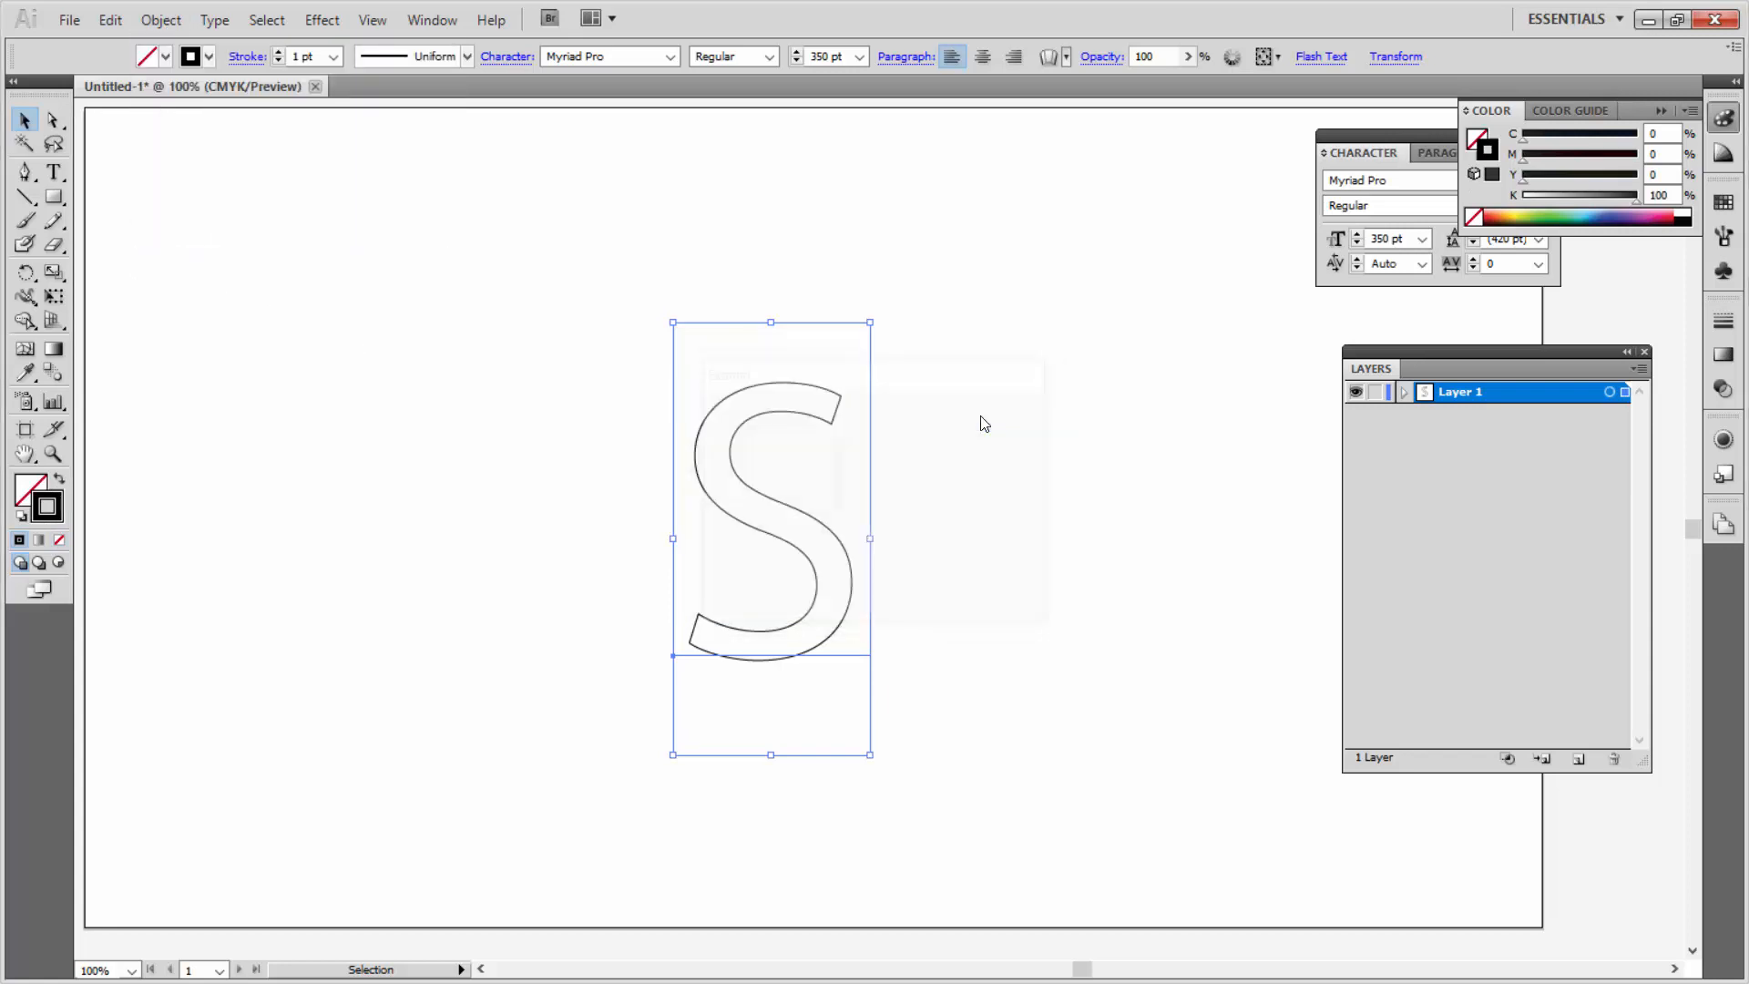
Step: Delete the short end segments at the upper and lower tips of the S outline
left_click(53, 120)
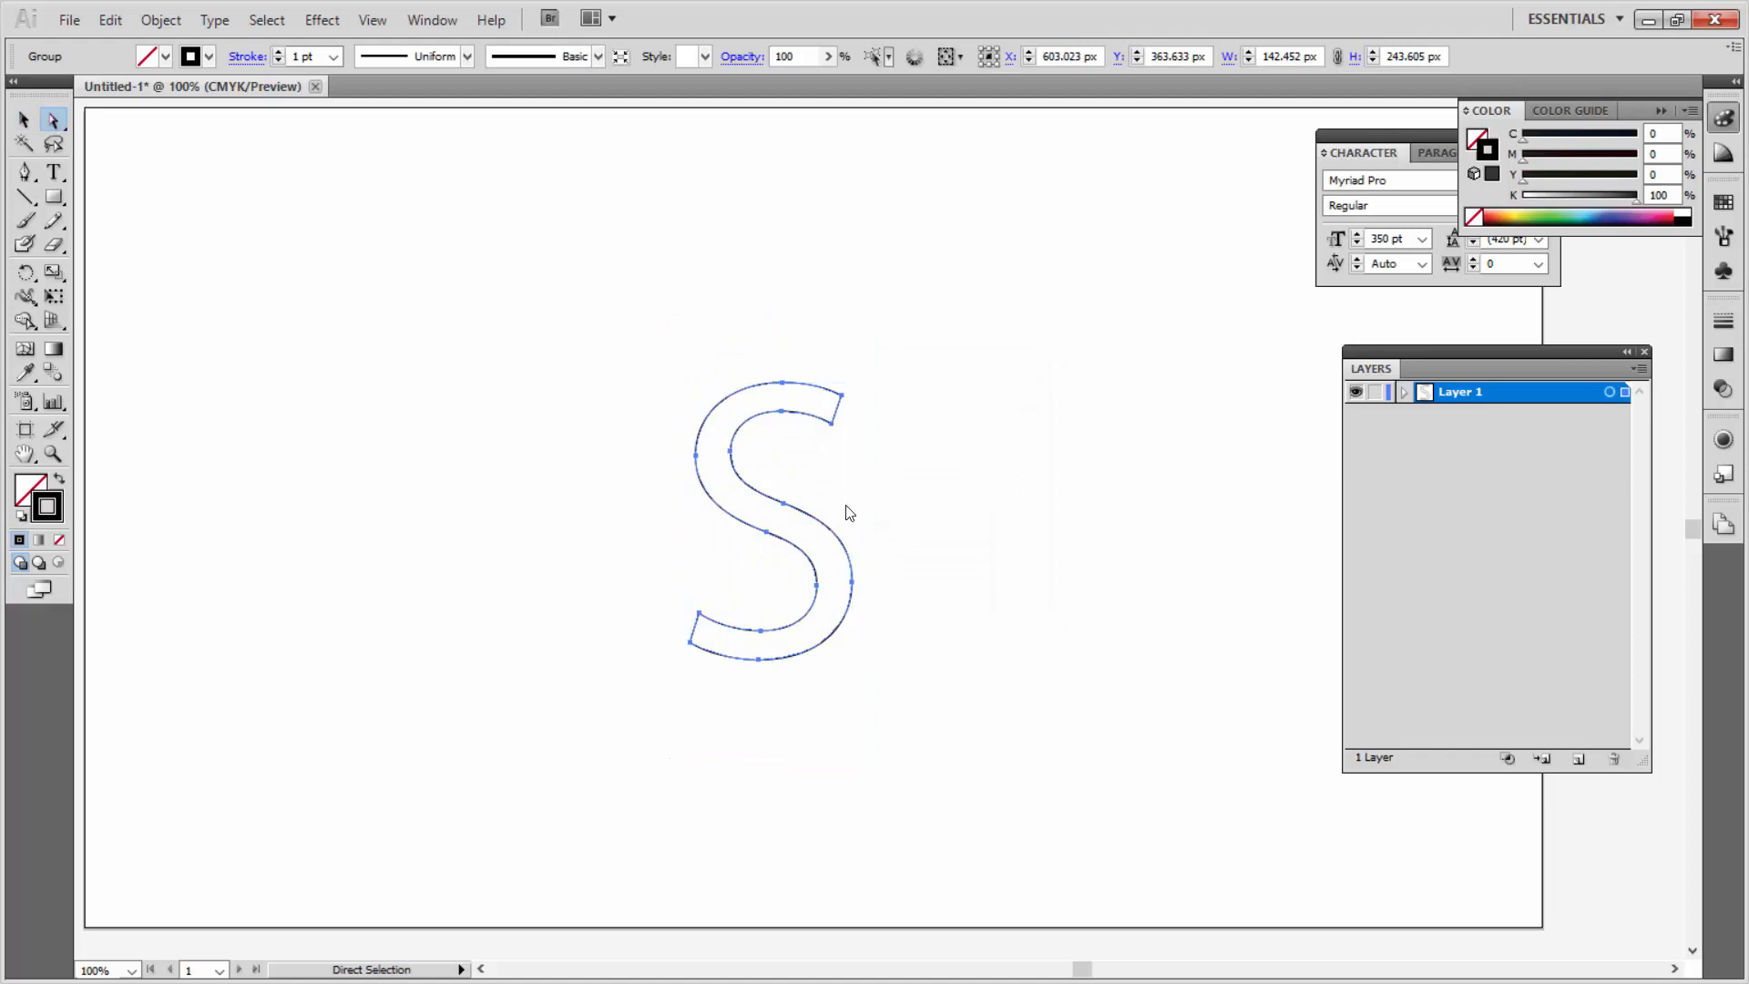
left_click(836, 421)
key("Delete")
left_click(703, 638)
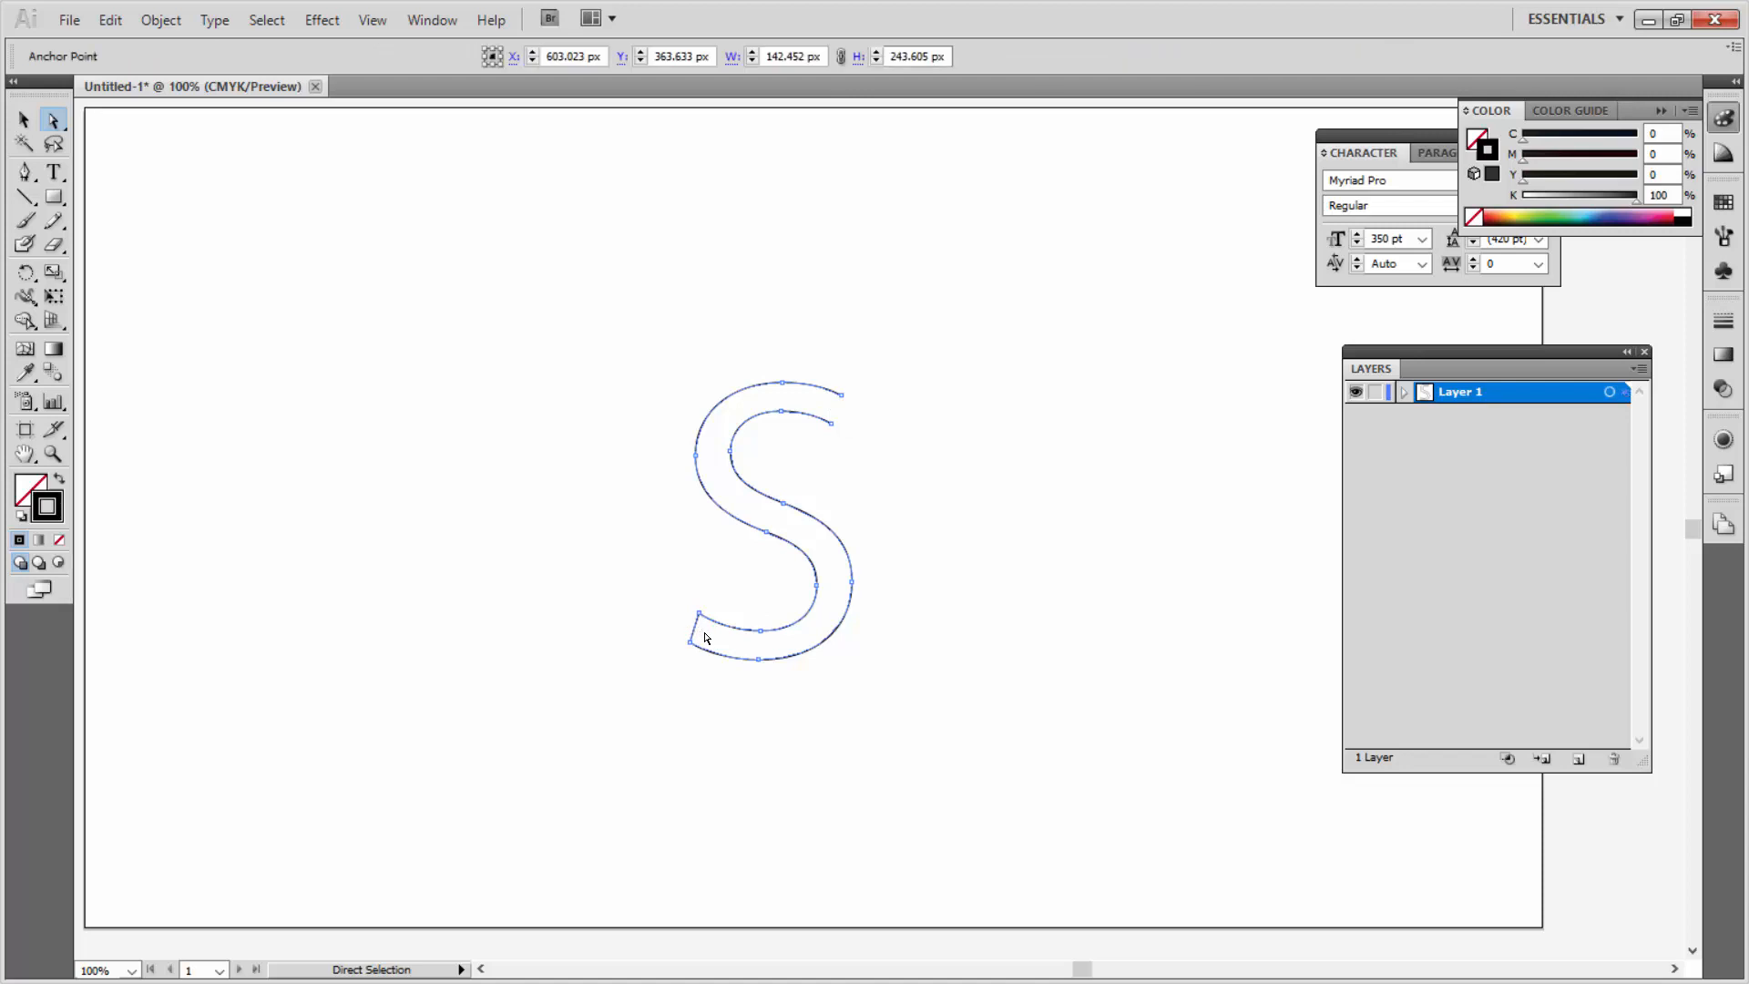
key("Delete")
Step: Ungroup the S outline and release its compound path to get two separate curves
left_click(24, 120)
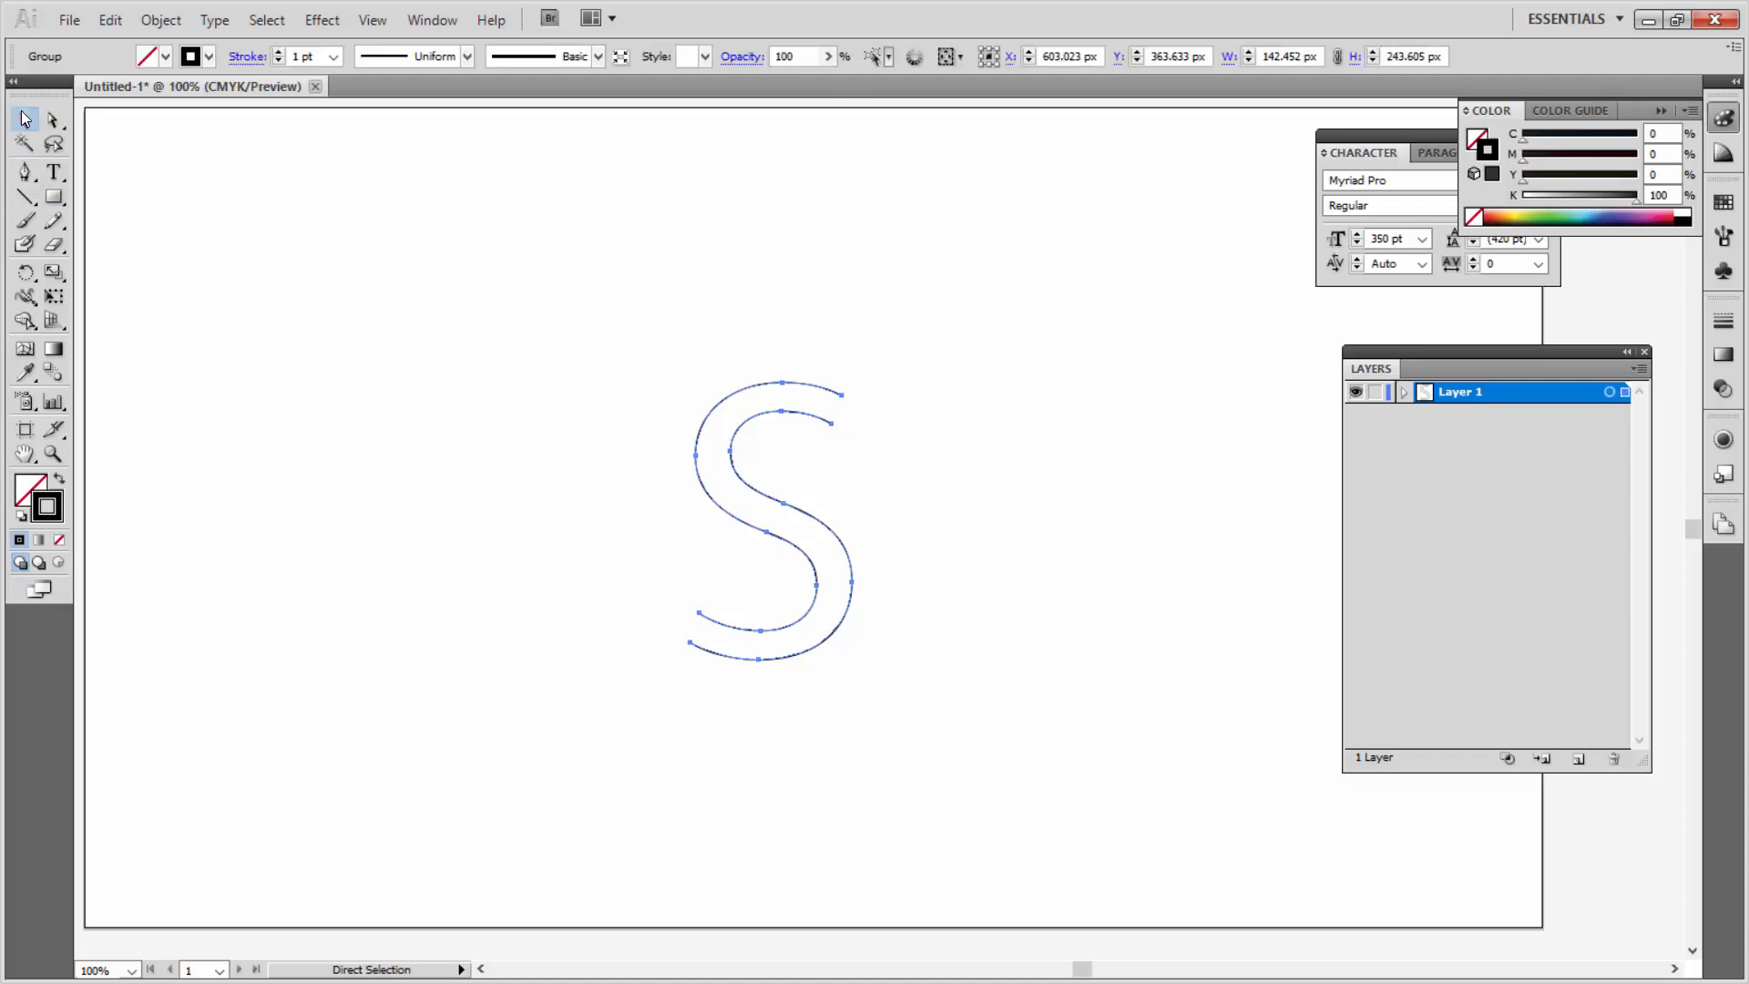
left_click(160, 19)
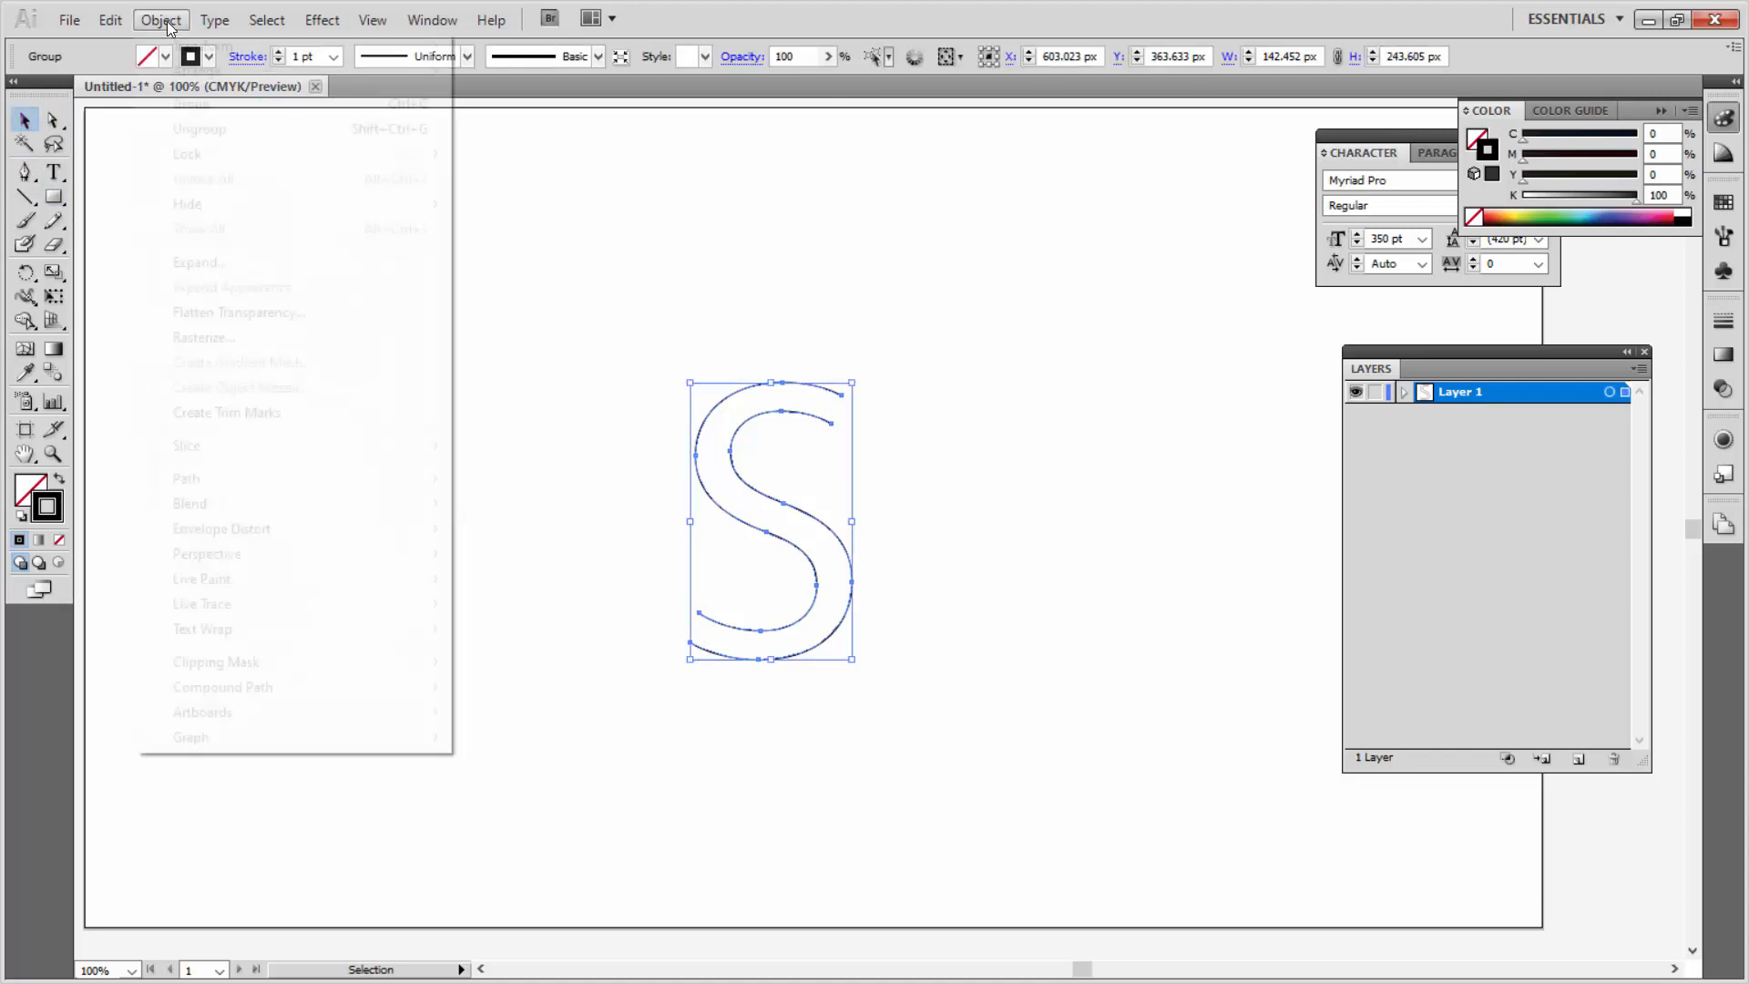
left_click(200, 129)
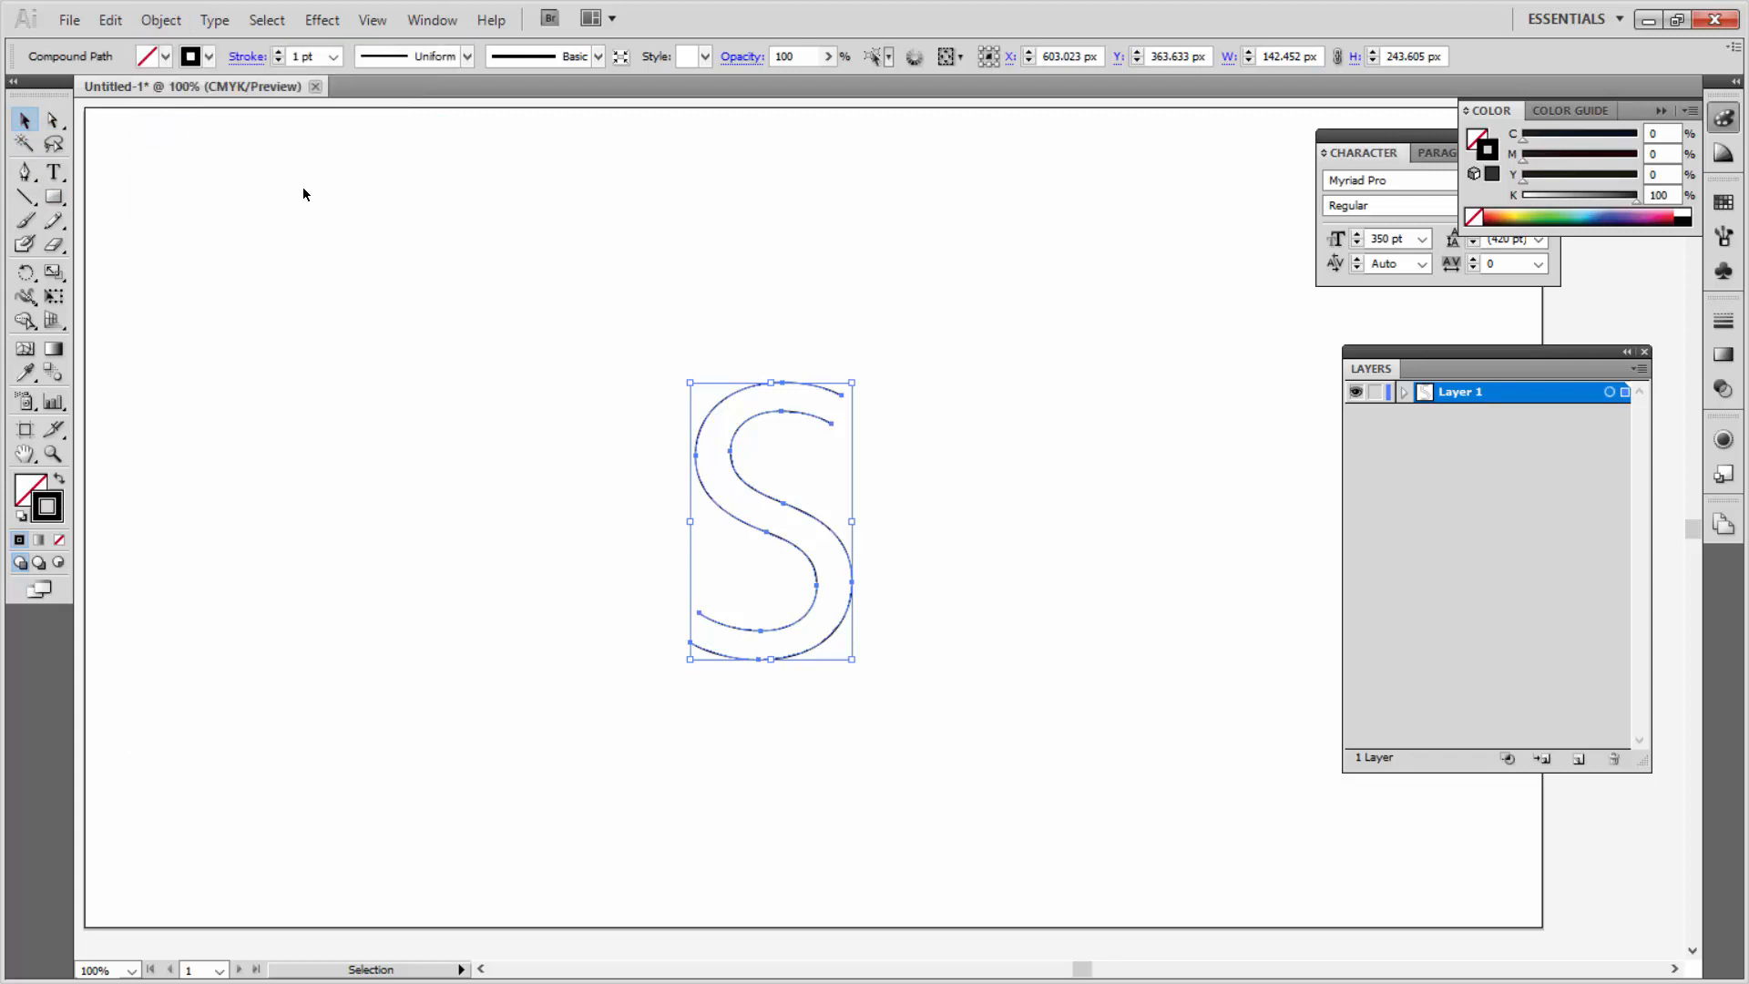
right_click(795, 388)
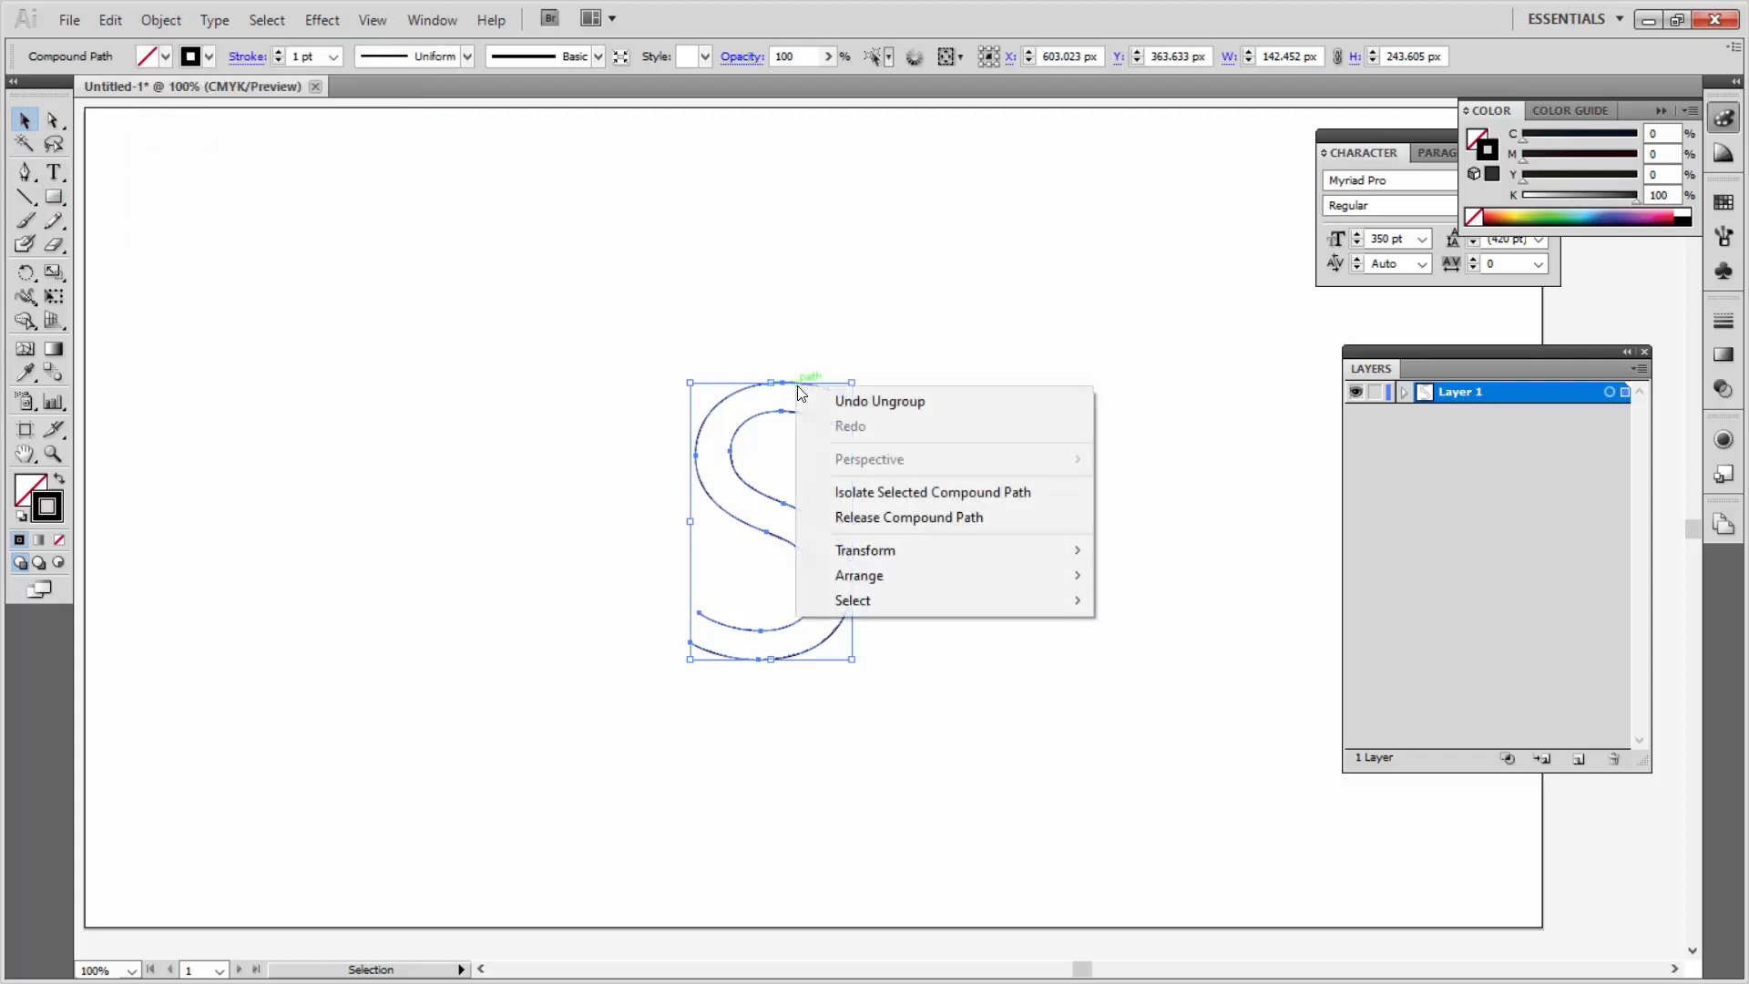
left_click(876, 516)
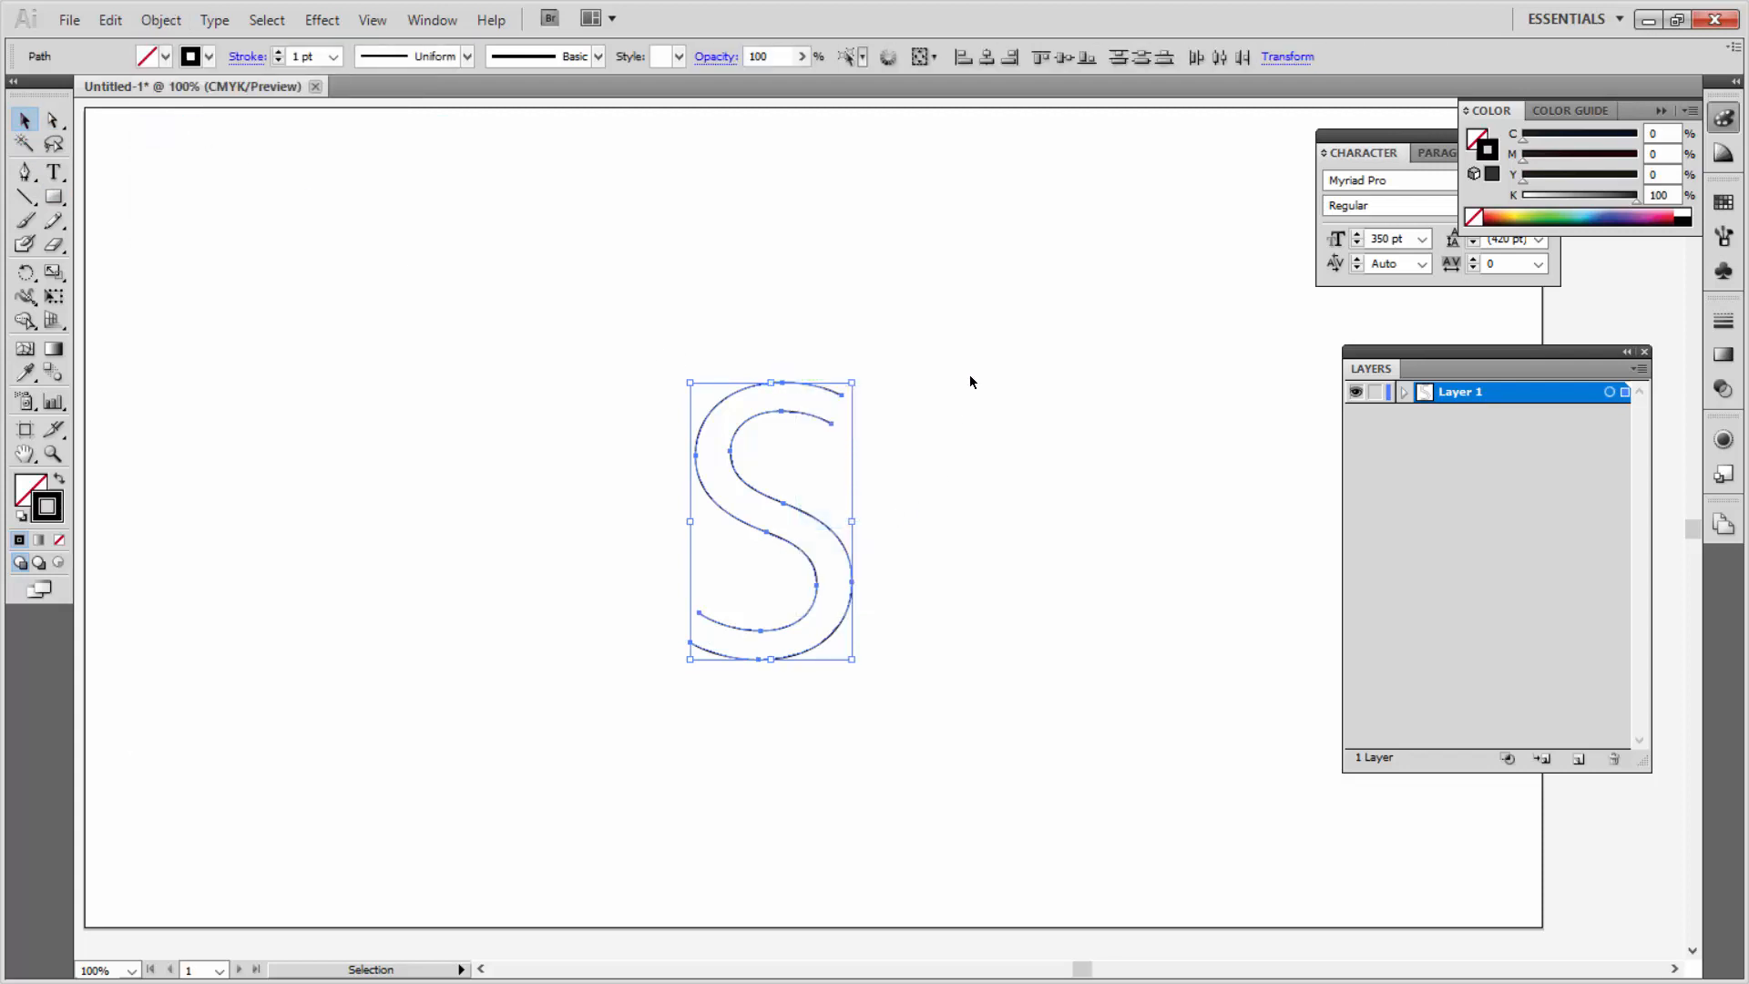
left_click(910, 378)
left_click(800, 384)
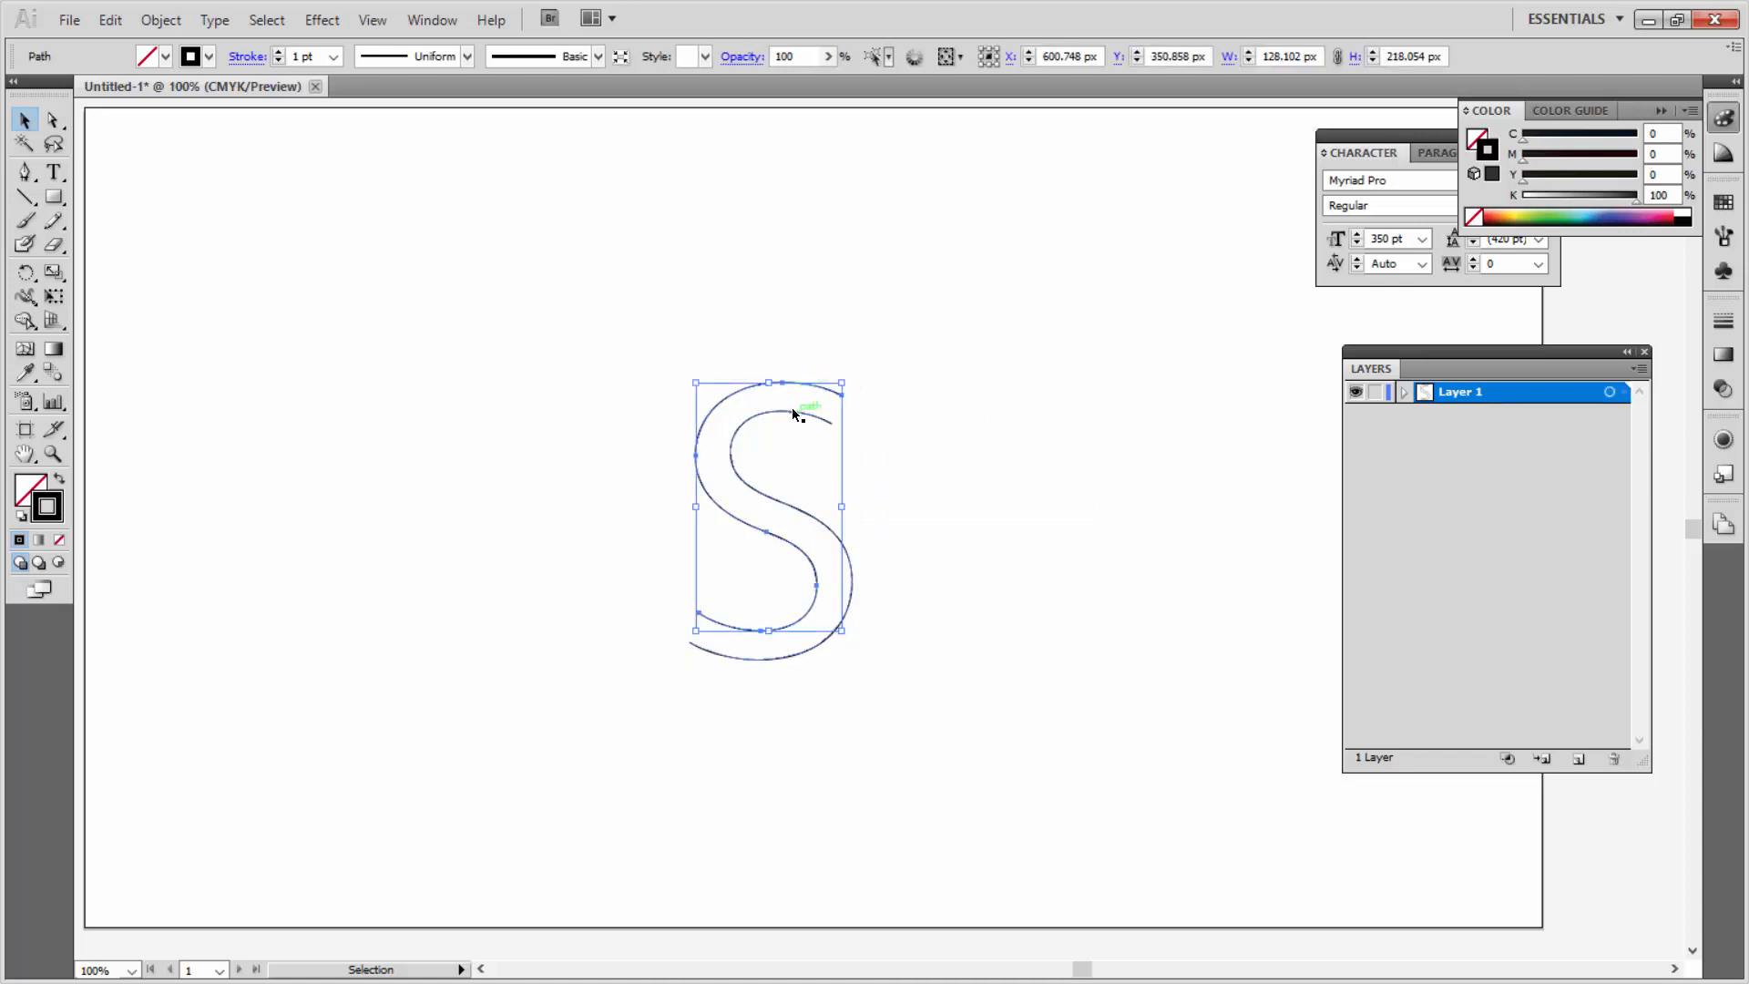
left_click(791, 407)
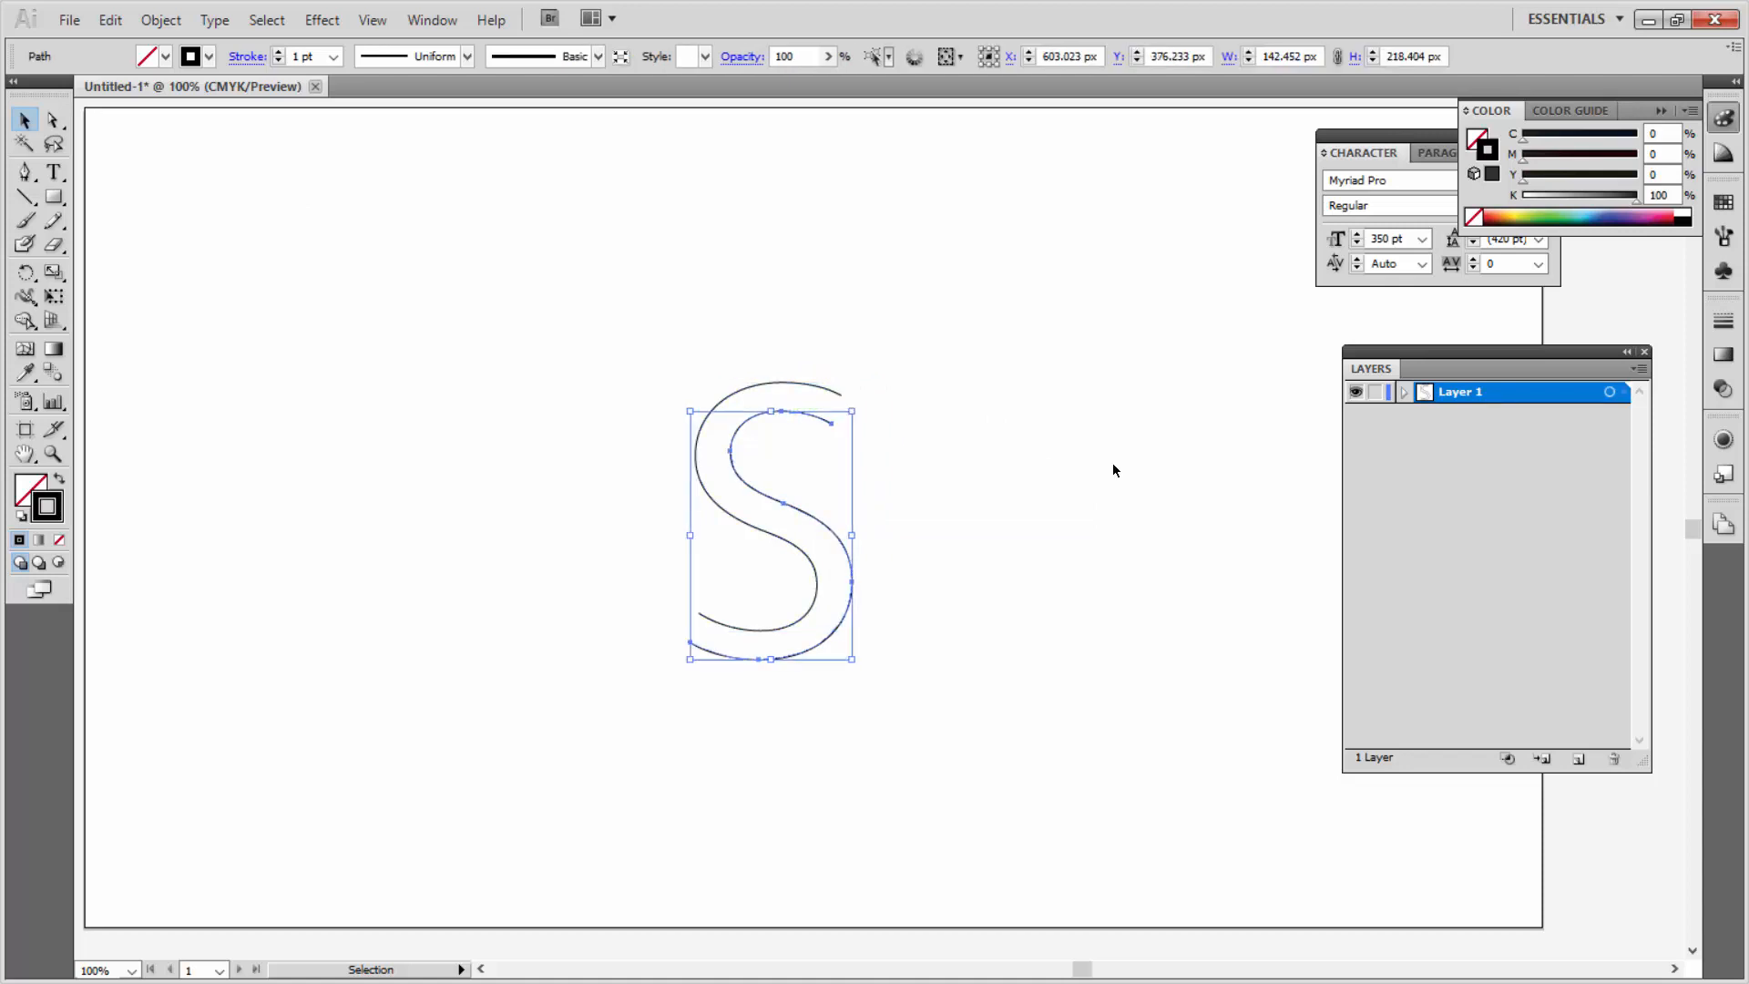
left_click(1113, 464)
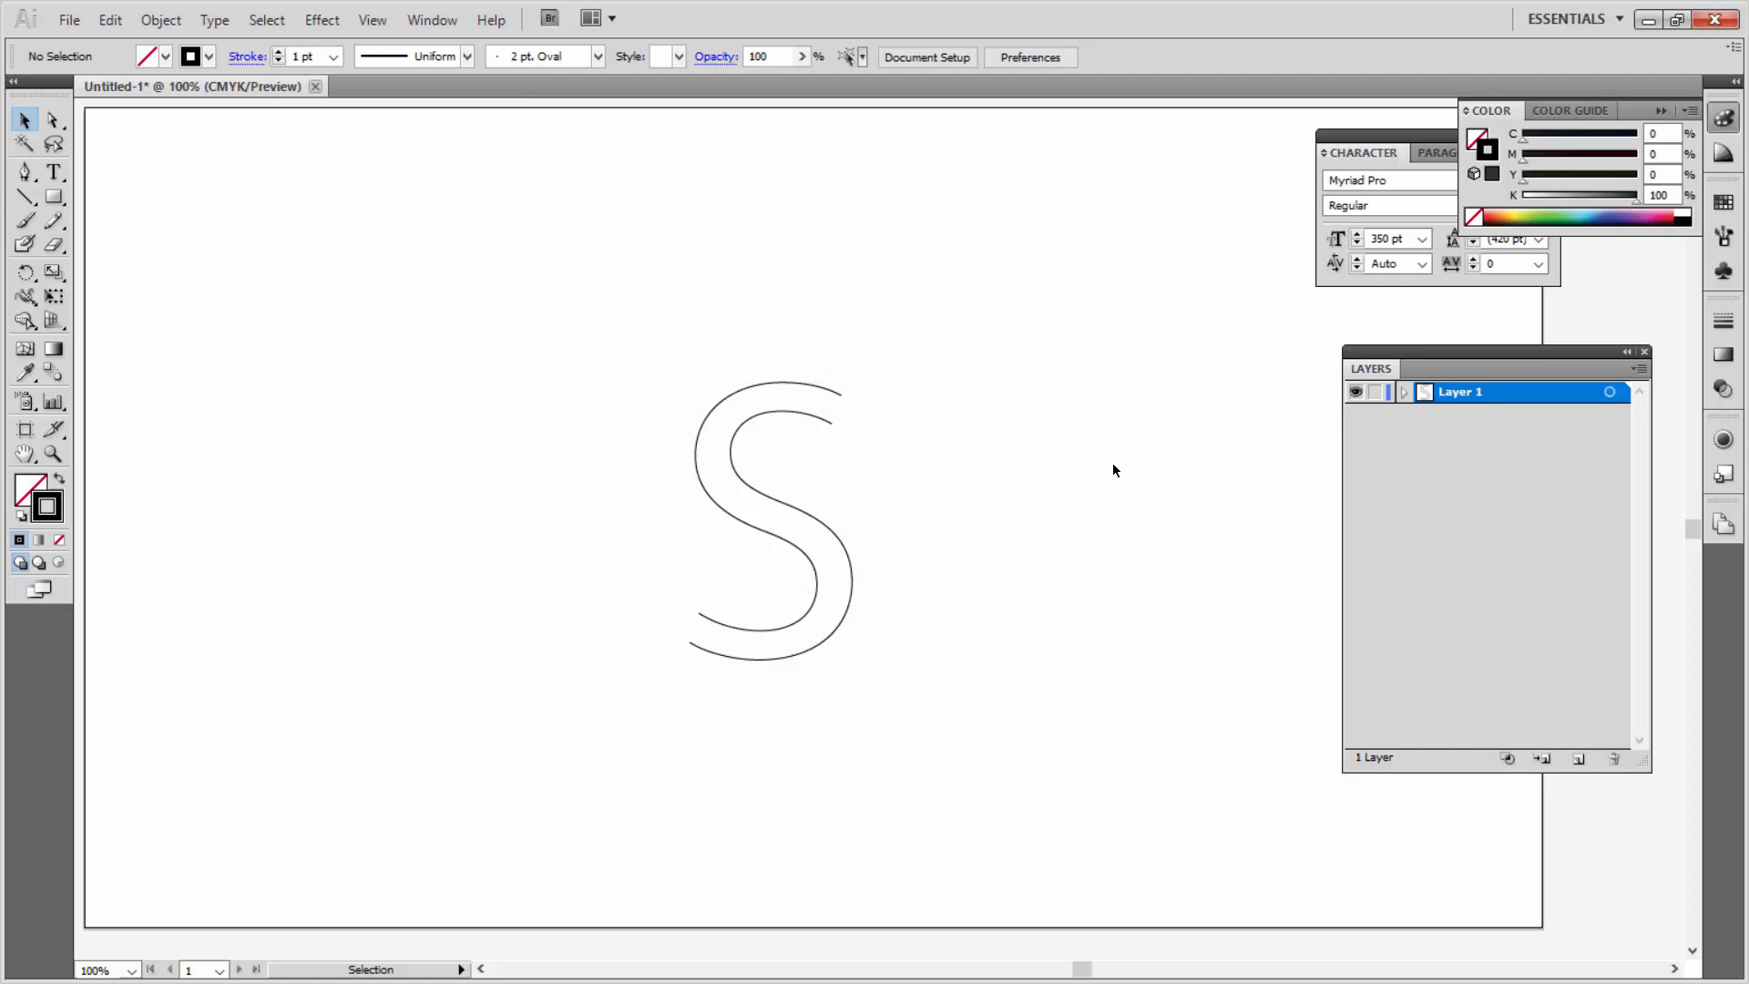
Step: Set the blend options to Specified Steps spacing with 1 step
left_click(163, 20)
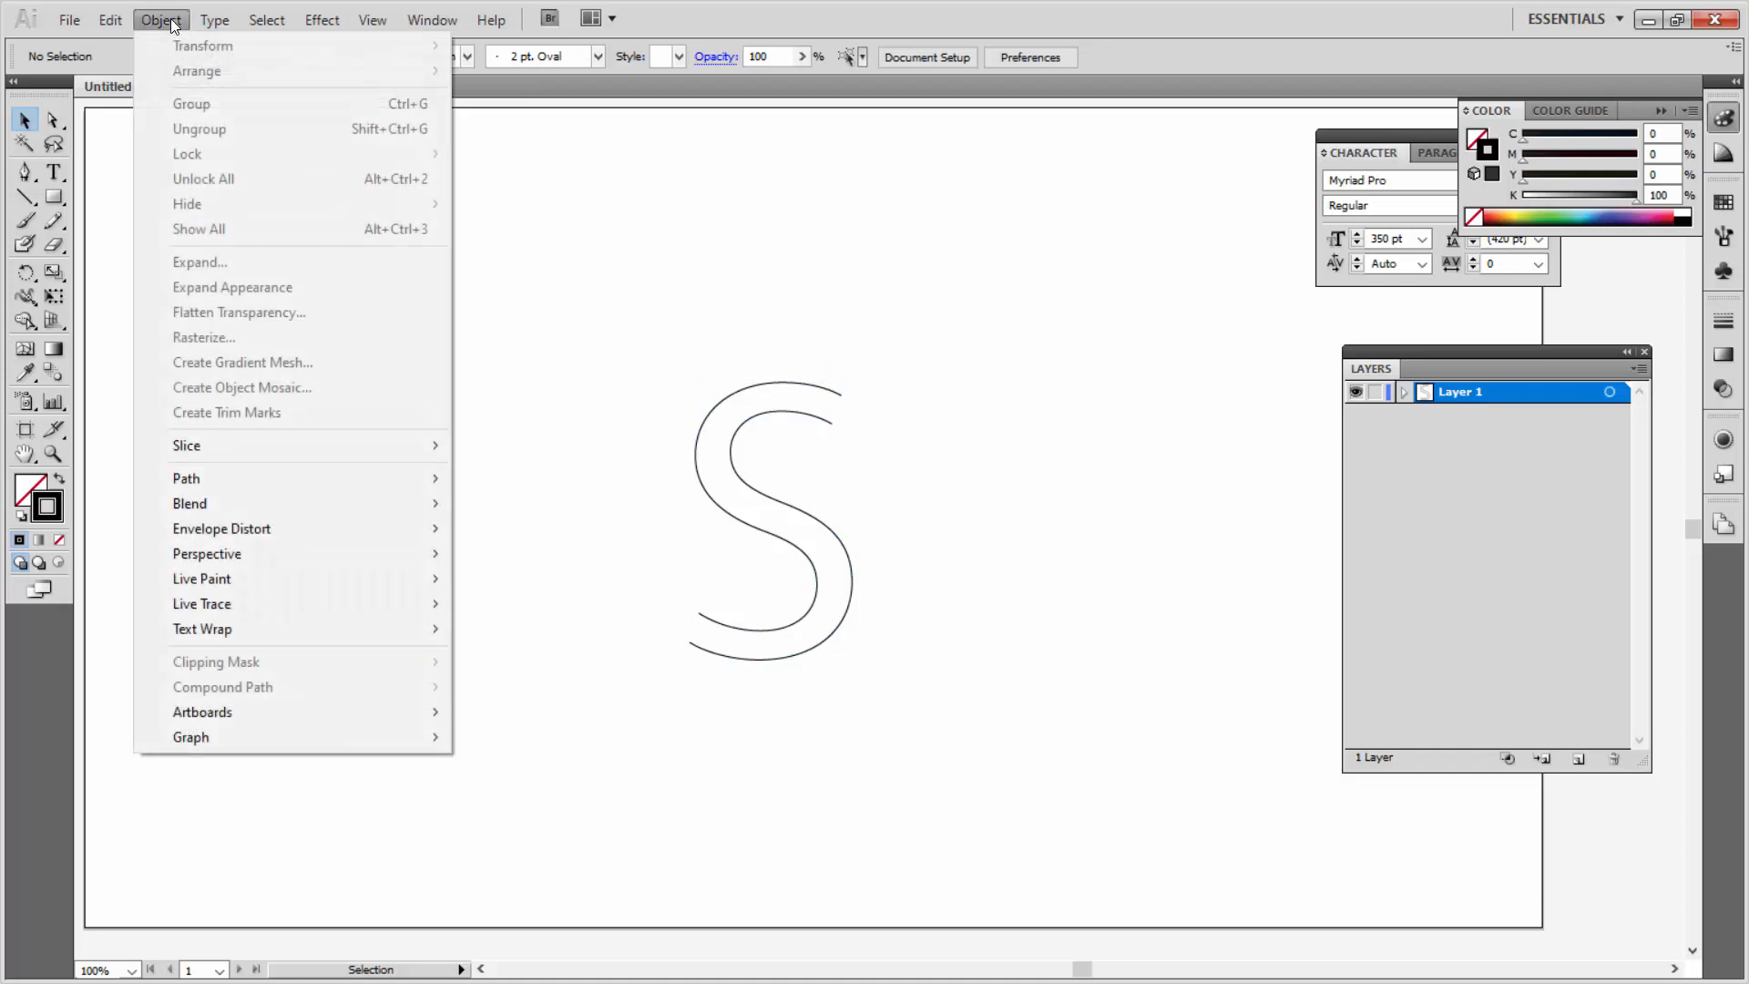
mouse_move(288, 504)
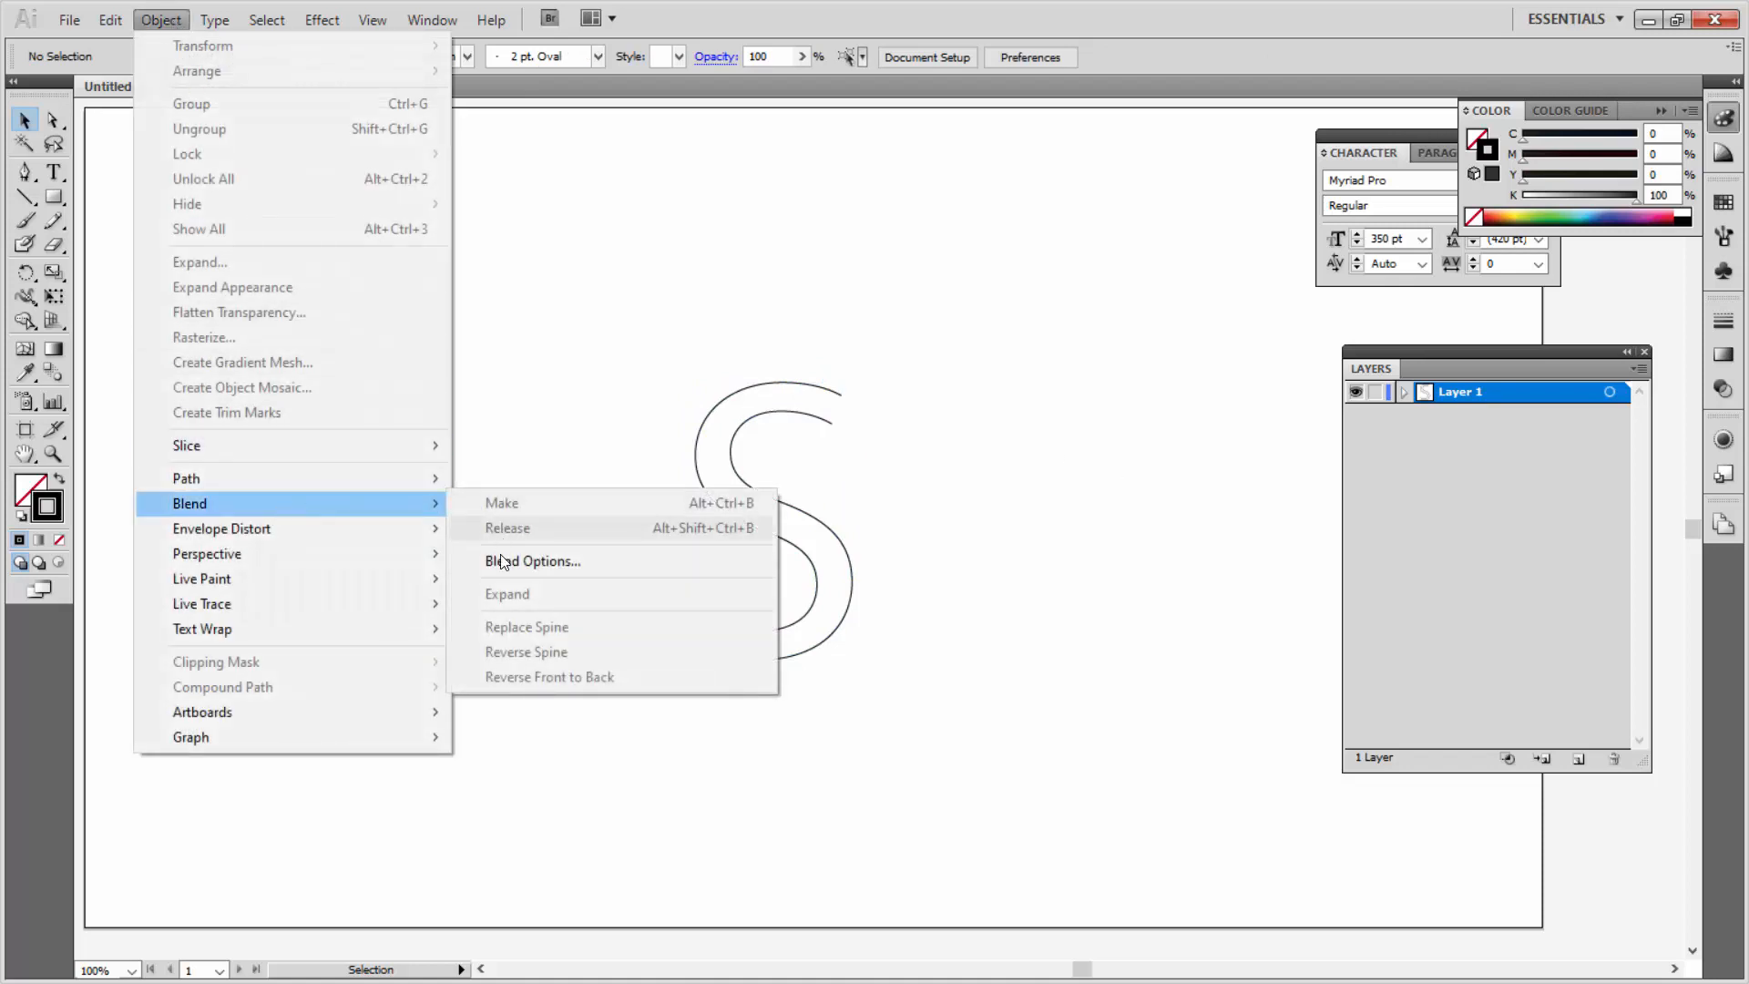
left_click(505, 558)
left_click(812, 460)
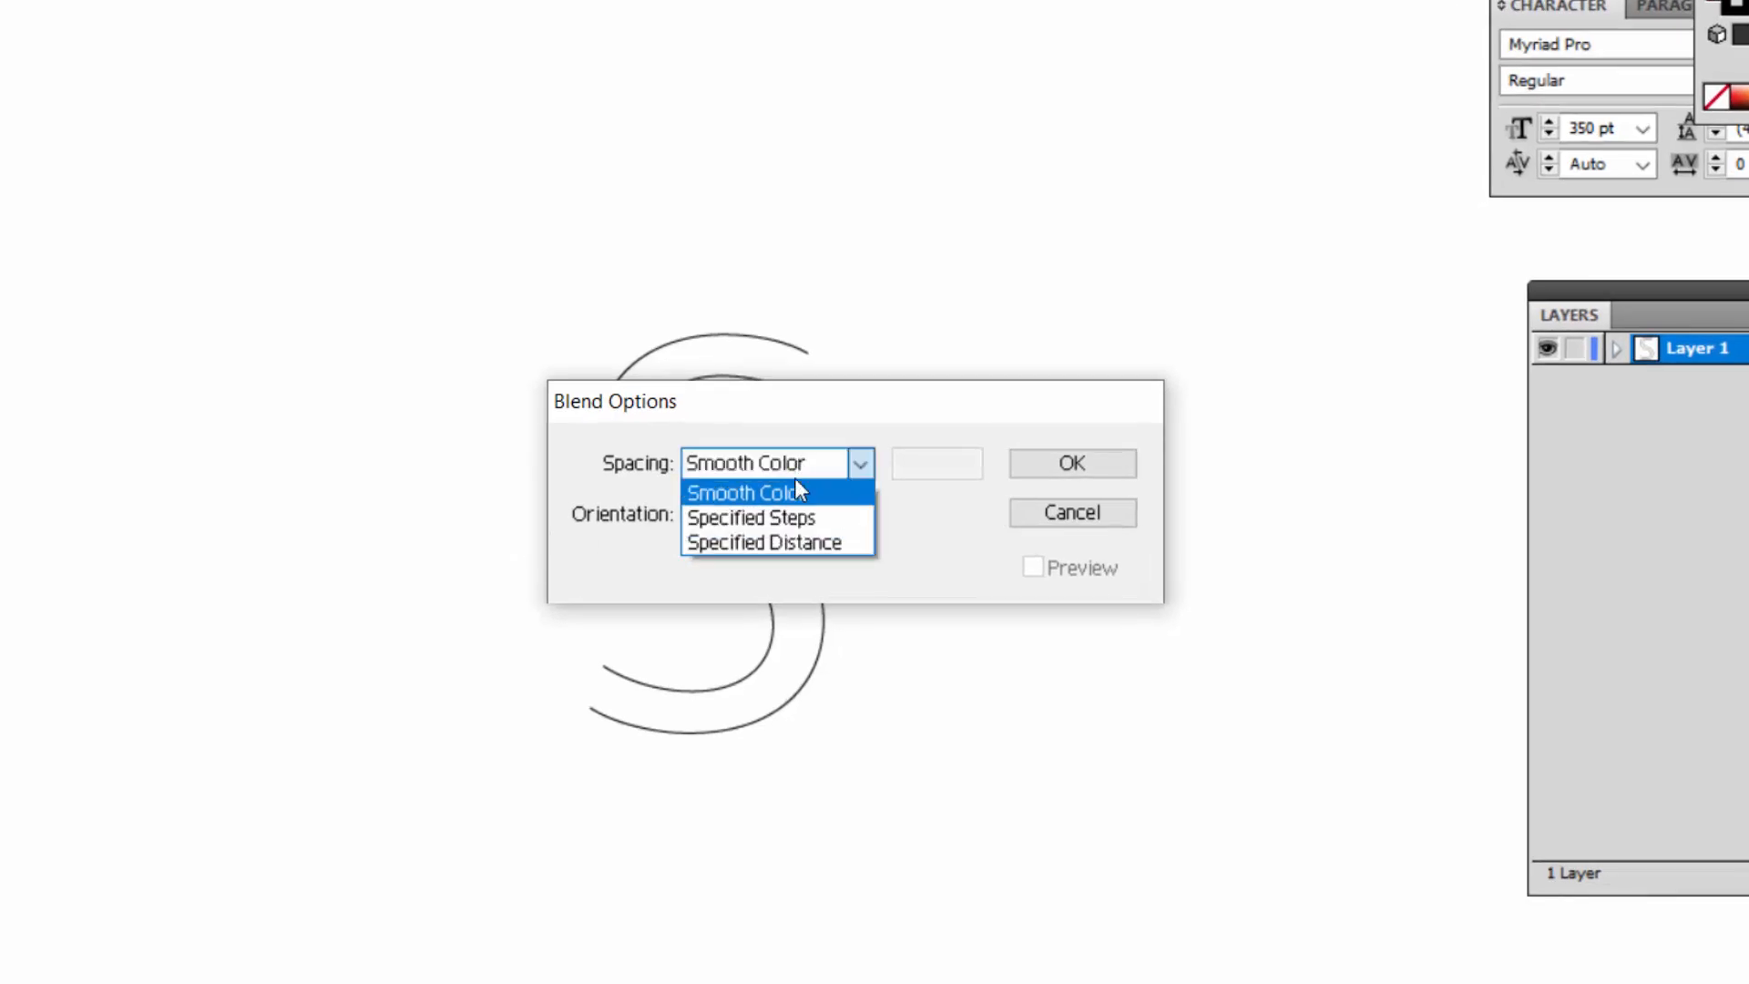
left_click(785, 507)
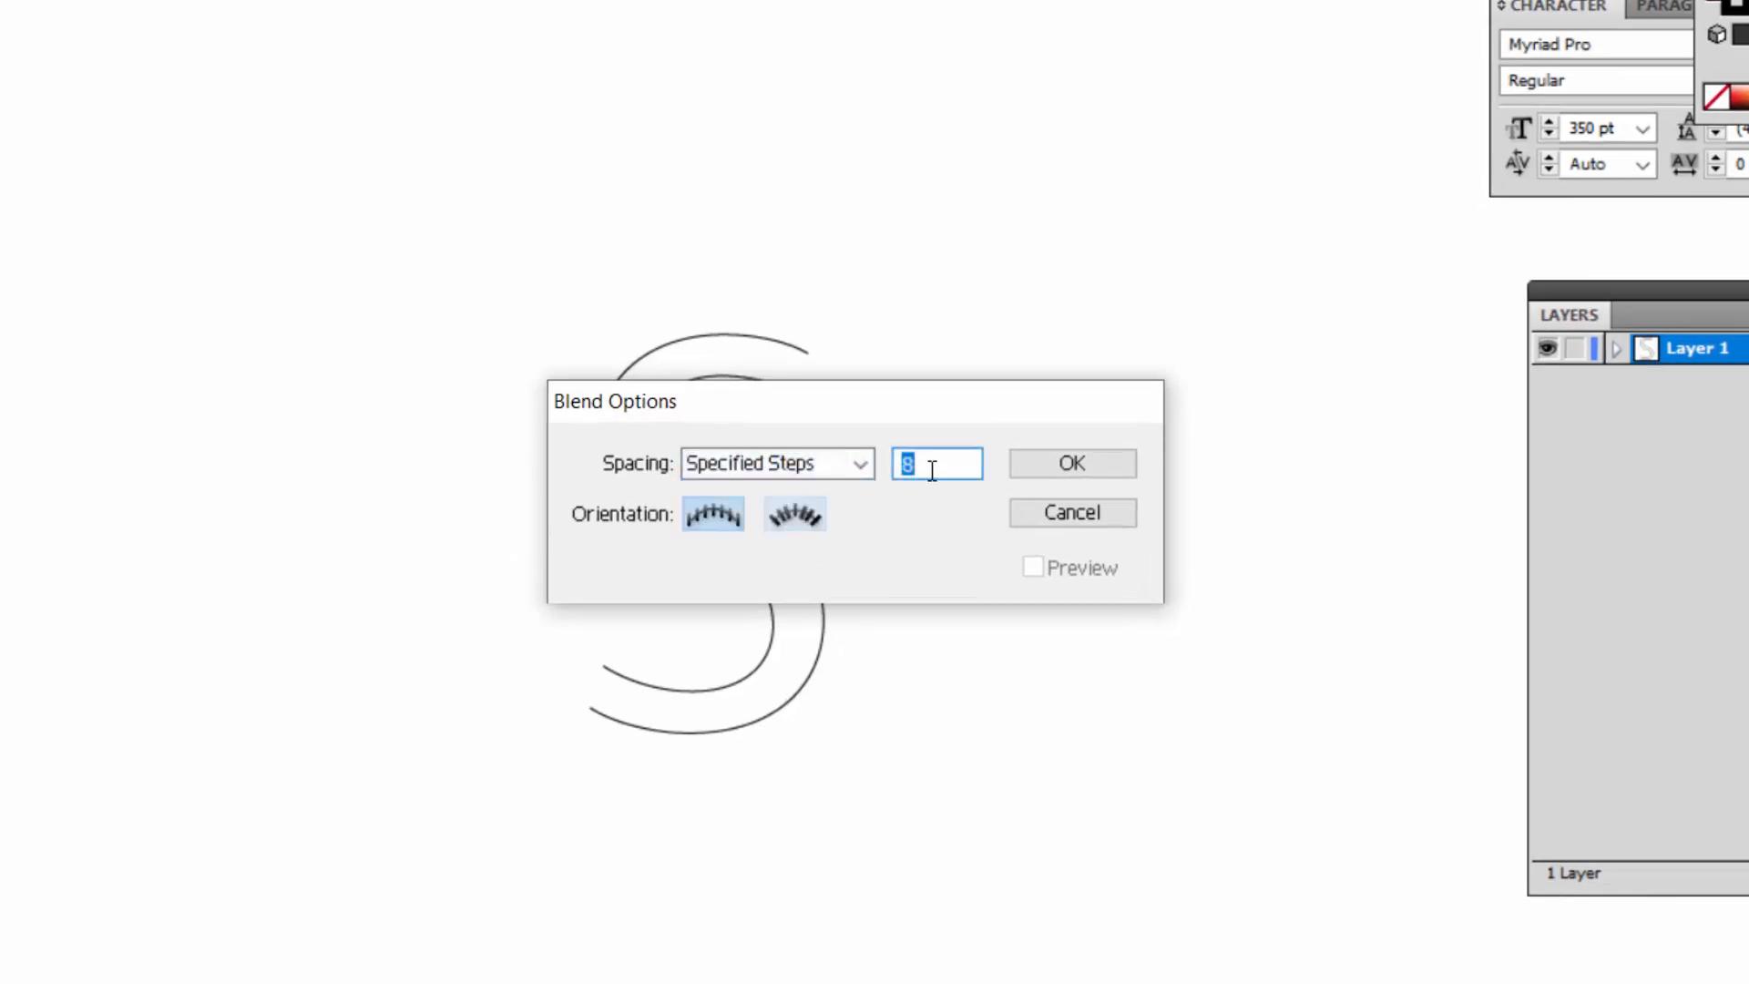
type("1")
left_click(1064, 468)
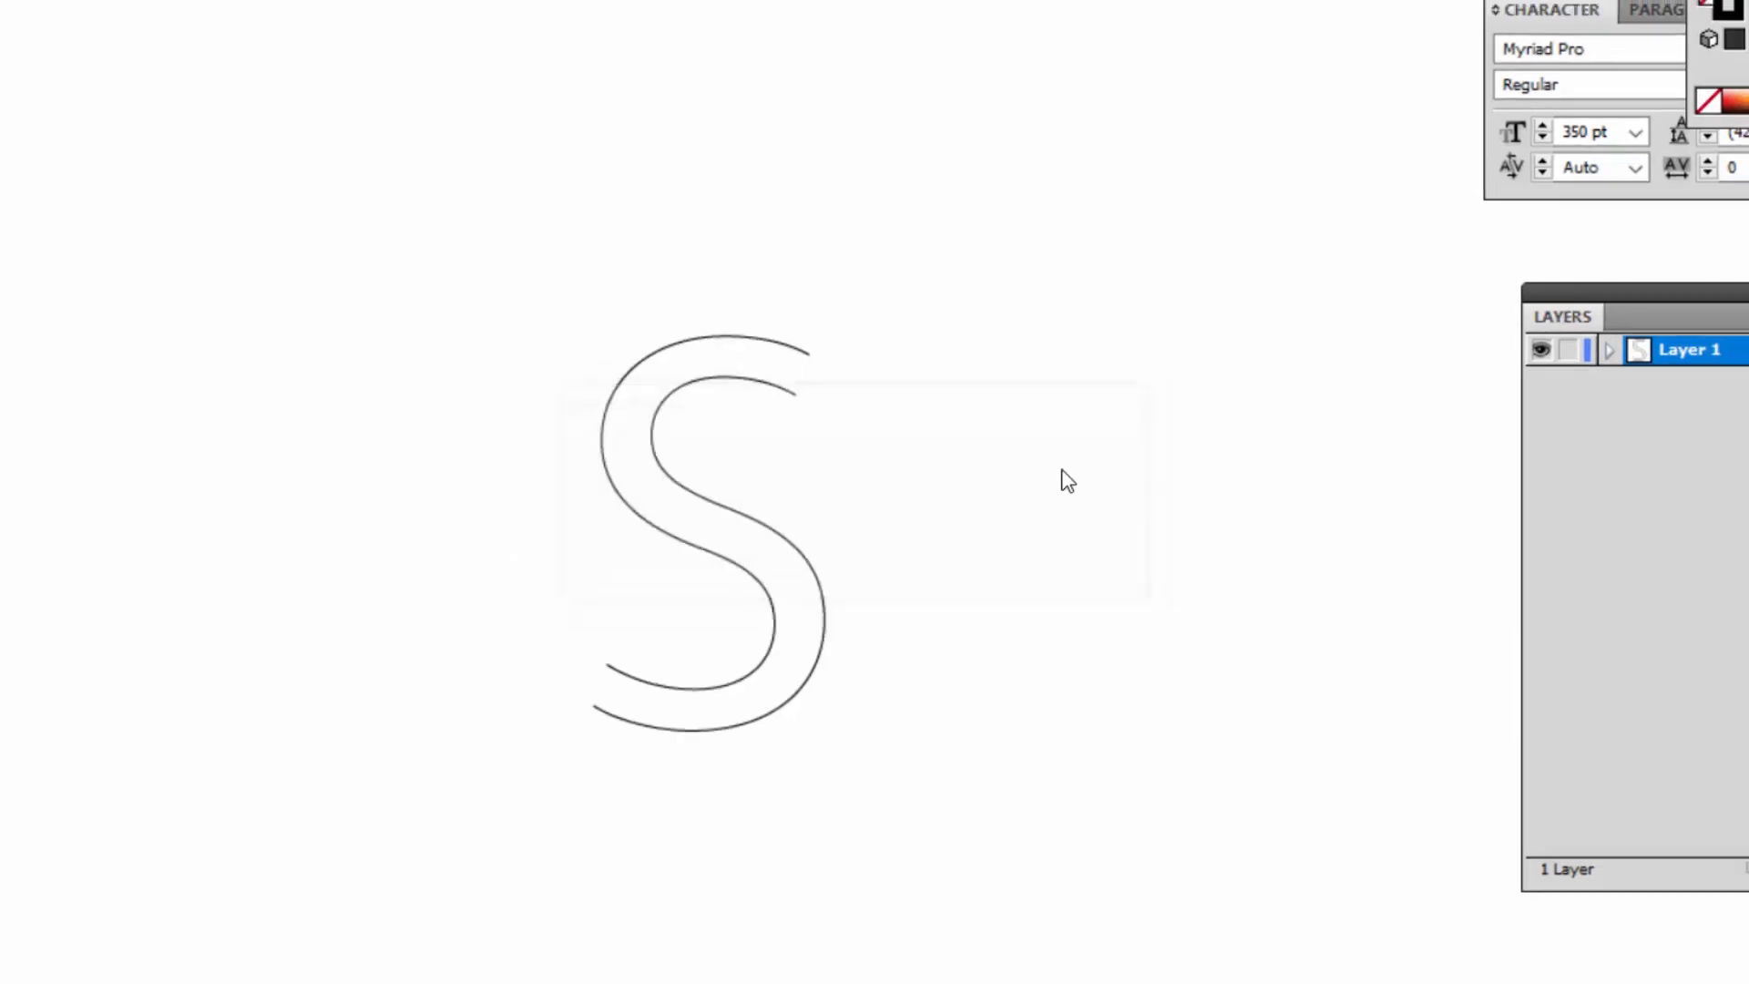
Step: Select both S curves and make a blend between them to generate a centre line
left_click_drag(444, 261, 788, 415)
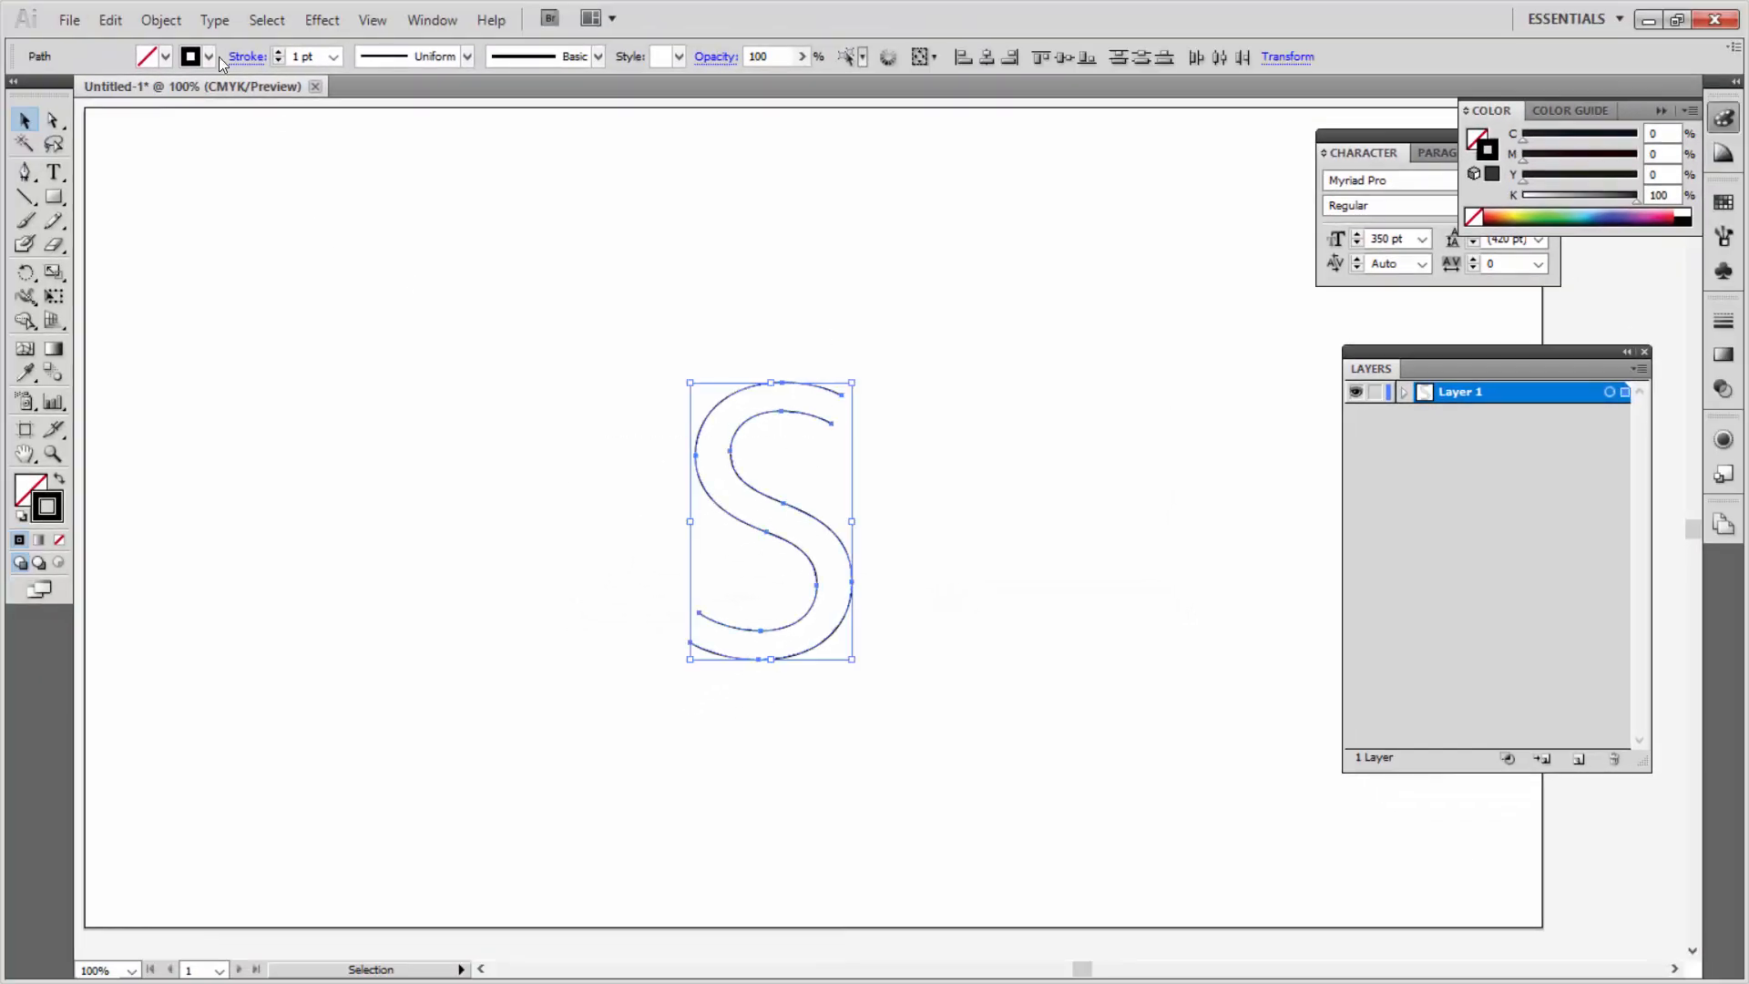
left_click(161, 19)
mouse_move(273, 503)
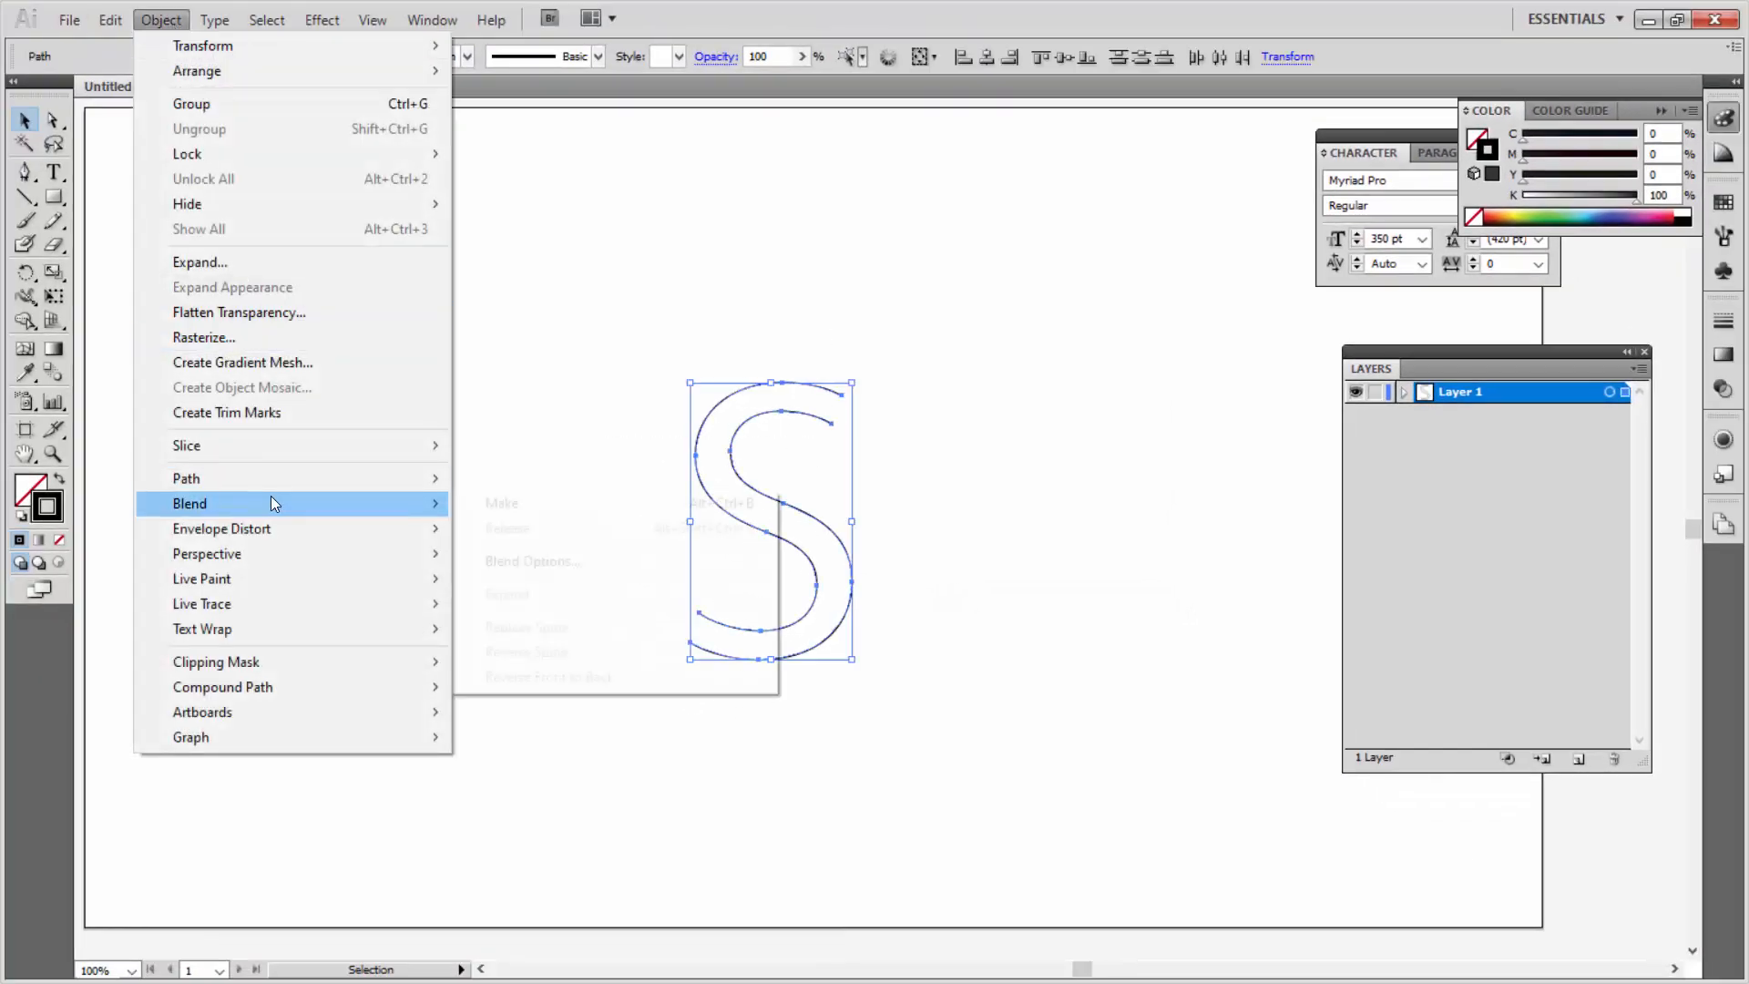
left_click(490, 499)
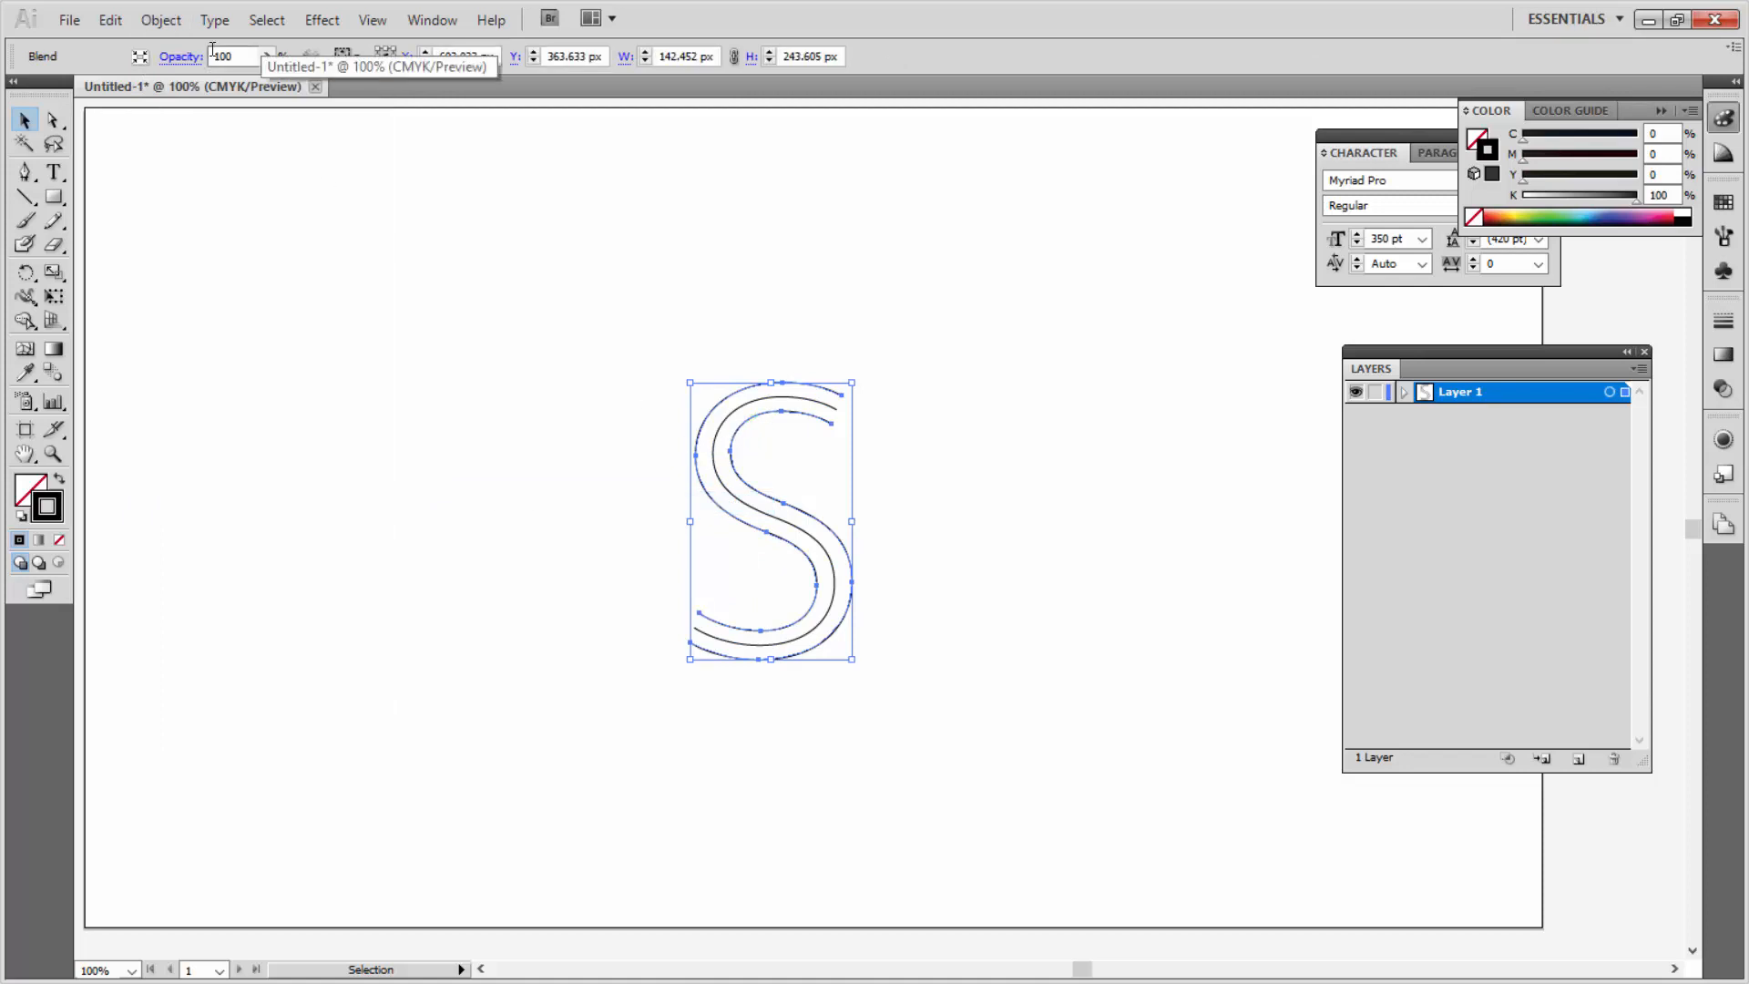
Step: Expand the S blend with Object, Fill and Stroke enabled, and ungroup it into individual paths
left_click(162, 20)
left_click(210, 262)
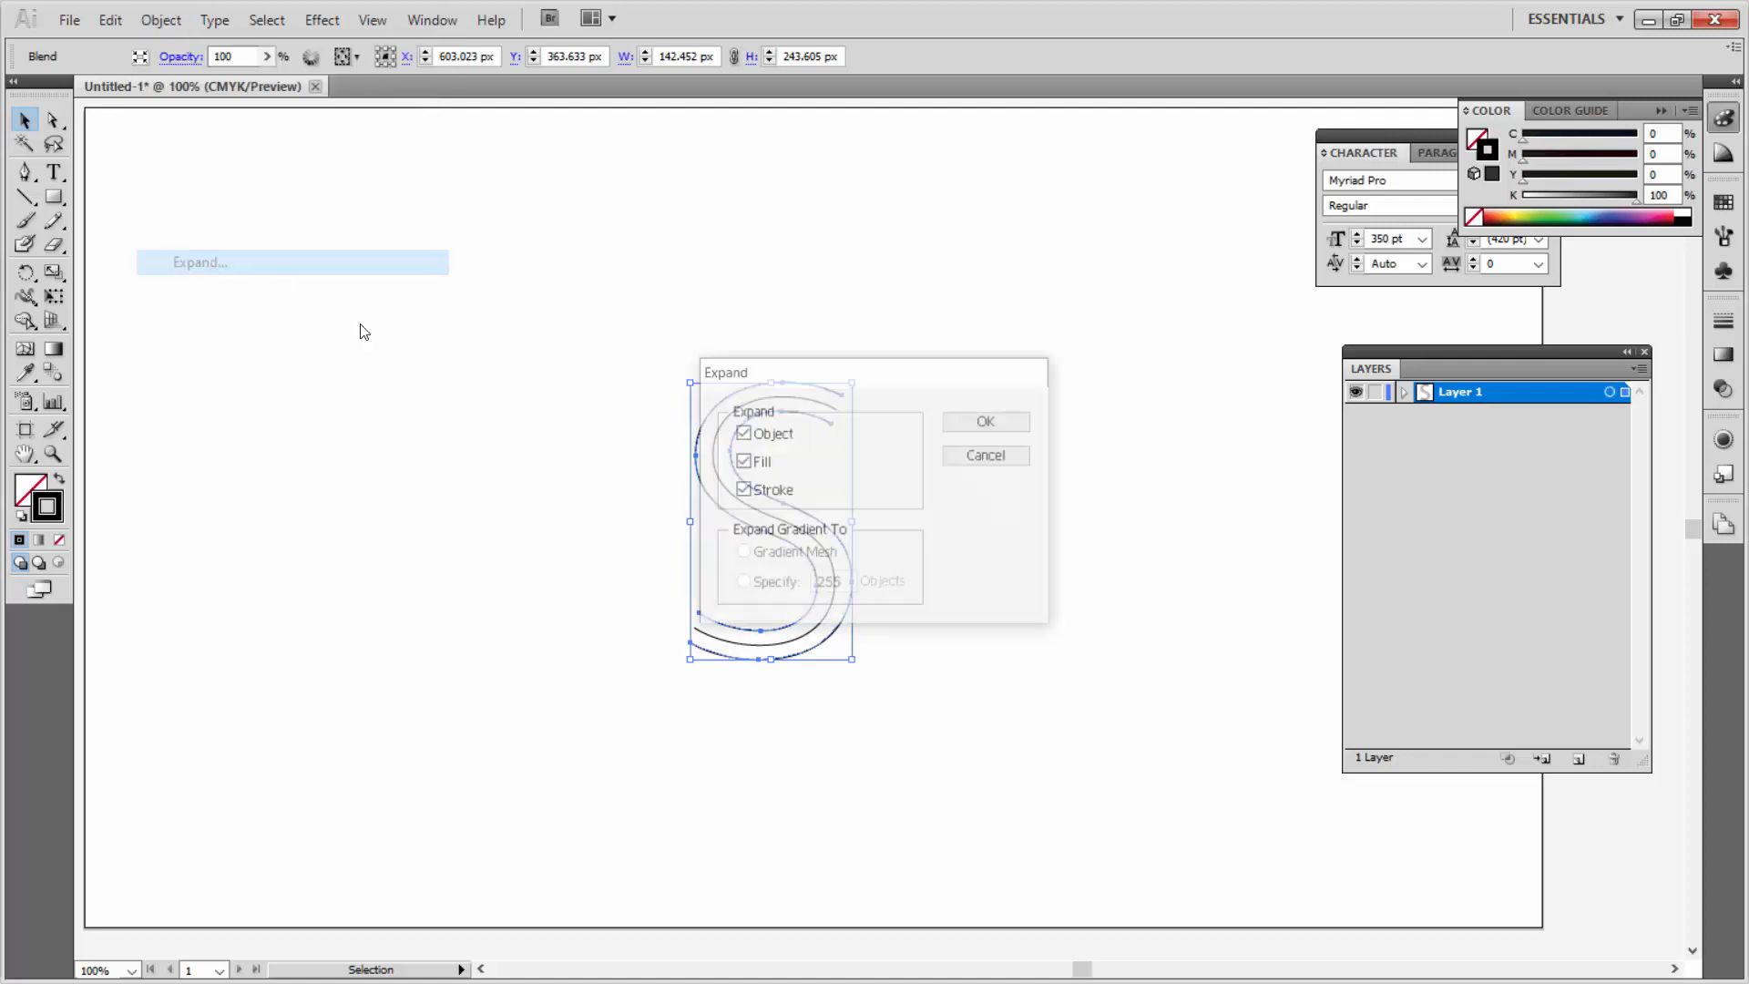
left_click(992, 425)
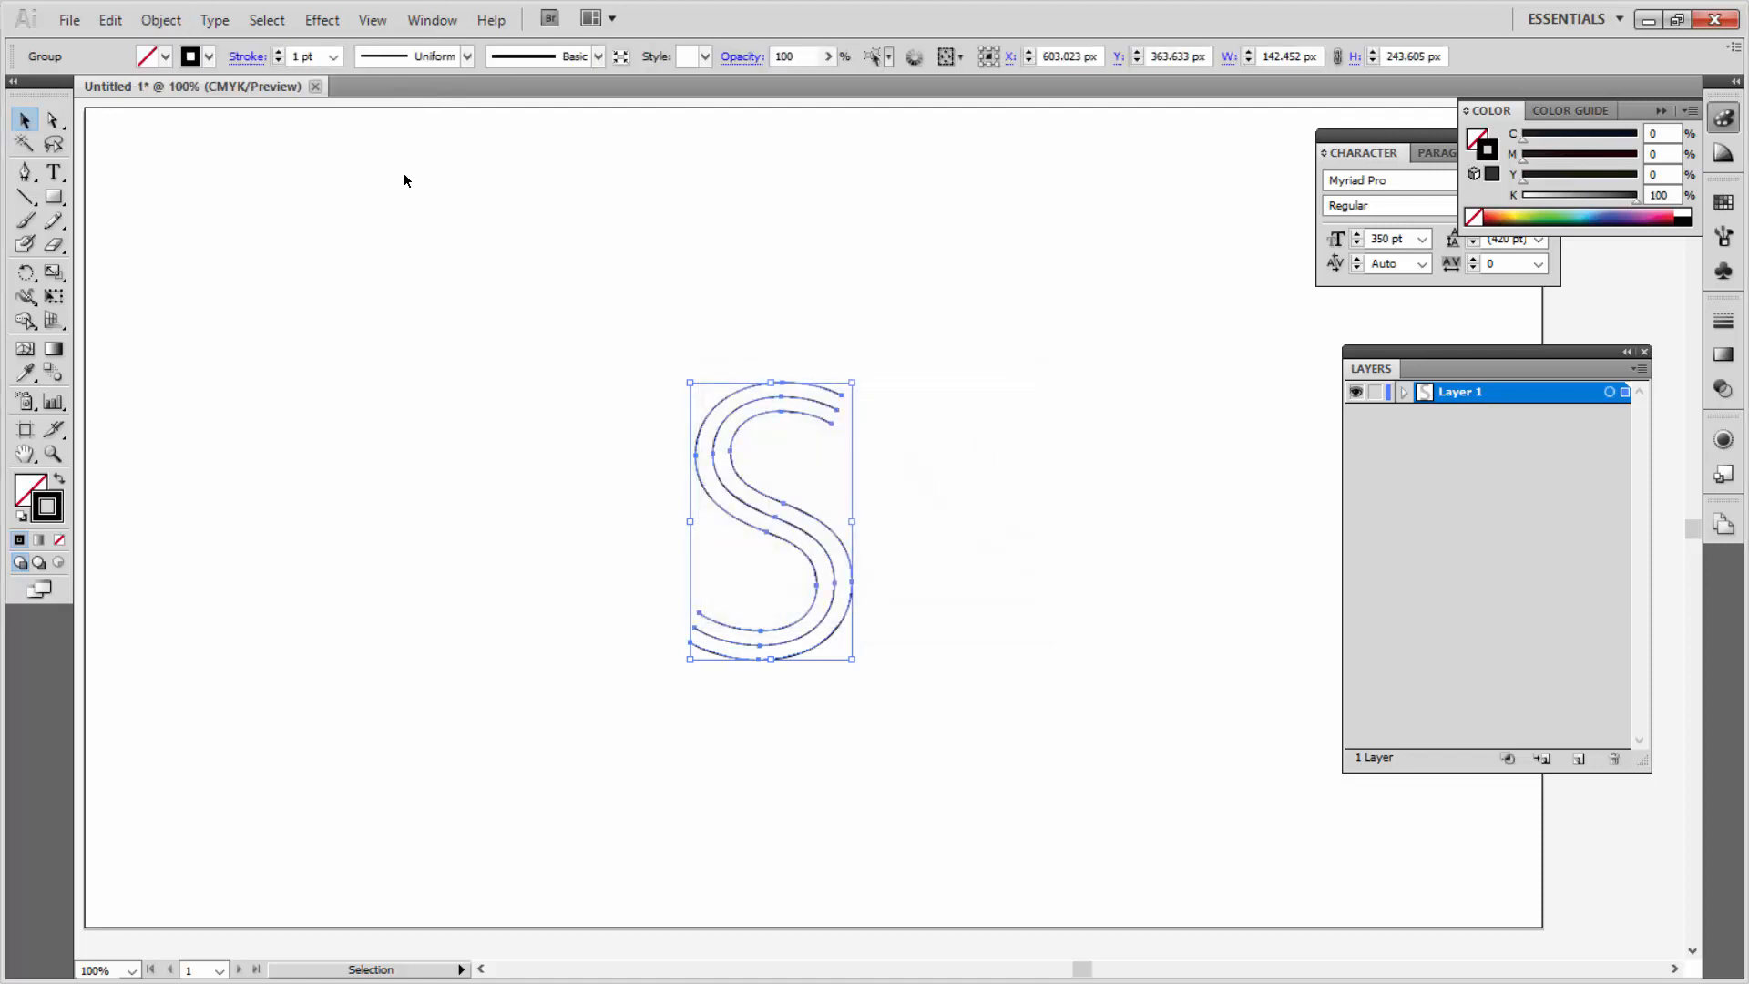
left_click(161, 19)
left_click(199, 129)
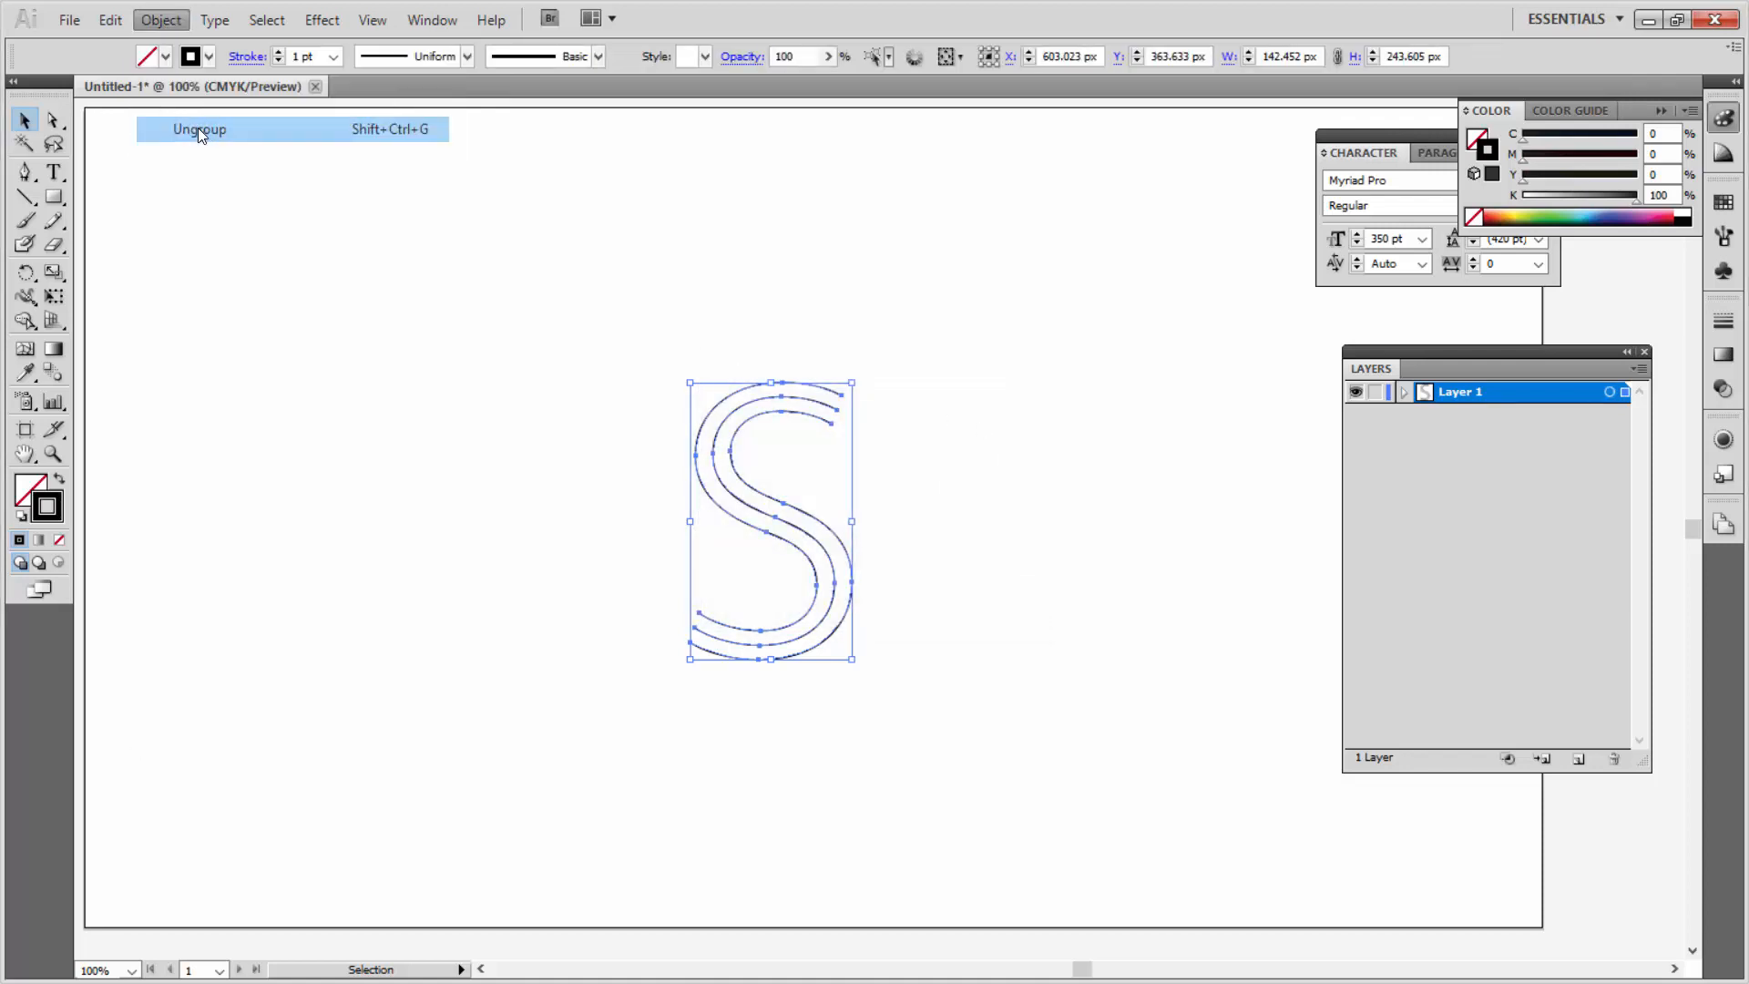
left_click(838, 339)
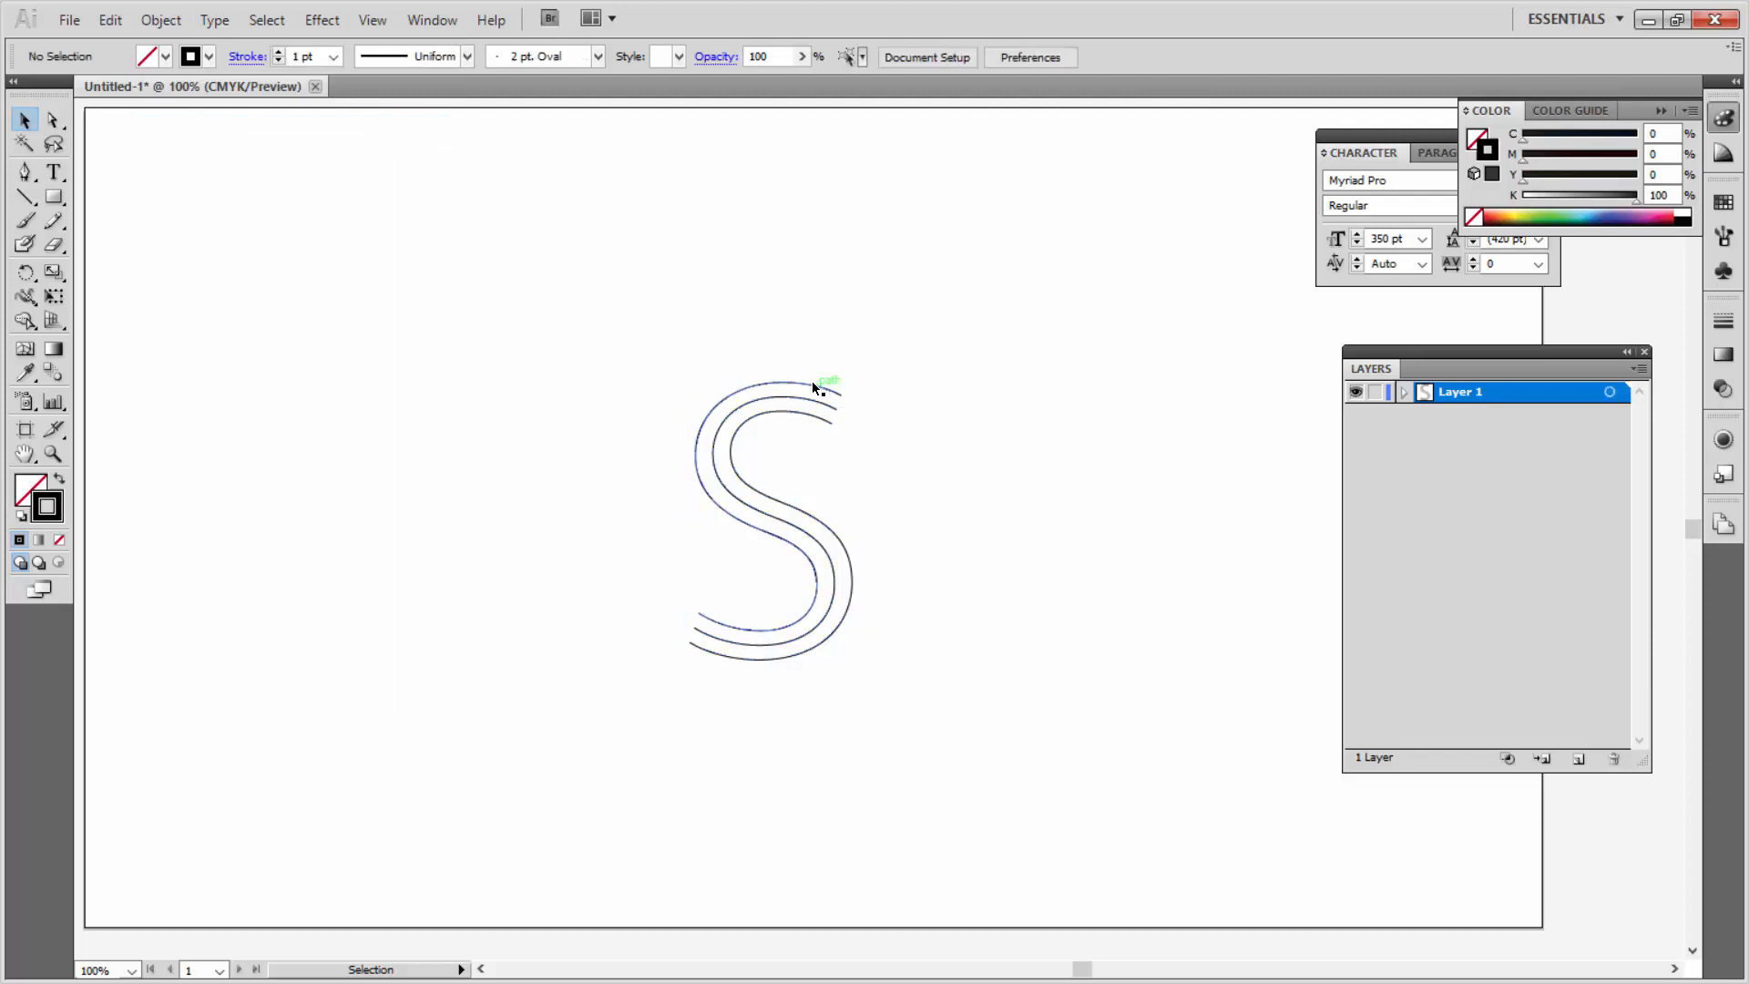
Step: Delete the two original curves on either side of the S, keeping only the centre line
left_click(810, 381)
key("Delete")
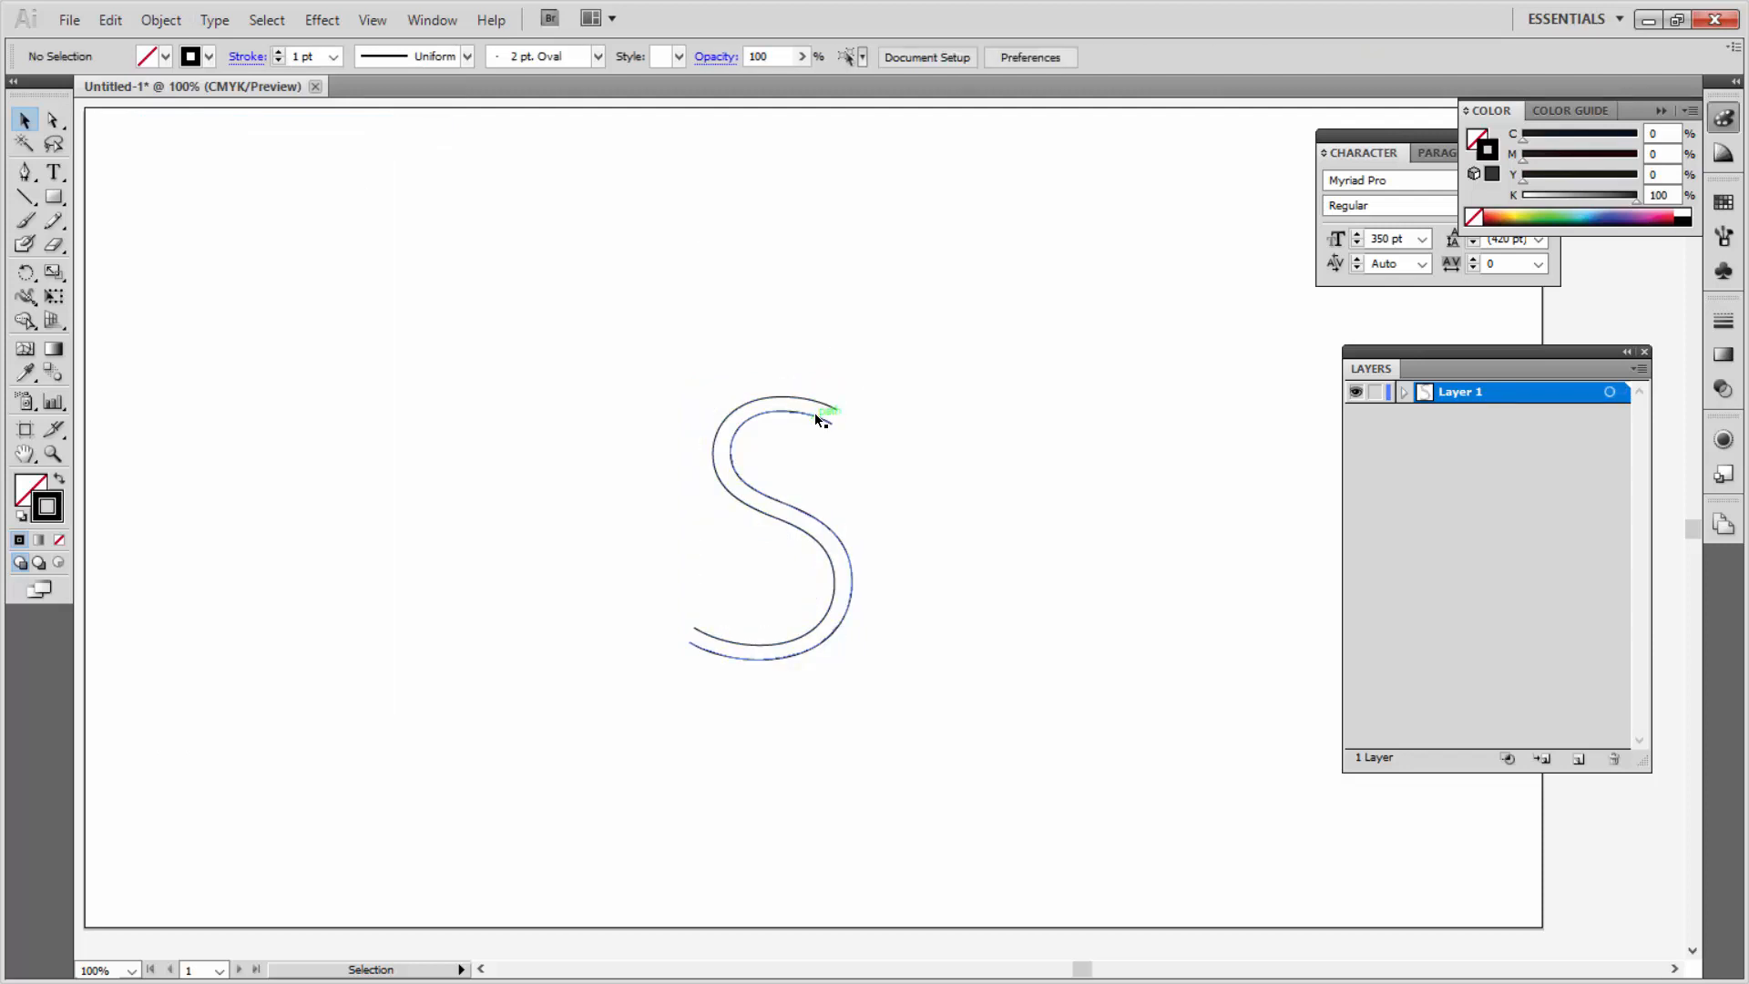
left_click(814, 412)
key("Delete")
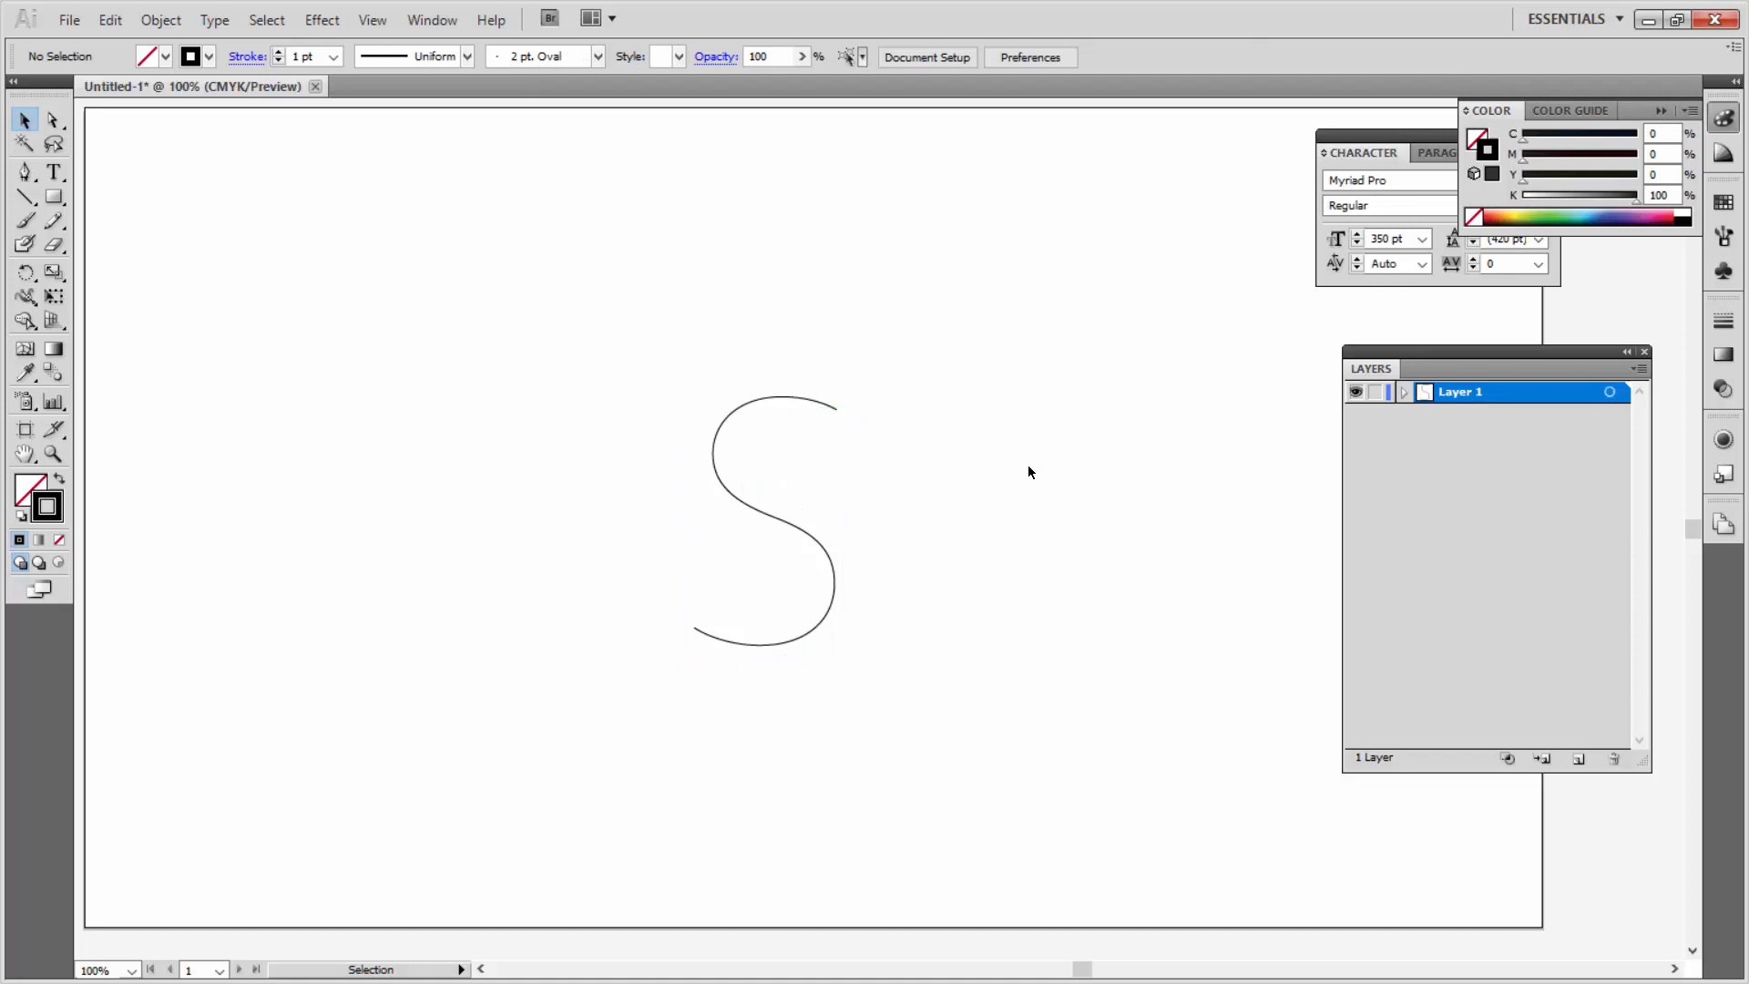
Step: Copy the S centre path, switch to After Effects, and paste it into a new pen-path shape layer in Comp 2
left_click(809, 411)
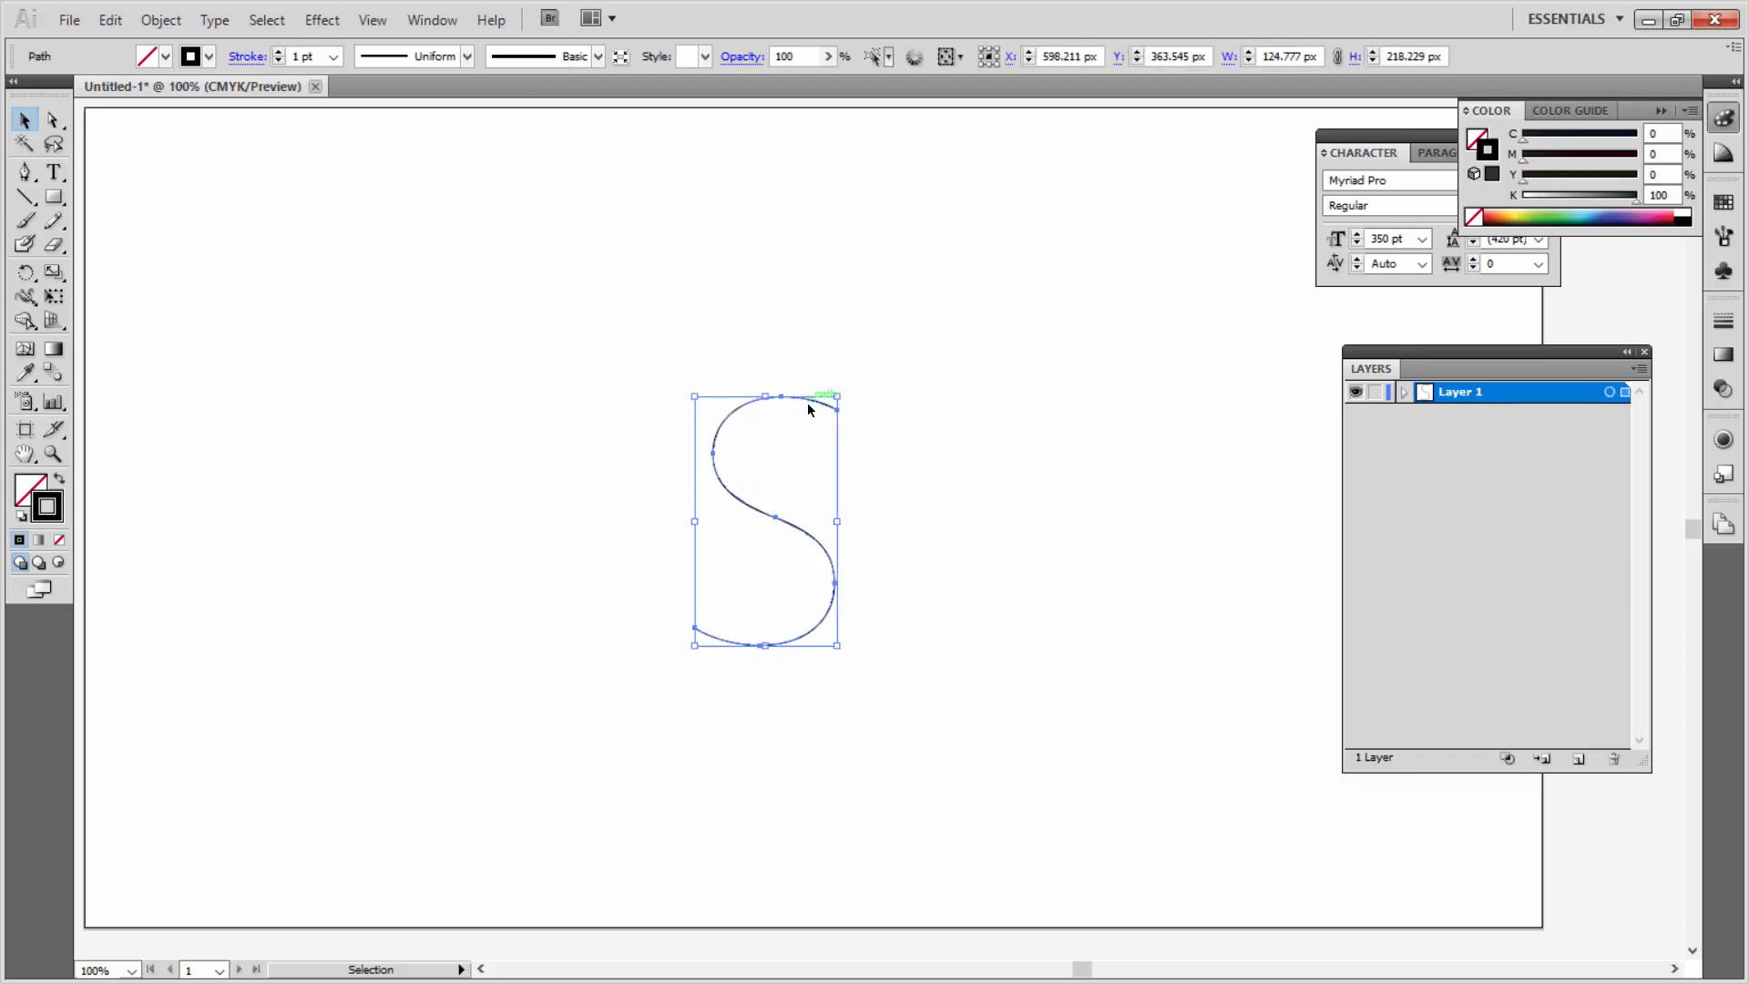
key("a")
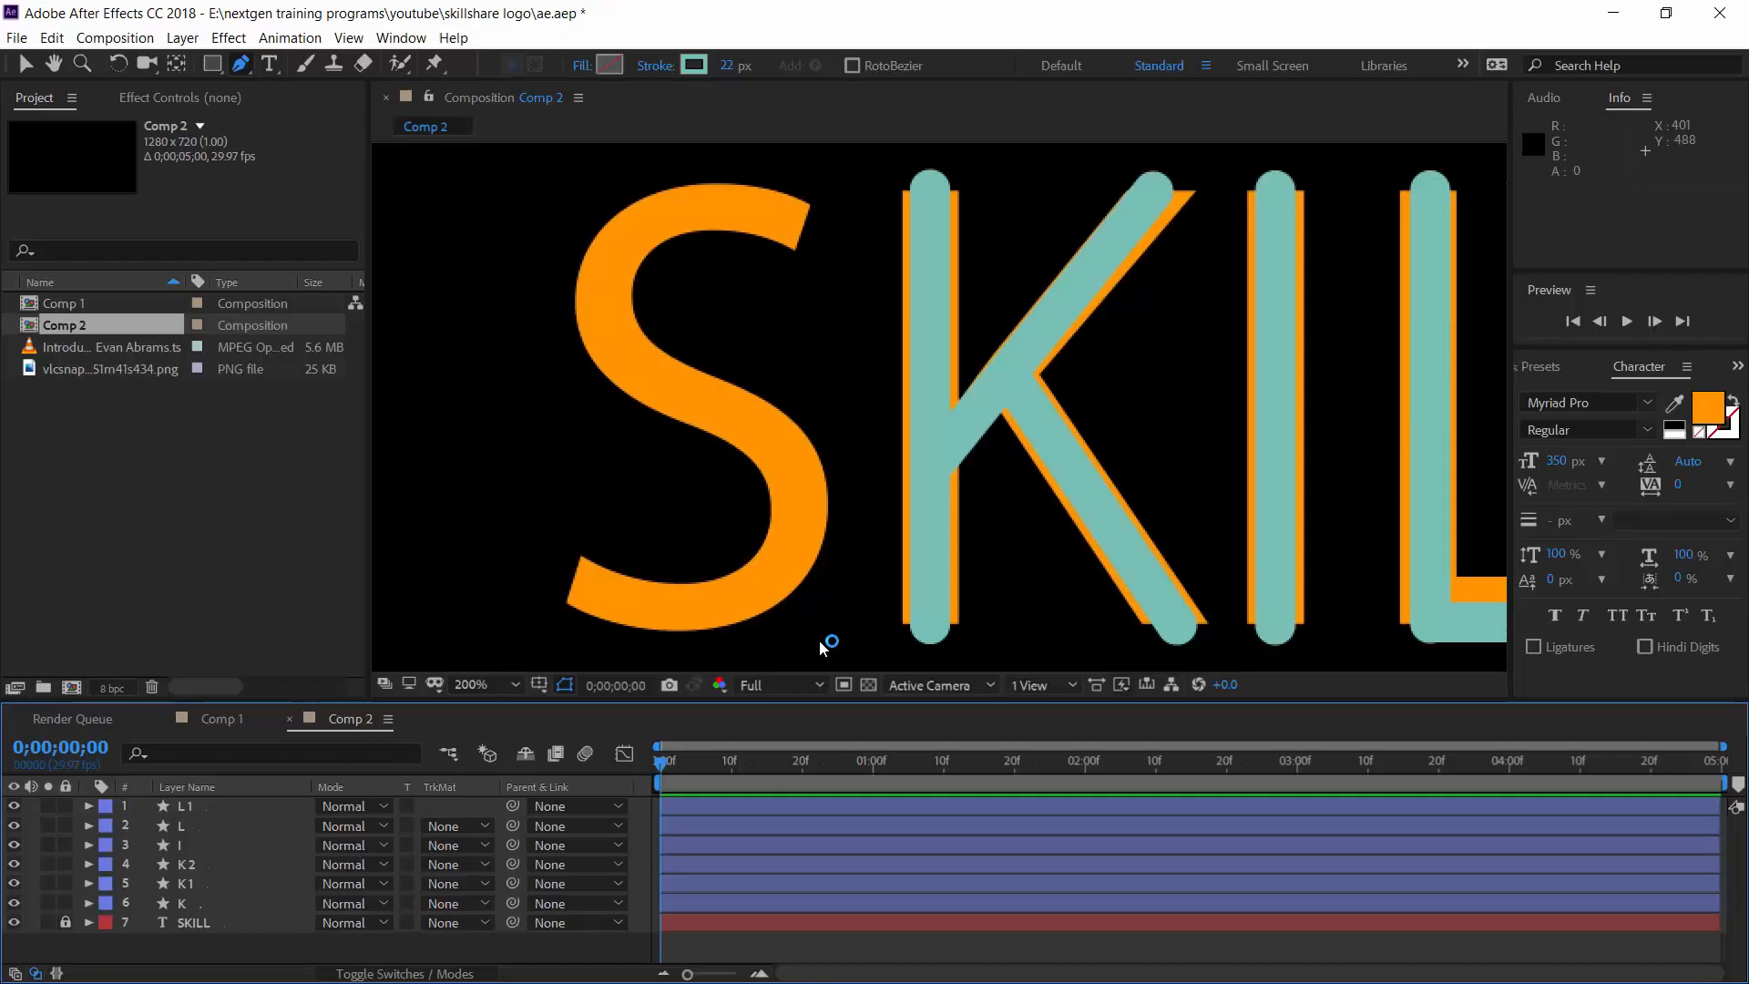
left_click(766, 426)
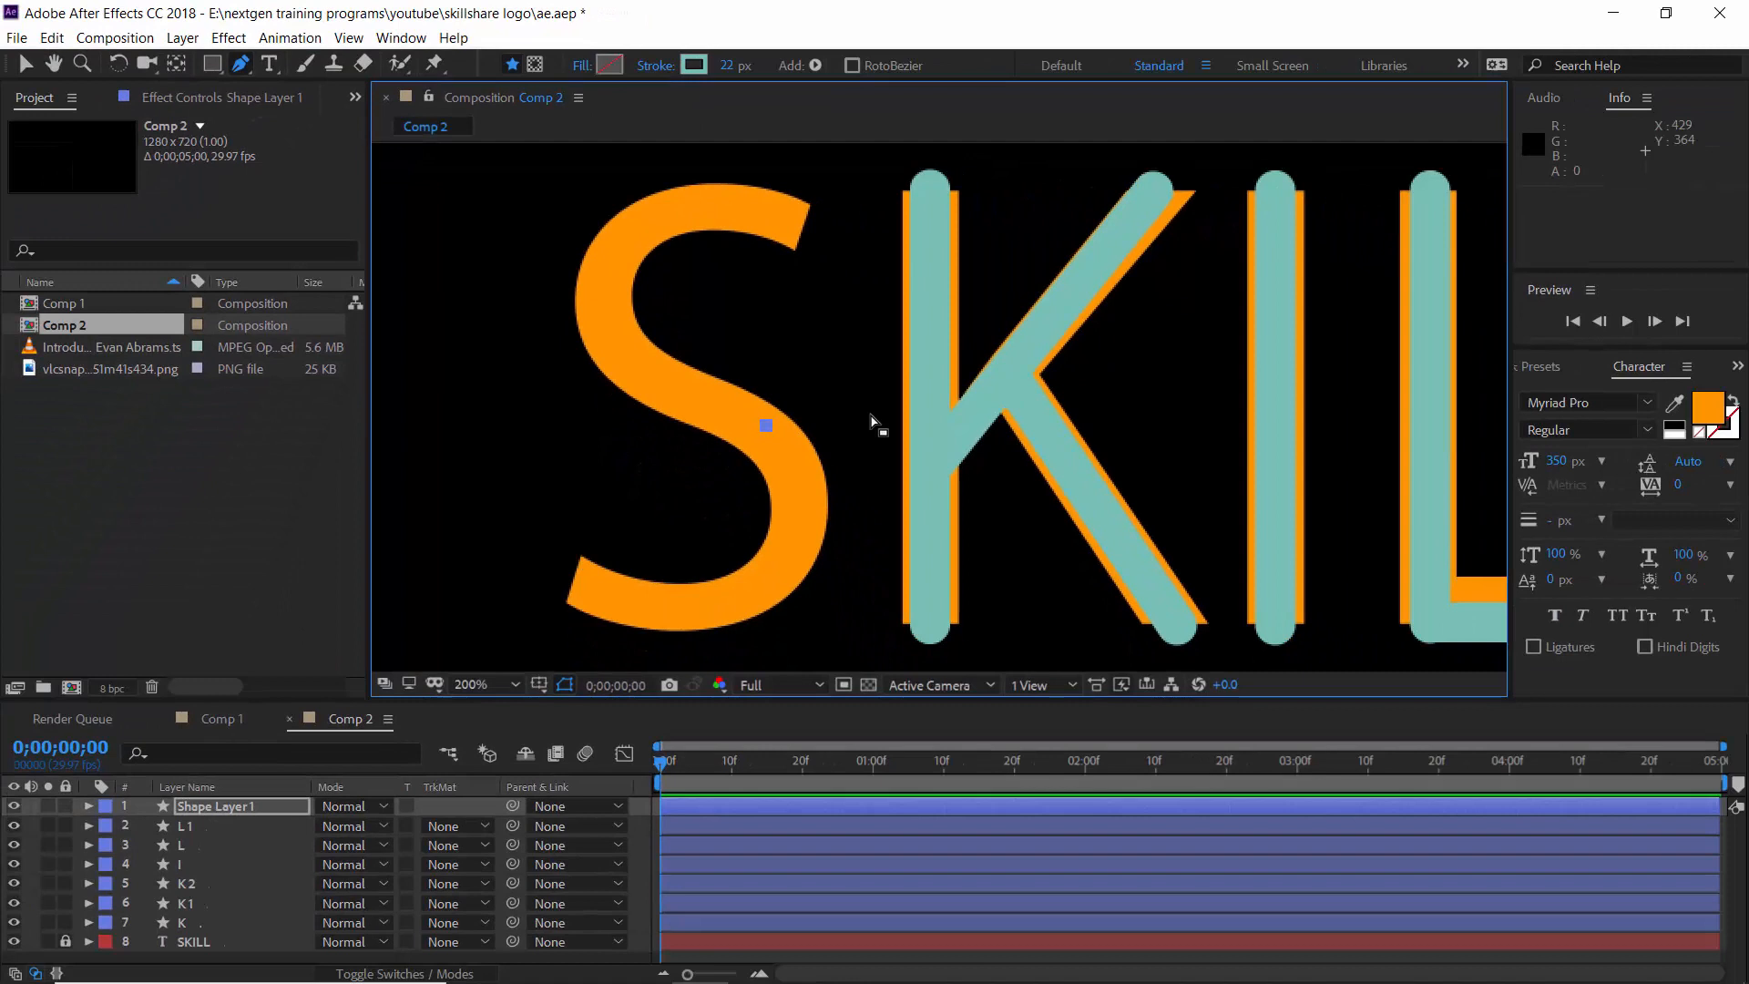
key("ctrl+v")
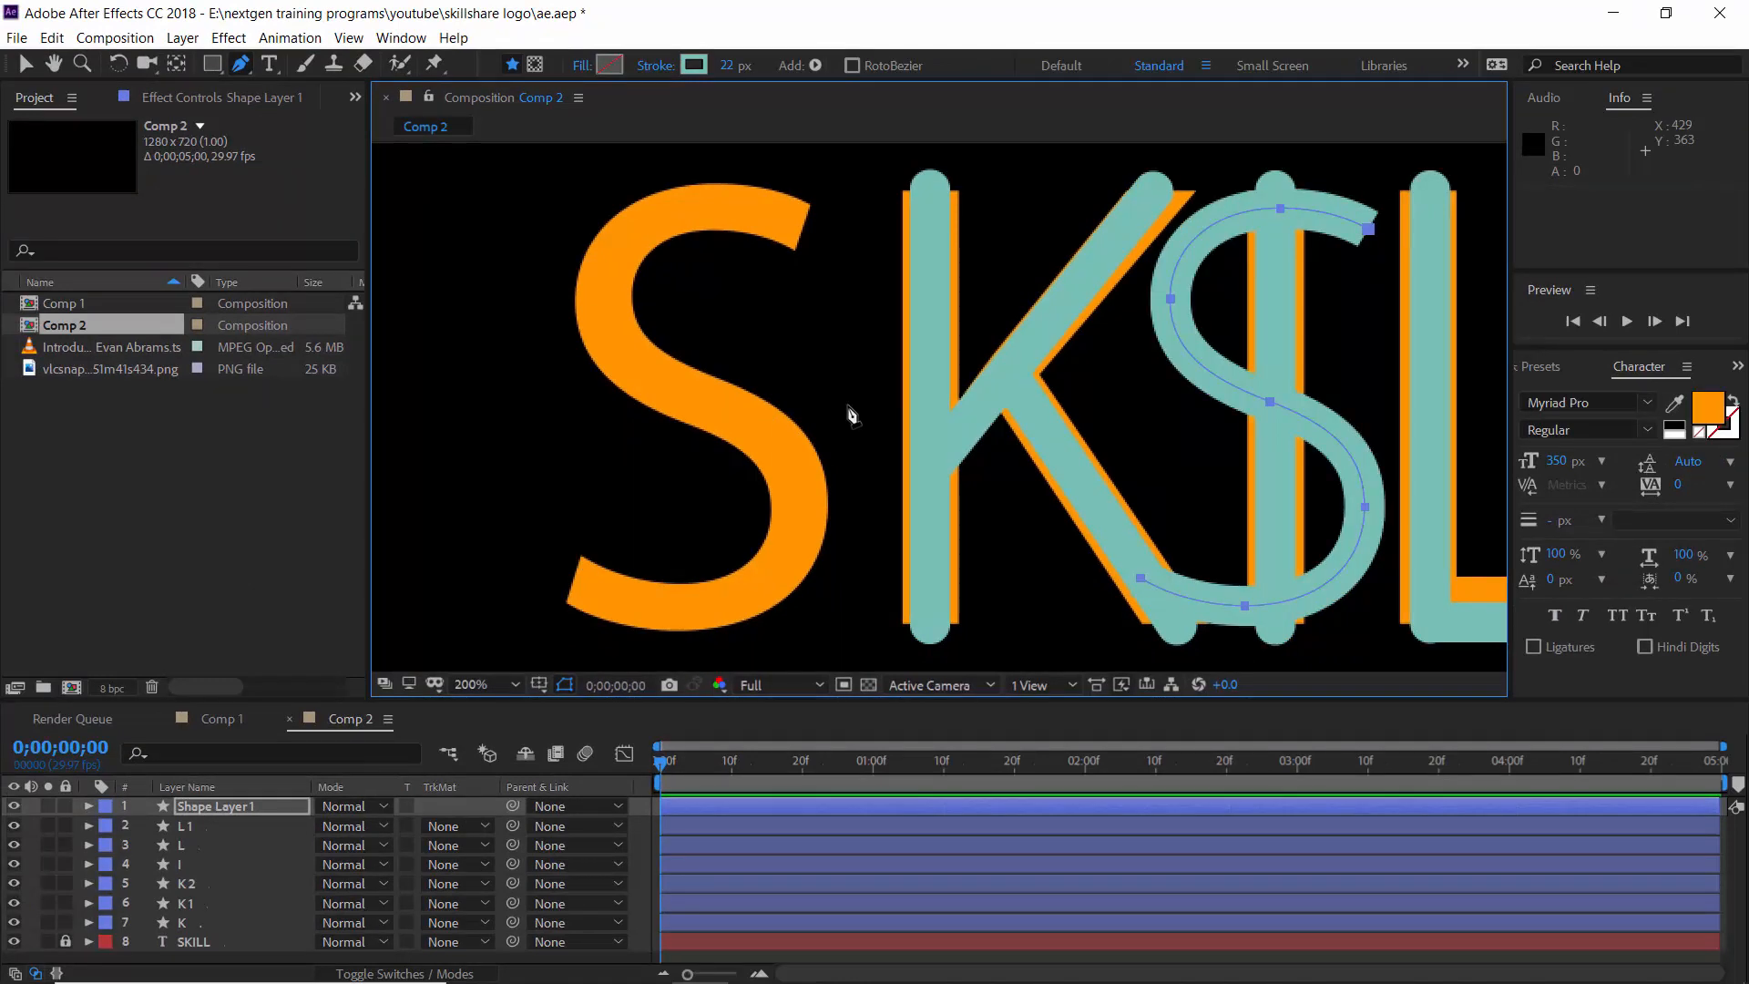
Step: Nudge the whole pasted S path left until it lies over the orange S of the SKILL text
left_click(25, 68)
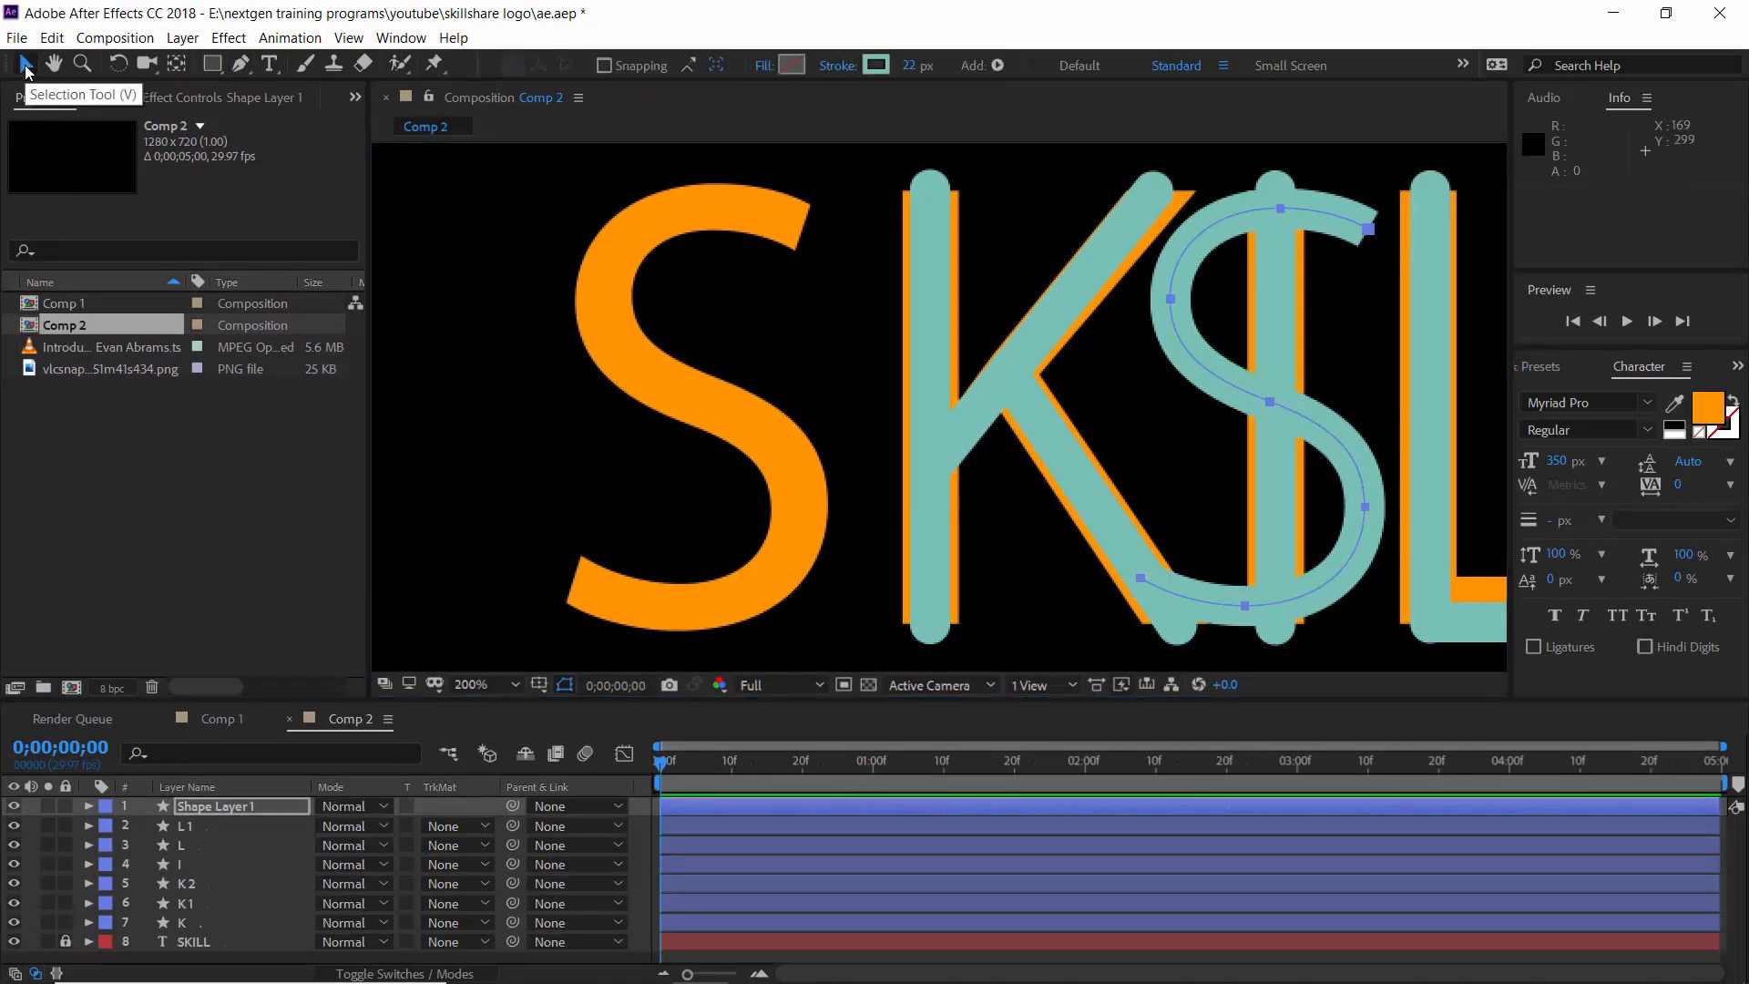
key("shift+Left")
key("shift+Left")
key("shift+Left")
key("shift+Left")
key("shift+Left")
key("shift+Left")
key("shift+Left")
key("shift+Left")
key("shift+Left")
key("shift+Left")
key("shift+Left")
key("shift+Left")
key("shift+Left")
key("shift+Left")
key("shift+Left")
key("shift+Left")
key("shift+Left")
key("shift+Left")
key("shift+Left")
key("shift+Left")
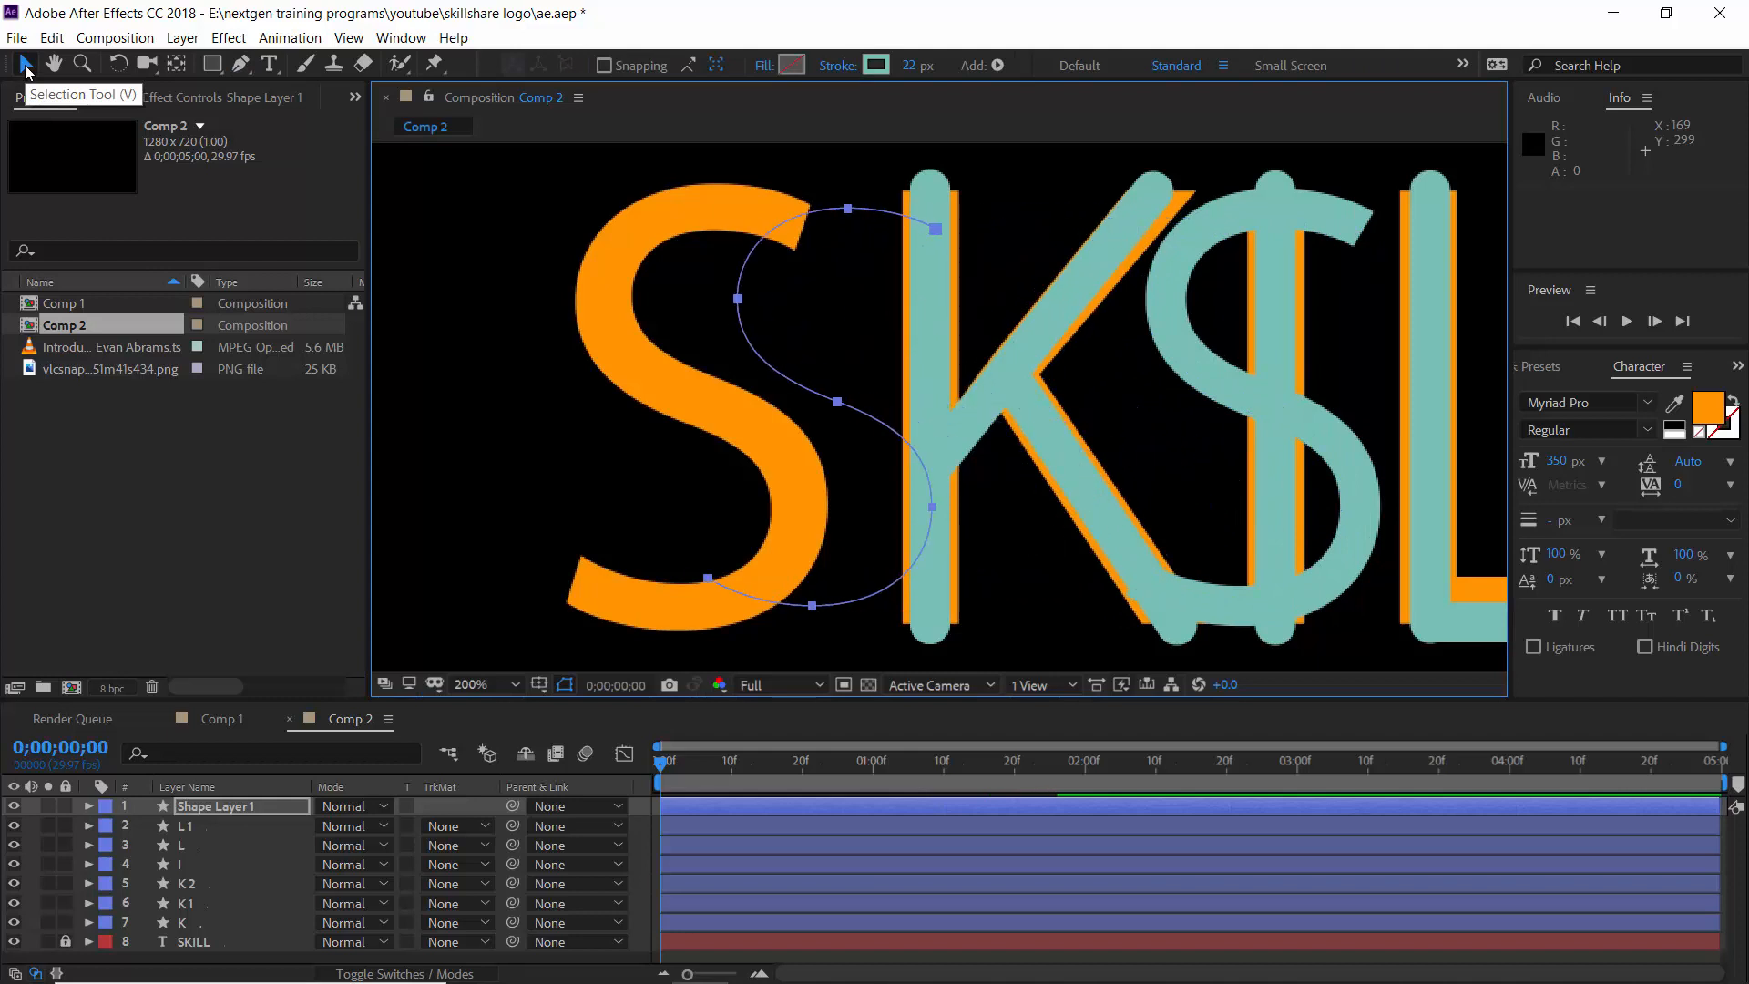
key("shift+Left")
key("shift+Left")
key("shift+Left")
key("shift+Left")
key("shift+Left")
key("shift+Left")
key("shift+Left")
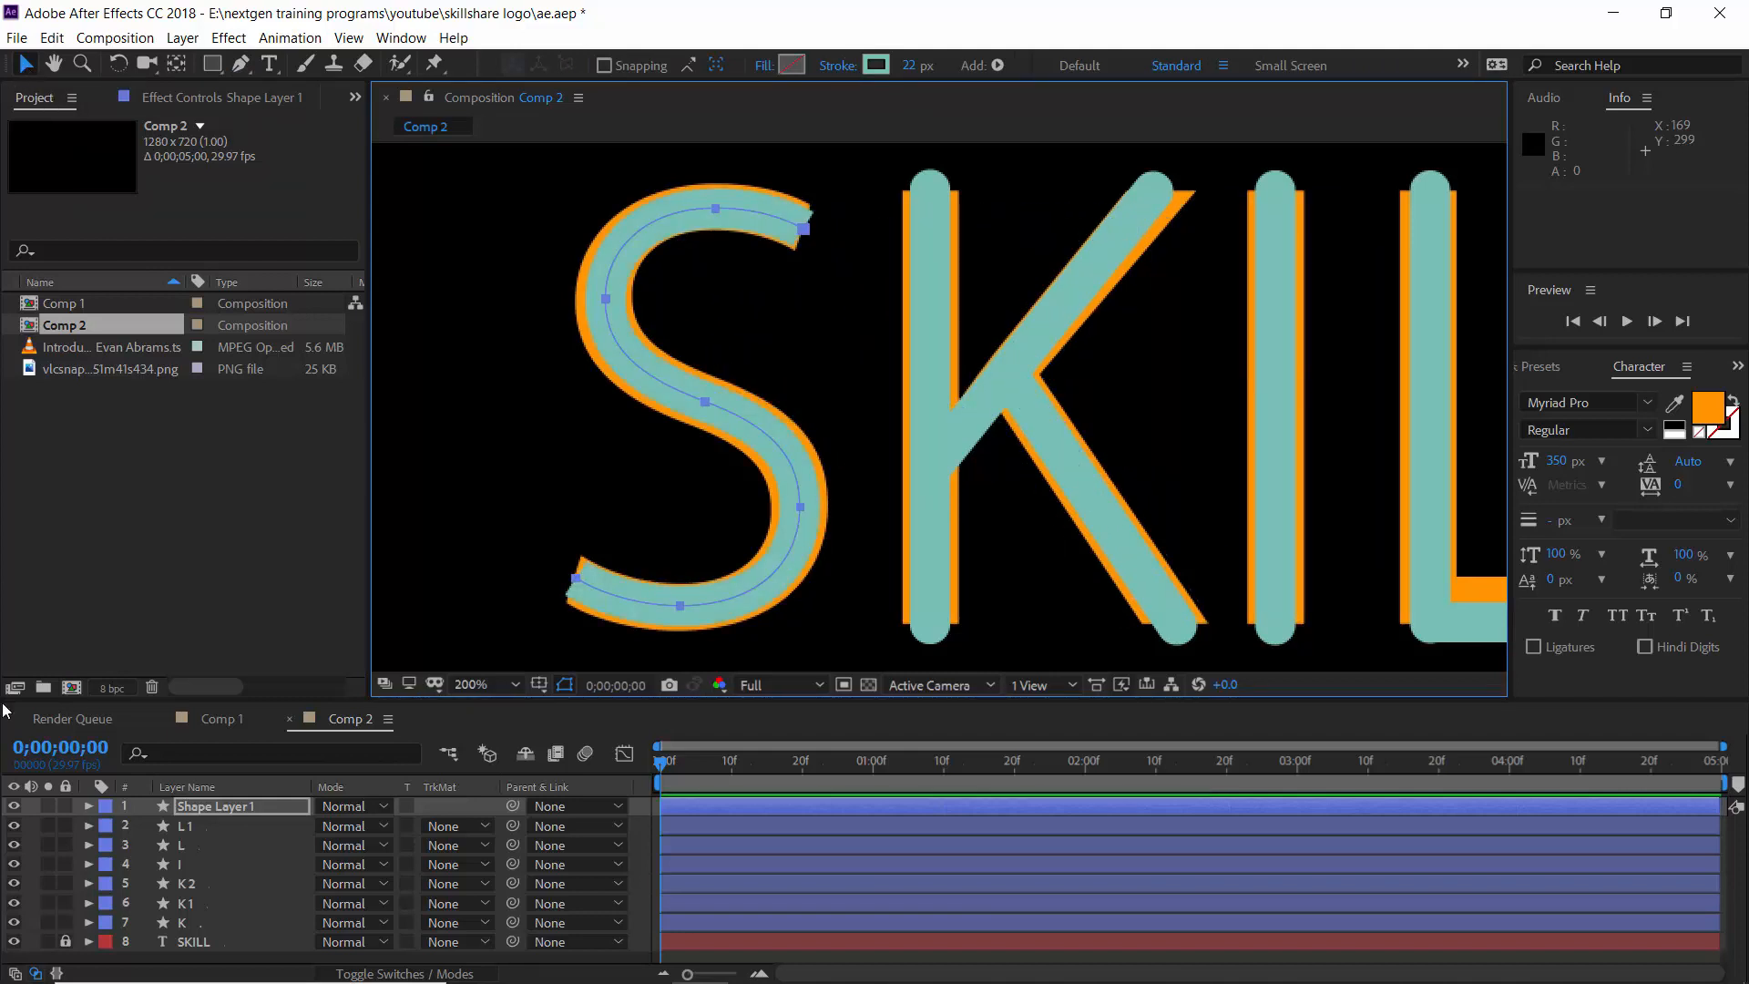
Step: Rename the new shape layer S and place it directly above the SKILL text layer
left_click(265, 806)
key("Return")
type("S")
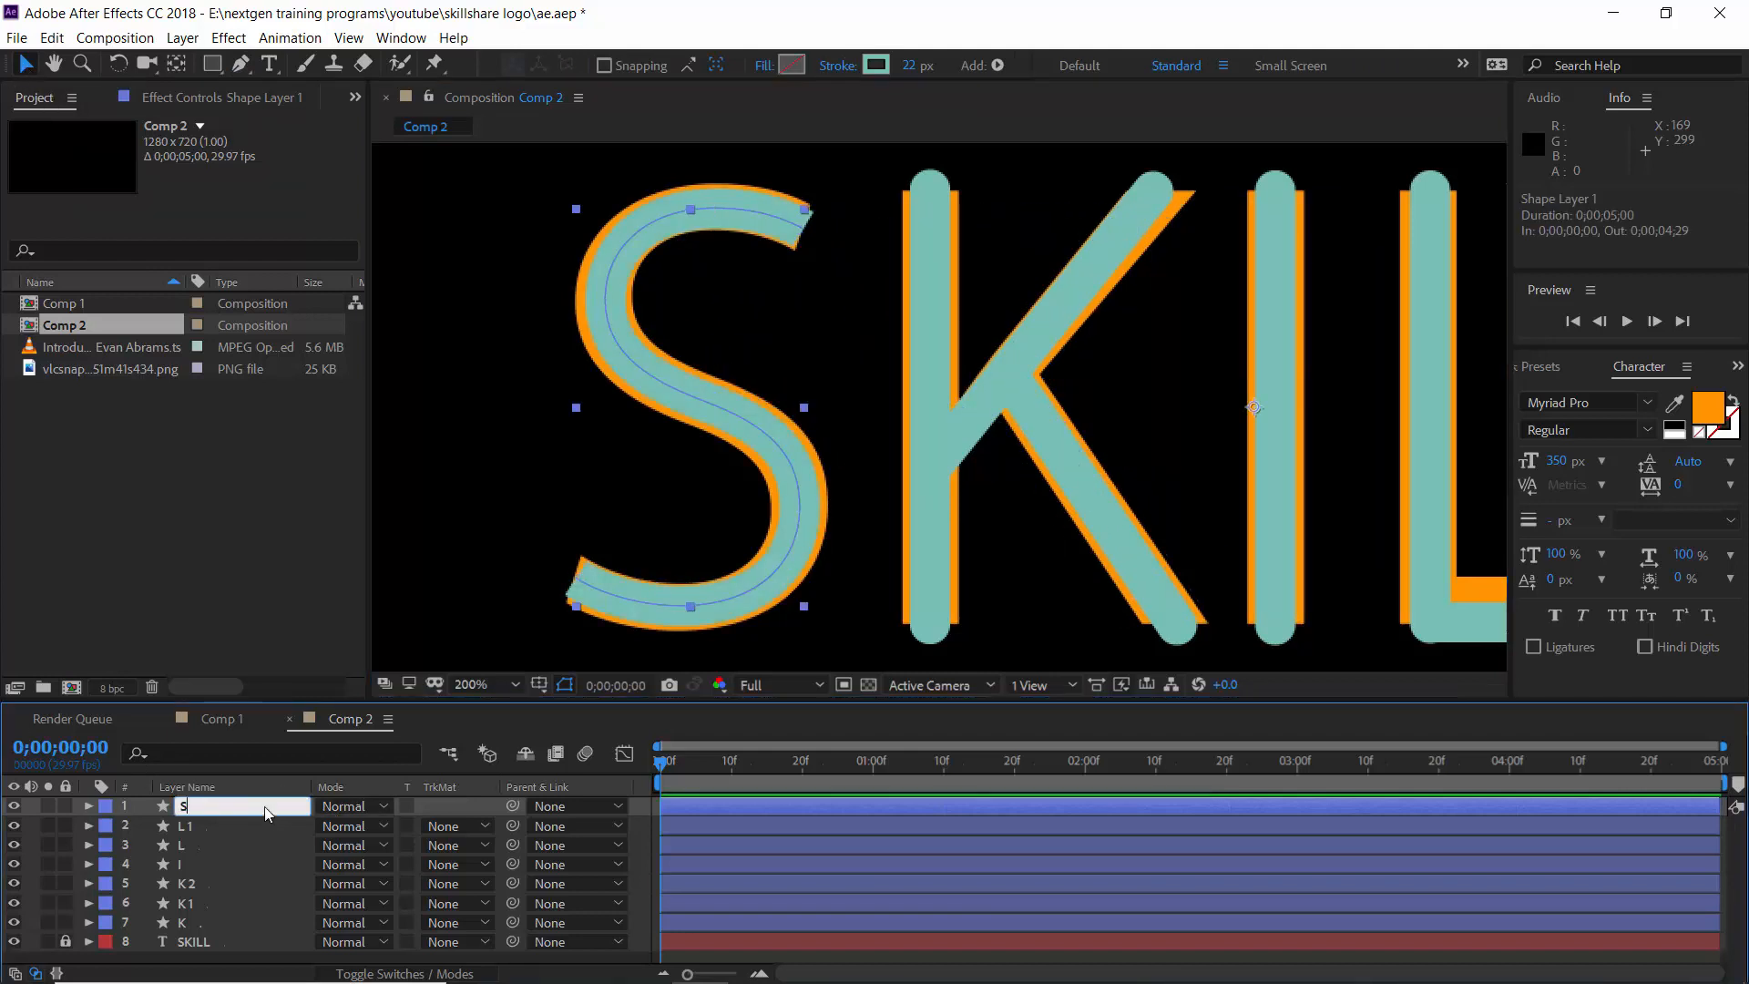
key("Return")
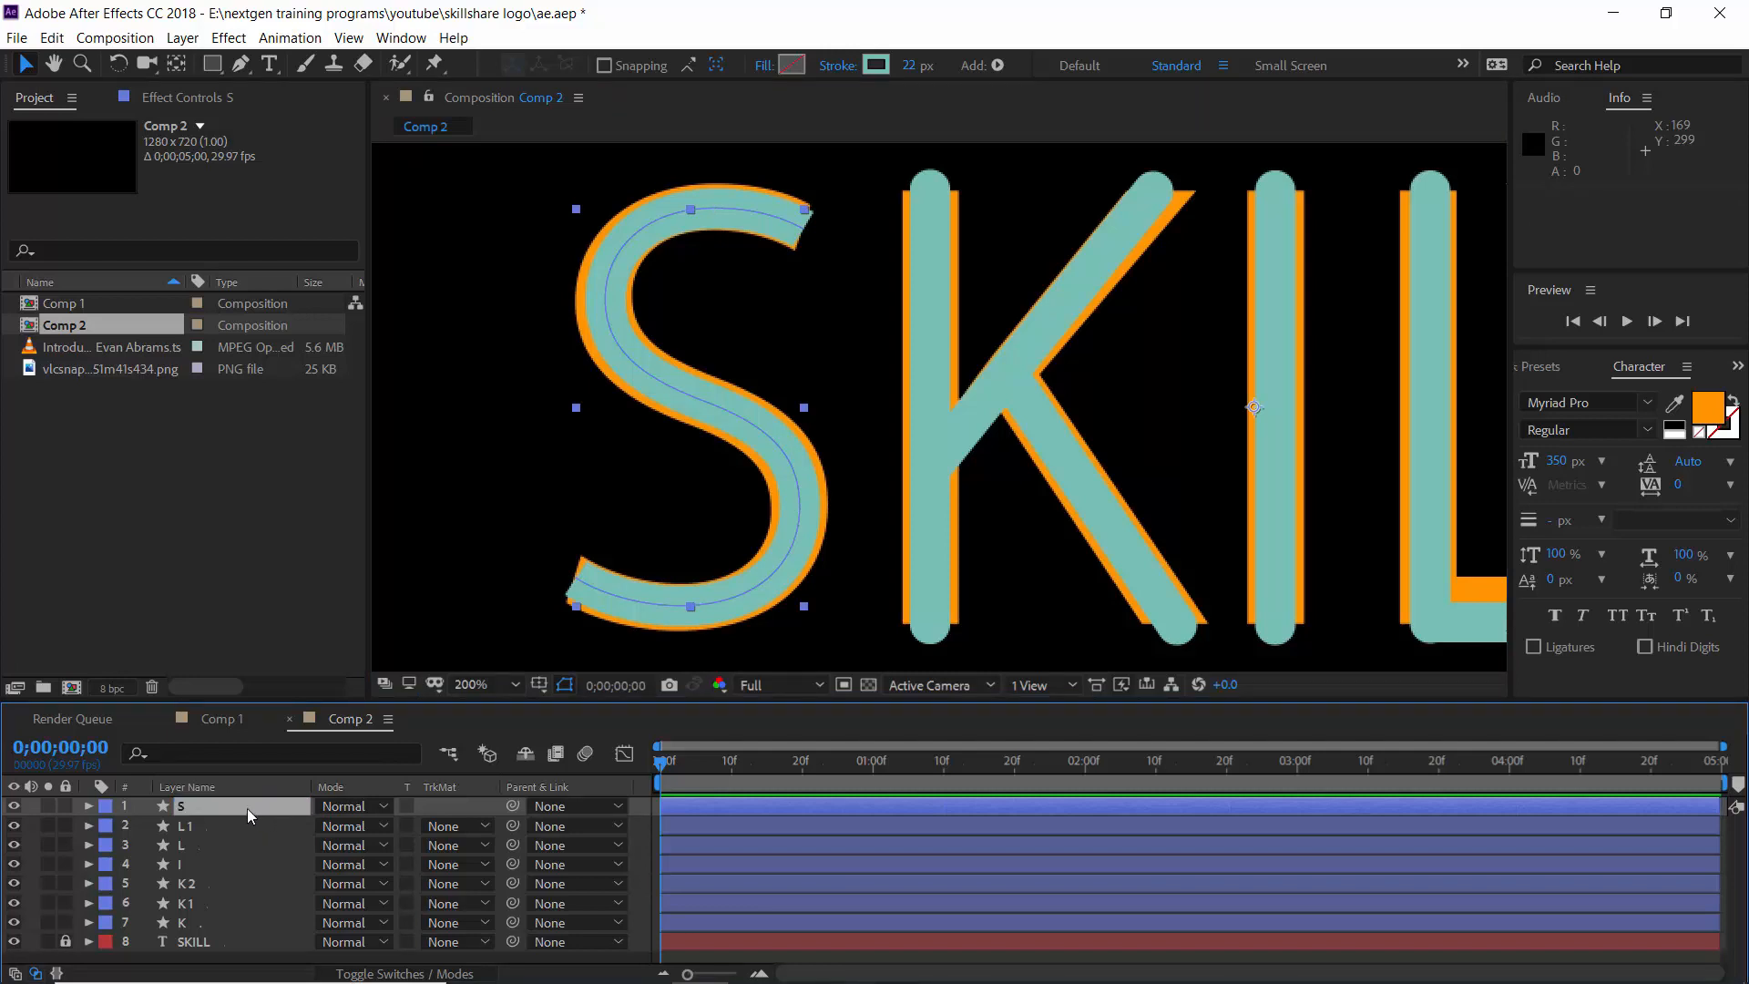
left_click_drag(248, 807, 253, 925)
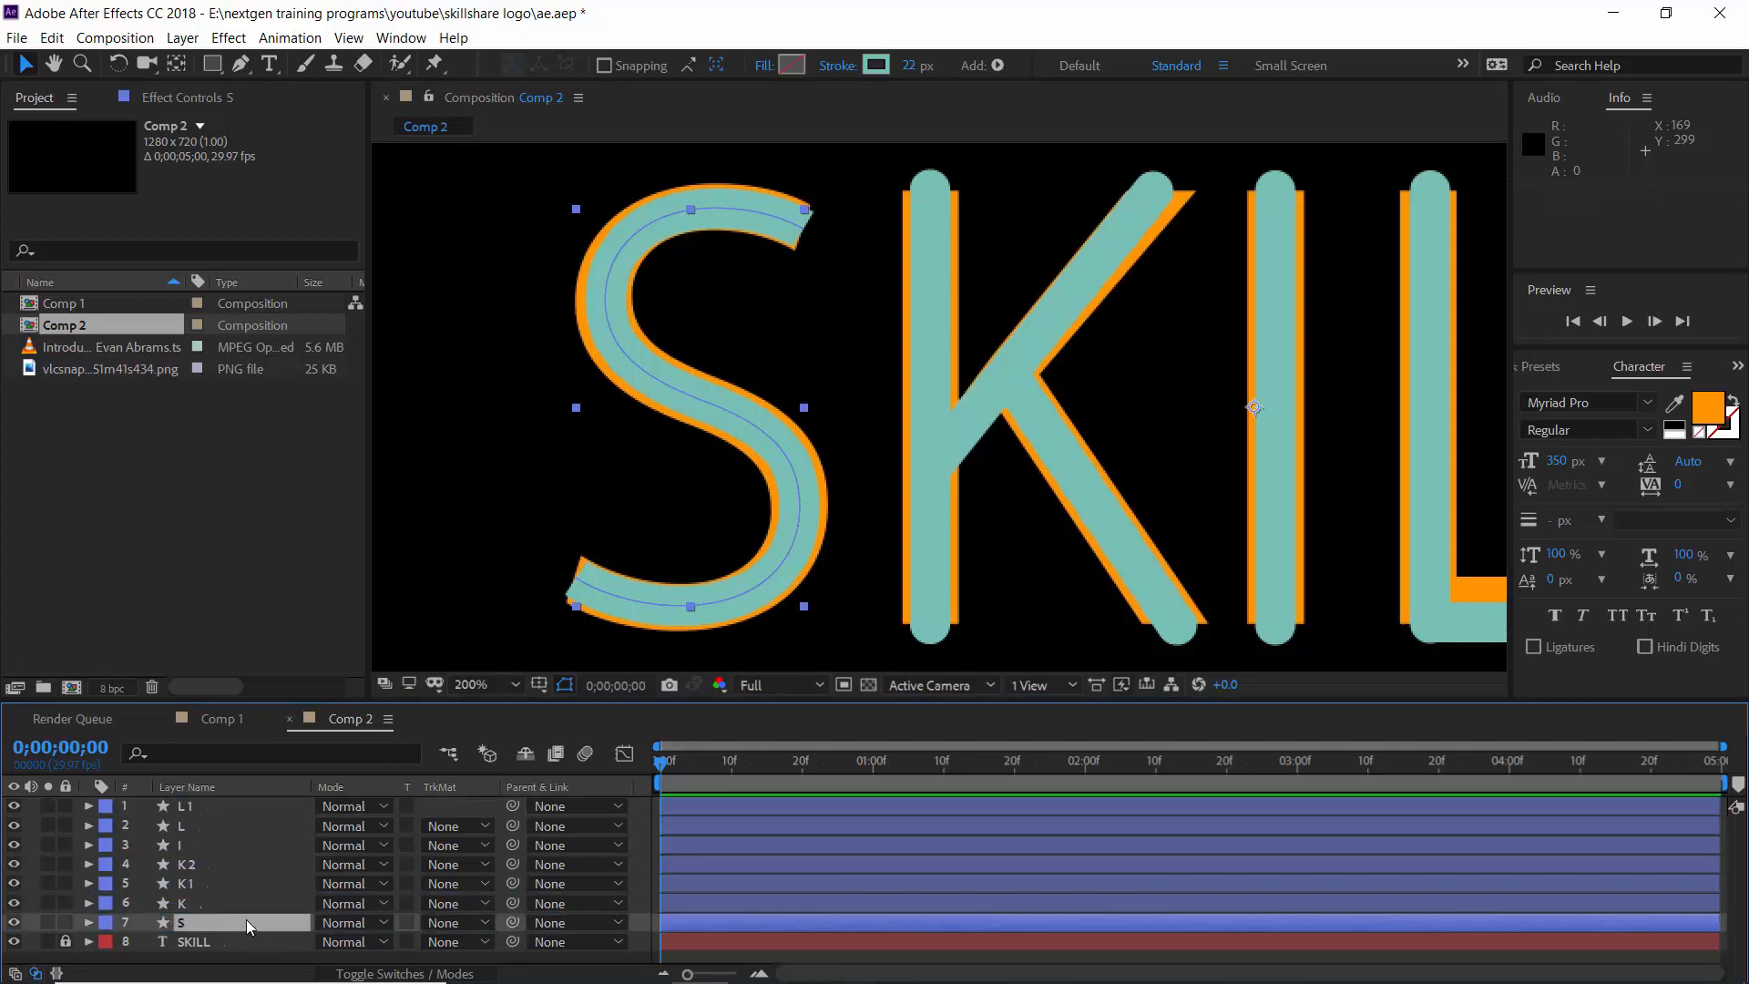
Step: Set the line cap of the S layer's stroke to Round Cap and collapse the layer's properties
left_click(89, 922)
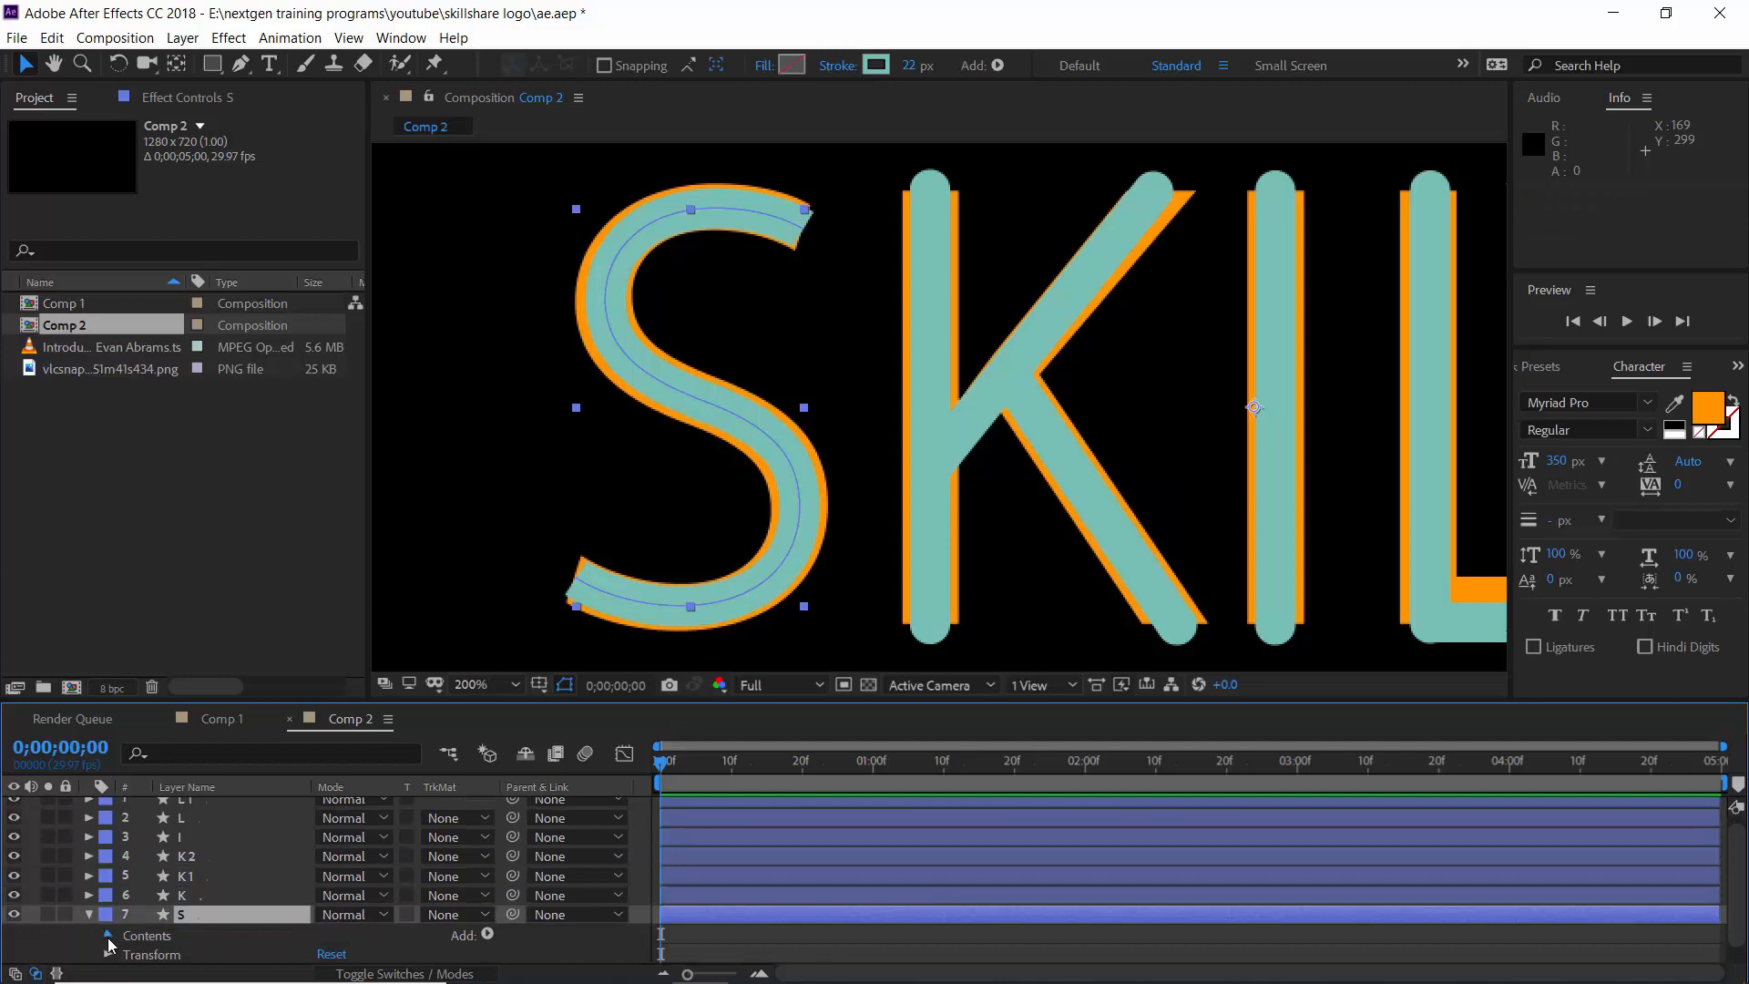
left_click(108, 936)
scroll(206, 833, "down", 3)
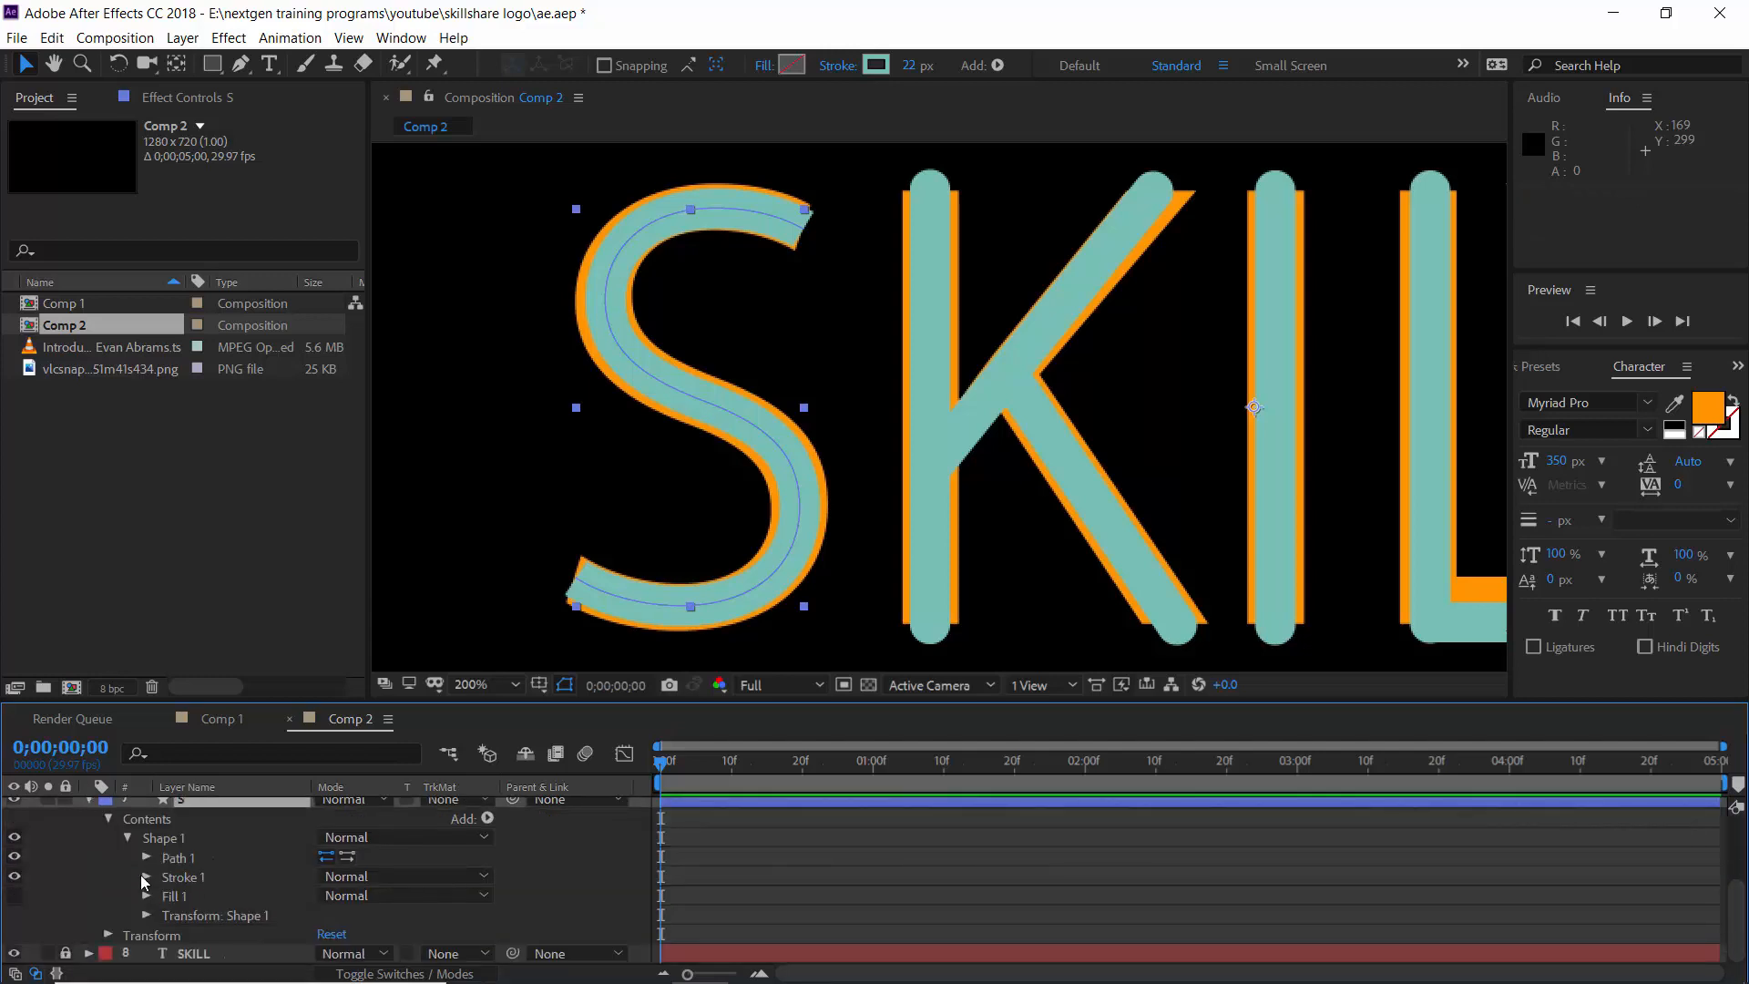
left_click(146, 879)
scroll(198, 897, "down", 2)
left_click(355, 904)
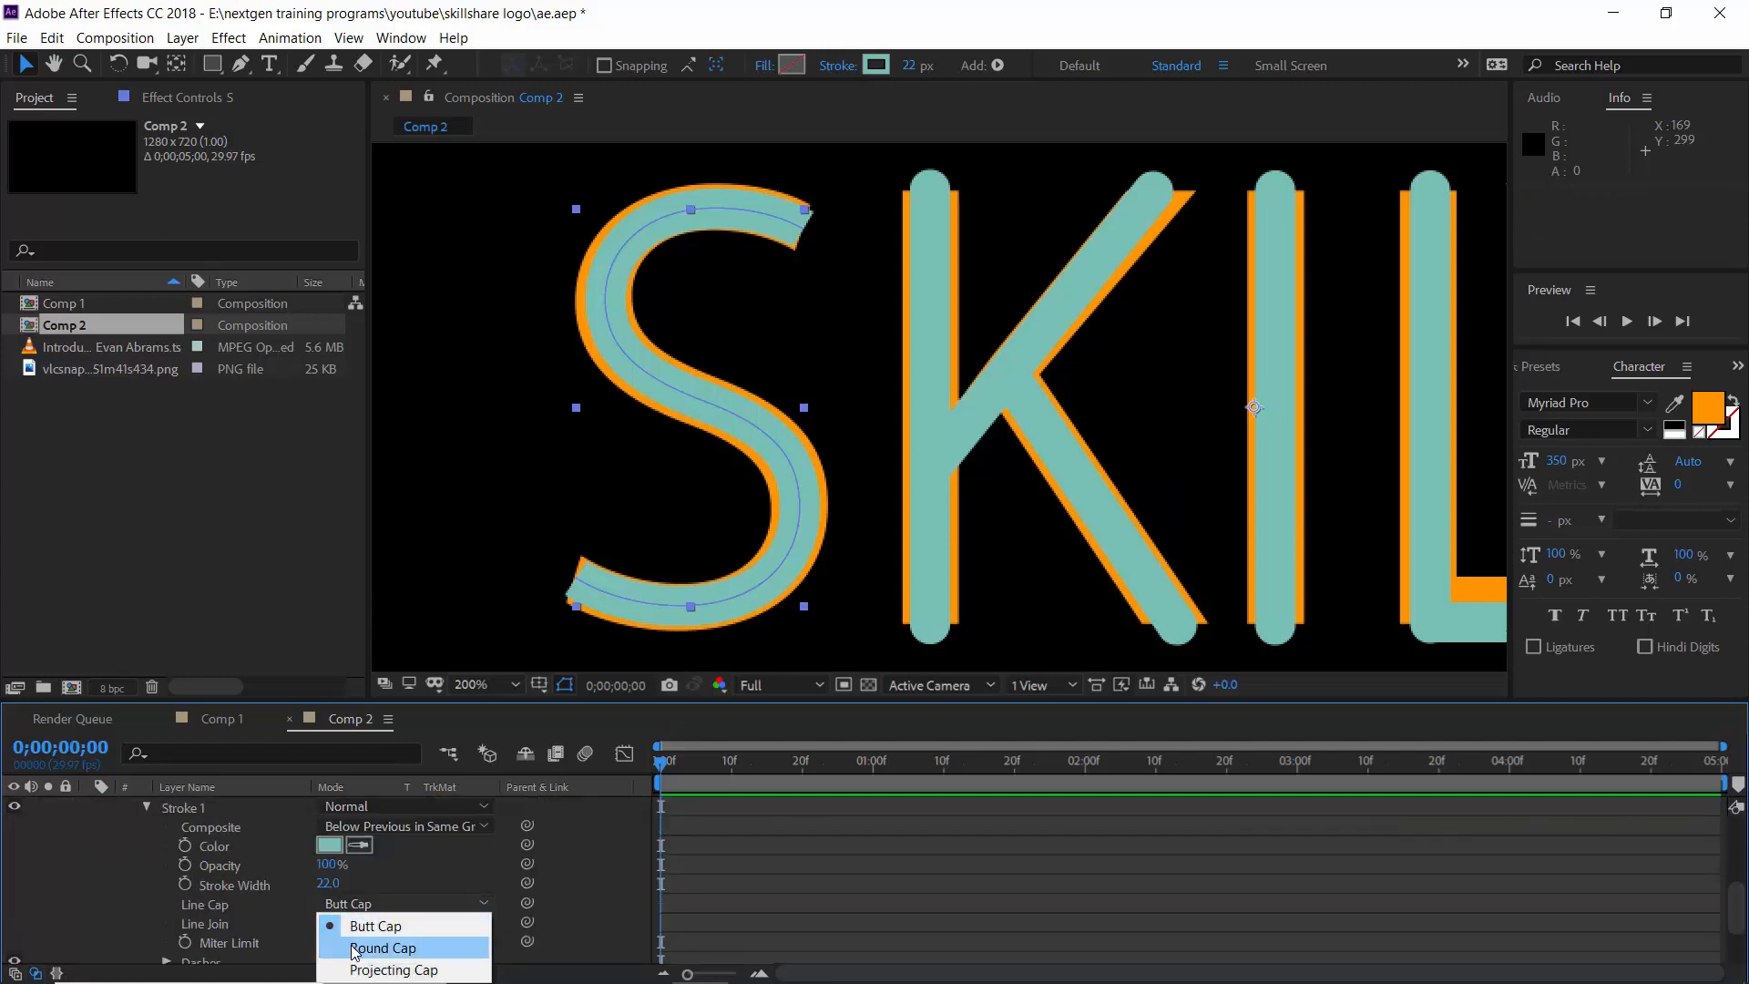
left_click(360, 945)
scroll(214, 843, "up", 1)
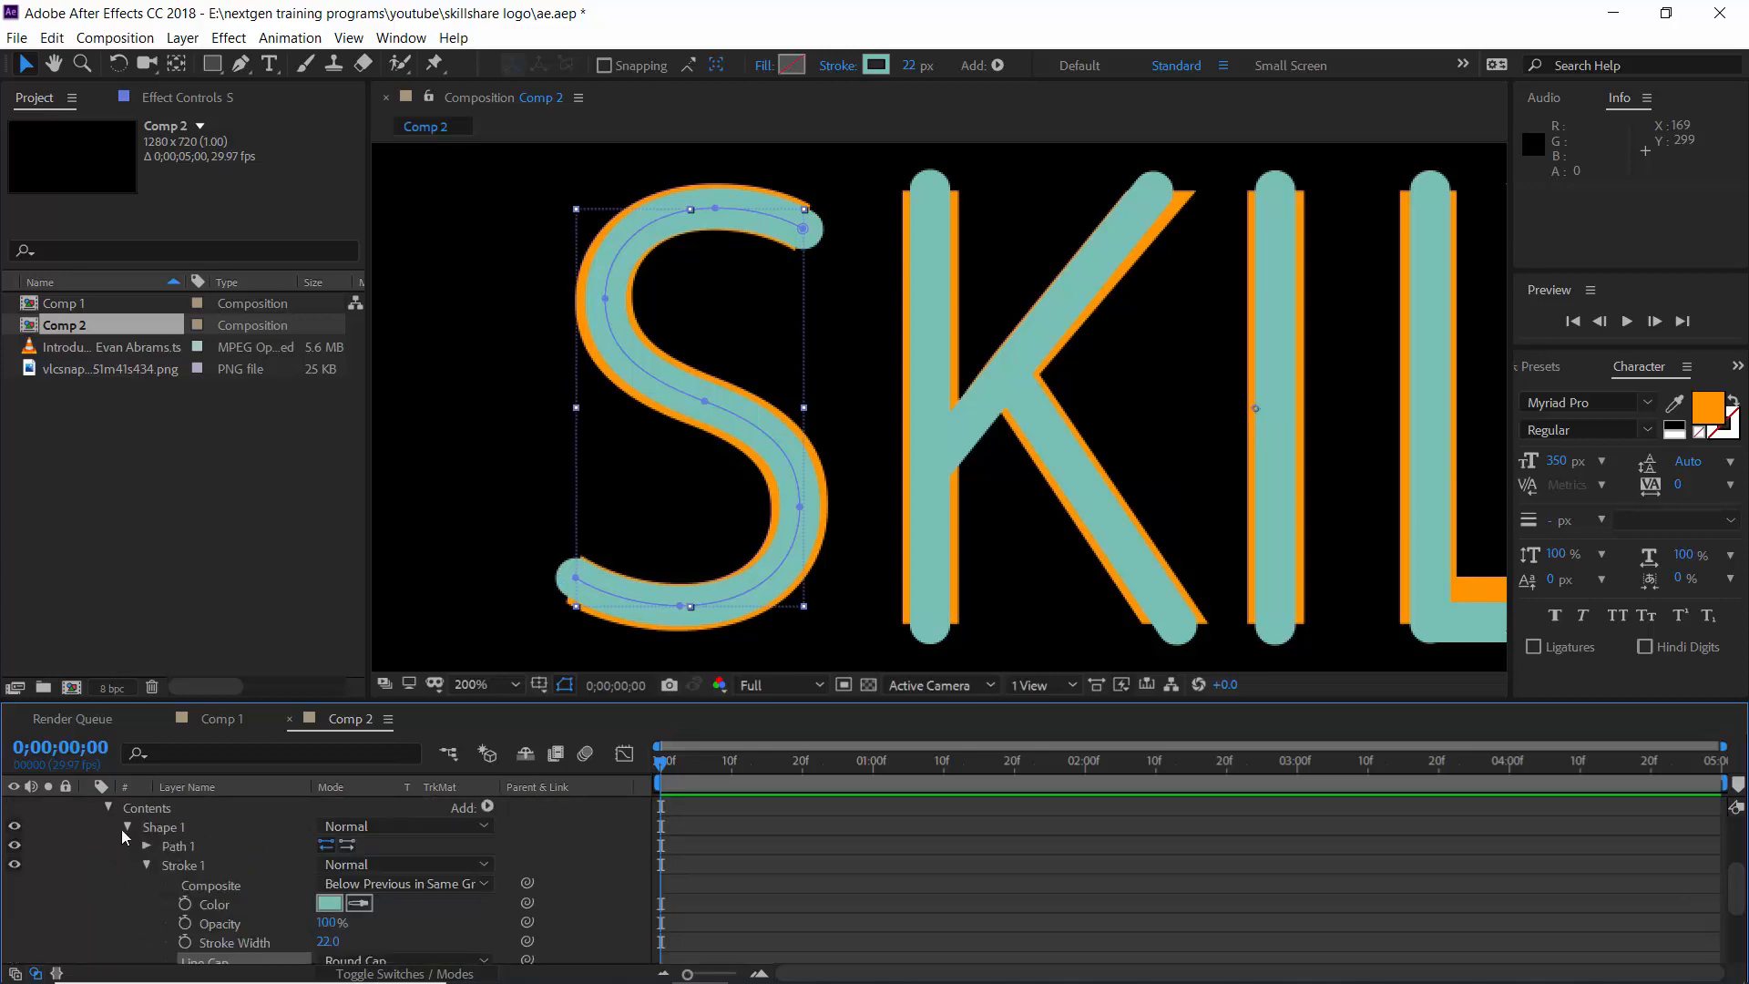
left_click(125, 829)
left_click(89, 876)
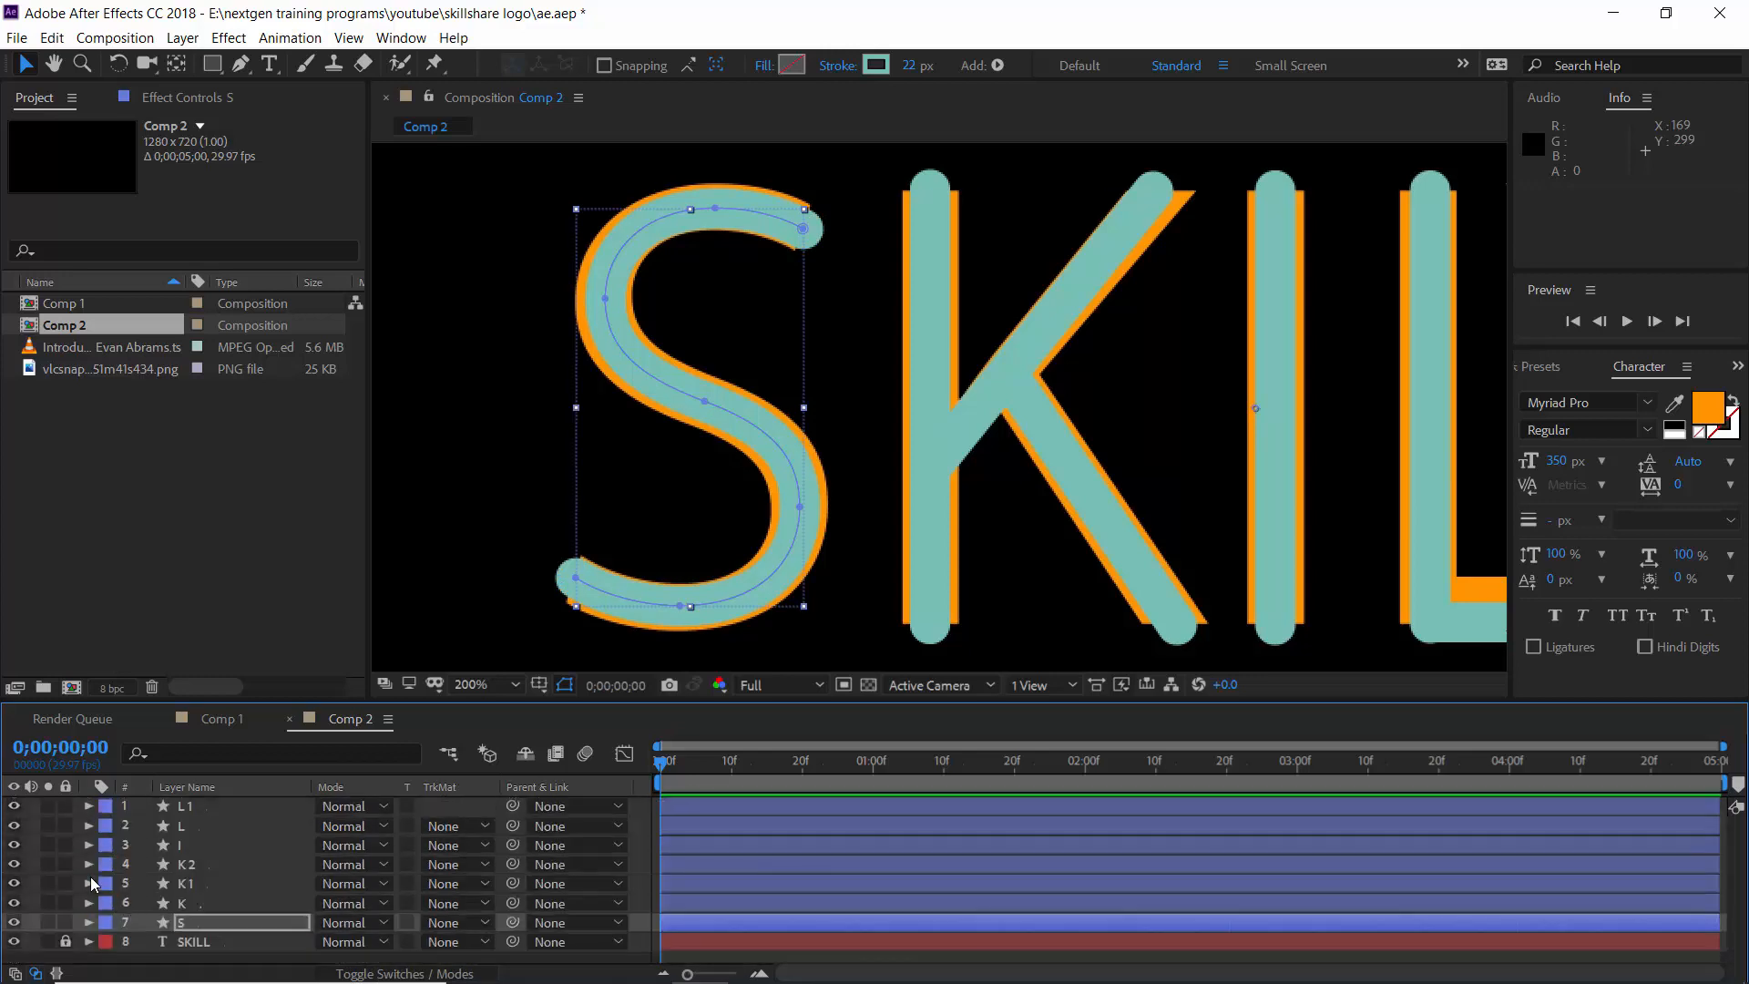
Step: Hide the SKILL text layer and fit the whole composition in the viewer
left_click(14, 941)
left_click(481, 684)
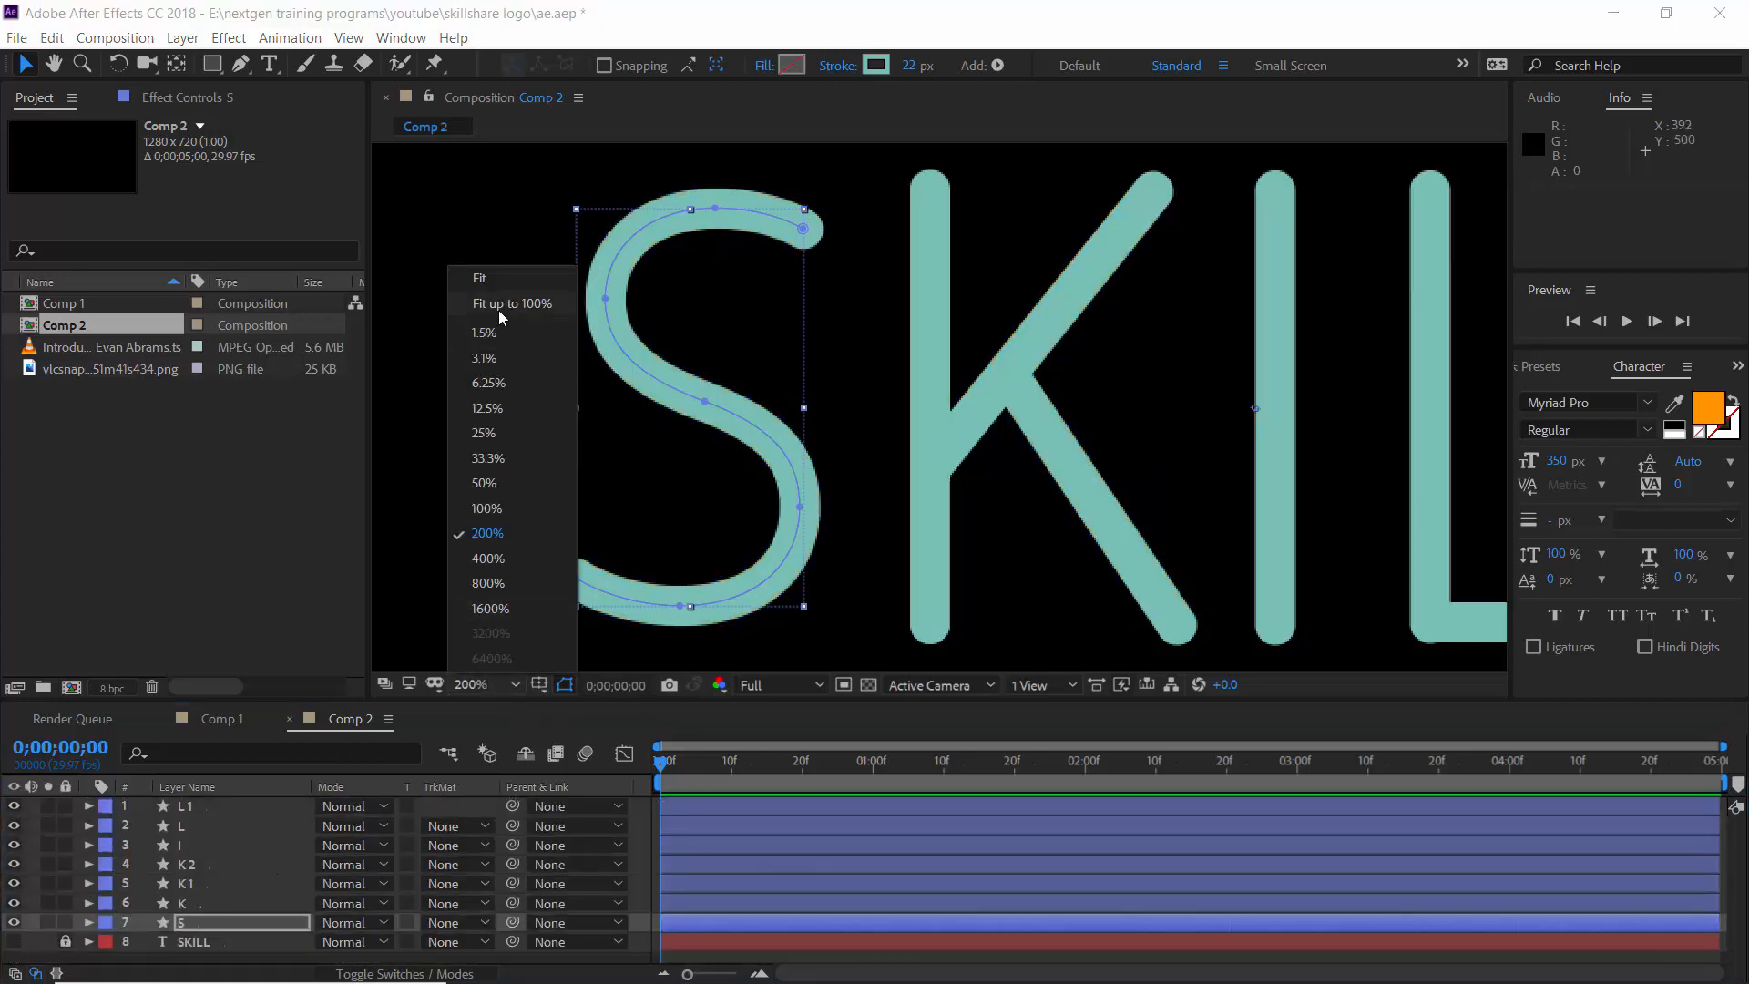
left_click(496, 276)
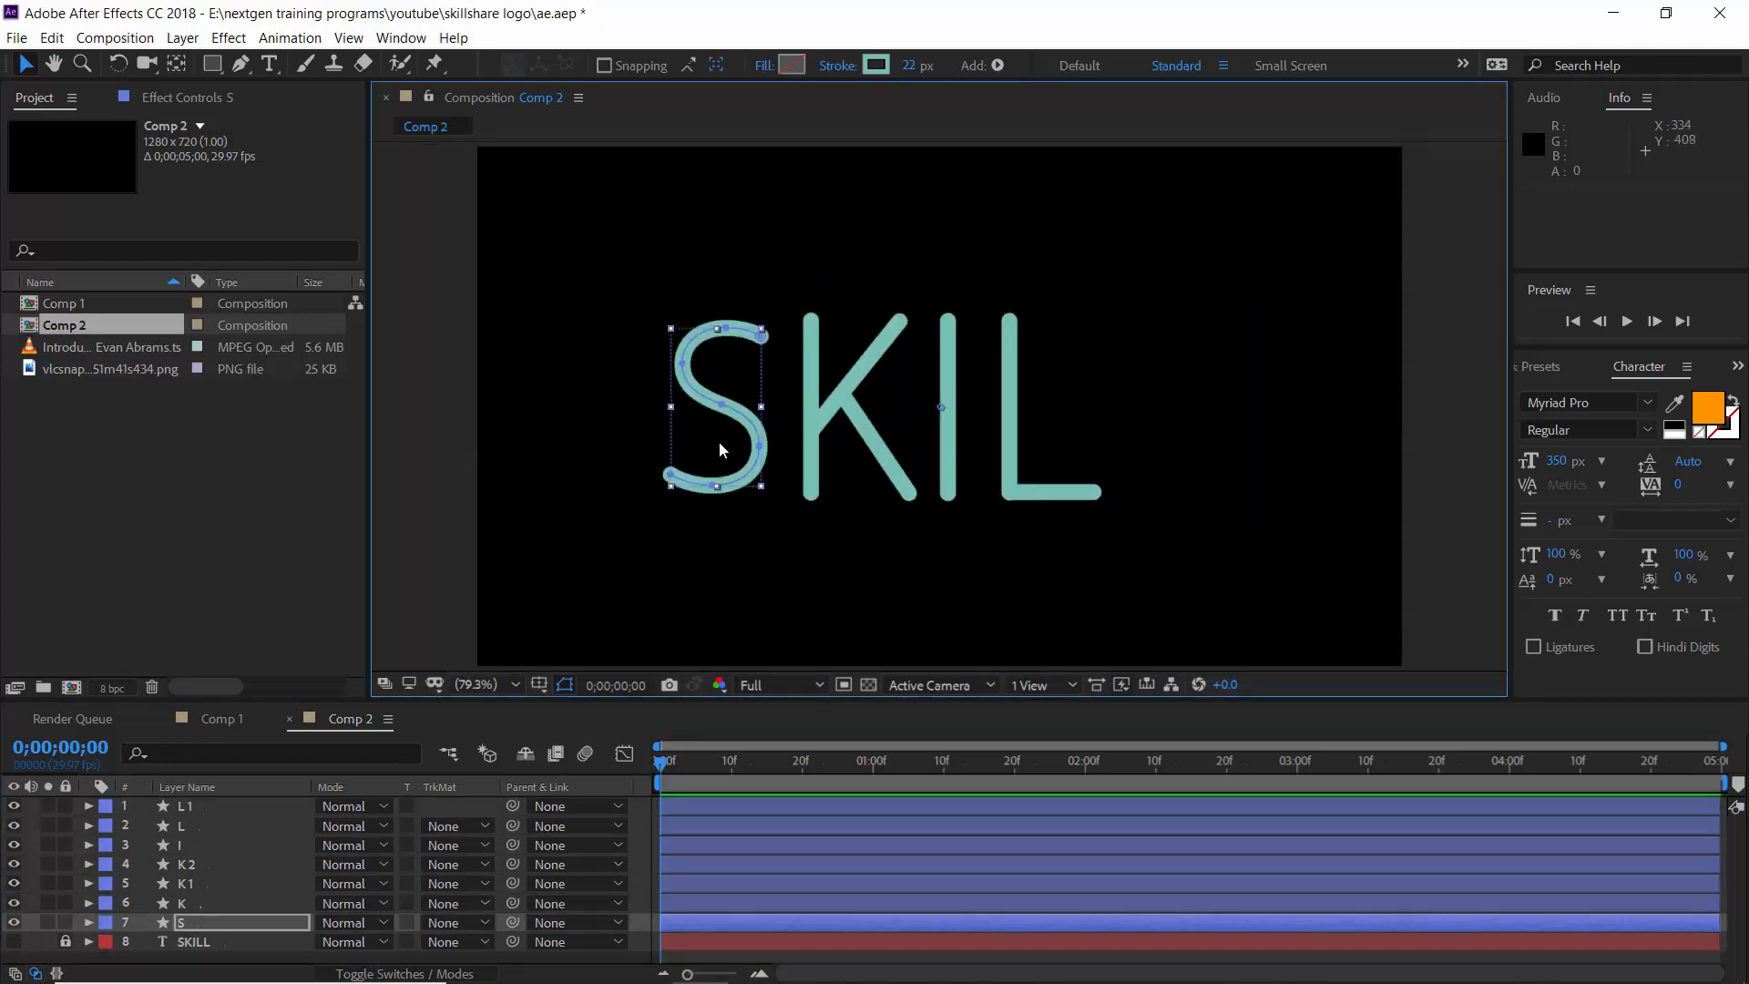
Step: Try scaling the S layer to 110% about its existing anchor point, and undo the change
left_click(259, 921)
key("s")
left_click(347, 939)
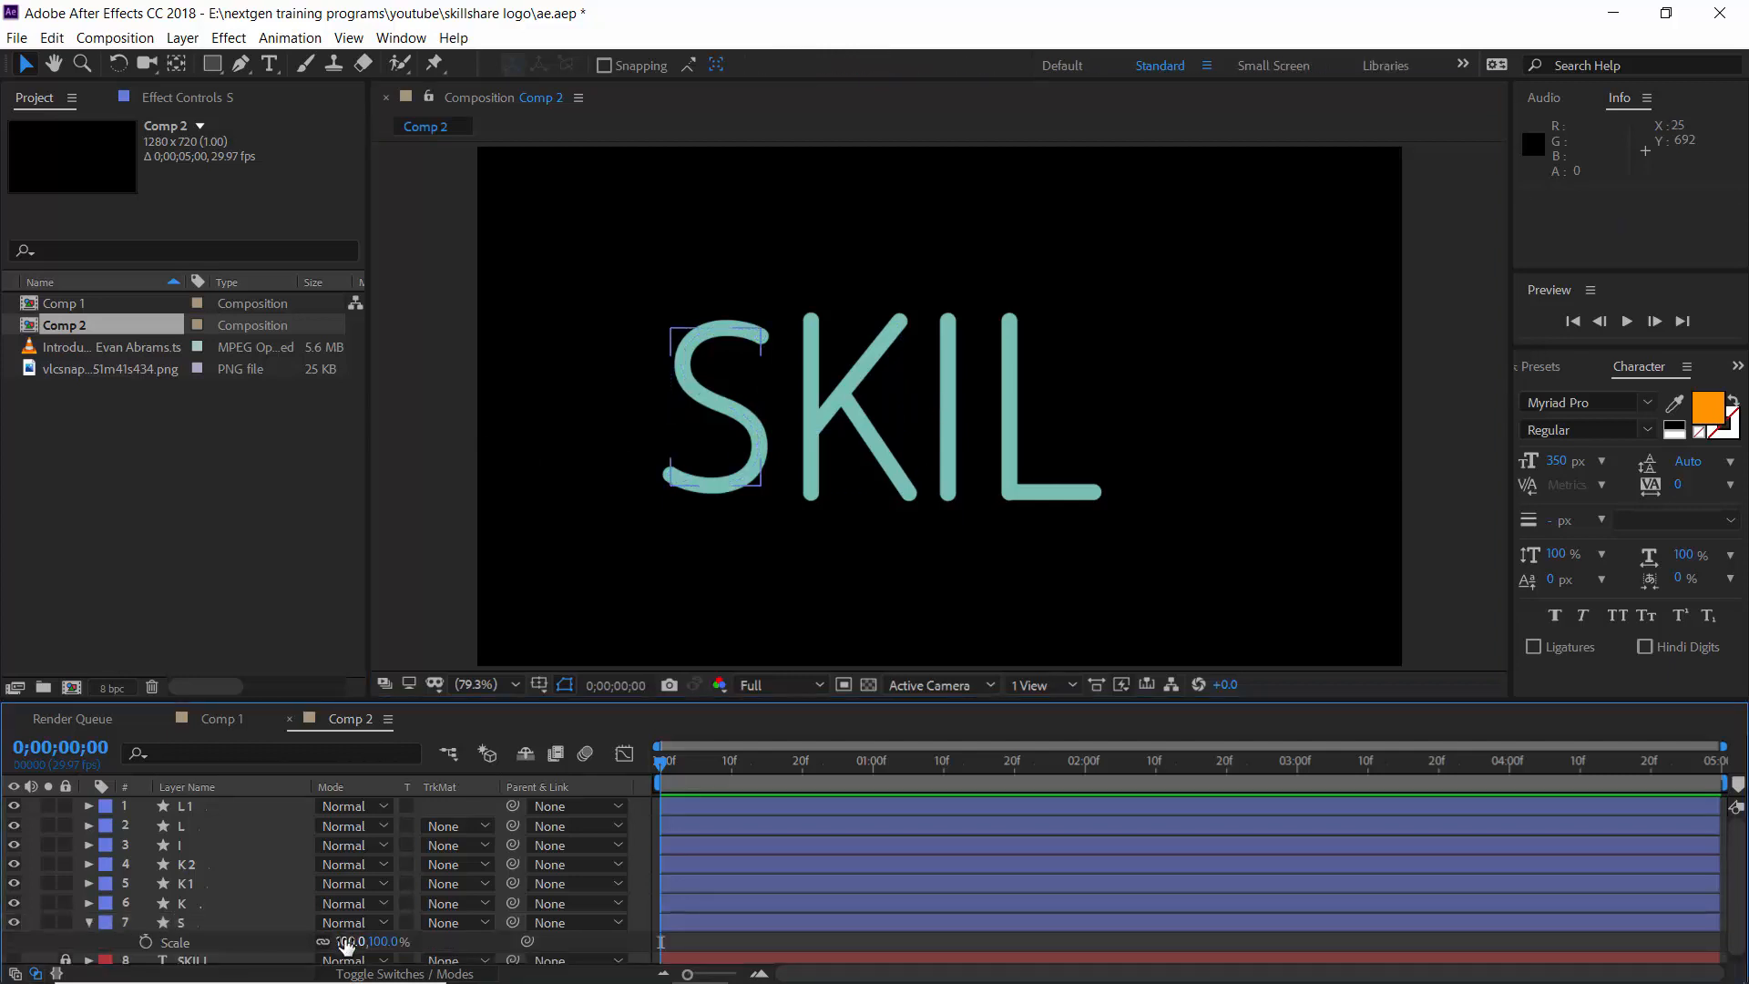
type("110")
key("Return")
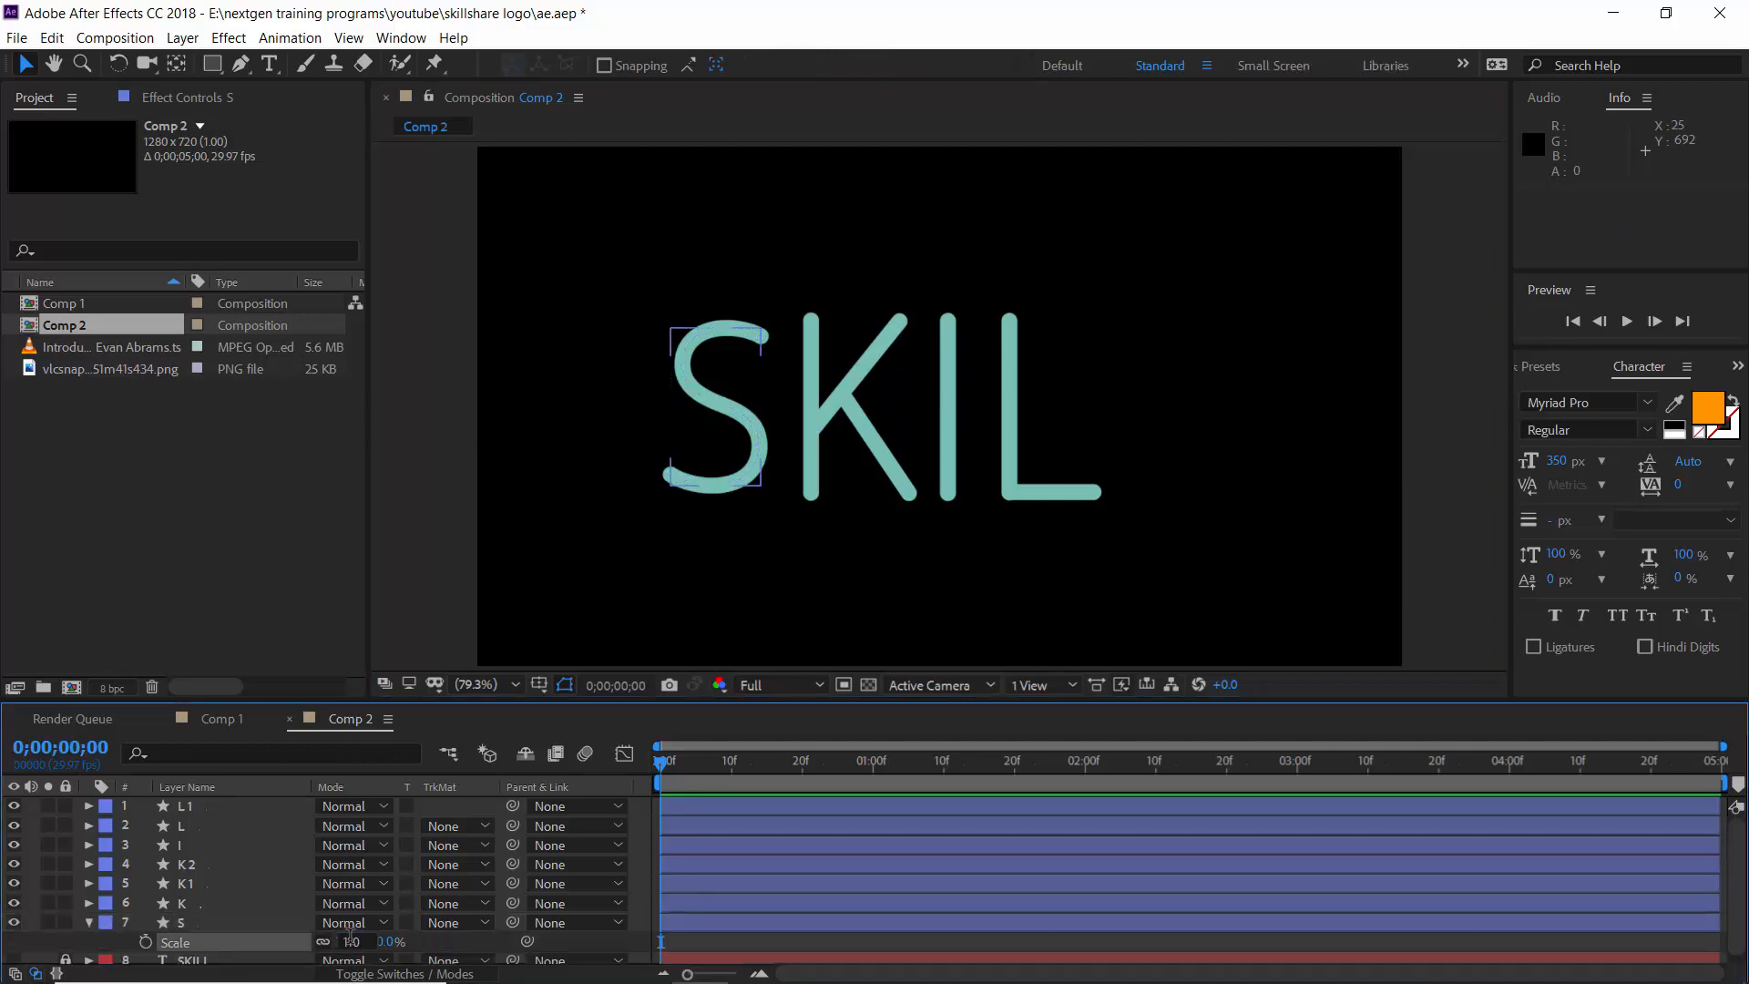
key("ctrl+z")
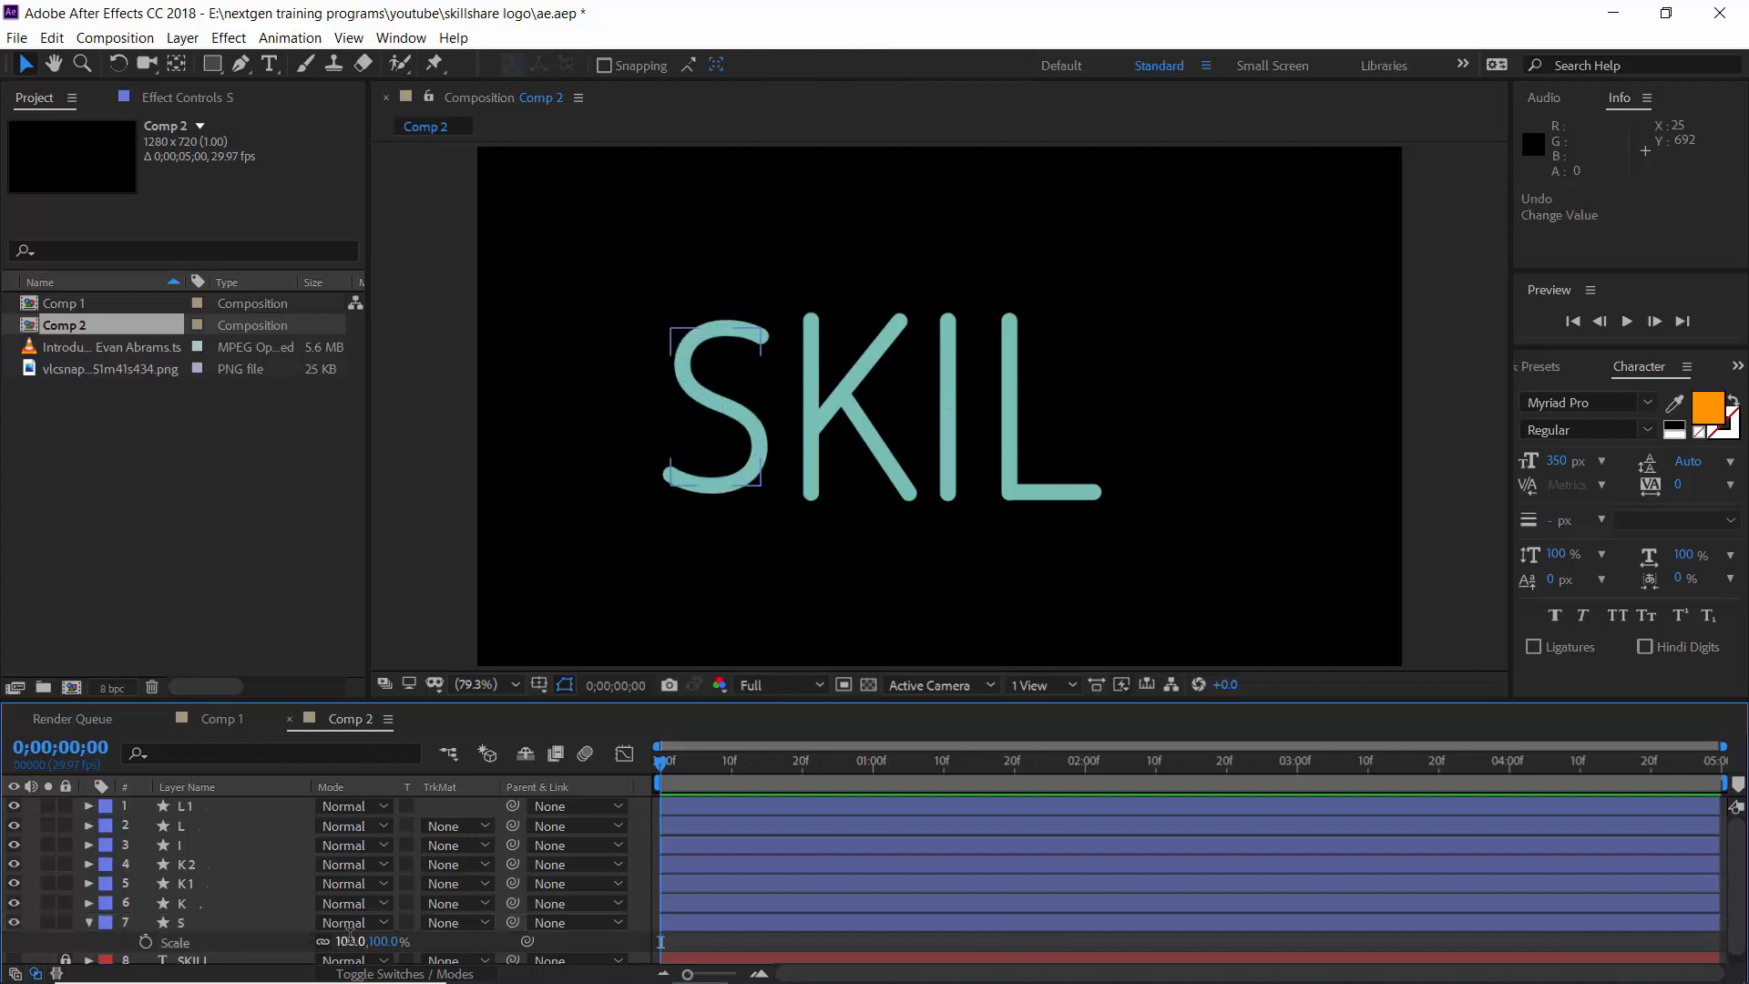
Step: Move the S layer's anchor point from the composition centre to the middle of the S shape
left_click(232, 922)
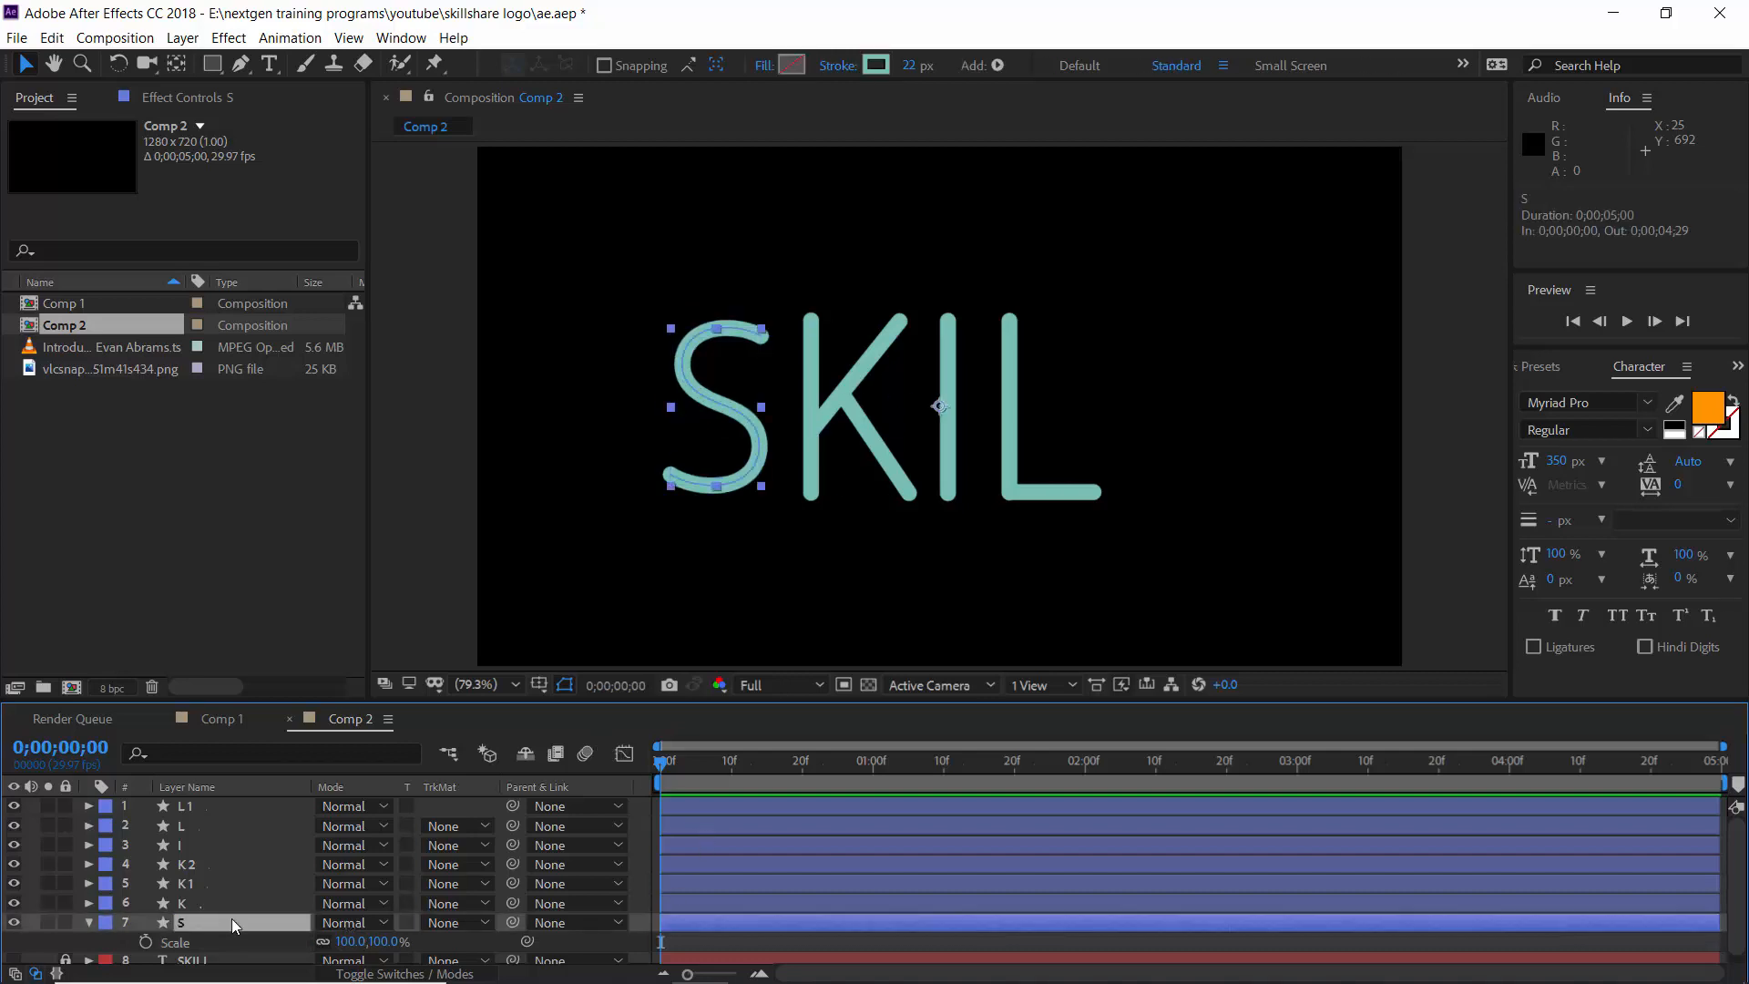
key("y")
left_click_drag(939, 406, 720, 412)
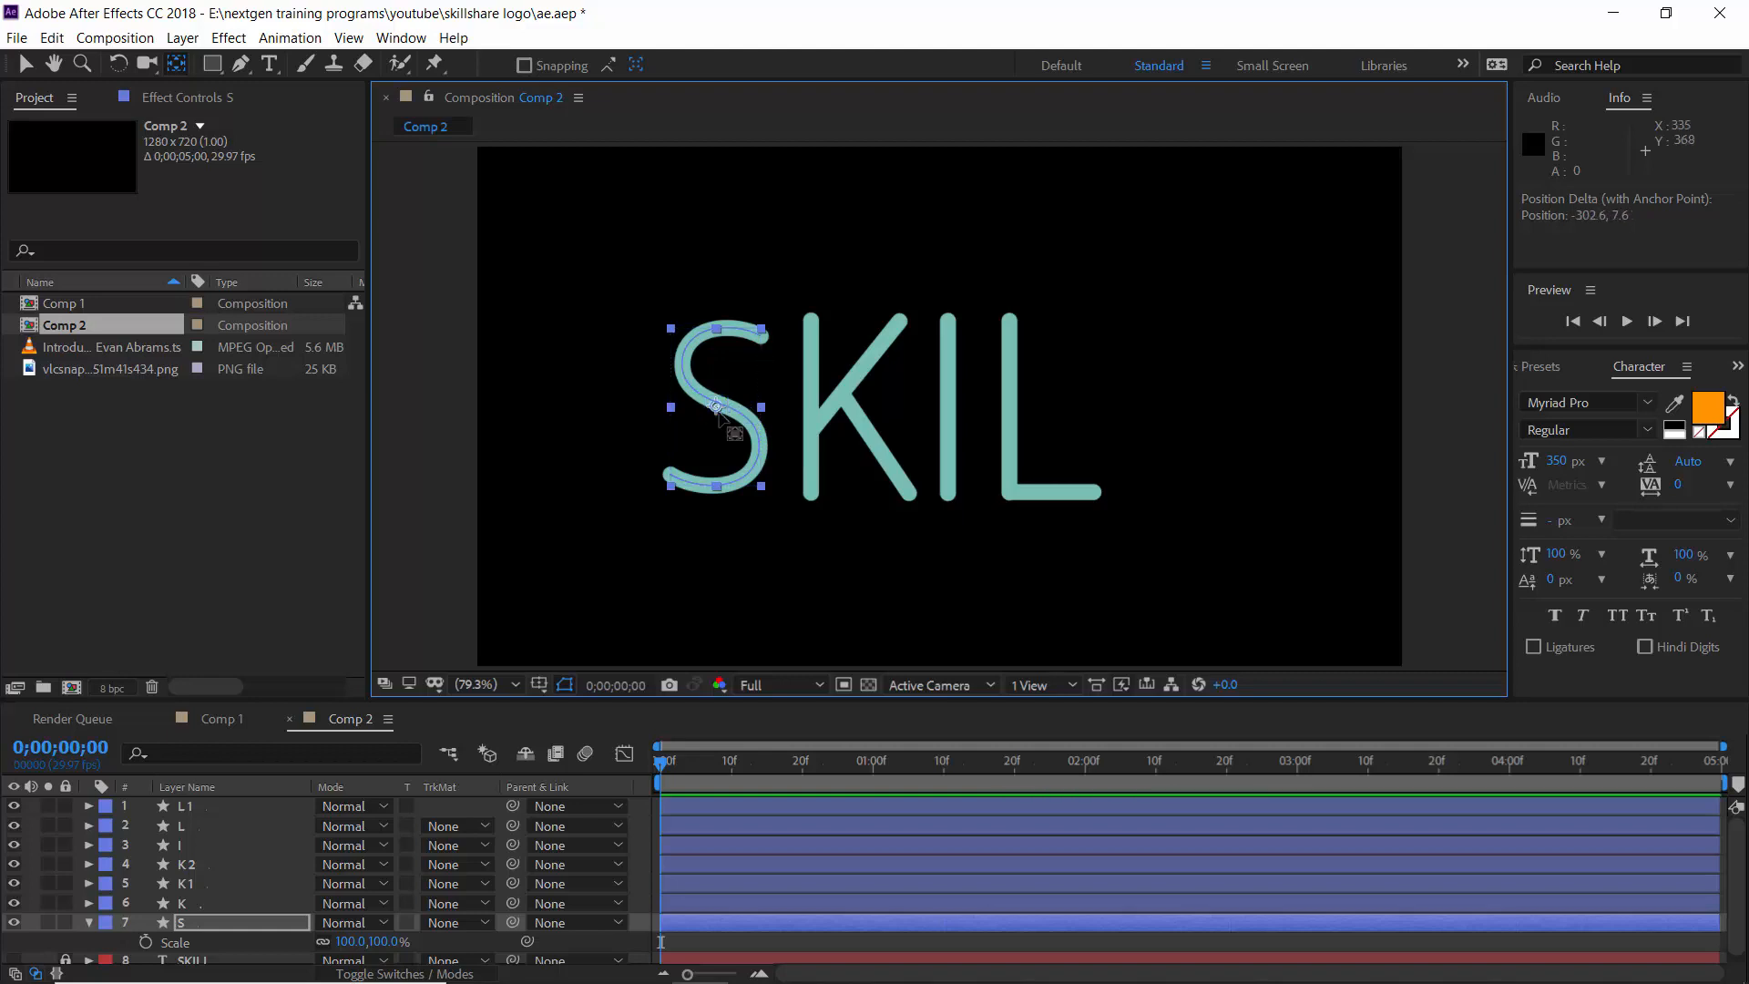
Step: Scale the S layer to 110% and collapse its scale property
key("s")
key("s")
left_click(351, 942)
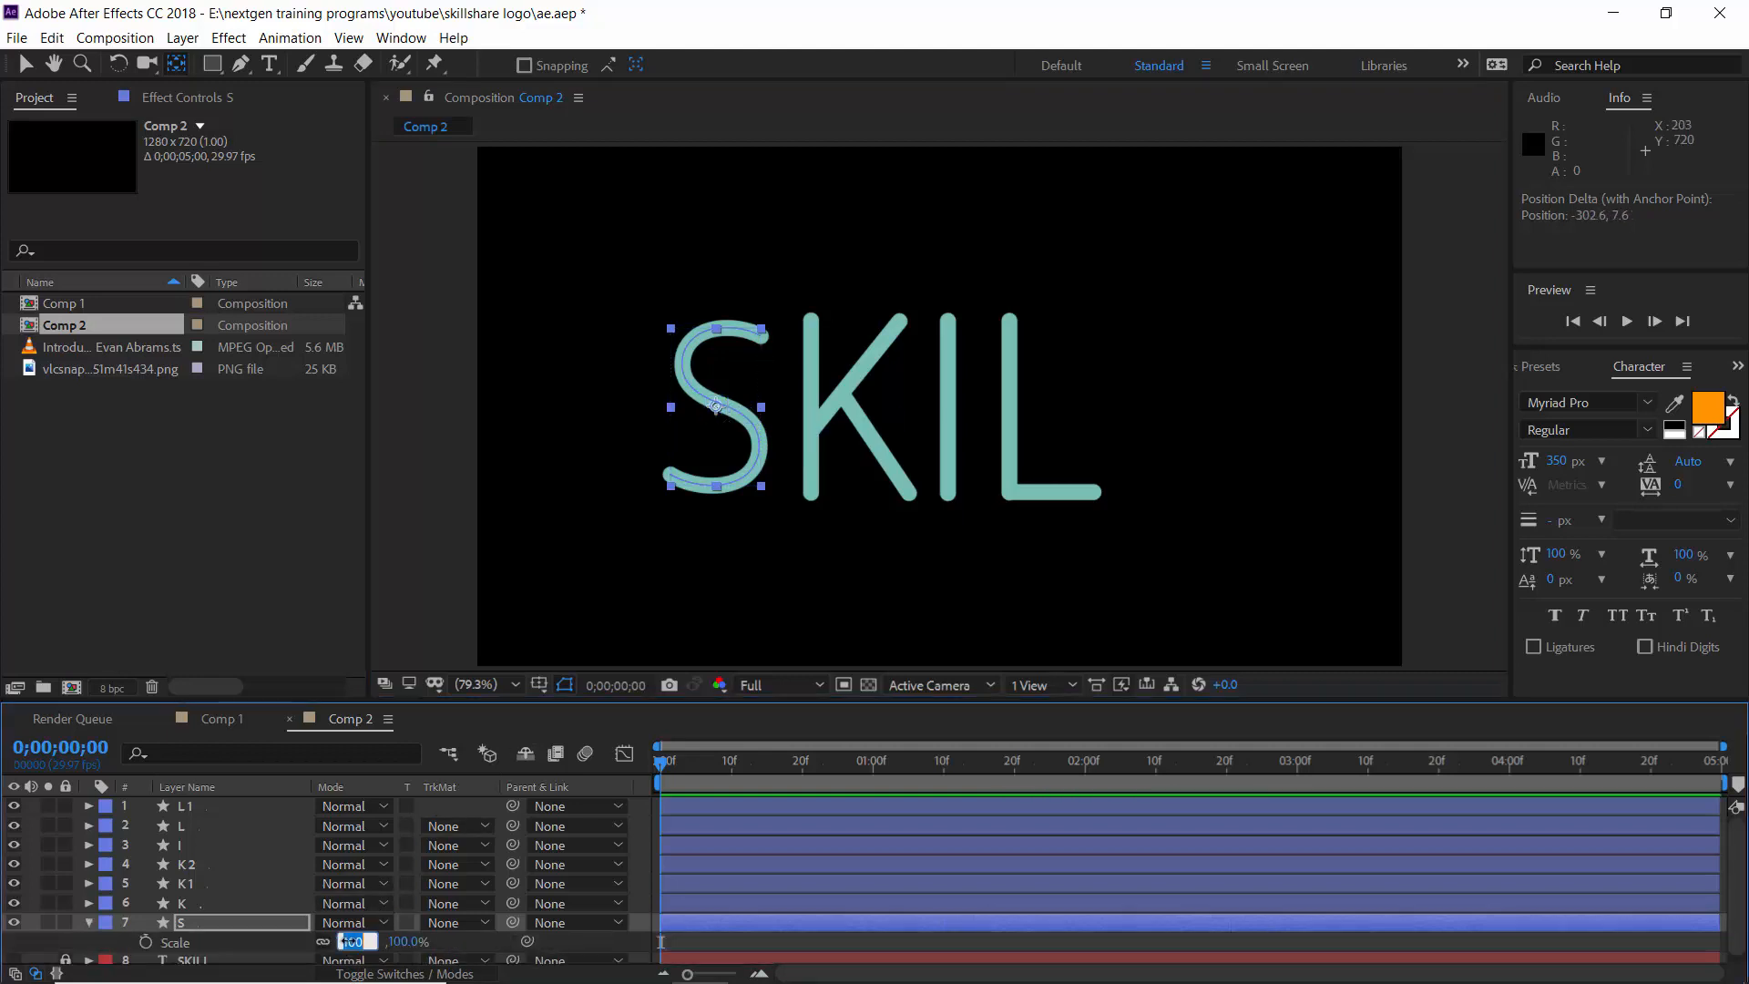
type("110.")
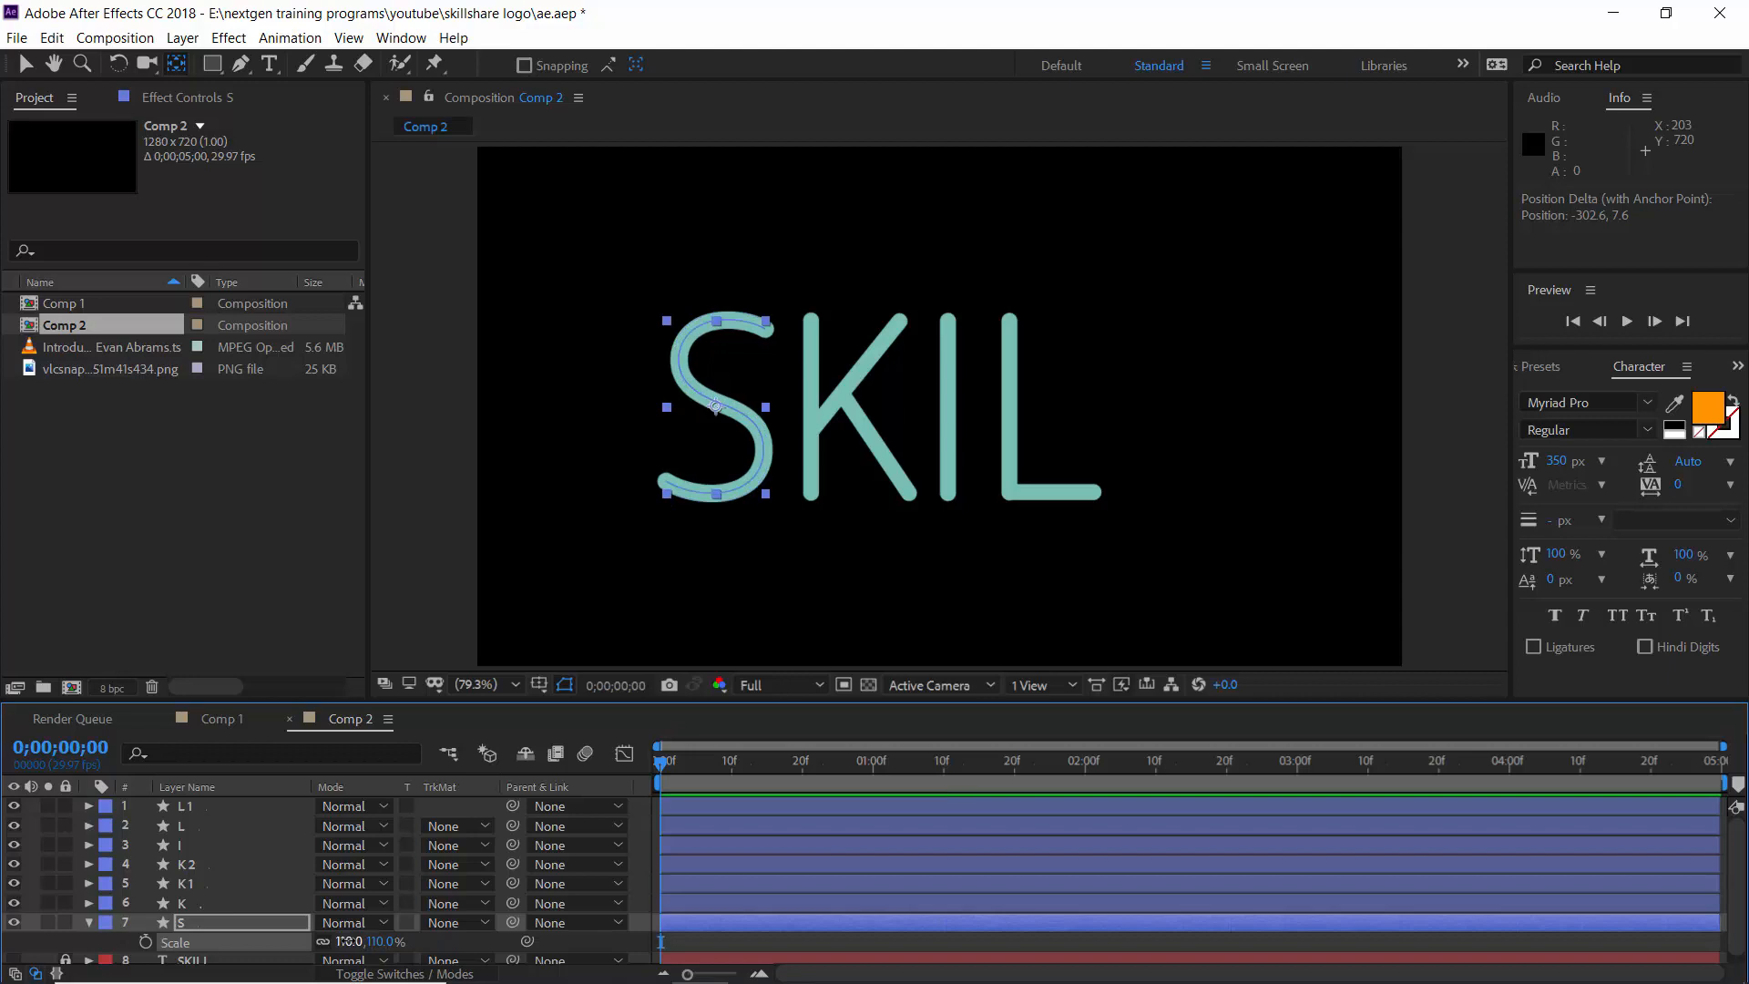
key("s")
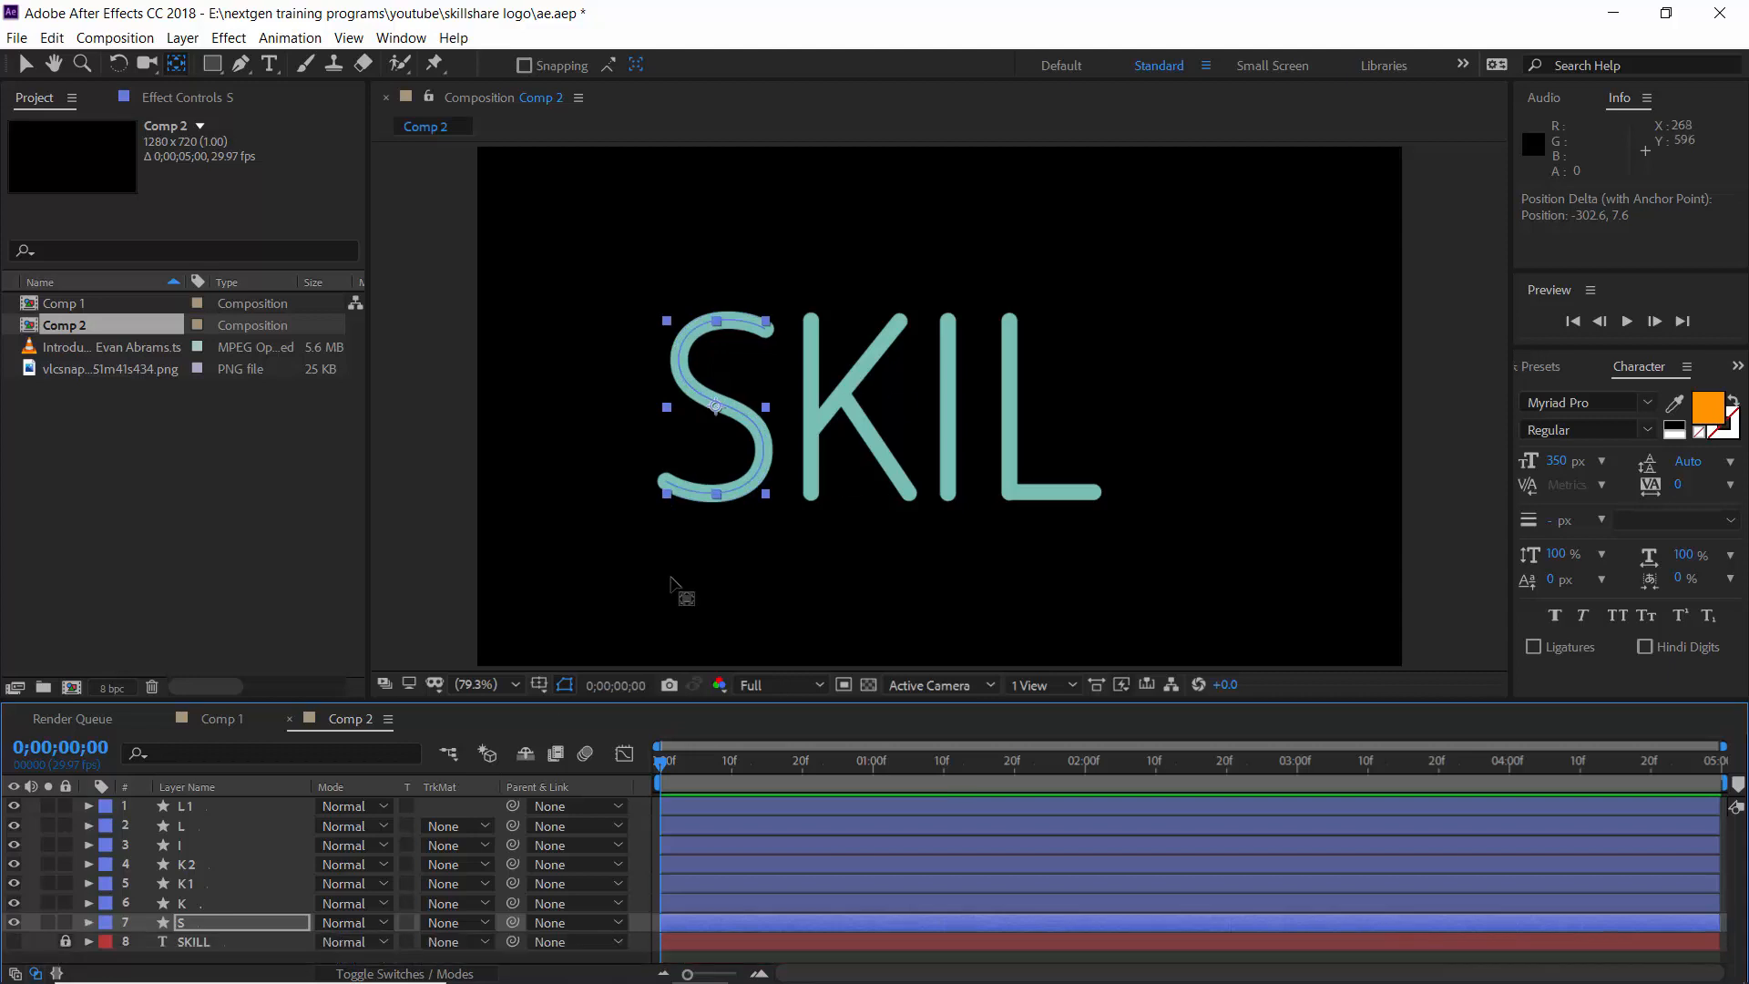
Step: Set the stroke width of all six K, I and L shape layers to 25 px and deselect them
key("v")
key("slash")
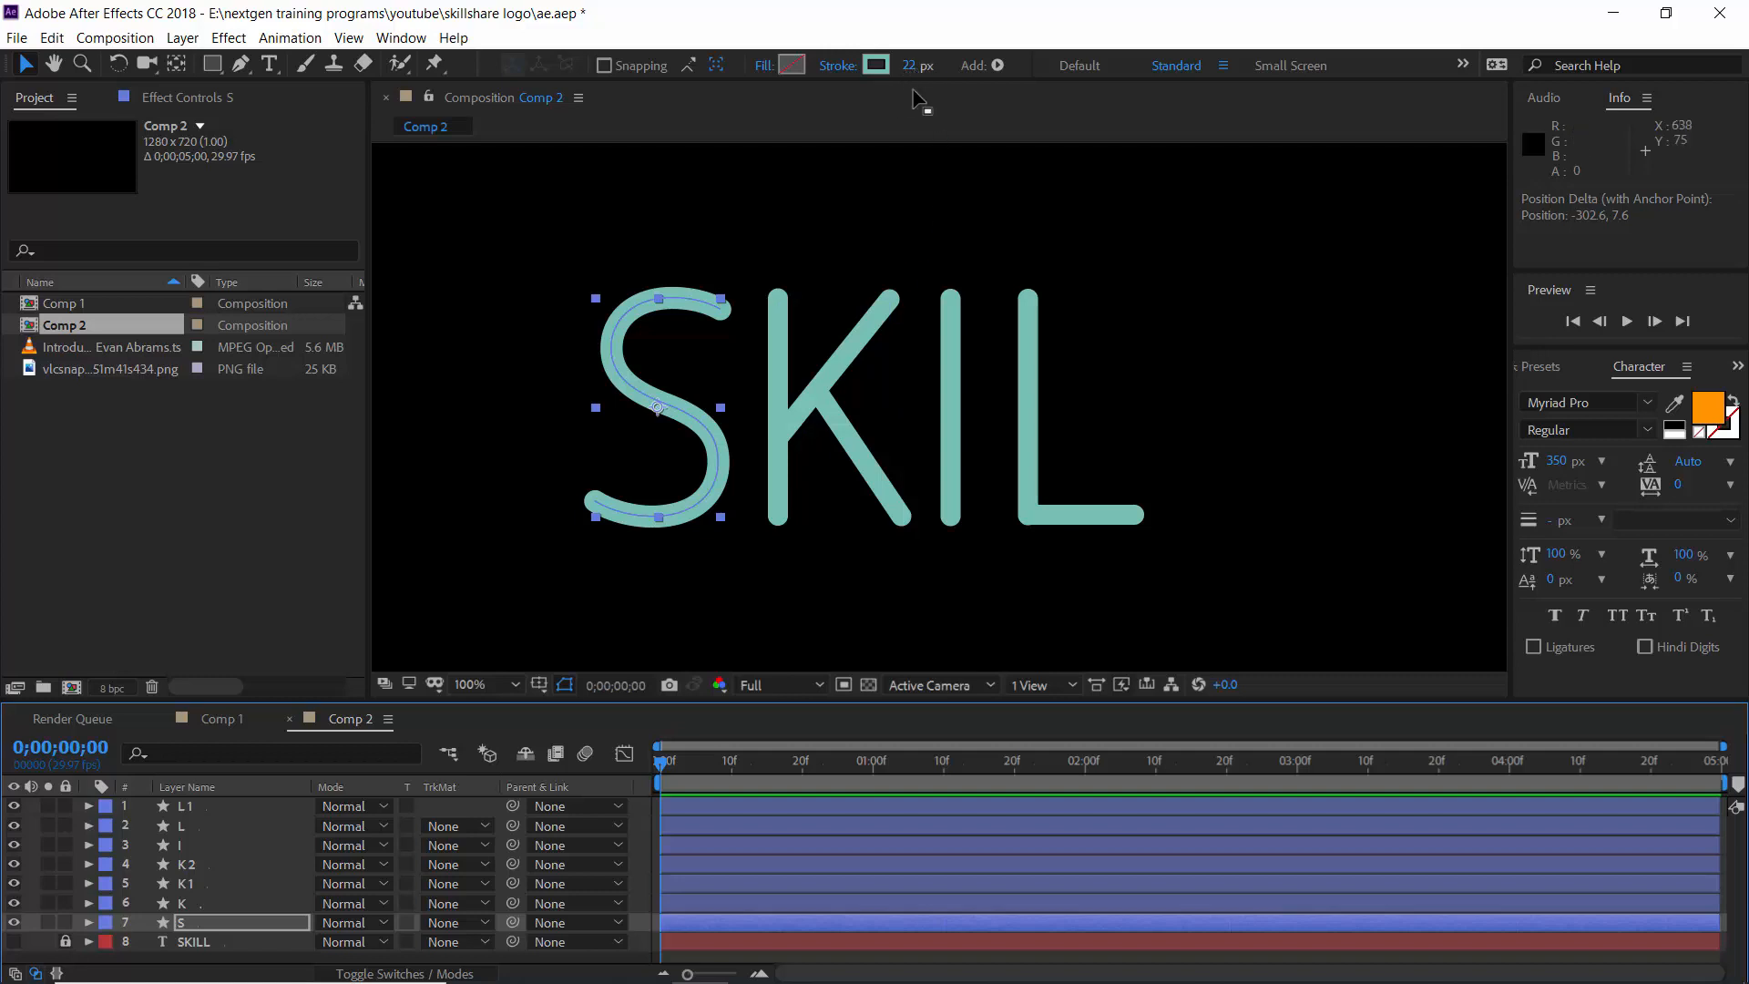
left_click(208, 900)
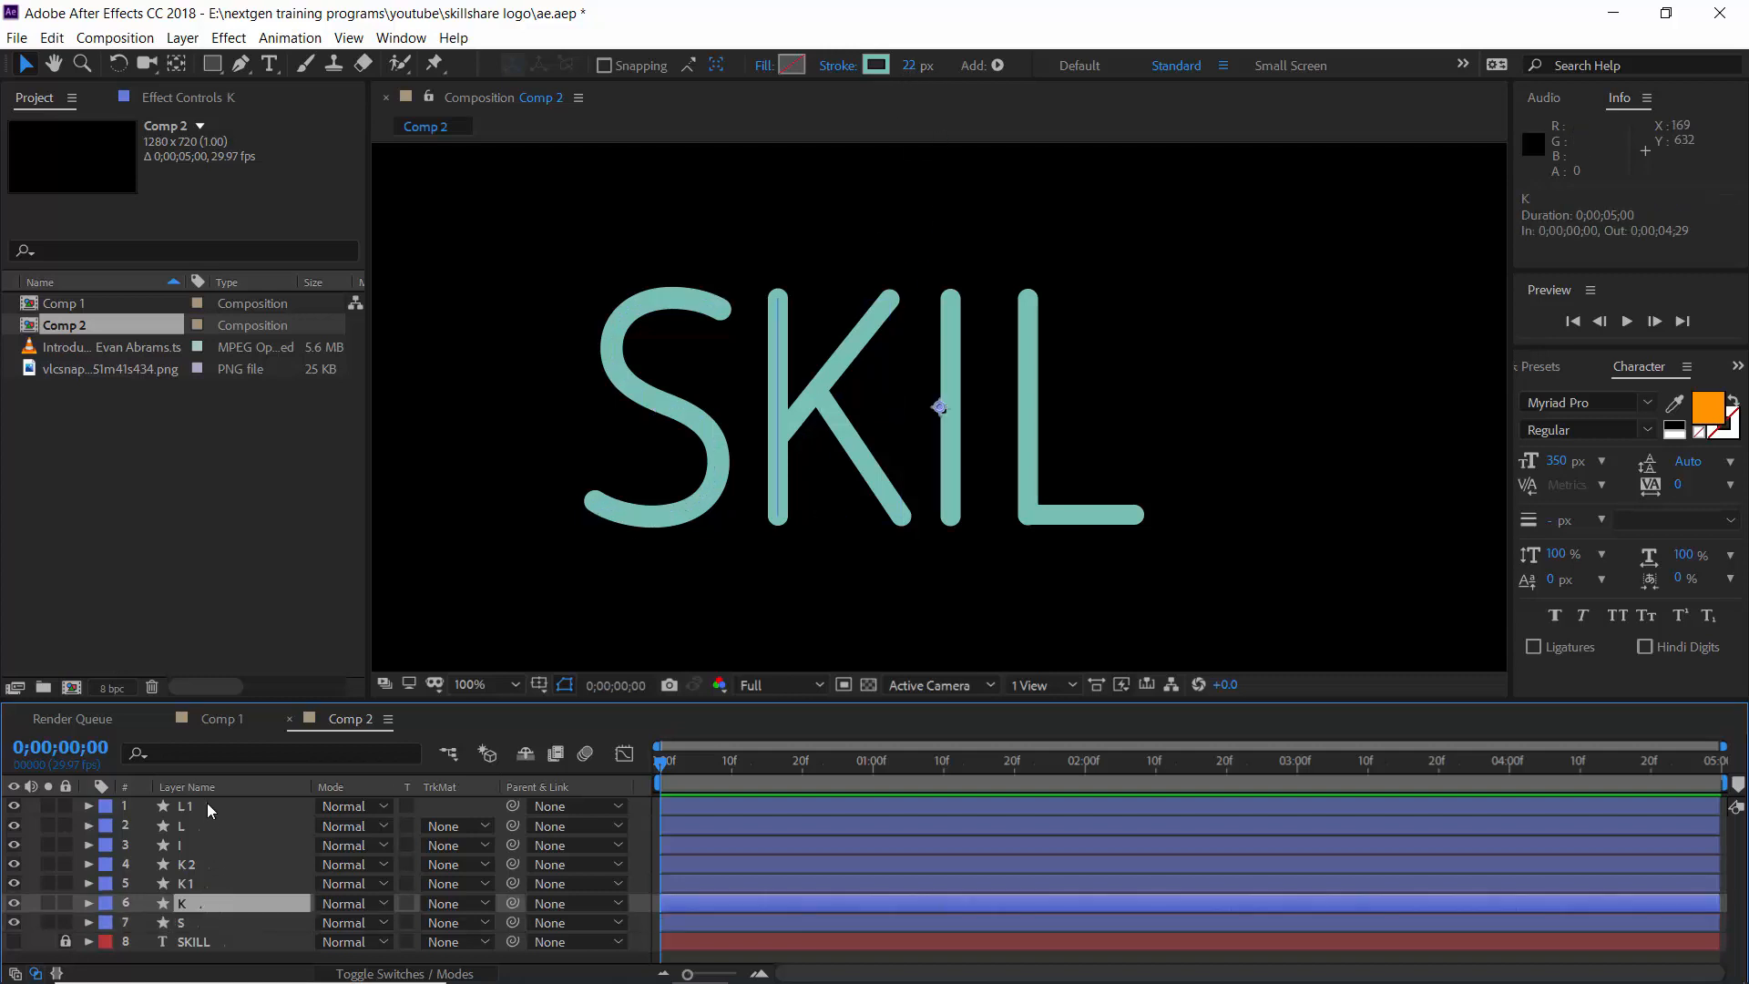
left_click(207, 803, "shift")
left_click(910, 66)
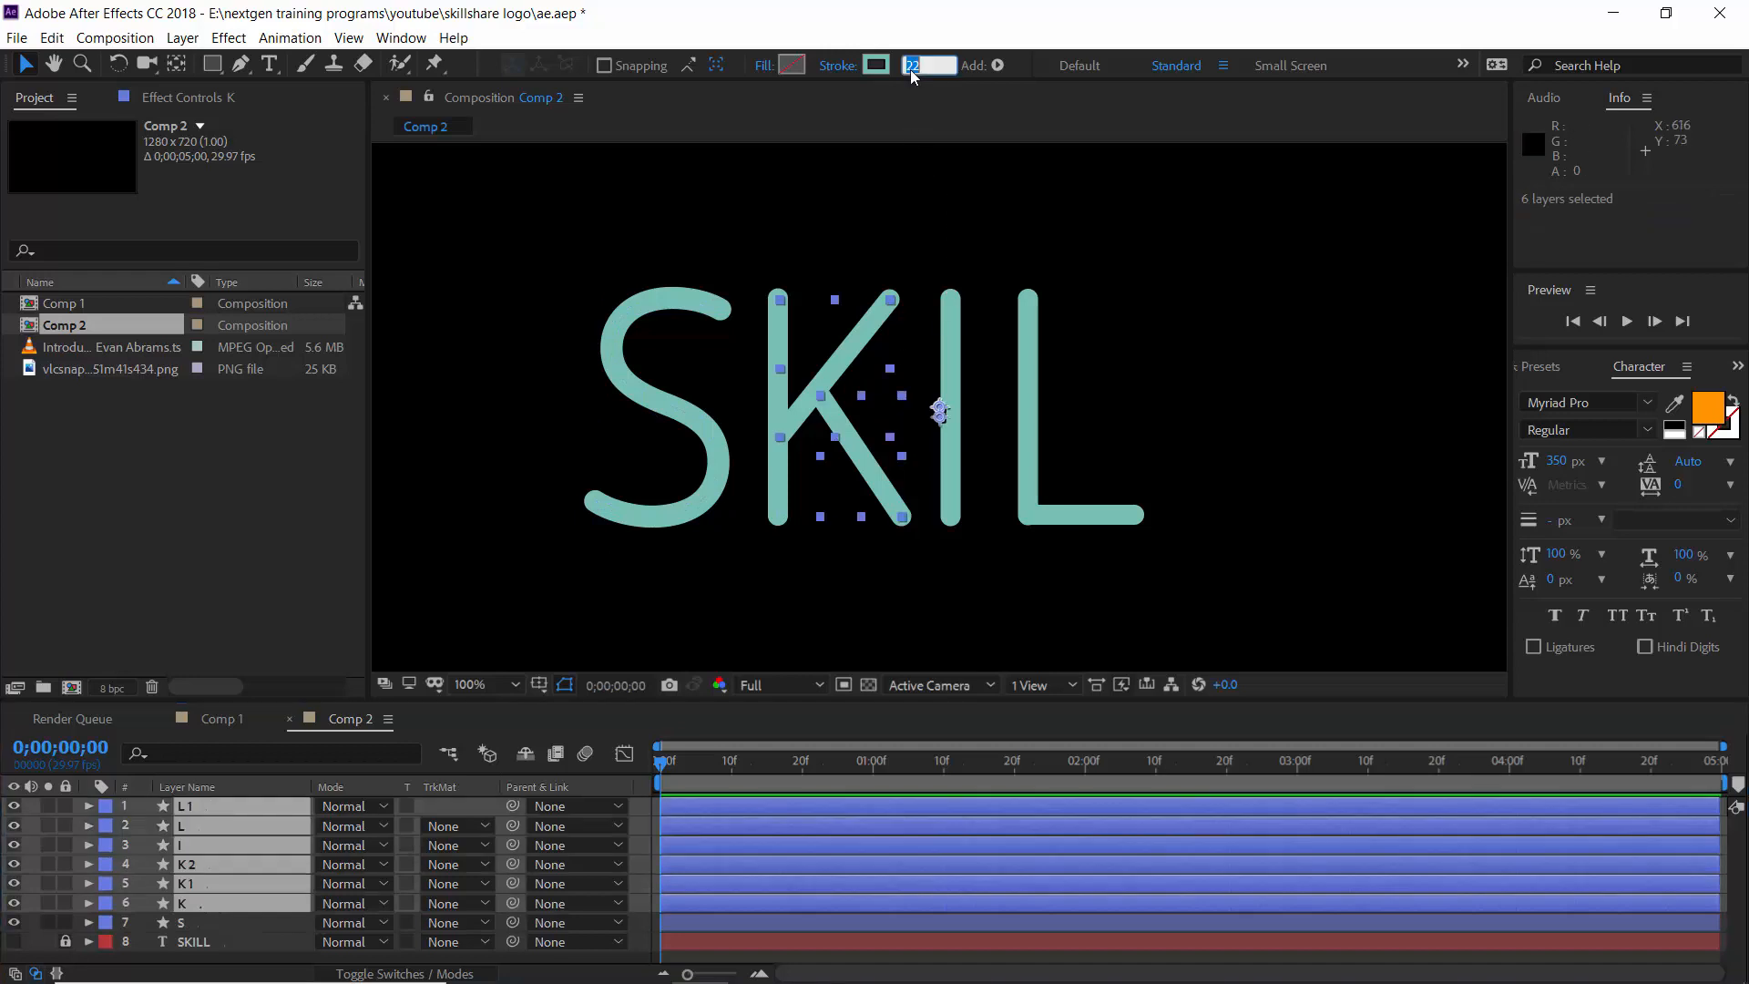
type("25")
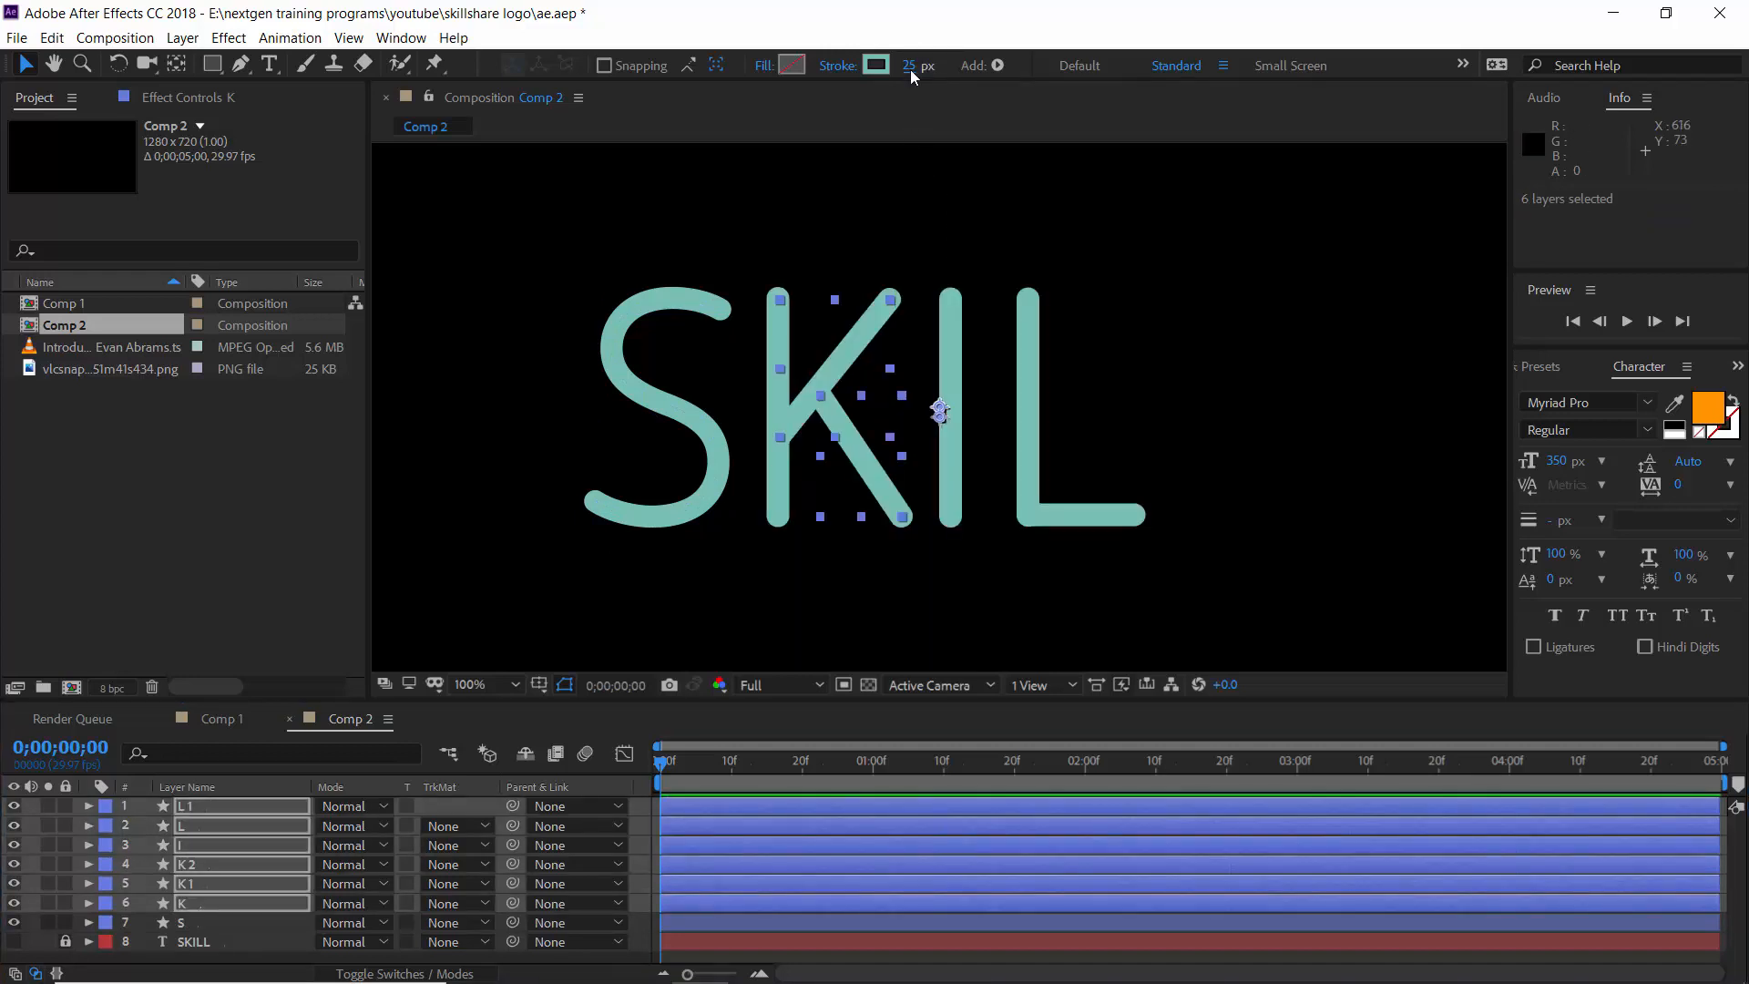
key("Return")
left_click(792, 618)
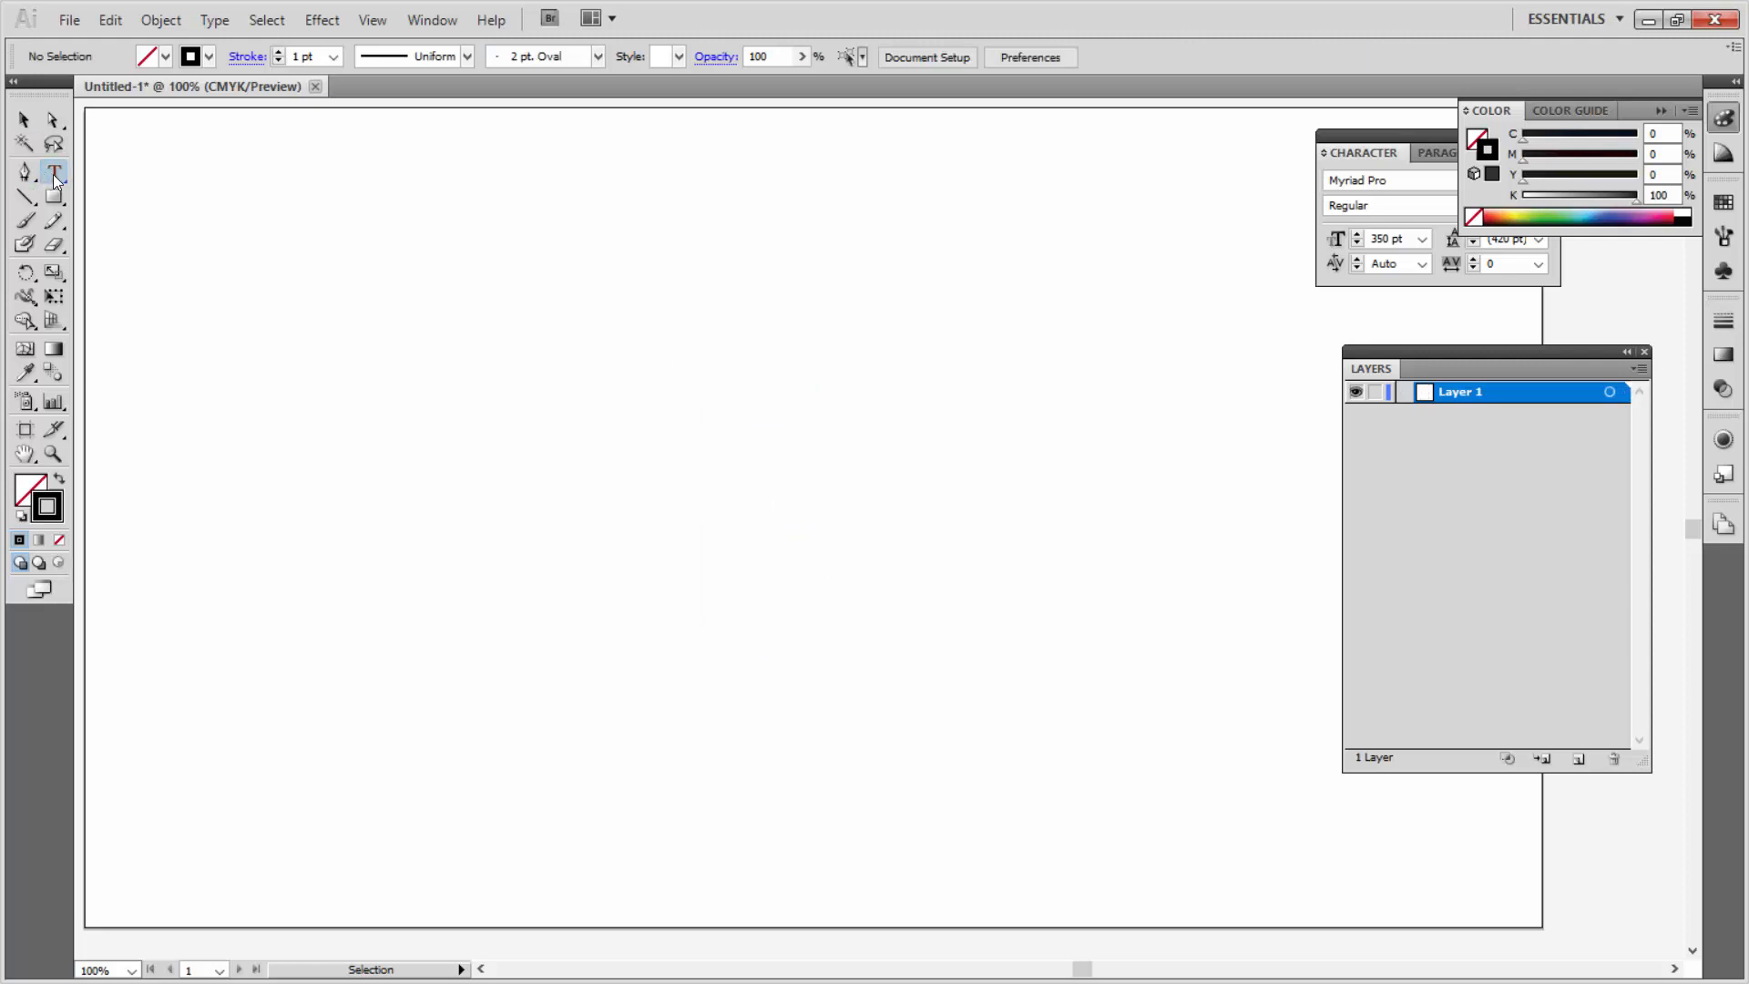
Step: In Illustrator, create a letter K in 350 pt Myriad Pro Regular and move it lower on the artboard
left_click(52, 173)
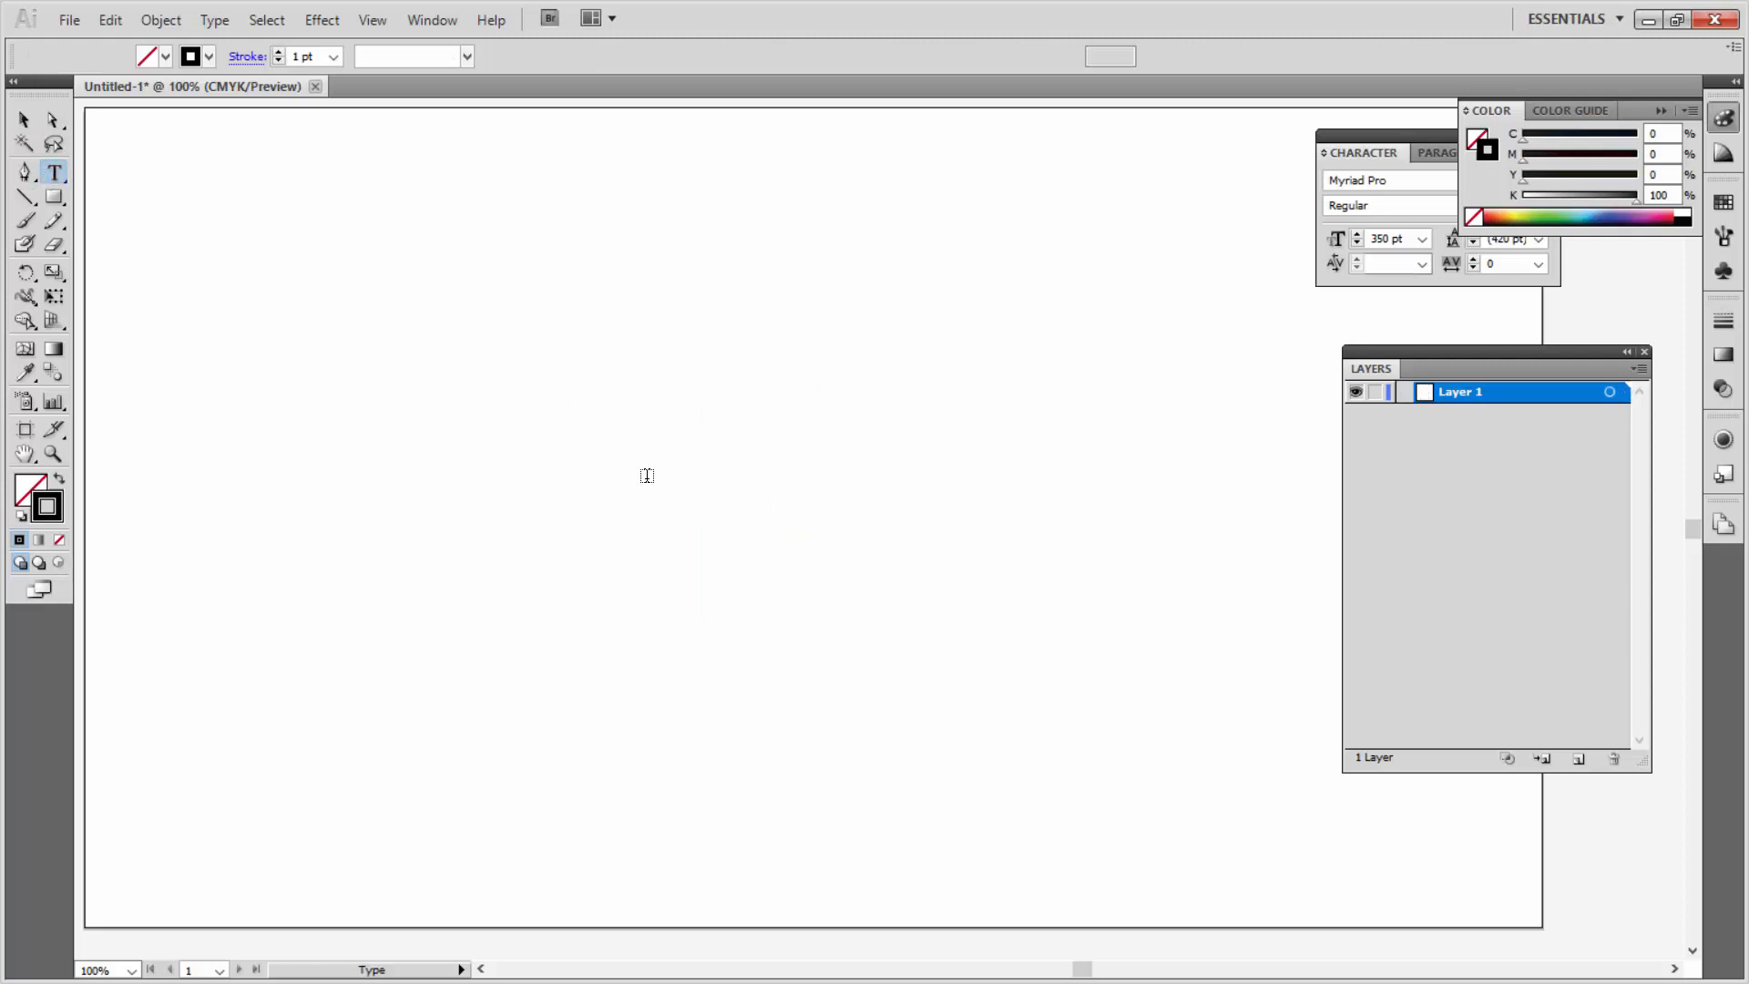
left_click(646, 474)
type("K")
left_click(24, 119)
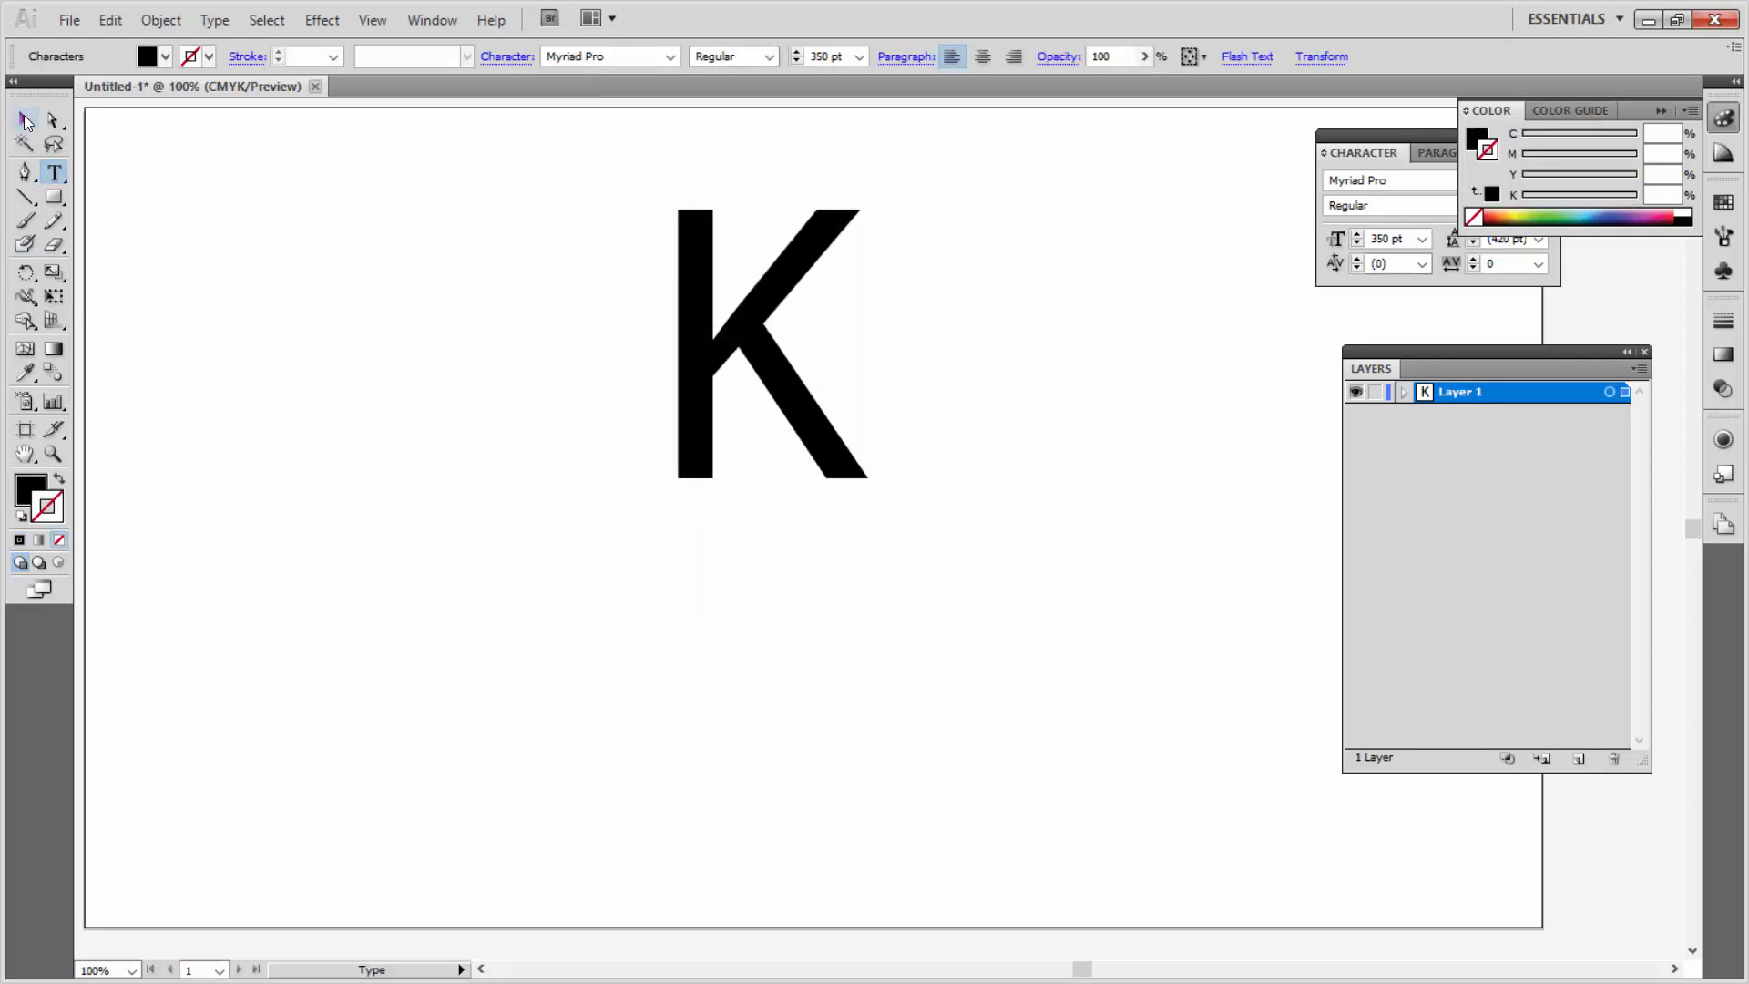
left_click_drag(789, 387, 761, 534)
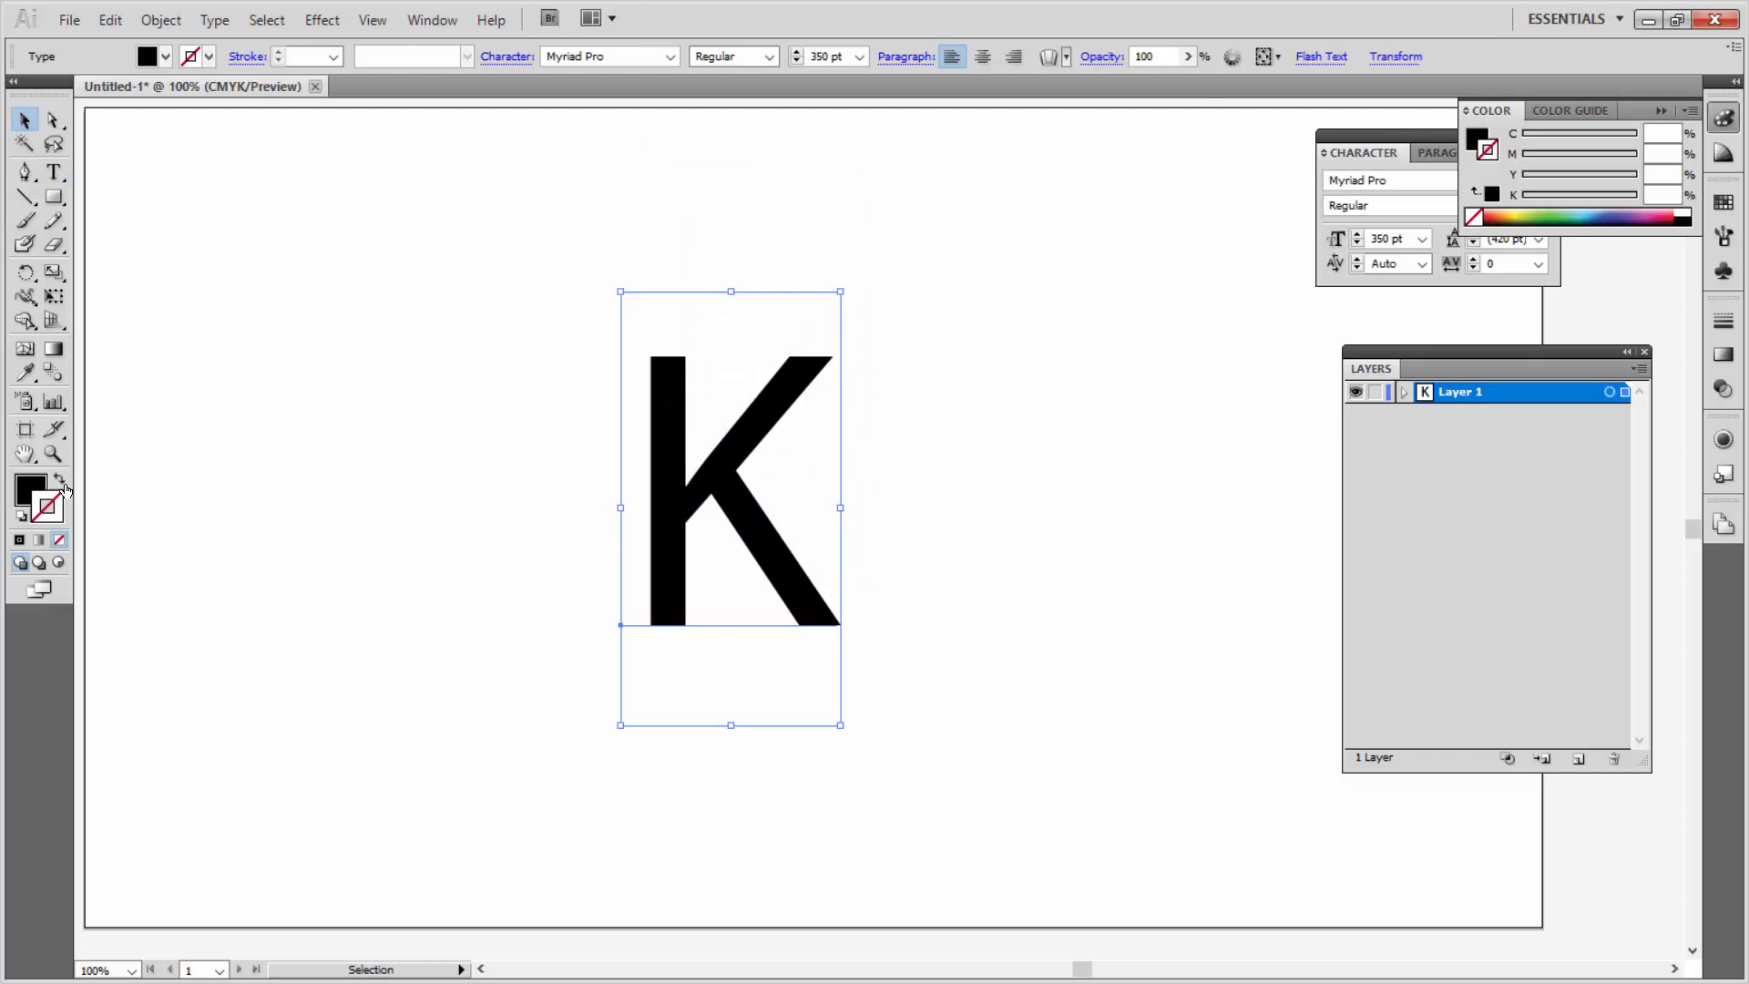
Step: Swap the K's fill and stroke so only an outline is drawn, and expand the text's object and fill
left_click(60, 481)
left_click(161, 20)
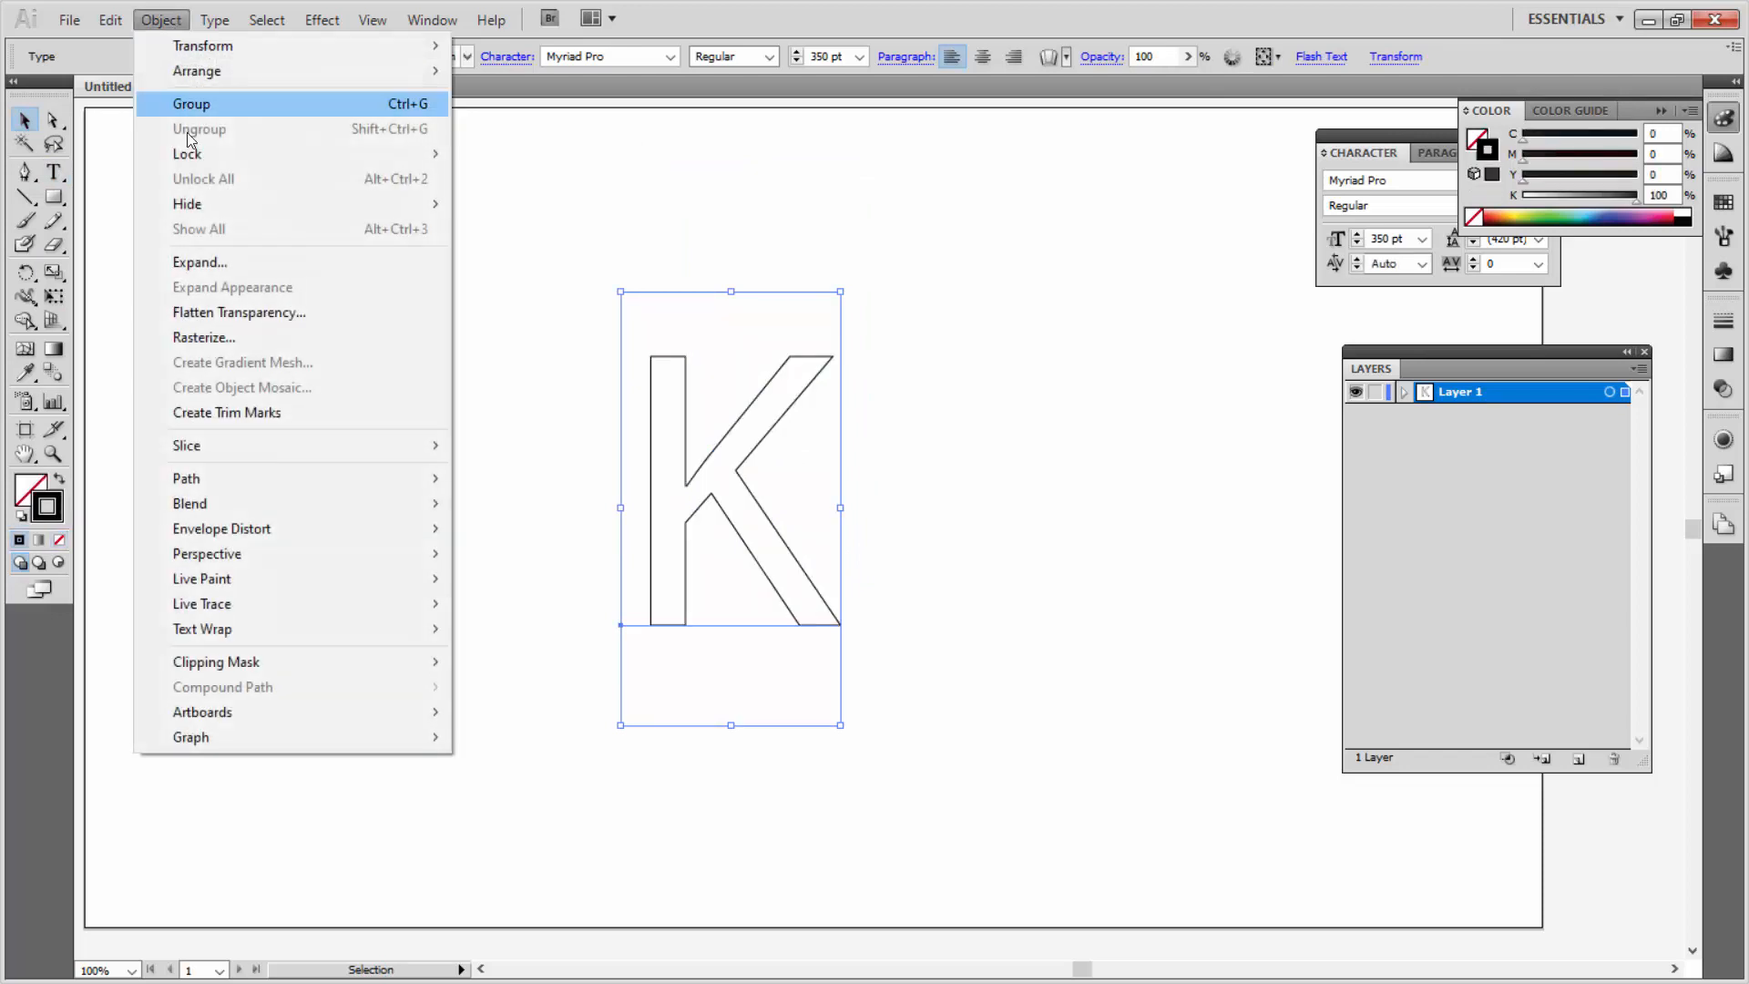
left_click(201, 263)
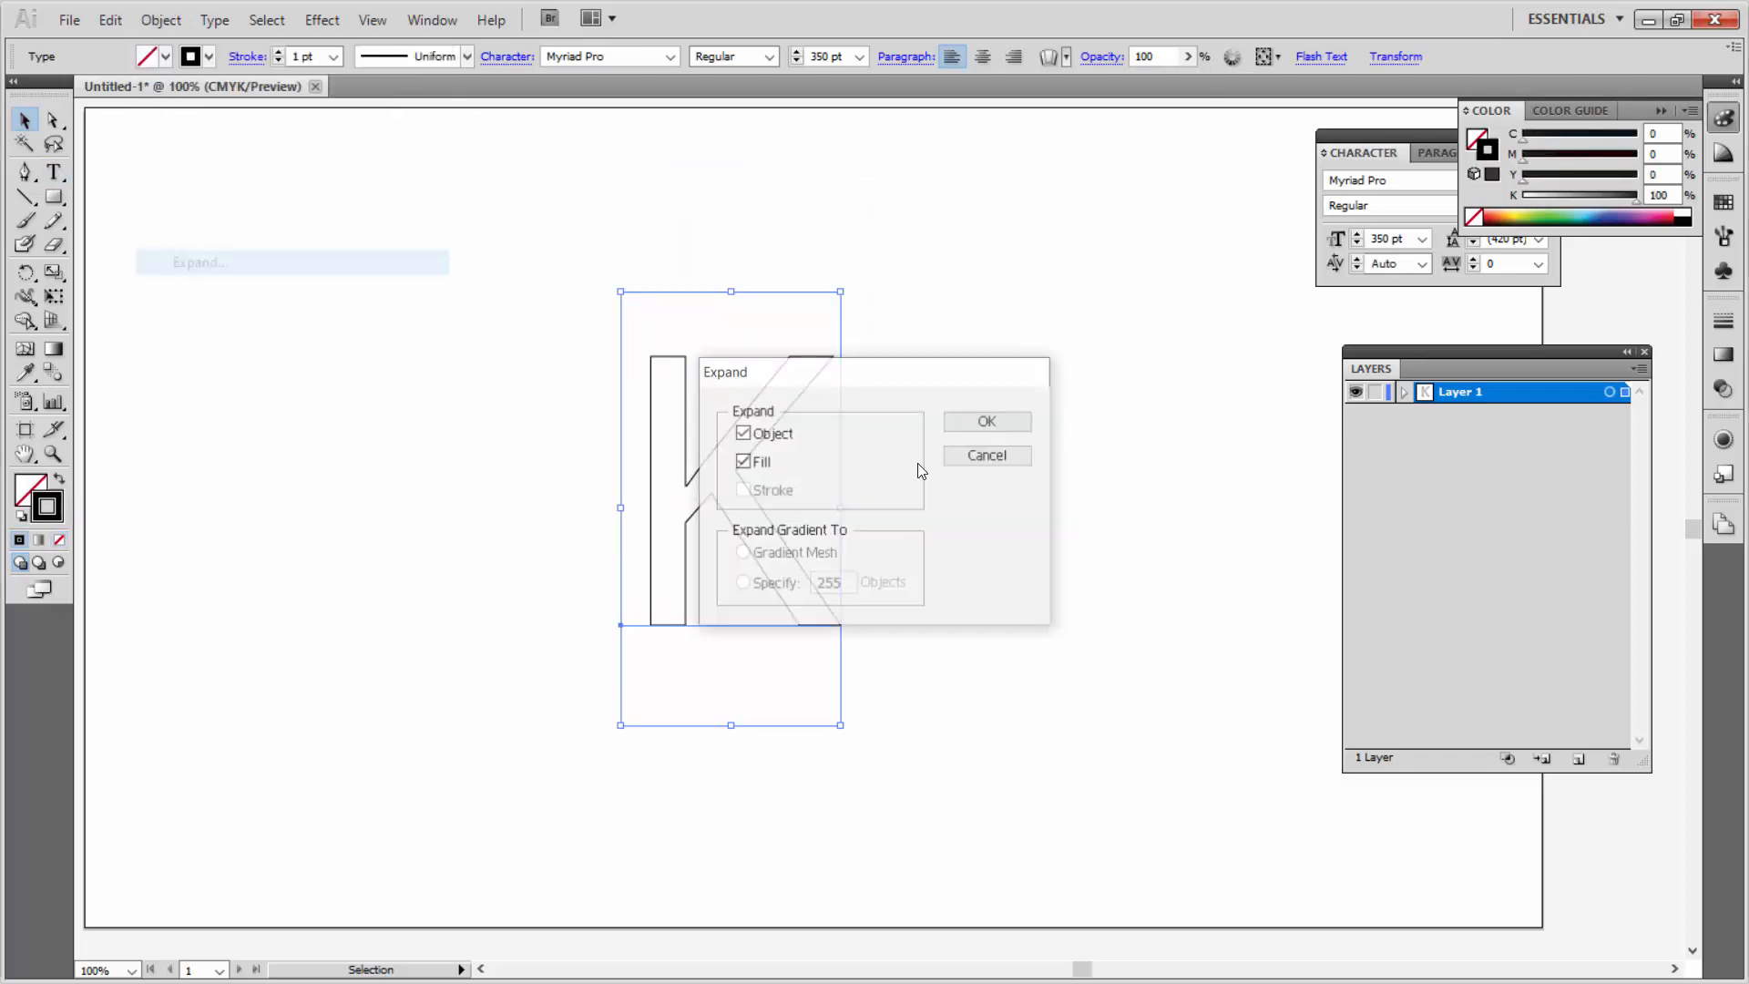
left_click(971, 428)
Step: Ungroup the expanded K, release its compound path and deselect it
left_click(161, 20)
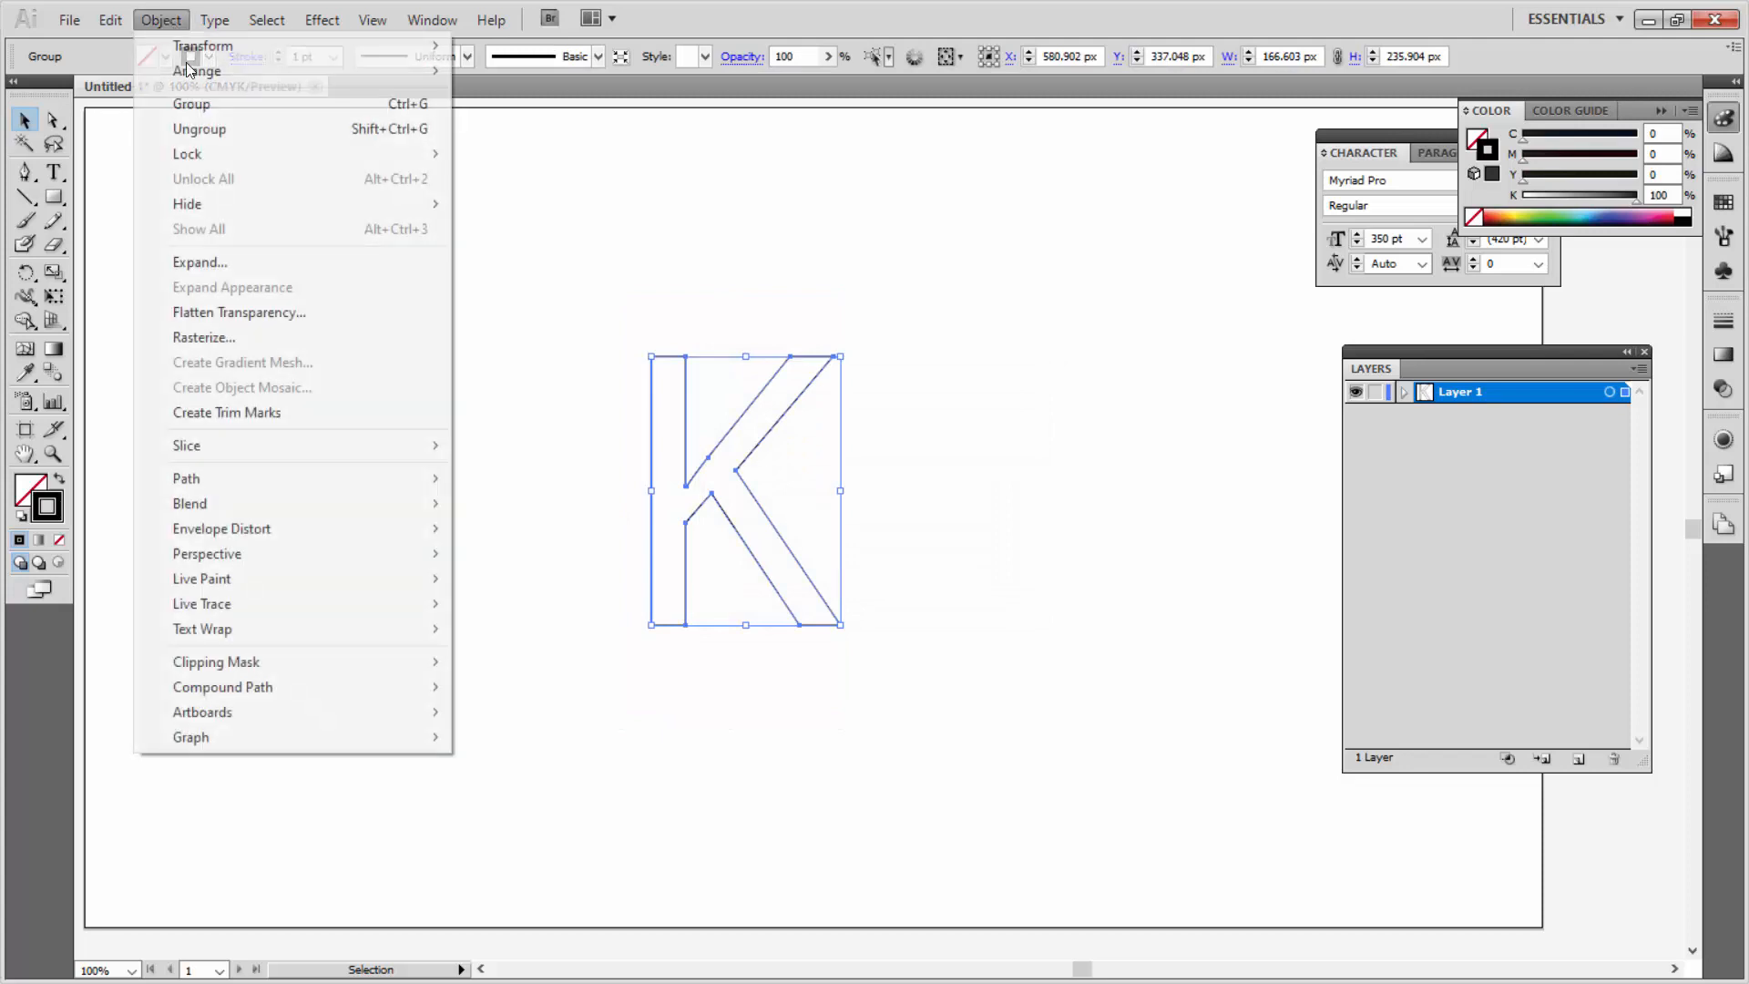
left_click(234, 130)
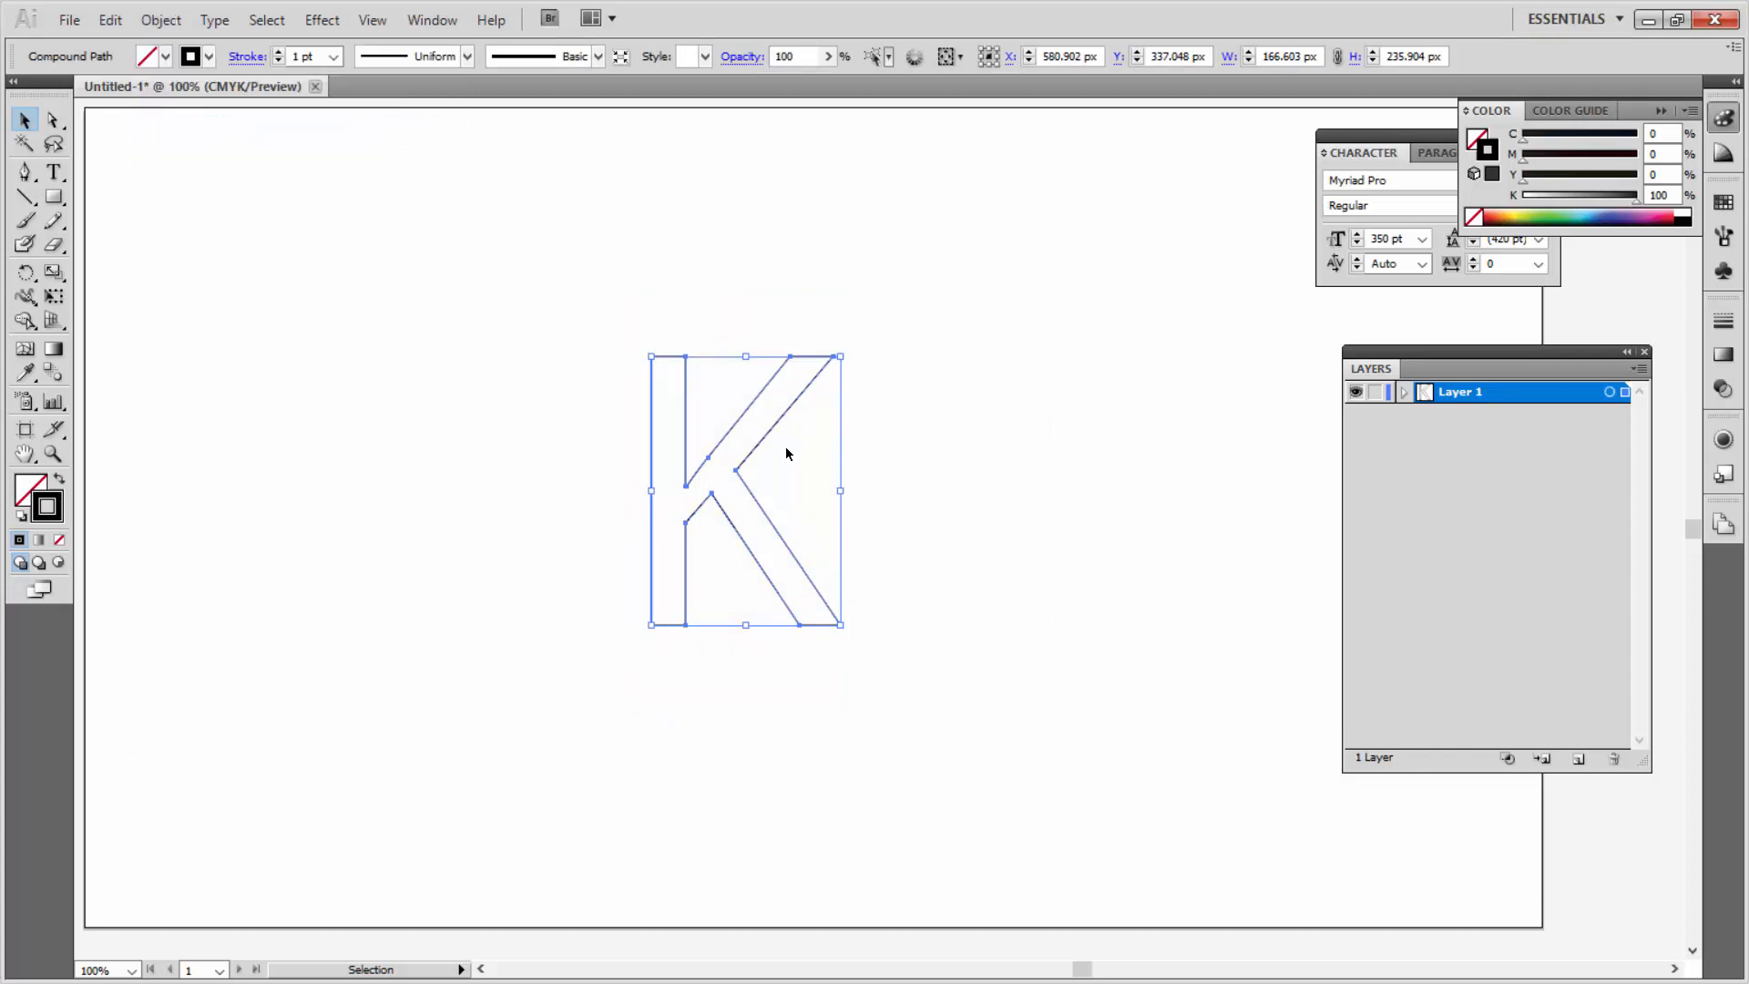
right_click(791, 403)
left_click(803, 537)
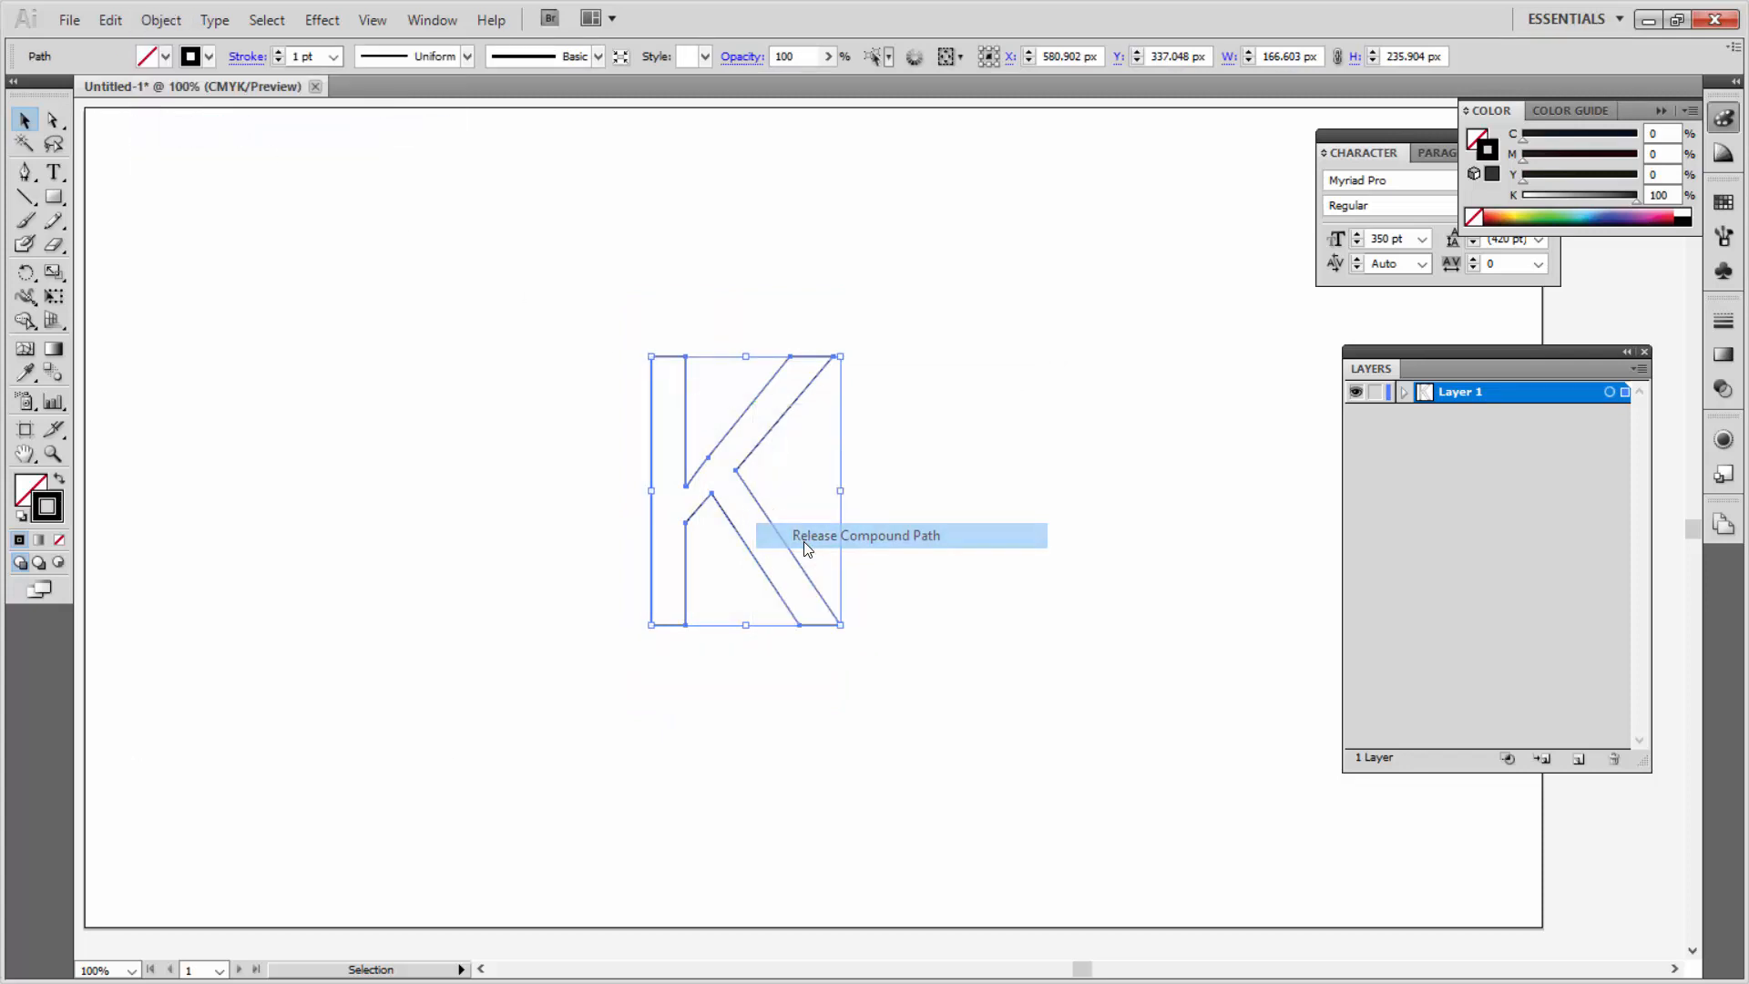
left_click(1008, 519)
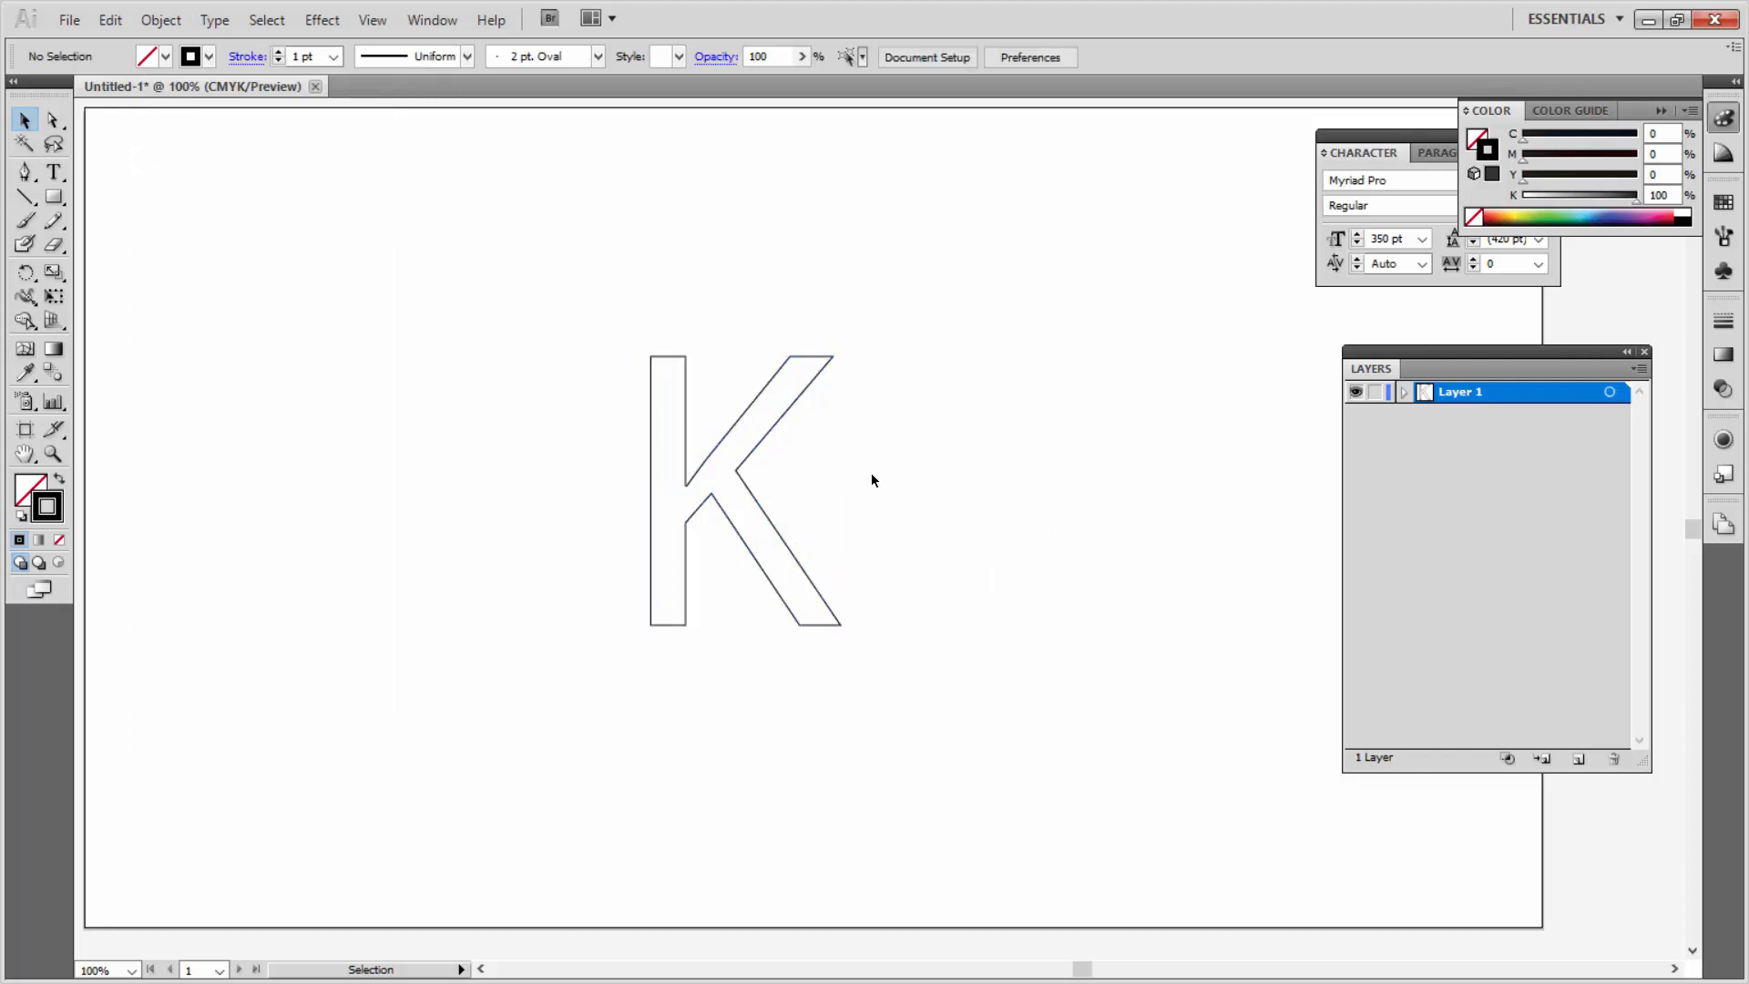
Step: Delete the short end segments from the K outline at both ends of the stem and the tips of both diagonals
left_click(55, 119)
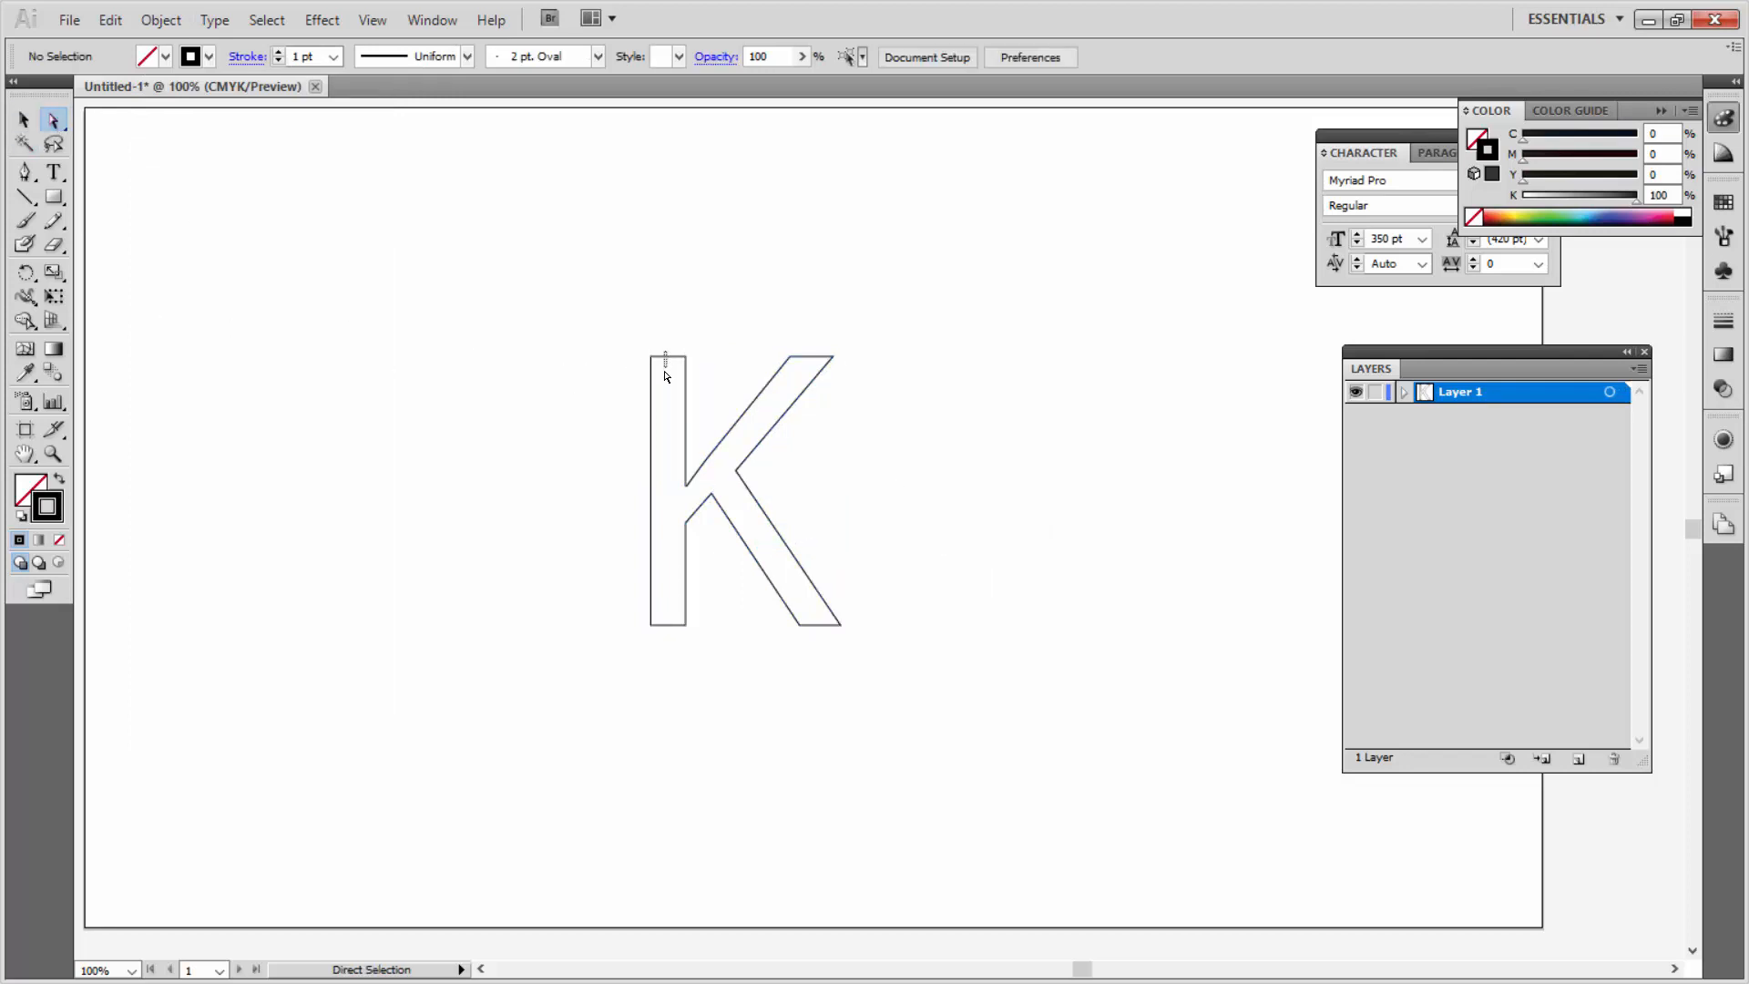
left_click_drag(665, 352, 664, 375)
key("Delete")
left_click_drag(677, 619, 668, 676)
key("Delete")
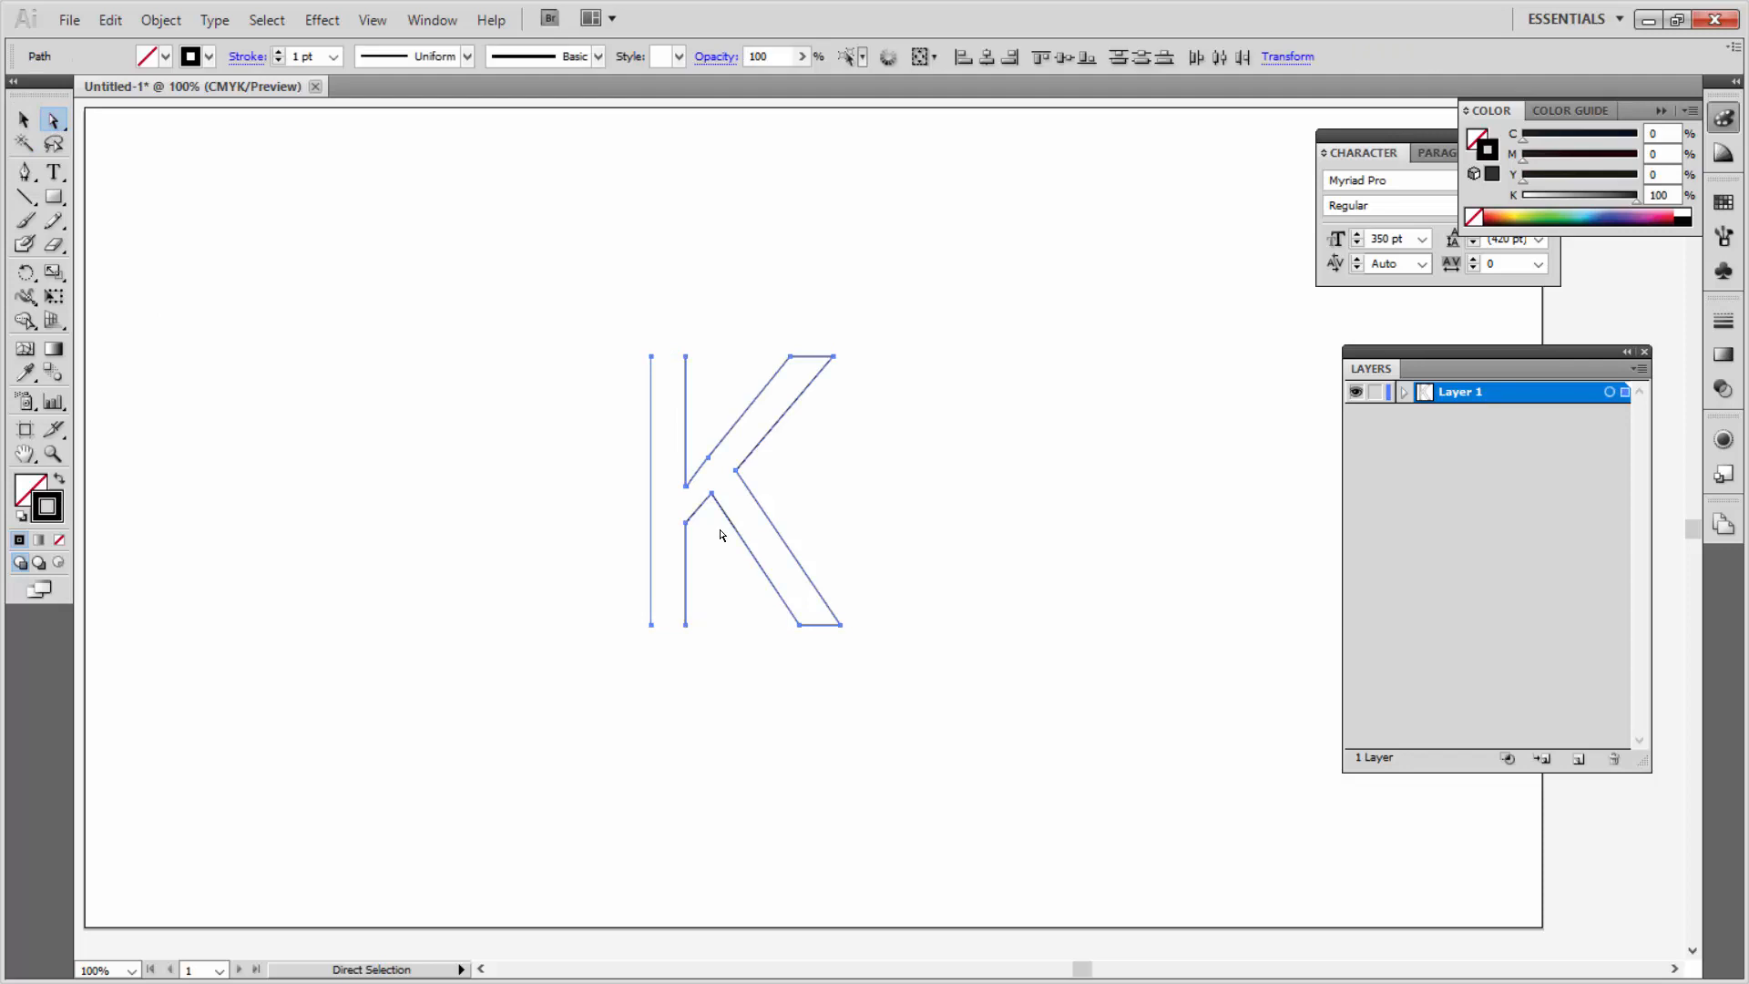
left_click(805, 366)
key("Delete")
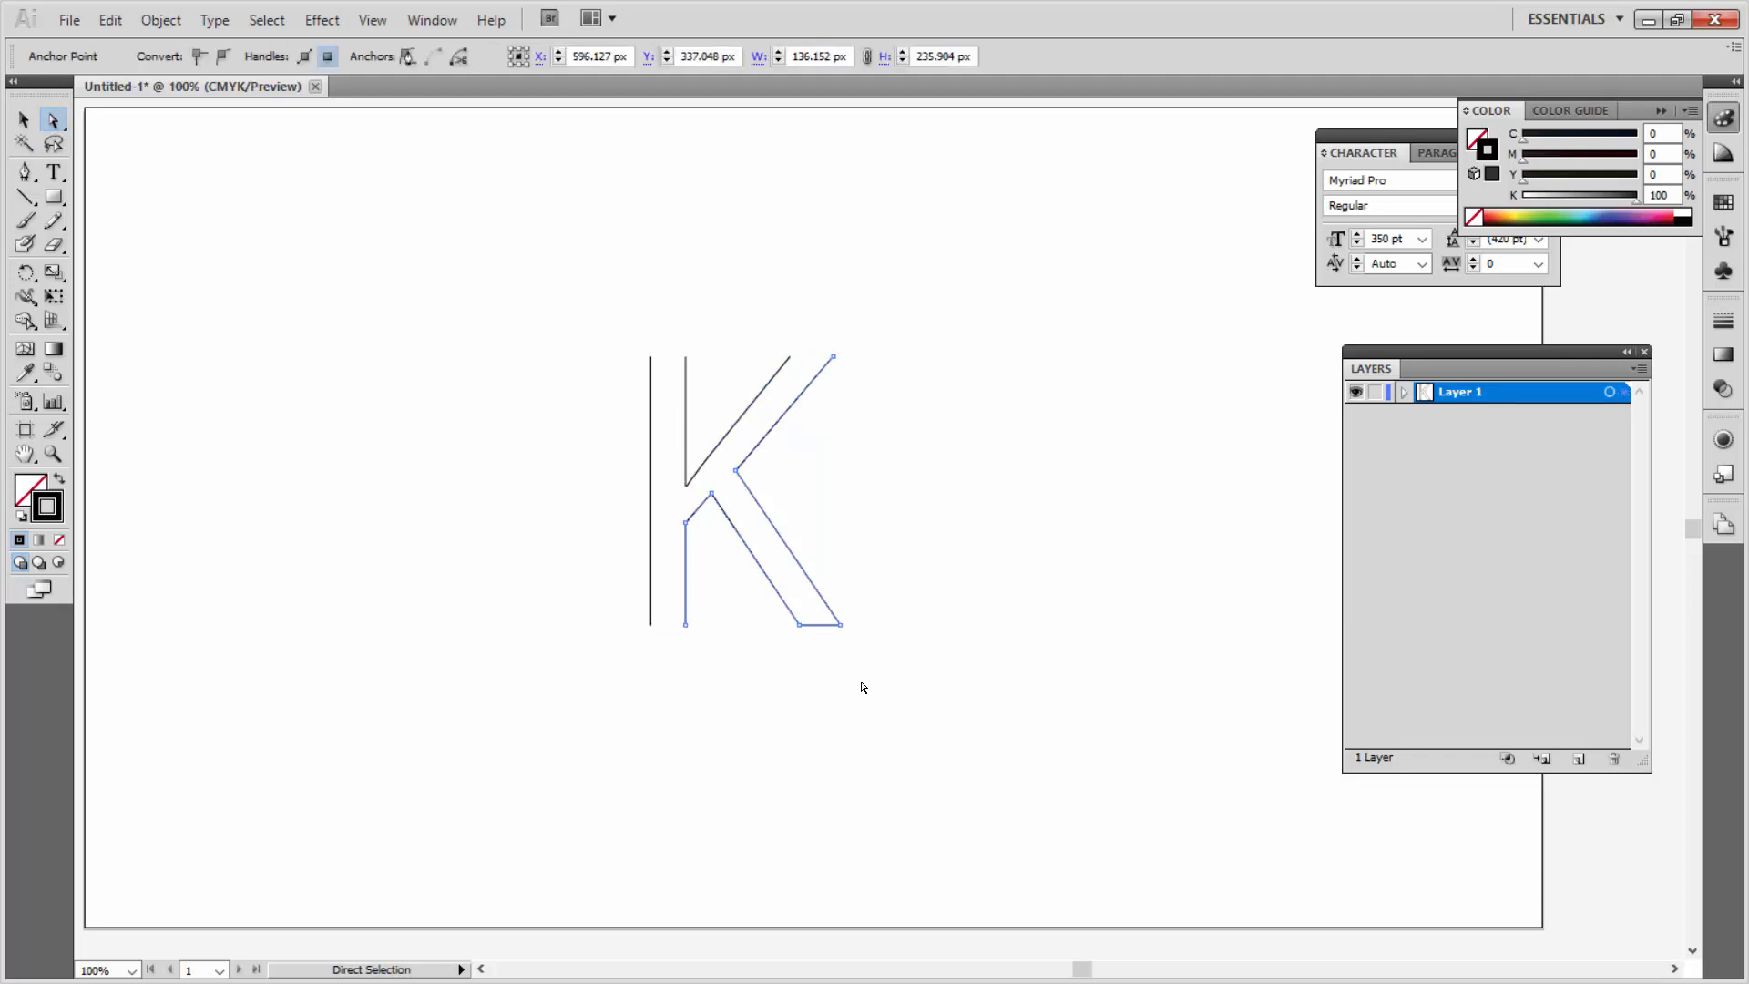
key("Delete")
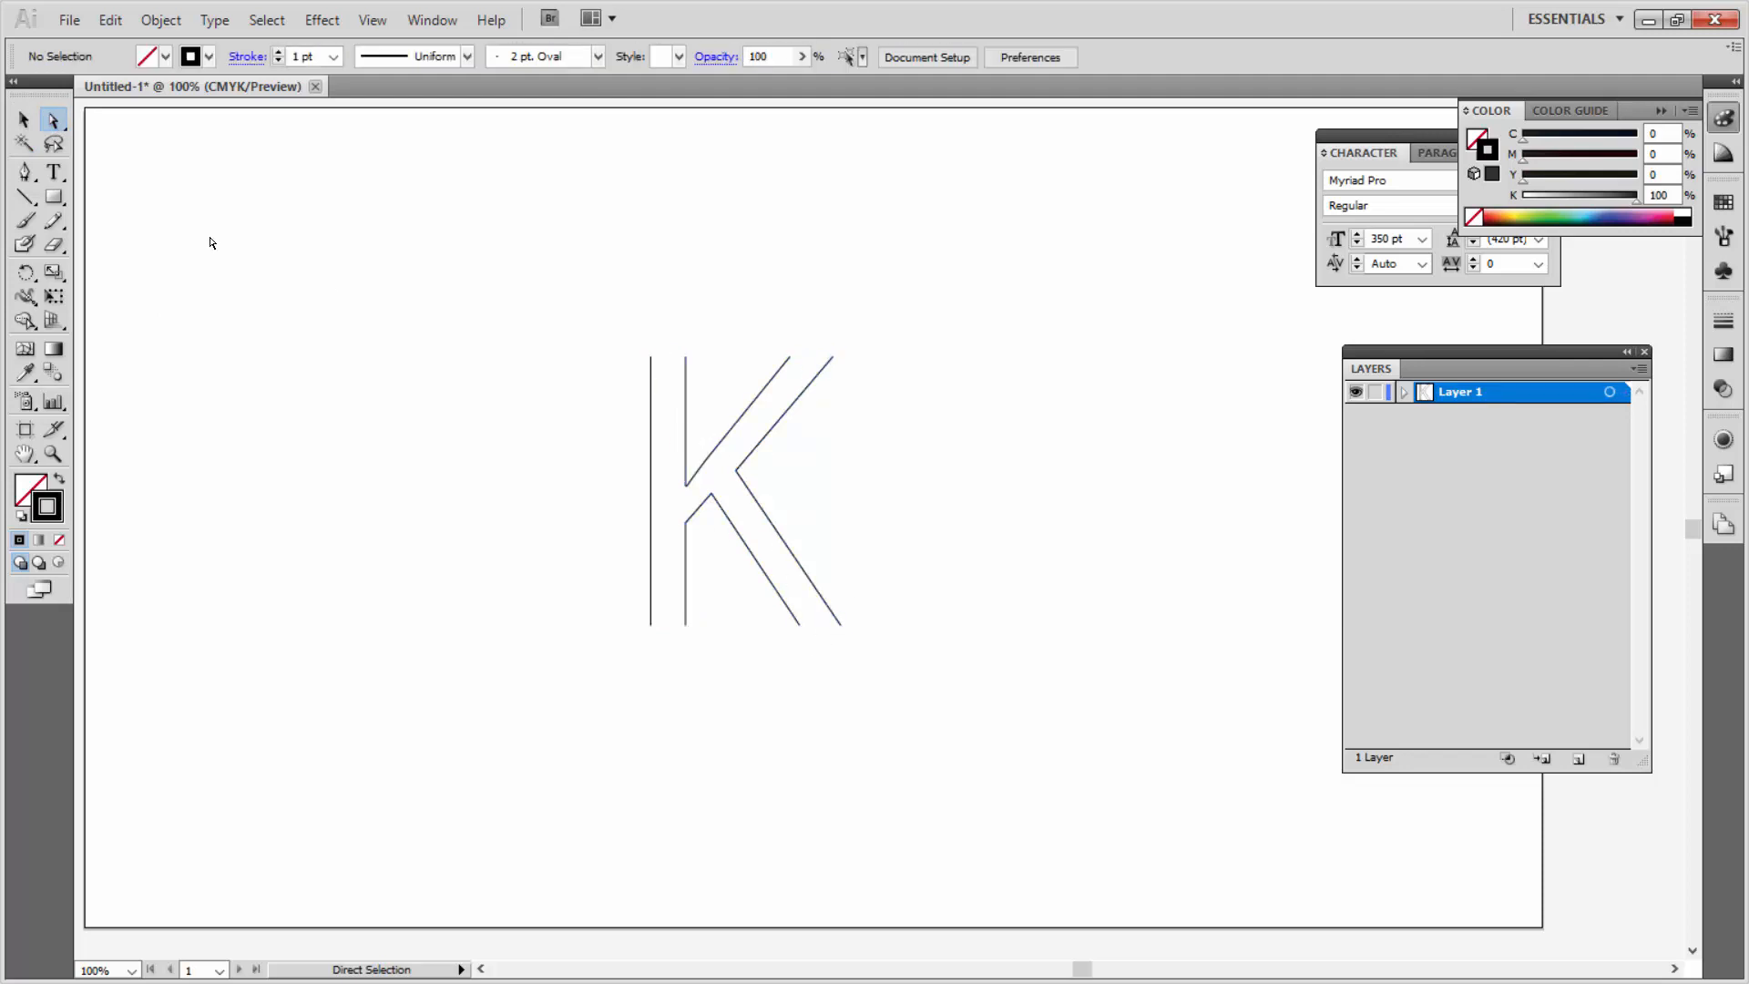
Step: Try to make a blend from all the open K outline paths, and undo it
key("v")
left_click(651, 366)
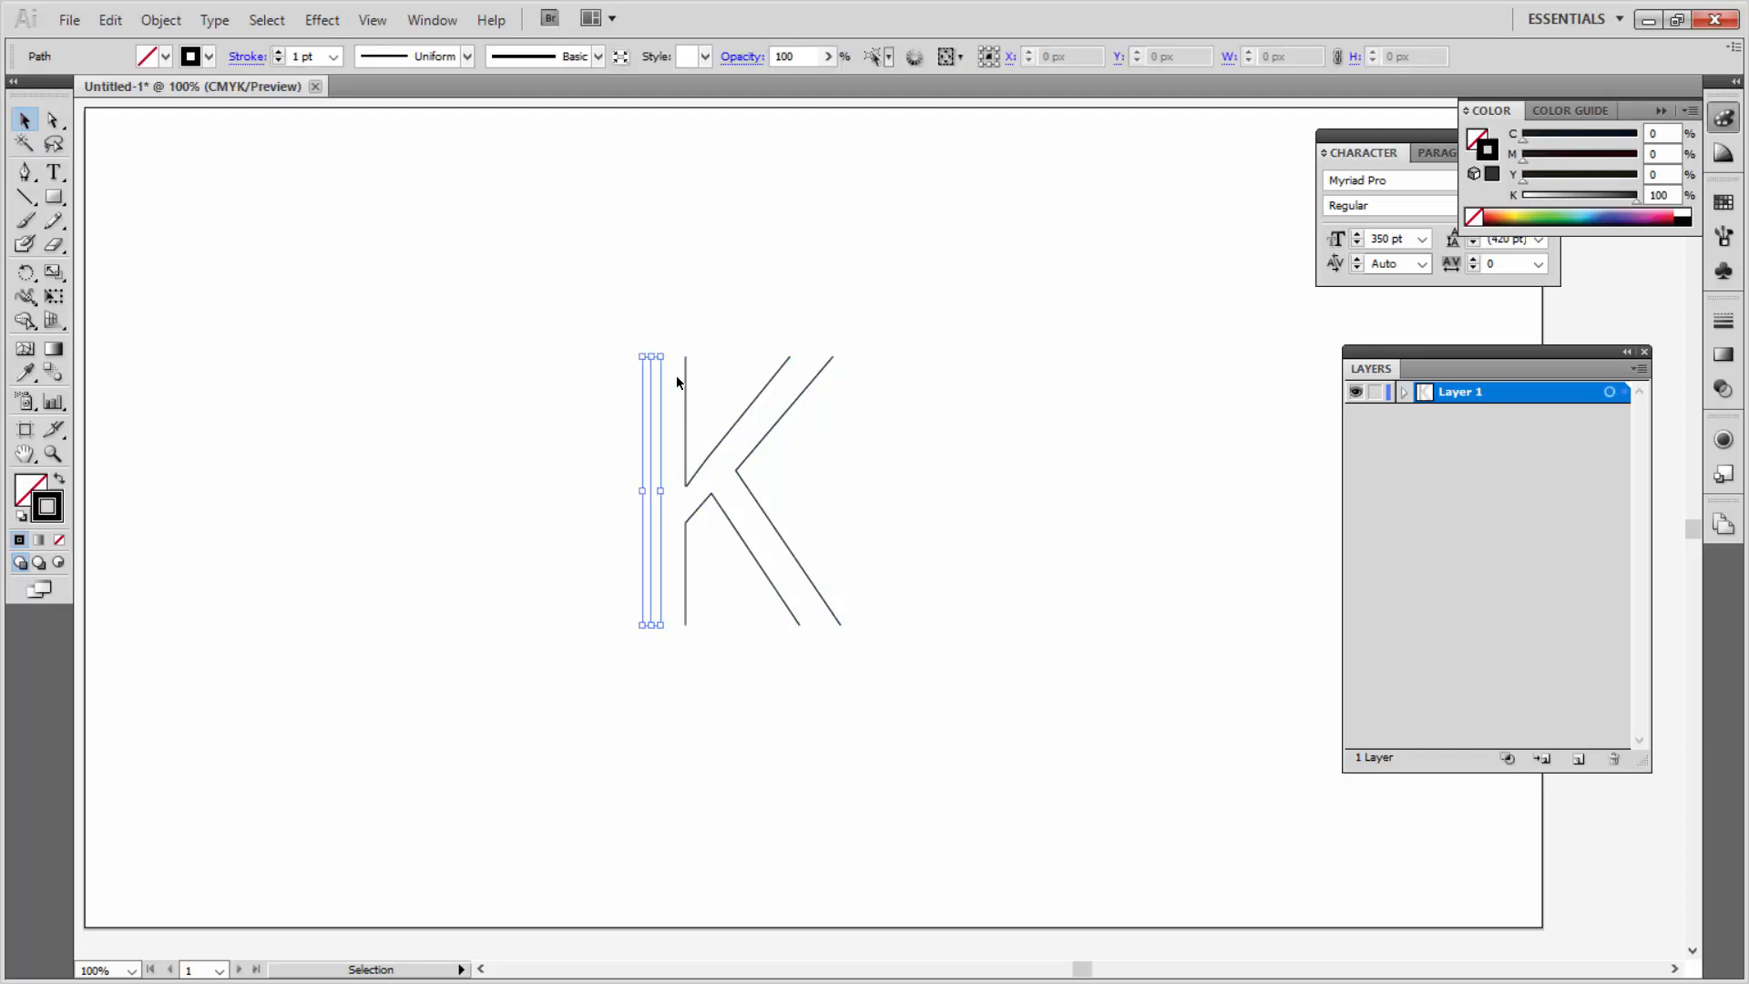
left_click(678, 380)
left_click_drag(531, 282, 969, 510)
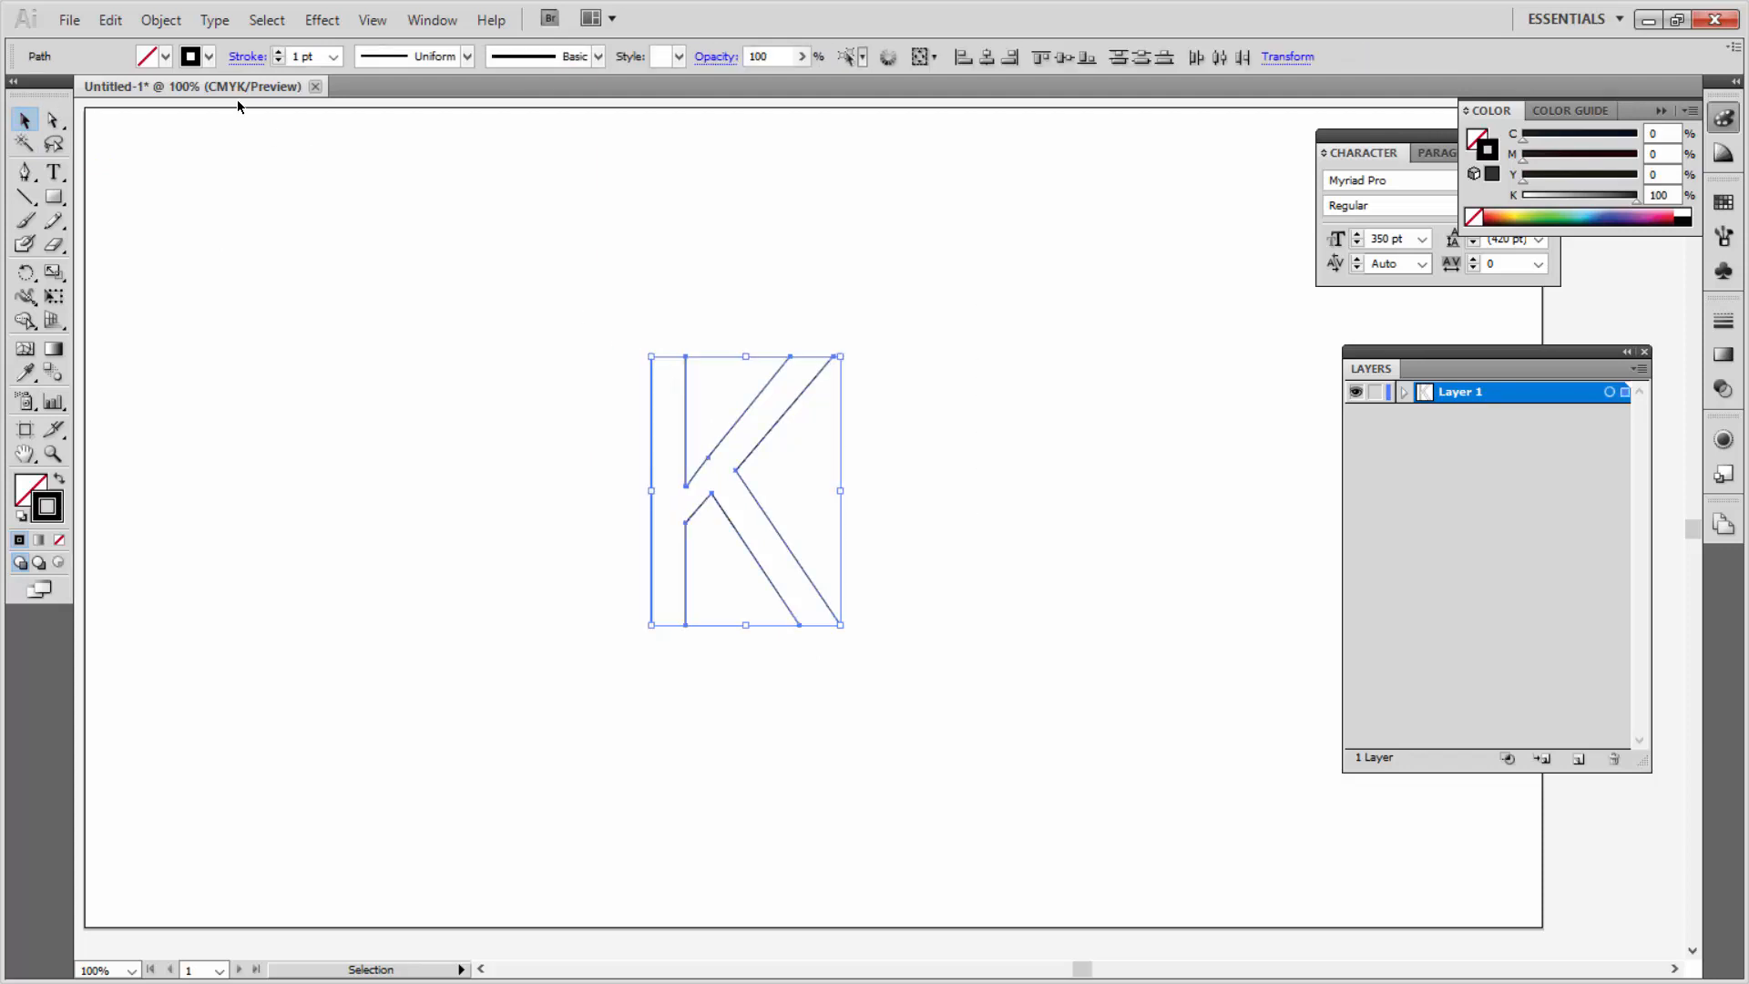
left_click(160, 19)
mouse_move(266, 504)
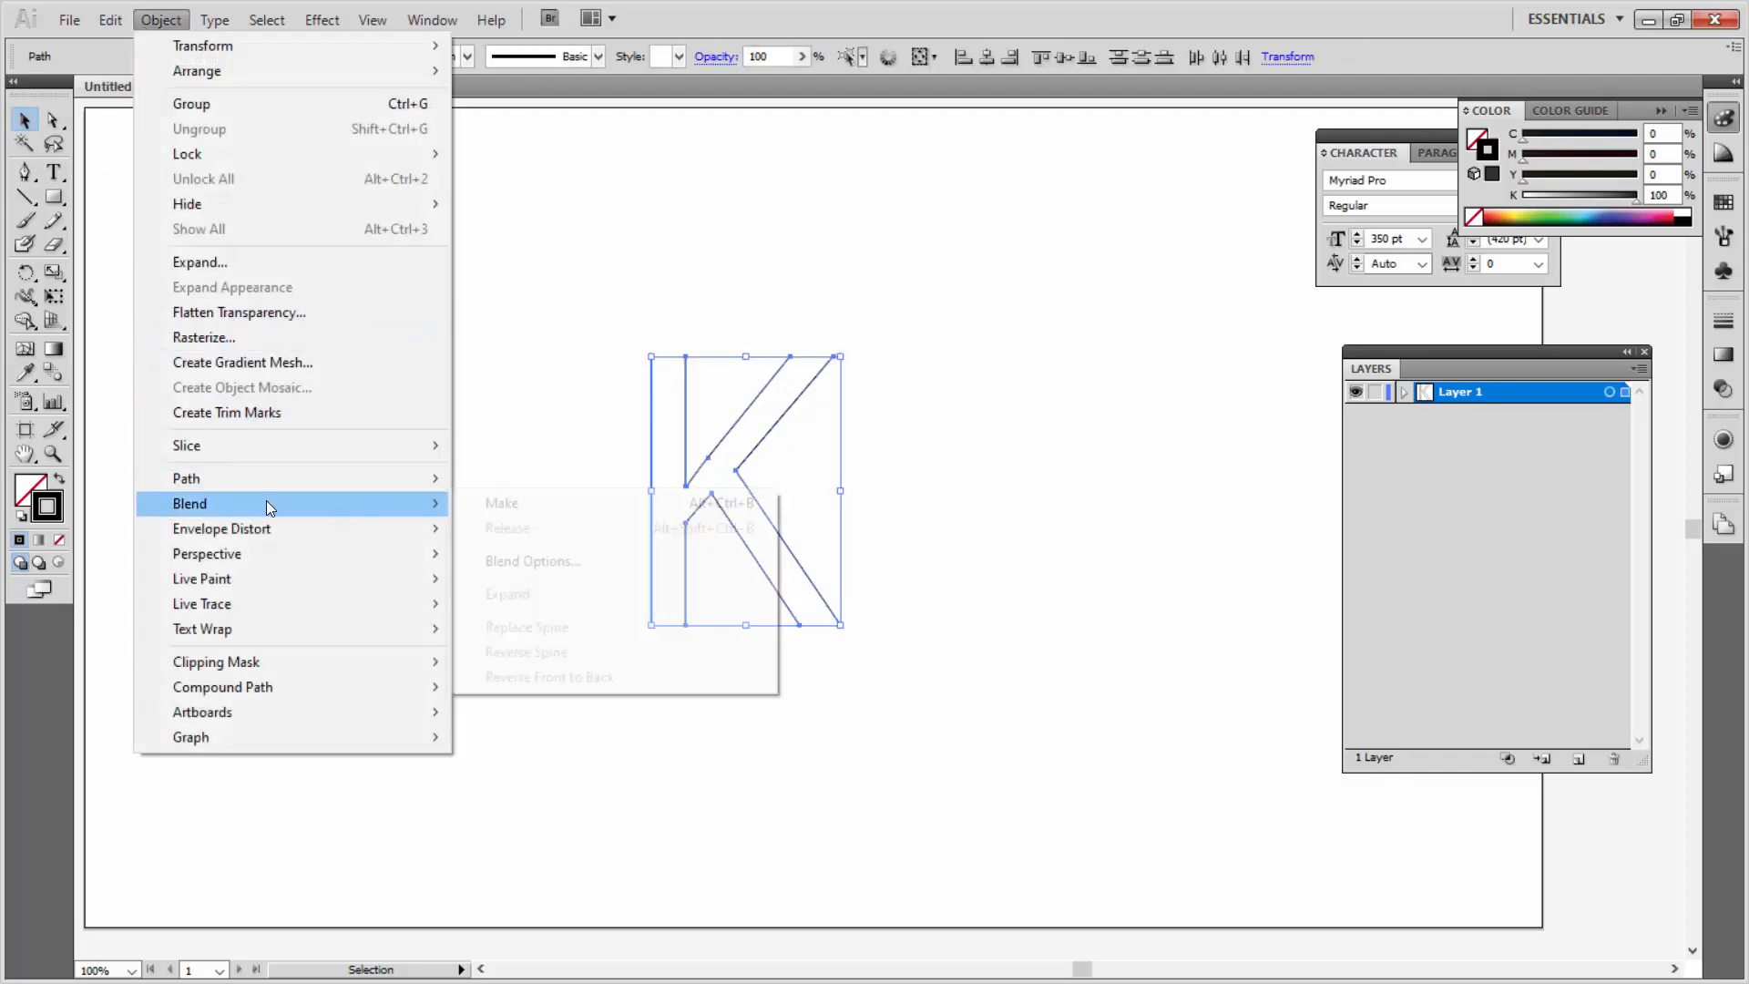
left_click(496, 504)
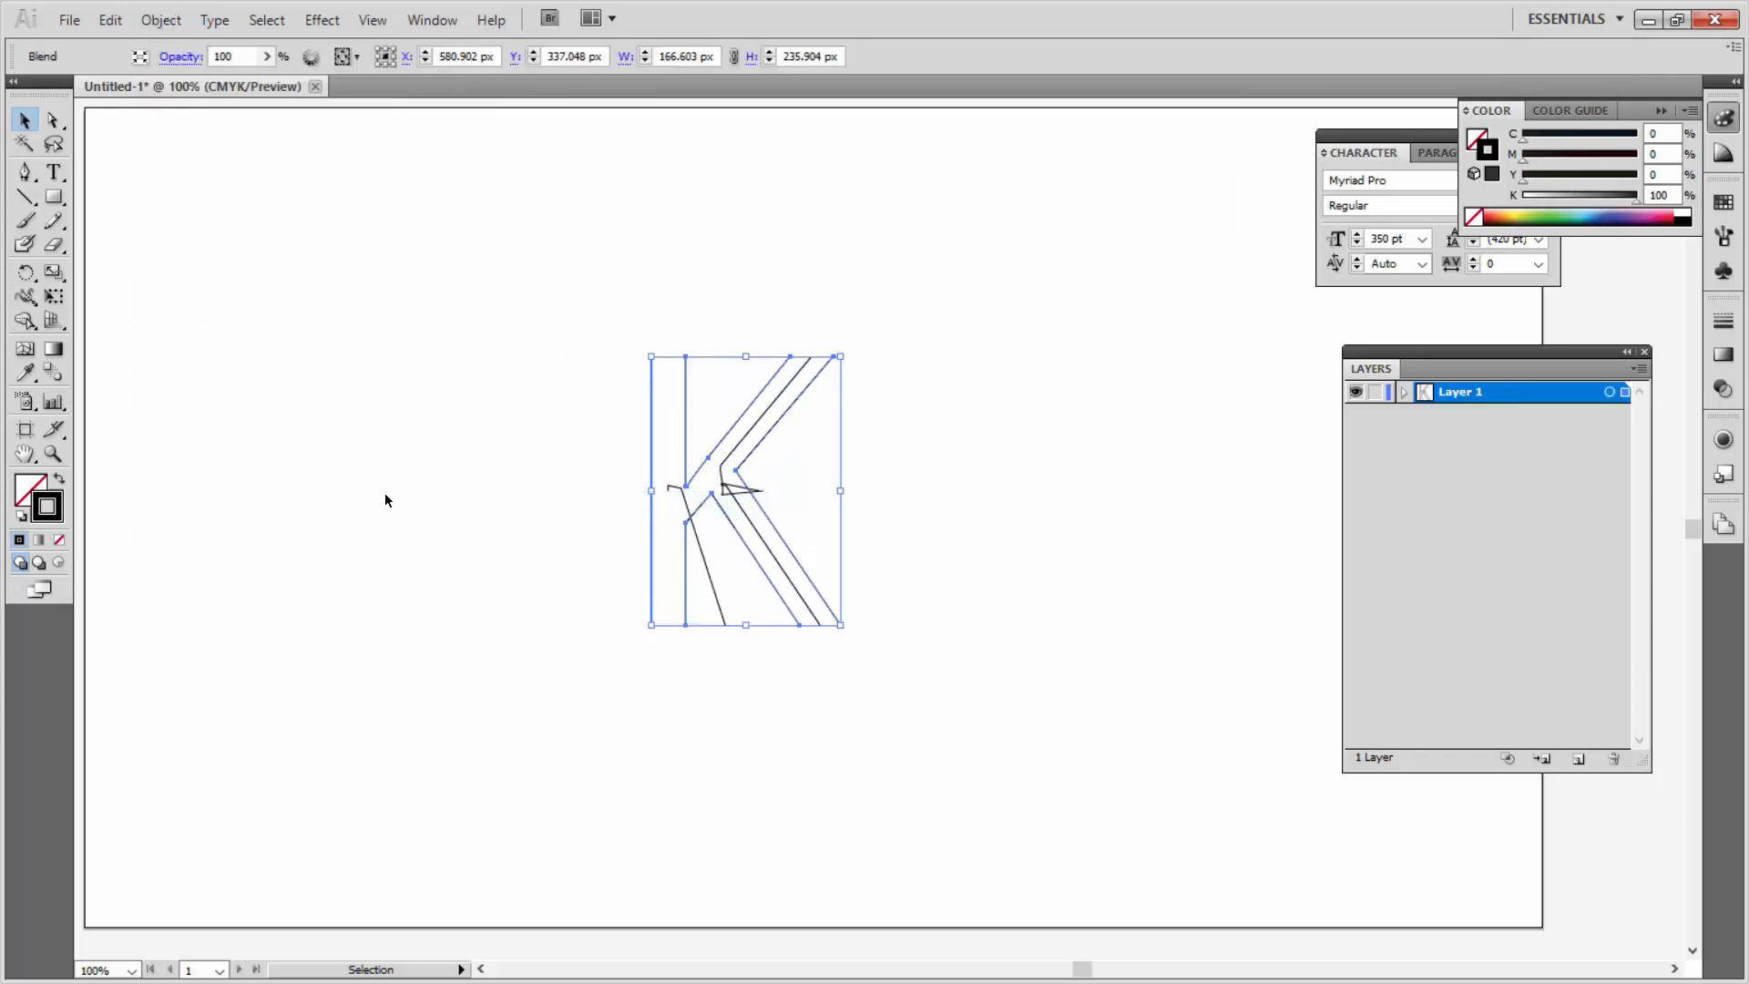
key("a")
key("ctrl+z")
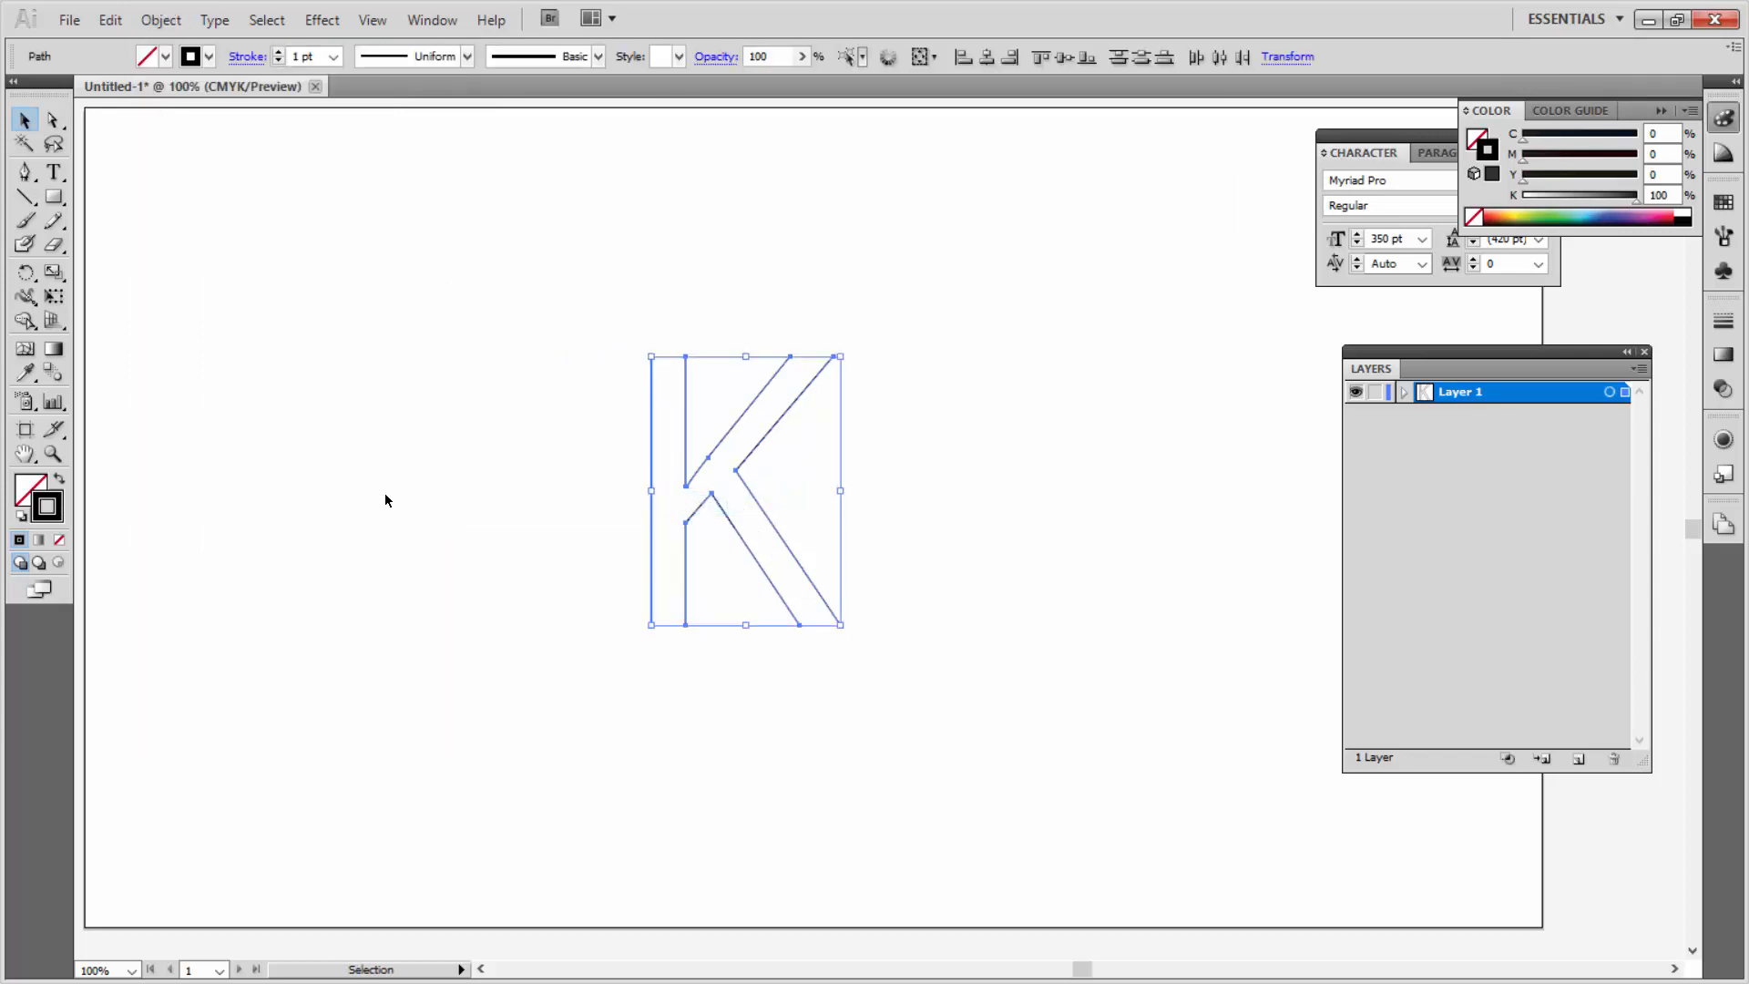
left_click(387, 491)
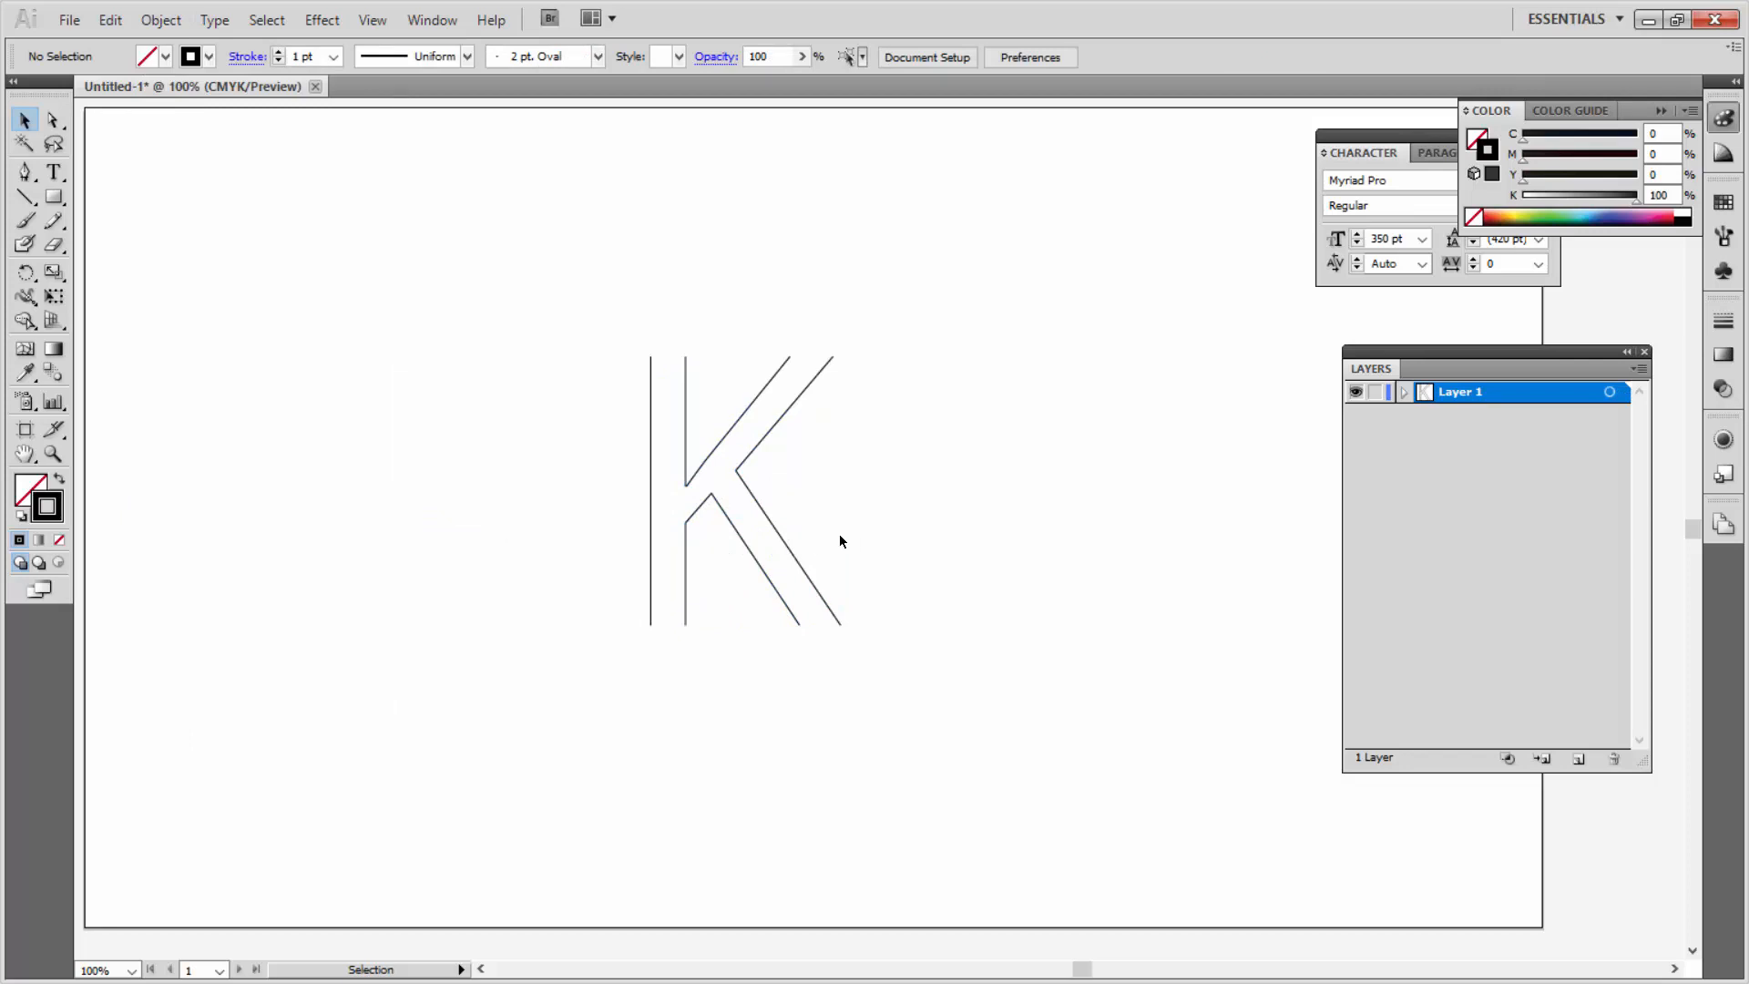
Step: Cut the K outline with the Scissors at both anchors of the tiny segment joining the upper stem edge and upper diagonal
key("ctrl+plus")
key("ctrl+plus")
key("ctrl+plus")
key("ctrl+plus")
left_click_drag(506, 382, 1036, 582)
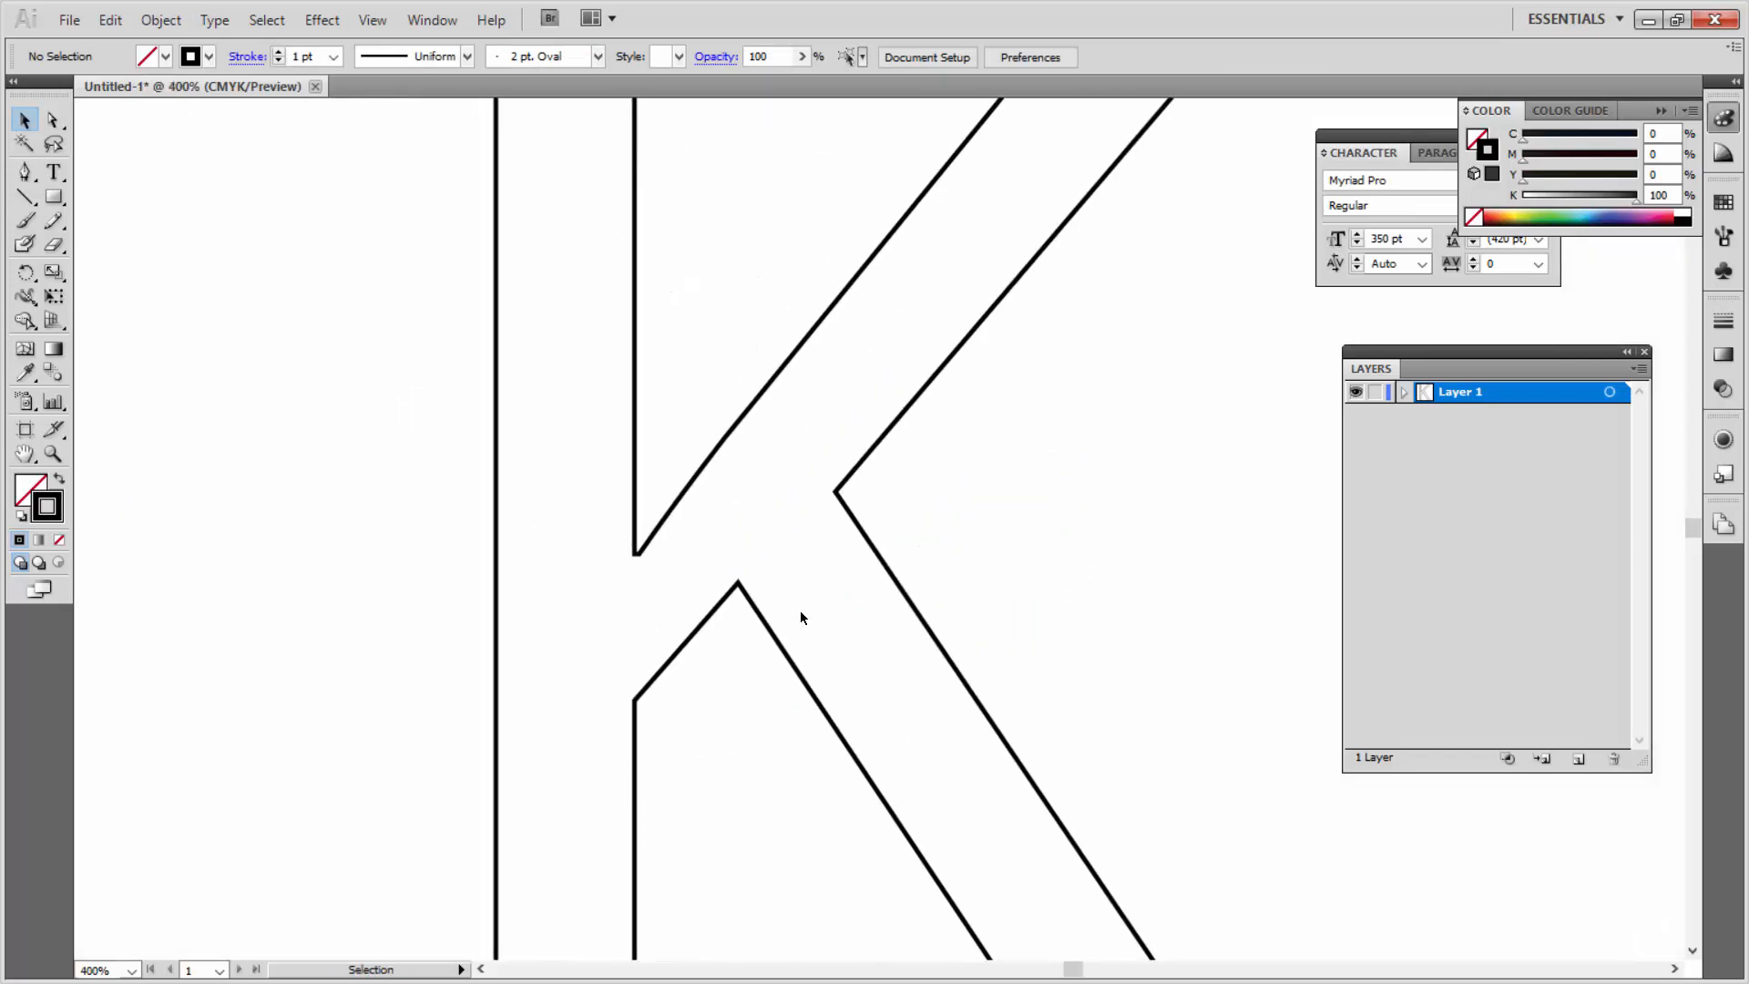
key("z")
left_click_drag(573, 478, 724, 620)
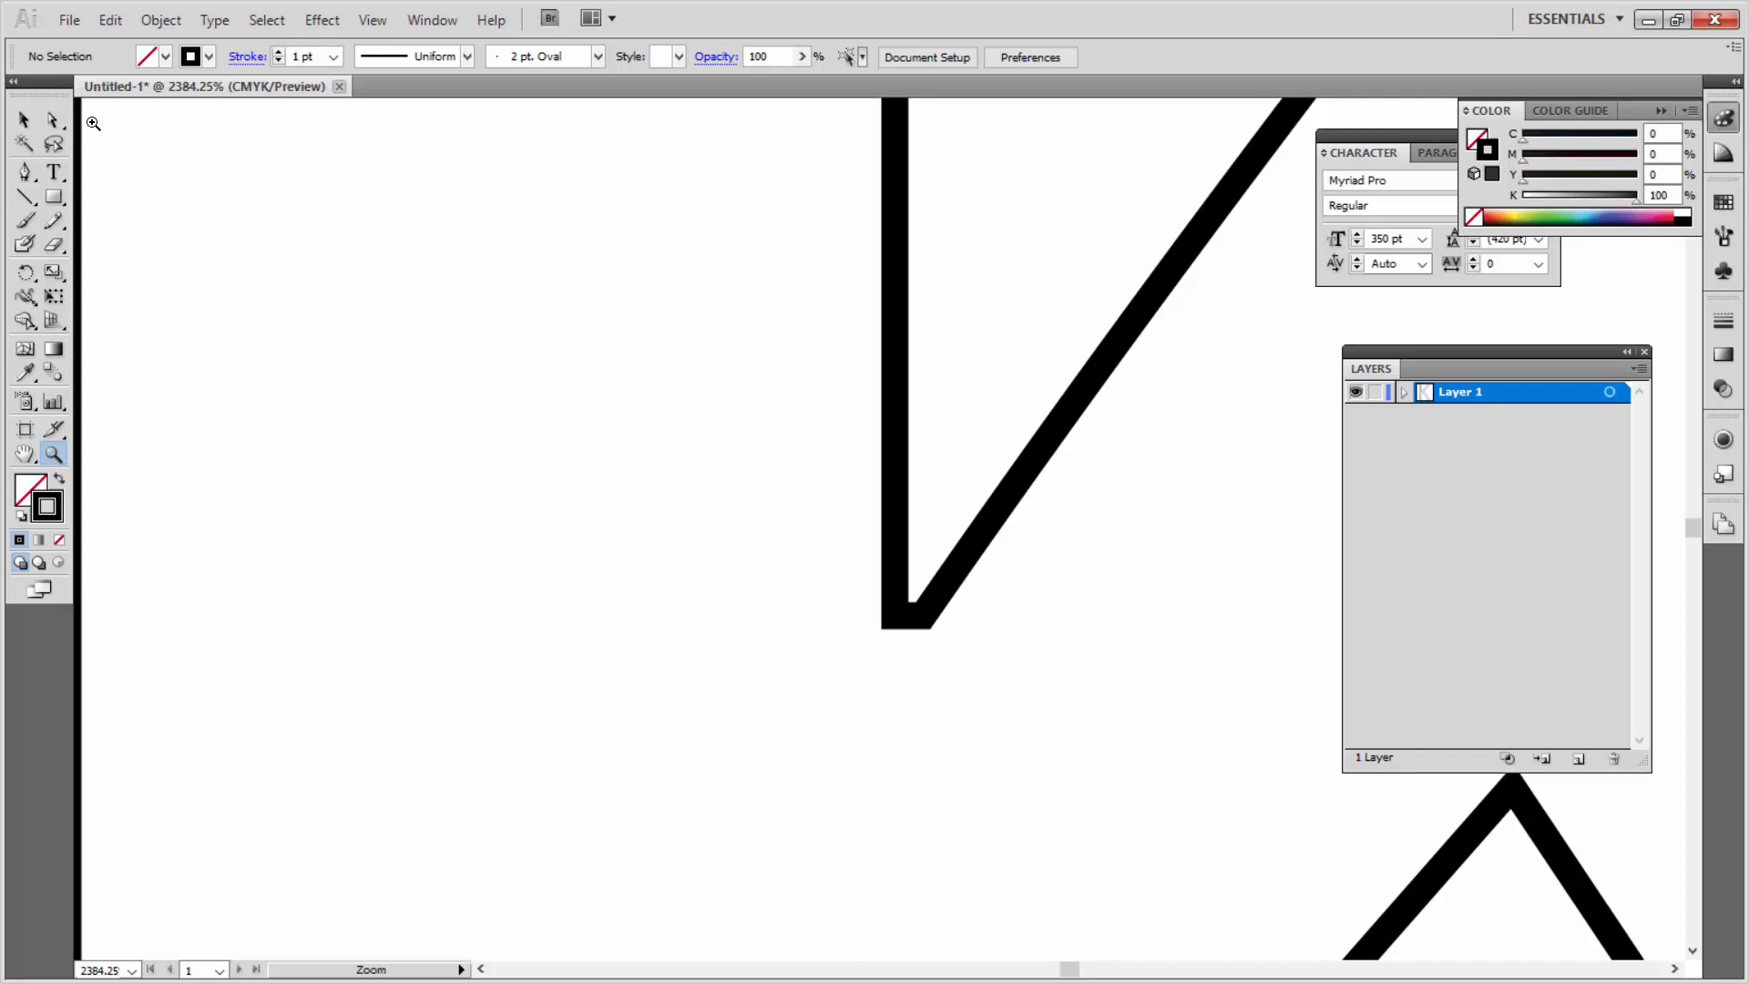
key("a")
left_click(904, 418)
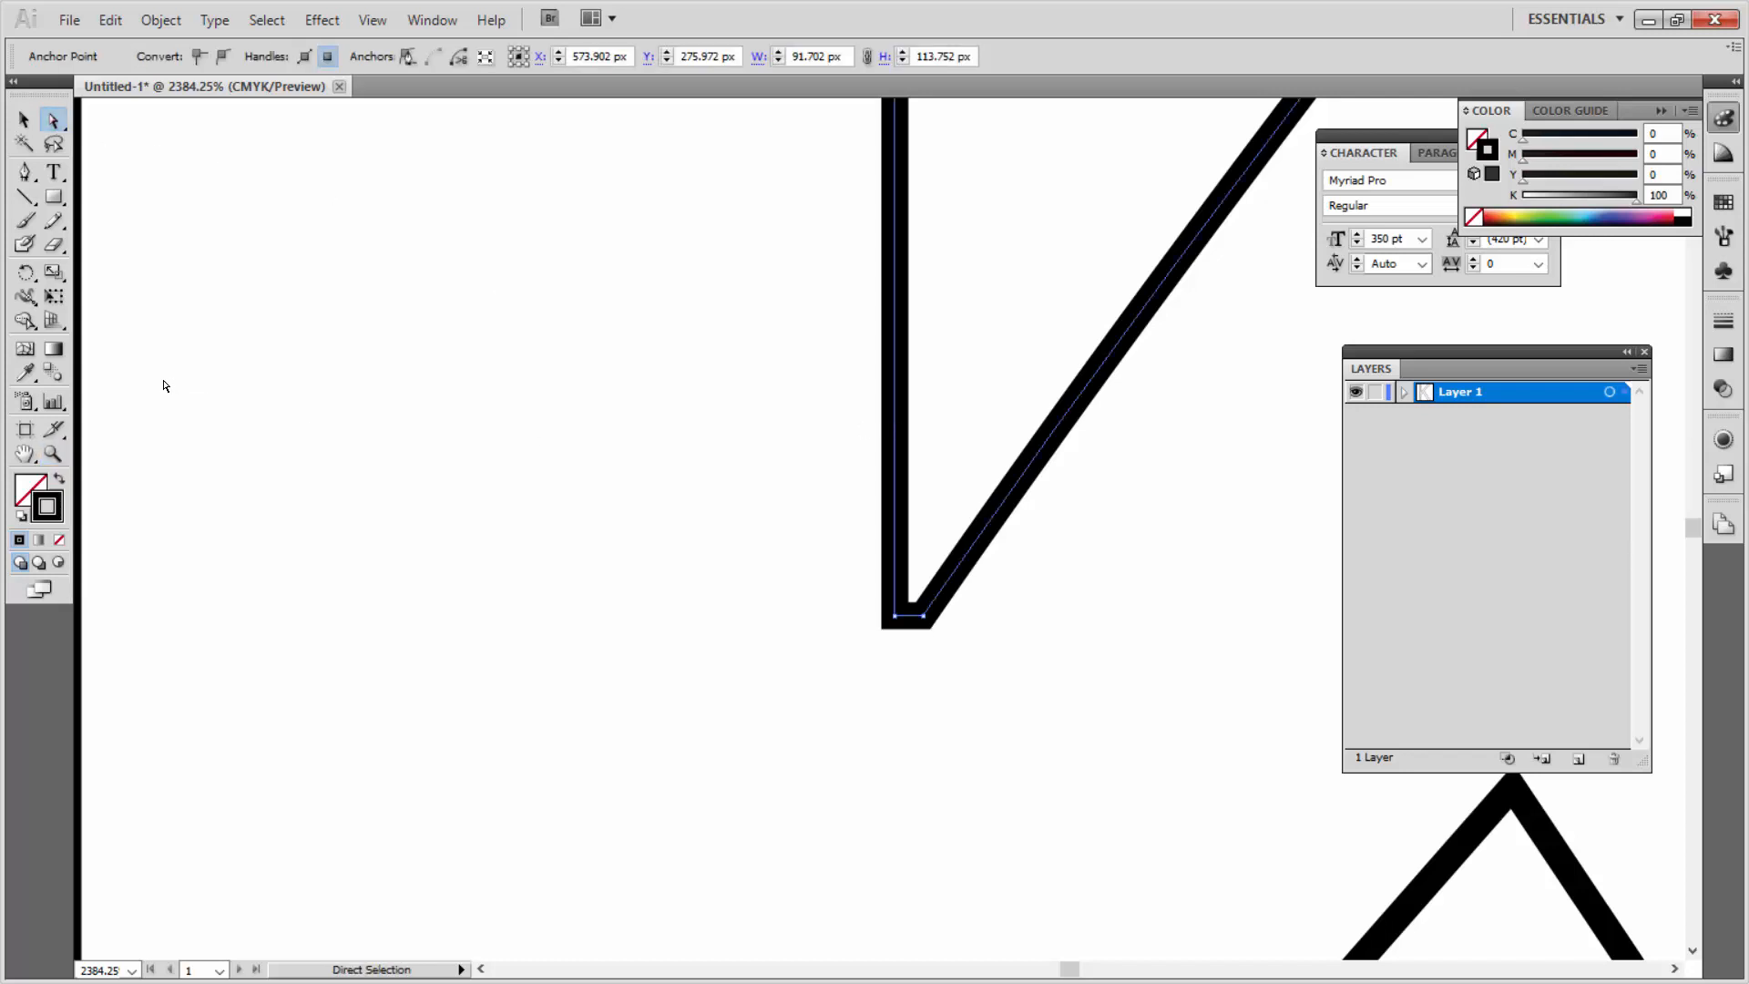
left_click_drag(60, 242, 110, 273)
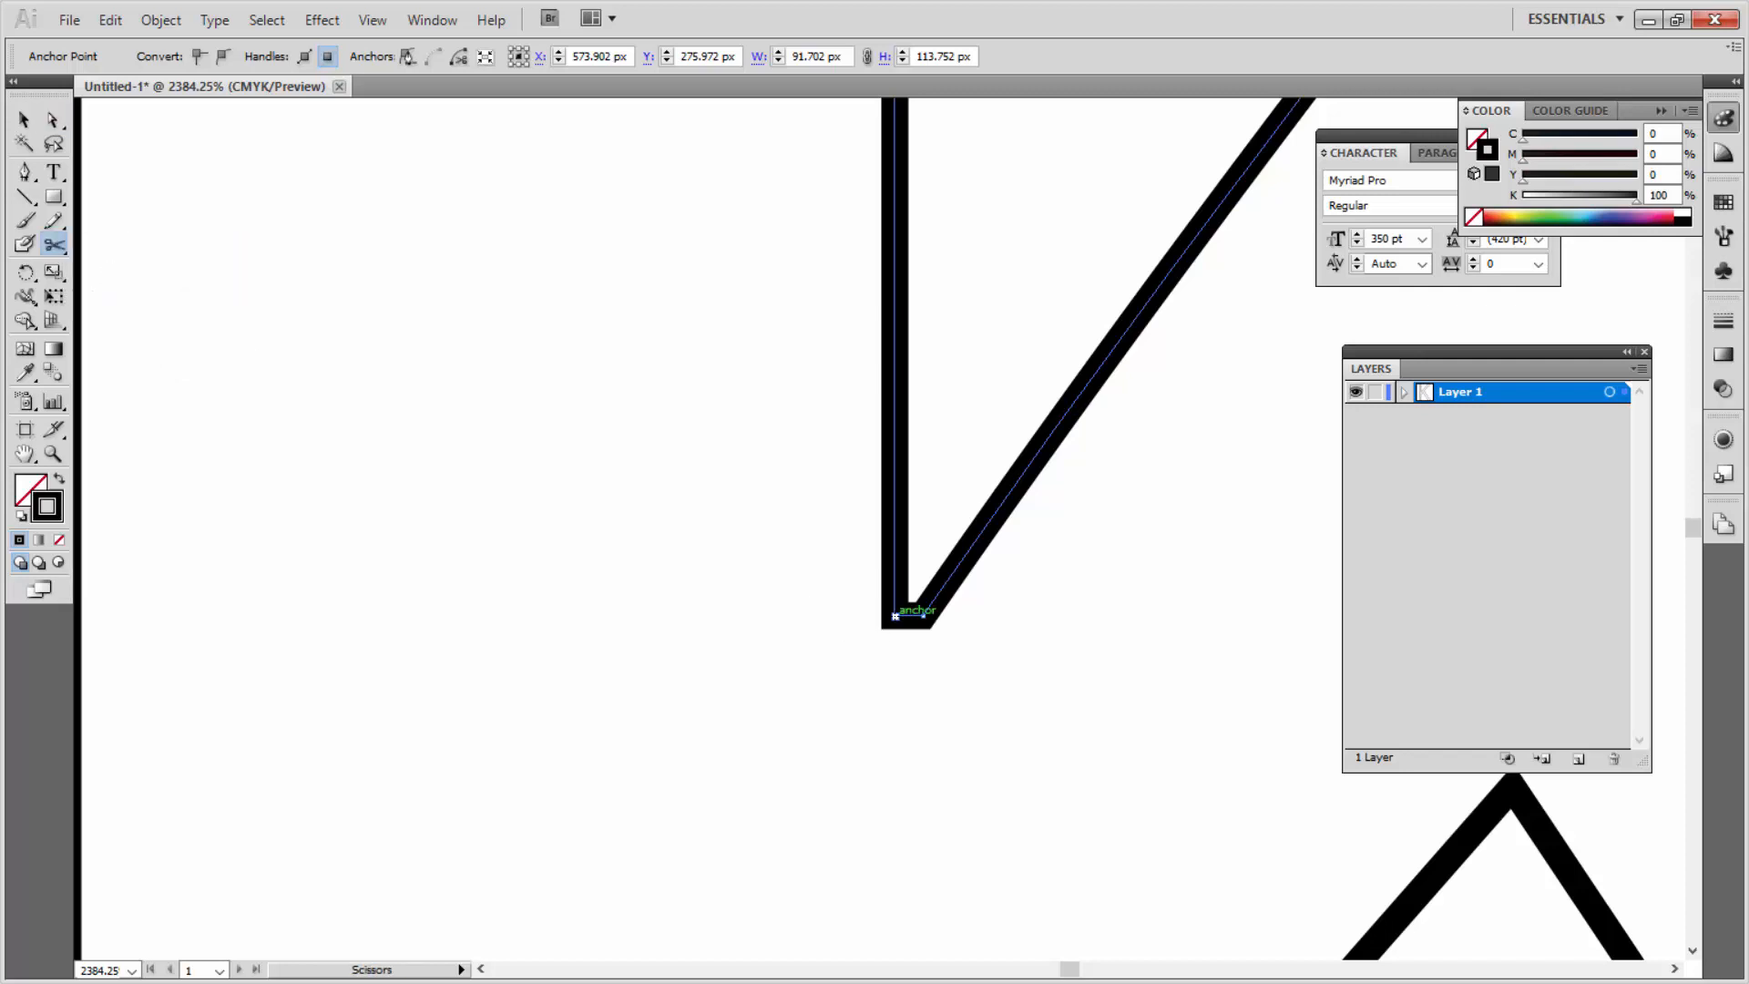
left_click(895, 616)
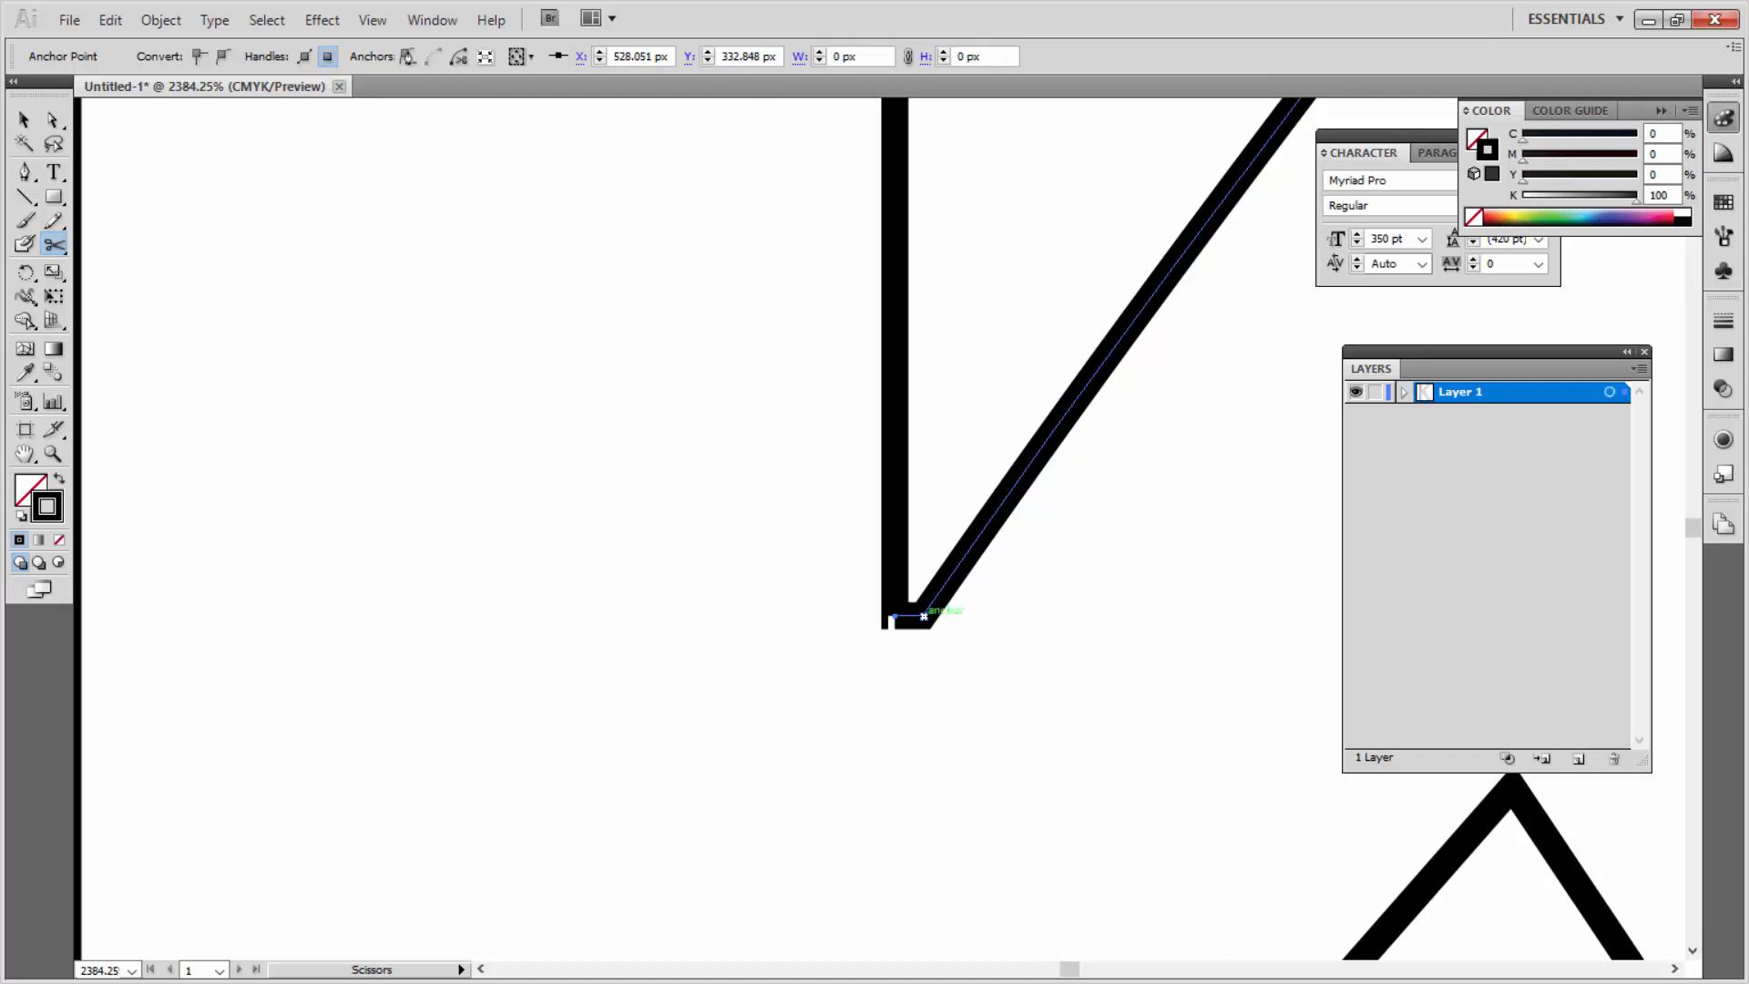
left_click(923, 615)
Step: Delete the tiny cut segment between the stem's inner edge and the upper diagonal, and deselect
left_click(52, 119)
left_click(905, 619)
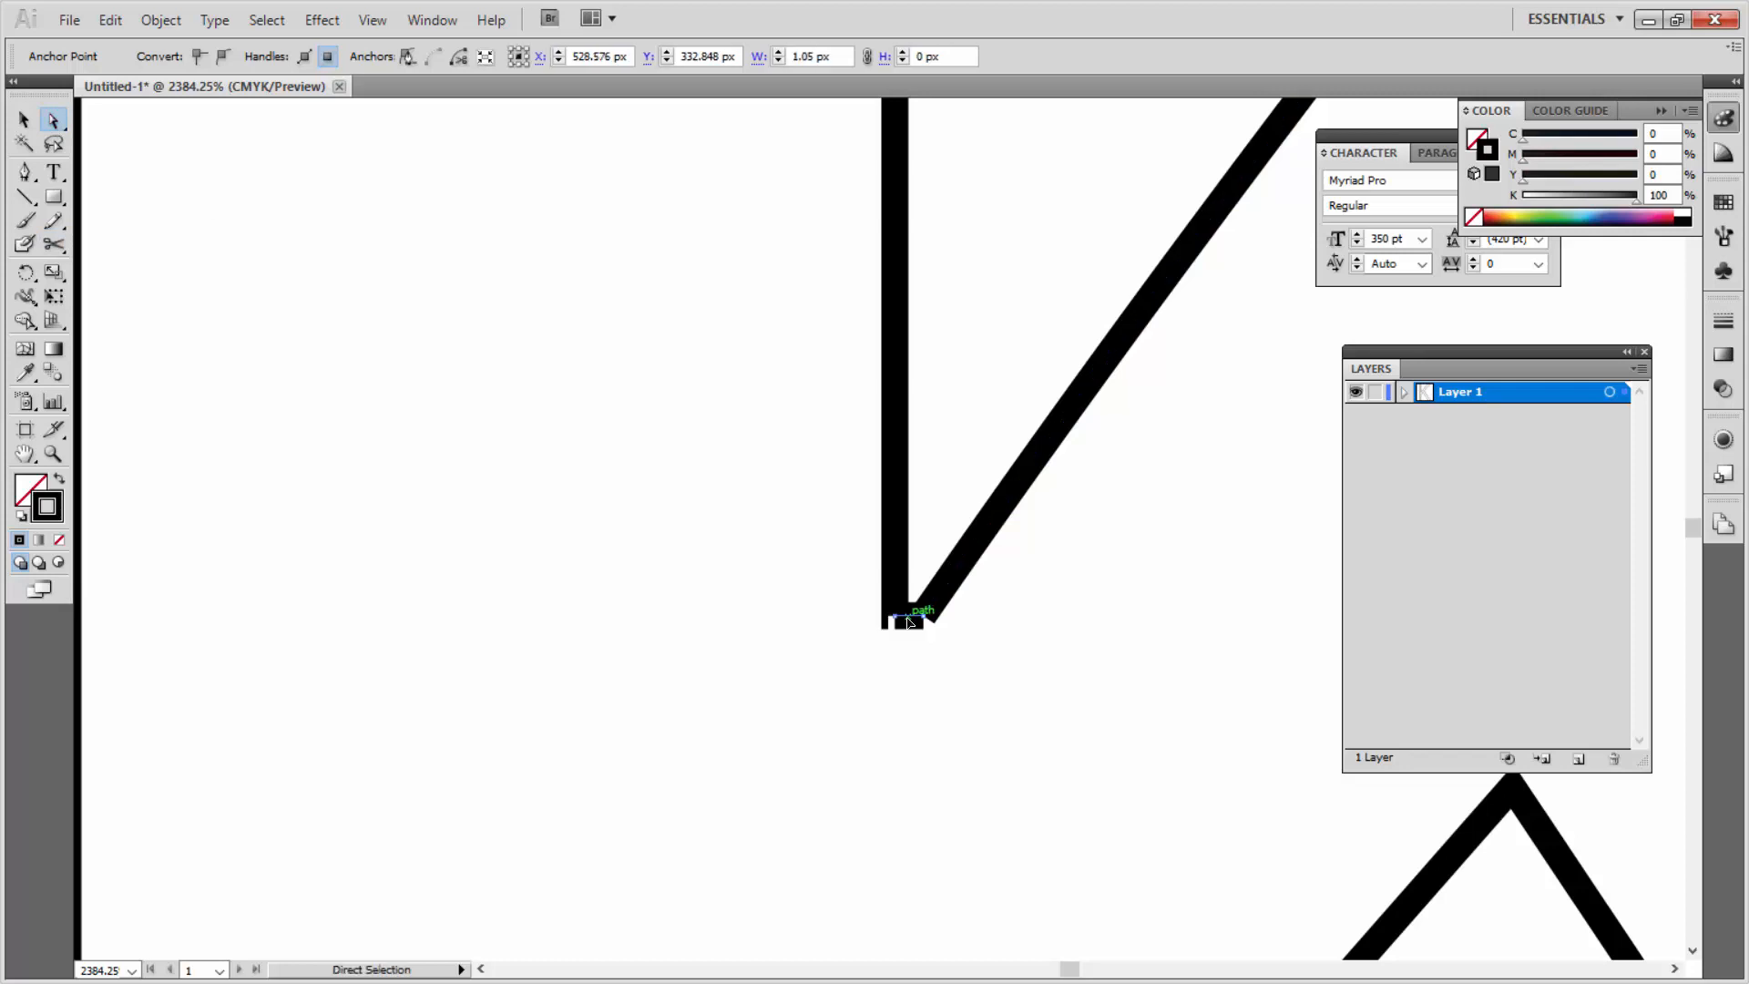
key("Delete")
left_click(893, 631)
key("z")
left_click_drag(835, 574, 968, 663)
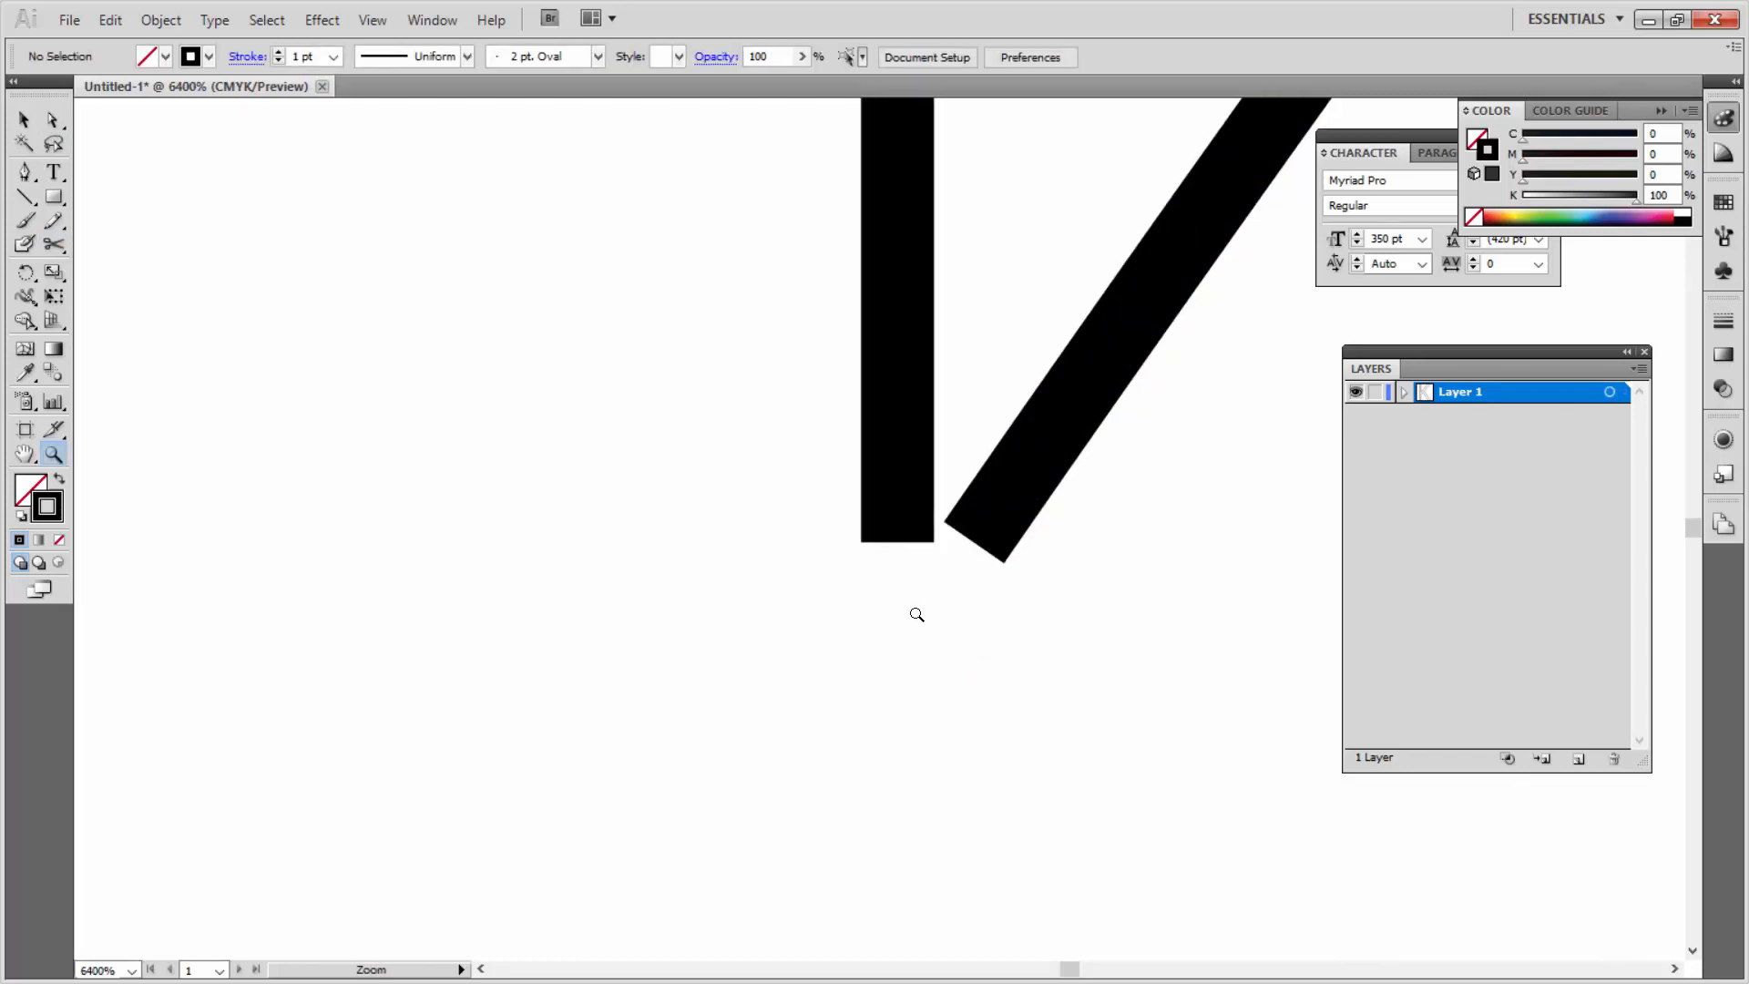
key("ctrl+minus")
key("ctrl+minus")
key("ctrl+minus")
key("ctrl+minus")
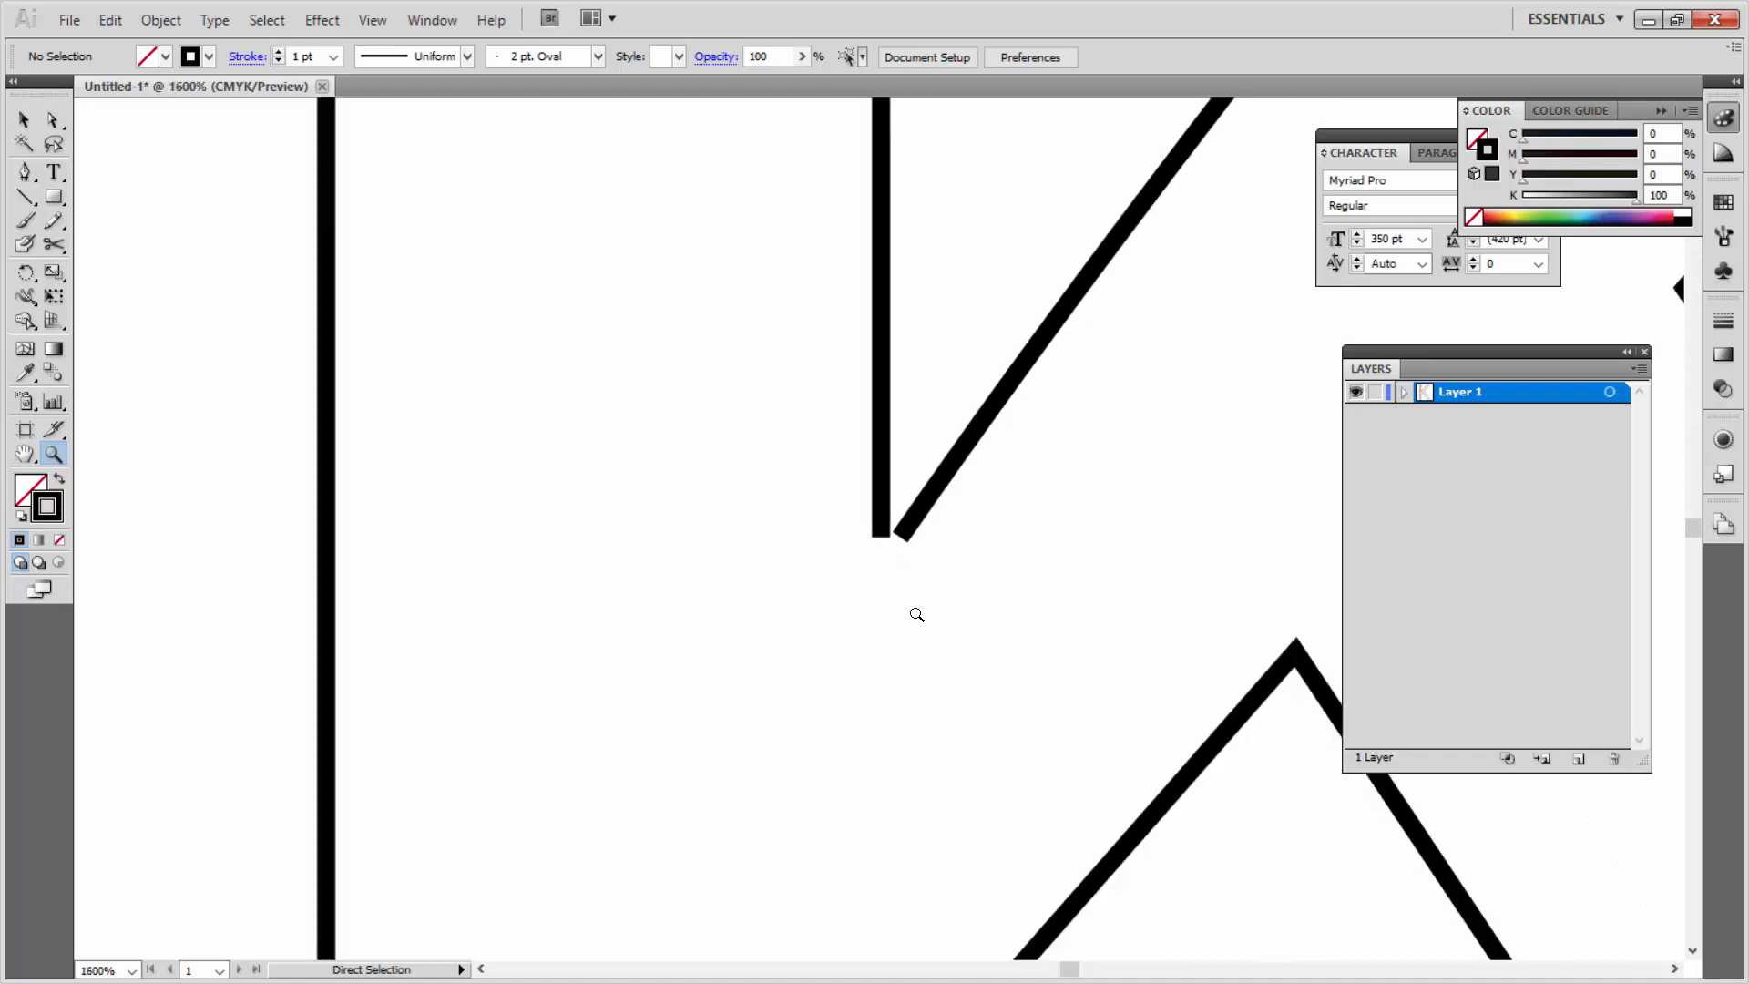
Step: Split the lower inner K outline with the Scissors at the stem corner and at the peak where the short diagonal meets the leg
key("a")
left_click(900, 536)
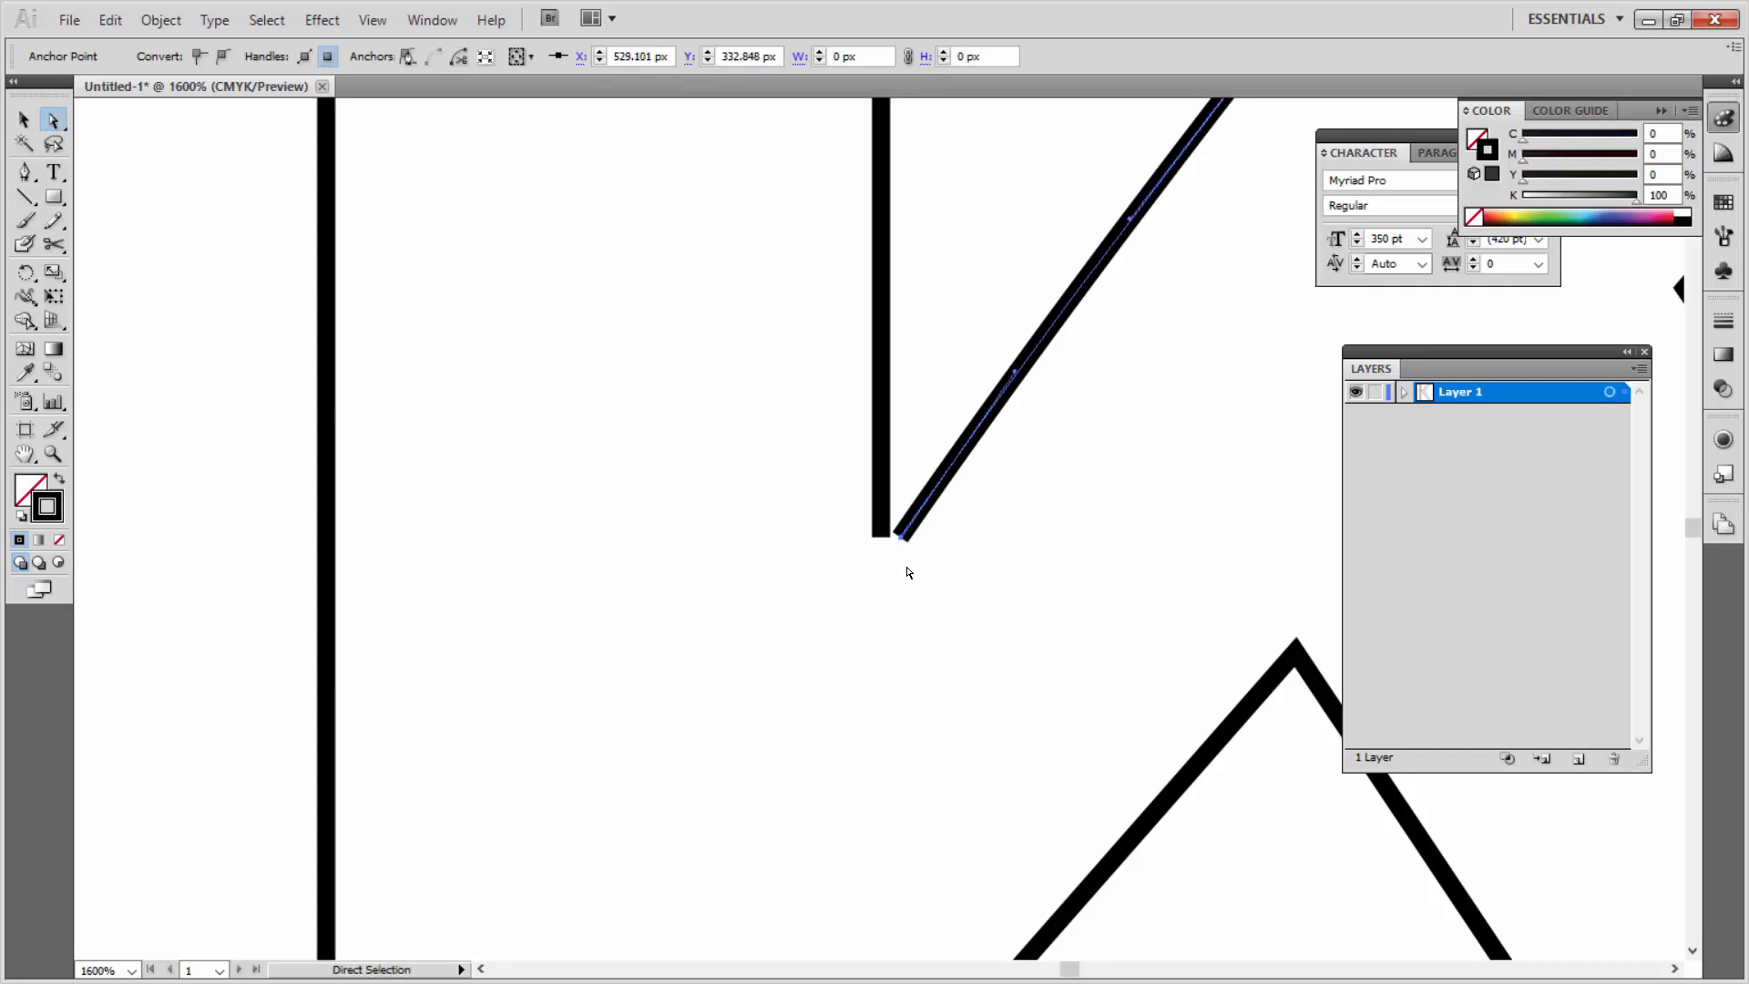
left_click_drag(956, 611, 641, 311)
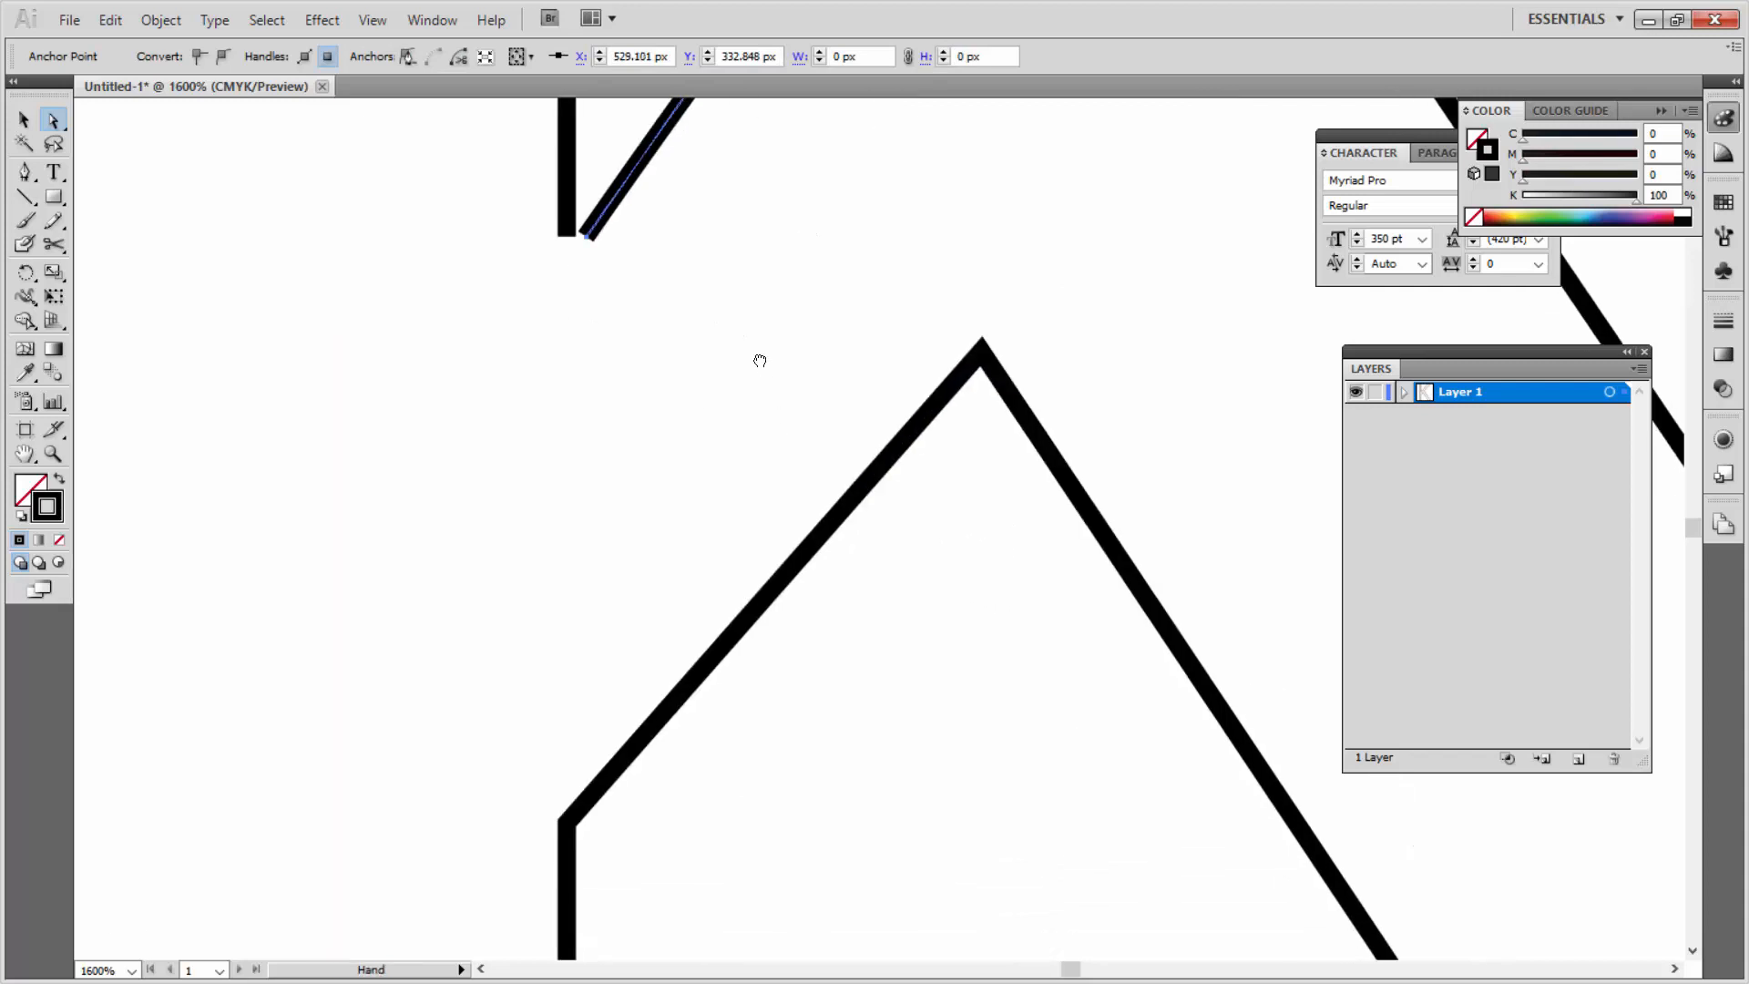
left_click(723, 650)
key("ctrl+minus")
key("ctrl+minus")
key("ctrl+minus")
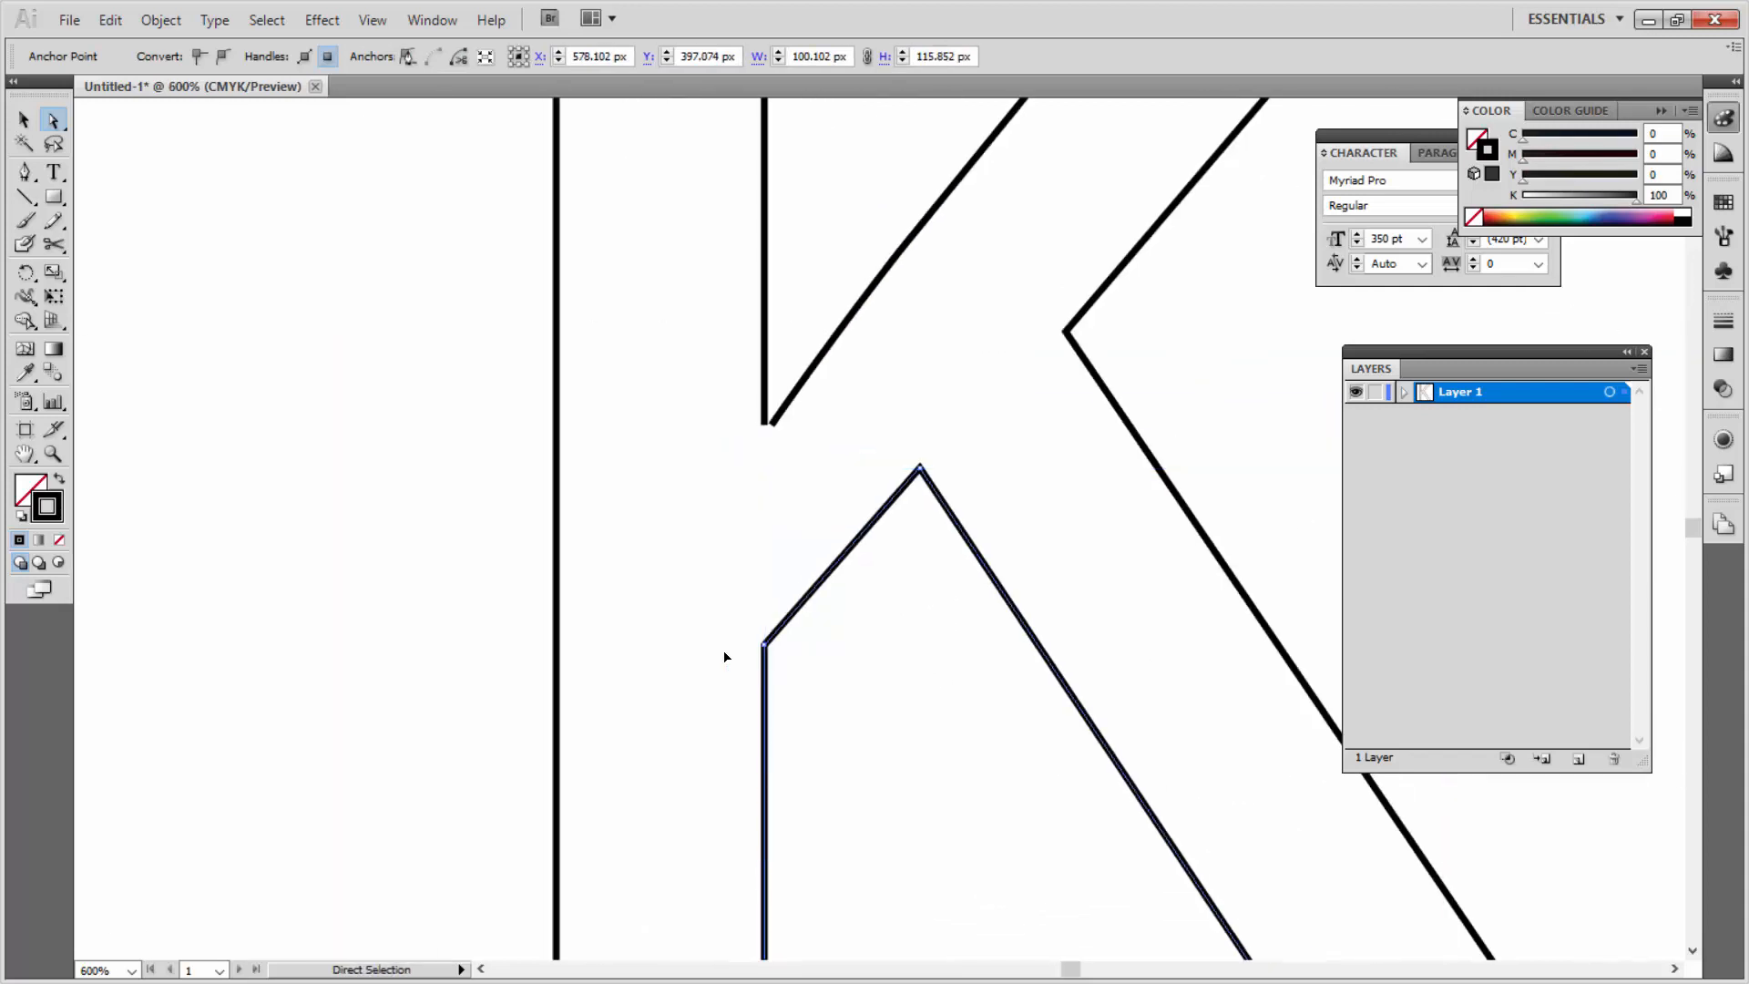
left_click(47, 244)
left_click(764, 643)
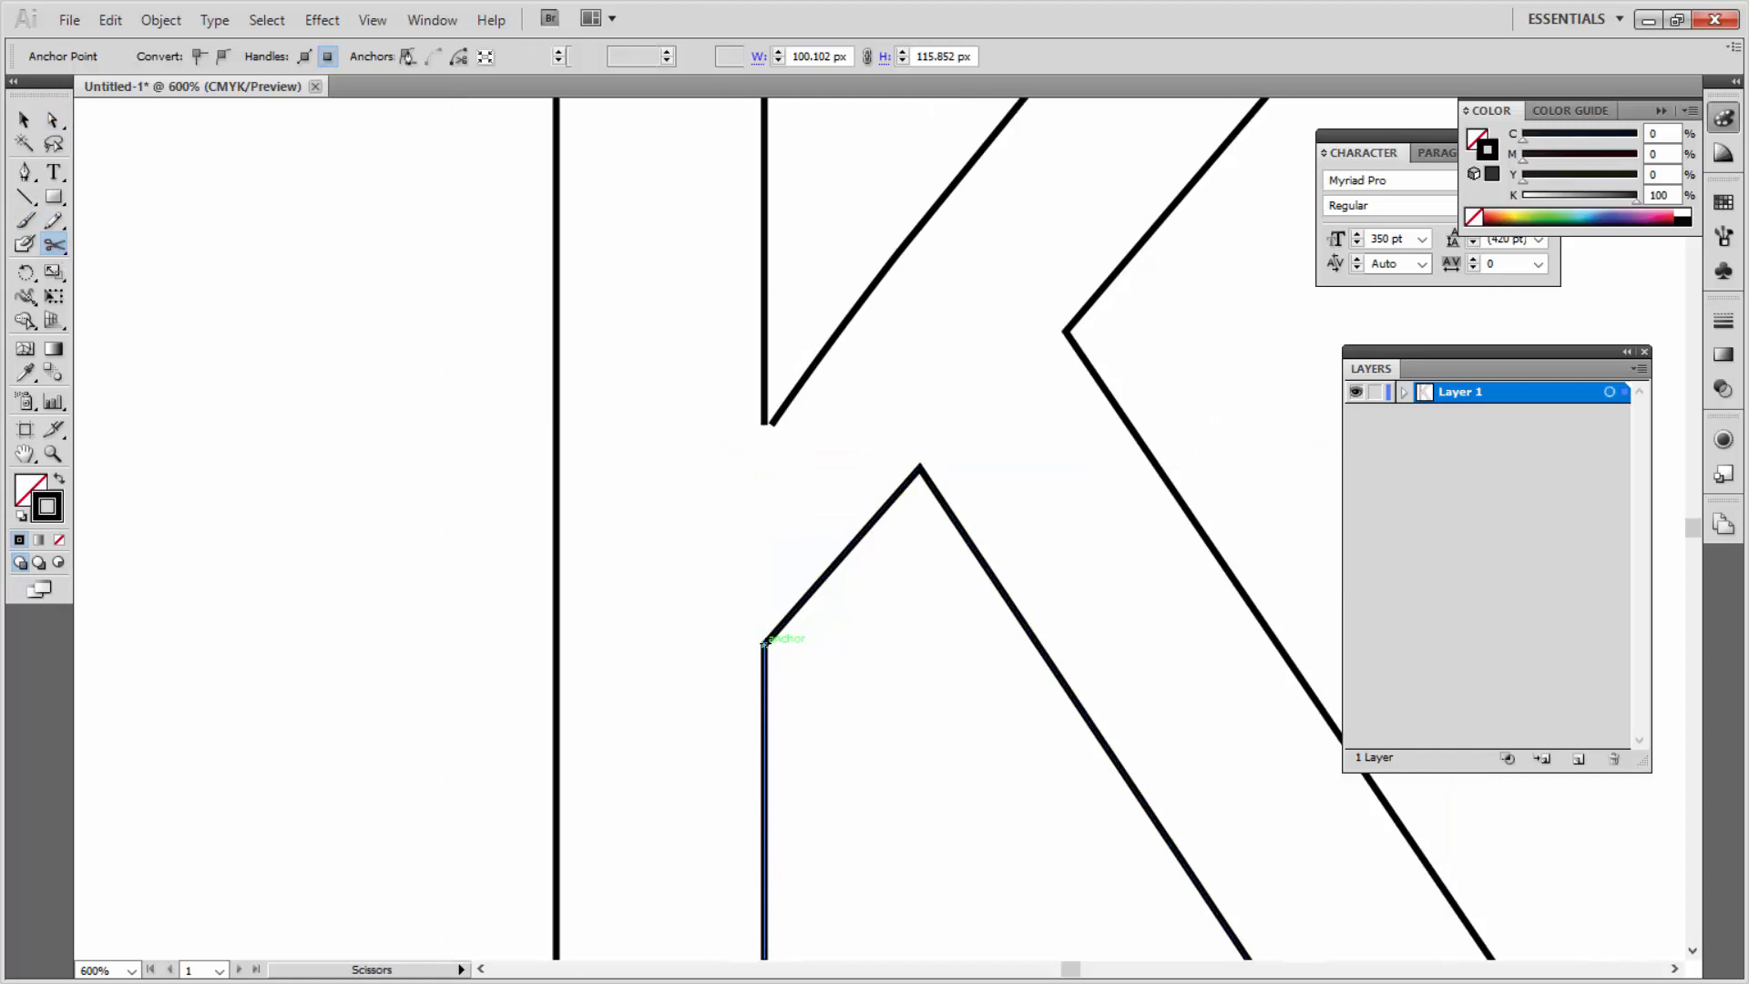
left_click(921, 468)
Step: Split the outer outline of the K with the Scissors at the corner where the two diagonals meet
key("a")
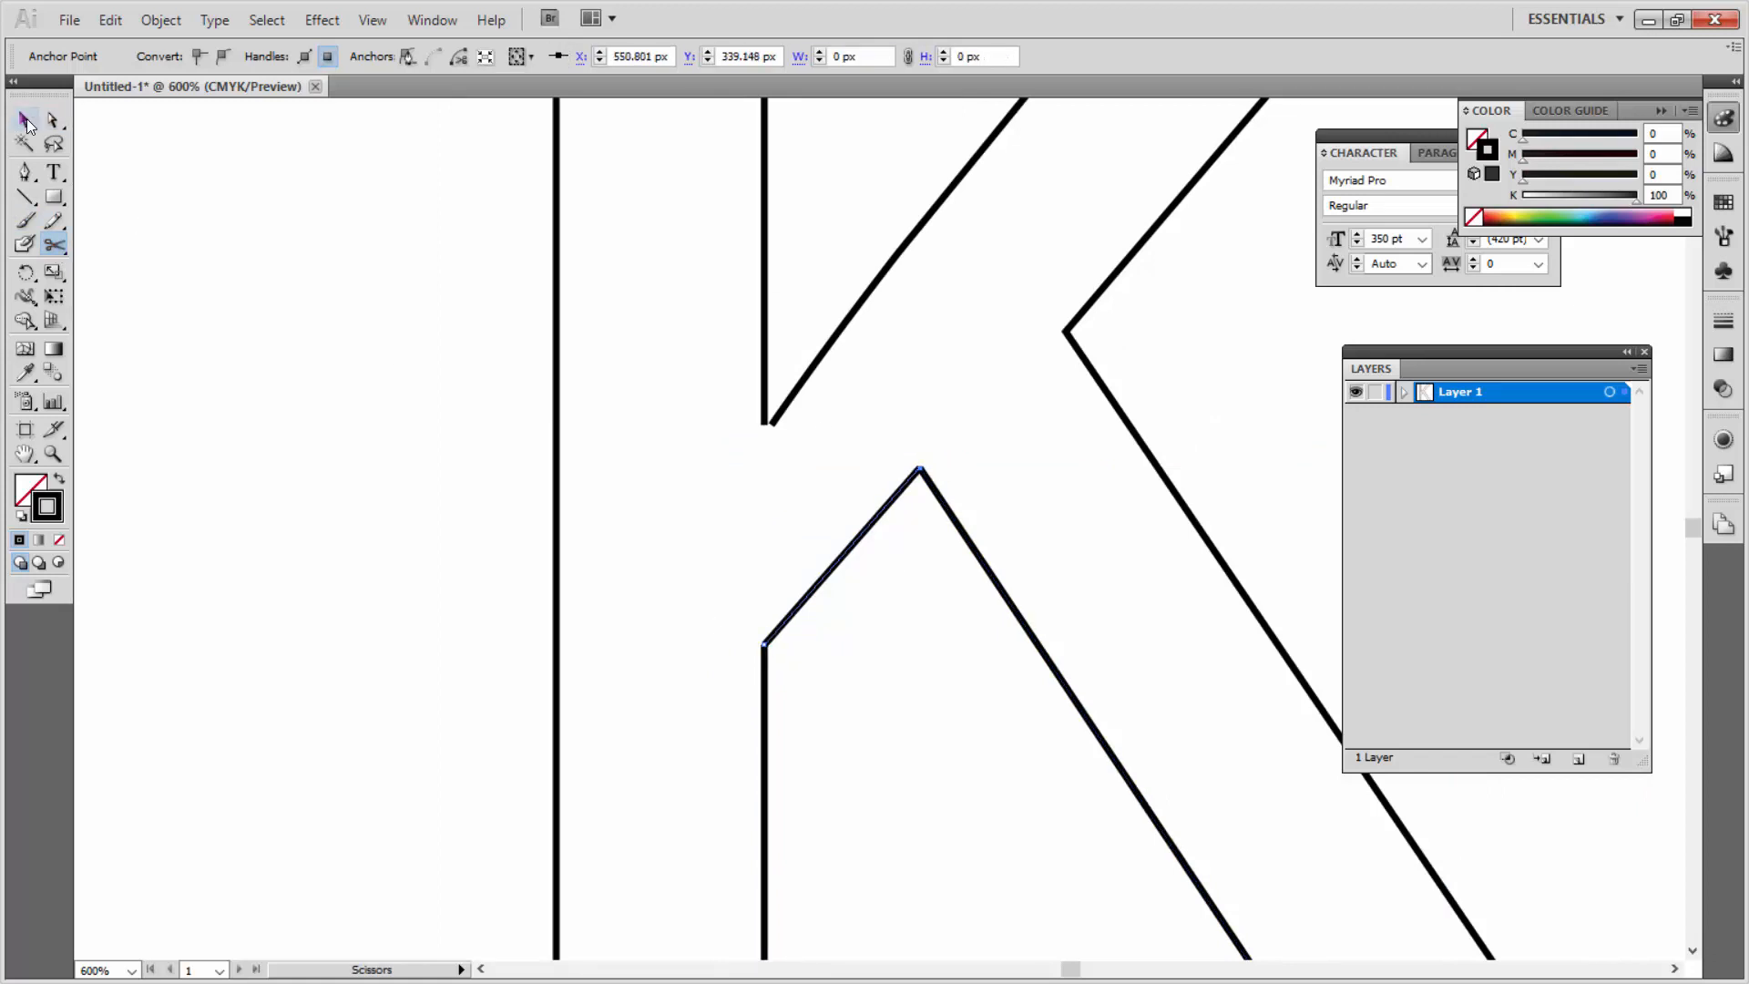
left_click(1093, 369)
left_click(1090, 366)
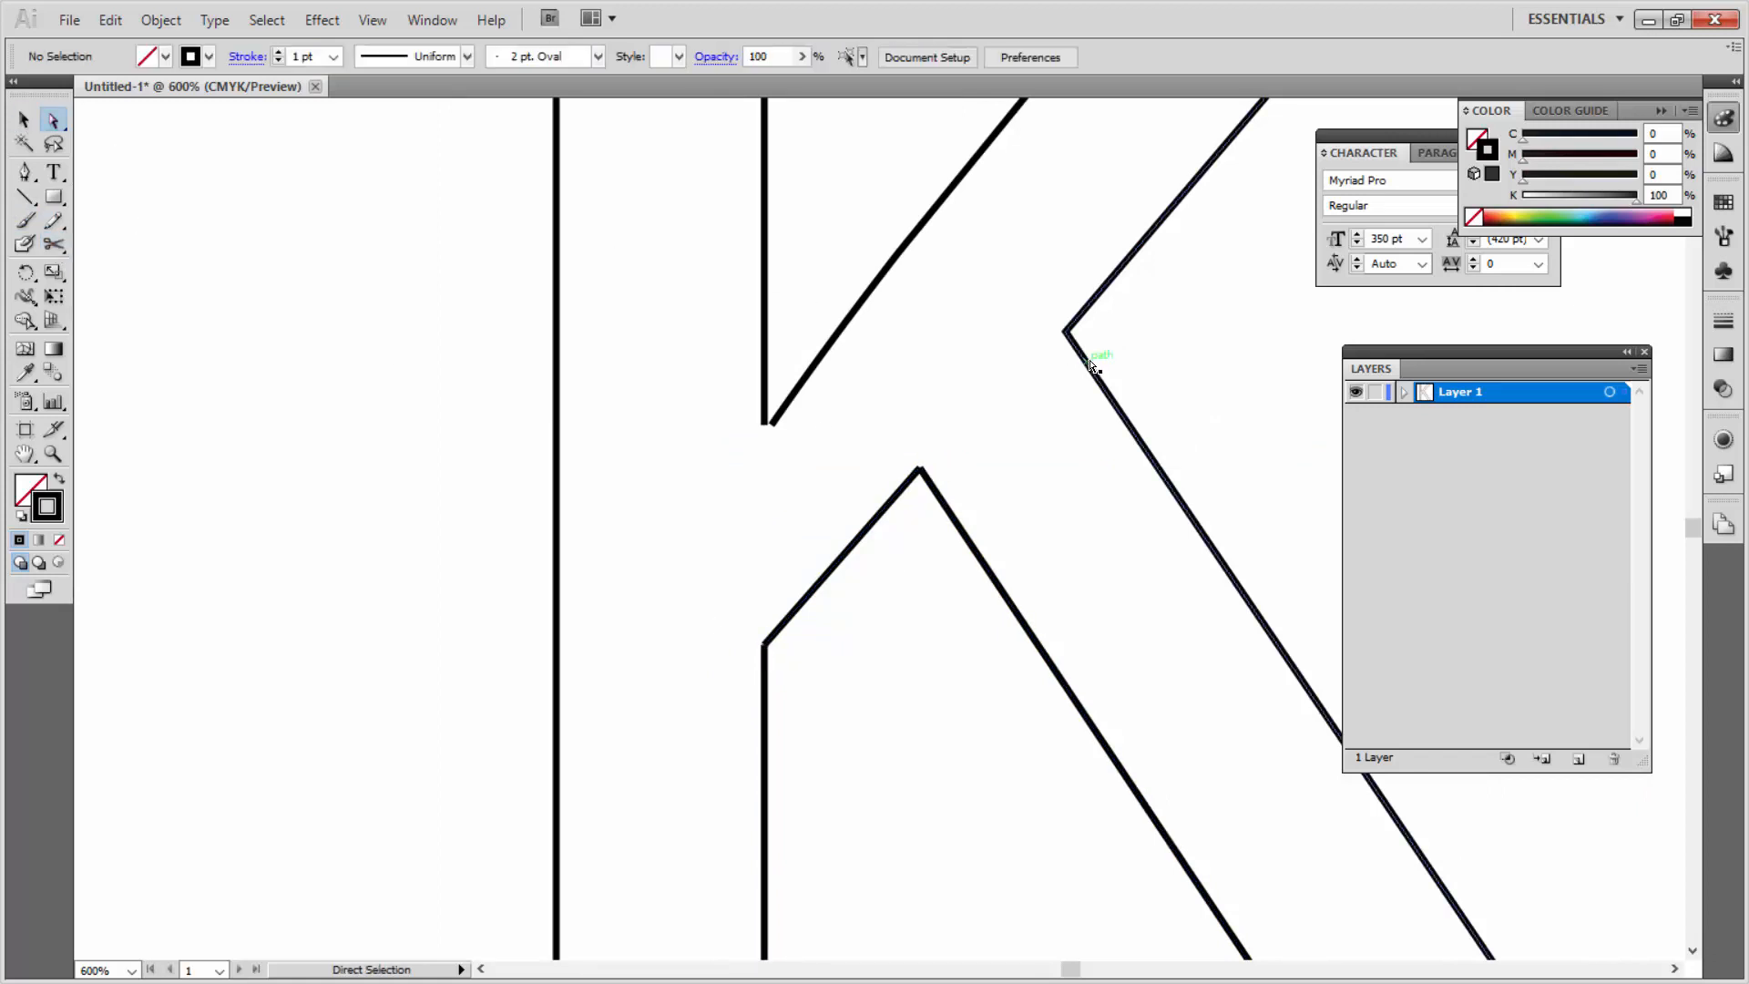
left_click(60, 248)
left_click(1065, 330)
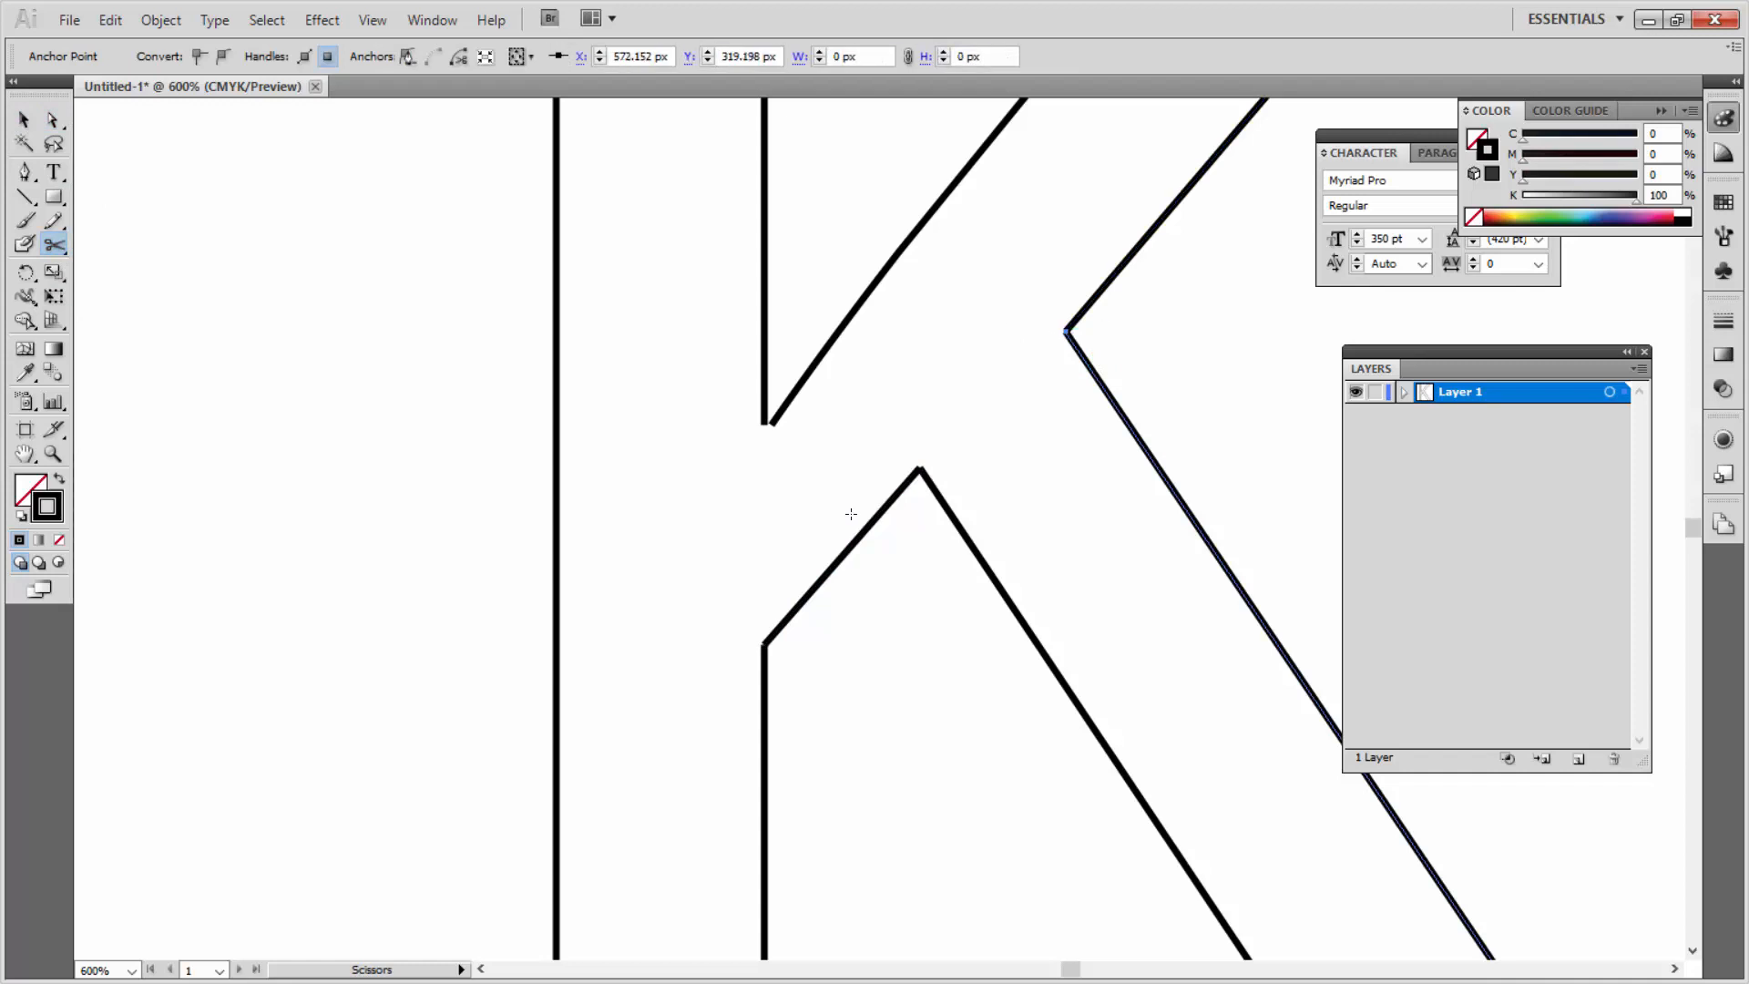
Step: Check that the K's diagonal edges are separate paths by selecting them one at a time, and deselect
key("ctrl+minus")
key("ctrl+minus")
key("ctrl+minus")
key("v")
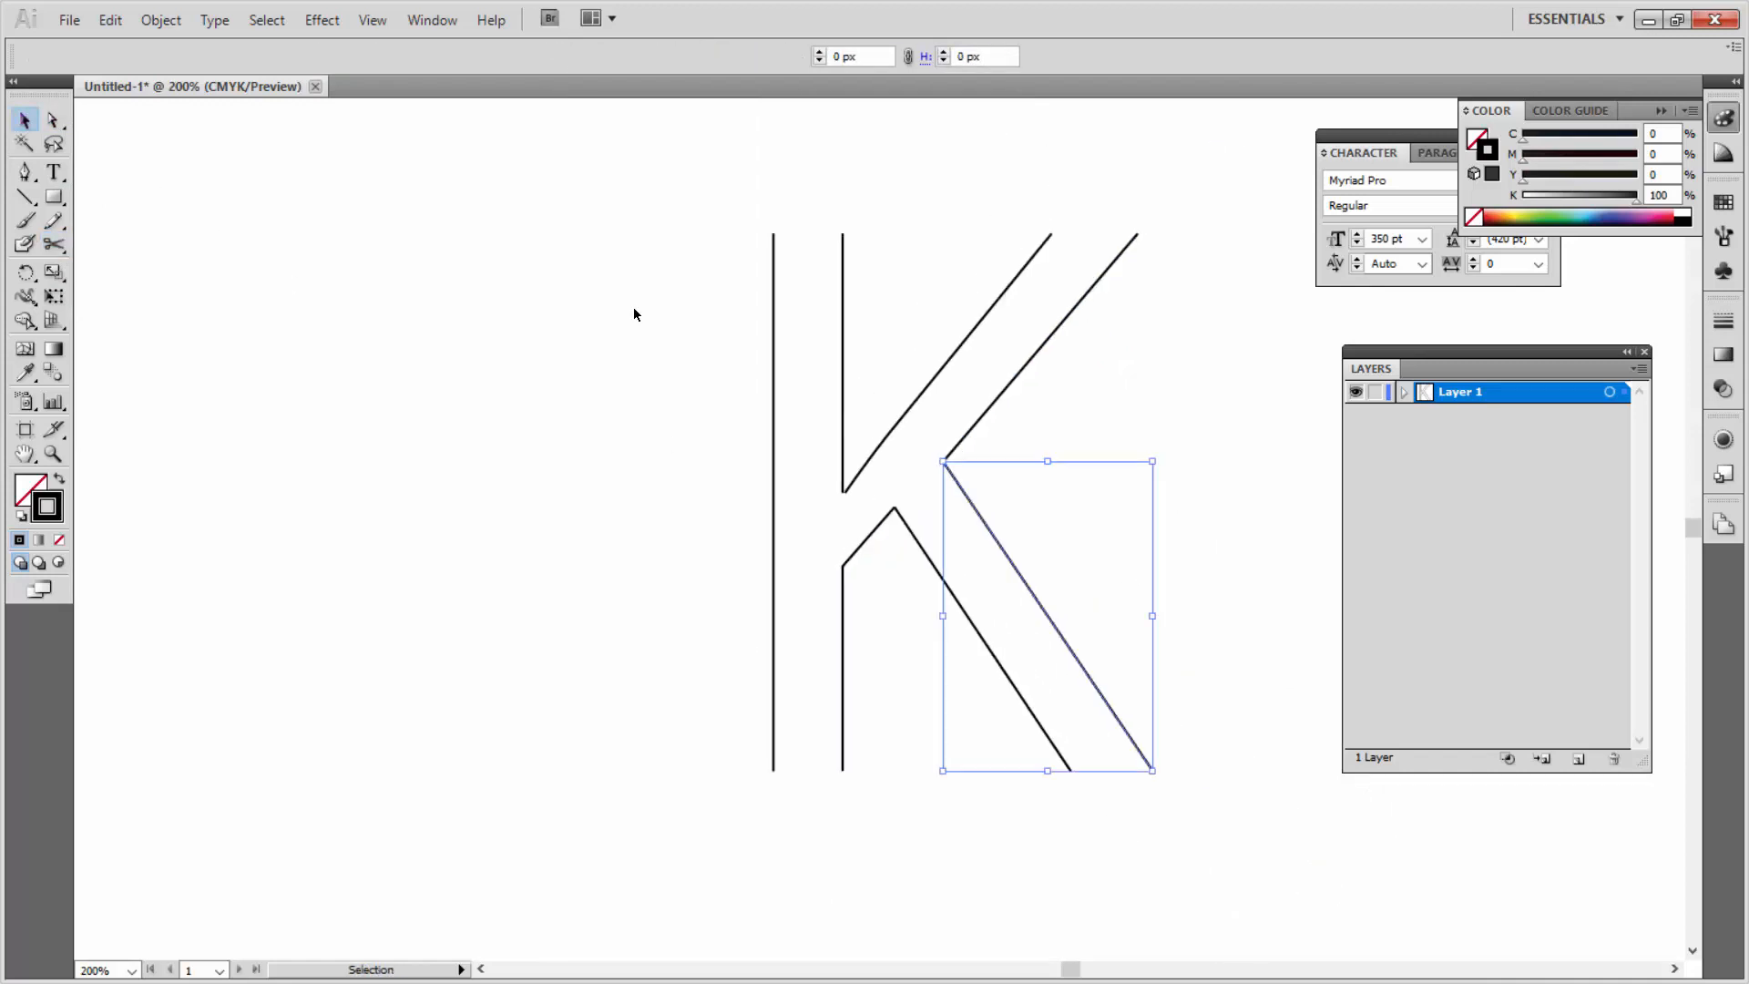
left_click(634, 309)
left_click_drag(672, 386, 461, 347)
left_click(714, 516)
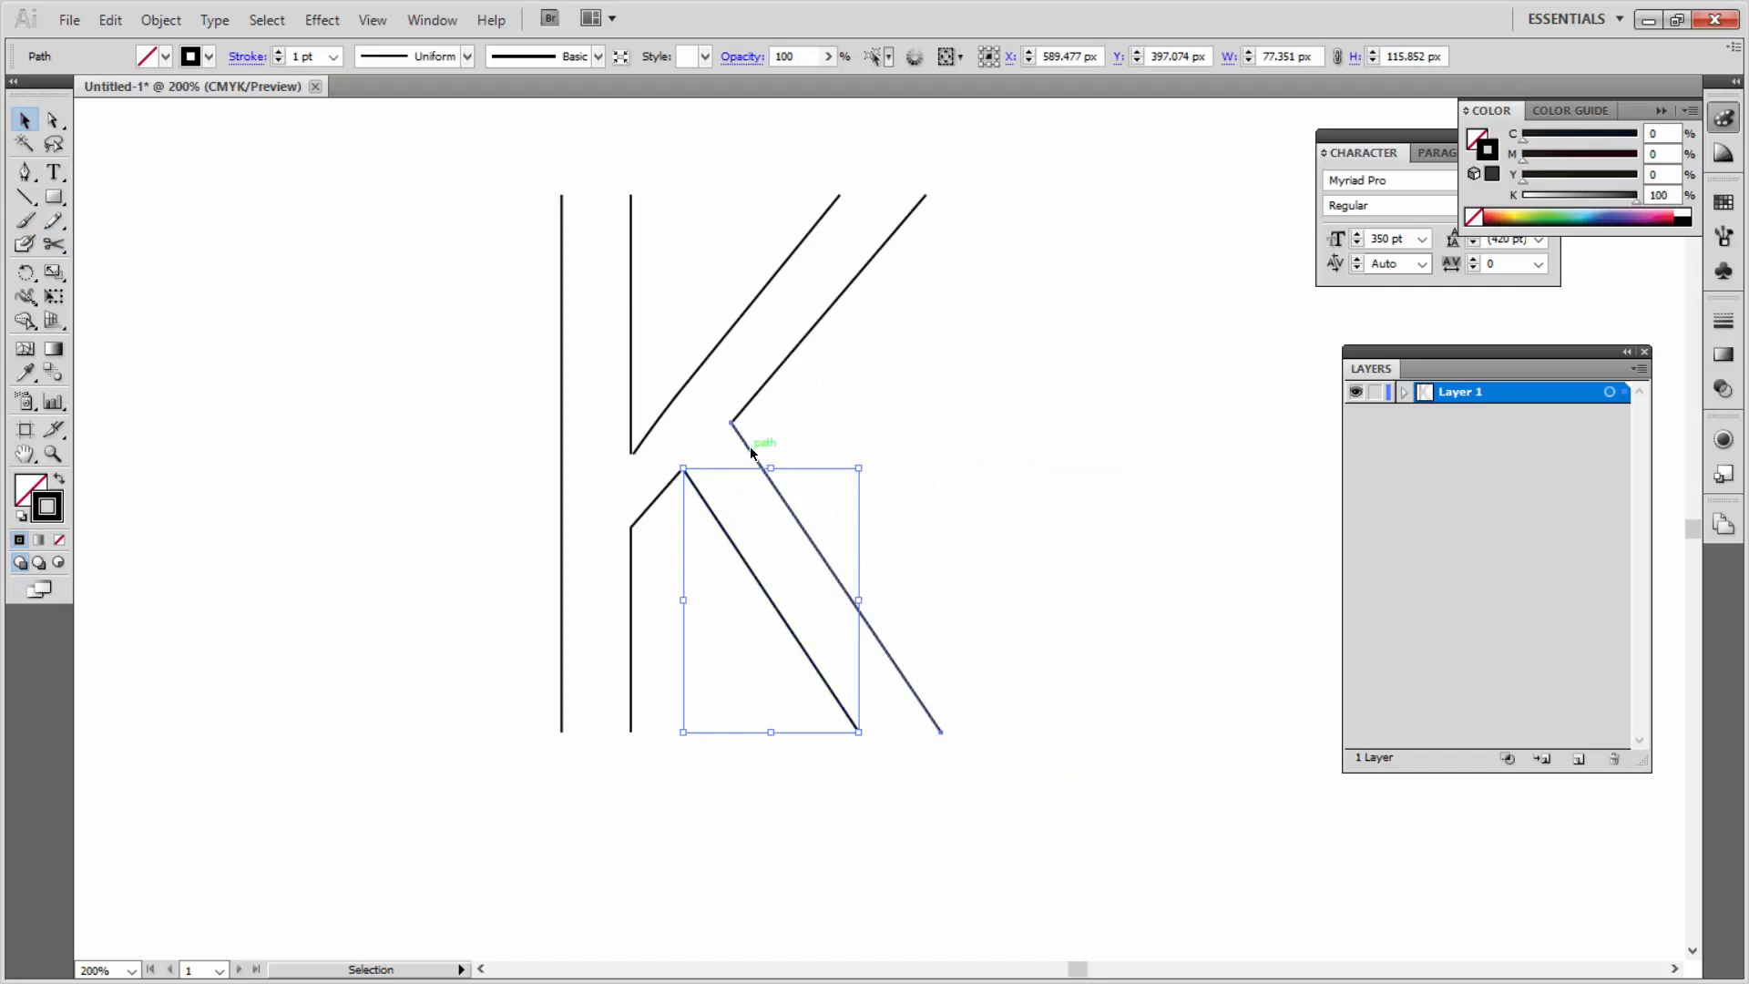
left_click(752, 452)
left_click(792, 353)
left_click(724, 347)
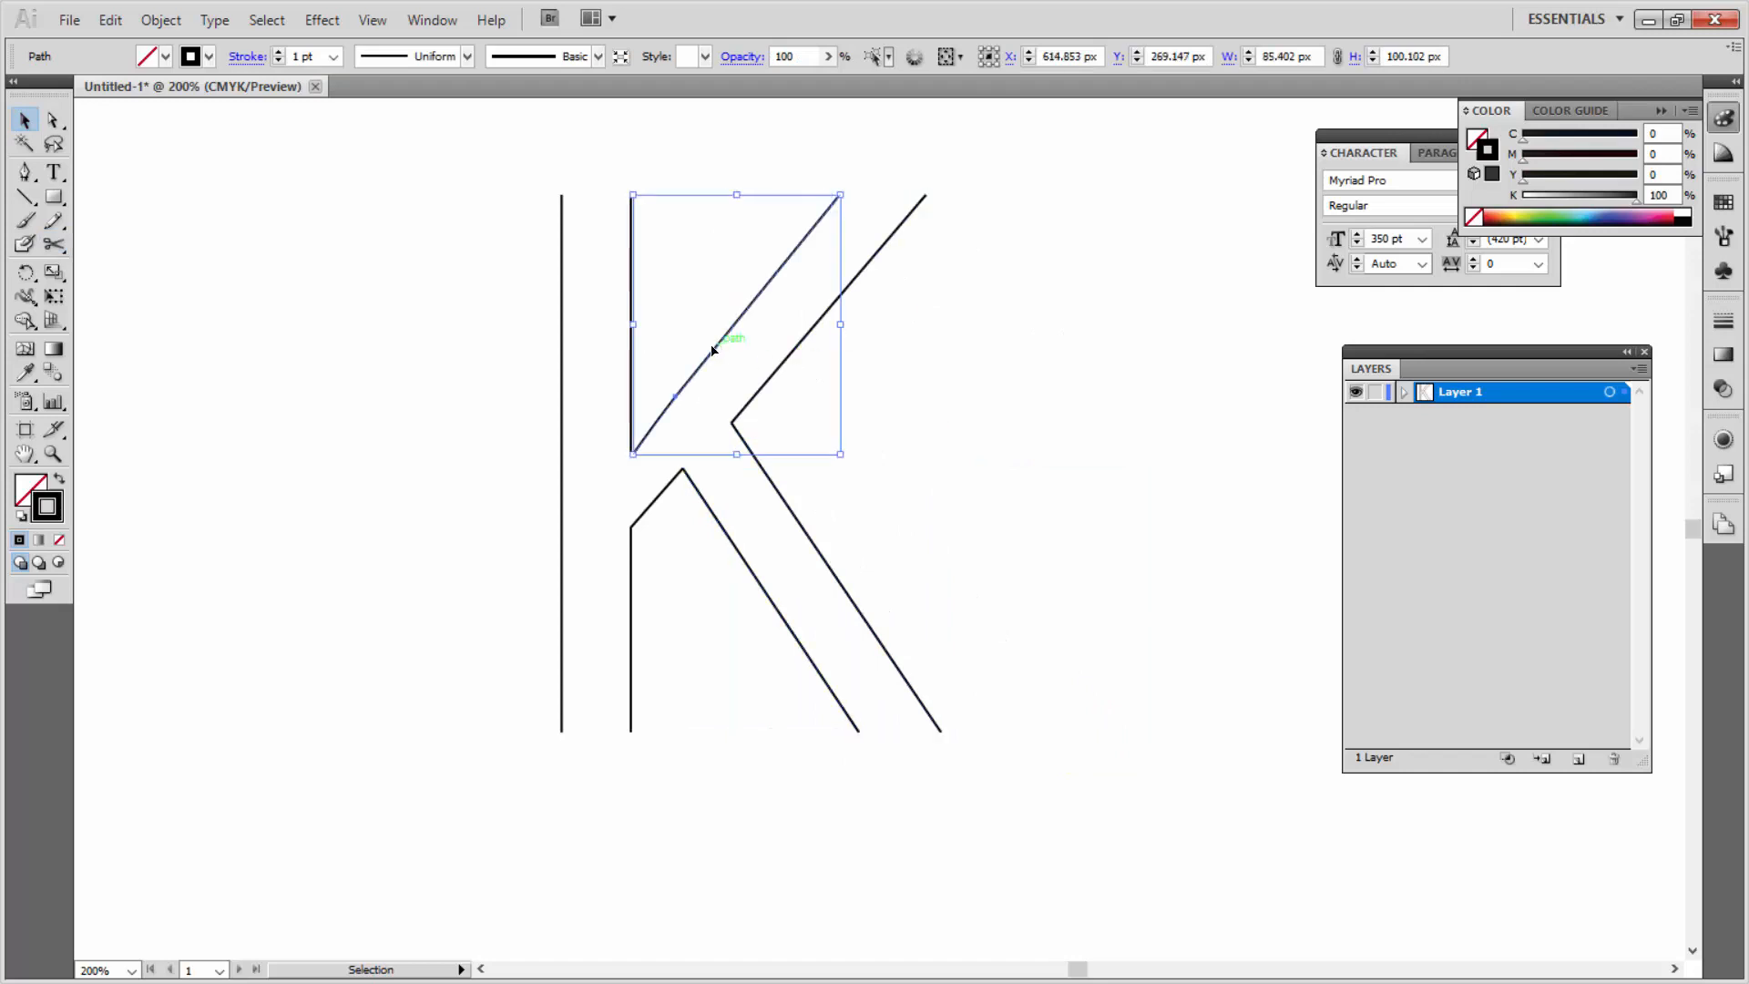
left_click(474, 397)
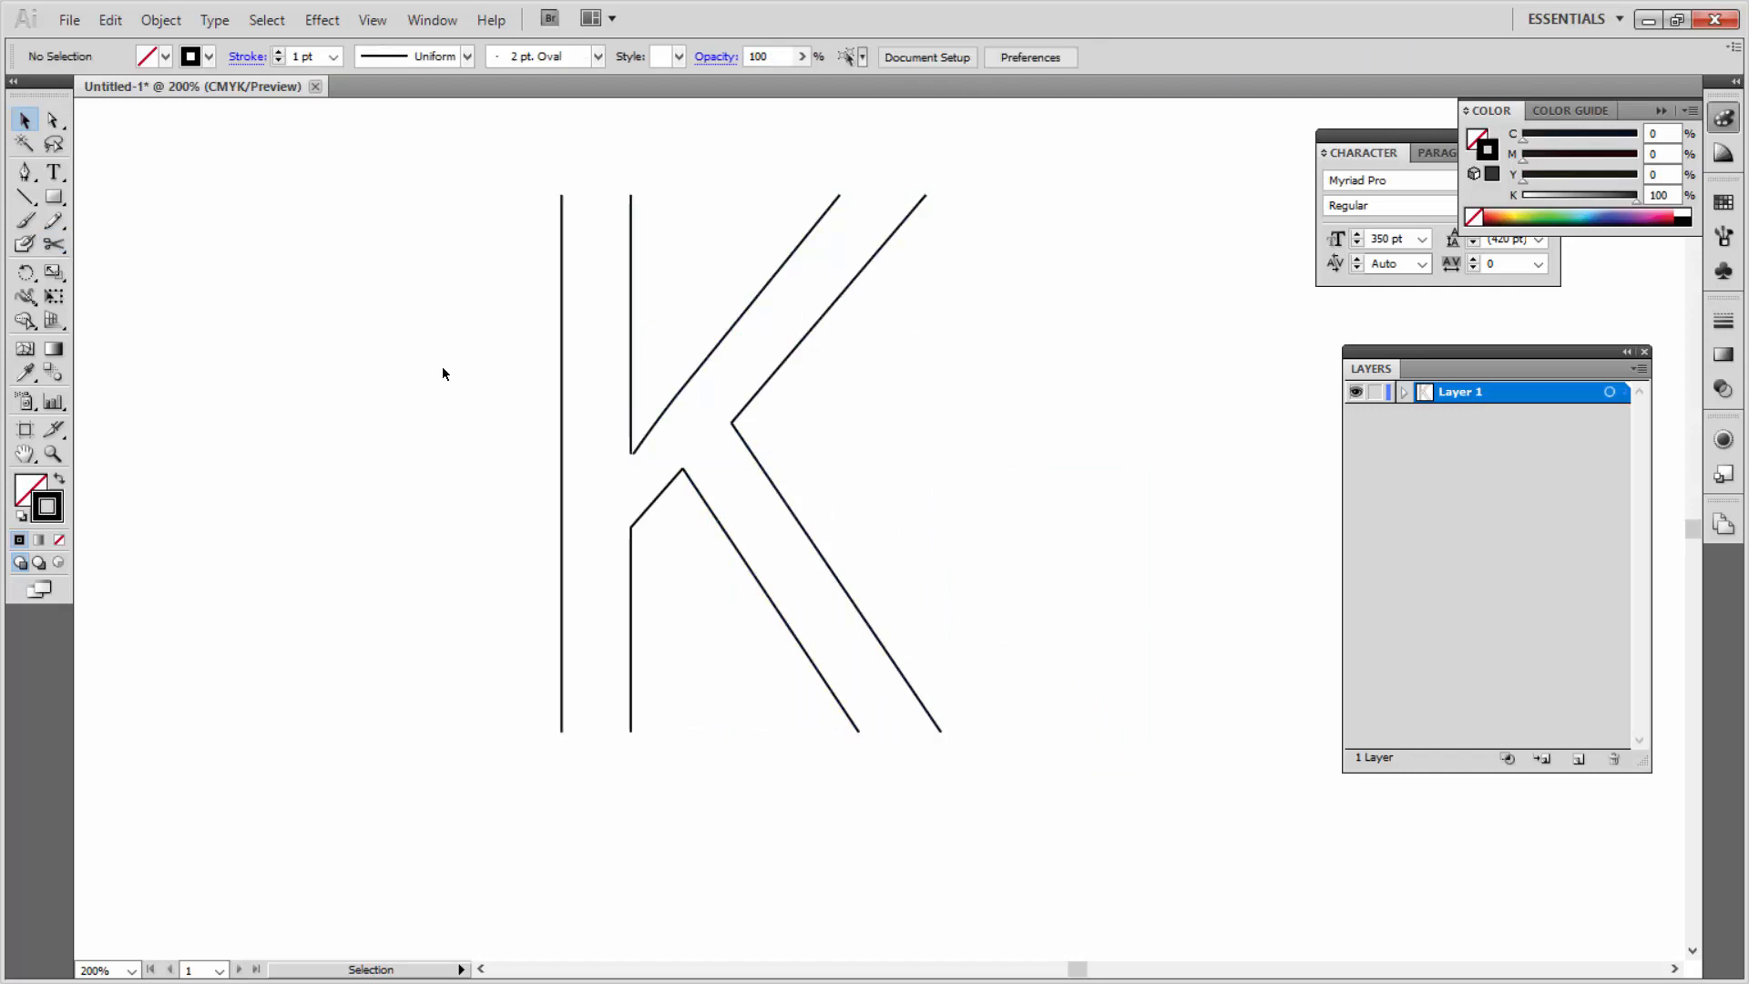
Step: Join the facing end points of the stem's upper and lower inner edge segments into one straight path
left_click(51, 121)
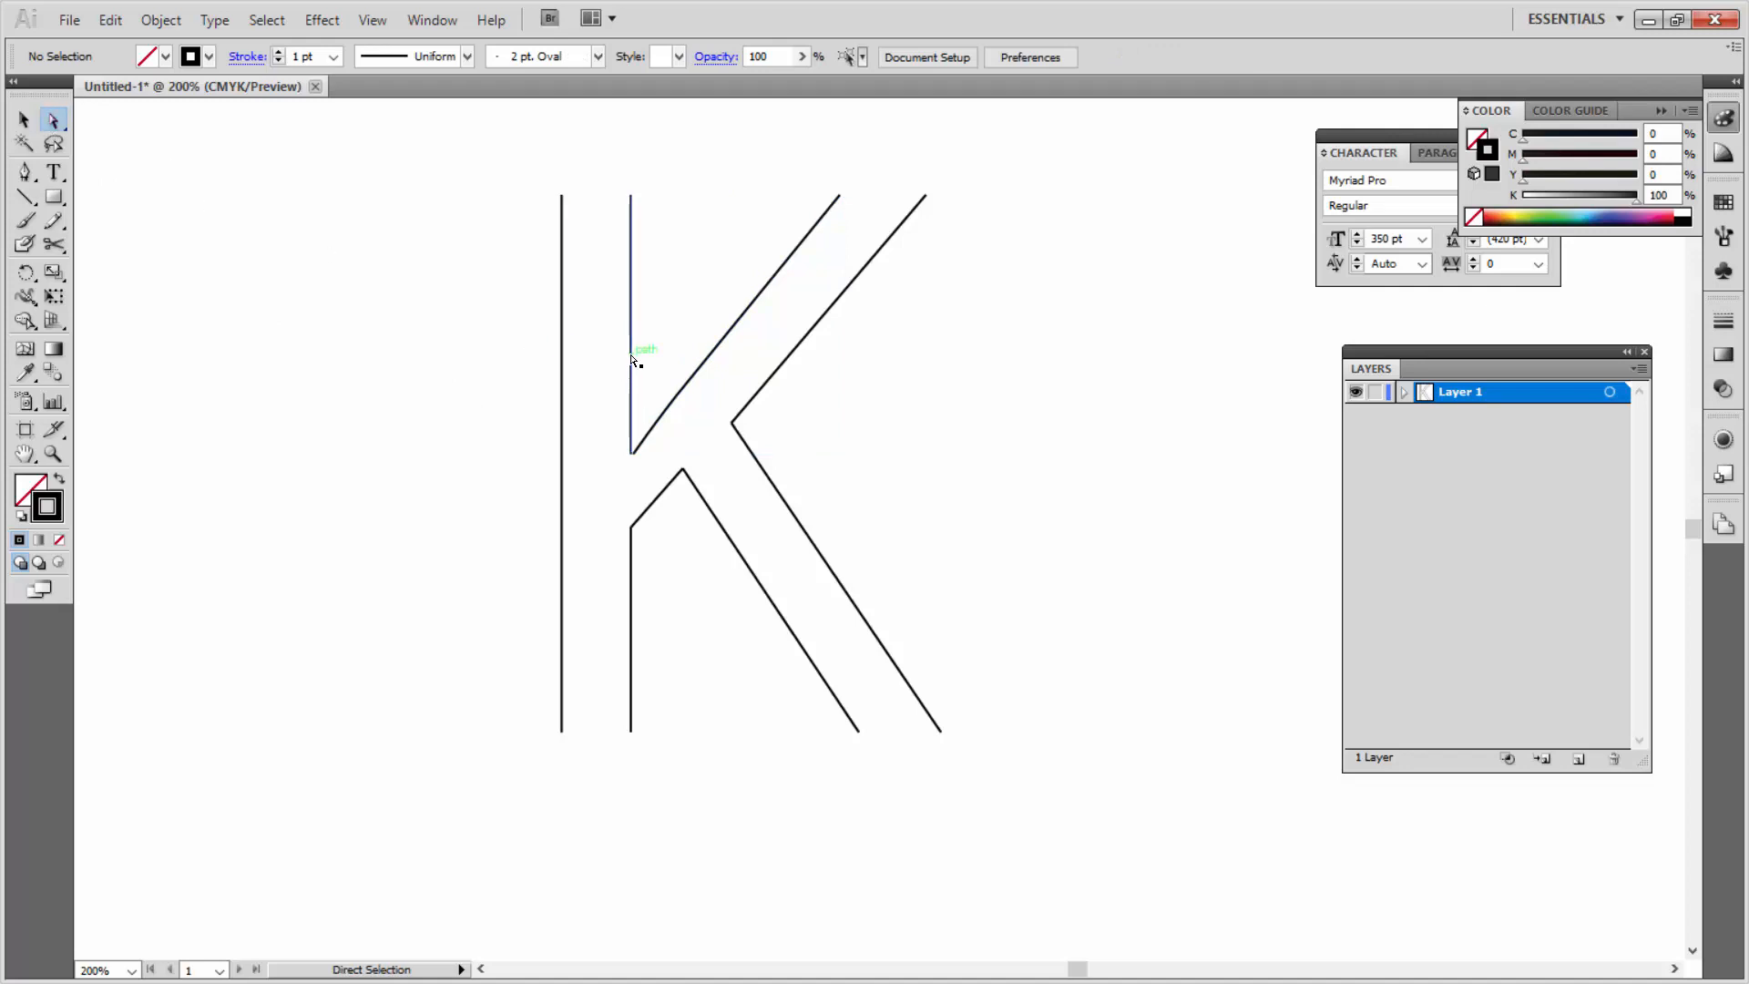
left_click(632, 360)
left_click(631, 455)
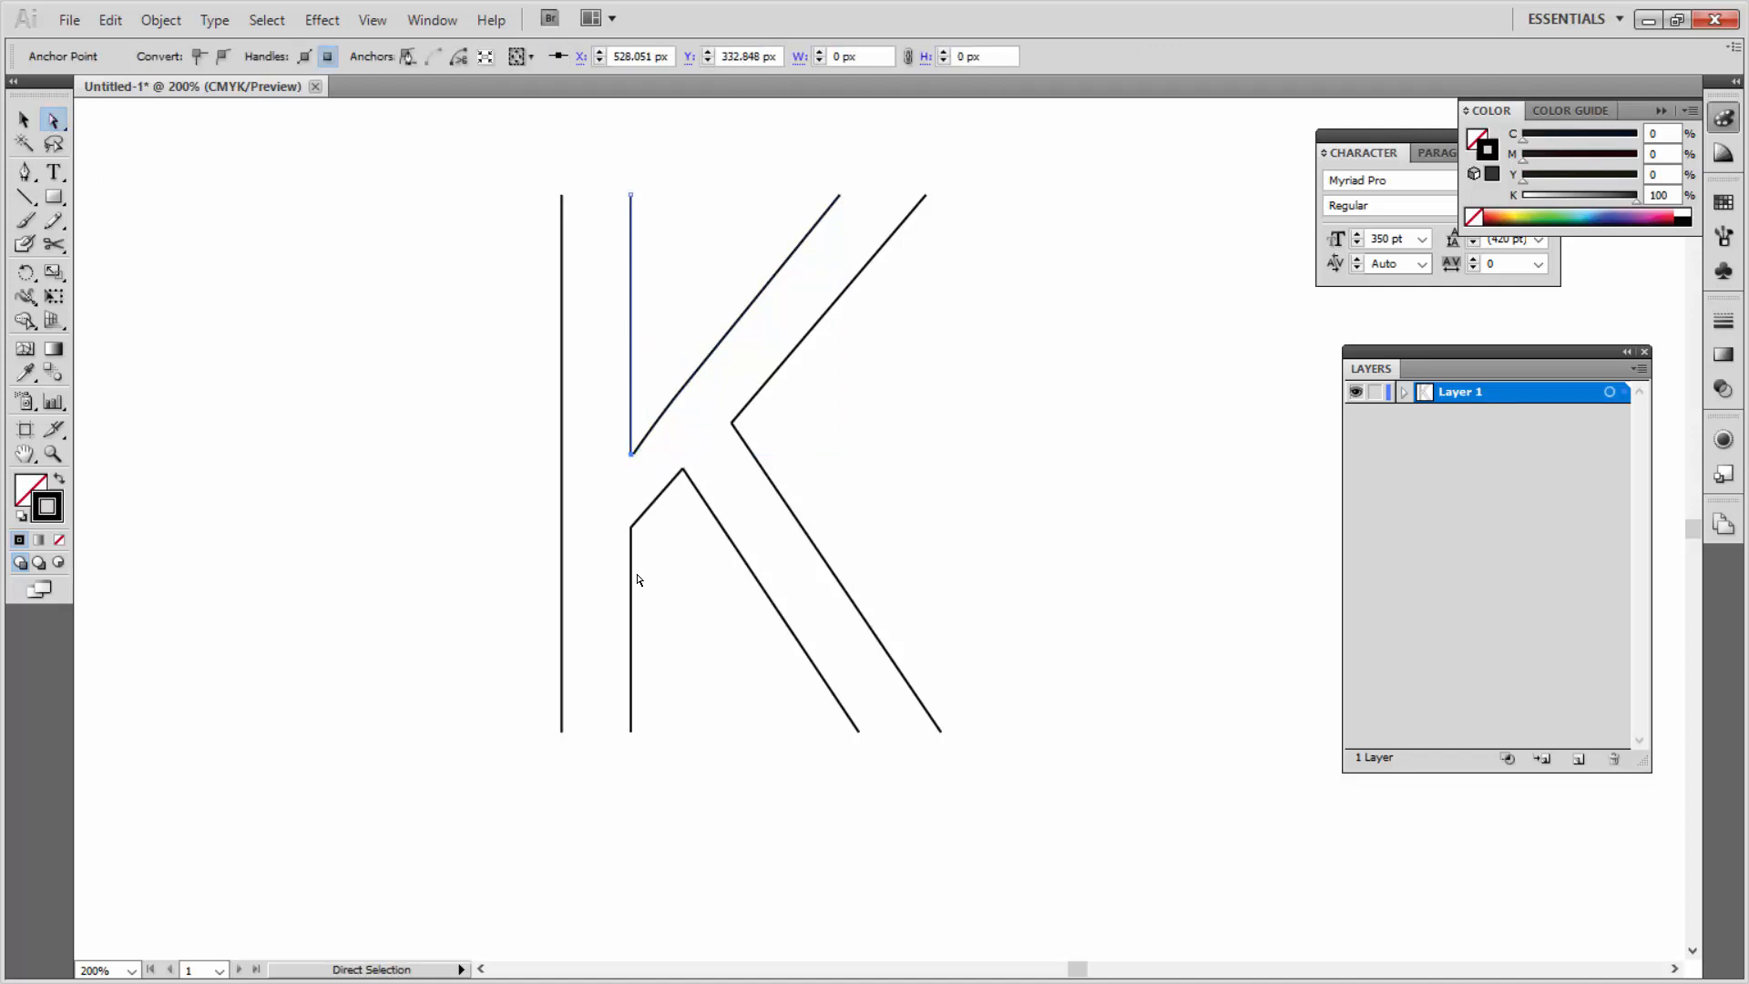
left_click(631, 527, "shift")
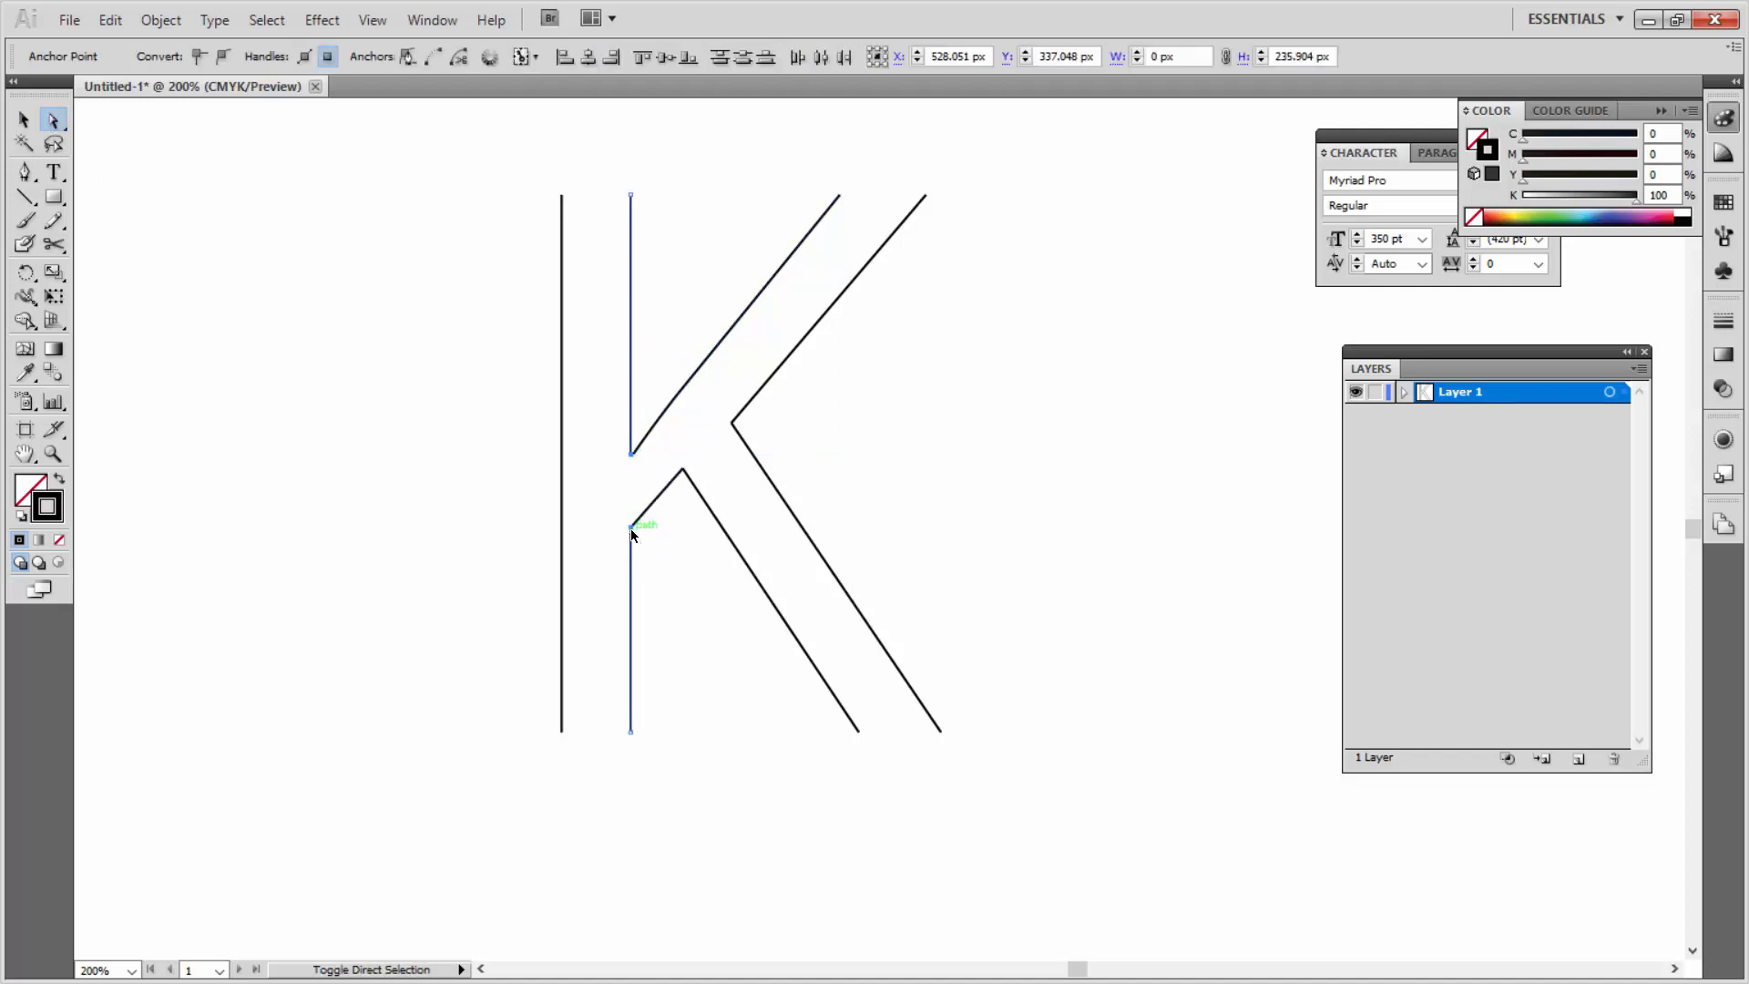
left_click(160, 19)
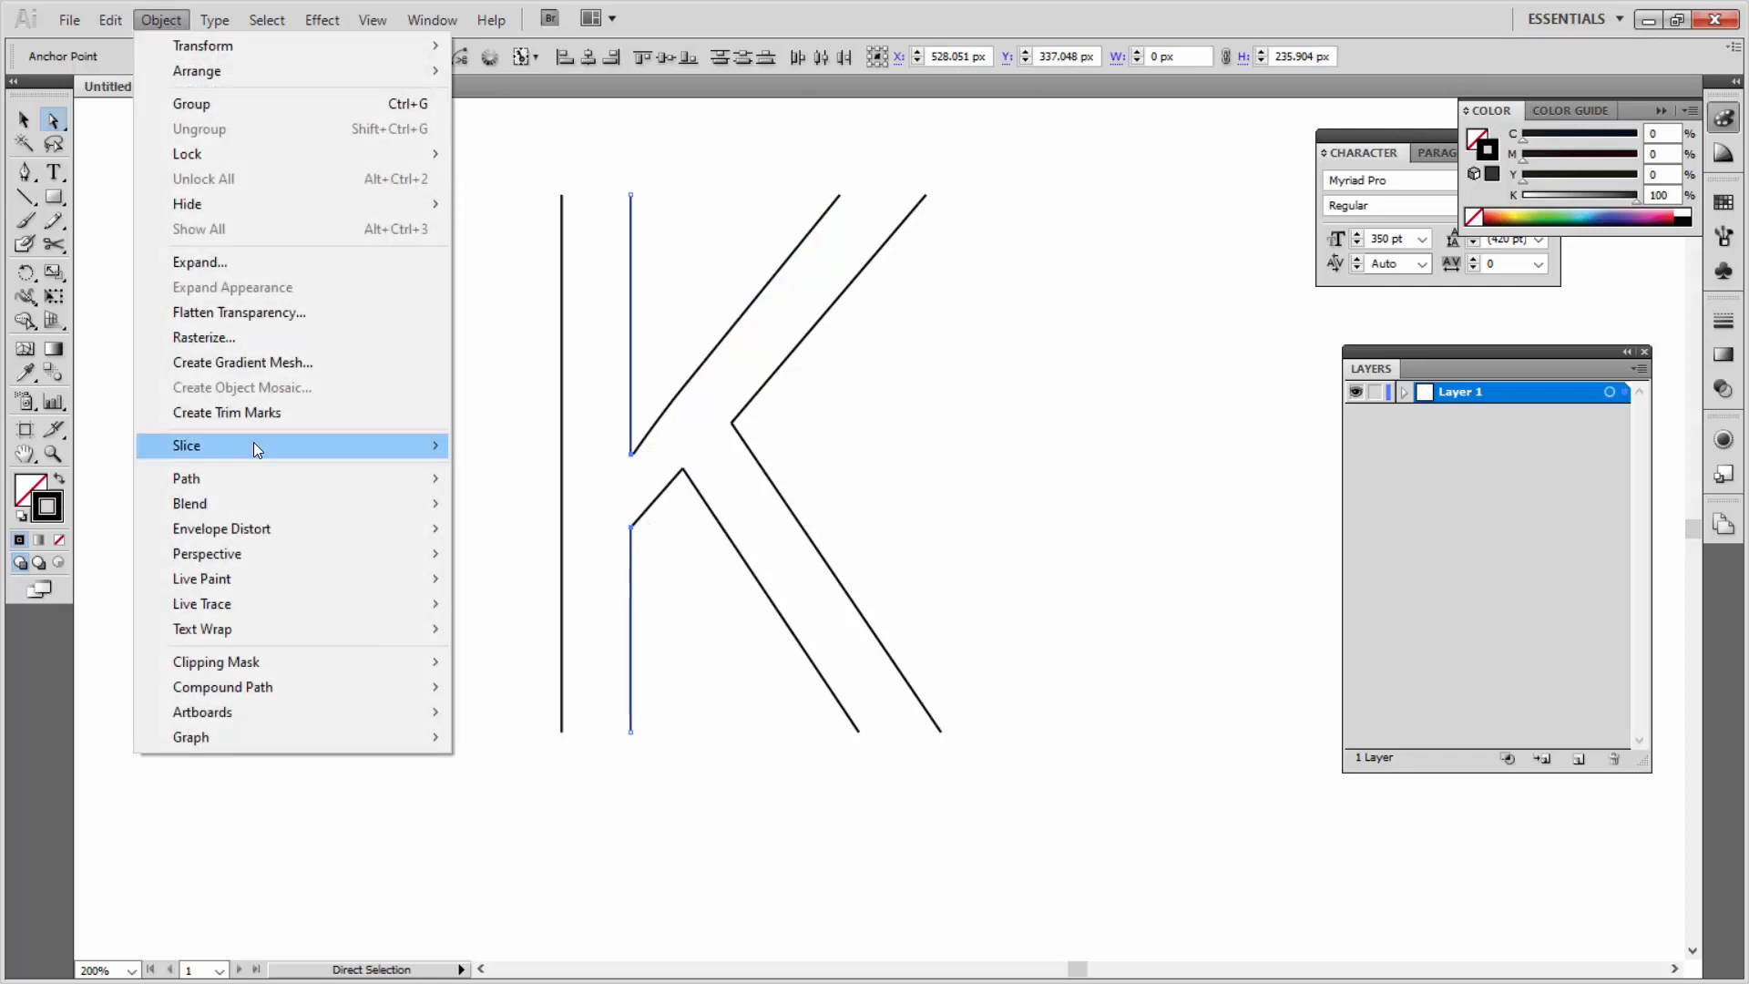
mouse_move(249, 476)
left_click(483, 479)
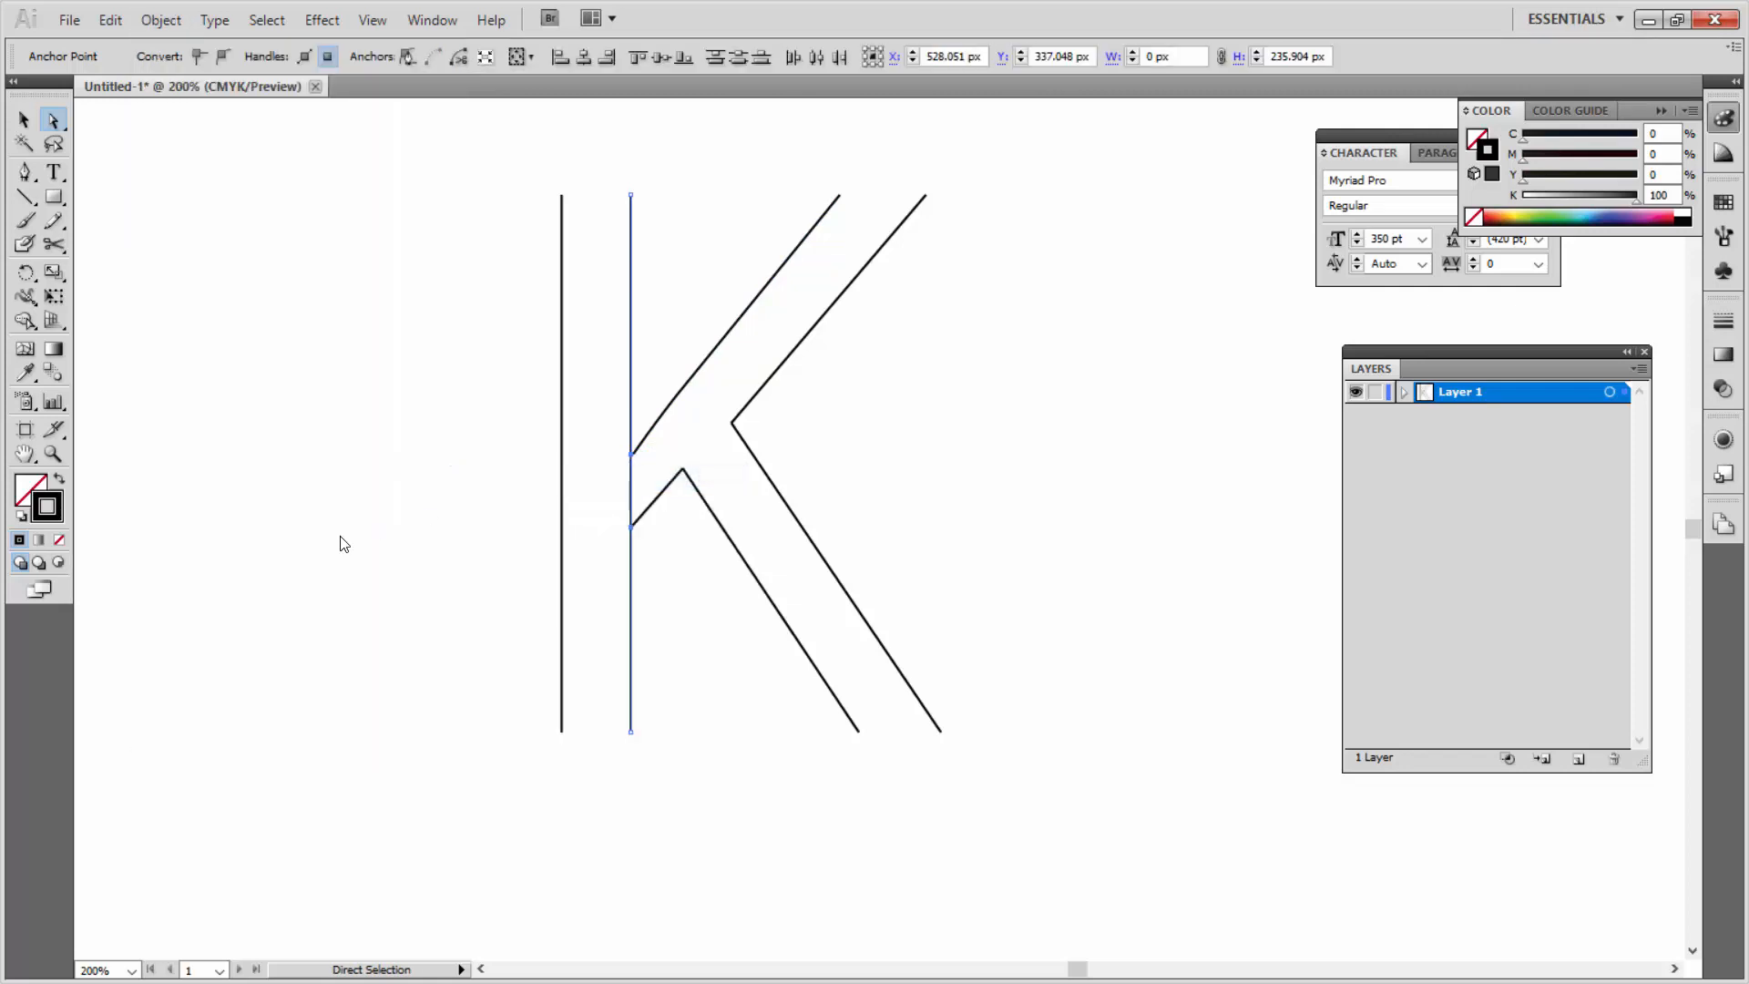
Step: Blend the two vertical stem lines using Specified Steps of 1 to create a centre line, and deselect the blend
key("v")
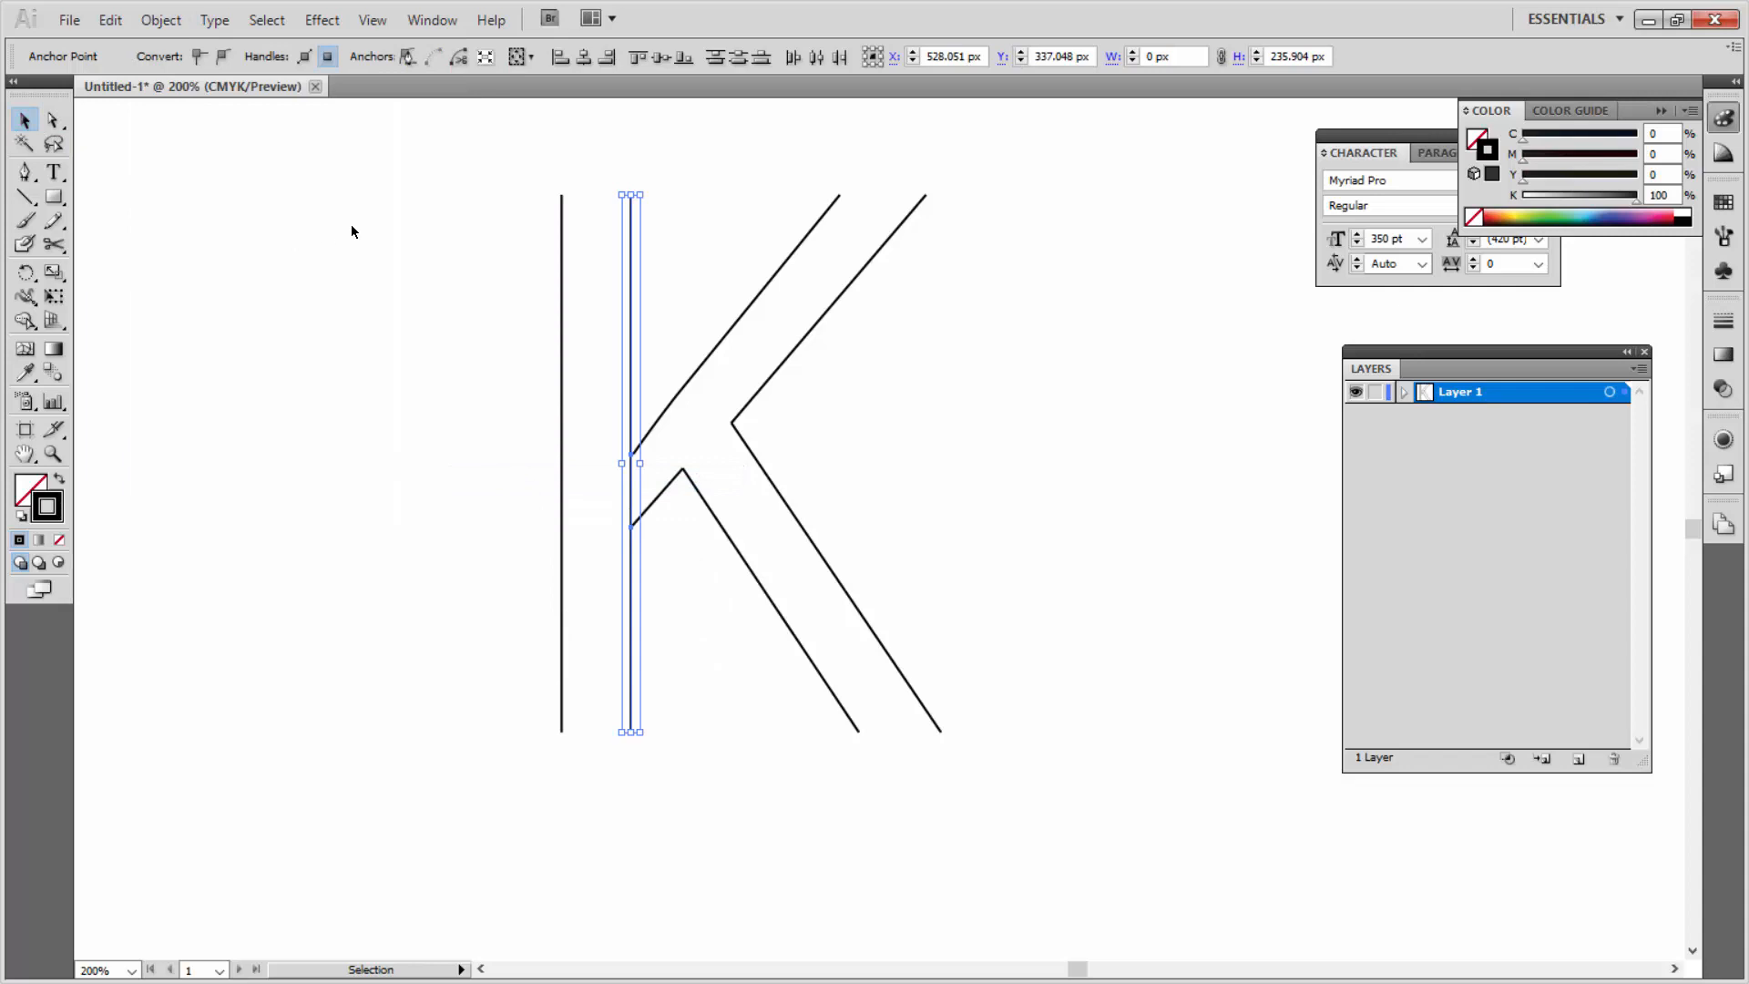
left_click(471, 187)
left_click_drag(481, 202, 668, 278)
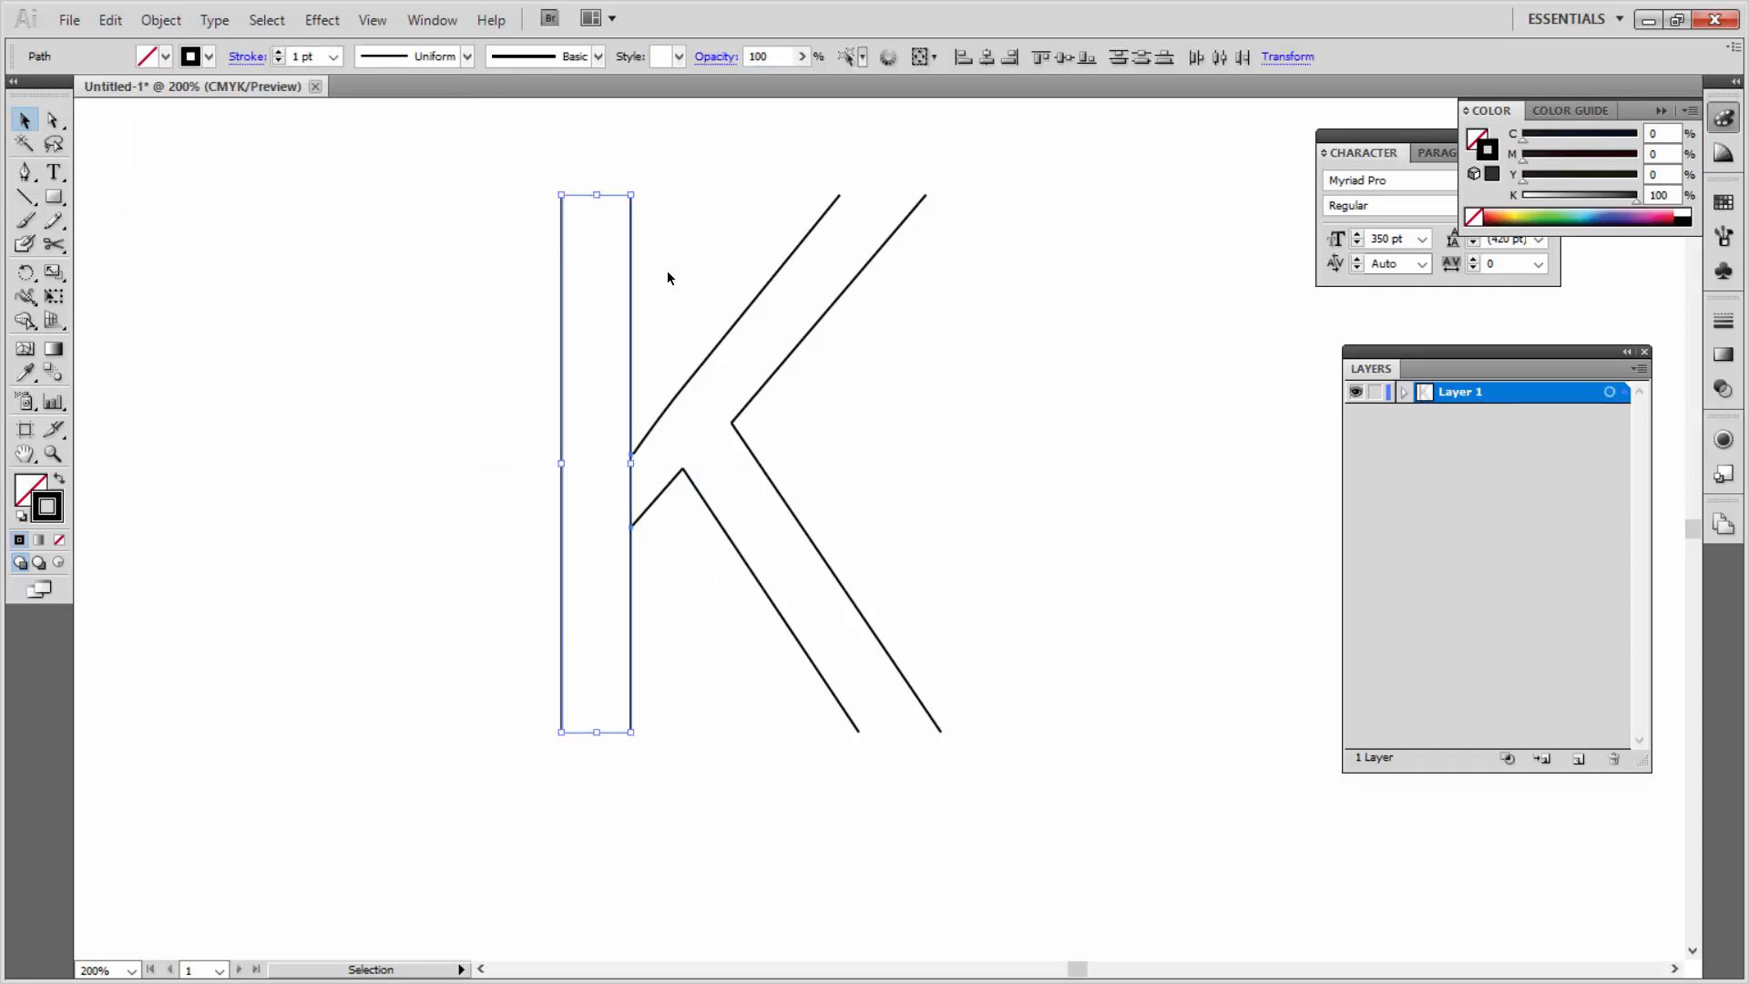
left_click(160, 22)
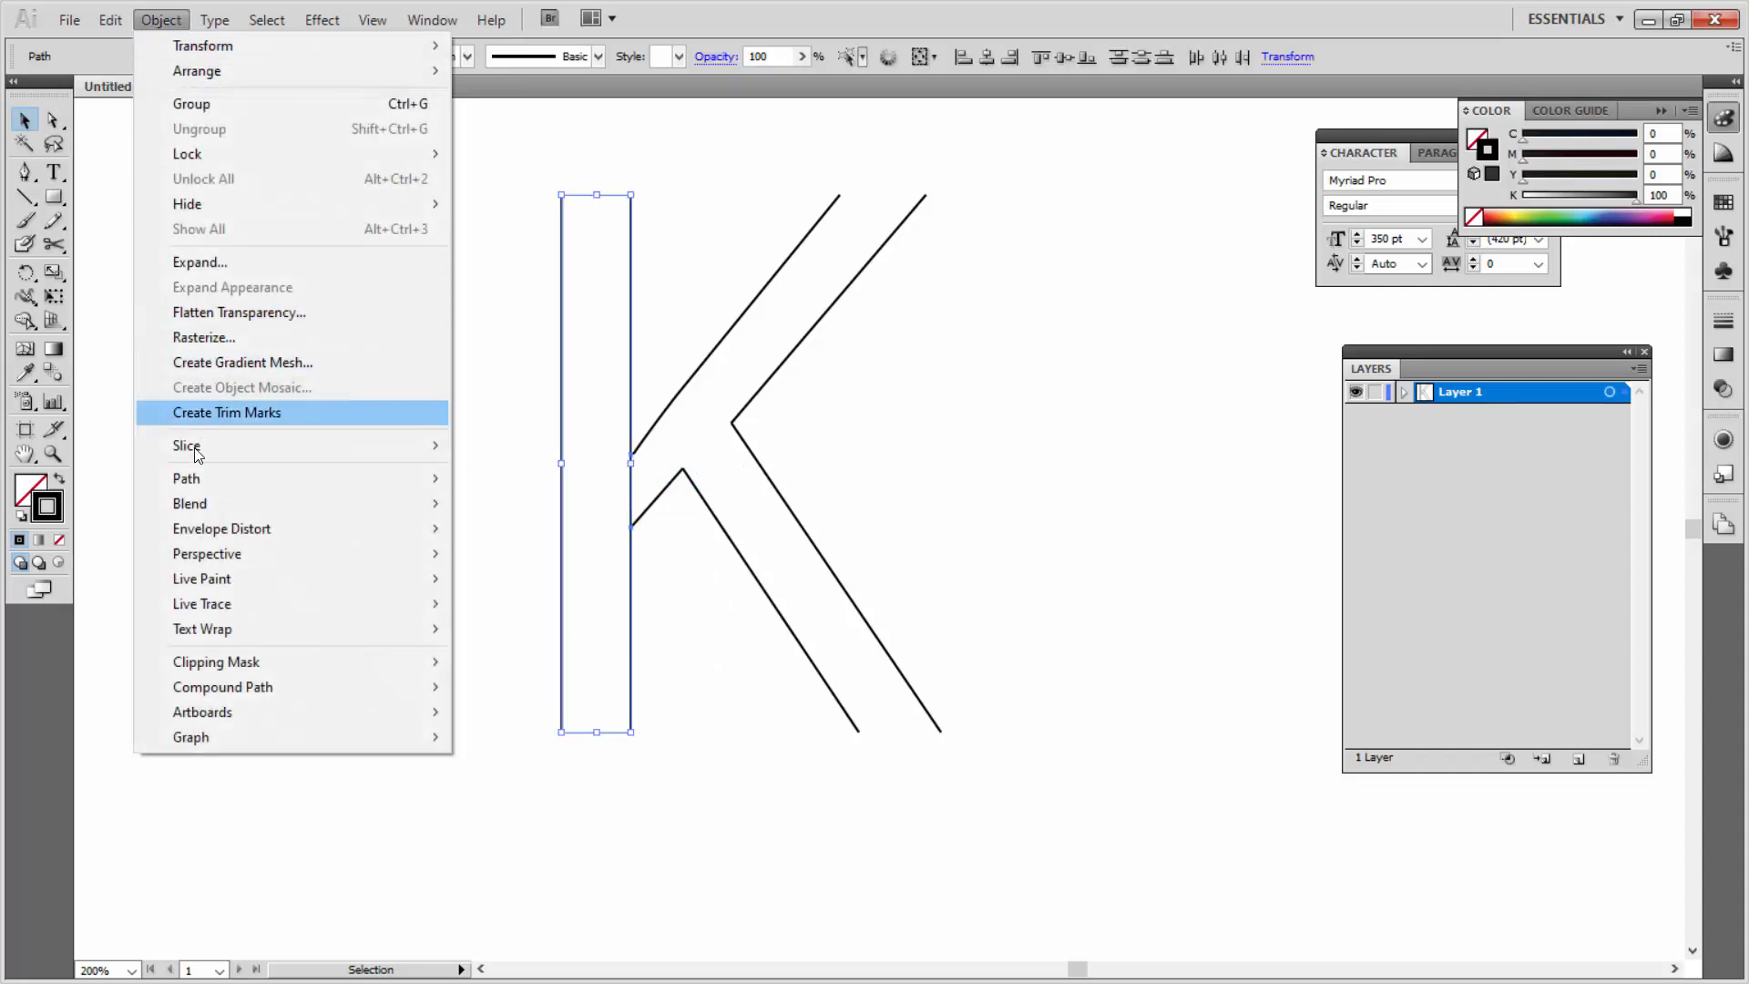
mouse_move(193, 501)
left_click(516, 560)
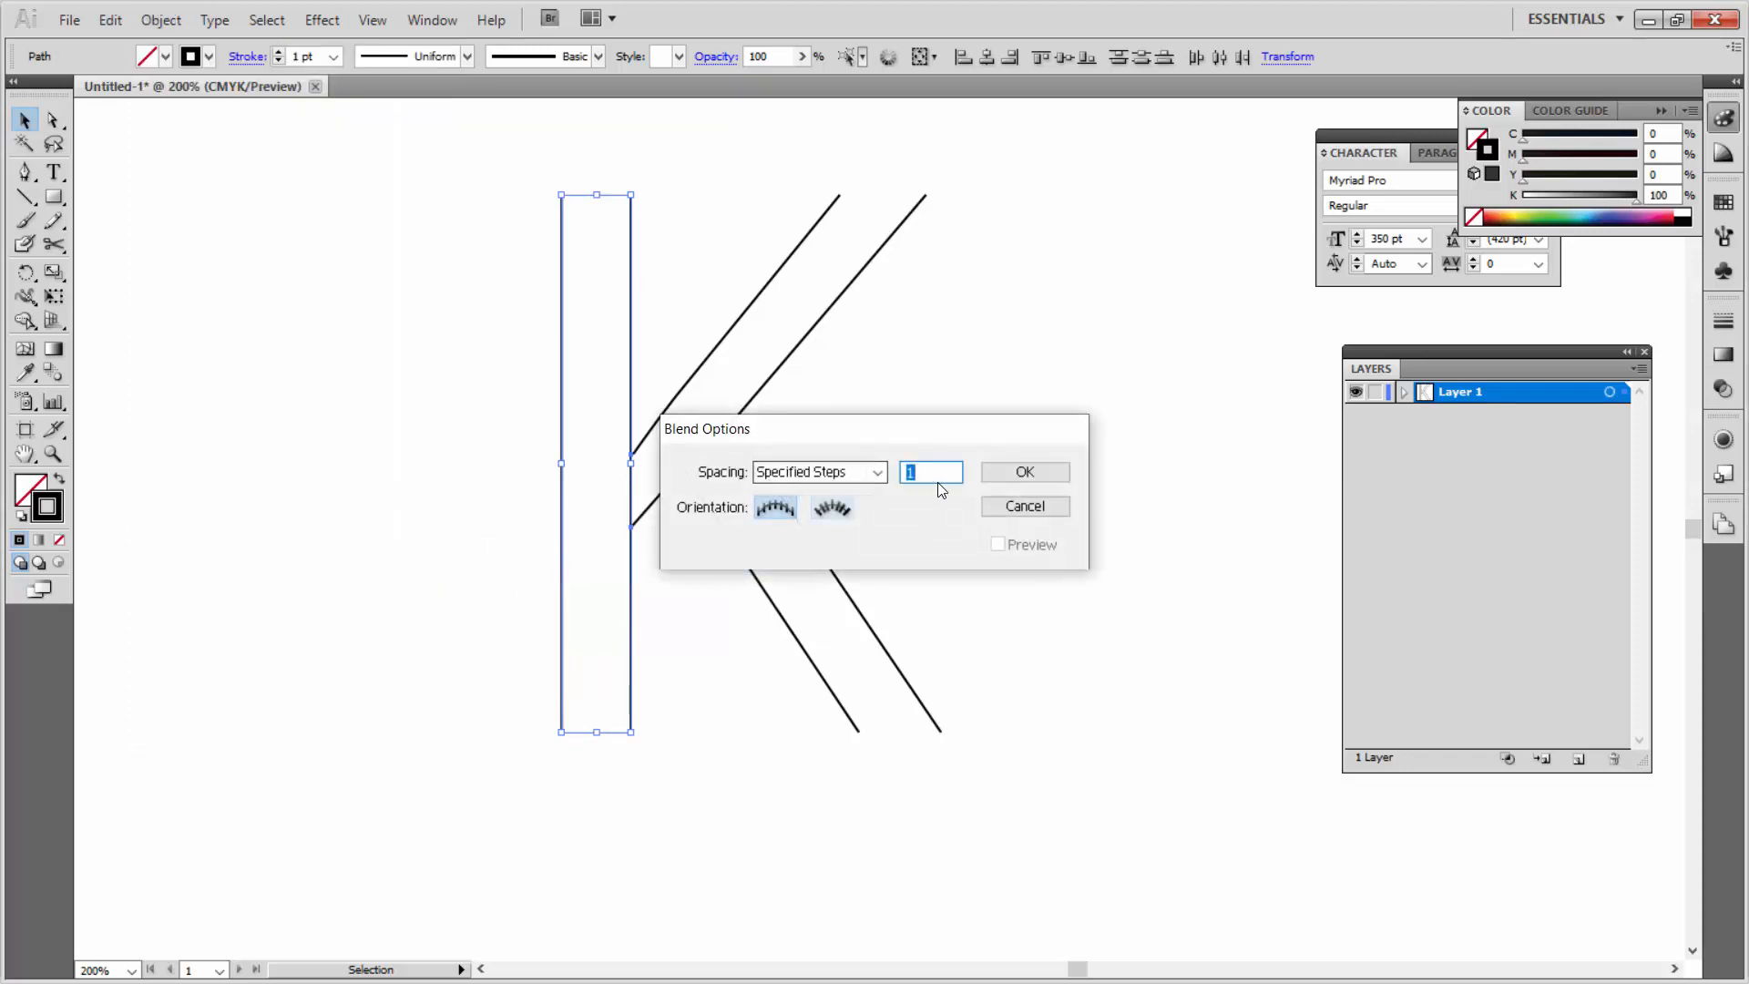
left_click(1016, 473)
left_click(156, 20)
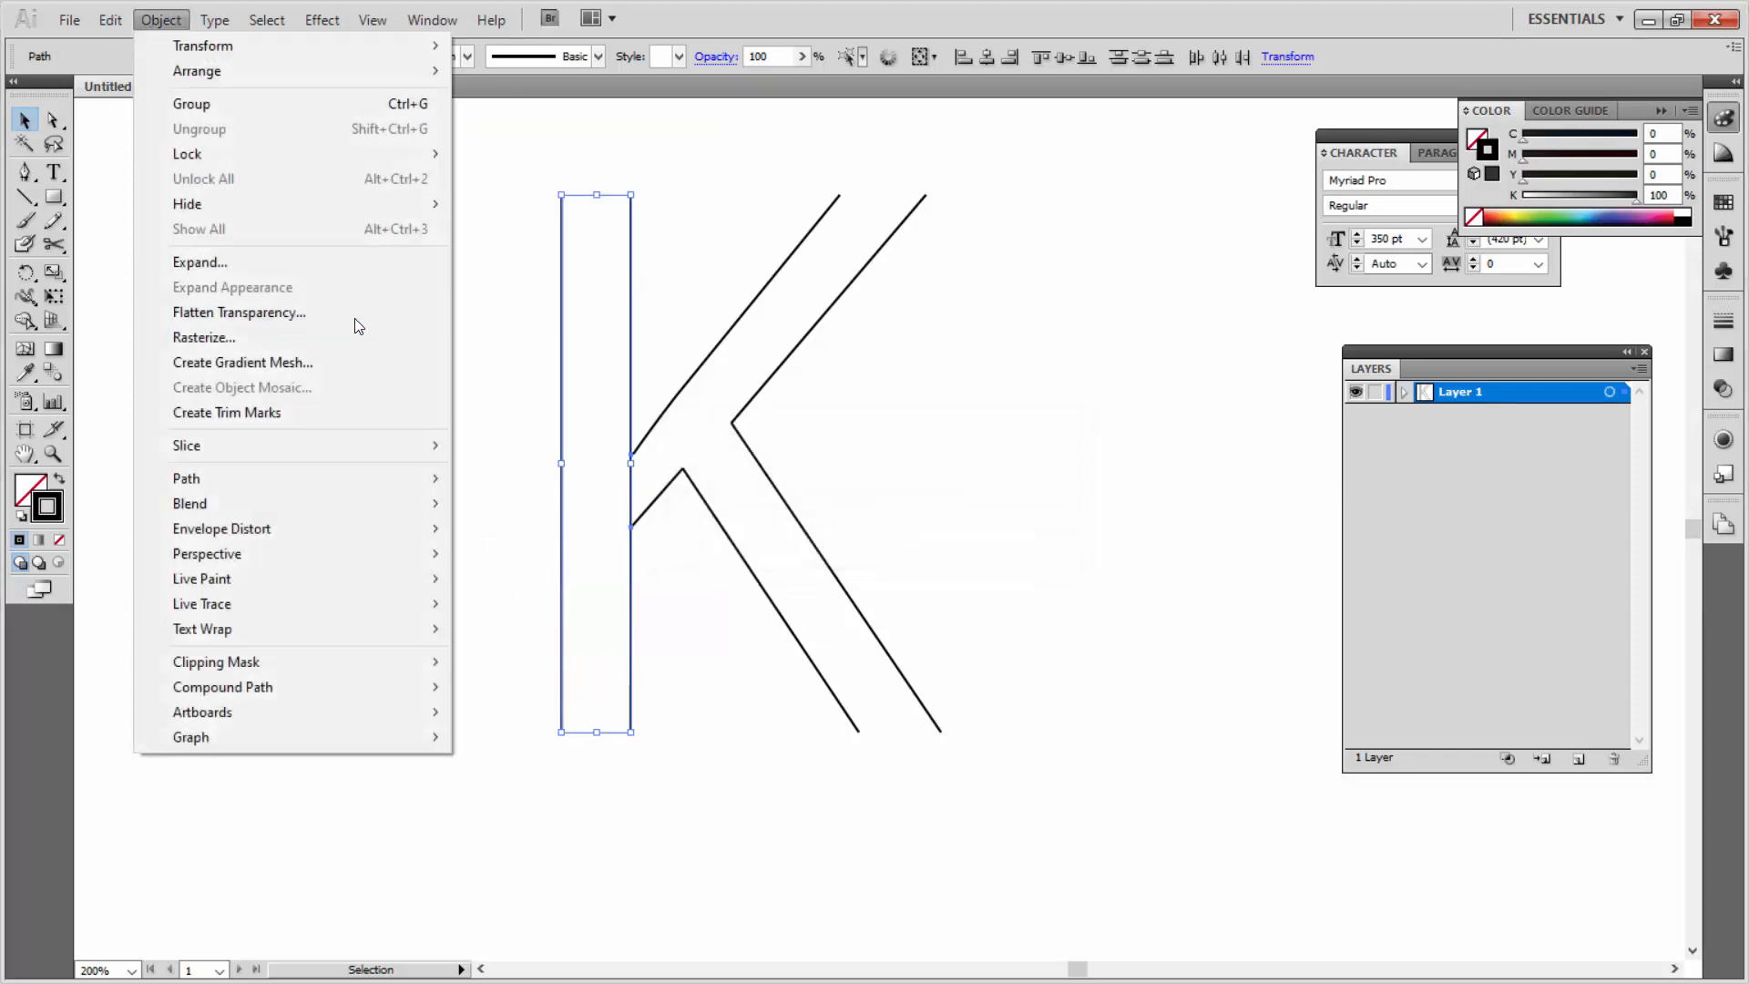
mouse_move(292, 501)
left_click(500, 503)
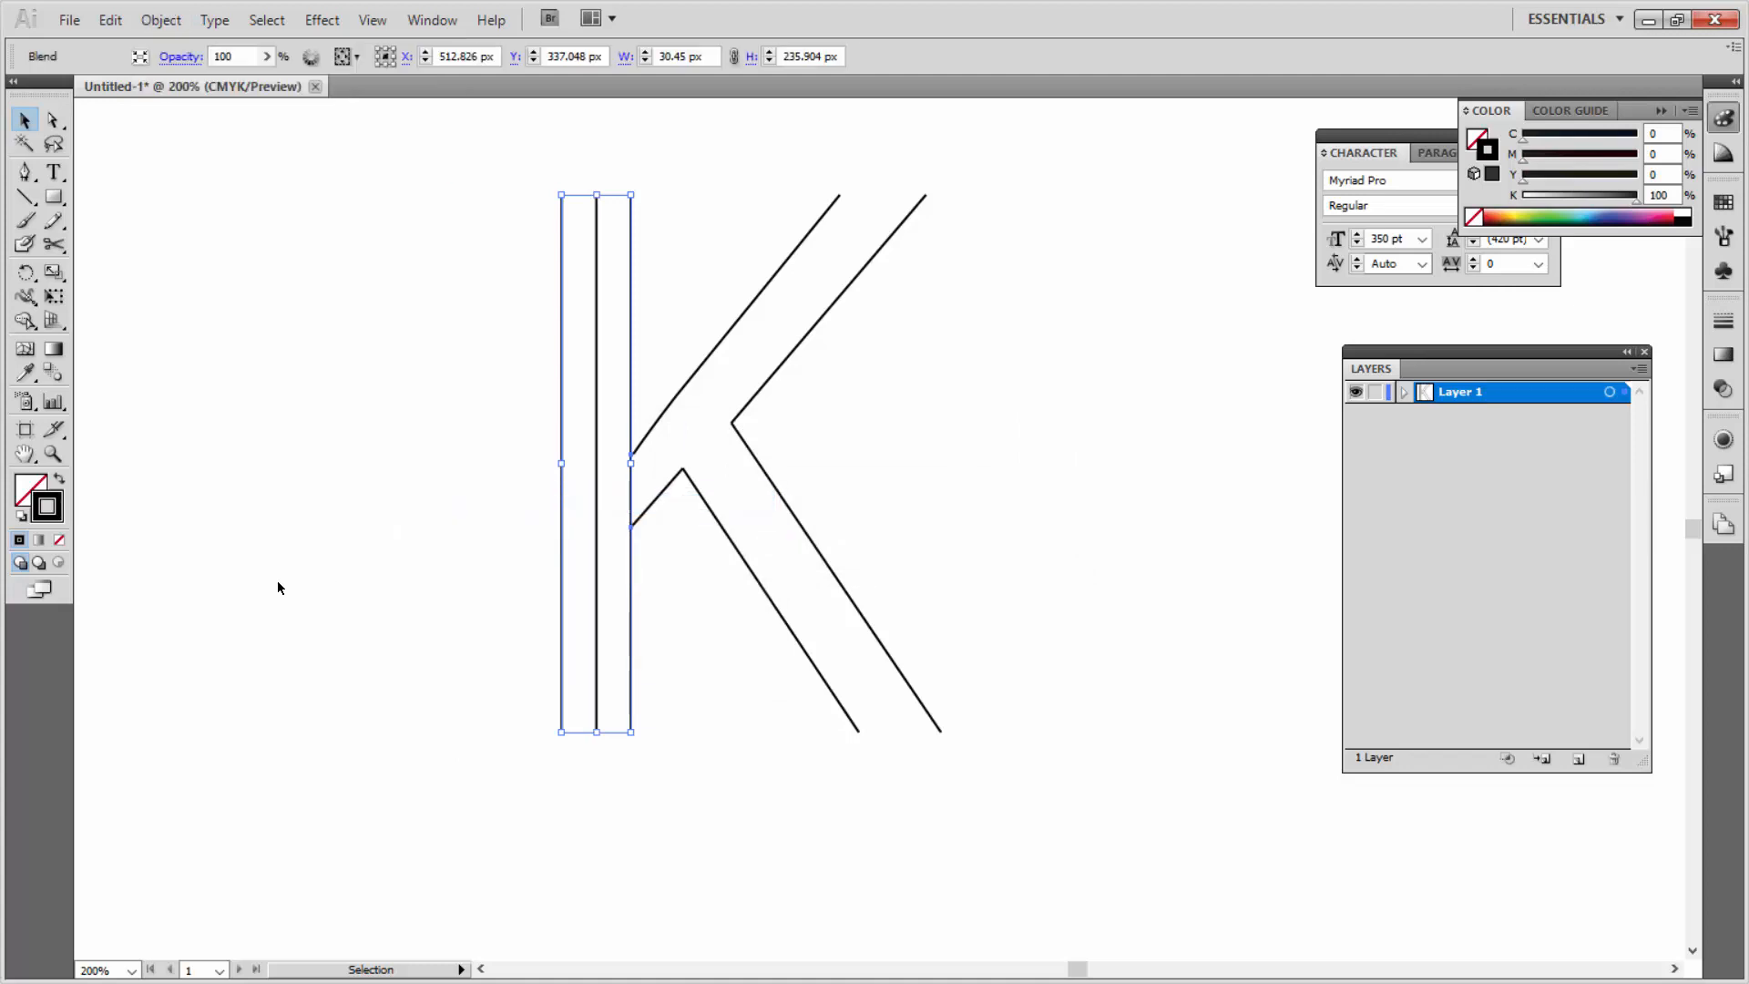
left_click(276, 582)
Step: Select end points at the K's outer diagonal corner and at the inner peak of the leg
left_click(752, 397)
key("a")
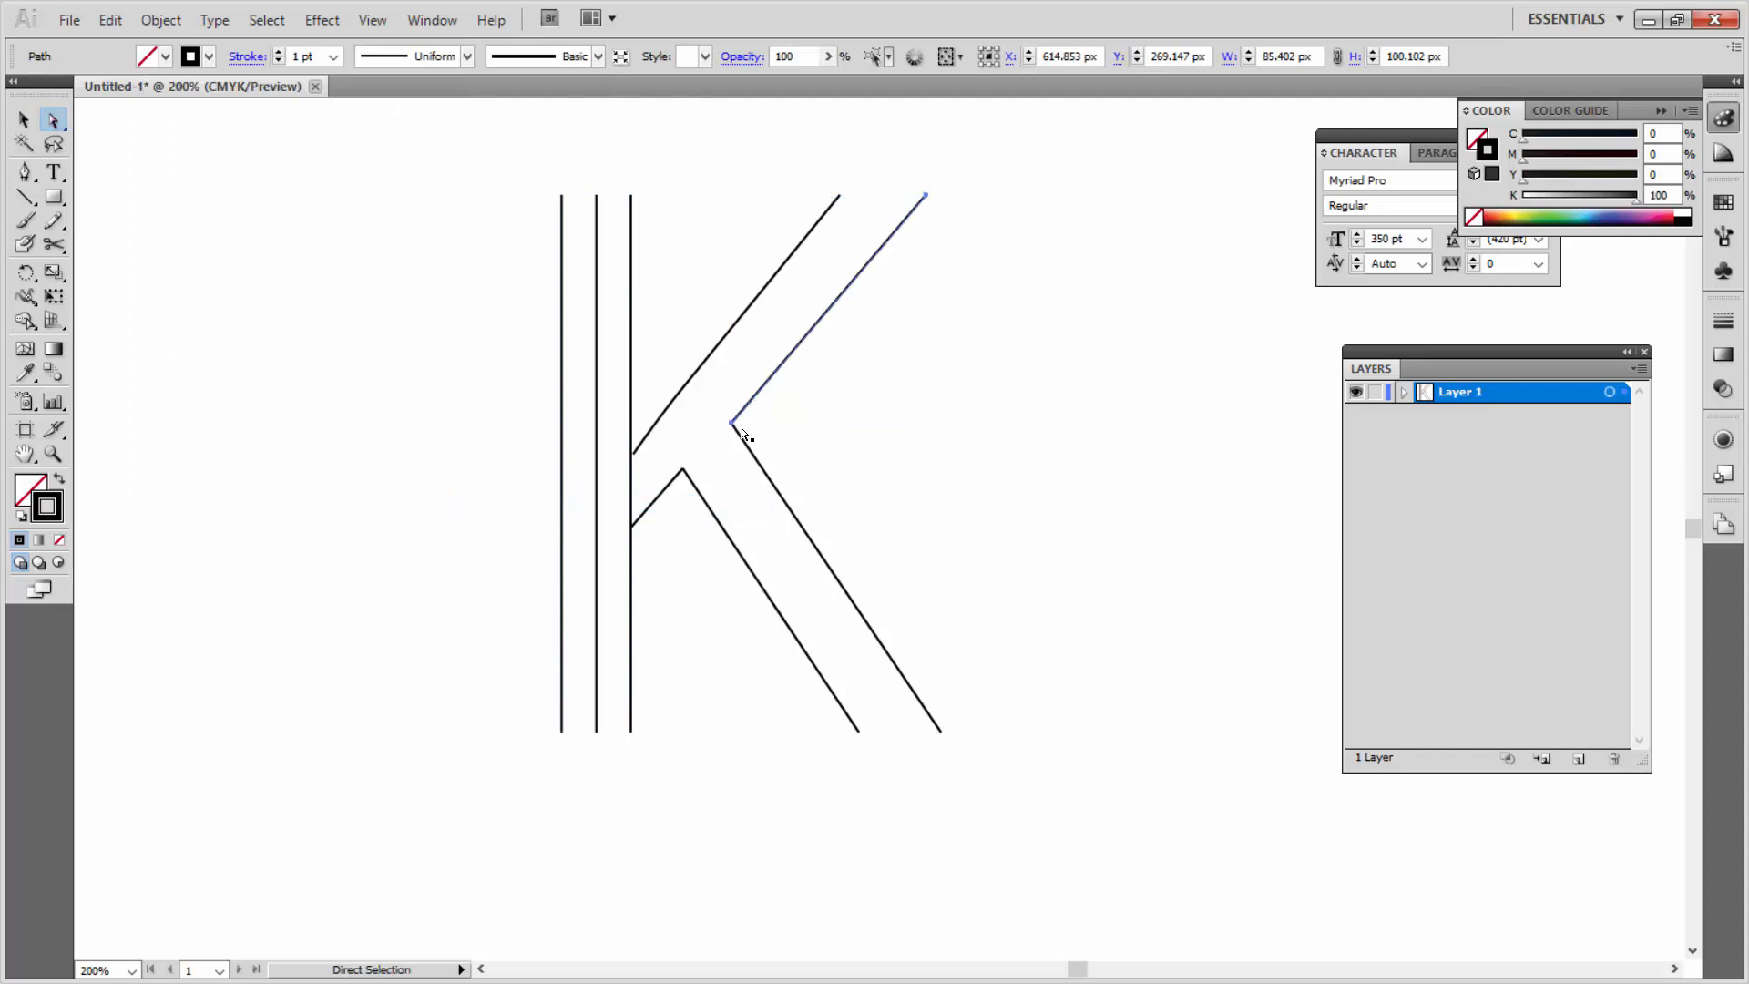
left_click(732, 424)
left_click(683, 469, "shift")
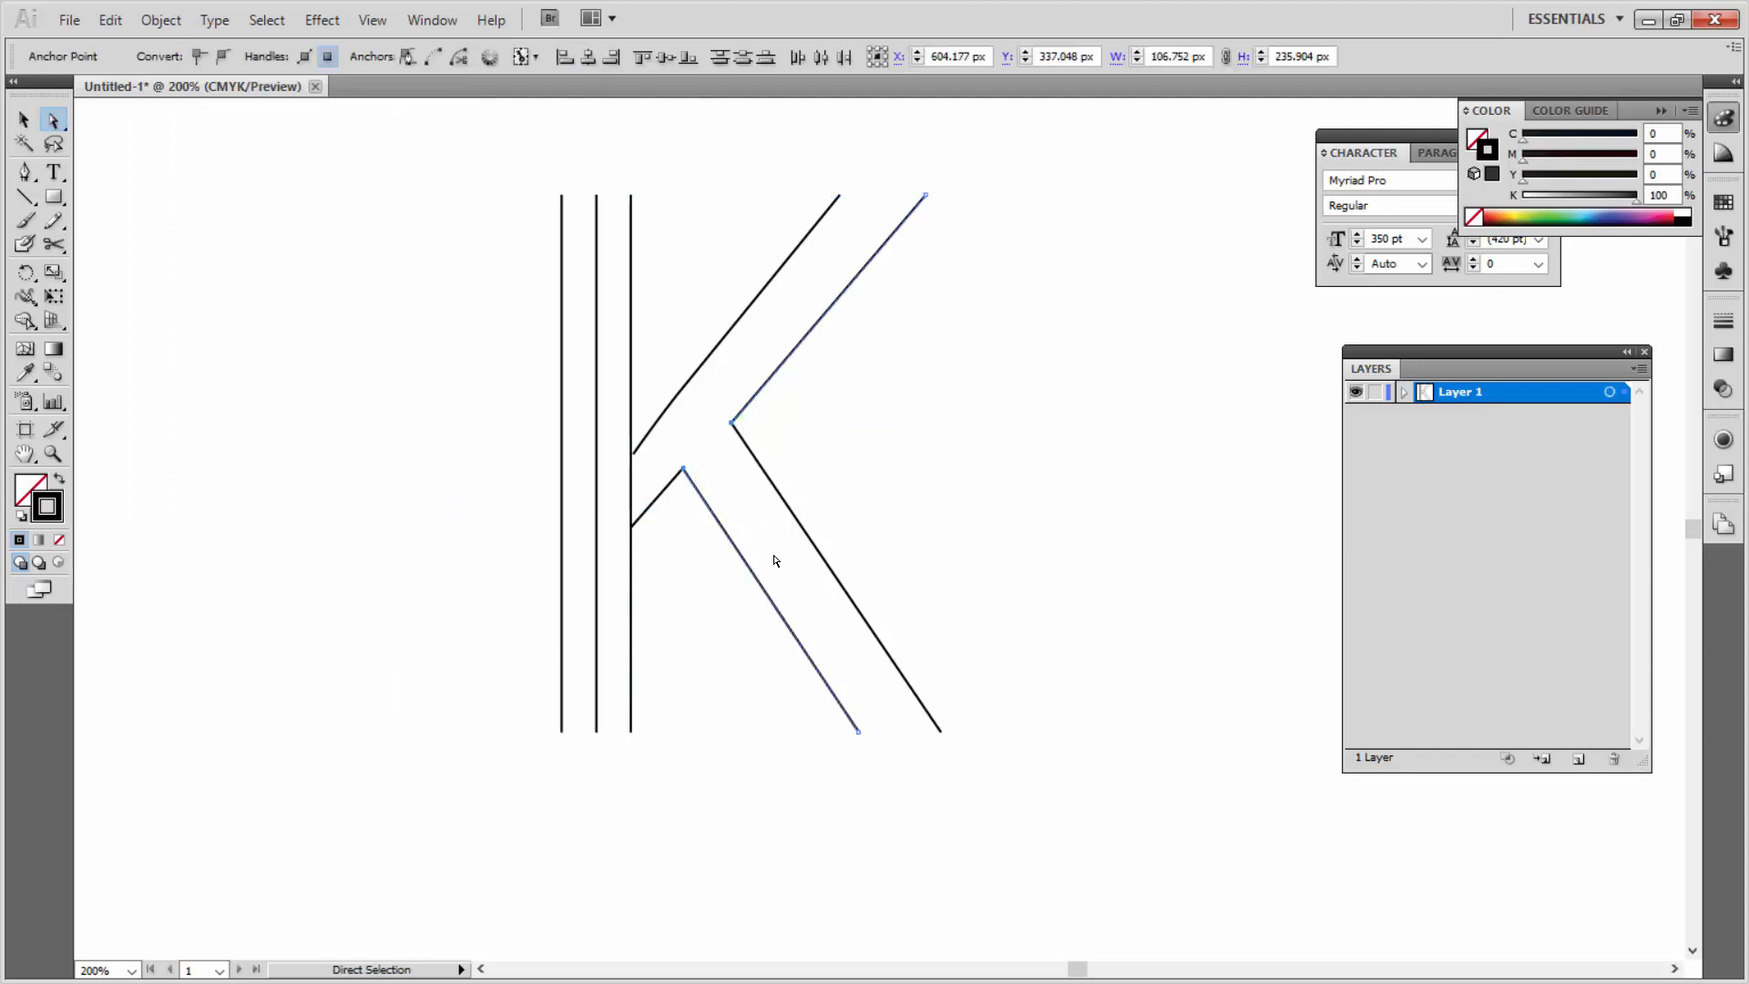
left_click(683, 470)
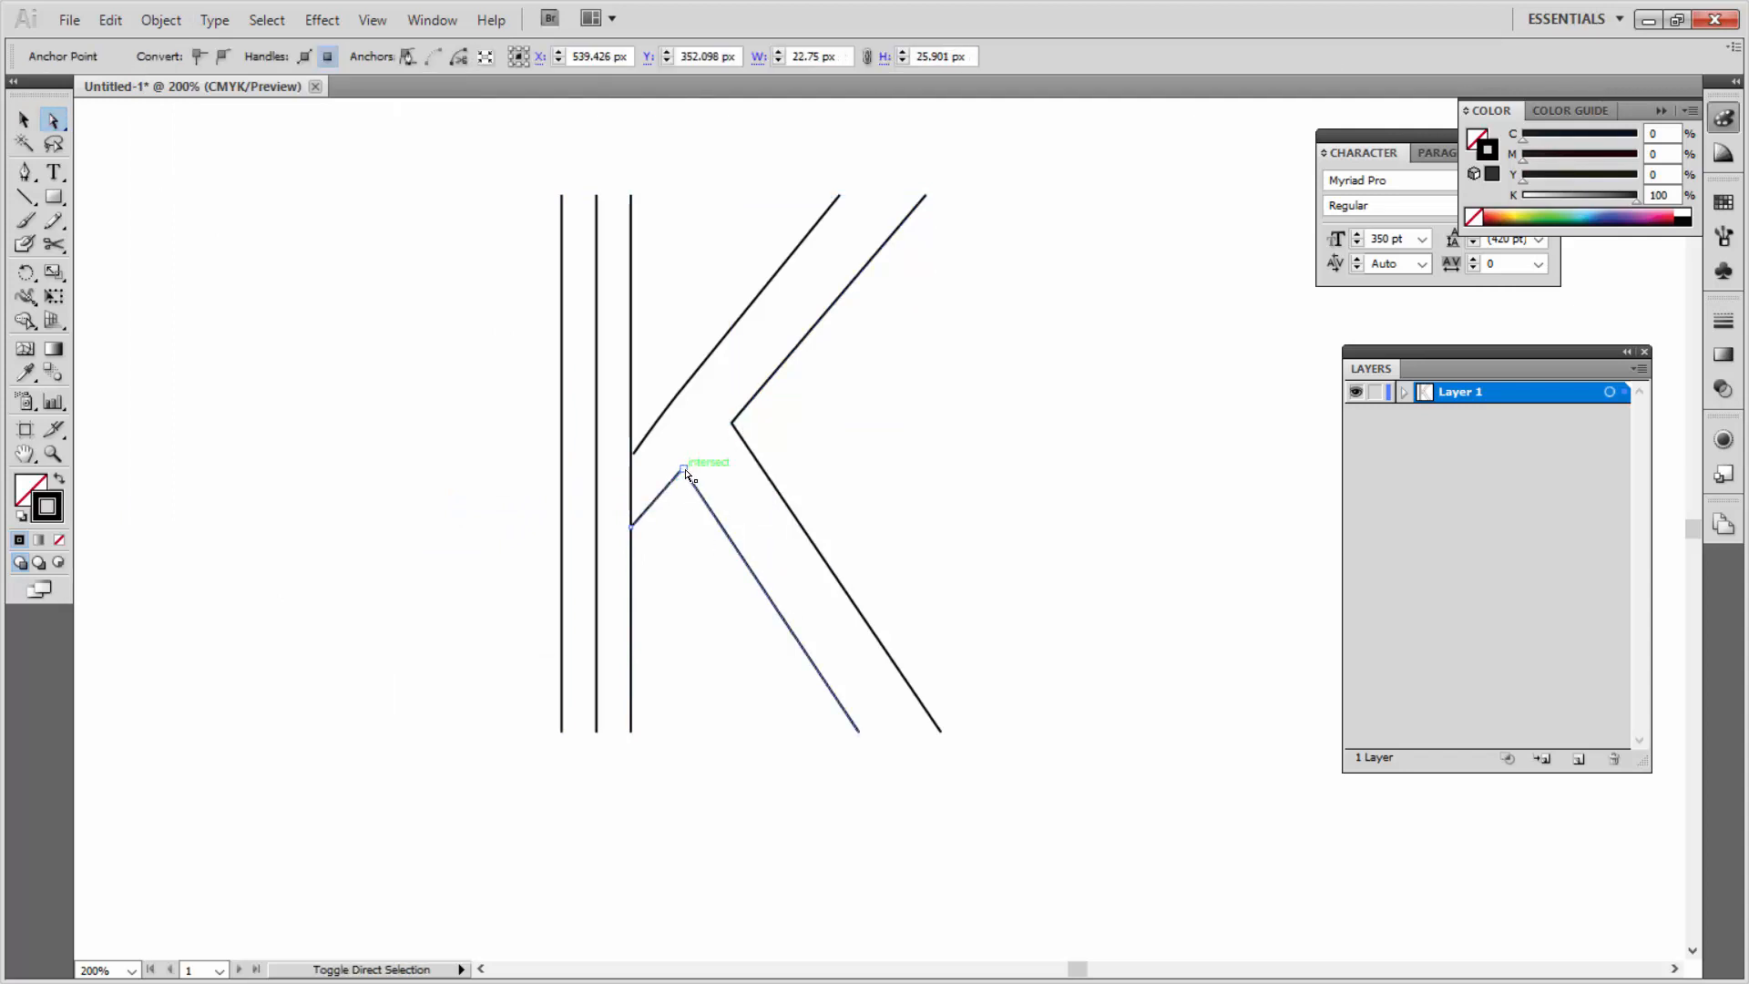
Step: Join the top end of the short diagonal beside the stem to the lower end of the K's outer upper-arm line
left_click(745, 406, "shift")
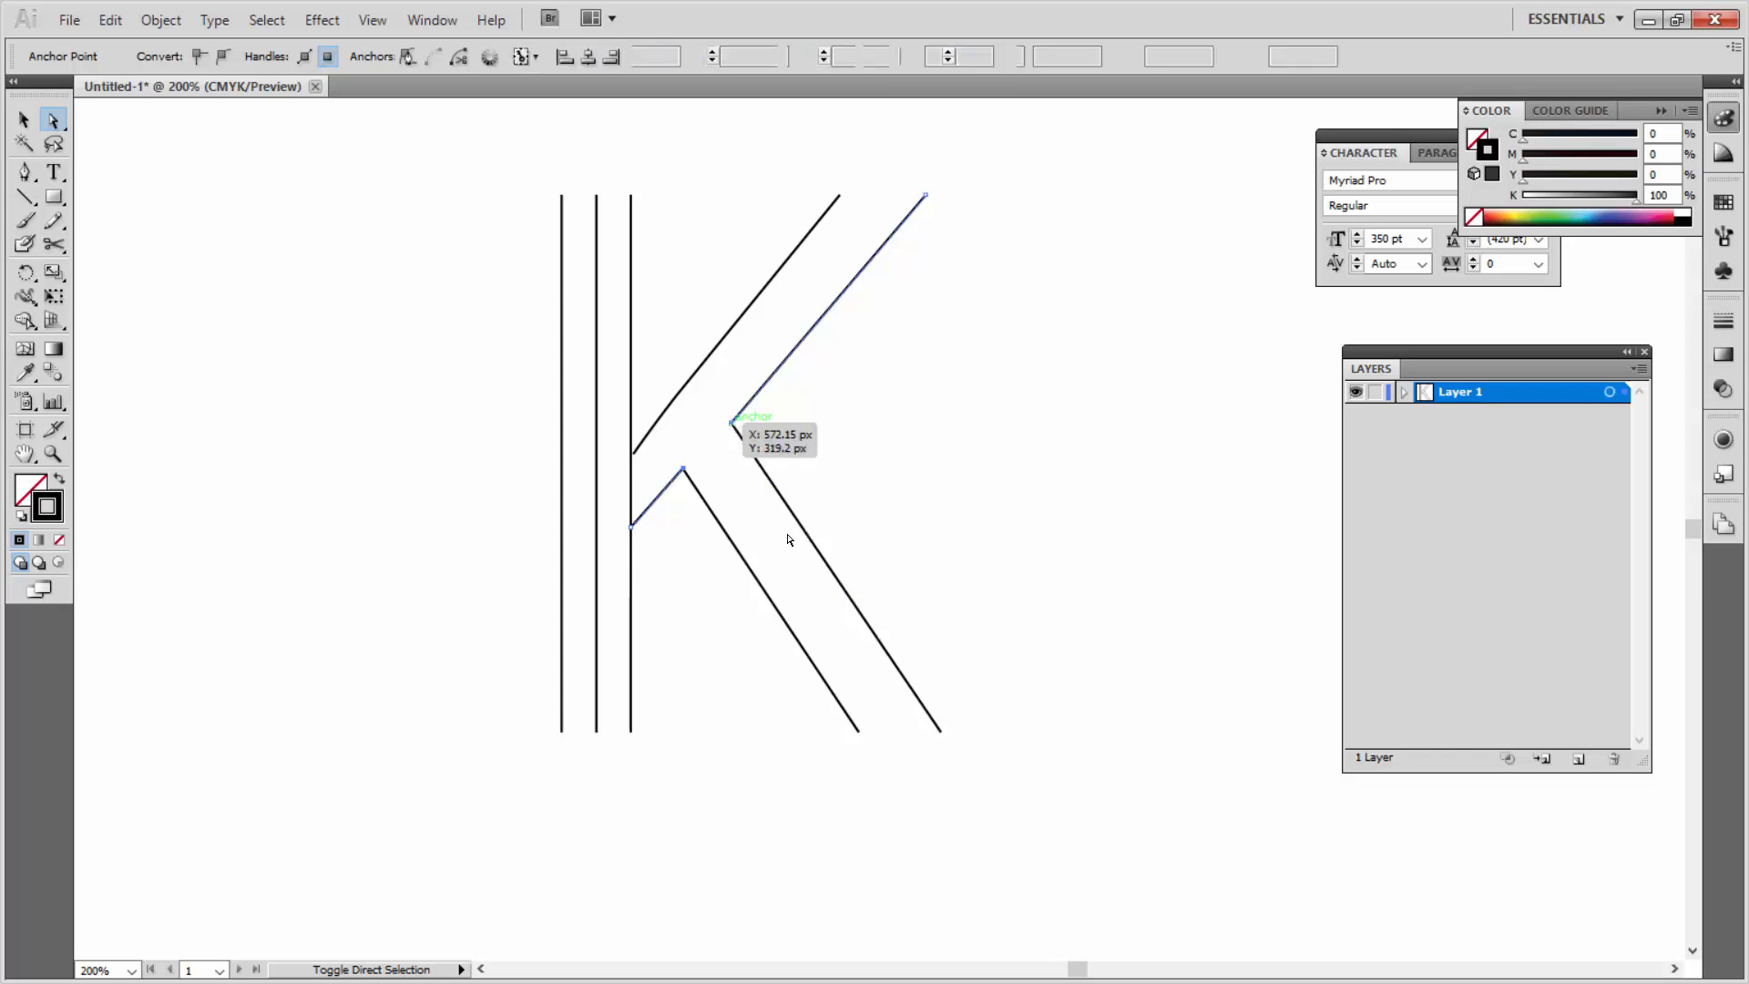
left_click(161, 19)
mouse_move(315, 476)
left_click(506, 474)
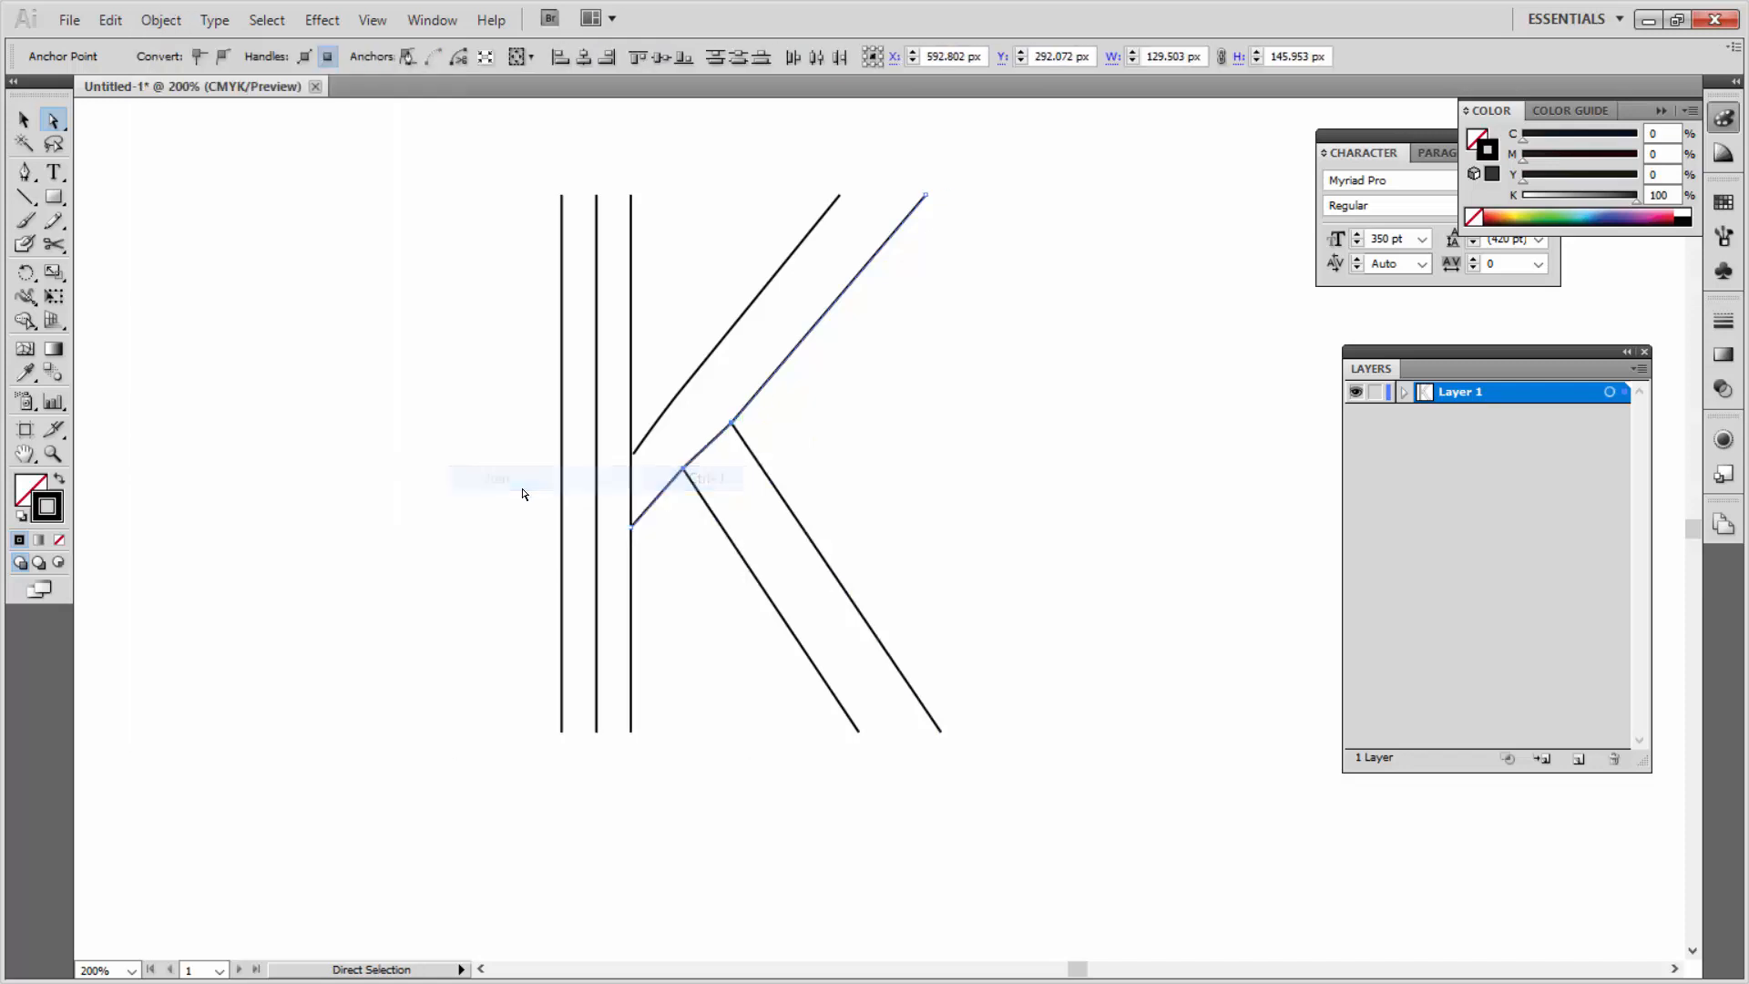
Step: Blend the two edge lines of the K's upper arm to generate a centre line between them
key("v")
left_click(312, 195)
left_click_drag(724, 226, 898, 277)
left_click(161, 19)
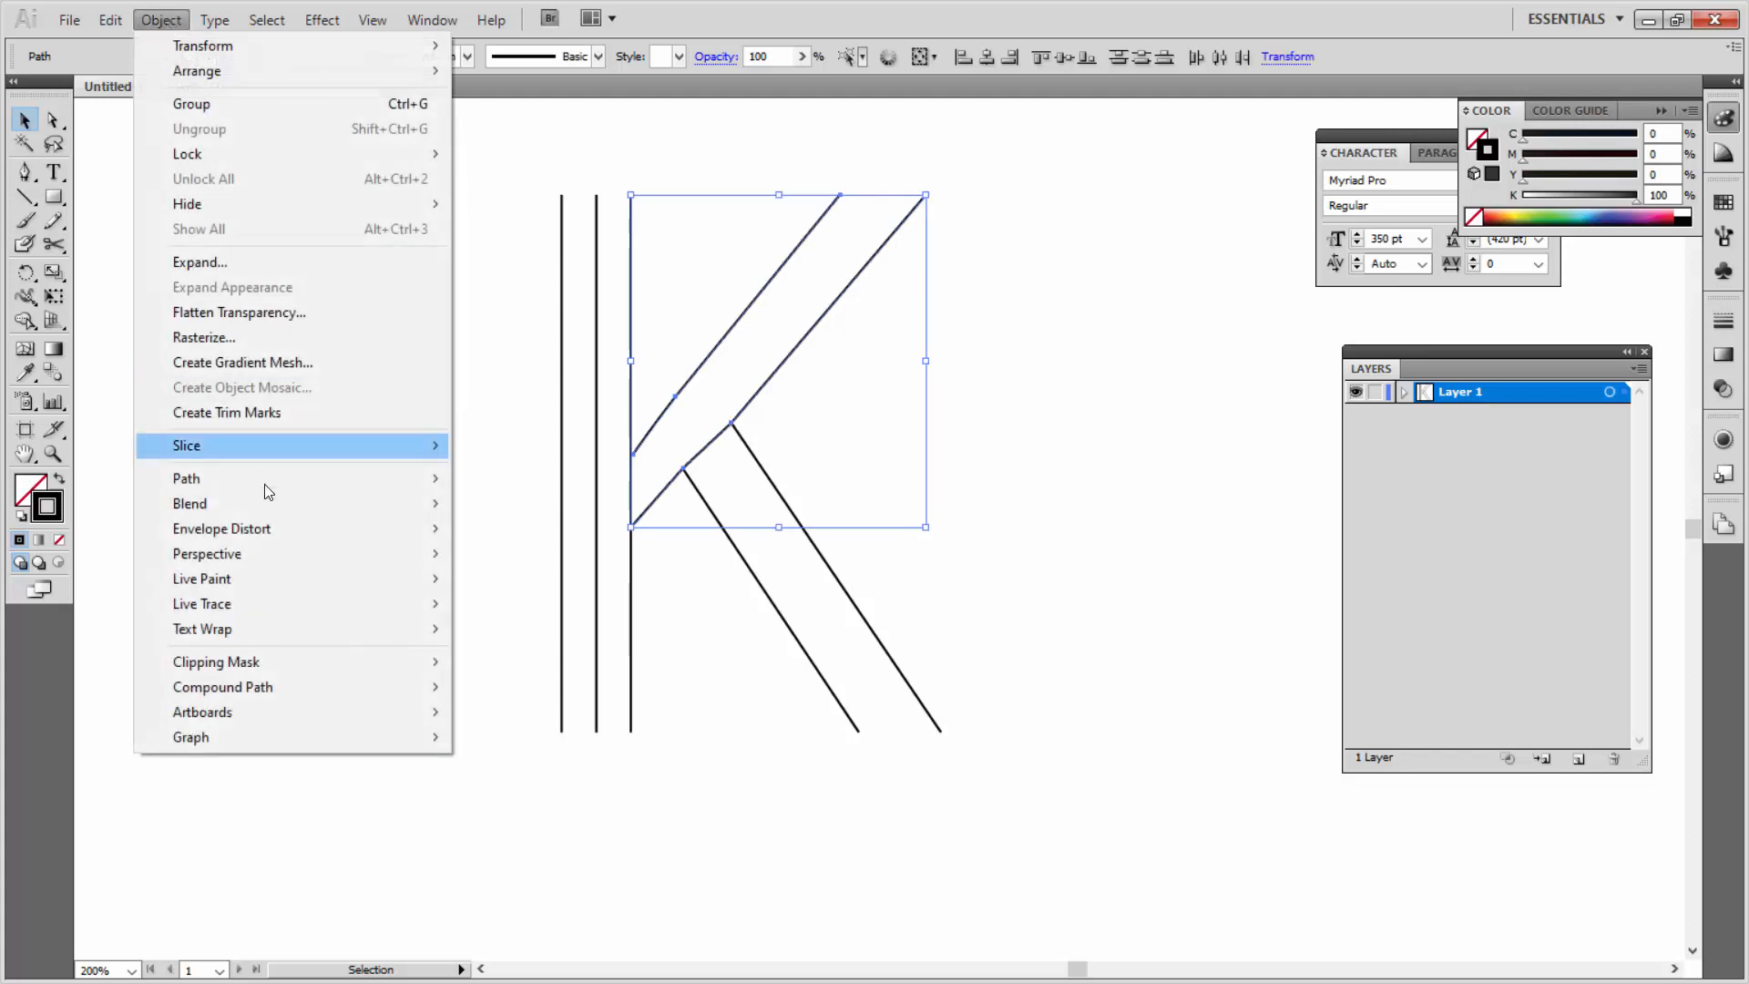
mouse_move(328, 510)
left_click(500, 503)
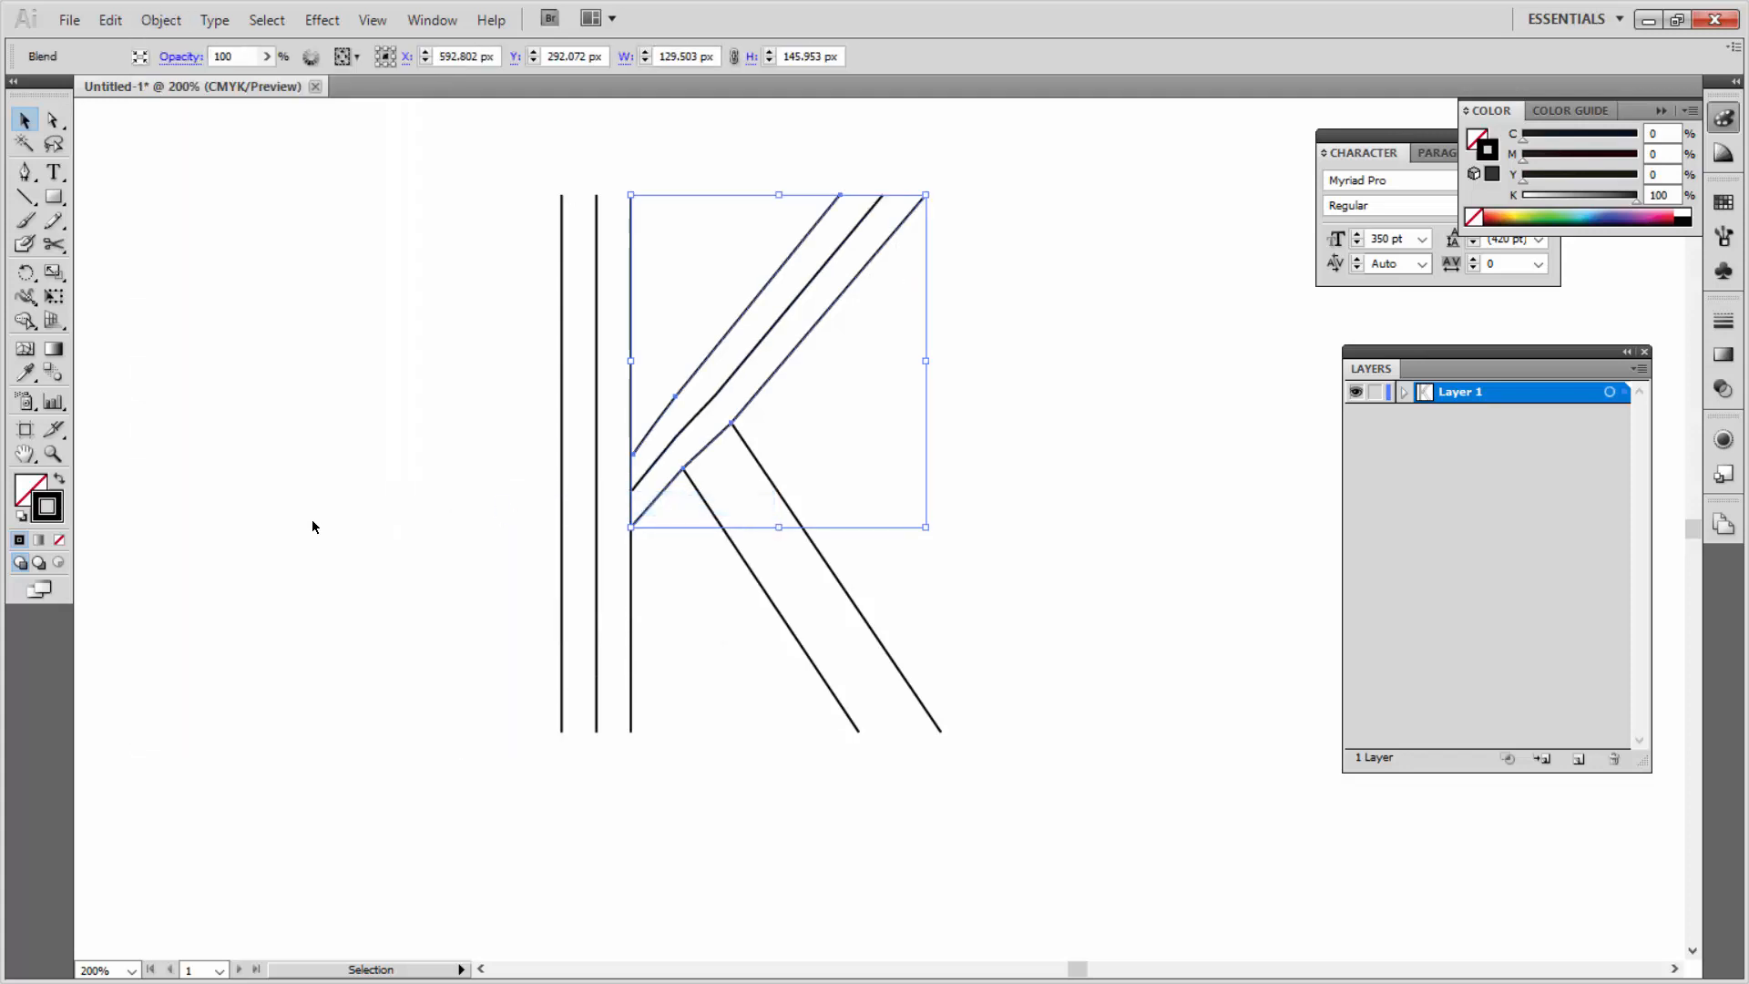
left_click(736, 630)
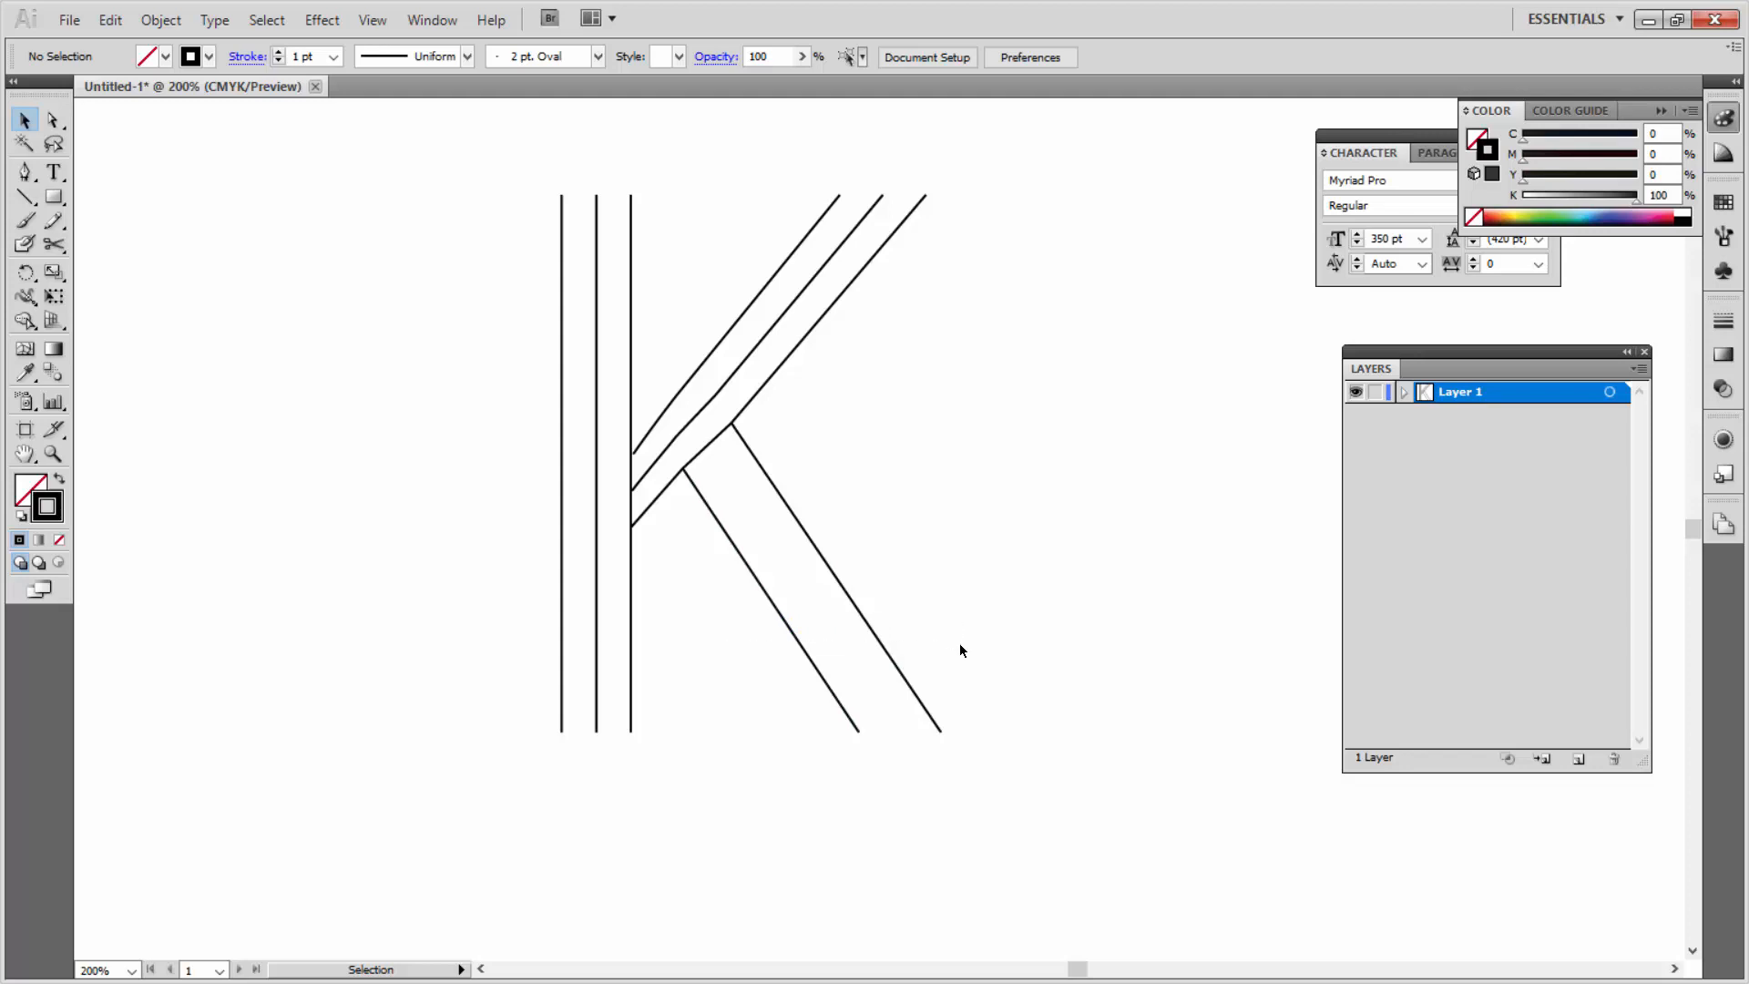
Step: Try to blend the two edge lines of the K's lower leg
left_click_drag(736, 630, 959, 644)
left_click(160, 19)
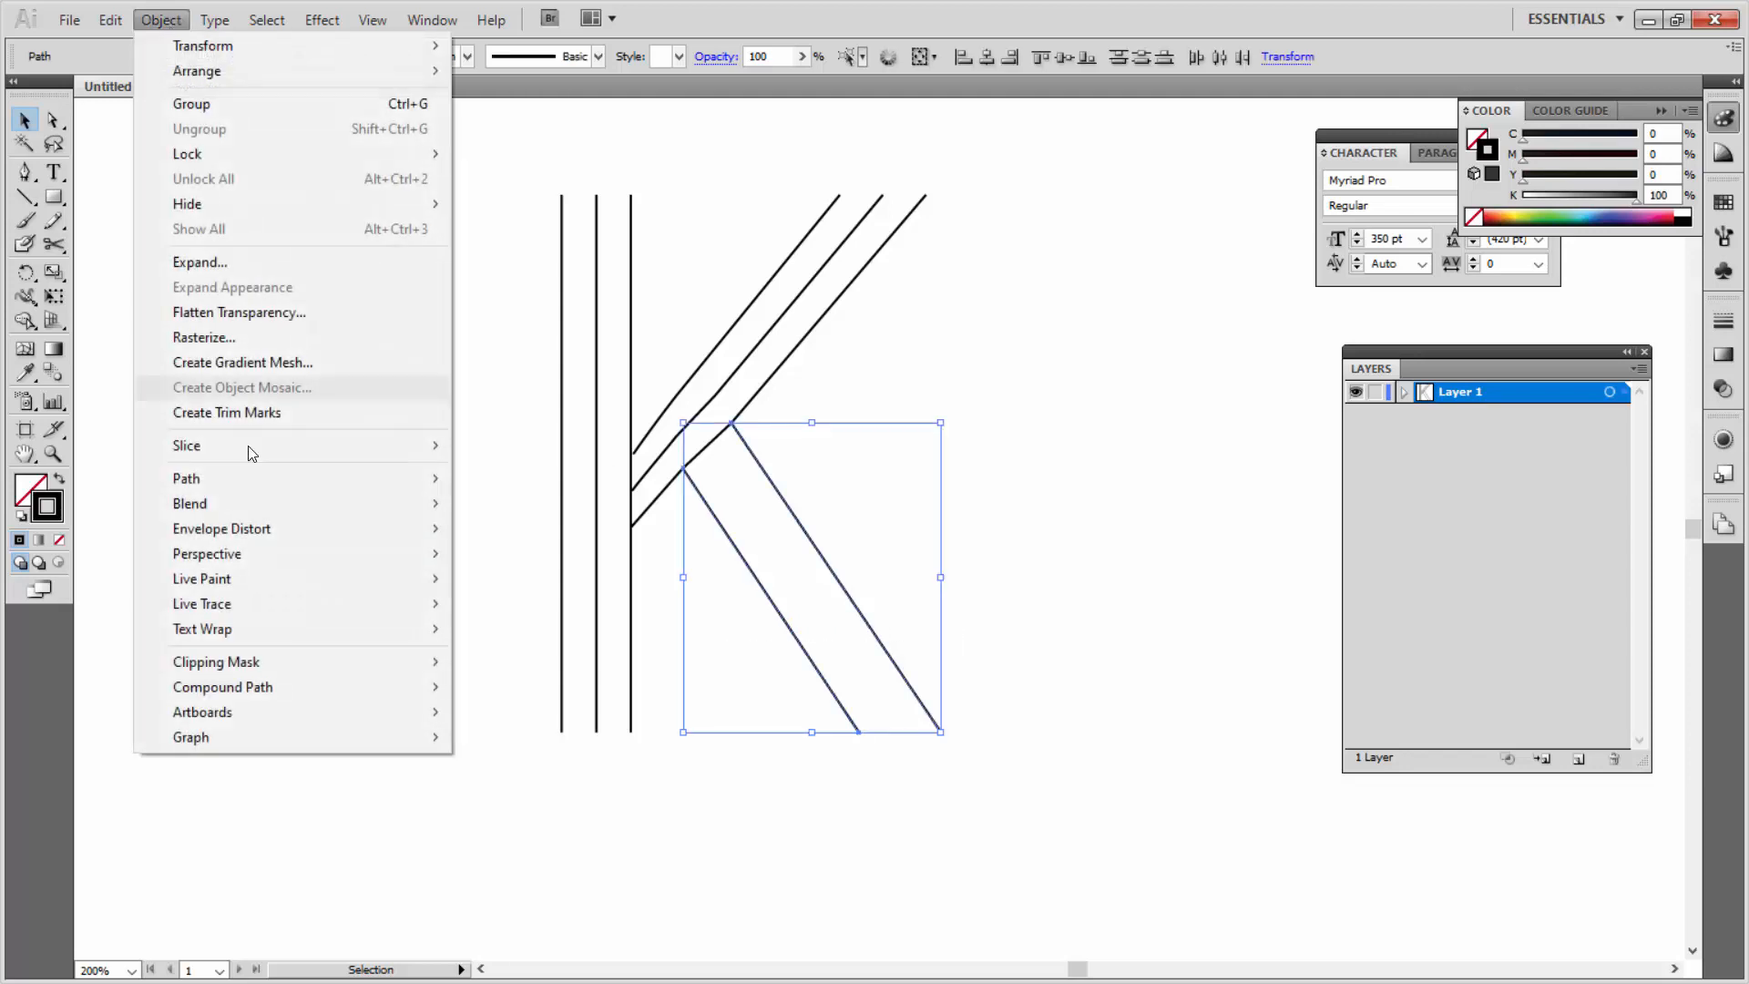
mouse_move(320, 508)
left_click(534, 500)
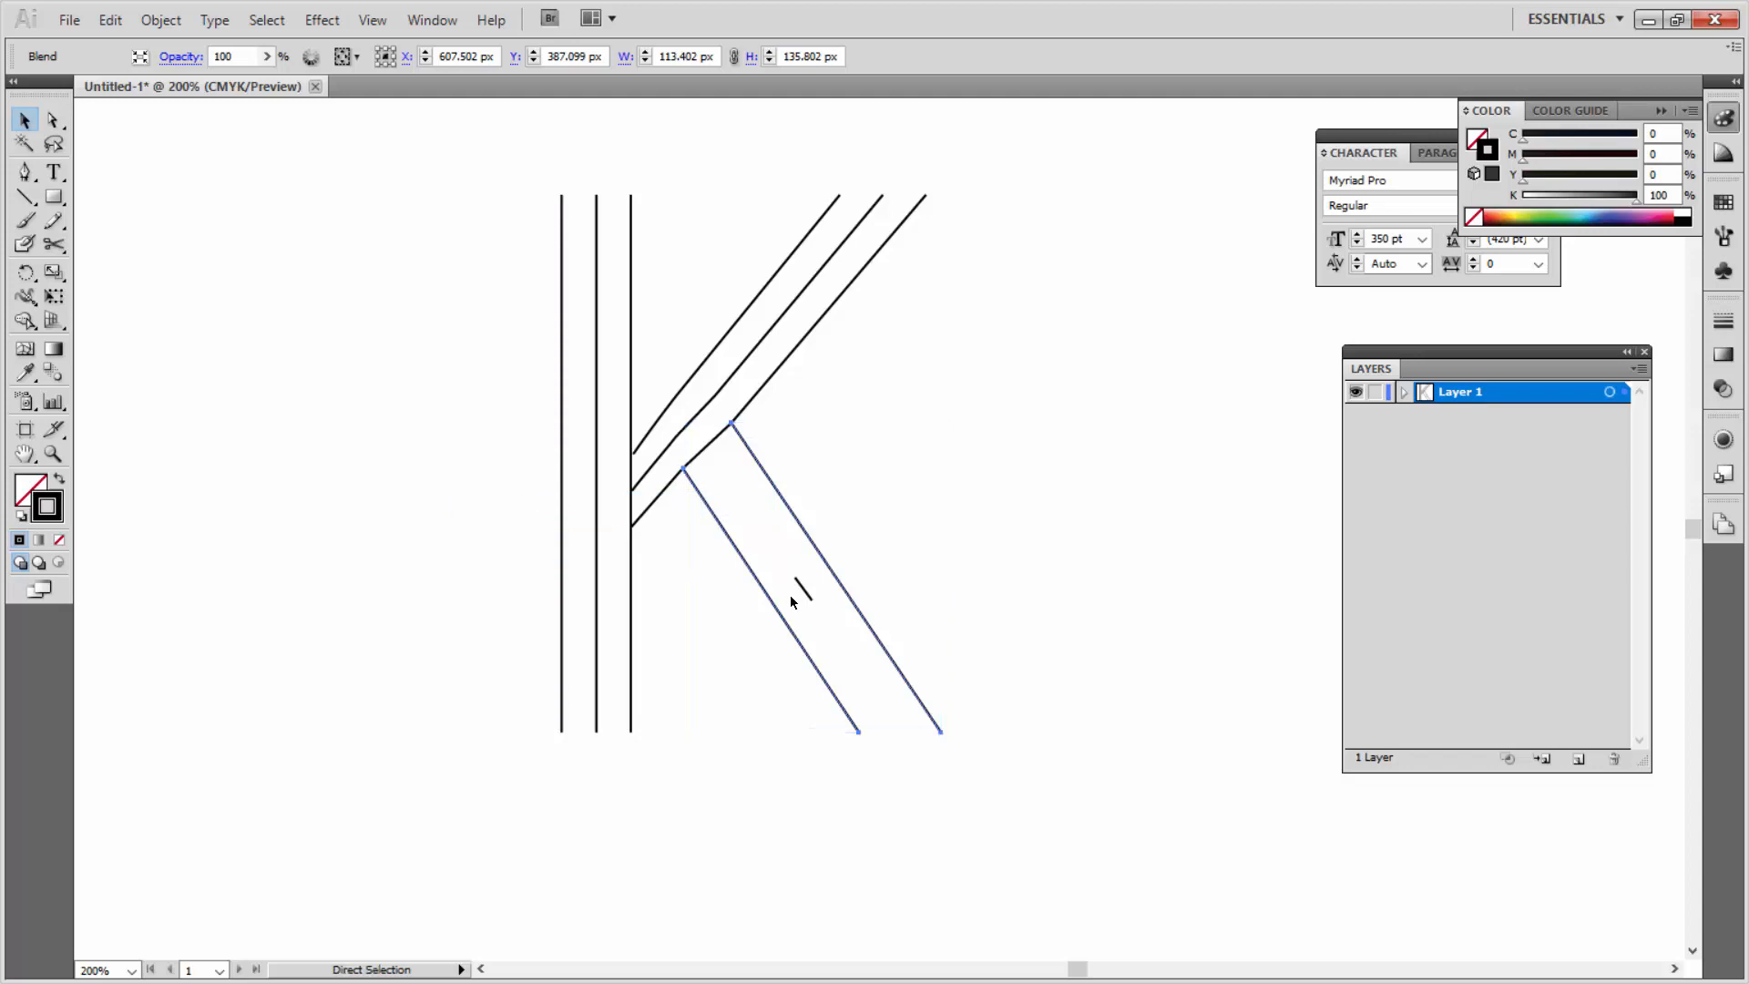
key("ctrl+z")
left_click(696, 566)
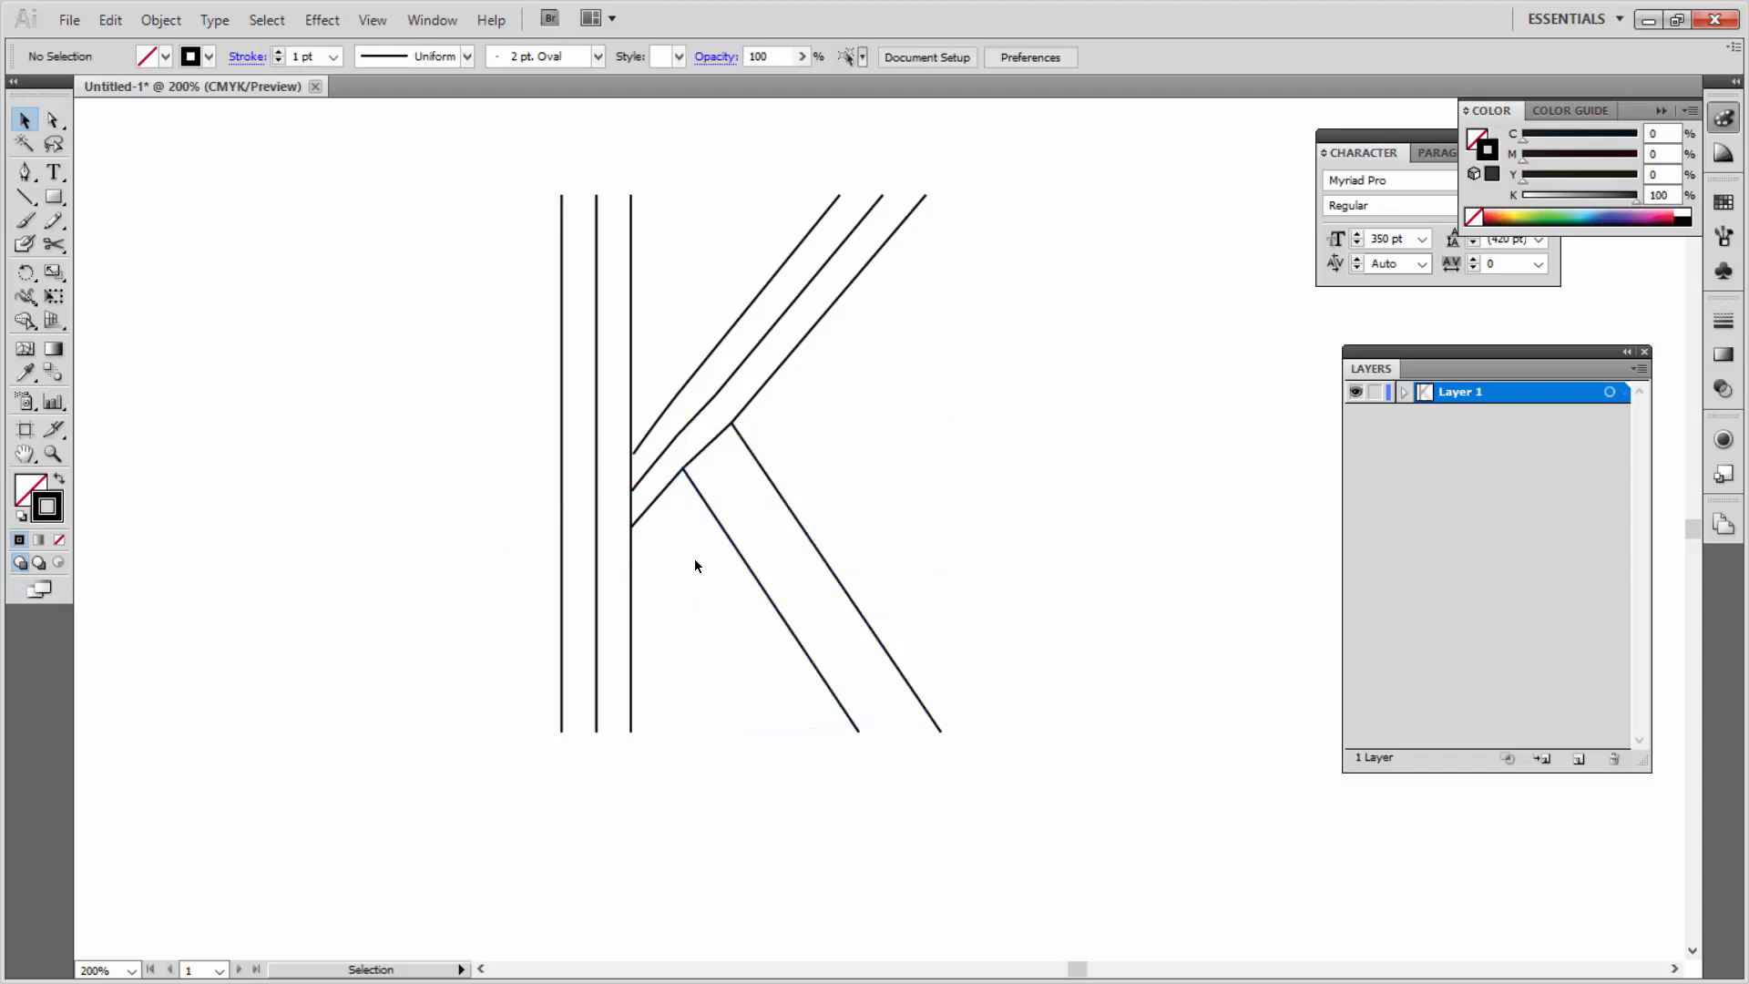
Step: Rotate the inner edge line of the K's lower leg by 180°
left_click(734, 544)
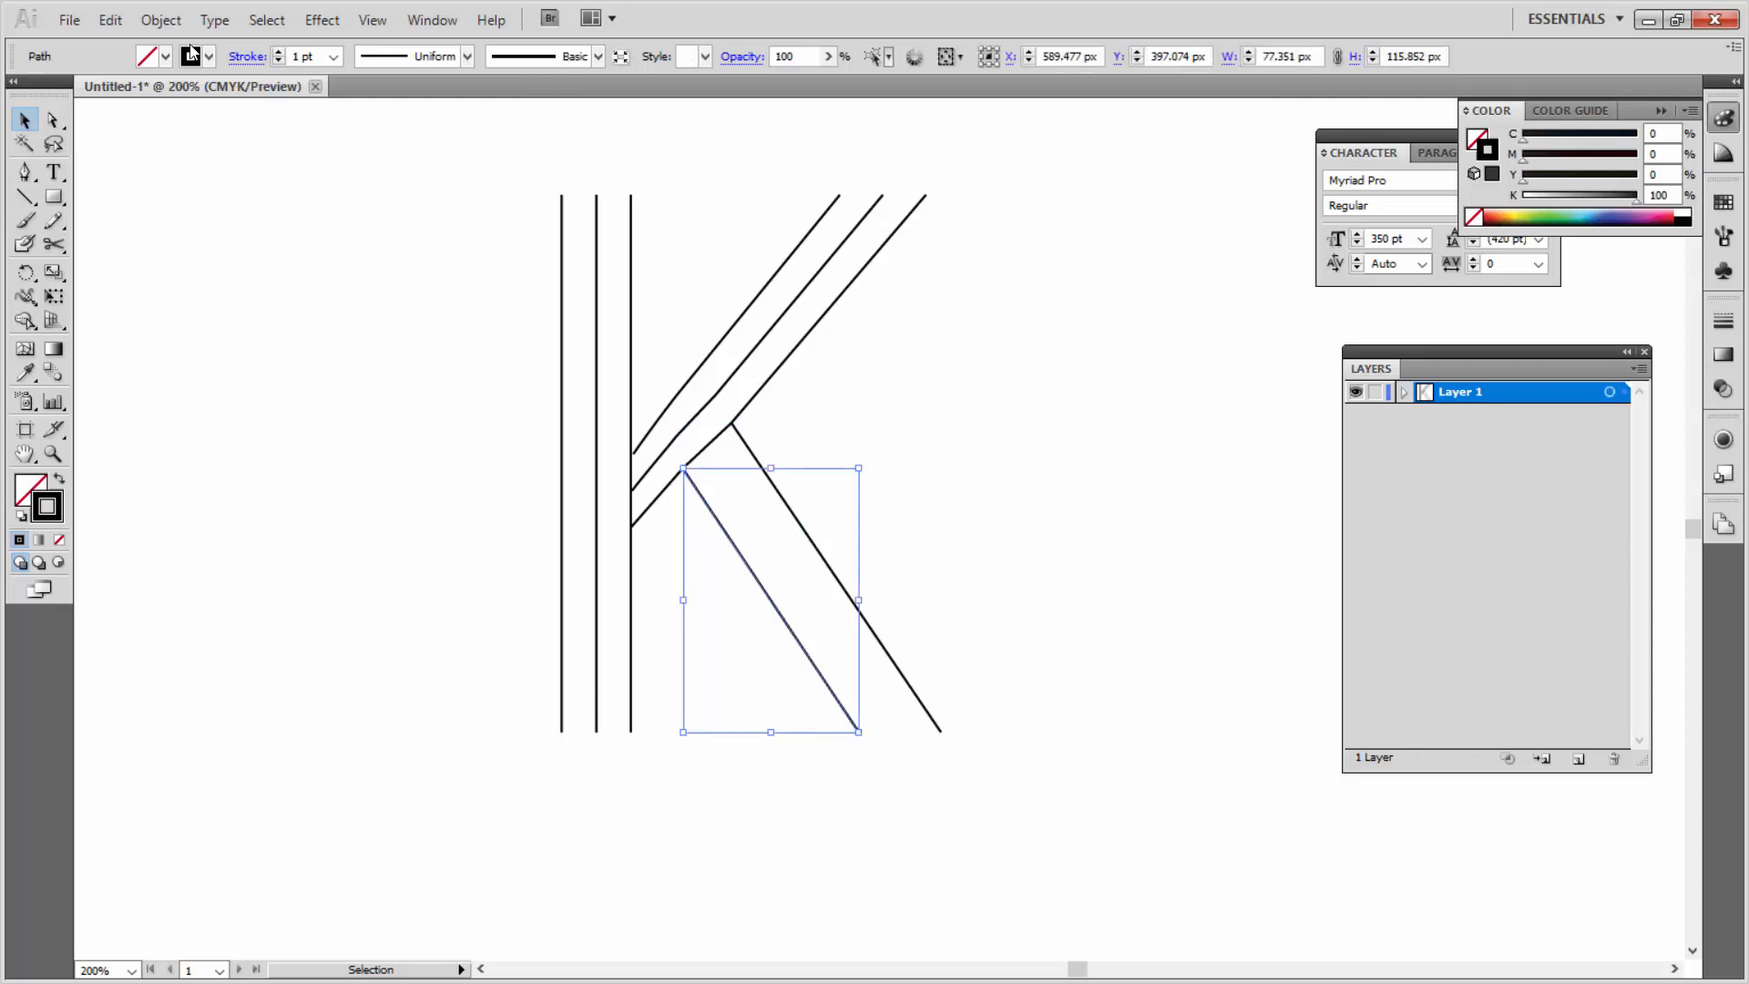
left_click(160, 20)
mouse_move(319, 45)
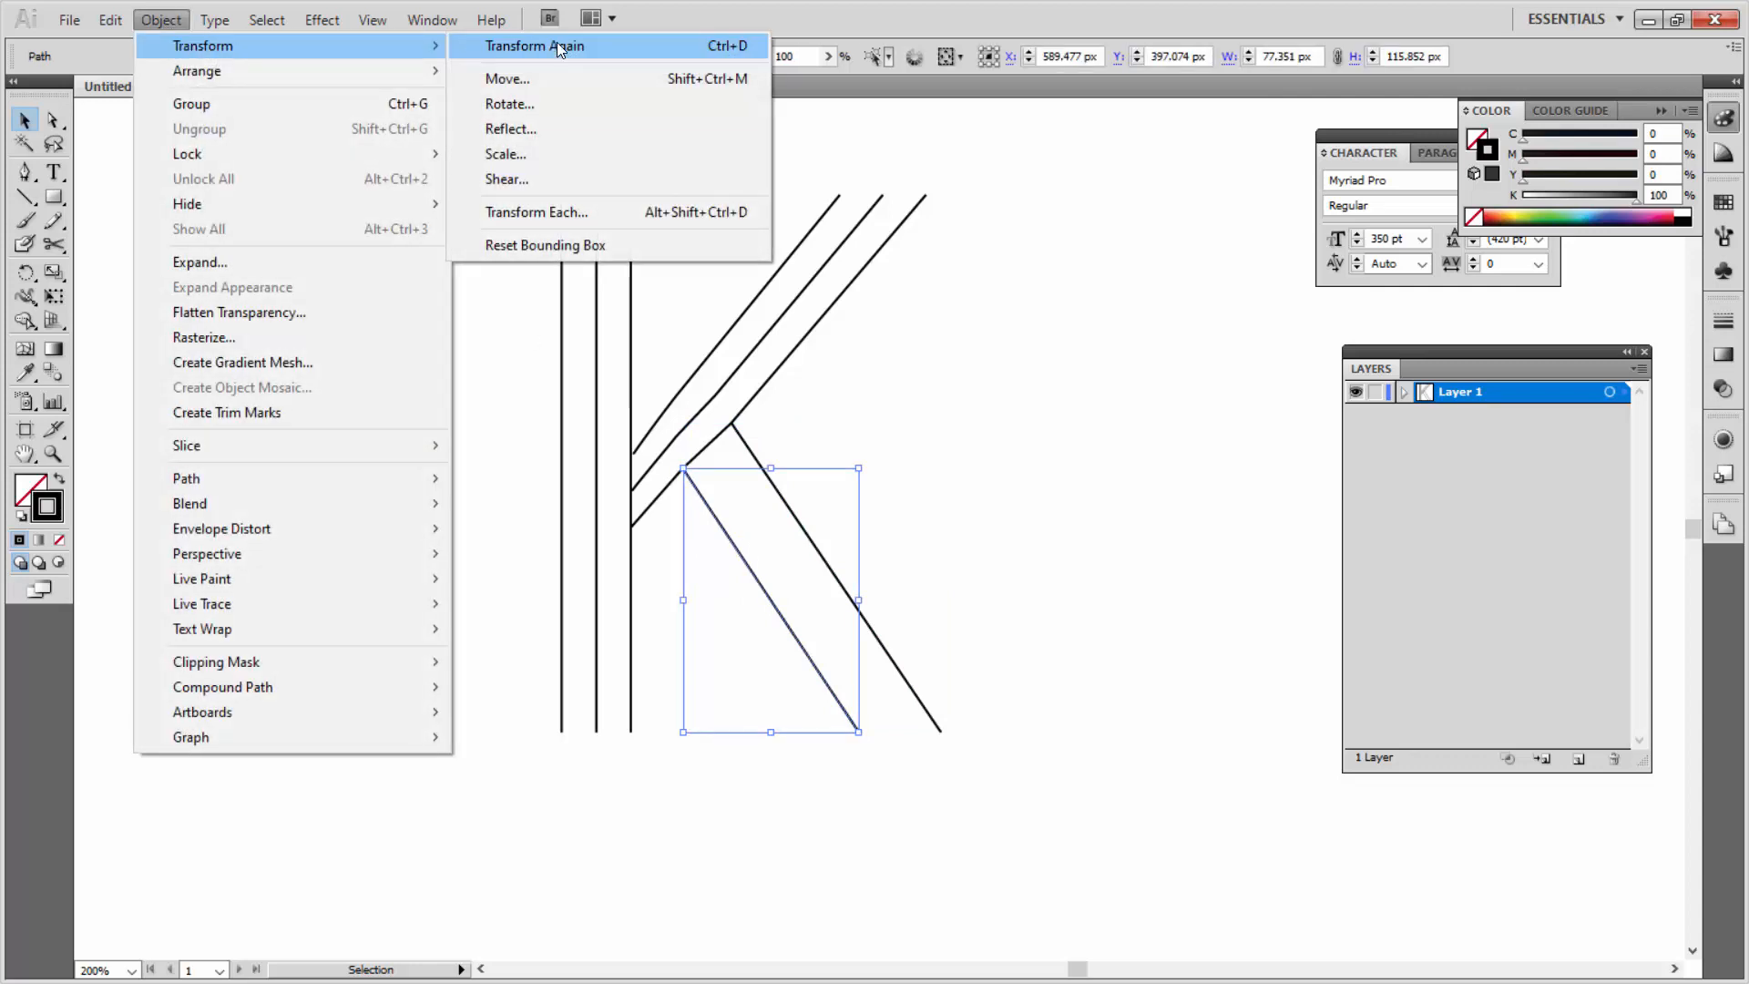
left_click(559, 103)
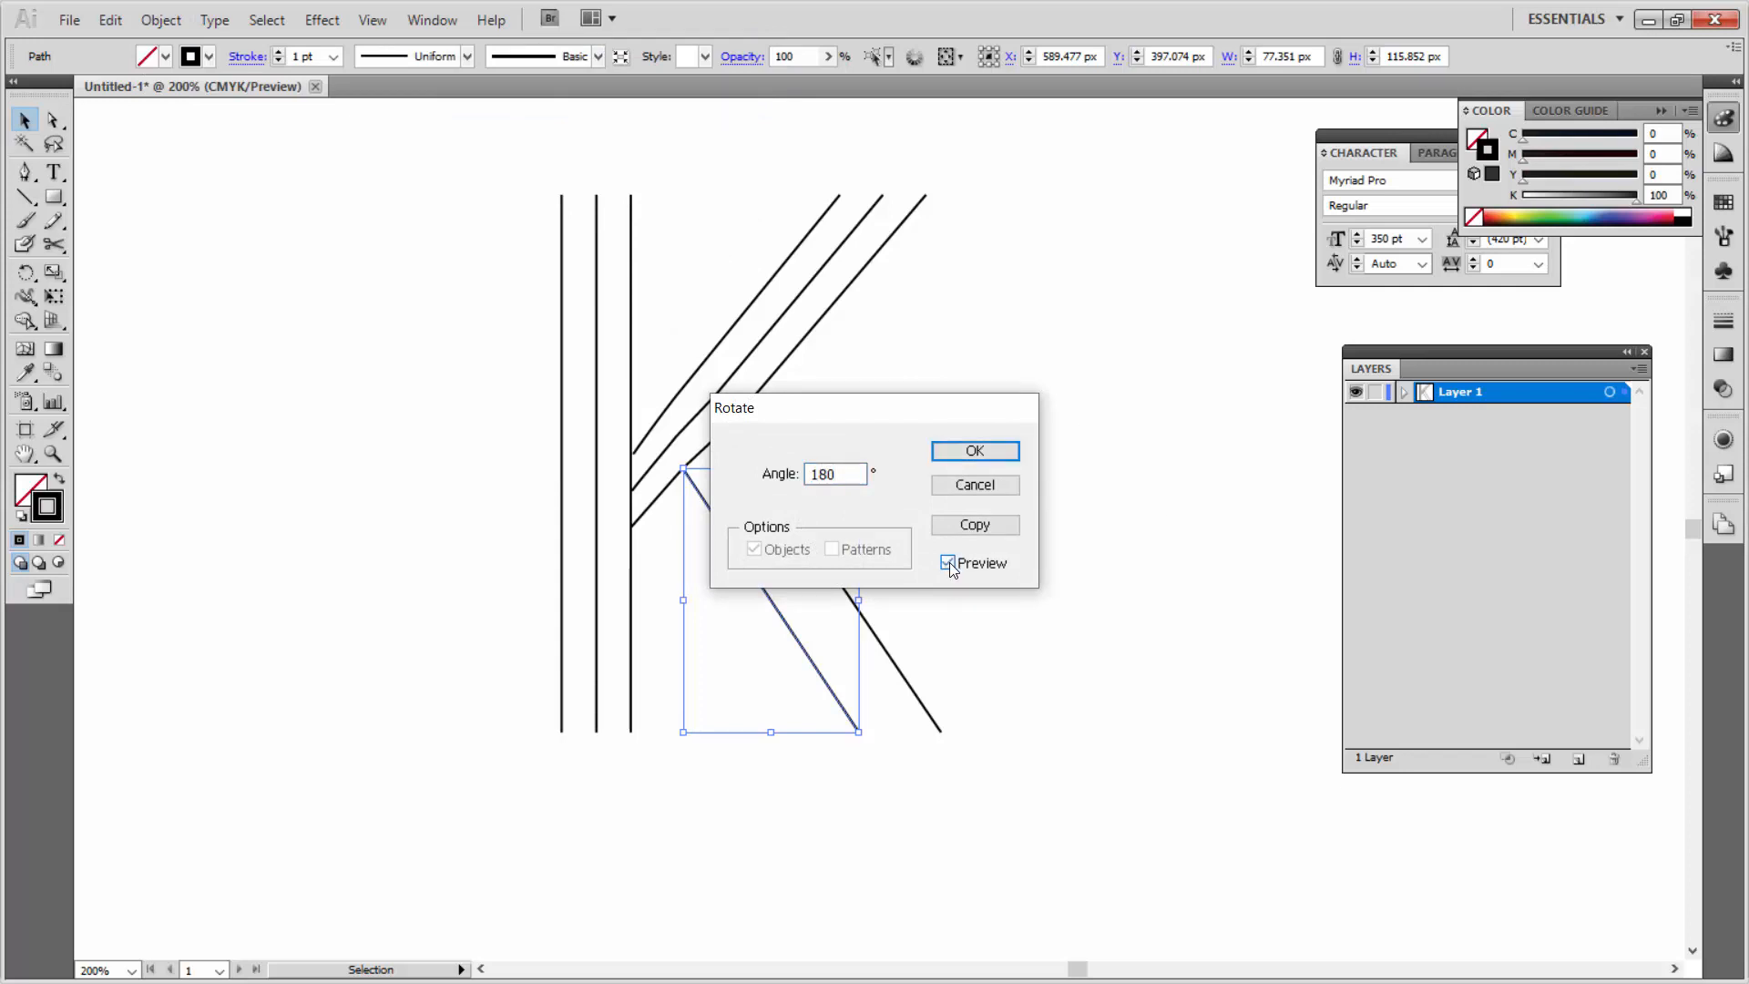
left_click(975, 454)
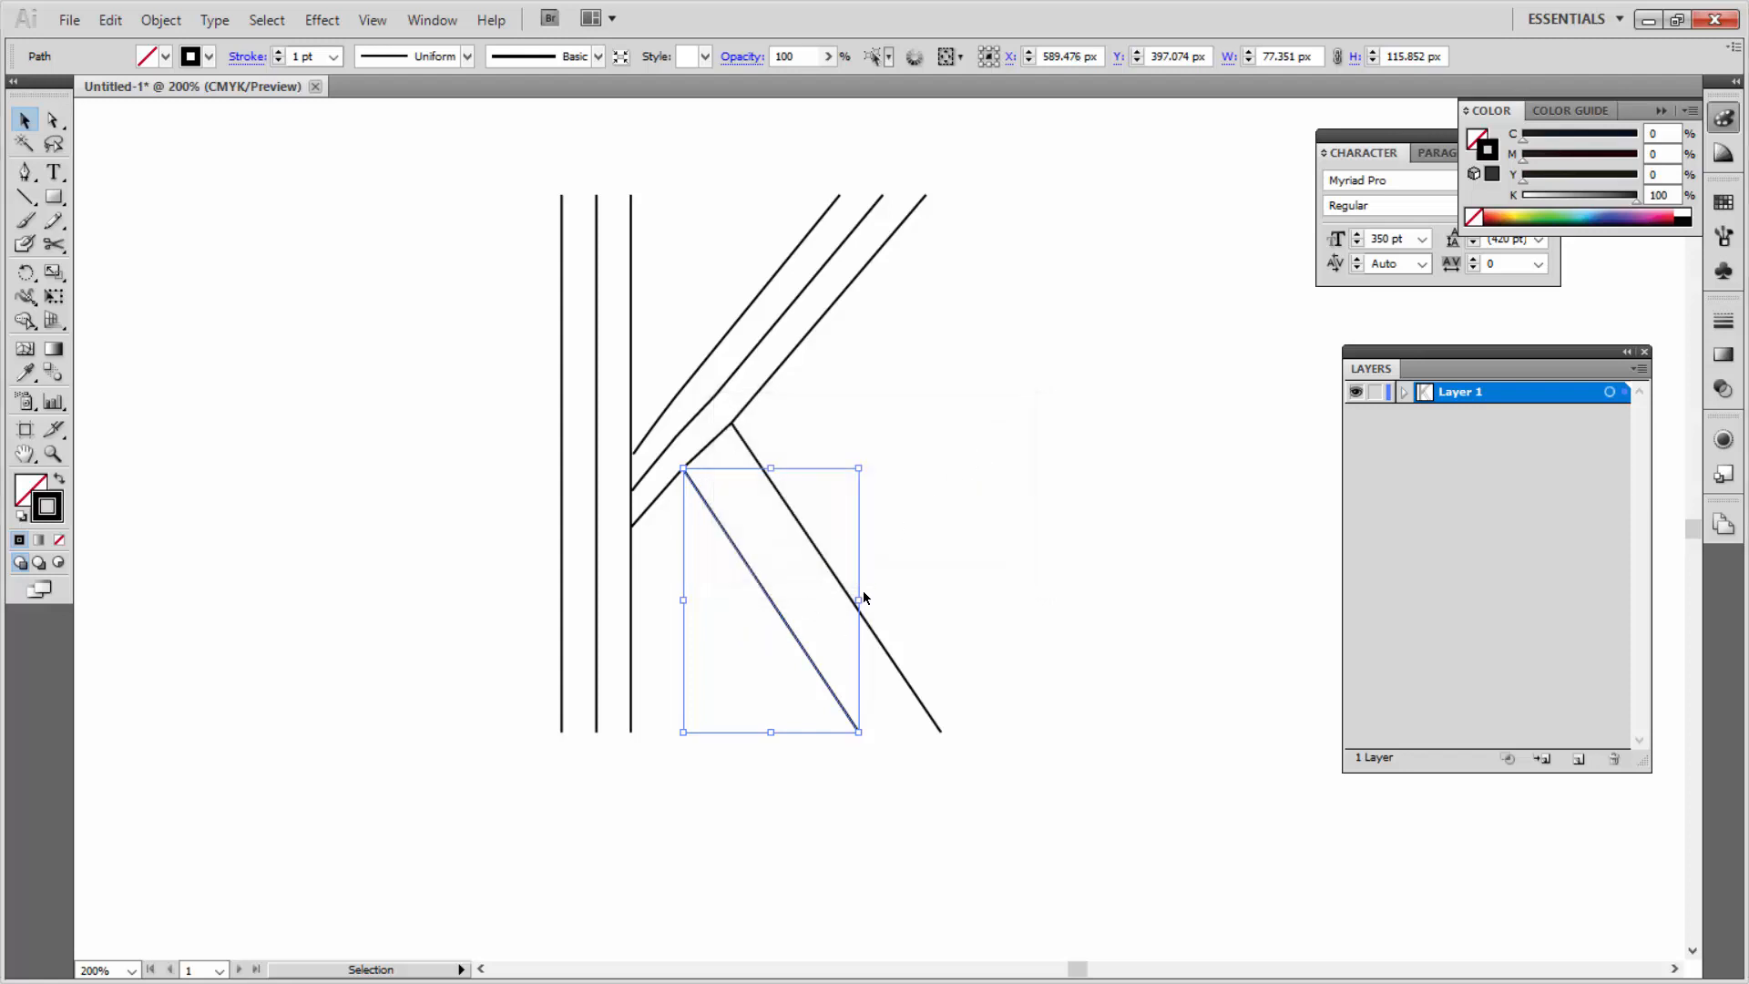
Step: Blend the rotated inner line with the outer line of the K's lower leg to generate a centre line
left_click(868, 625, "shift")
left_click(165, 22)
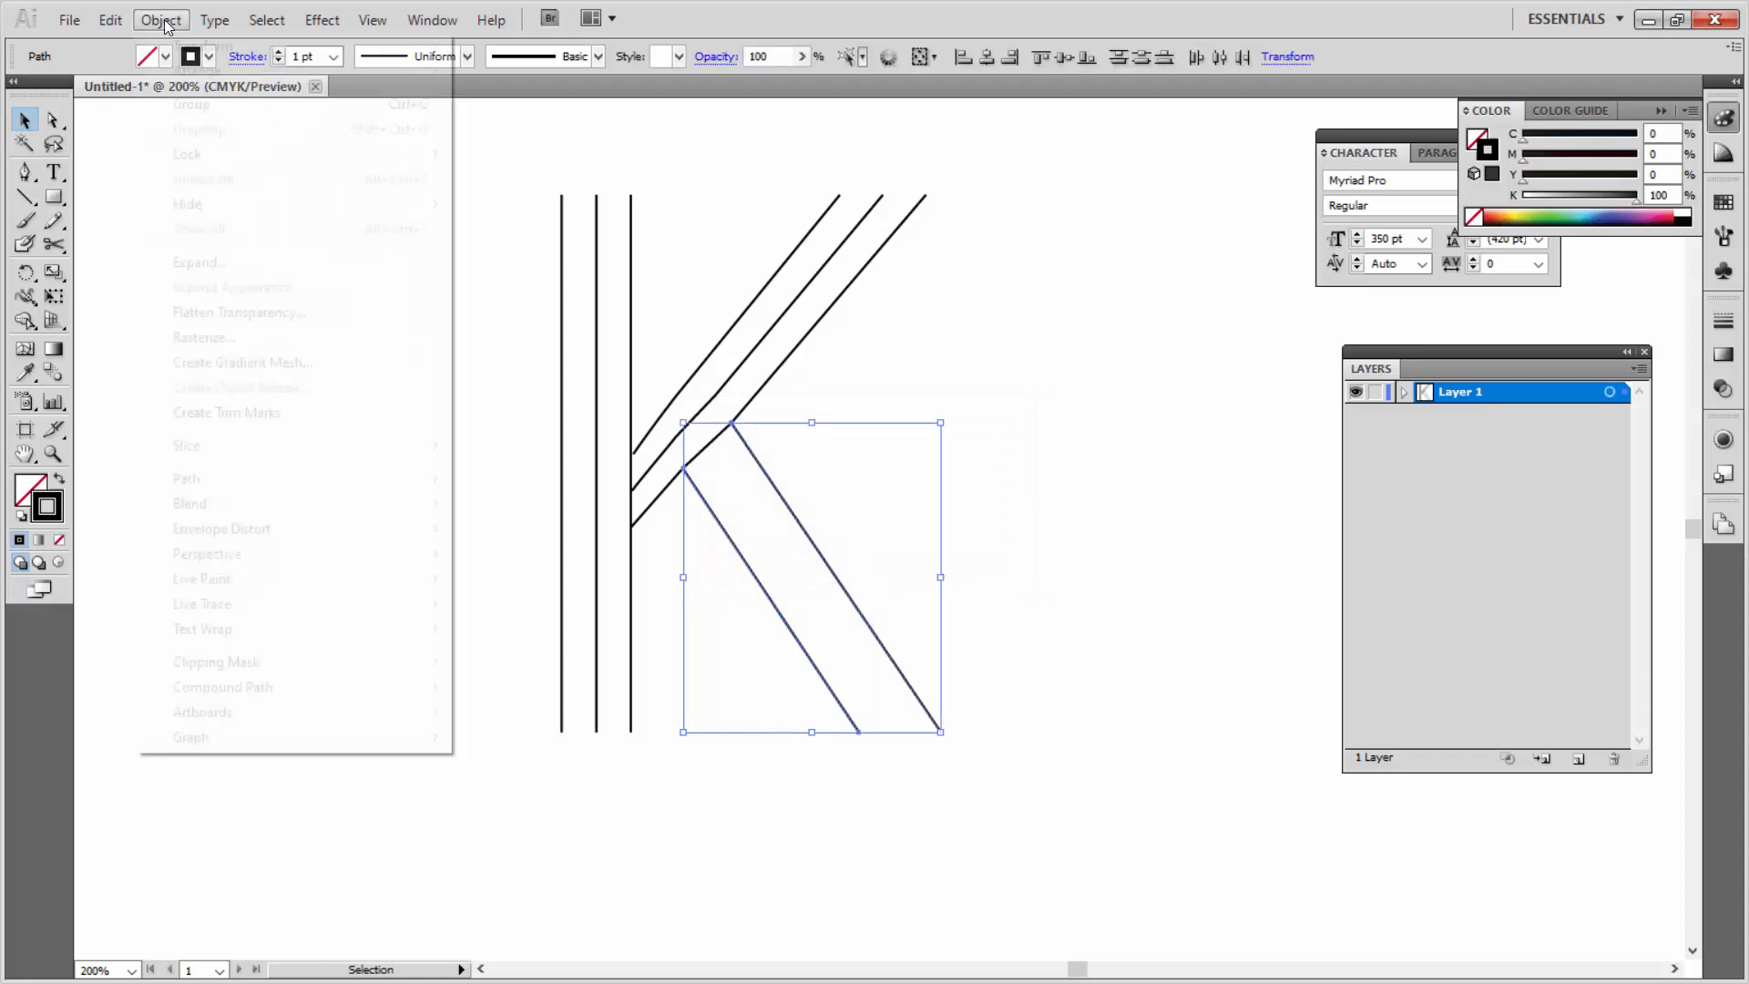
mouse_move(291, 503)
left_click(530, 501)
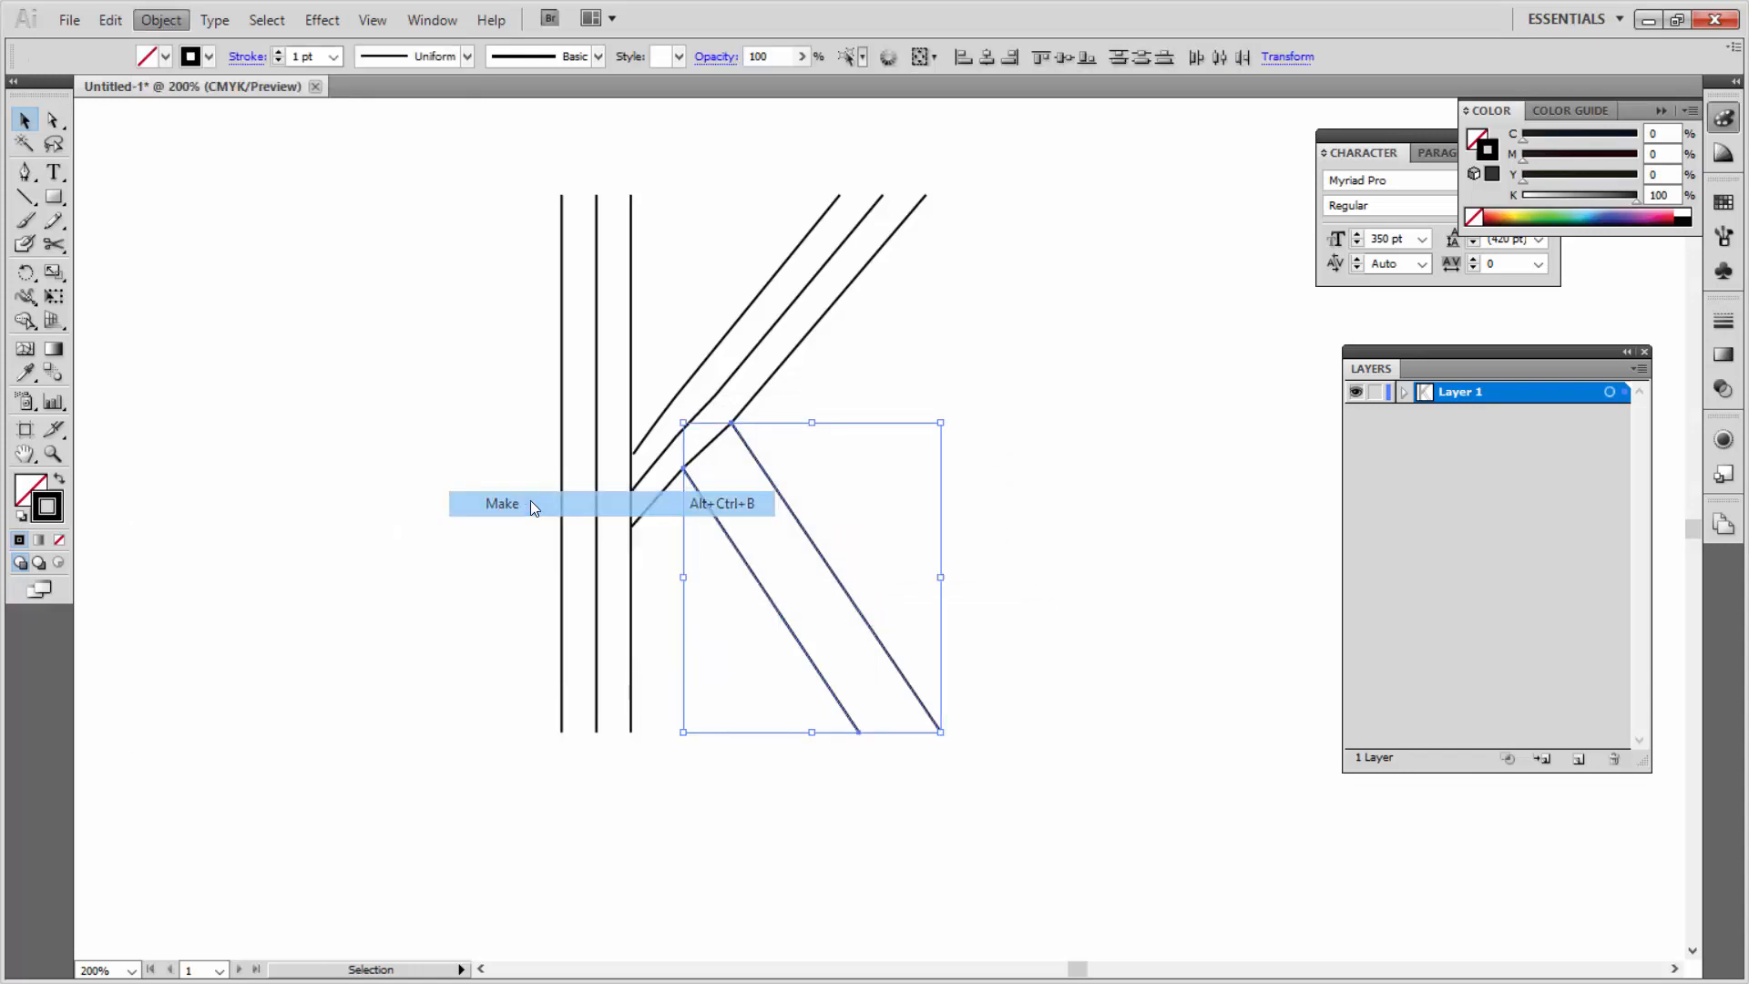
left_click(339, 469)
Step: Expand all the blends of the K and ungroup them into separate lines
left_click_drag(437, 265, 1056, 641)
left_click(161, 19)
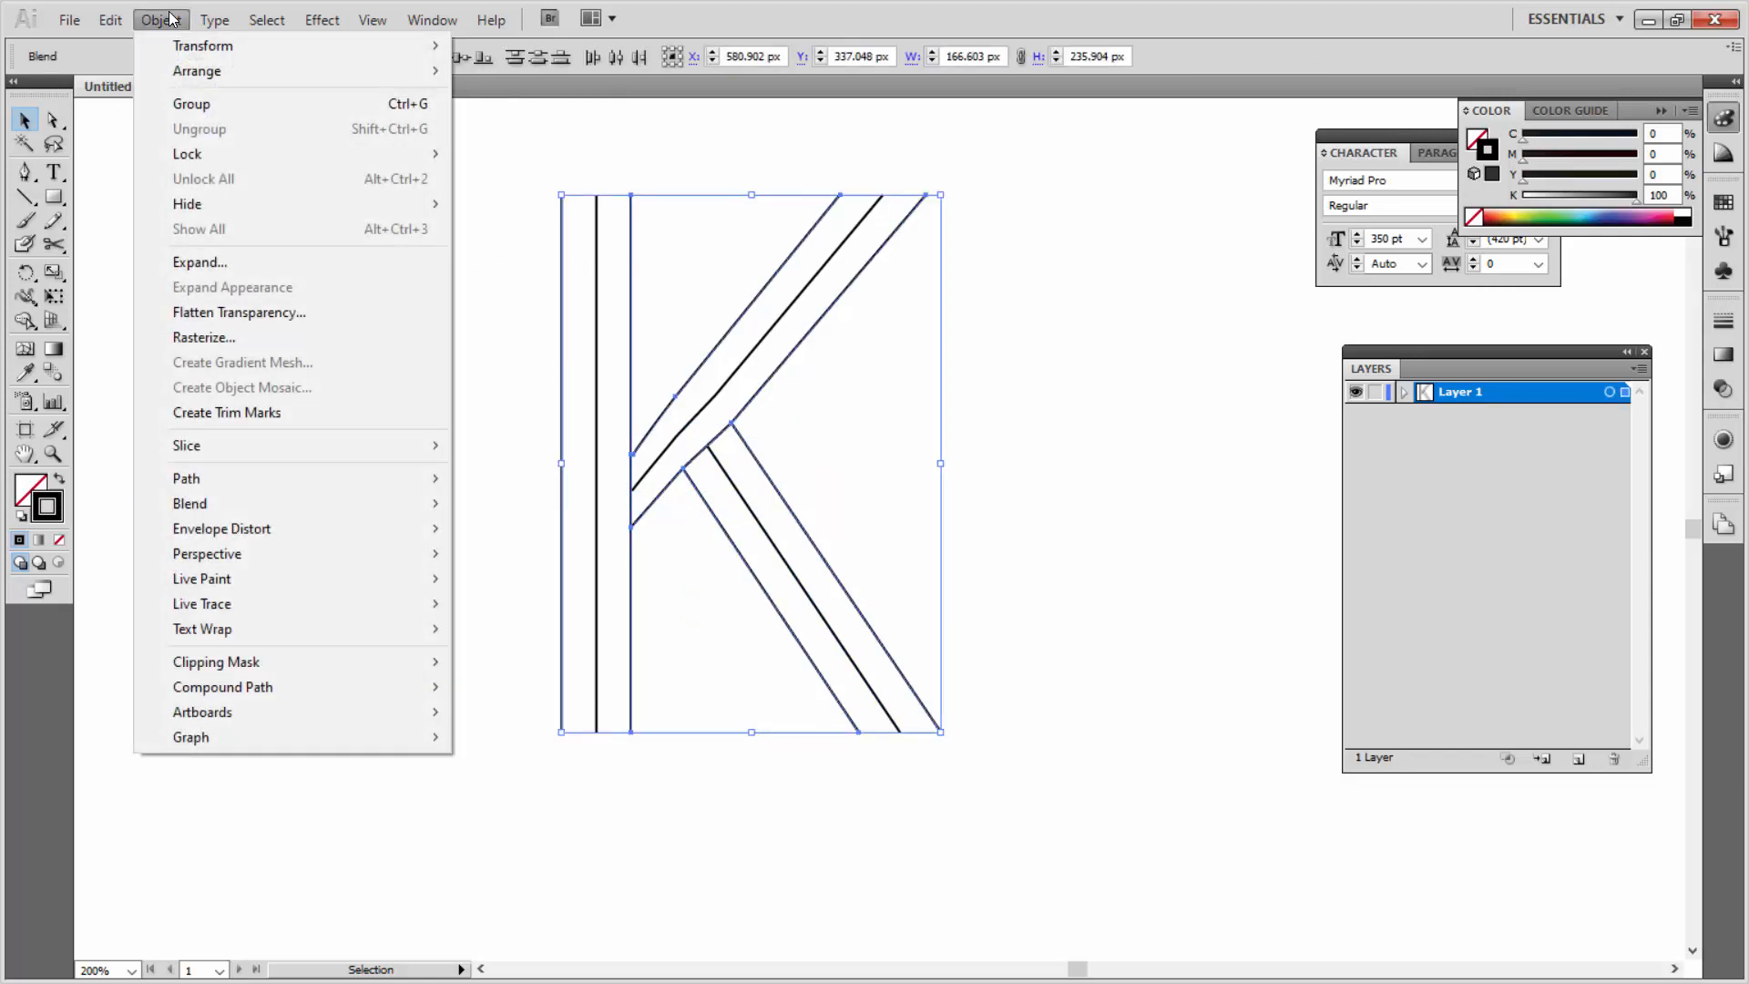
left_click(201, 263)
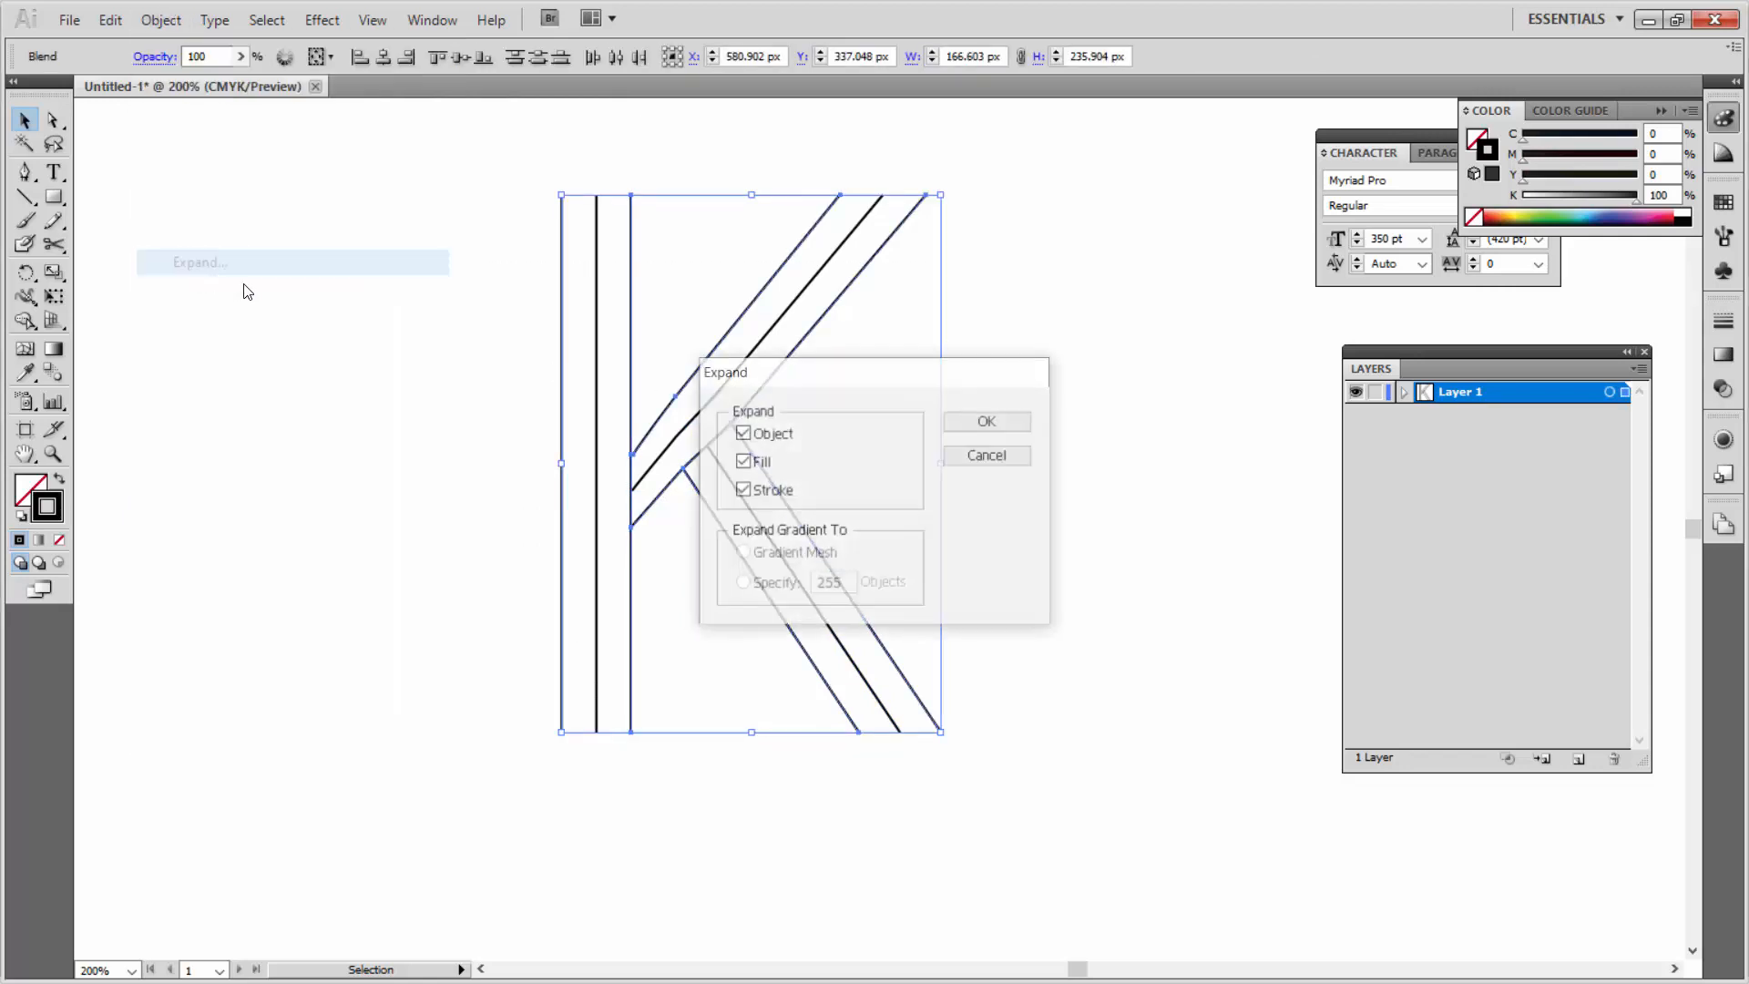
left_click(1016, 424)
left_click(161, 19)
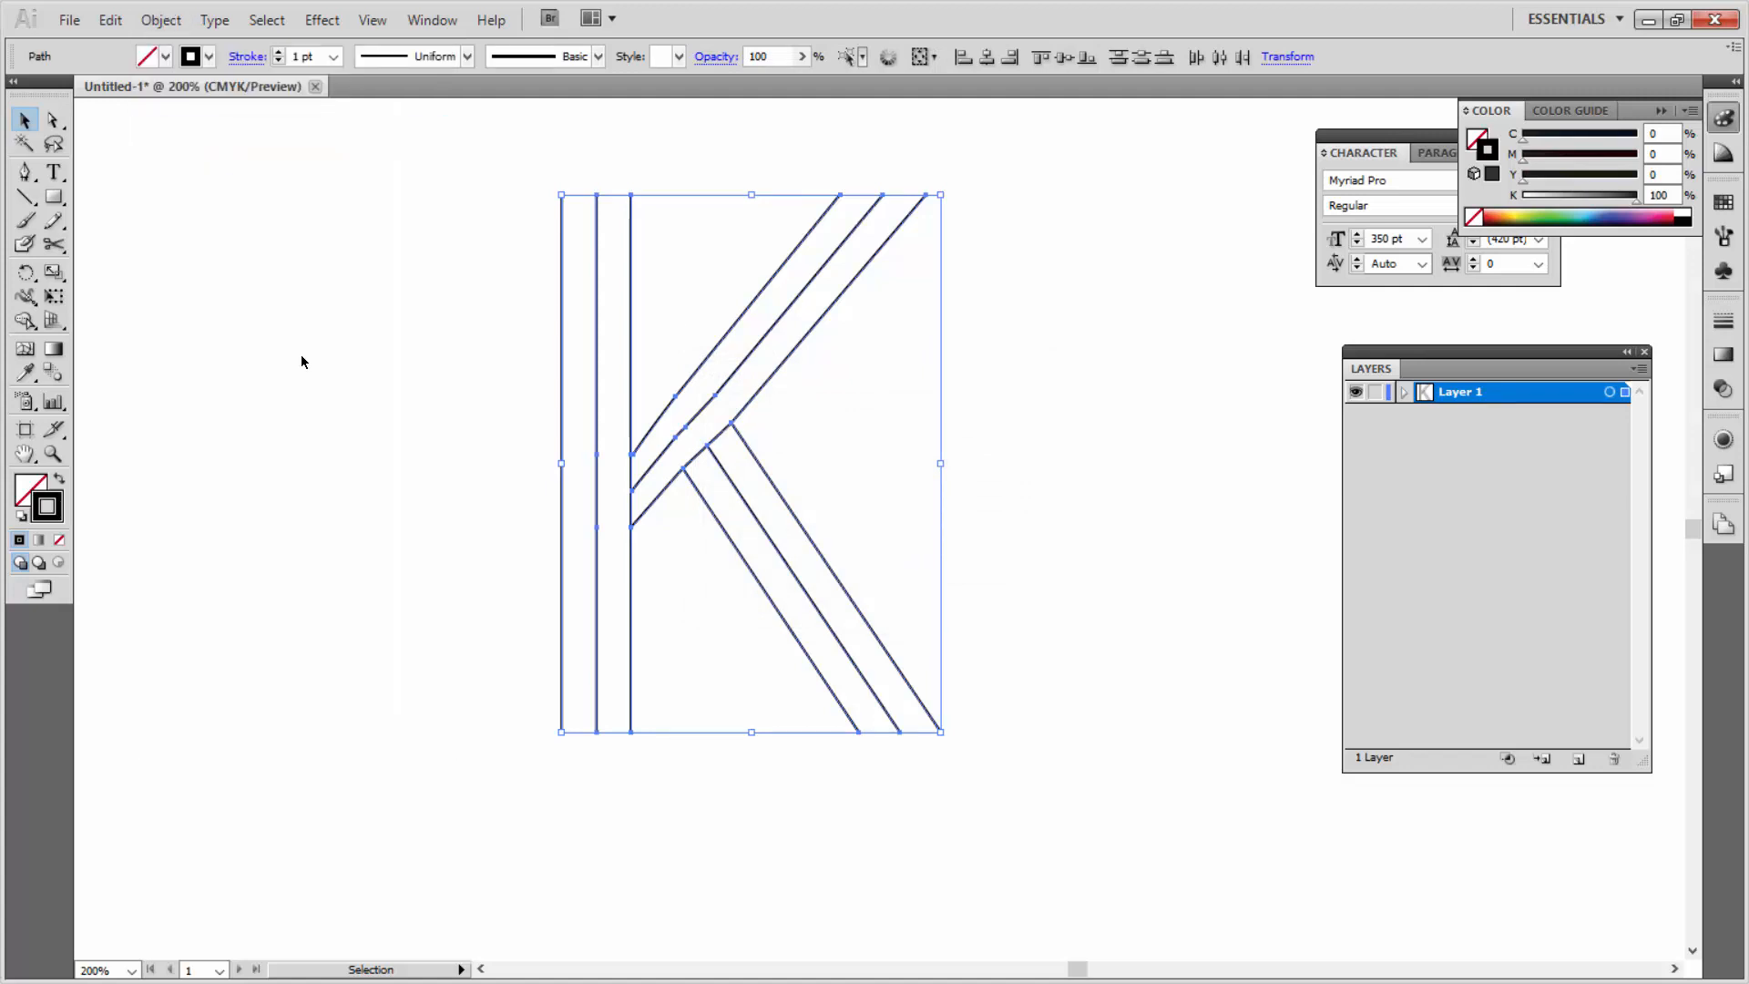
left_click(300, 353)
Step: Delete both outer edge lines of the K's stem, upper arm and lower leg, keeping only the three centre lines
left_click(560, 201)
key("Delete")
left_click(631, 197)
key("Delete")
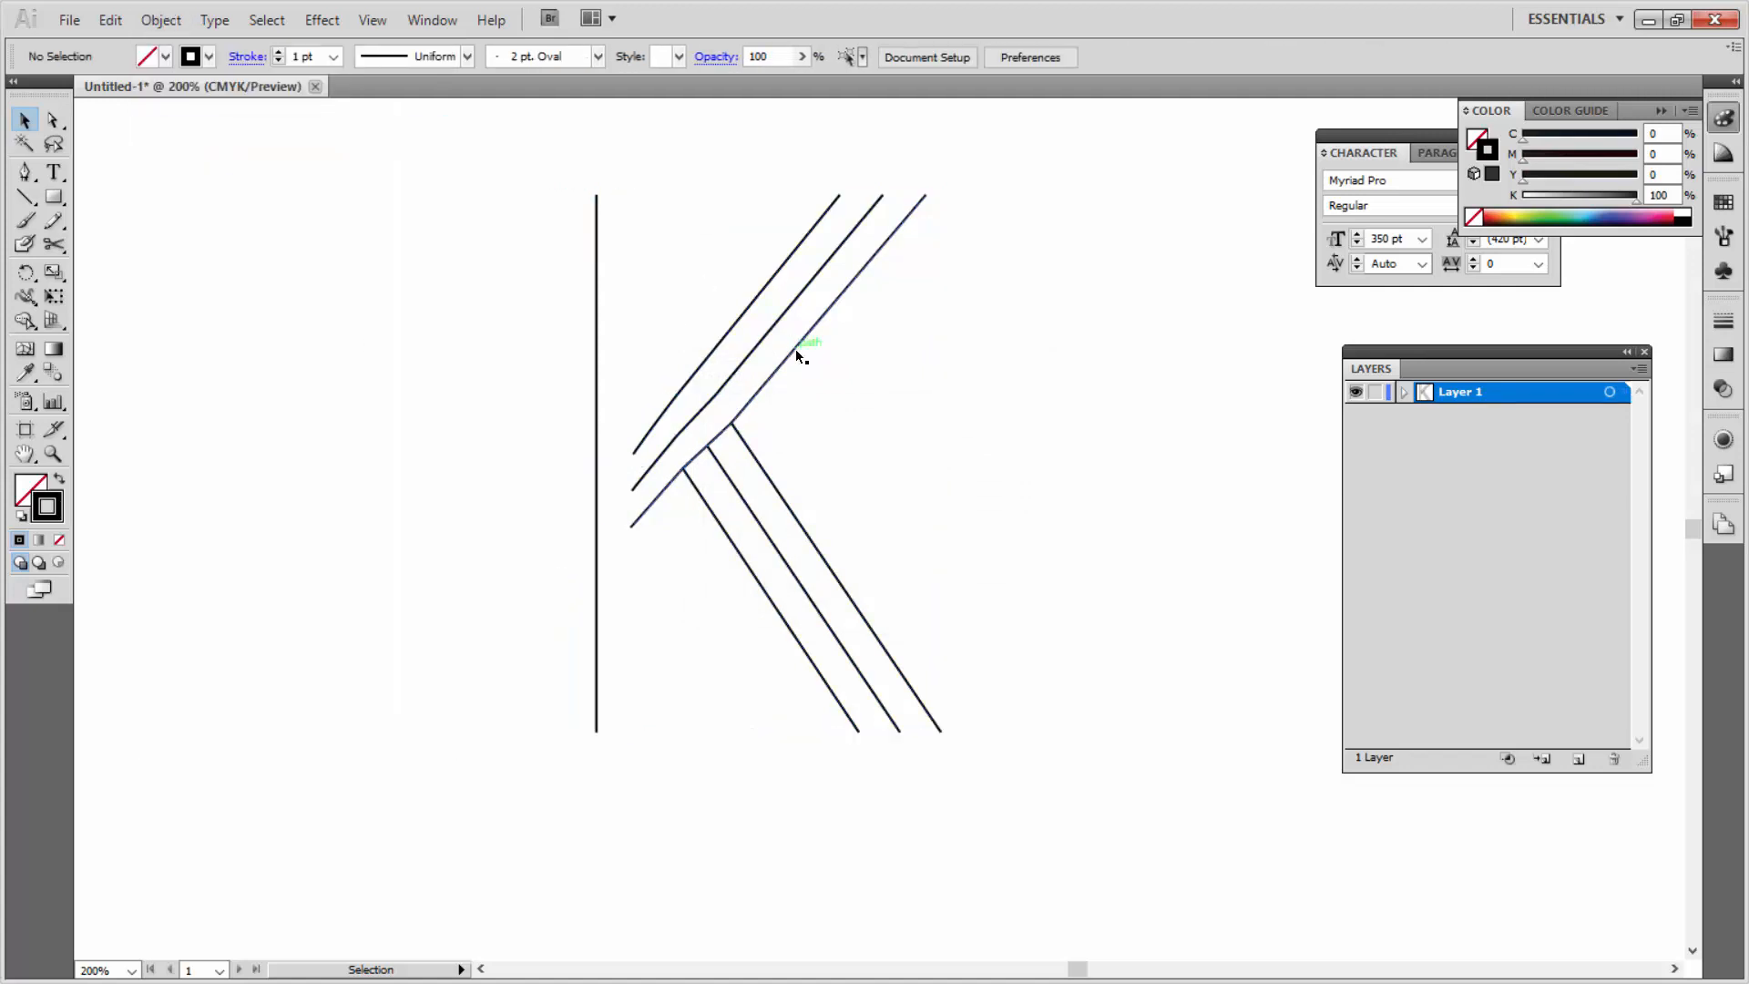
left_click(799, 341)
key("Delete")
left_click(756, 299)
key("Delete")
left_click(785, 497)
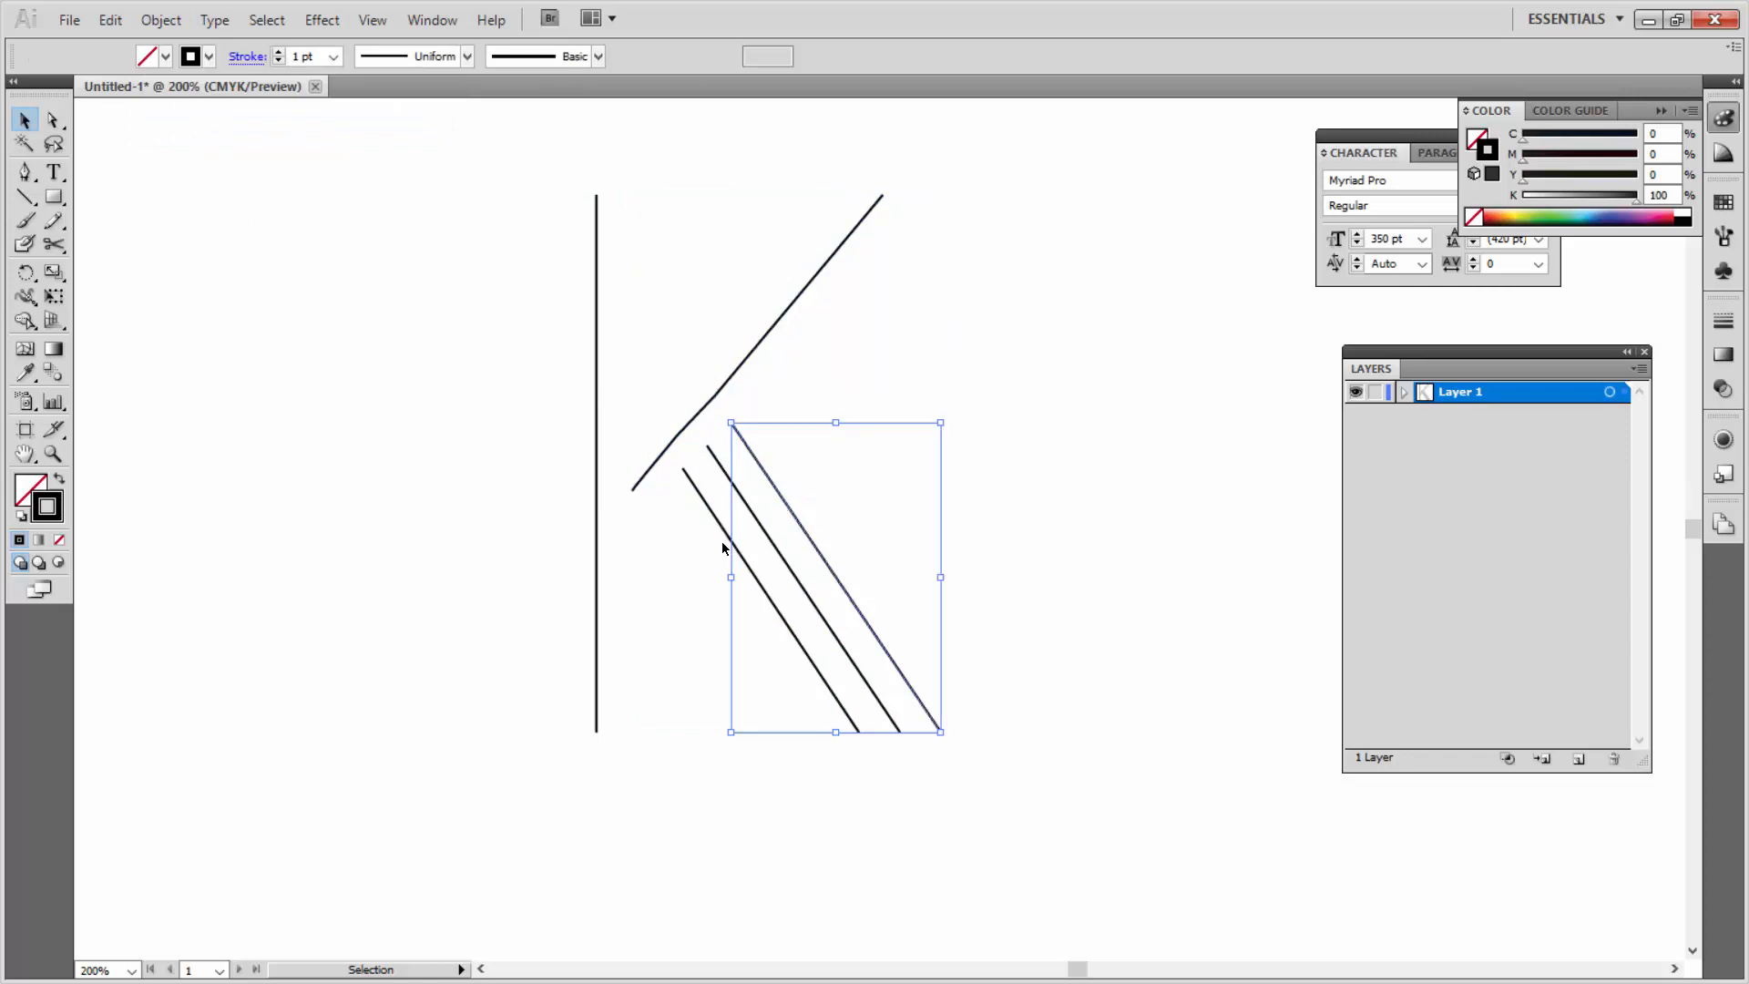
key("Delete")
left_click(728, 541)
key("Delete")
Step: Remove the extra anchor points from the upper arm's centre line and extend its lower end to meet the stem
left_click(53, 119)
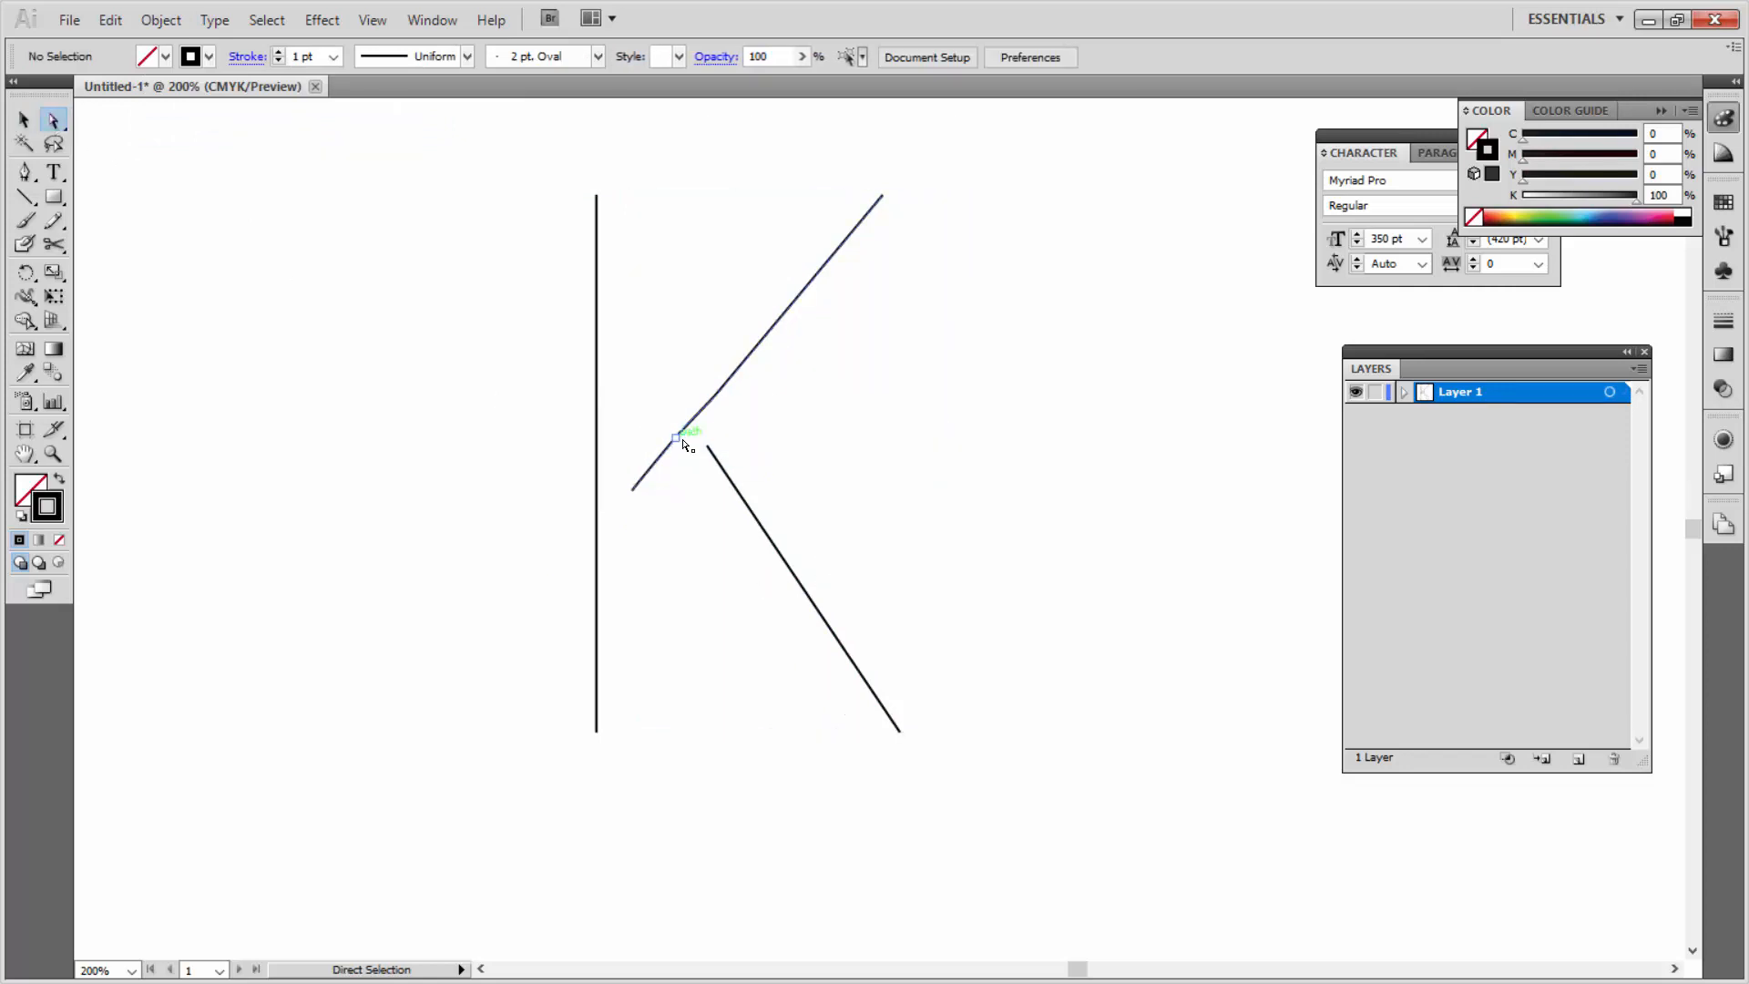
left_click(675, 438)
key("ctrl+plus")
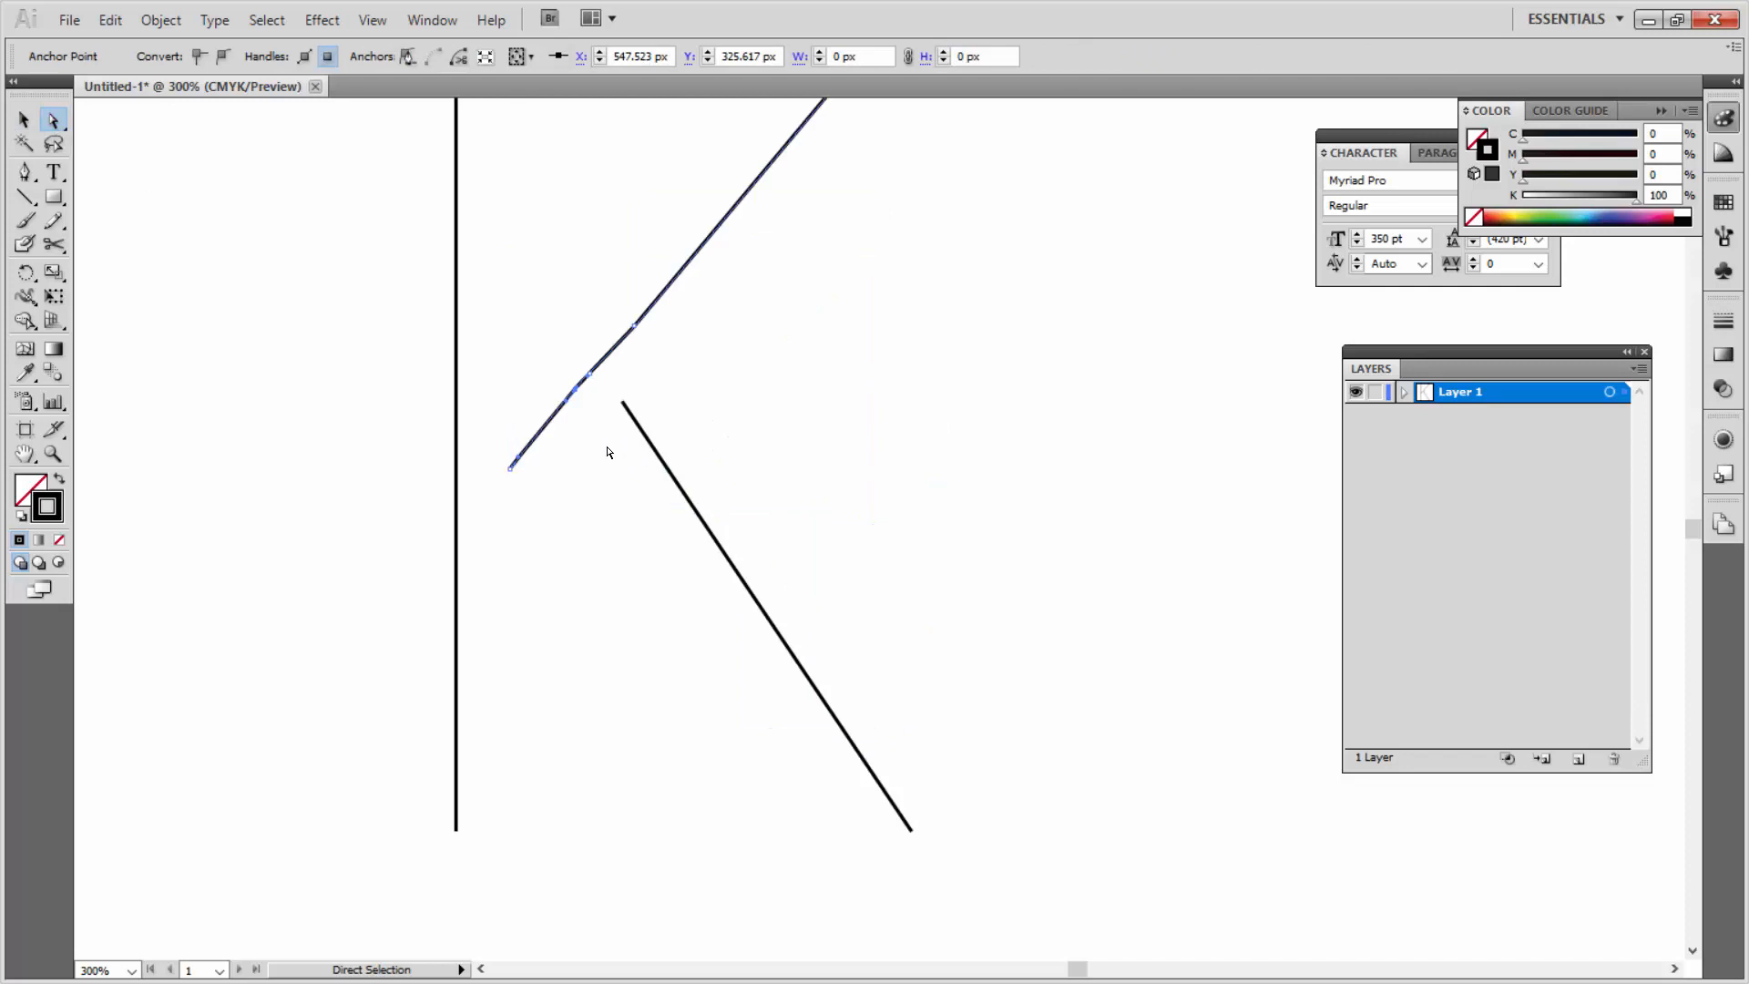
left_click_drag(506, 340, 593, 519)
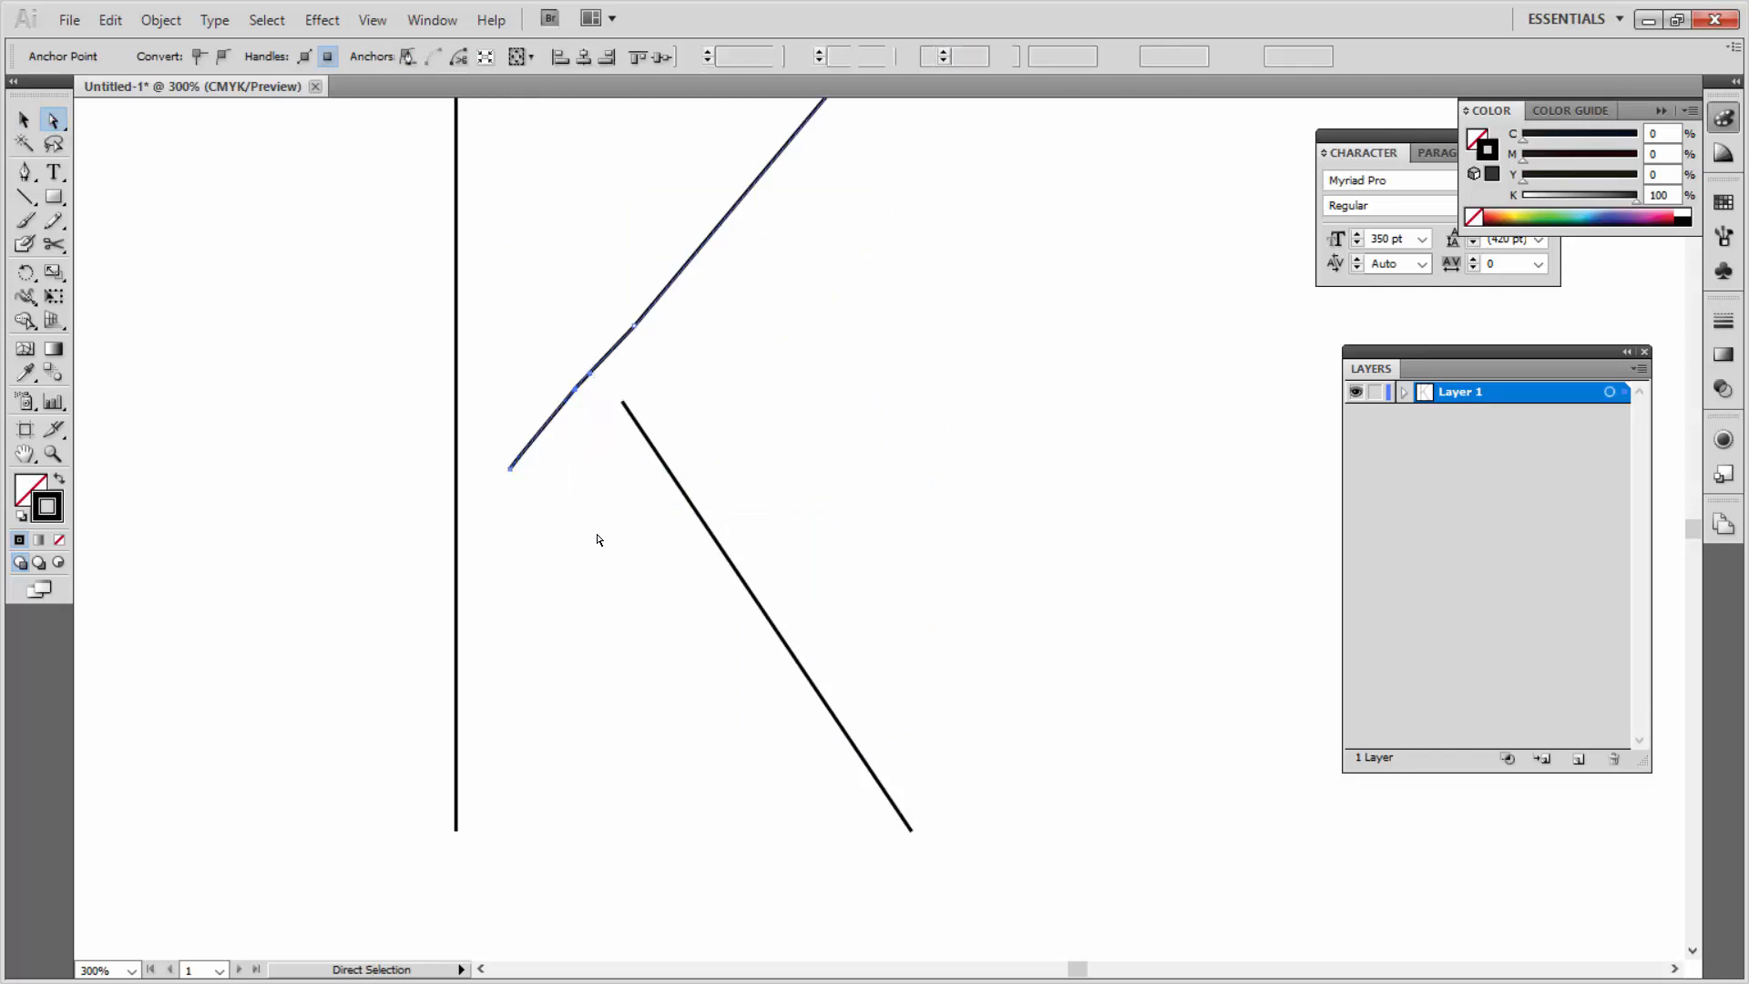
left_click_drag(605, 364, 459, 538)
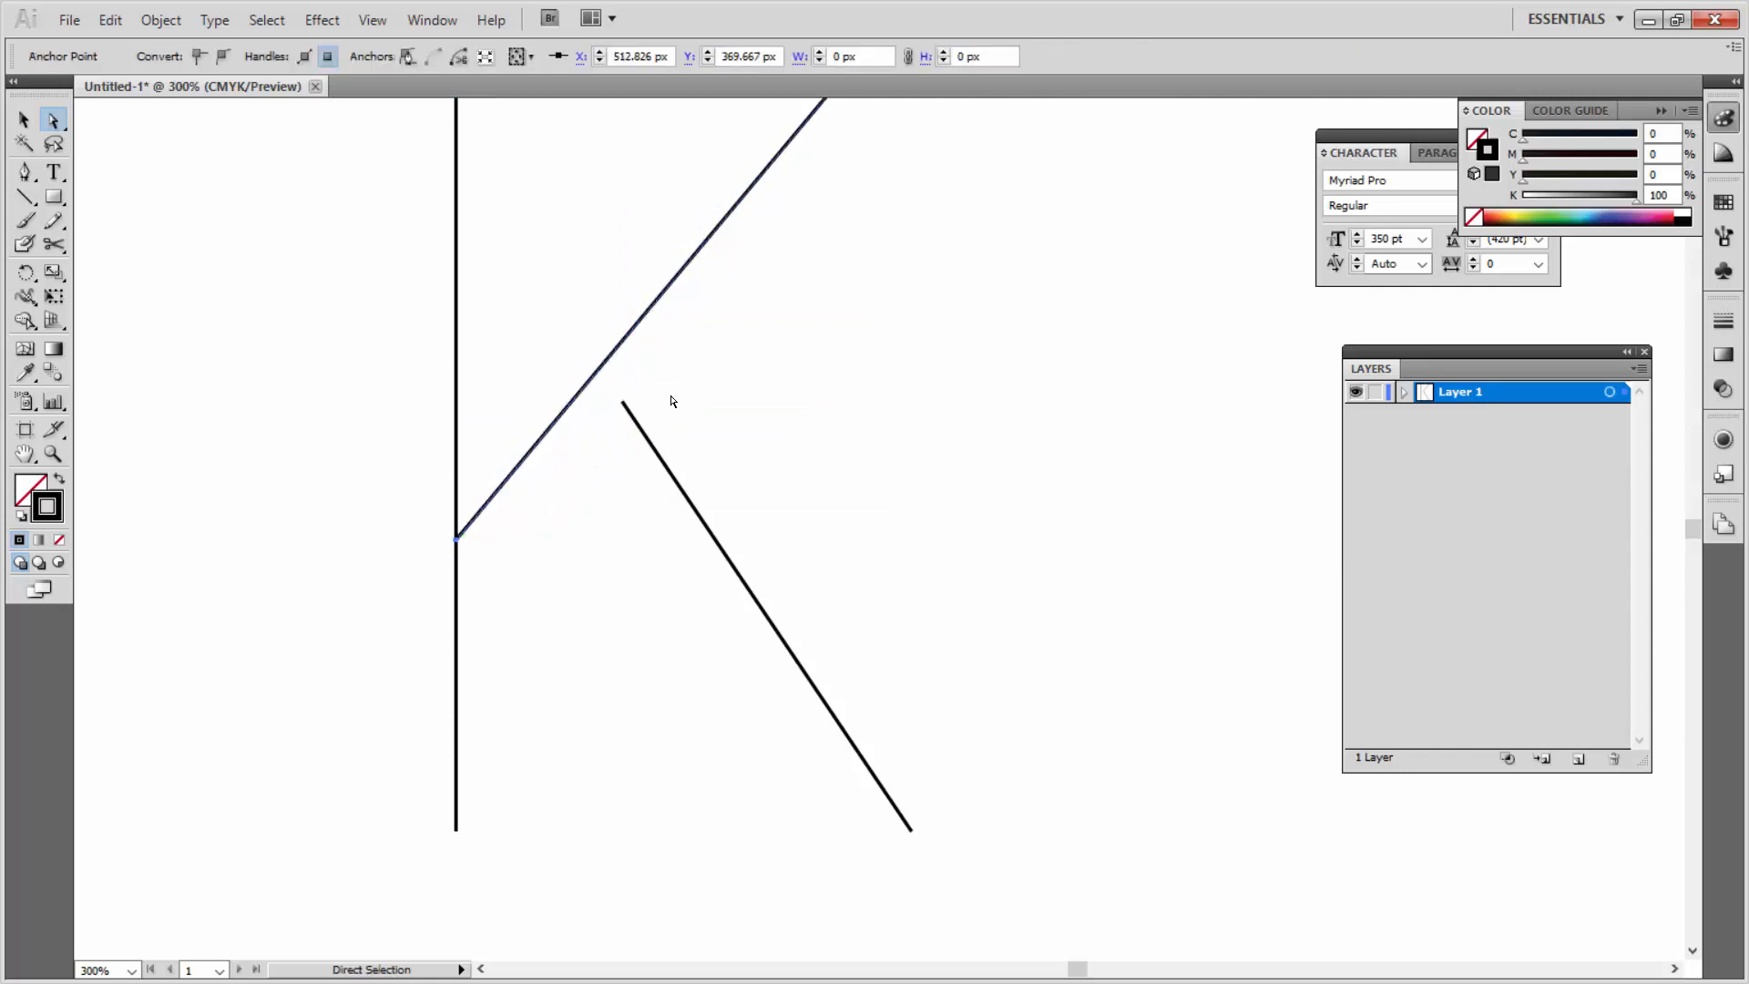
Step: Move the upper end of the leg's centre line onto the K's diagonal arm so the strokes connect
left_click_drag(664, 383, 612, 423)
left_click_drag(623, 404, 604, 368)
left_click(1035, 468)
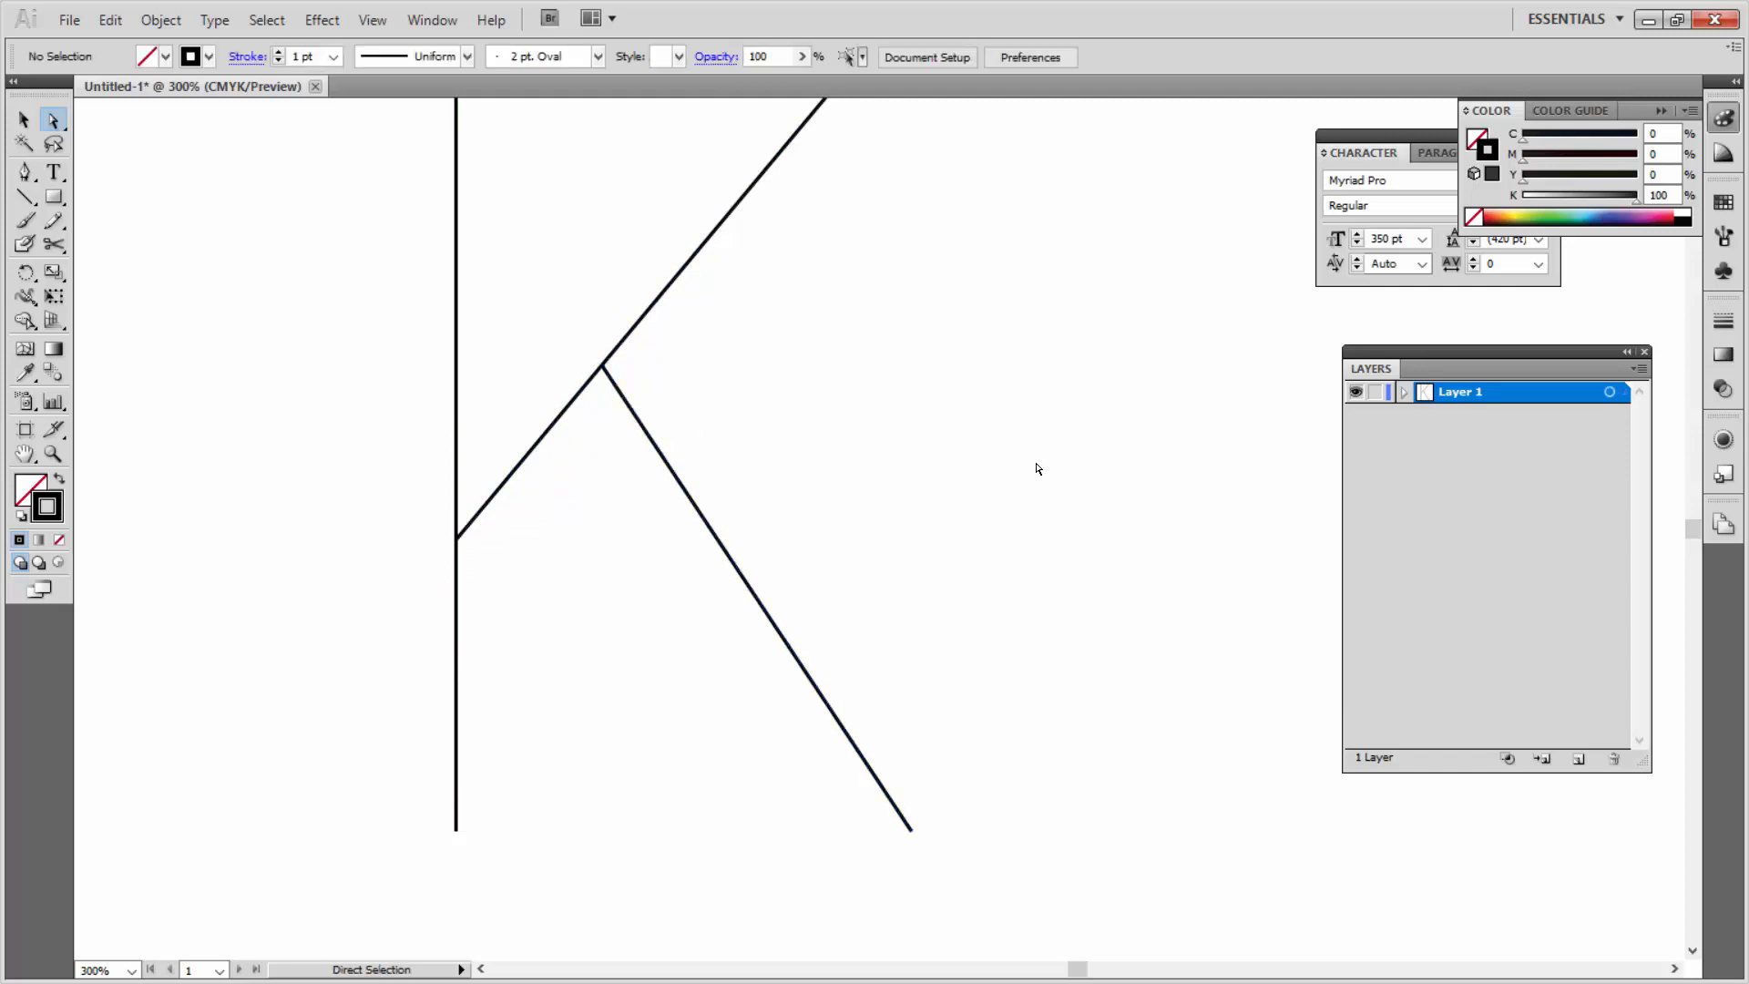
key("ctrl+minus")
key("ctrl+minus")
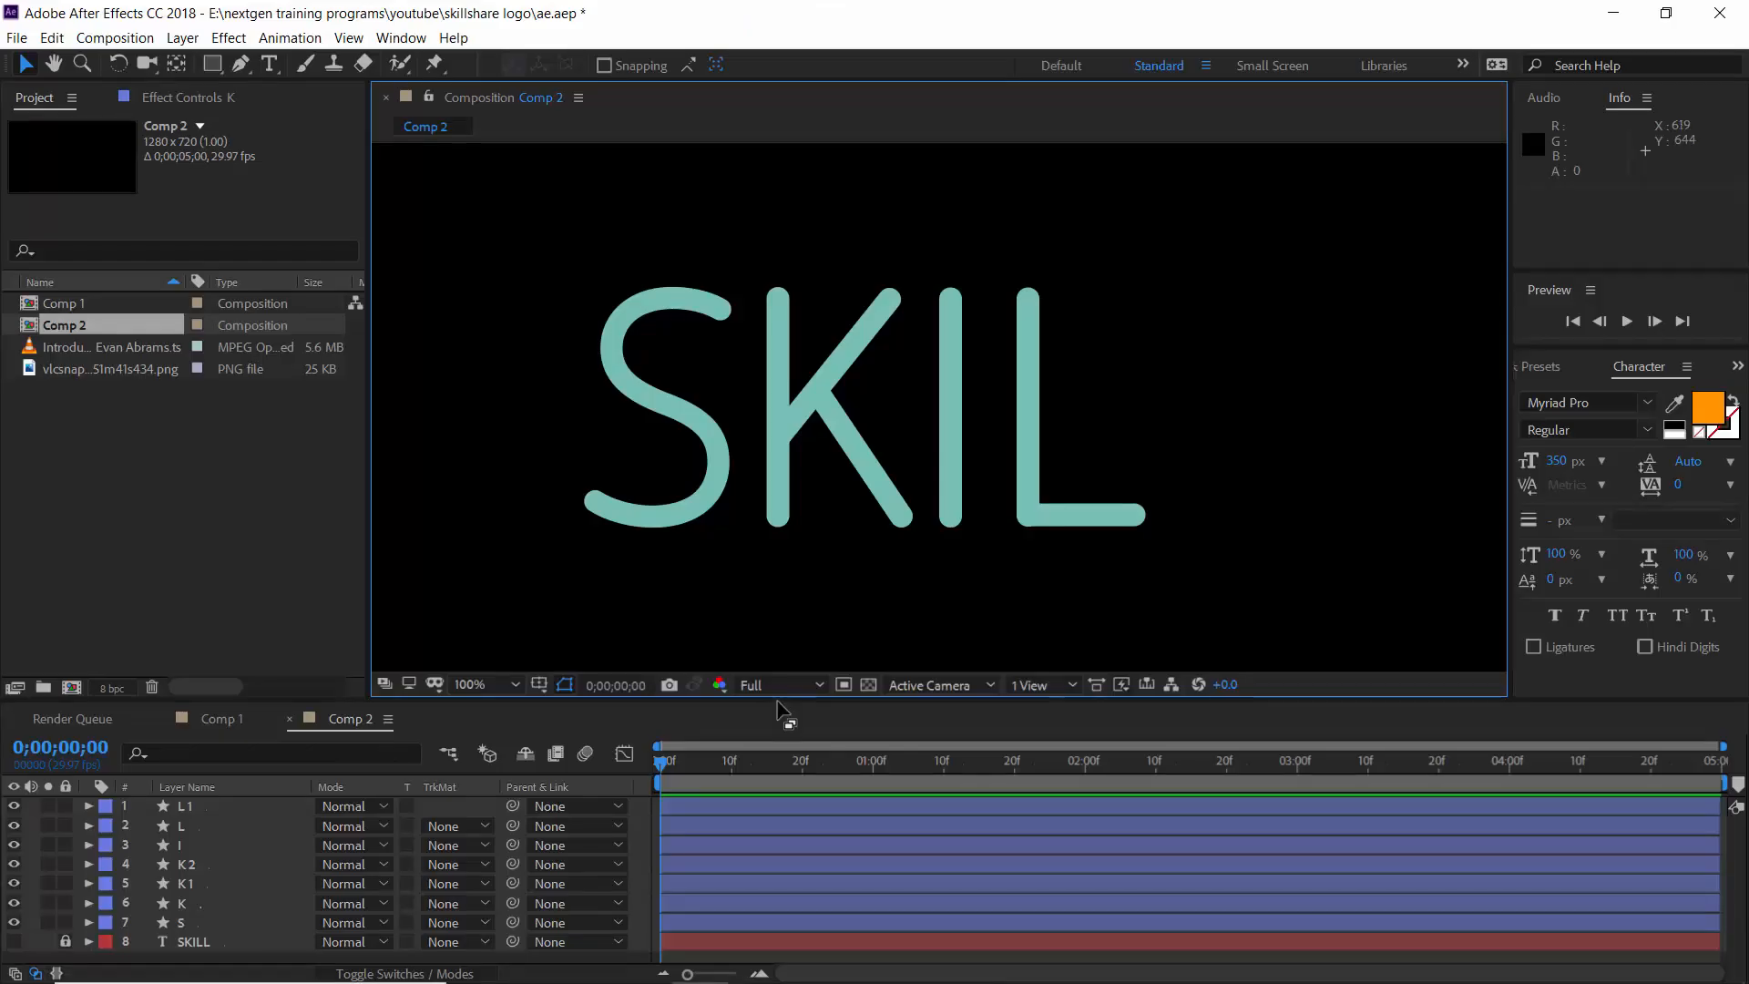
Step: In After Effects, add Trim Paths to the S shape layer in Comp 2 and expand its properties
left_click_drag(778, 697, 780, 636)
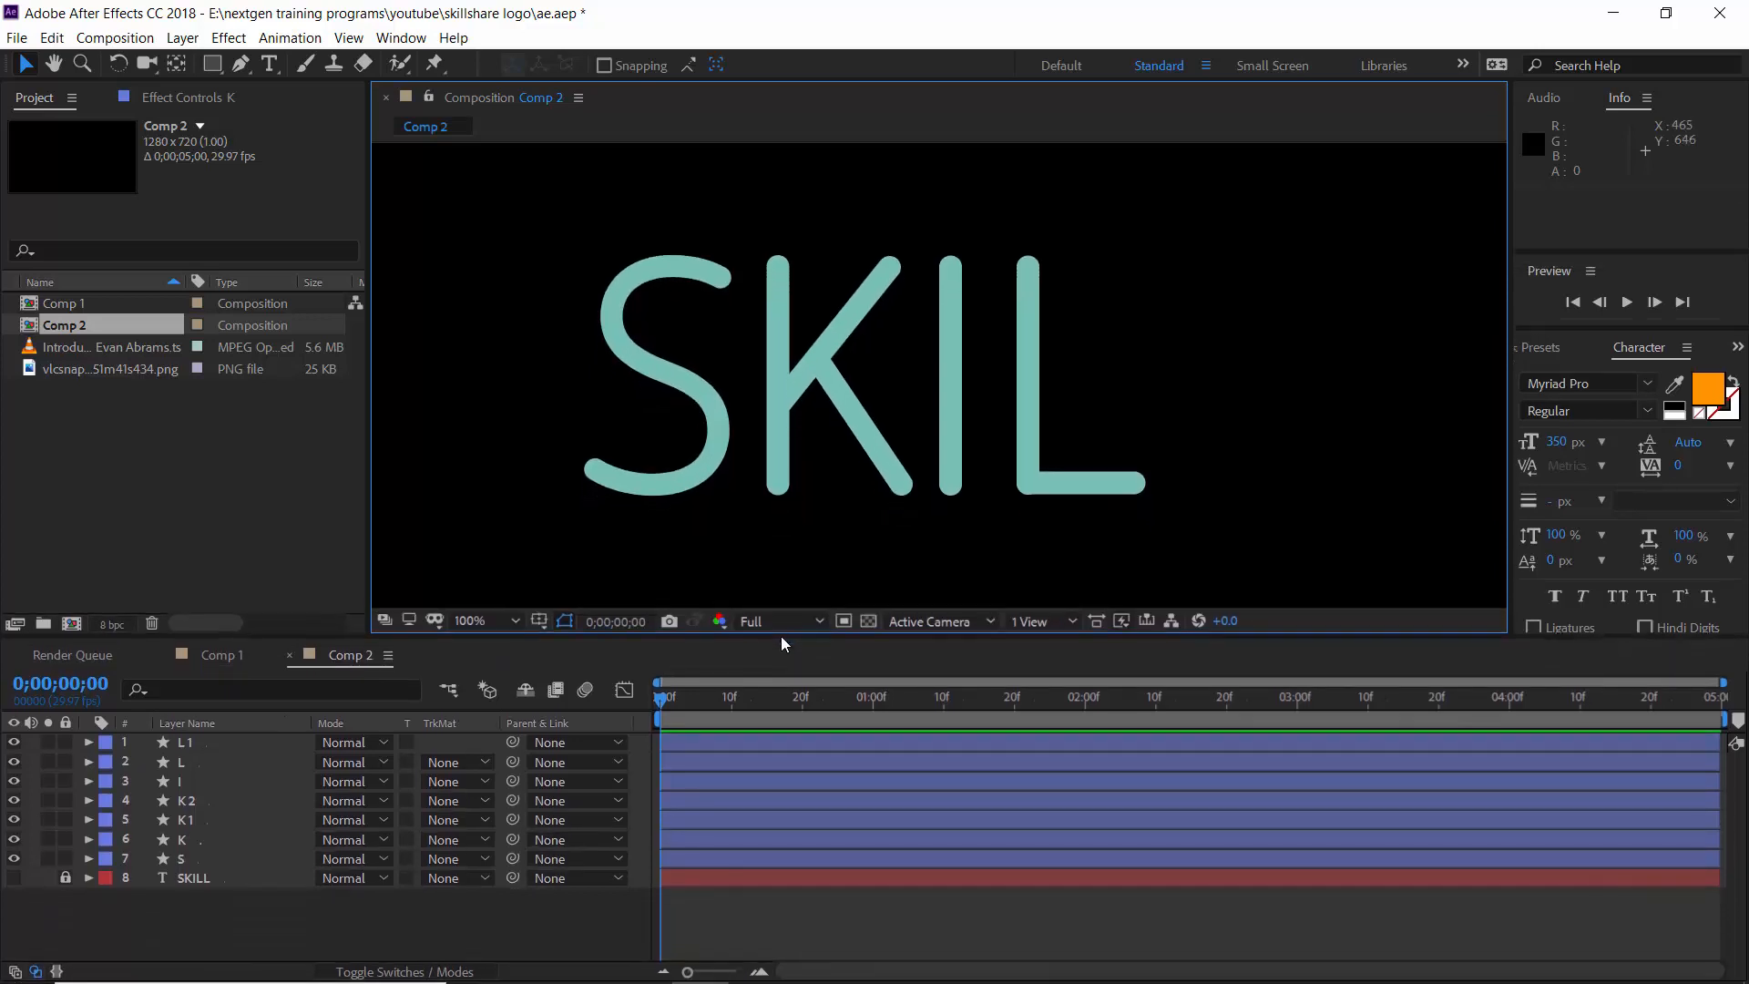
left_click(185, 857)
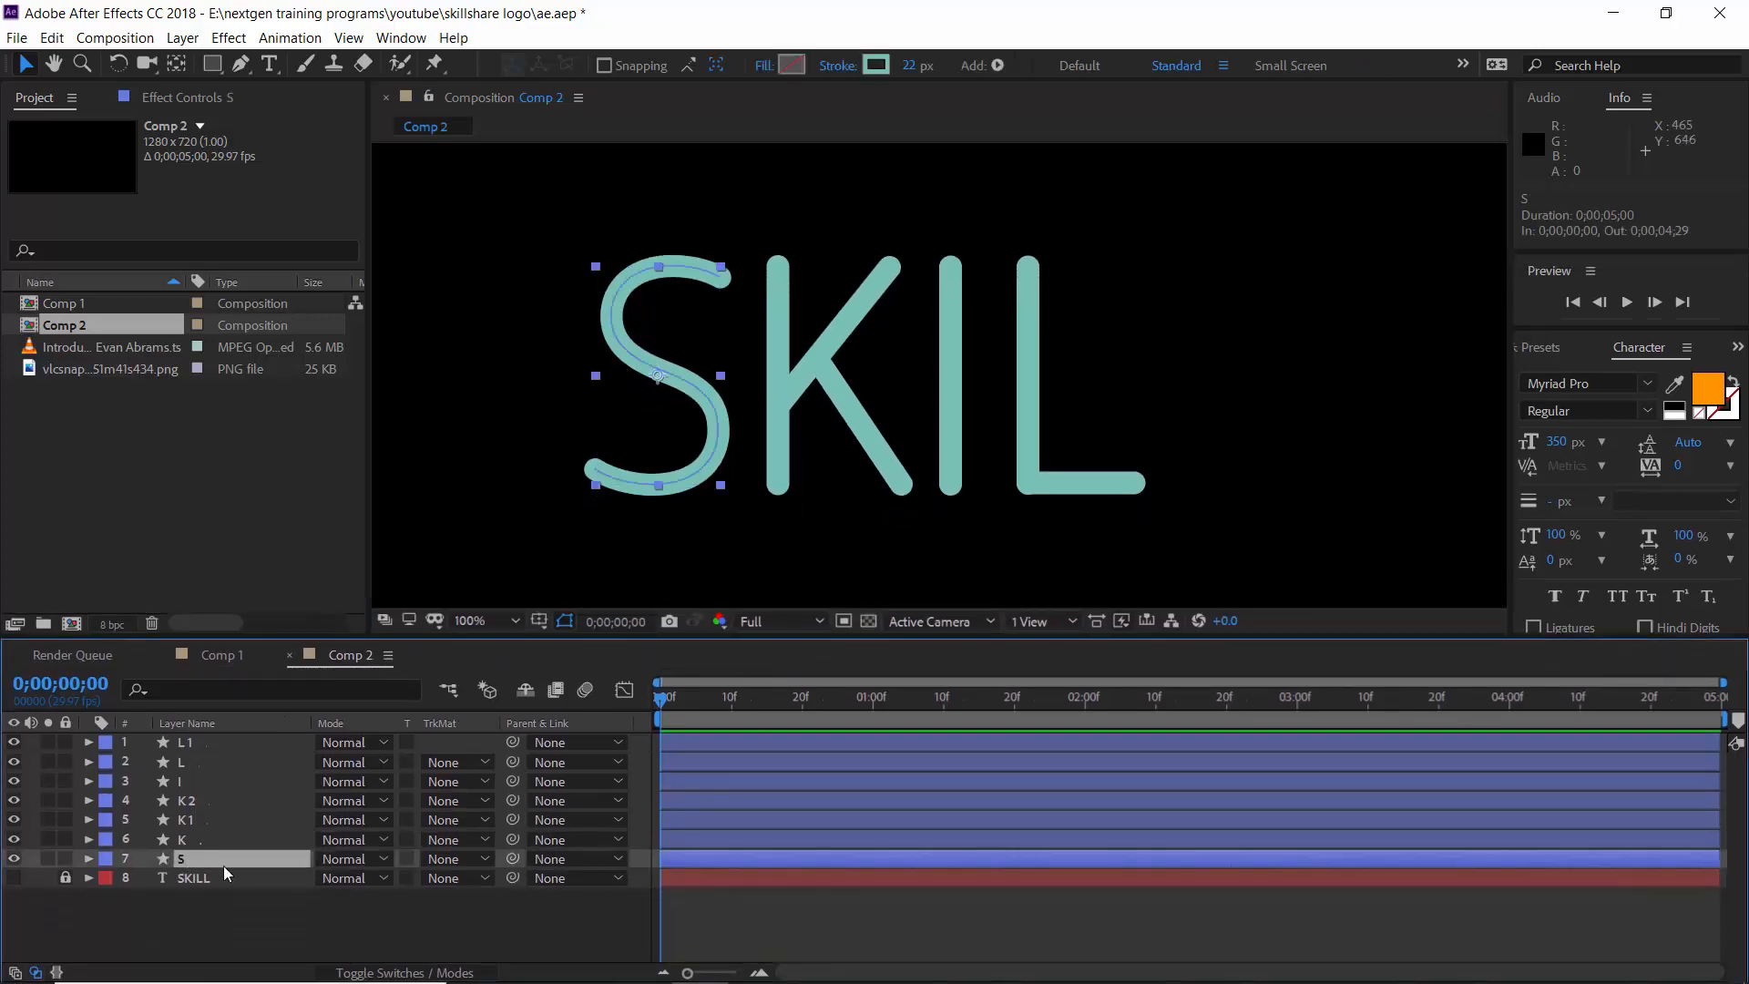
left_click(91, 858)
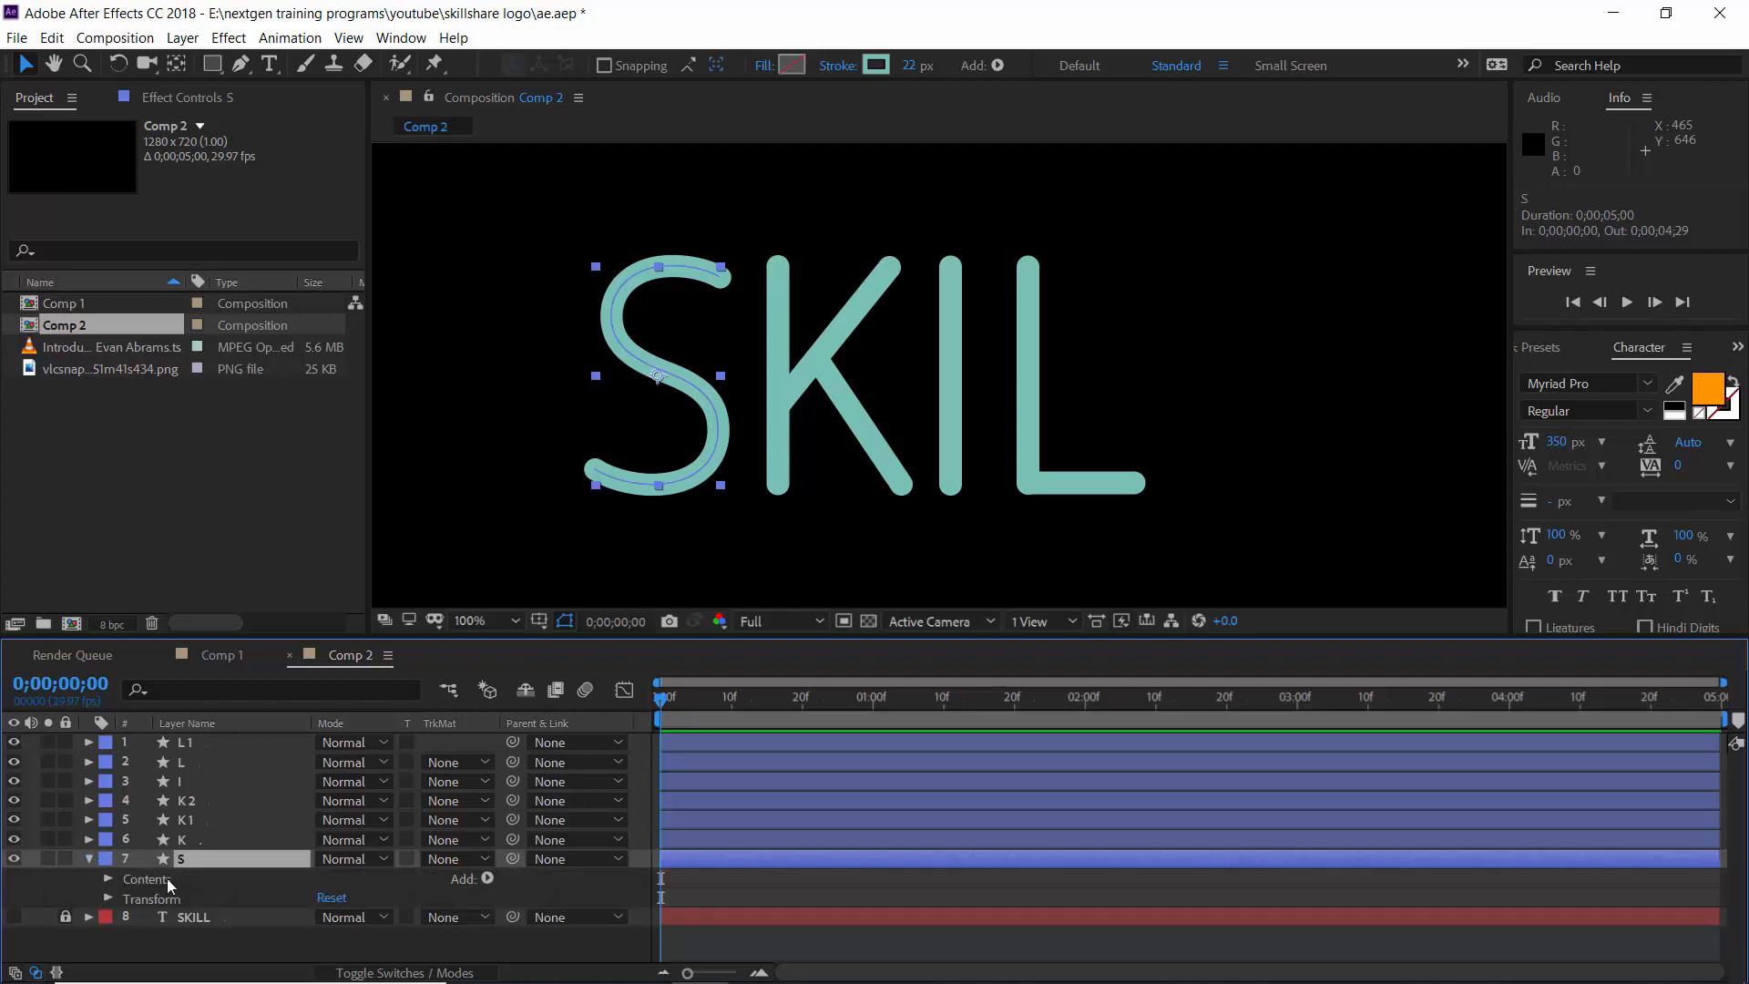
left_click(487, 879)
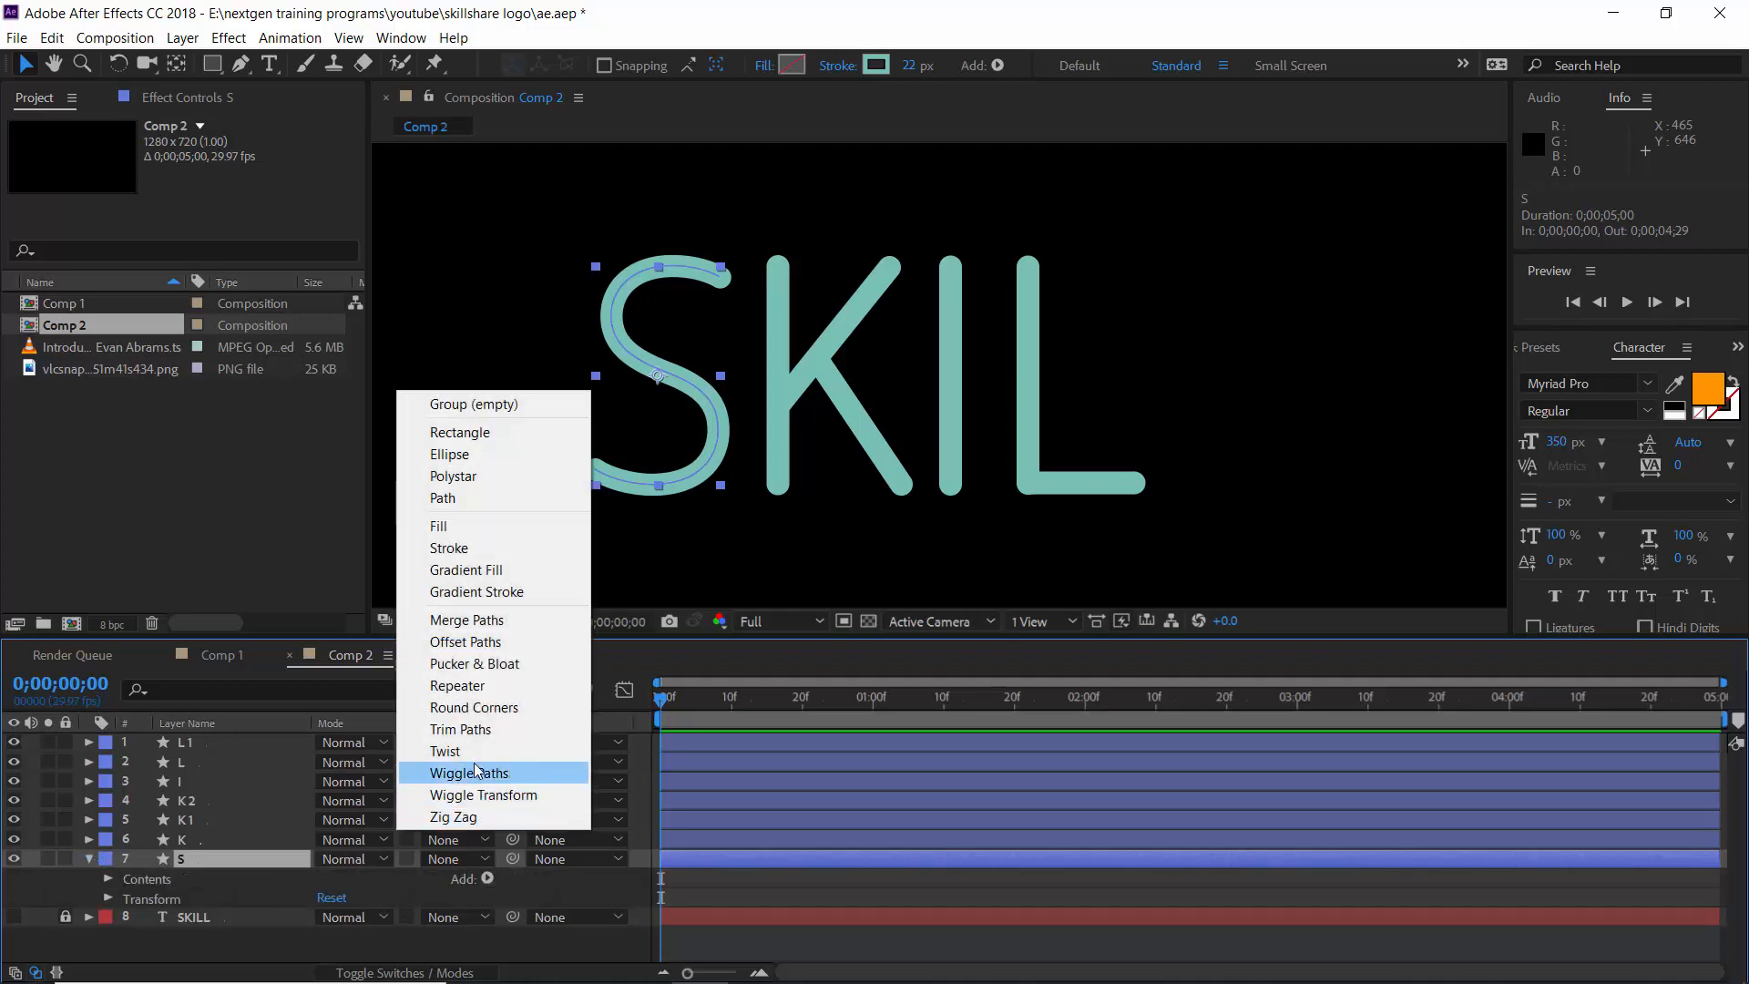
left_click(471, 733)
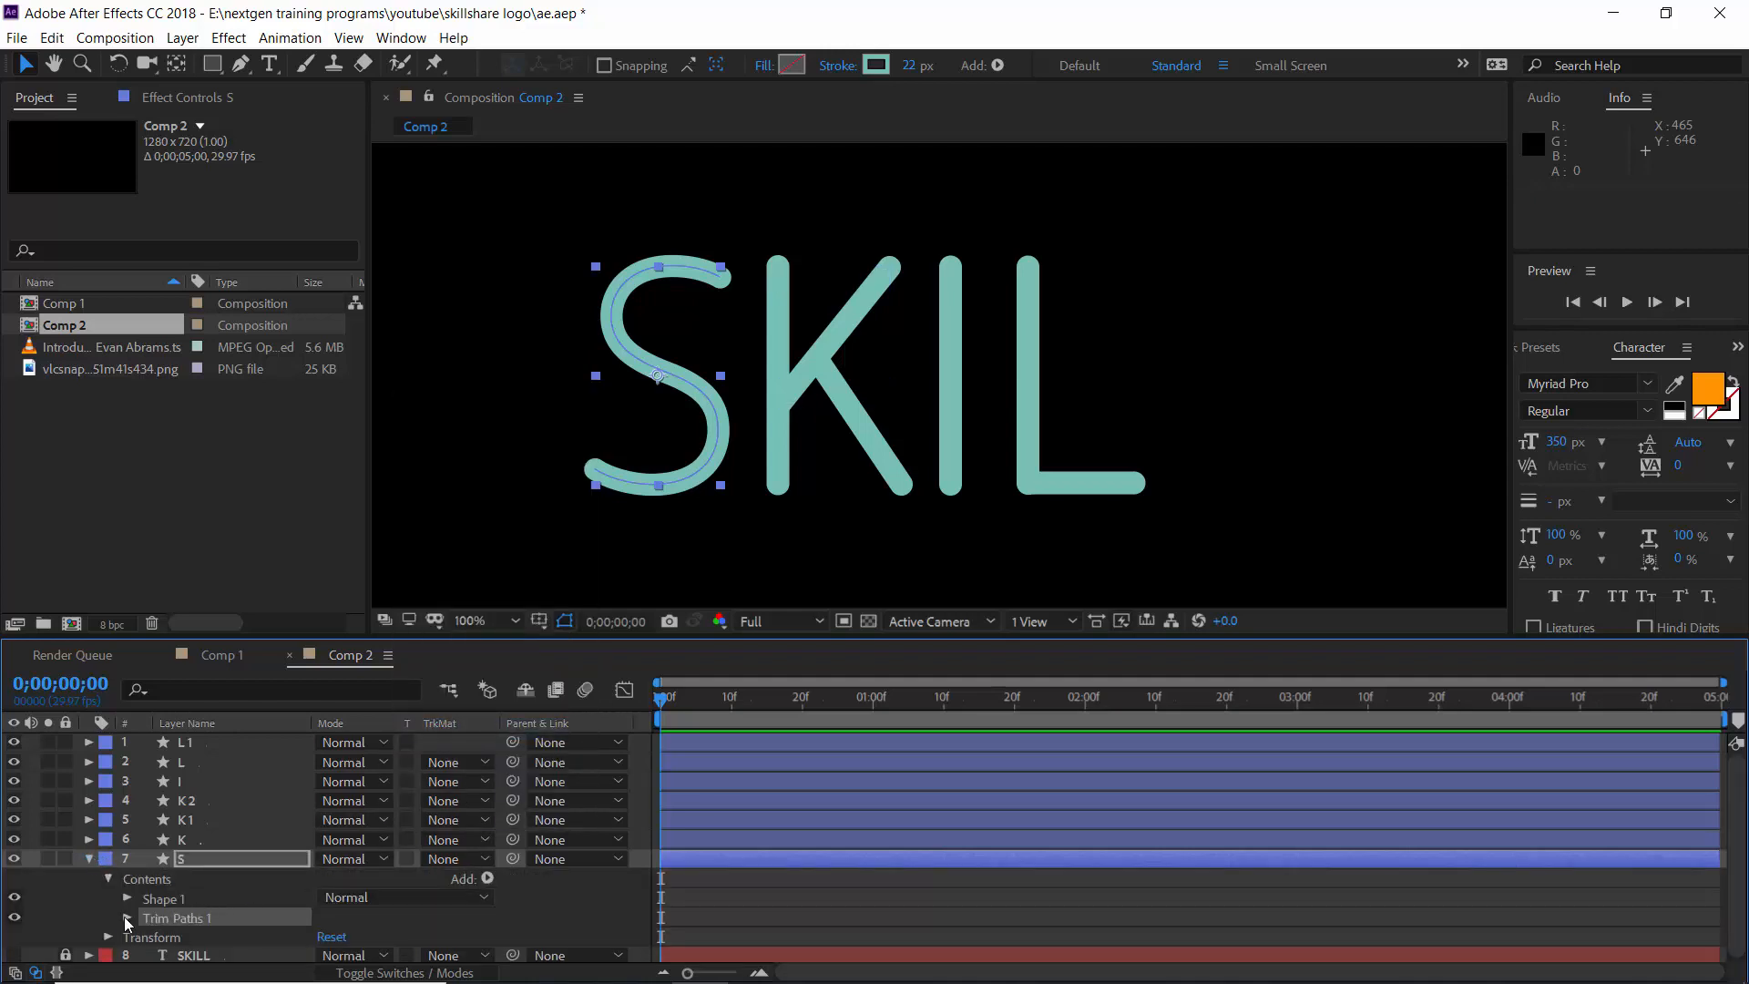
left_click(128, 917)
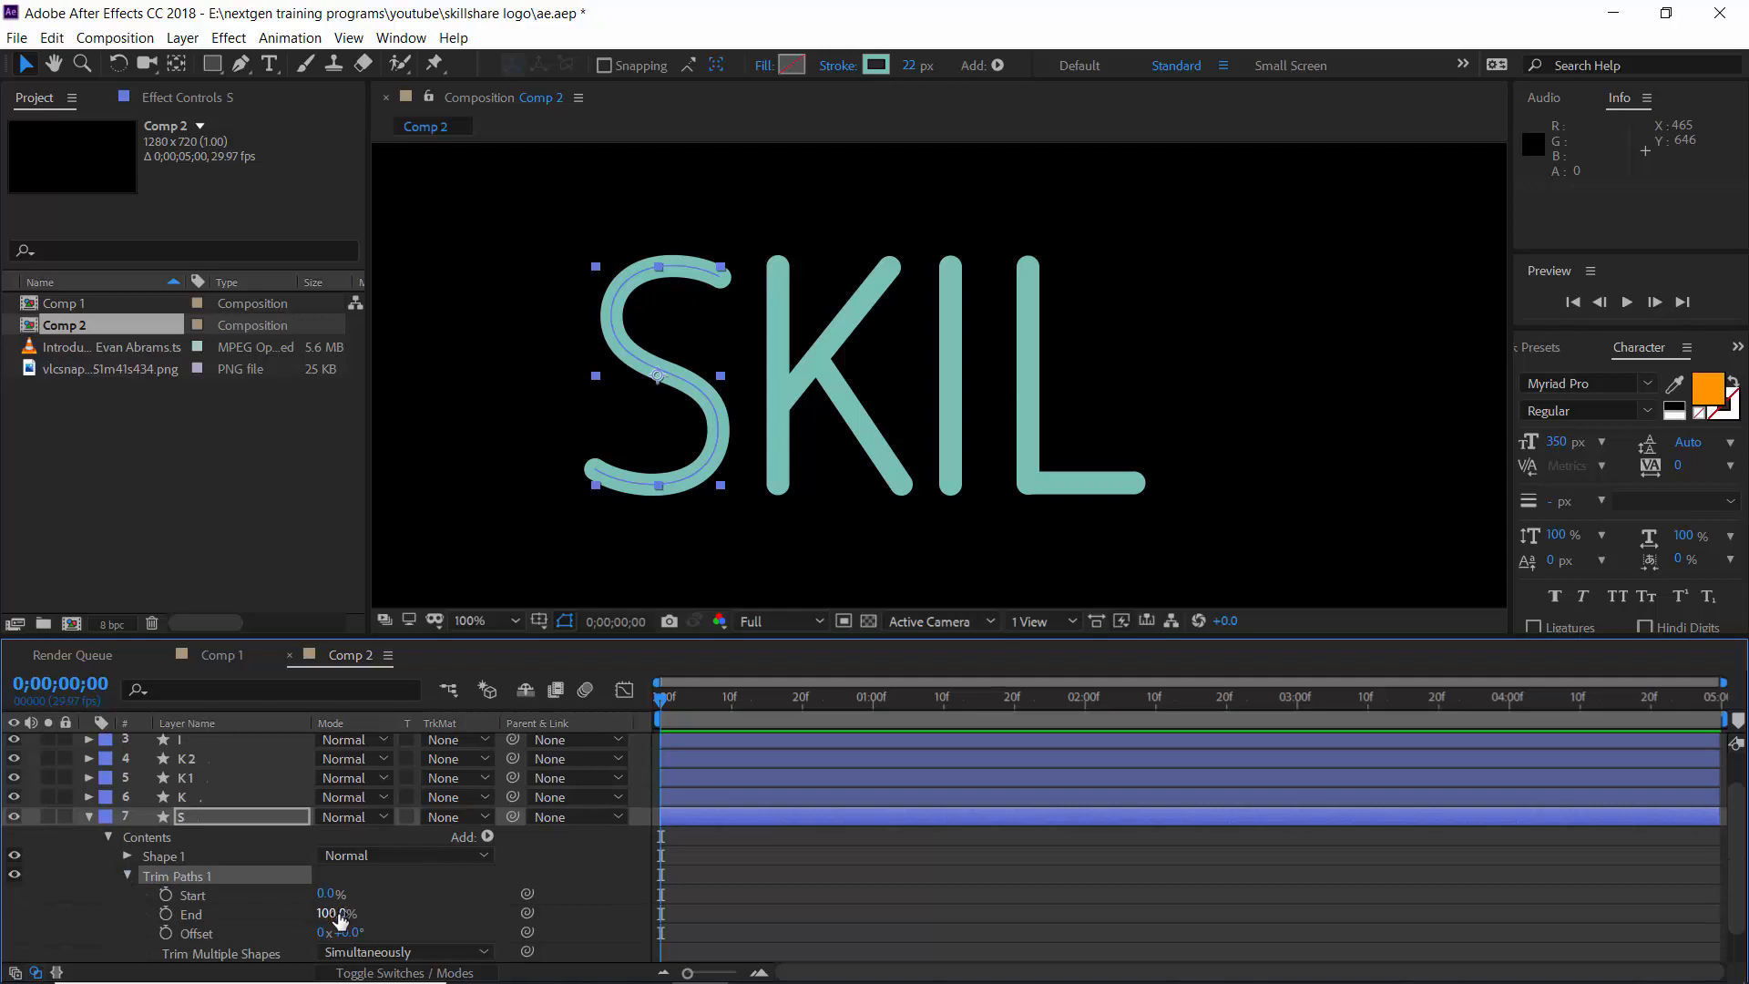
Step: Keyframe the S layer's Trim Paths End at 0% at 0;00;00;00 and 50.5% at 0;00;01;00
left_click_drag(339, 915, 185, 917)
left_click(166, 913)
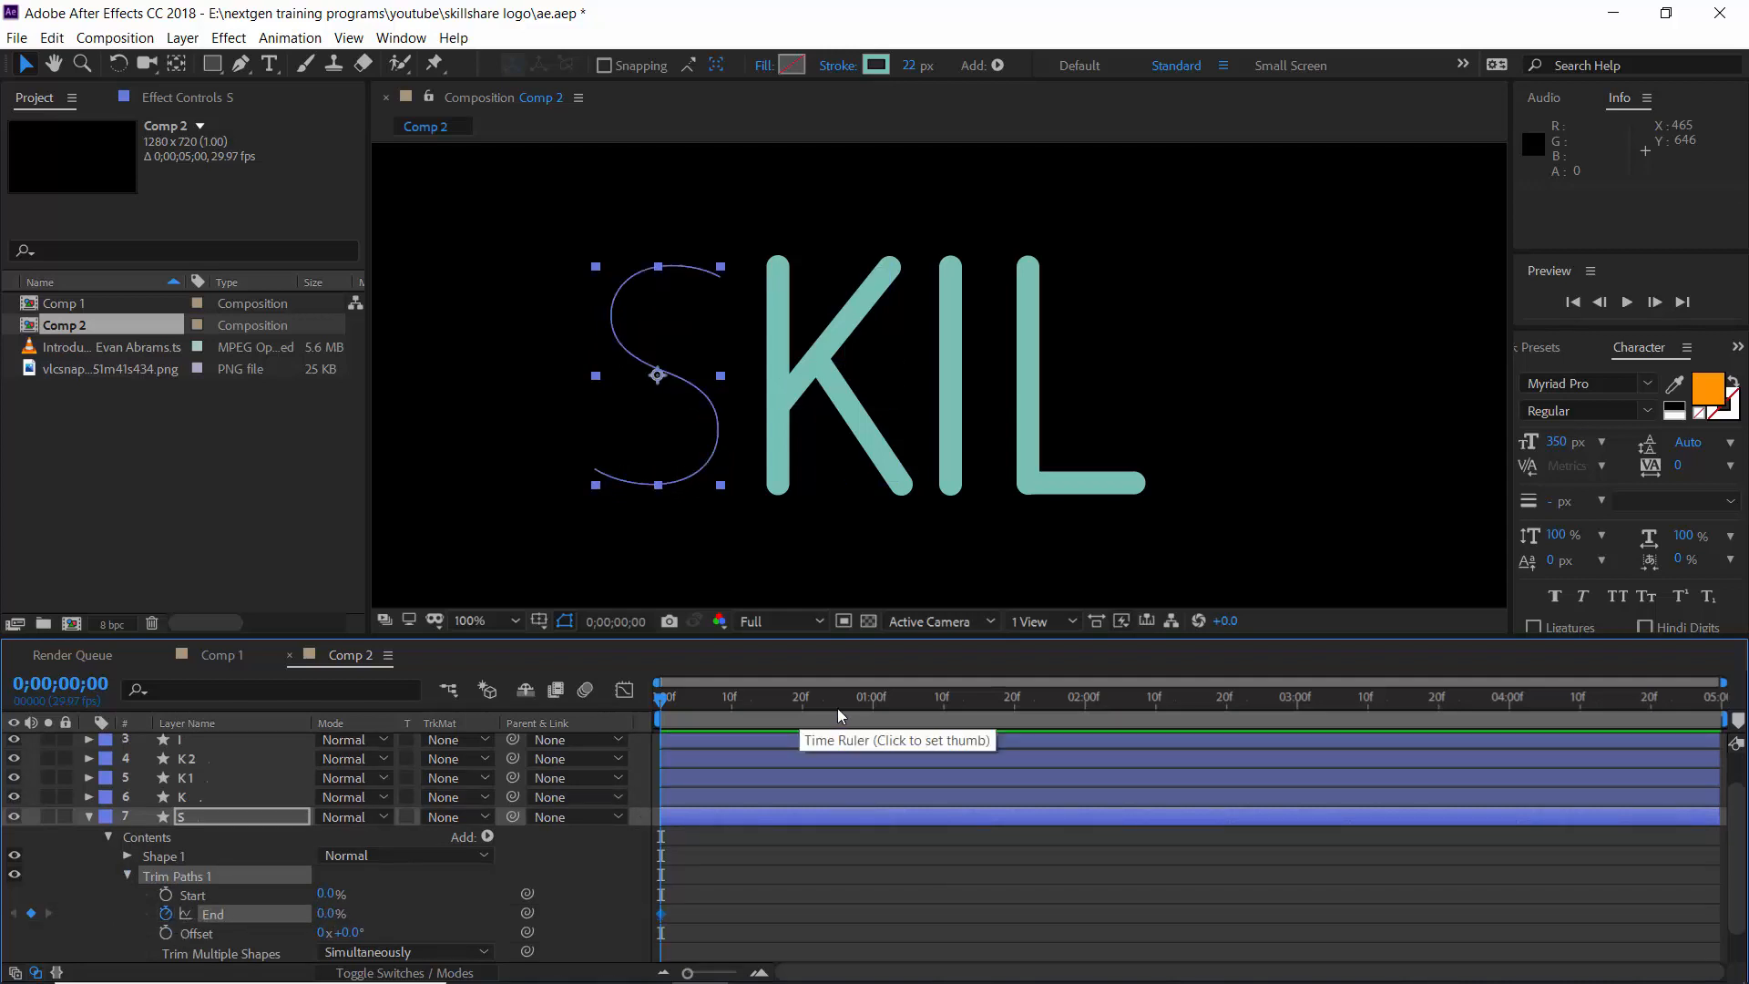
left_click_drag(838, 707, 871, 712)
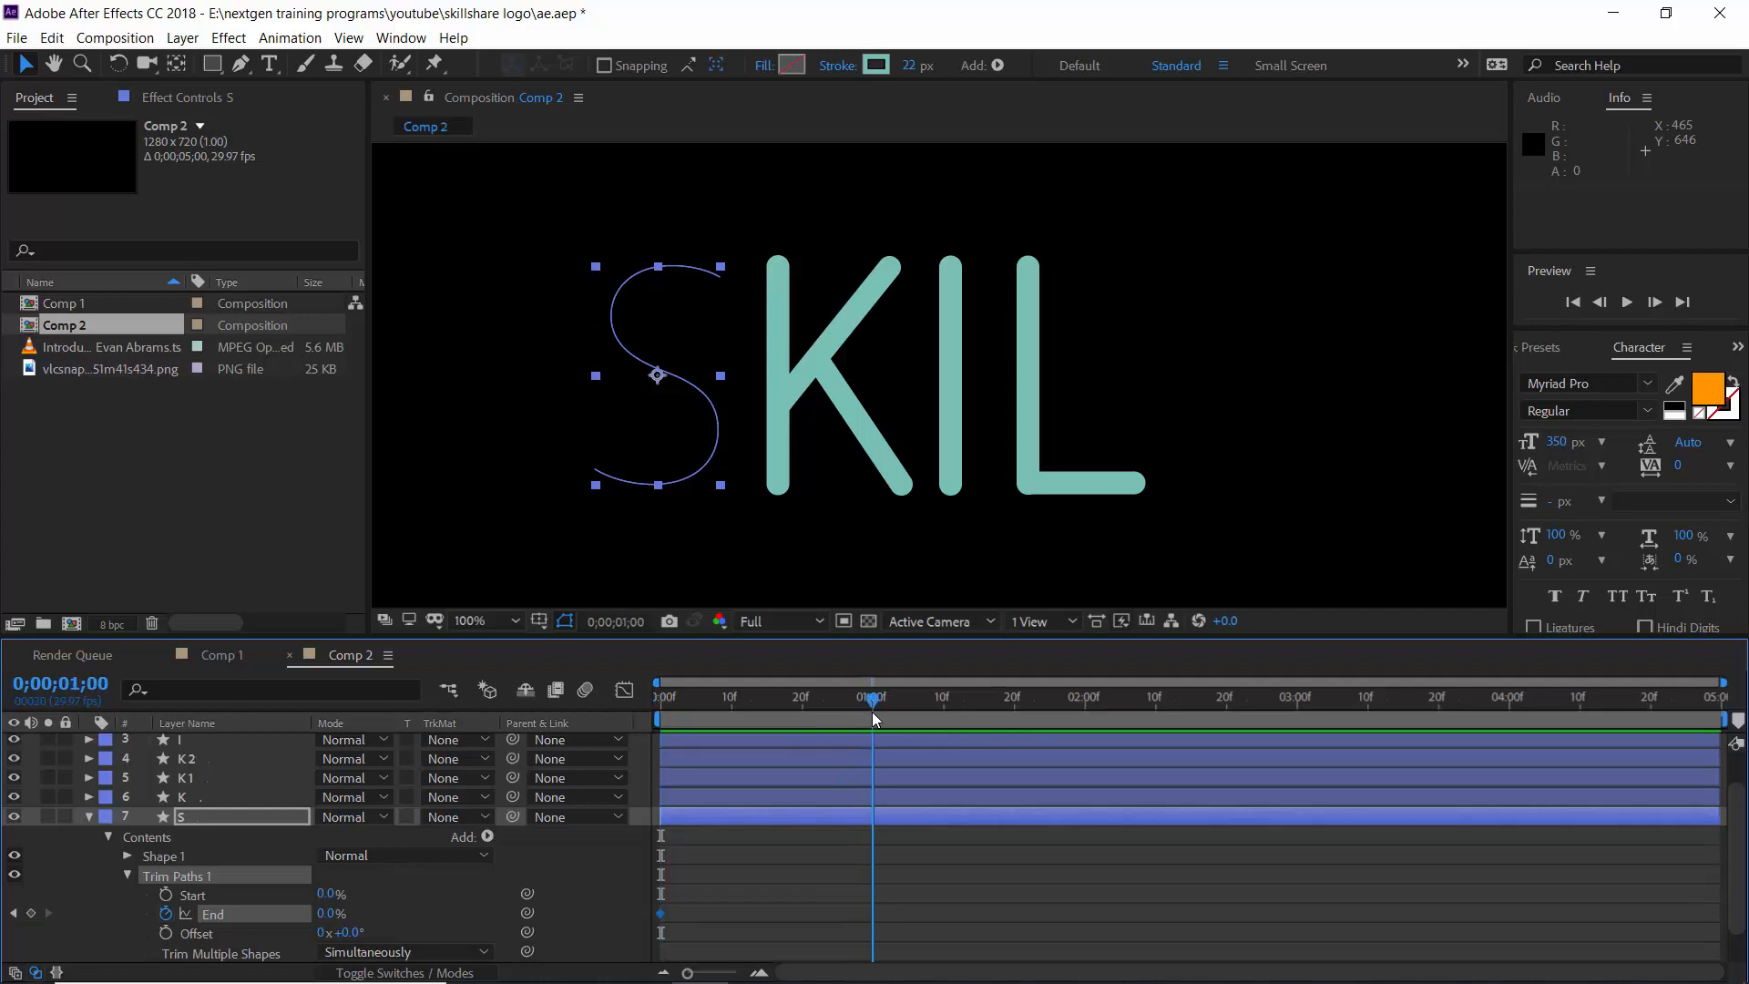
left_click(321, 914)
type("50")
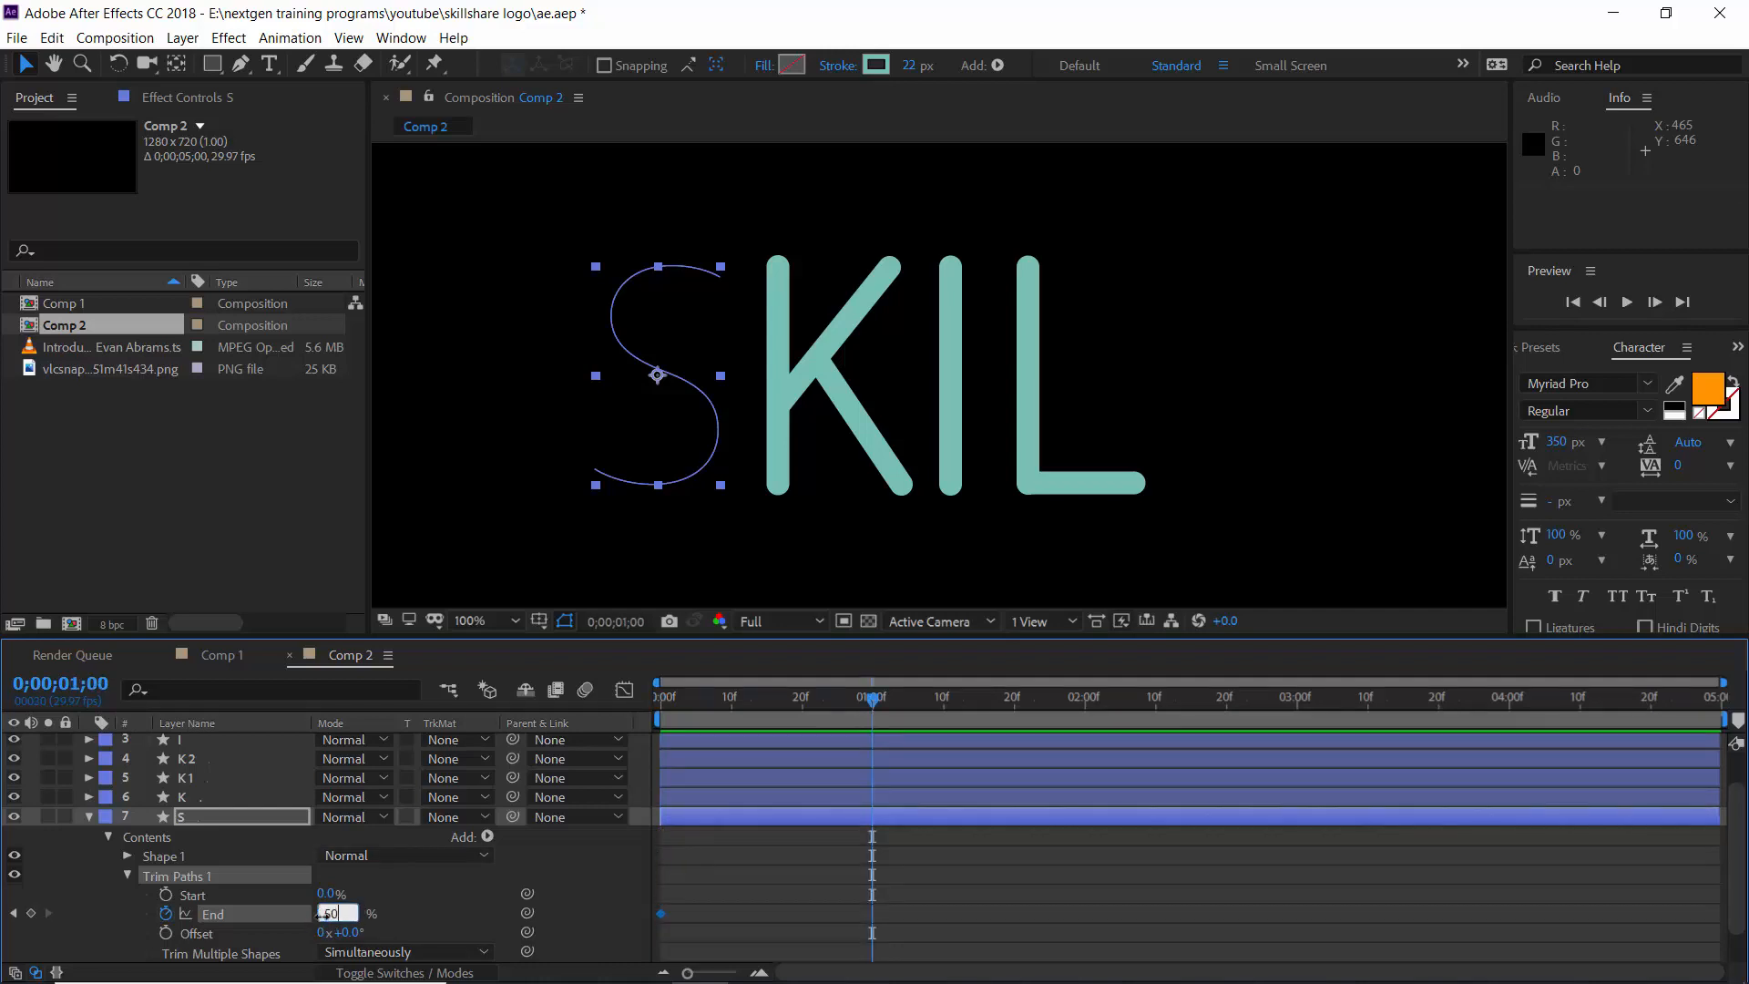
type(".5")
key("Return")
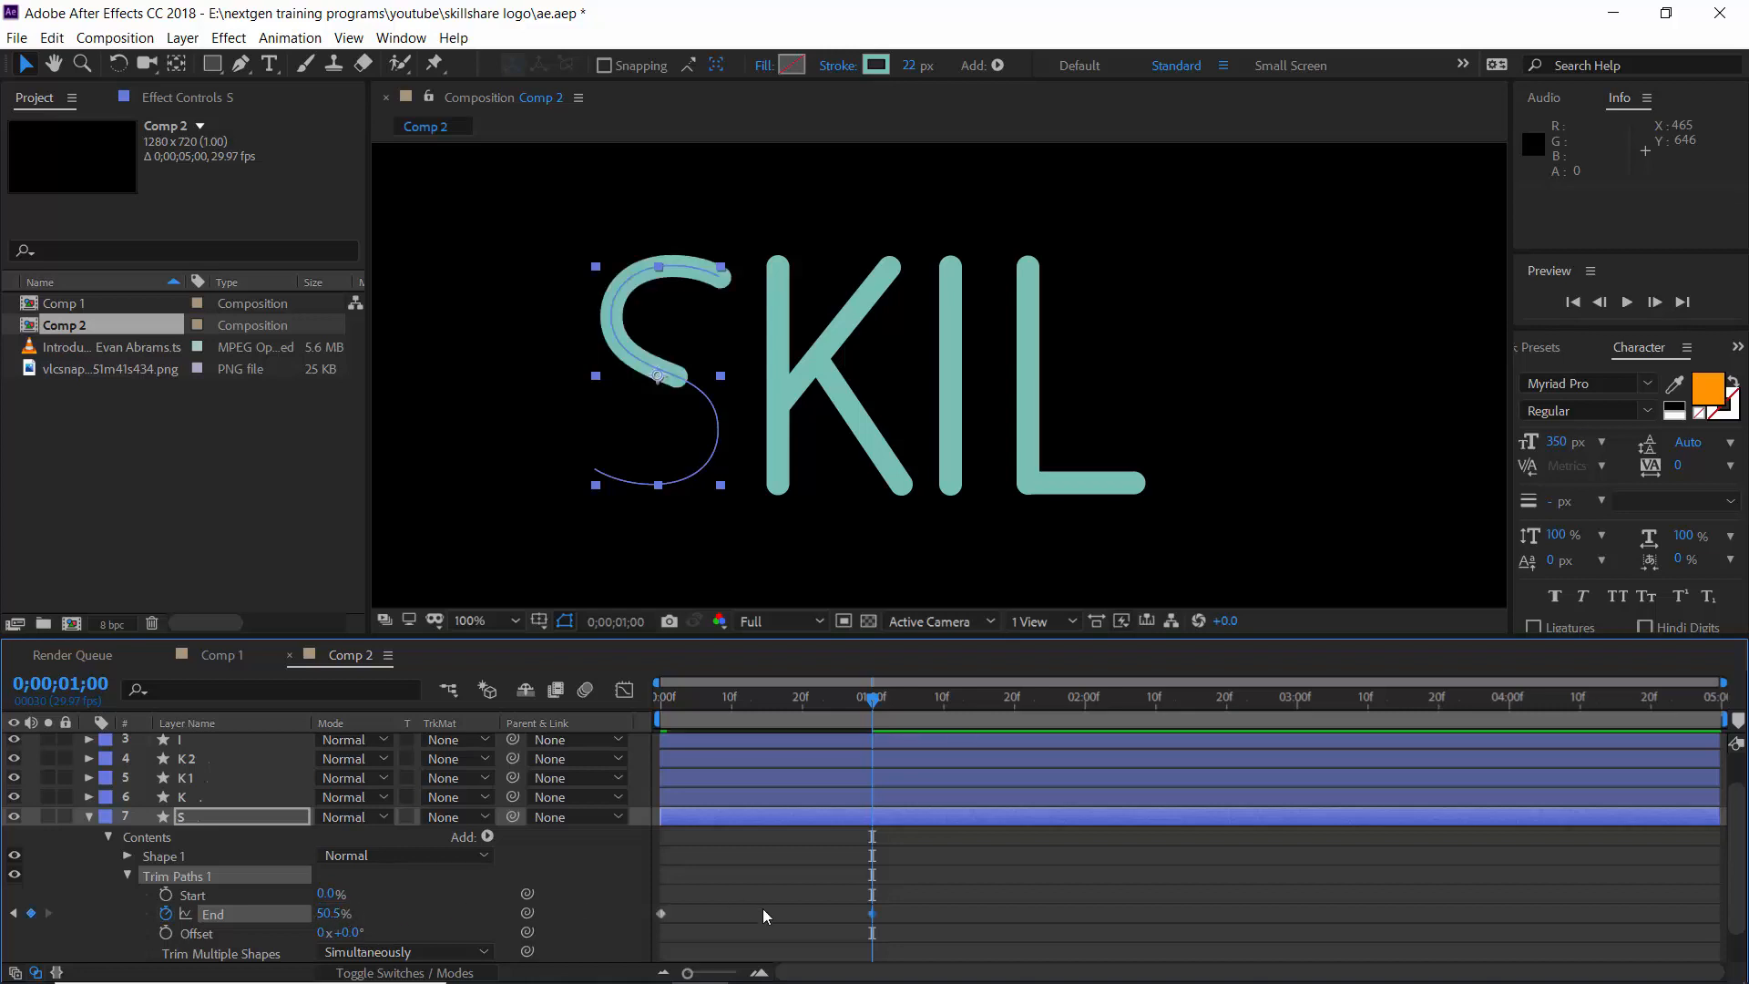
Step: Apply Easy Ease to both Trim Paths End keyframes on the S layer
left_click_drag(889, 907, 653, 927)
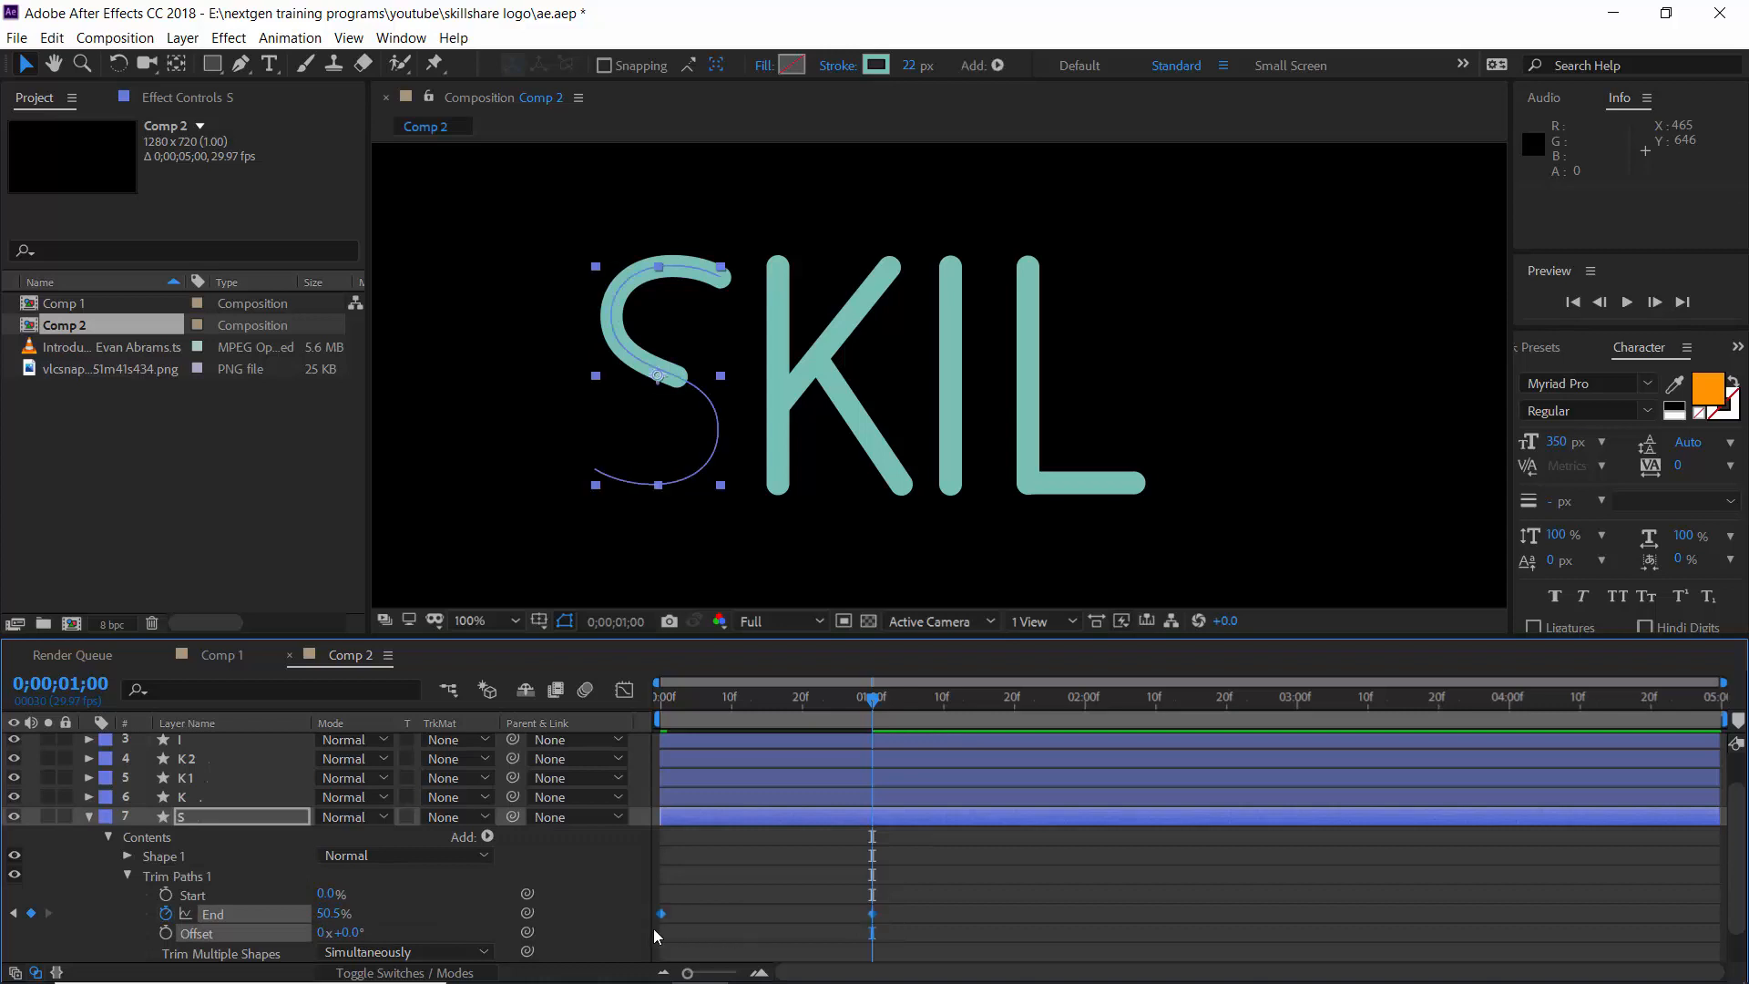
right_click(661, 914)
mouse_move(818, 903)
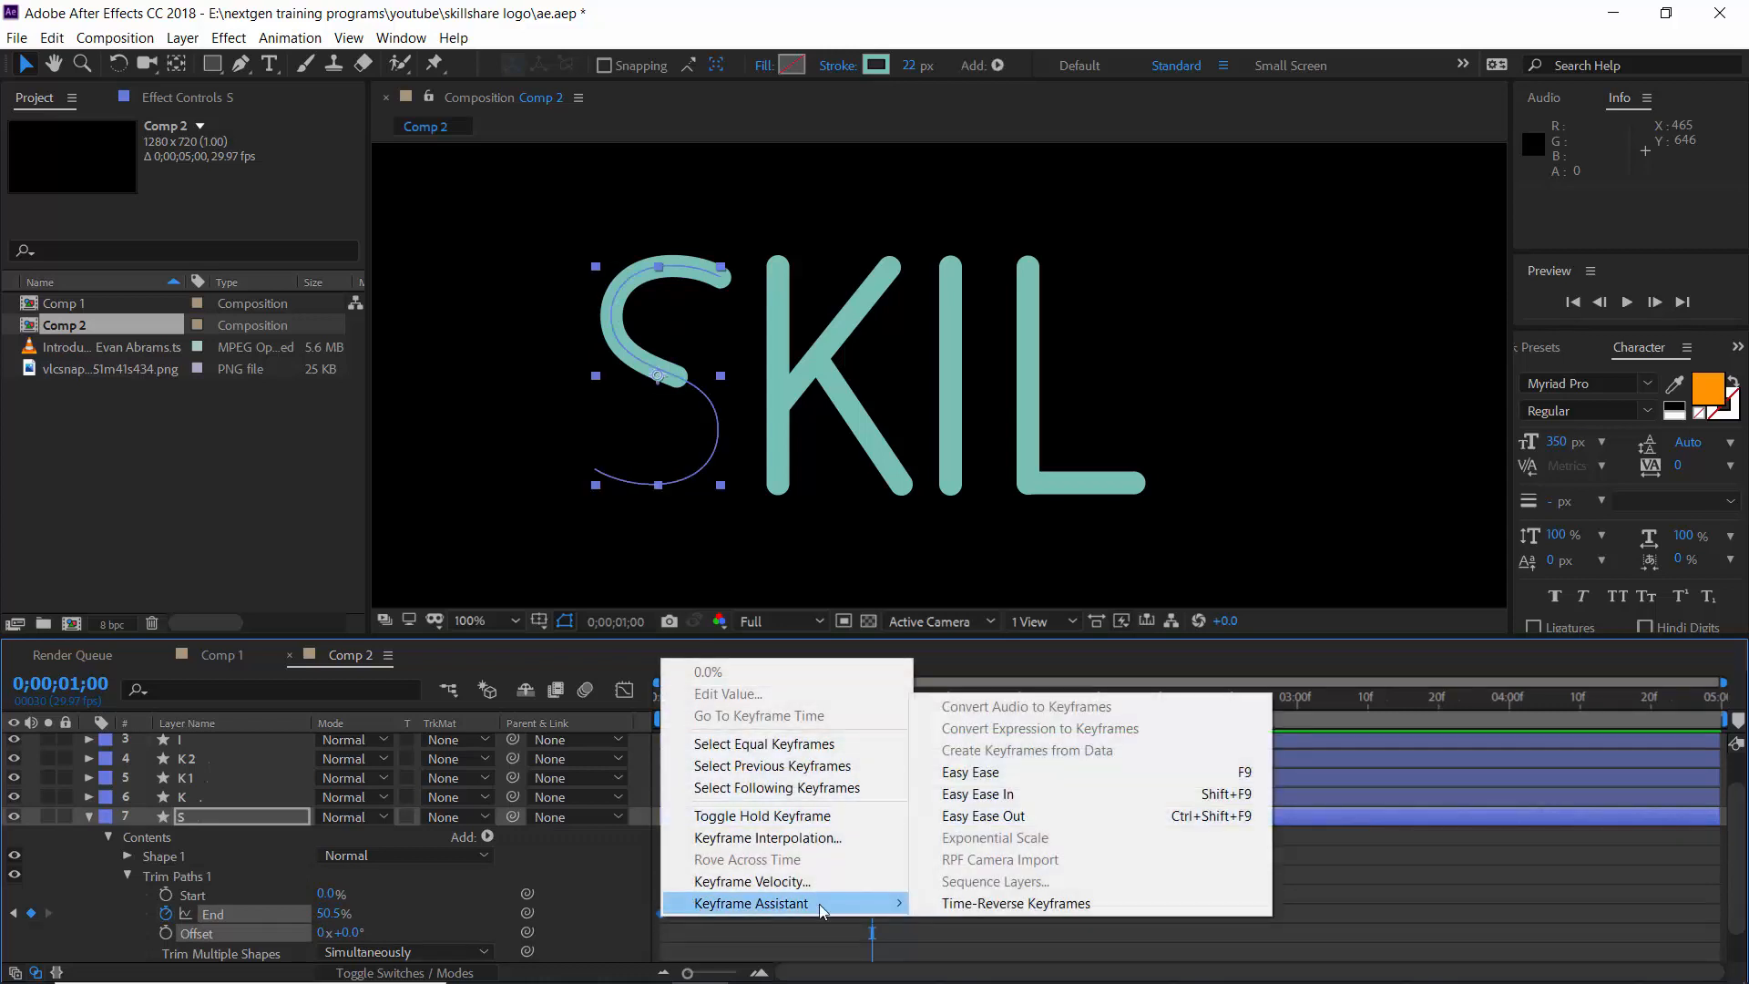
left_click(968, 773)
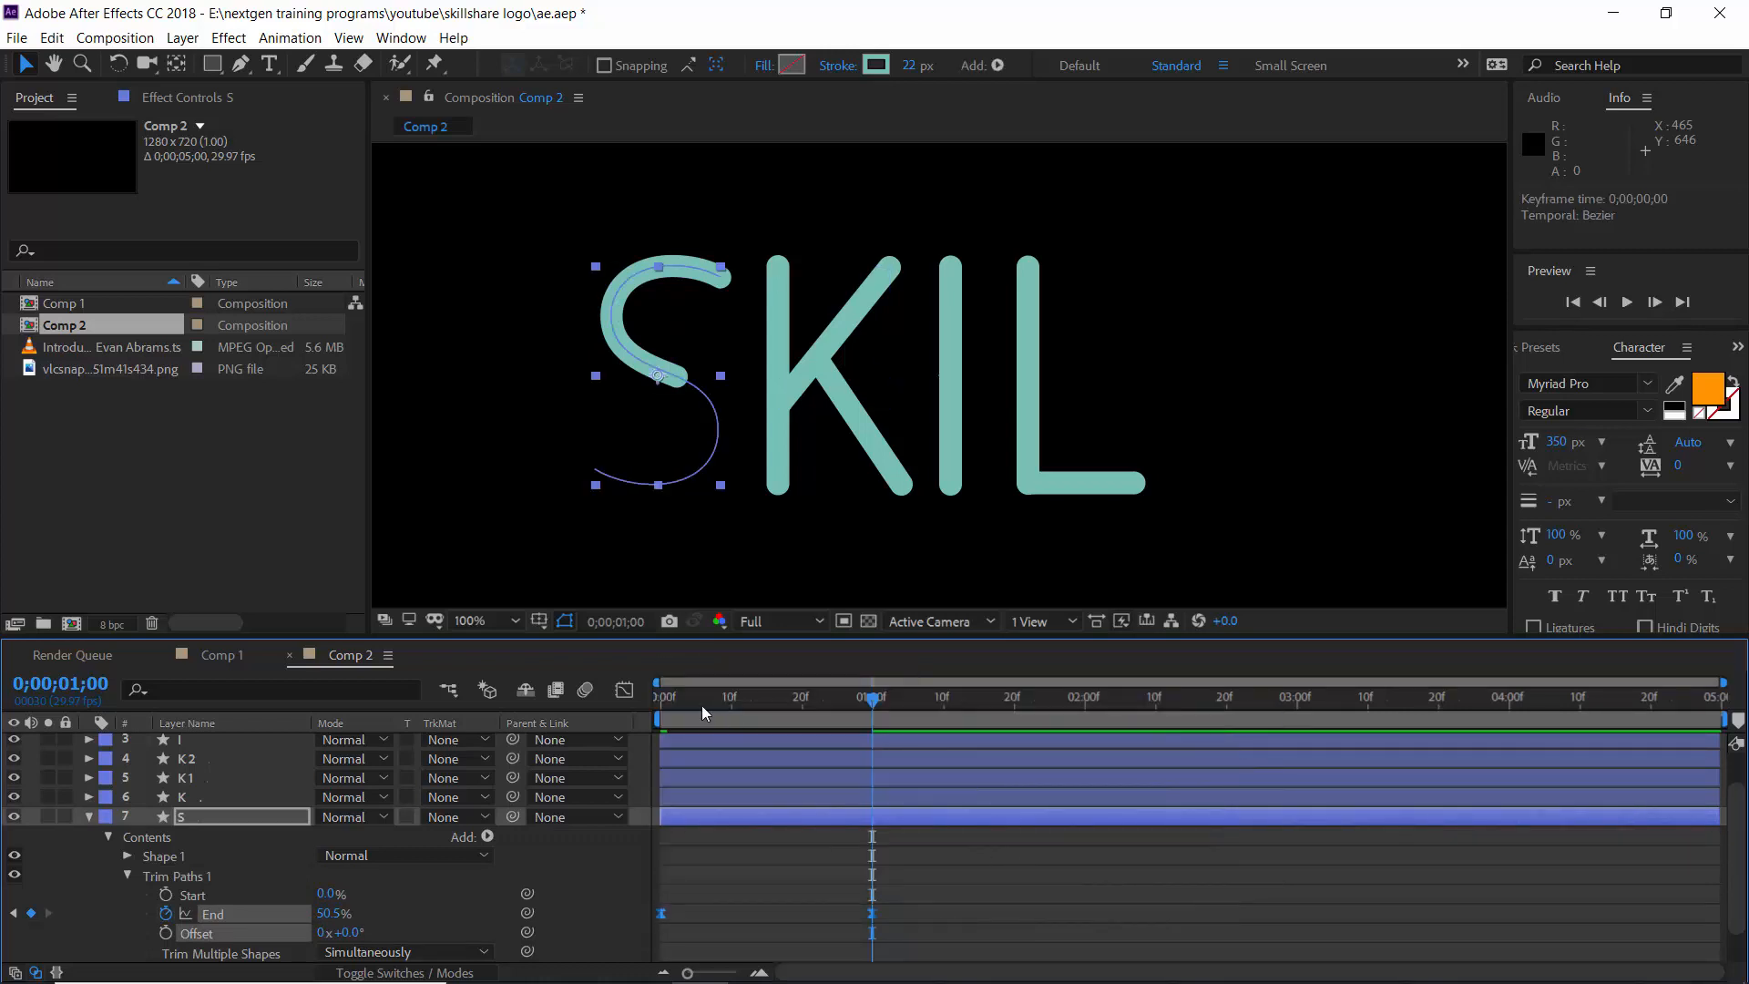
Step: Play the composition from the start to check how the upper half of the S draws on
left_click_drag(702, 705, 609, 718)
left_click(1073, 883)
key("space")
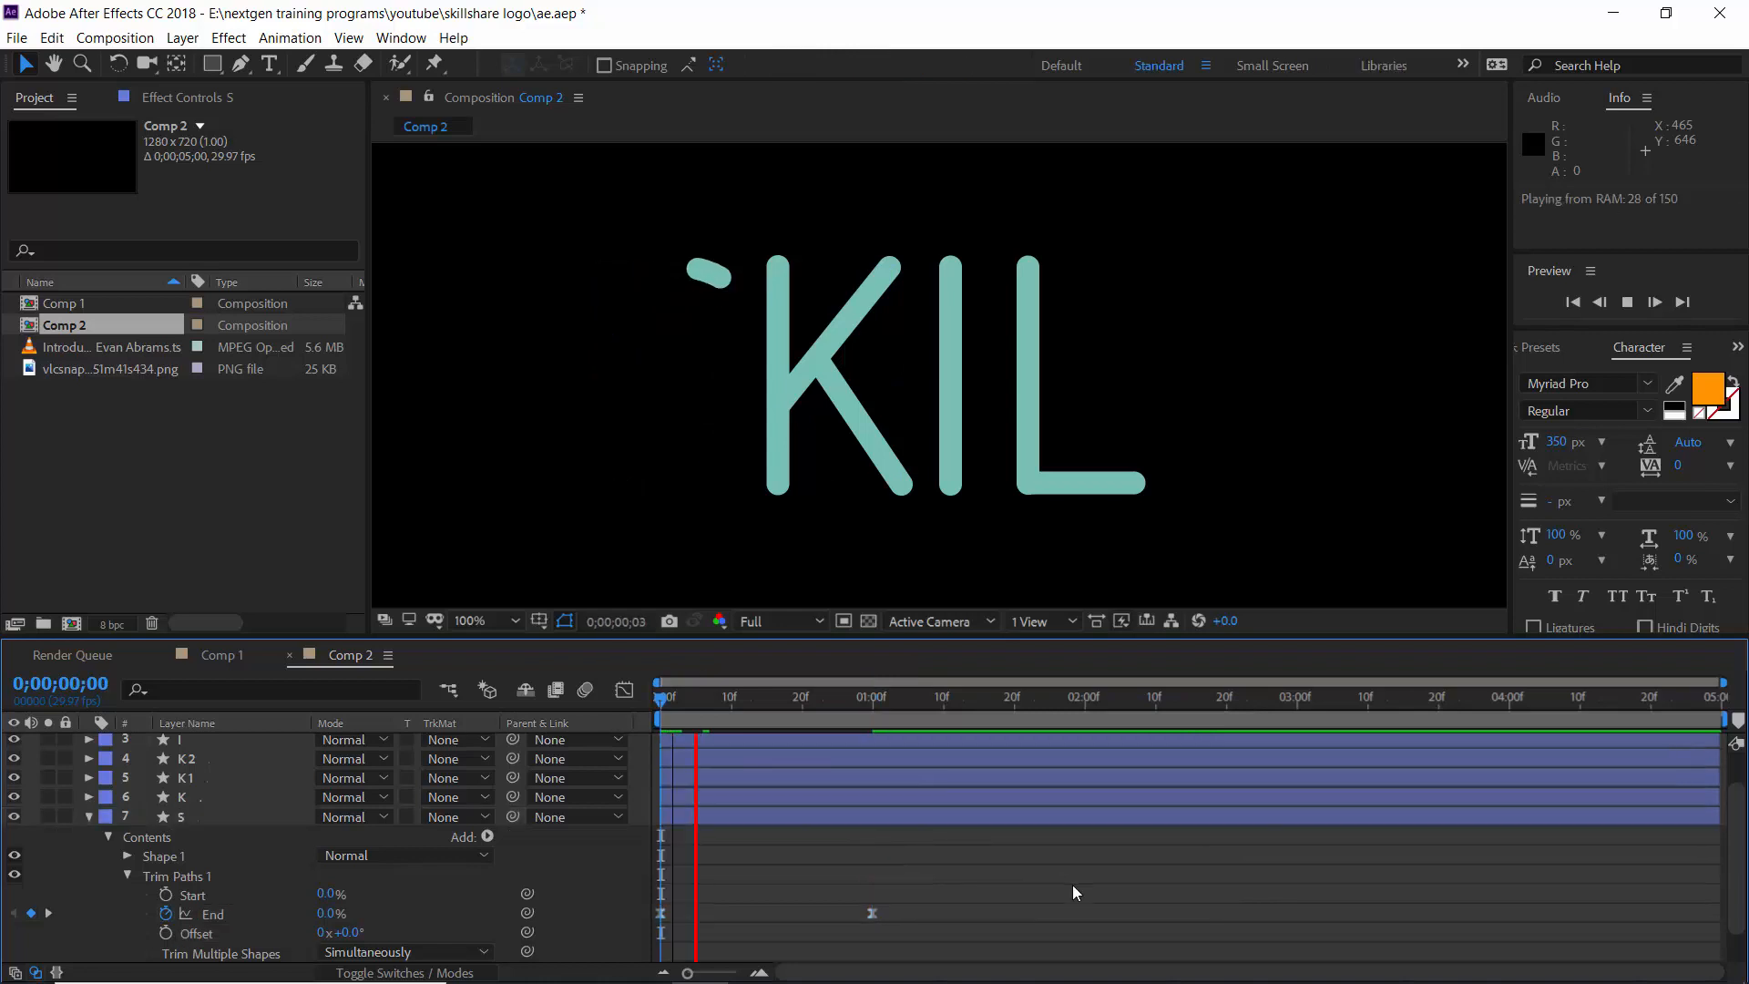
key("space")
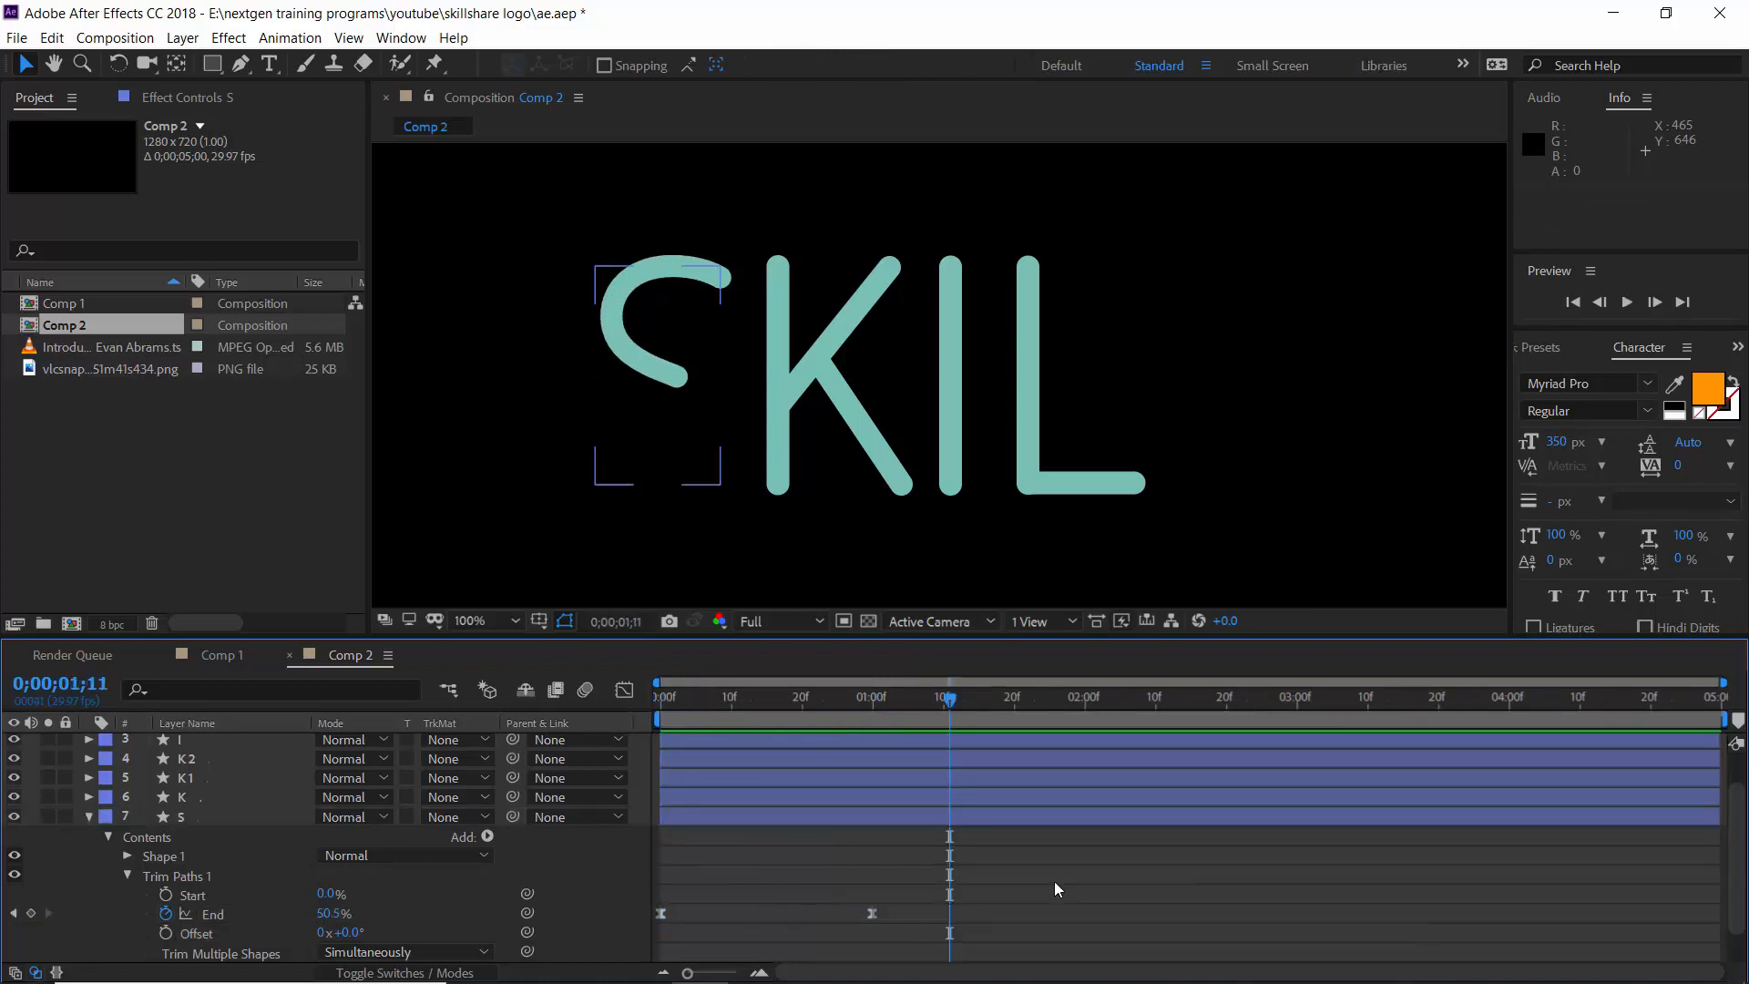
Step: Duplicate the S shape layer and set the copy's label colour to Orange
left_click(98, 820)
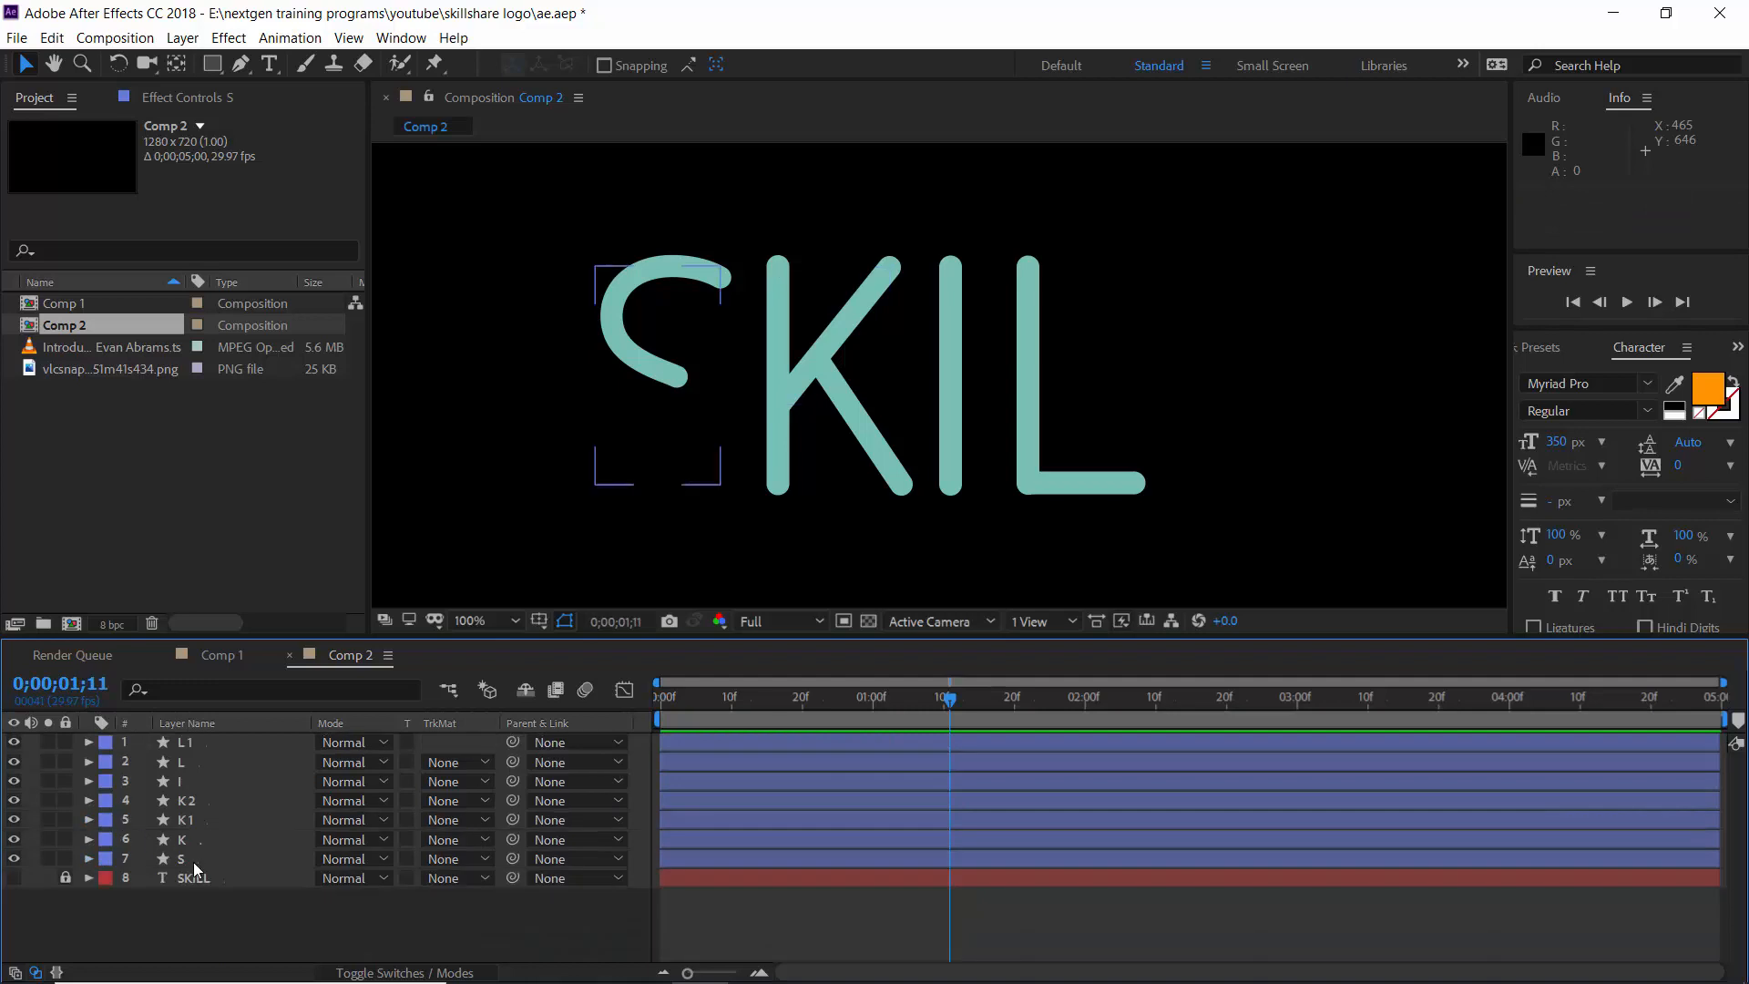
left_click(193, 862)
key("ctrl+d")
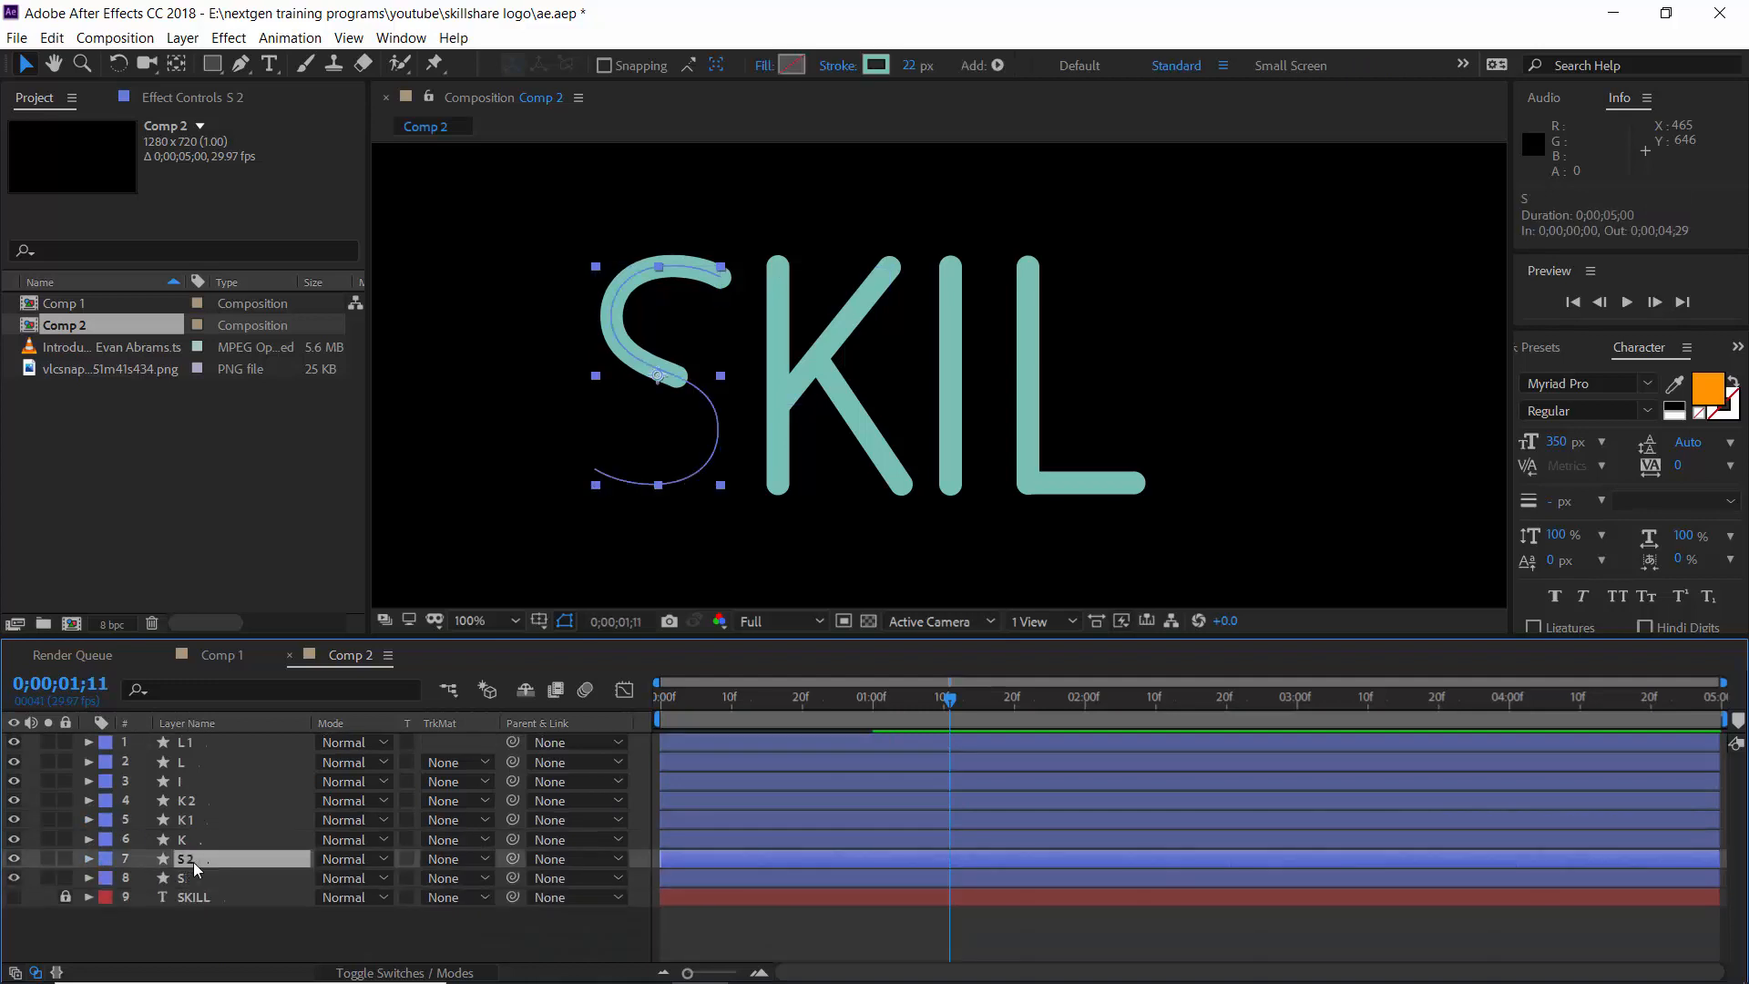
left_click(108, 859)
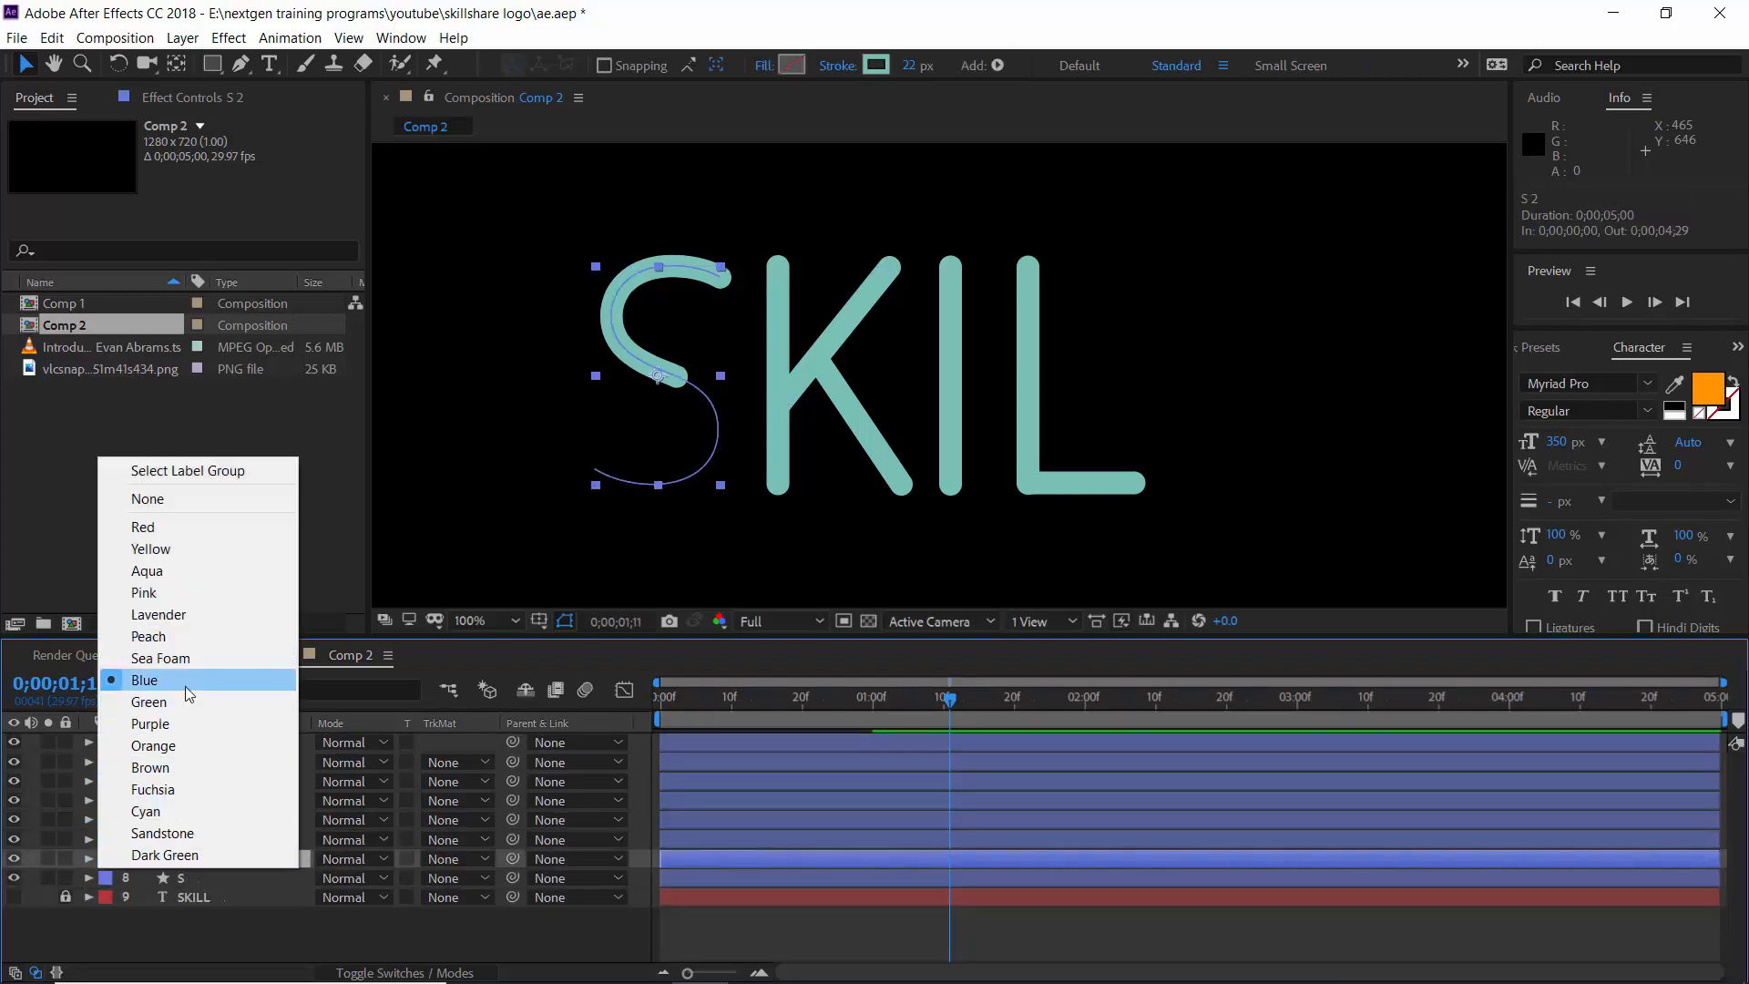
left_click(176, 747)
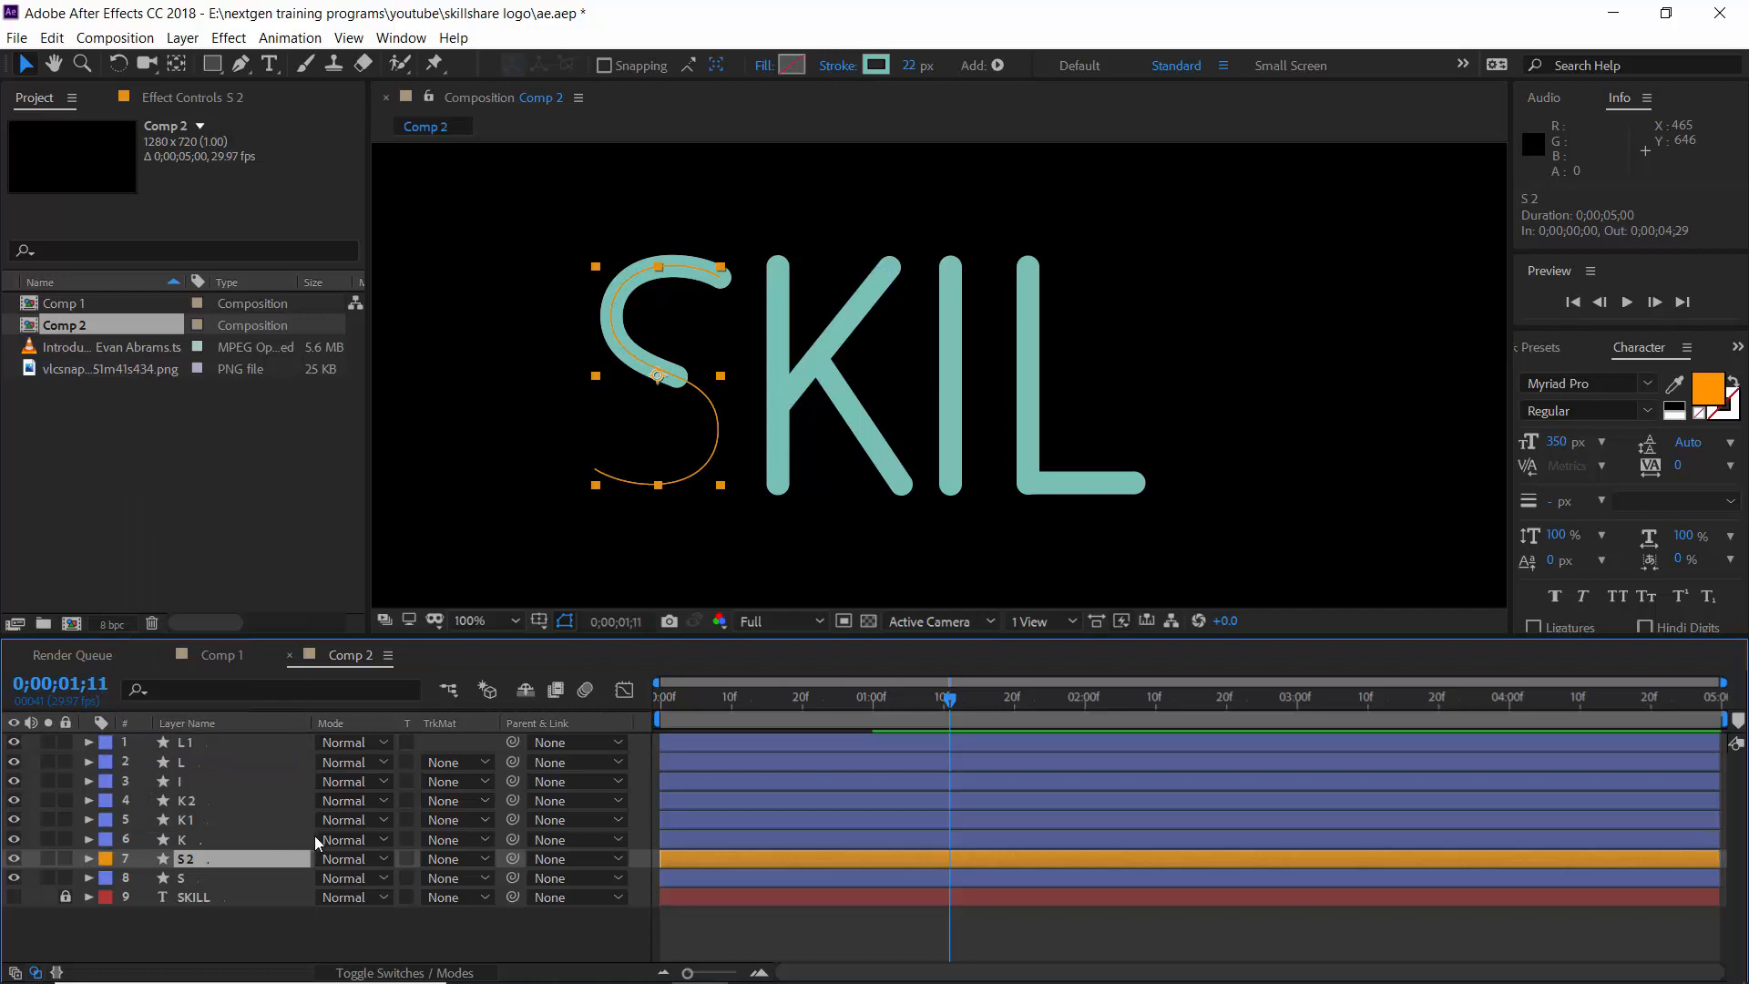
Step: Remove the Trim Paths End keyframes from the duplicated S 2 layer and set End to 100%
left_click(88, 859)
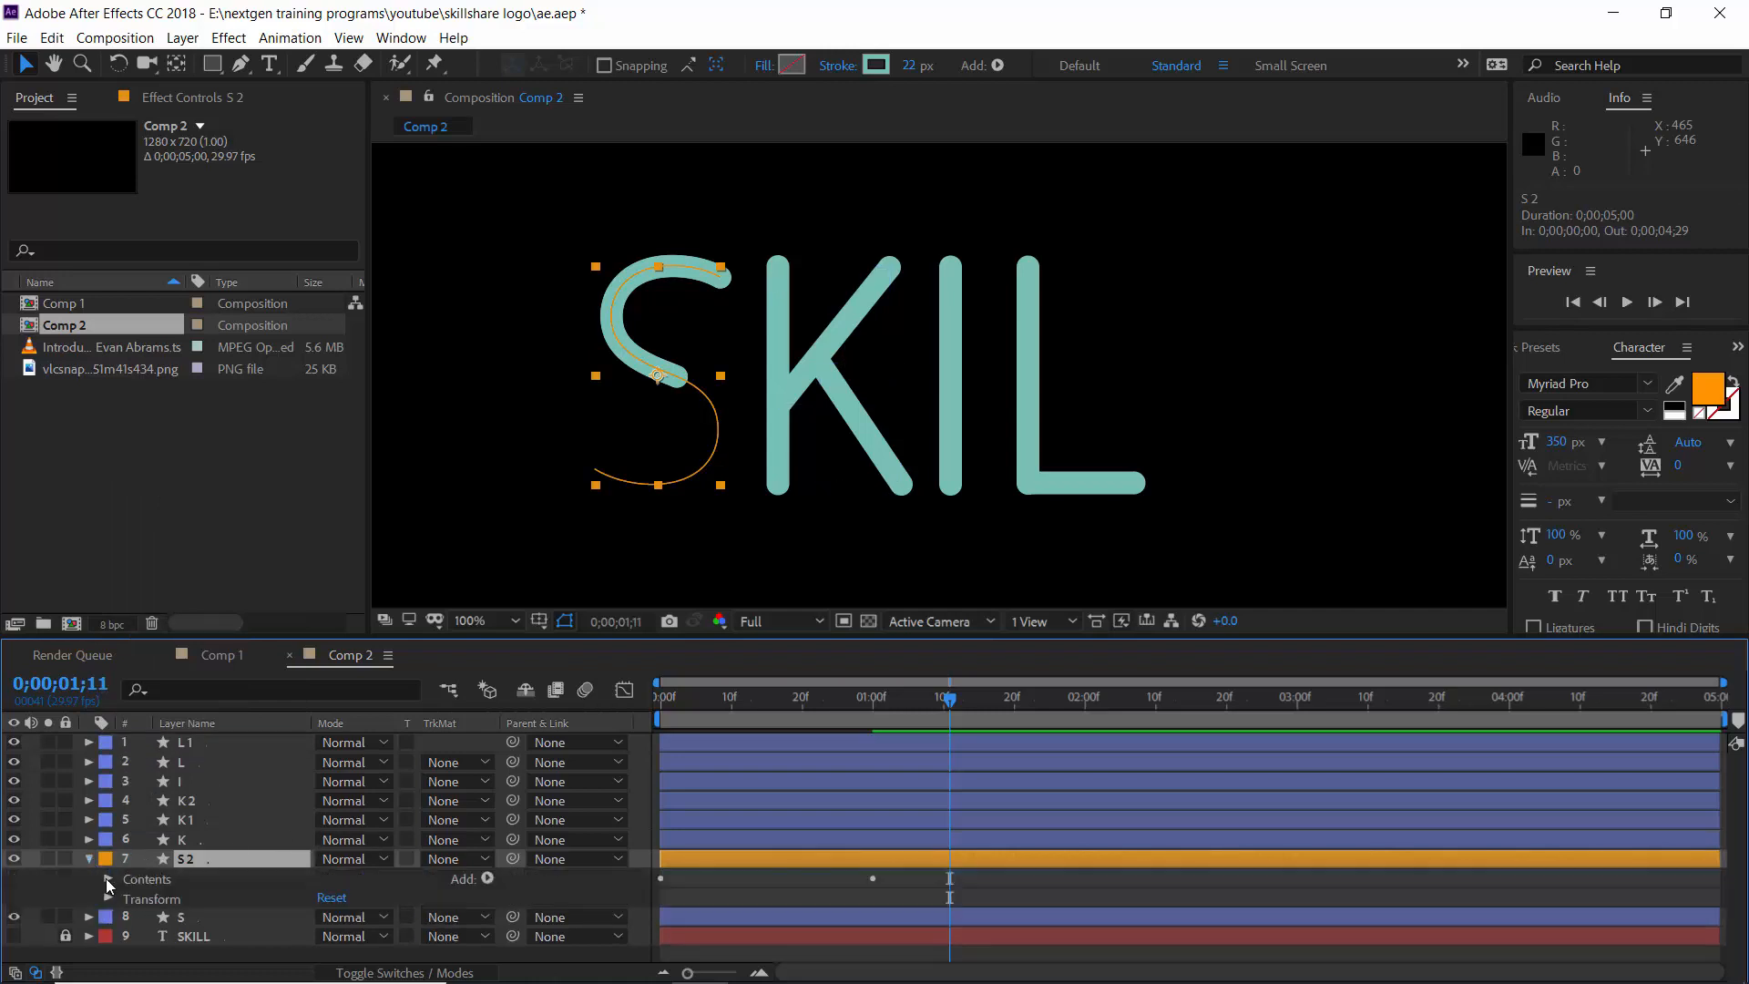
left_click(108, 879)
left_click(128, 917)
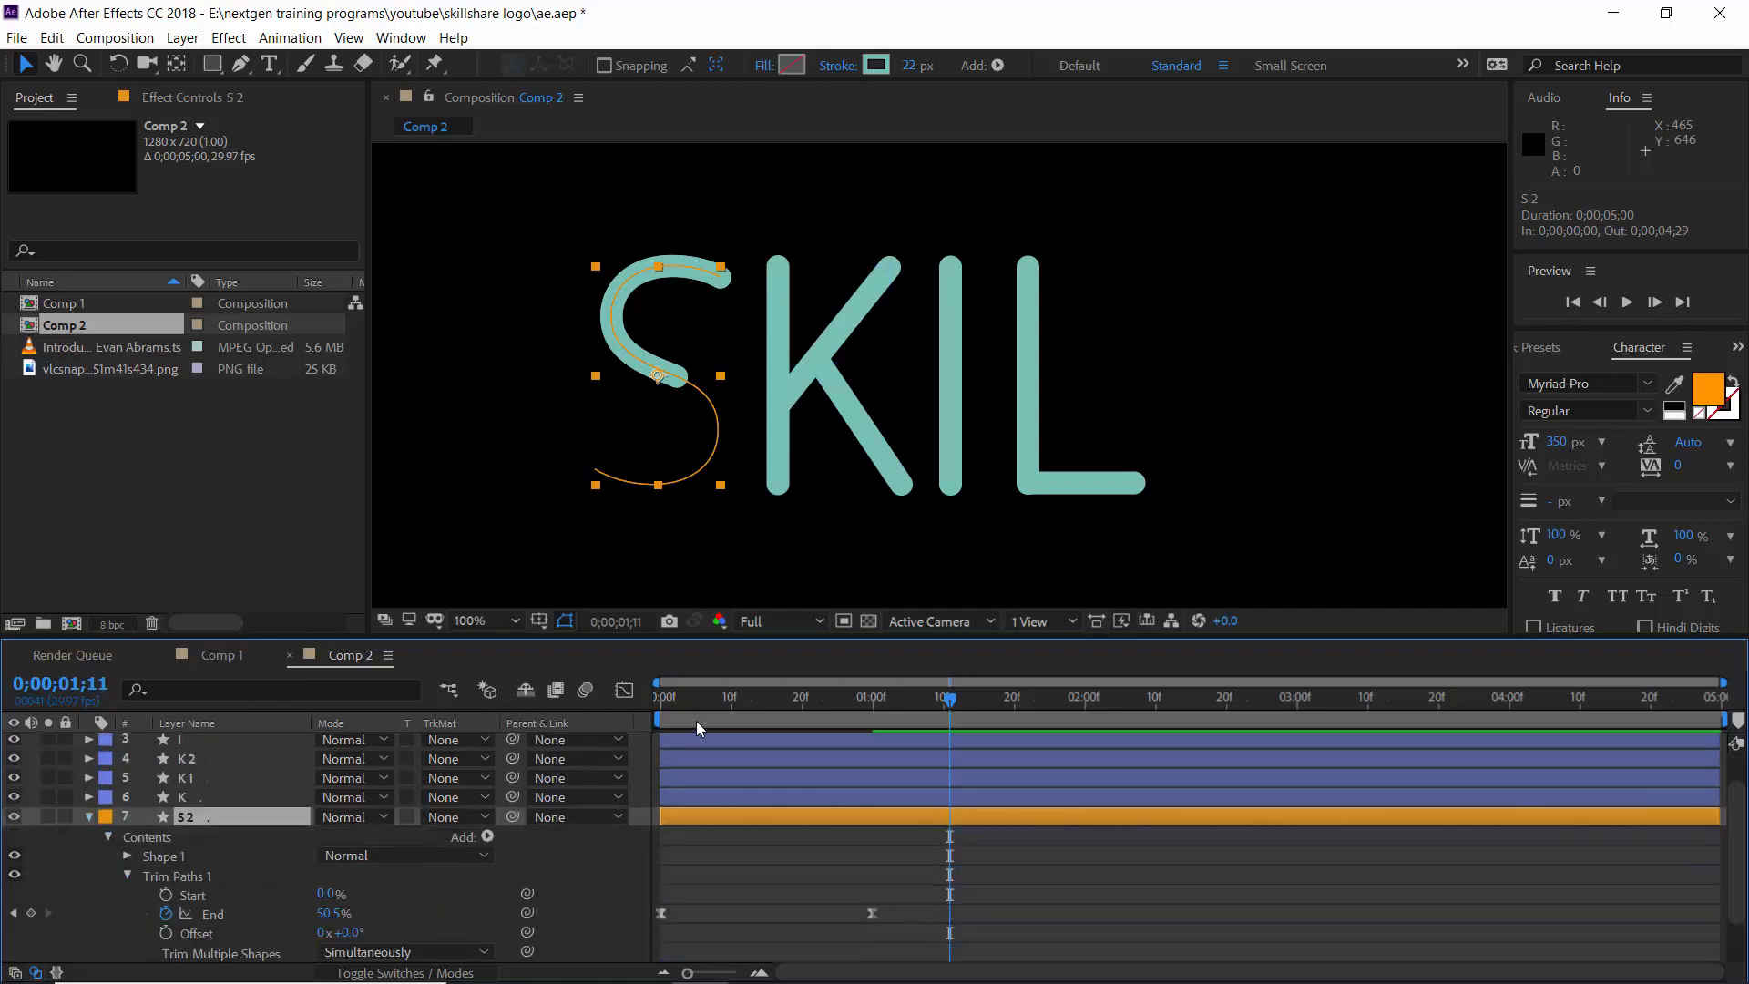
left_click_drag(696, 719, 652, 713)
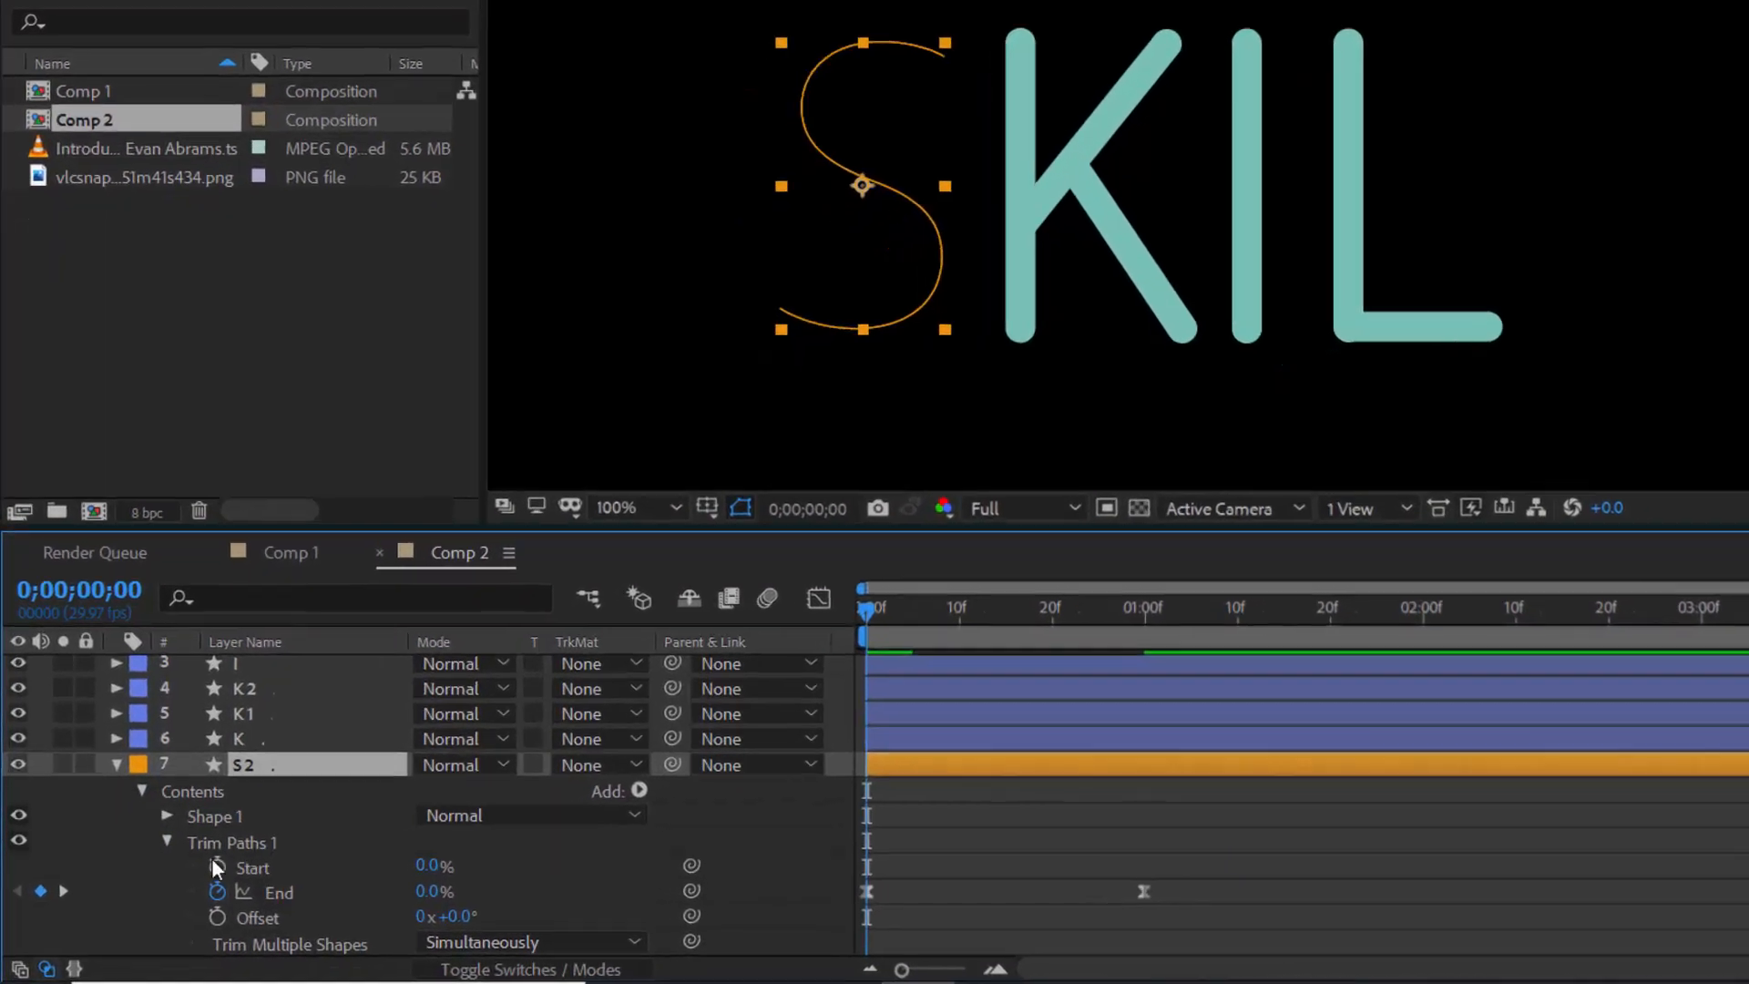
left_click(184, 905)
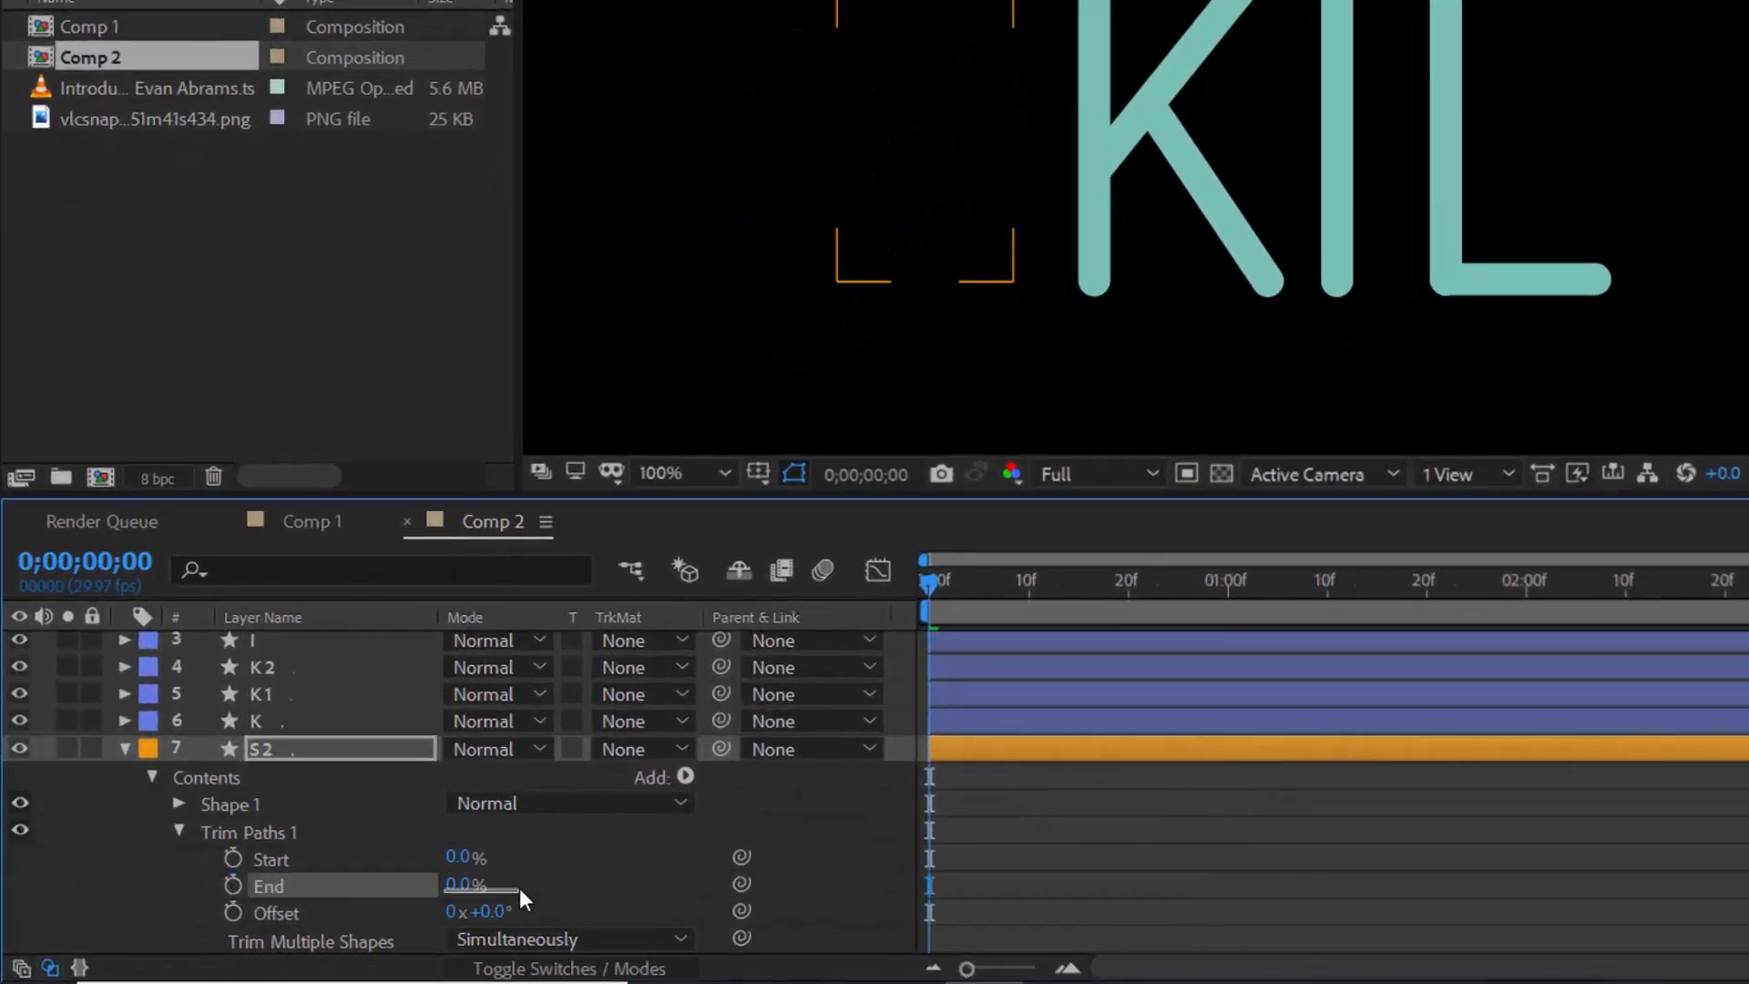
left_click_drag(448, 897, 684, 884)
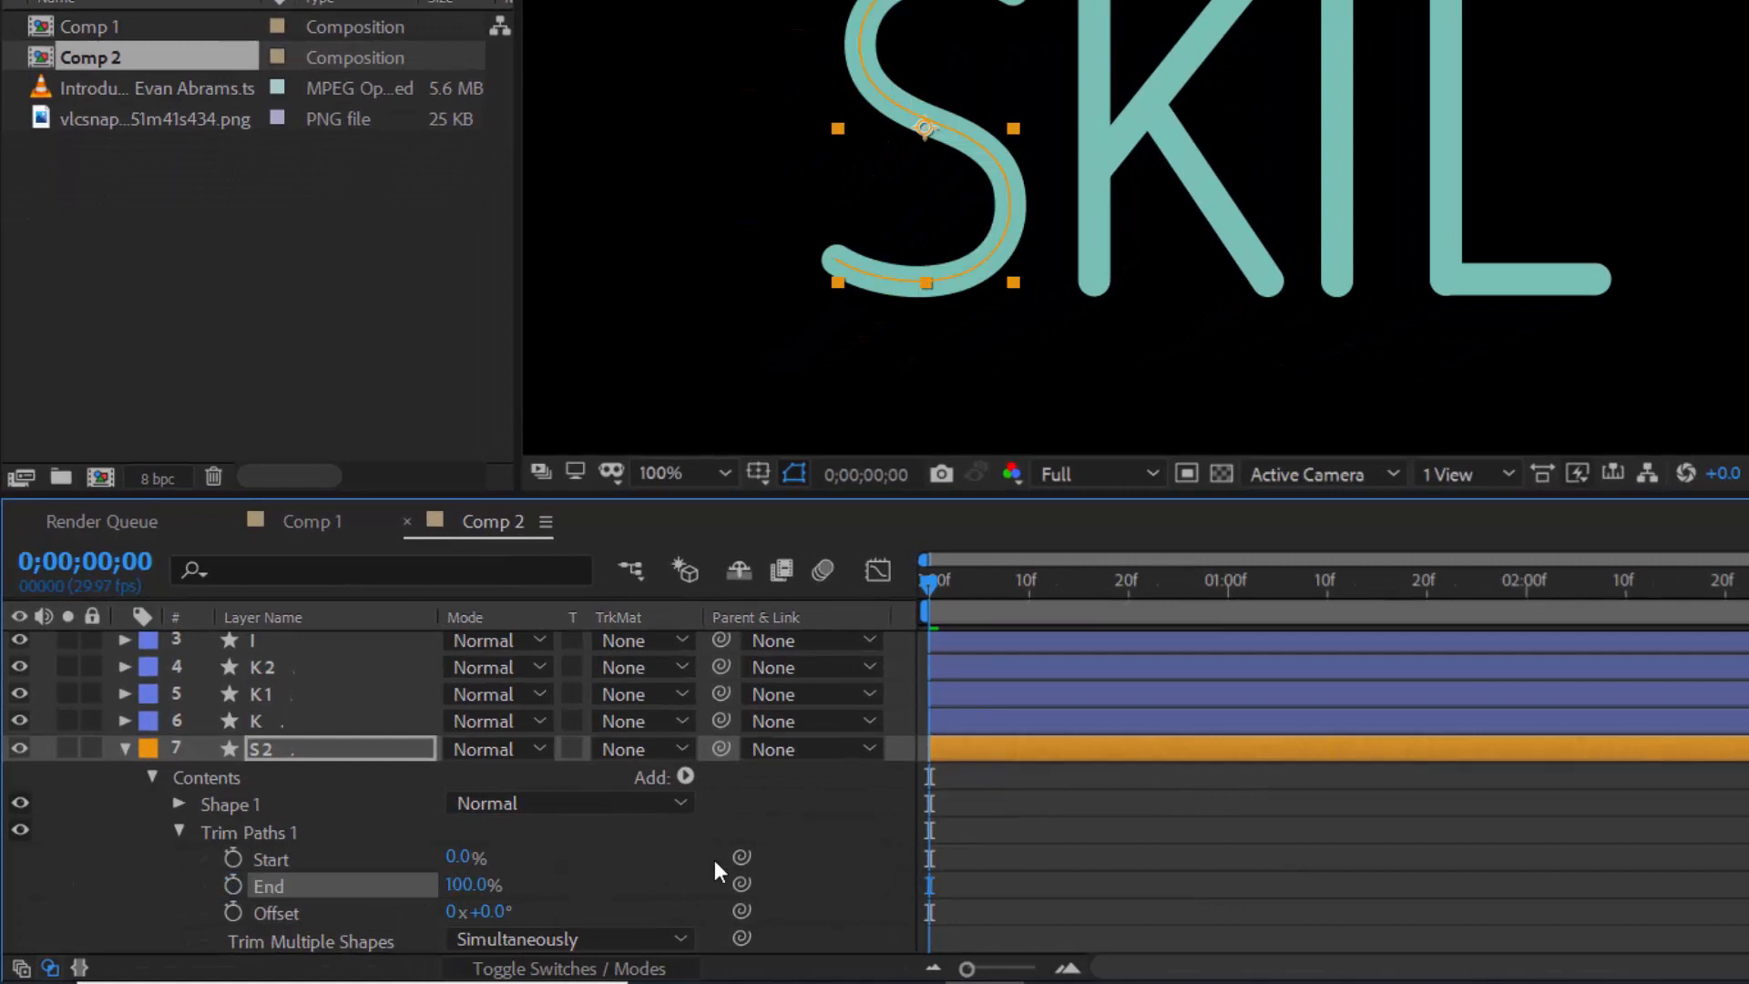
Step: Keyframe the S 2 layer's Trim Paths Start at 100% at 0;00;00;00 and 50.5% at 0;00;01;00
left_click(235, 858)
left_click_drag(460, 856, 638, 863)
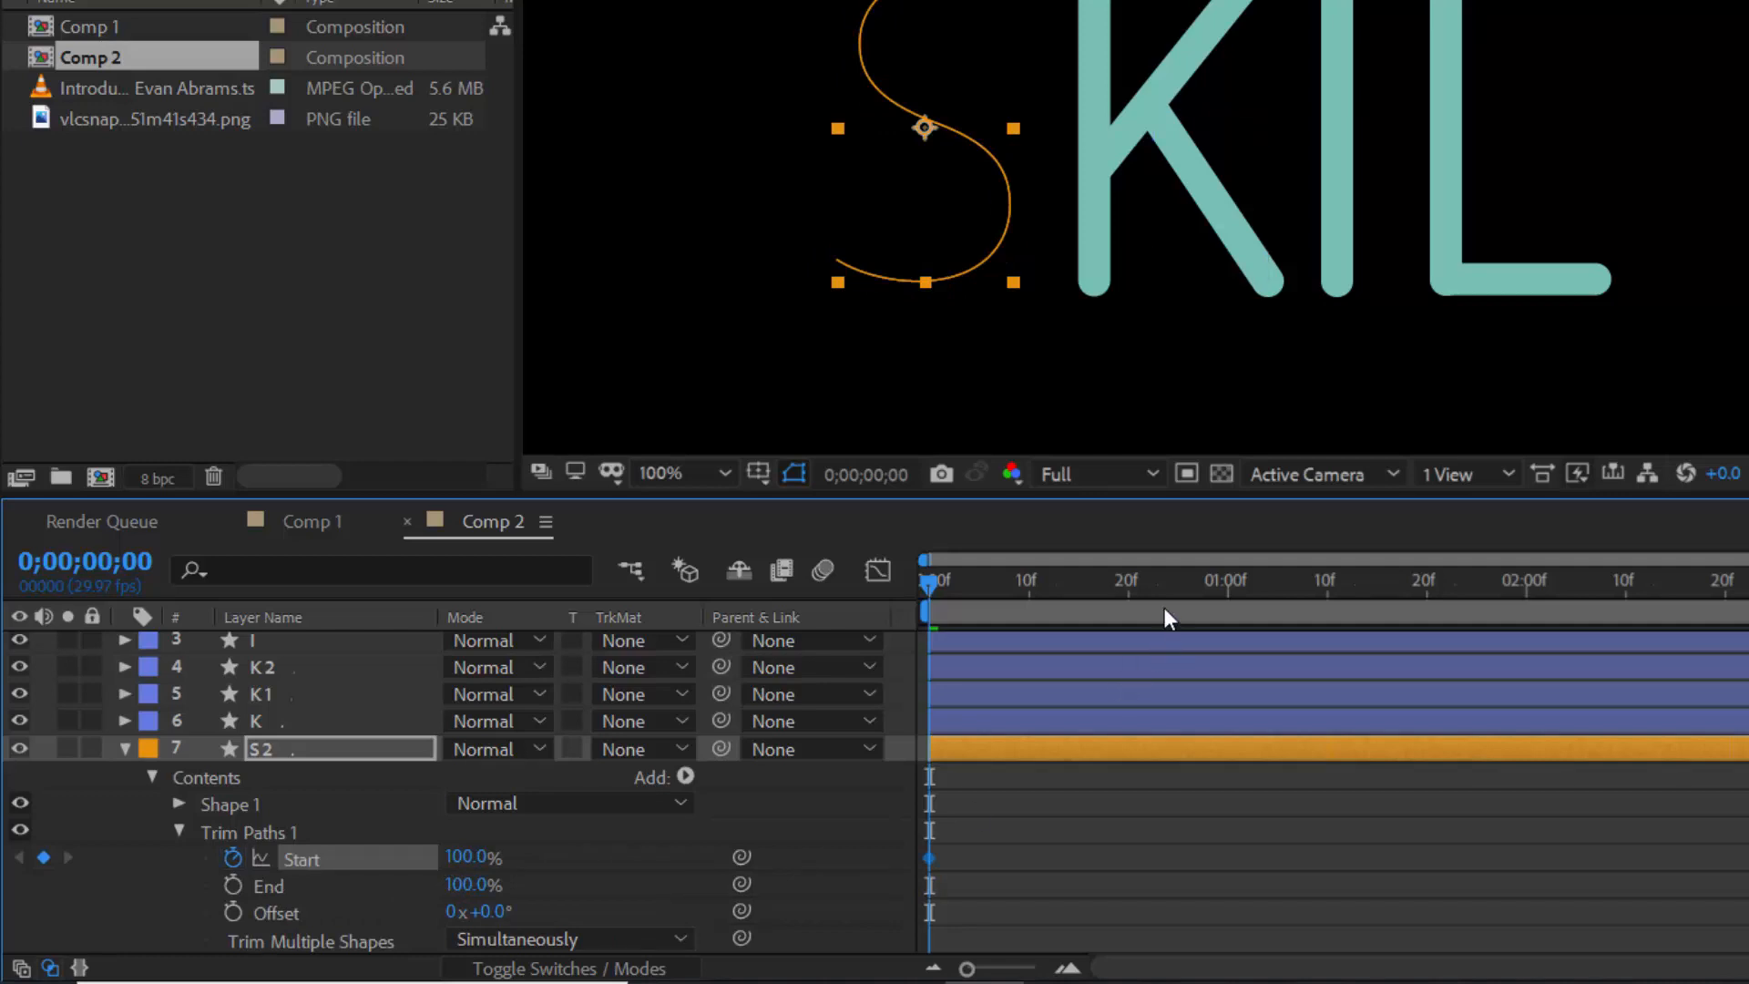
left_click(1229, 598)
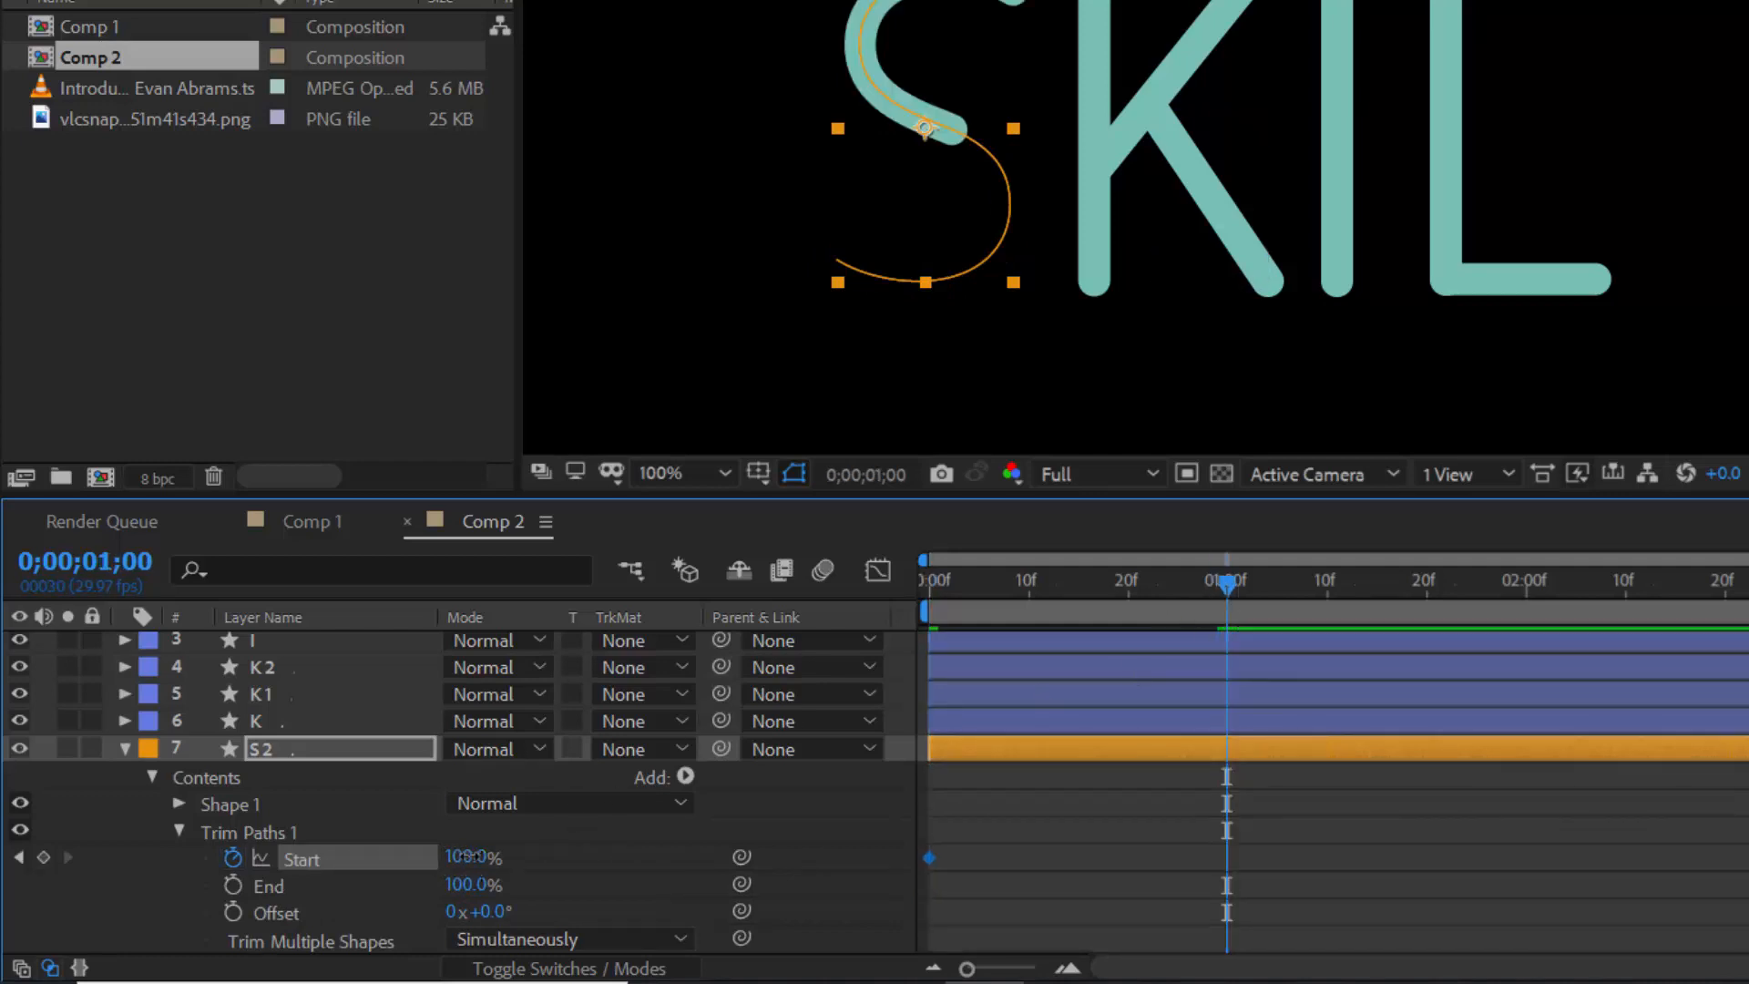
left_click(469, 856)
type("50.5")
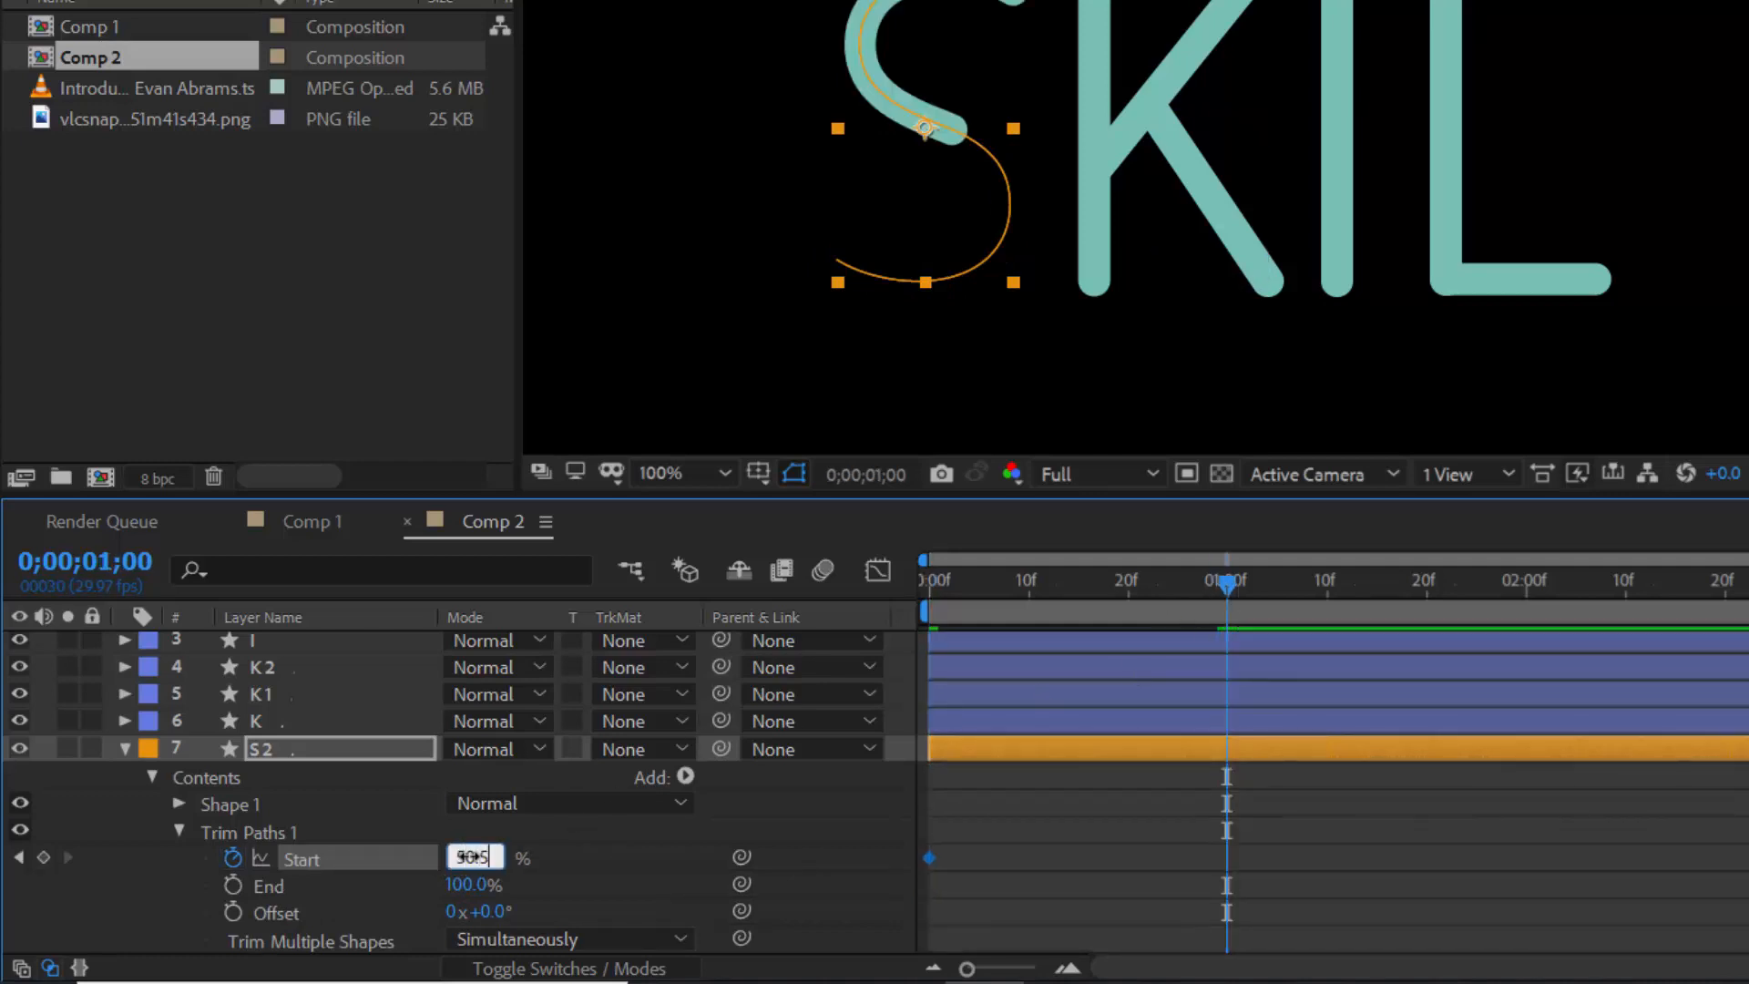
key("Return")
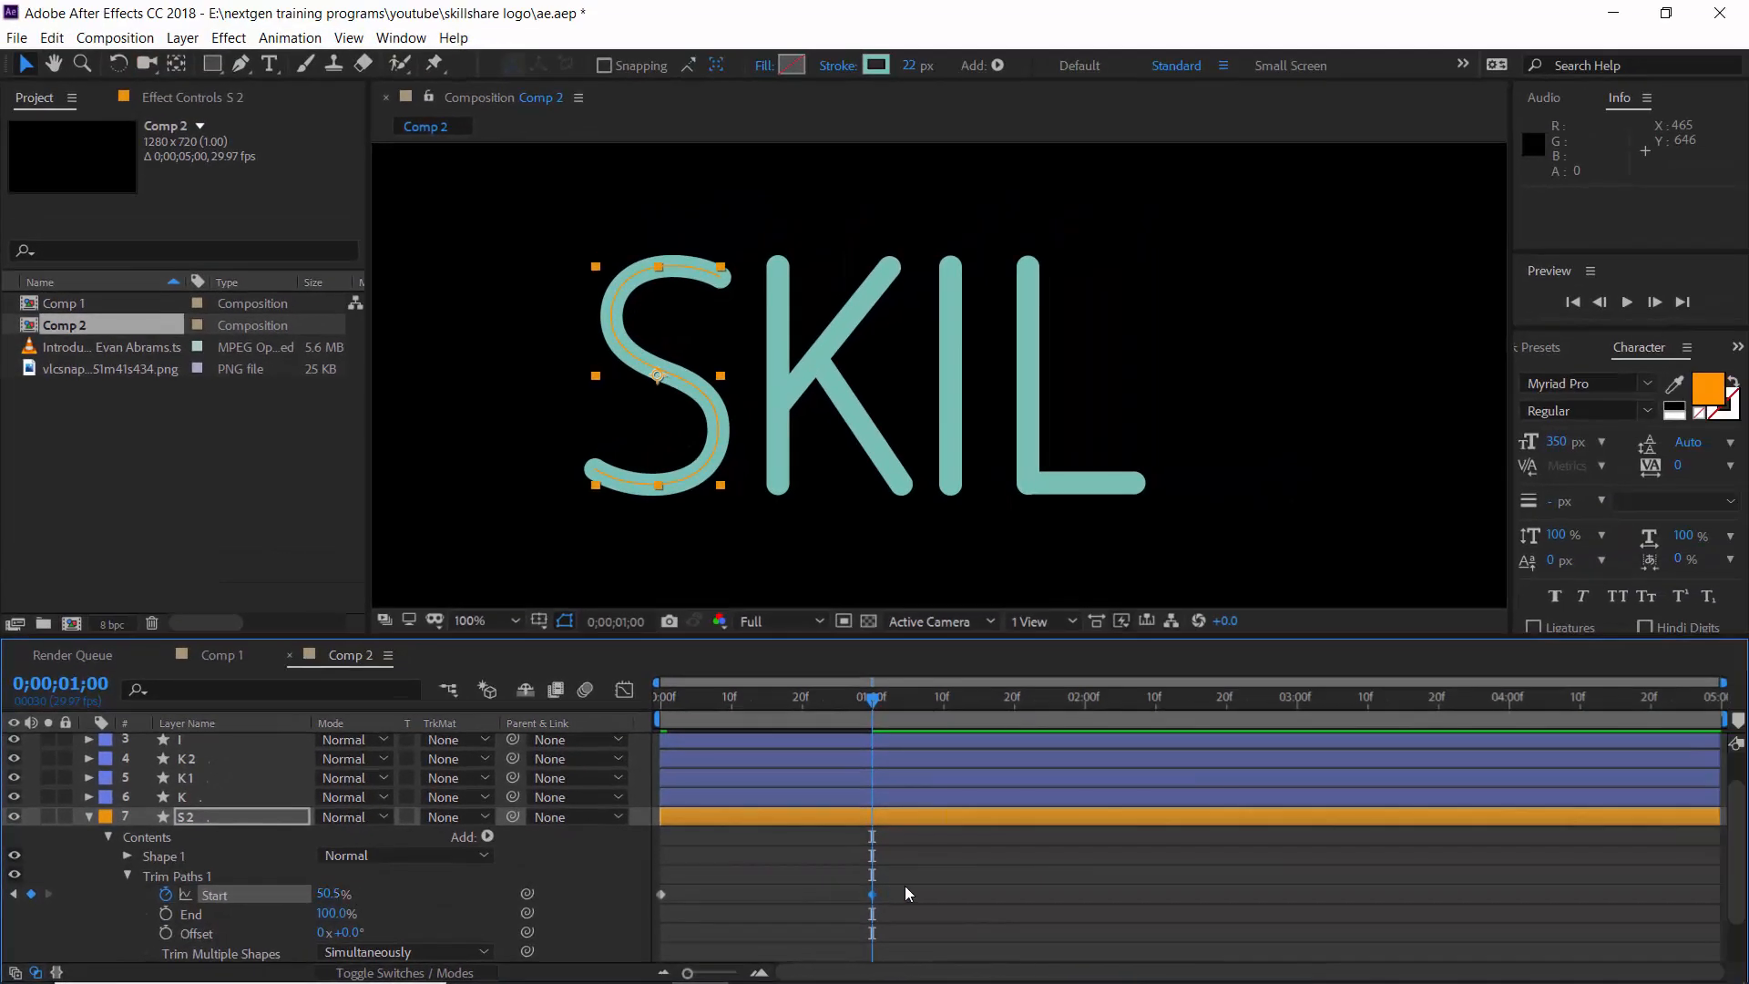
Step: Apply Easy Ease to both Trim Paths Start keyframes on the S 2 layer
right_click(661, 895)
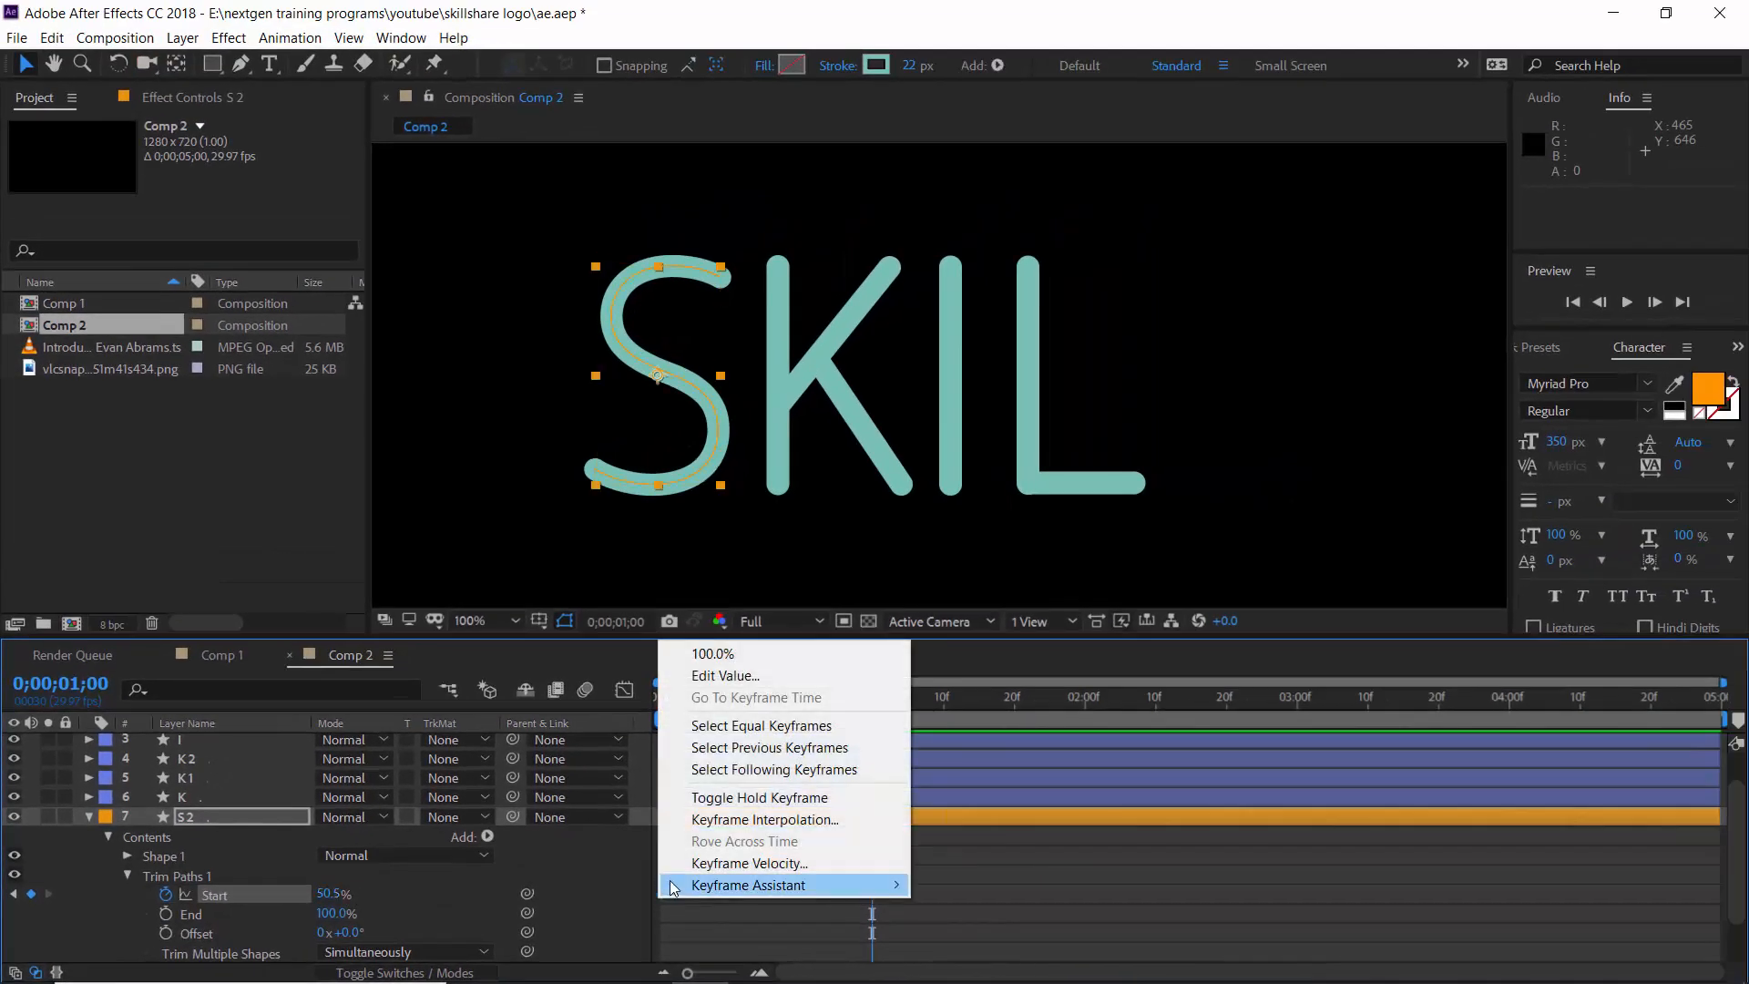
mouse_move(672, 888)
left_click(965, 757)
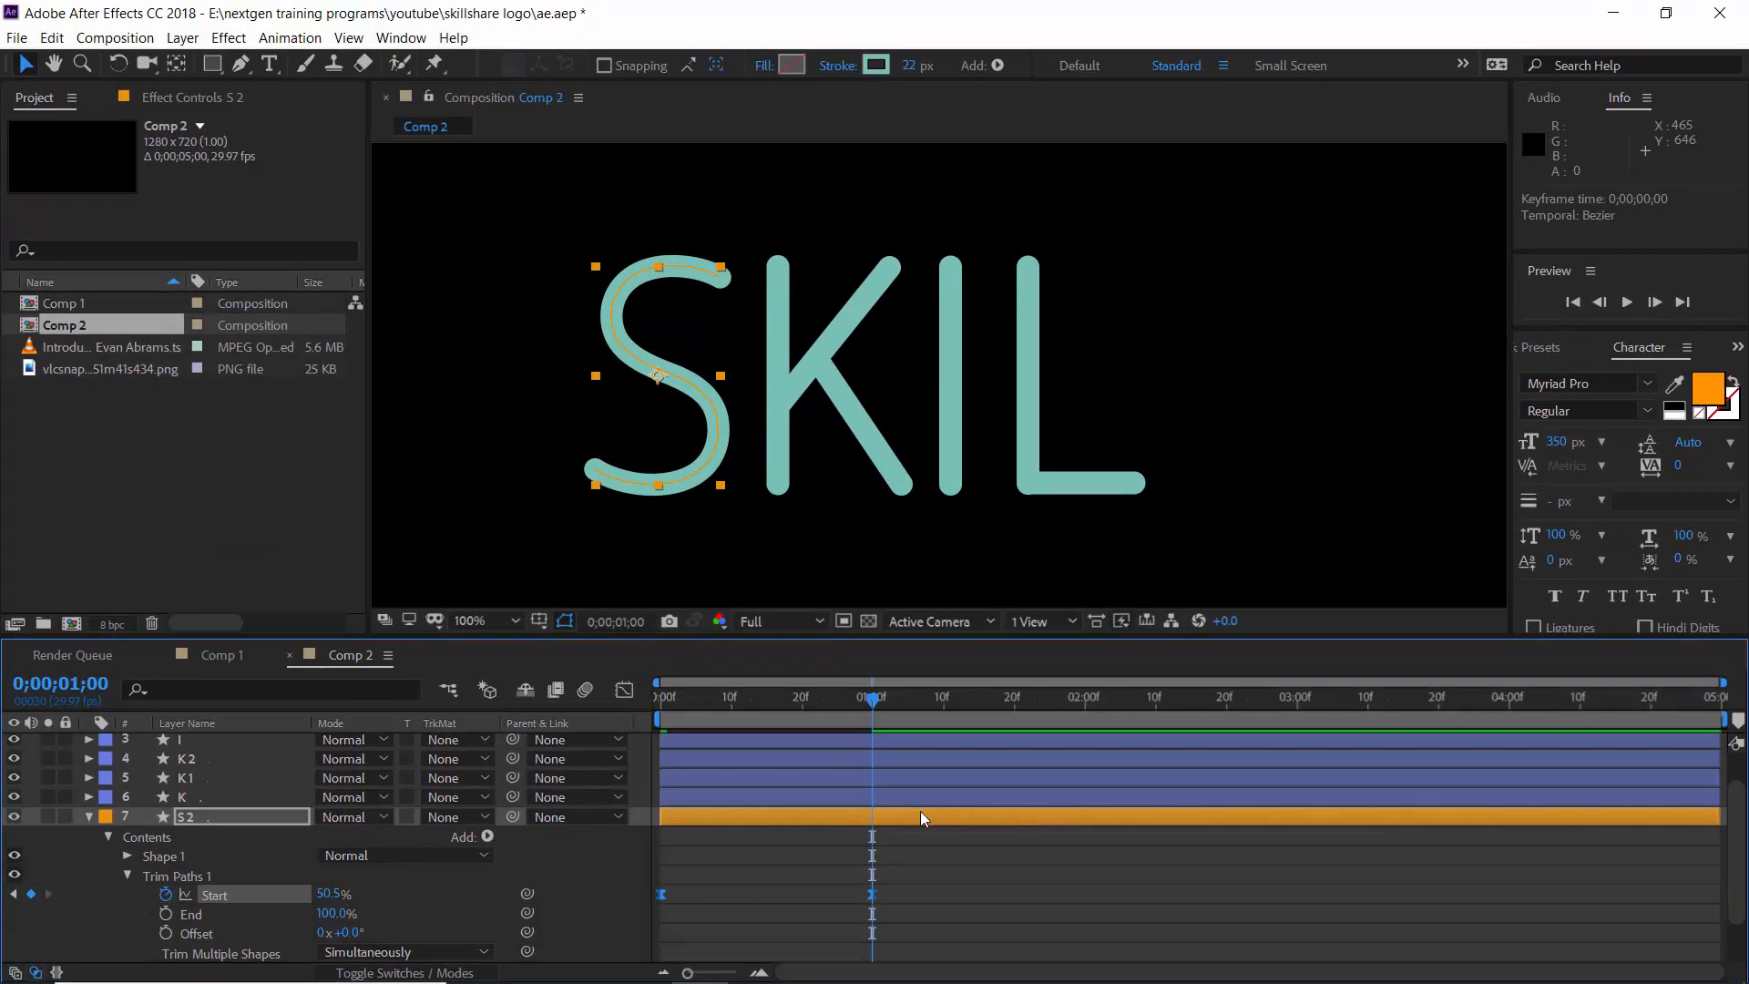
Step: Change the S 2 layer's stroke colour to orange E99007
left_click(887, 68)
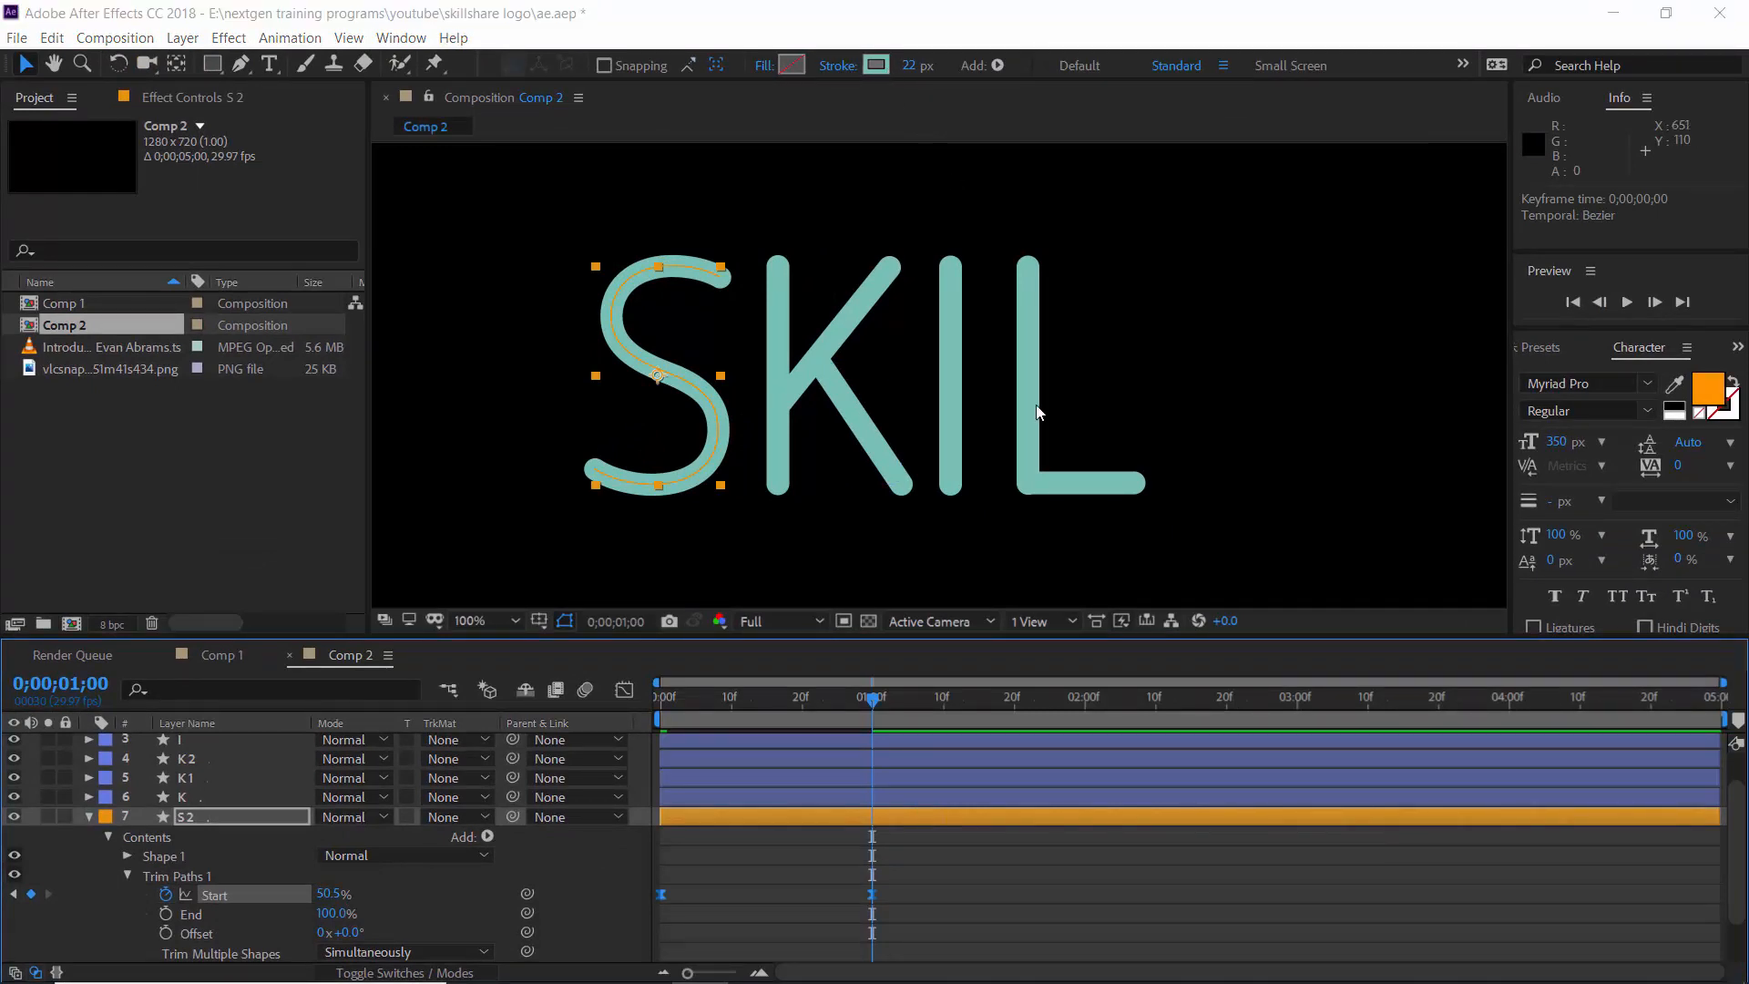
left_click(1395, 523)
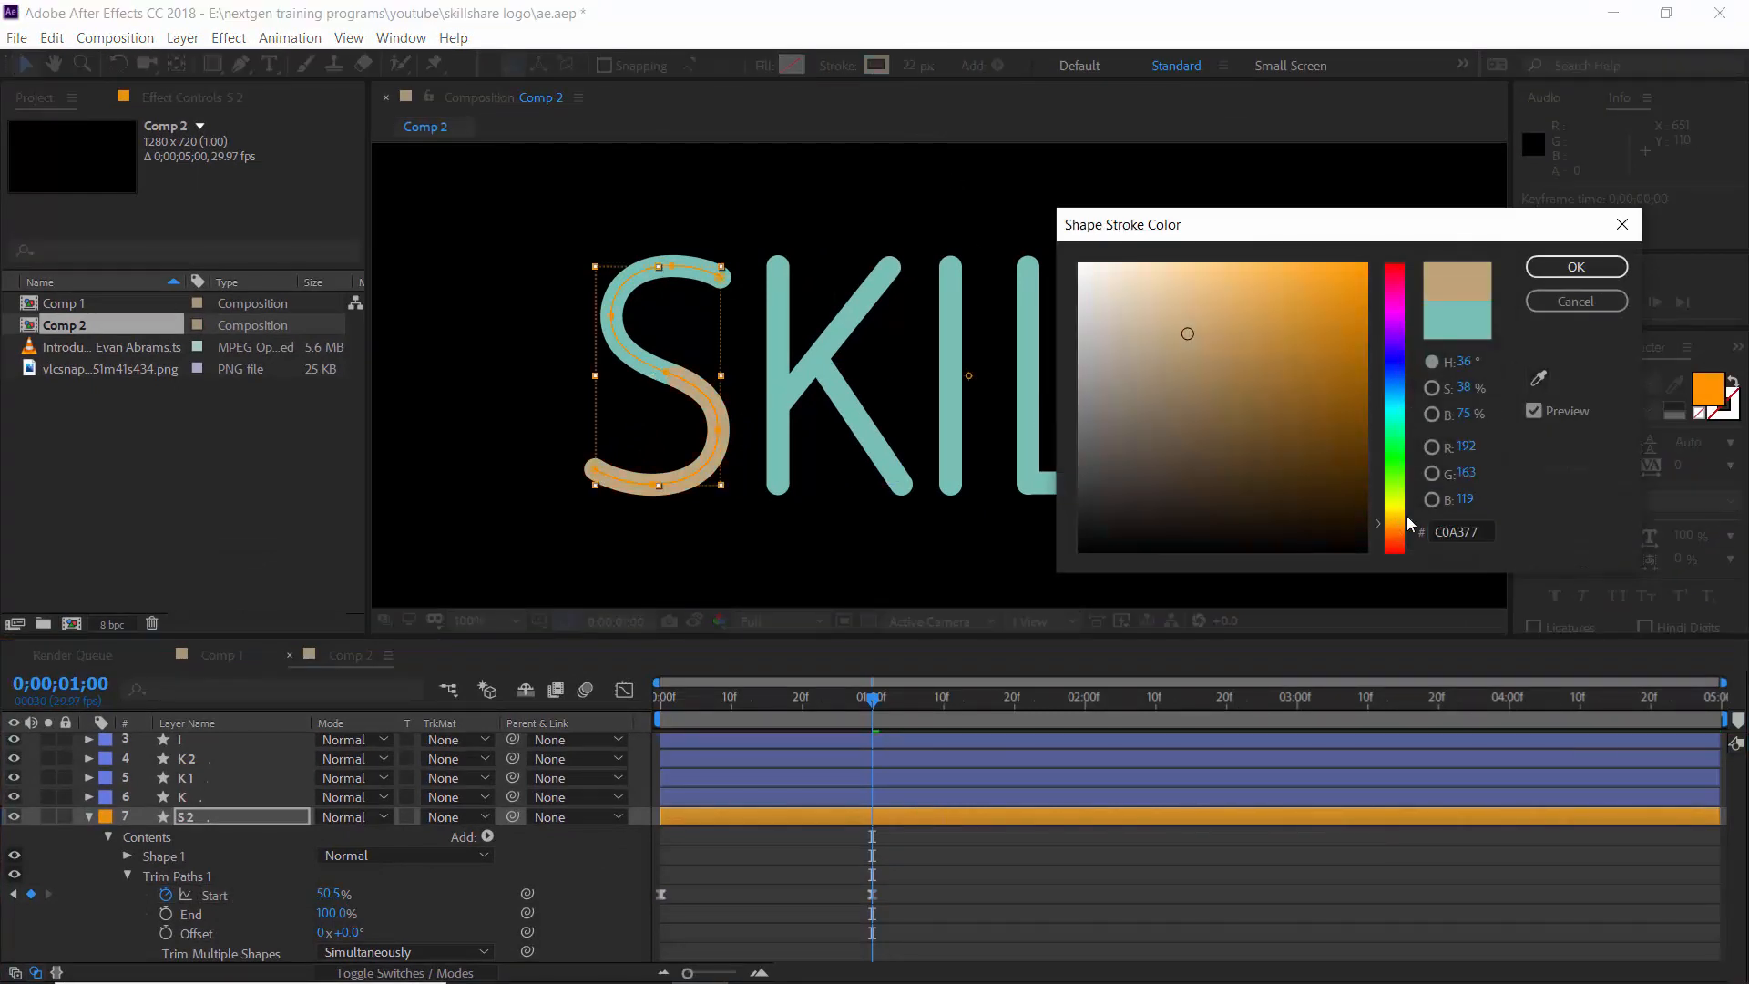
left_click_drag(1316, 304, 1357, 281)
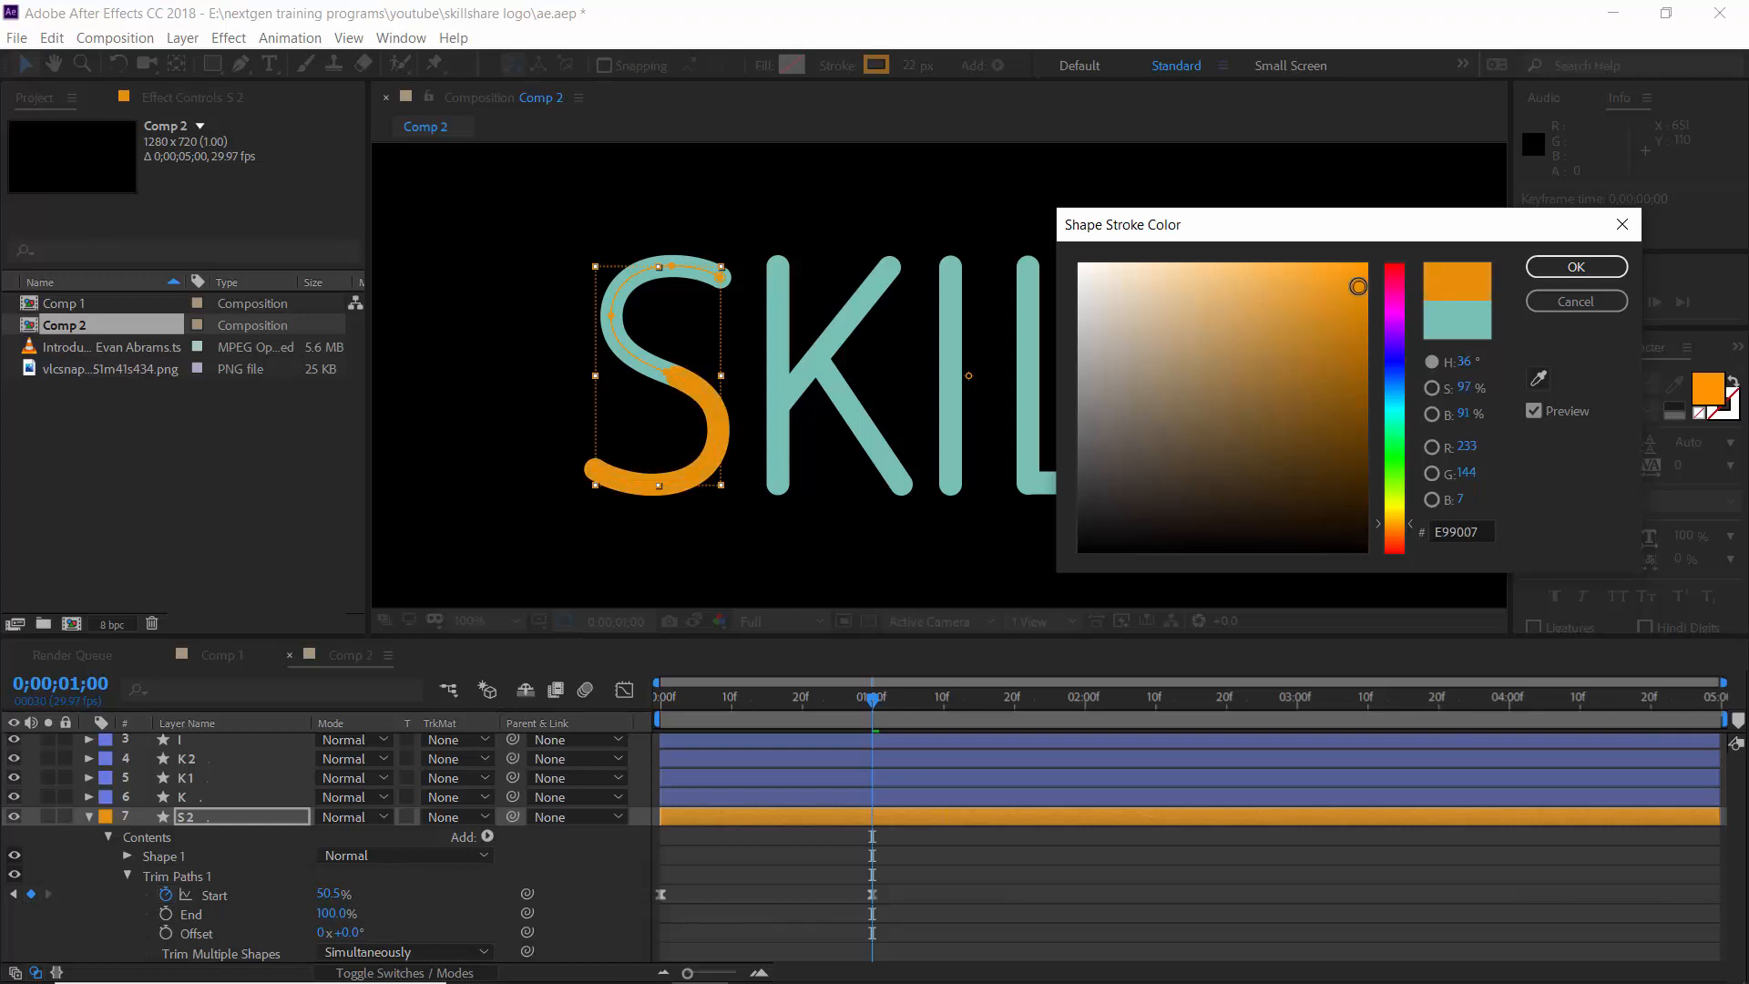
left_click(1576, 266)
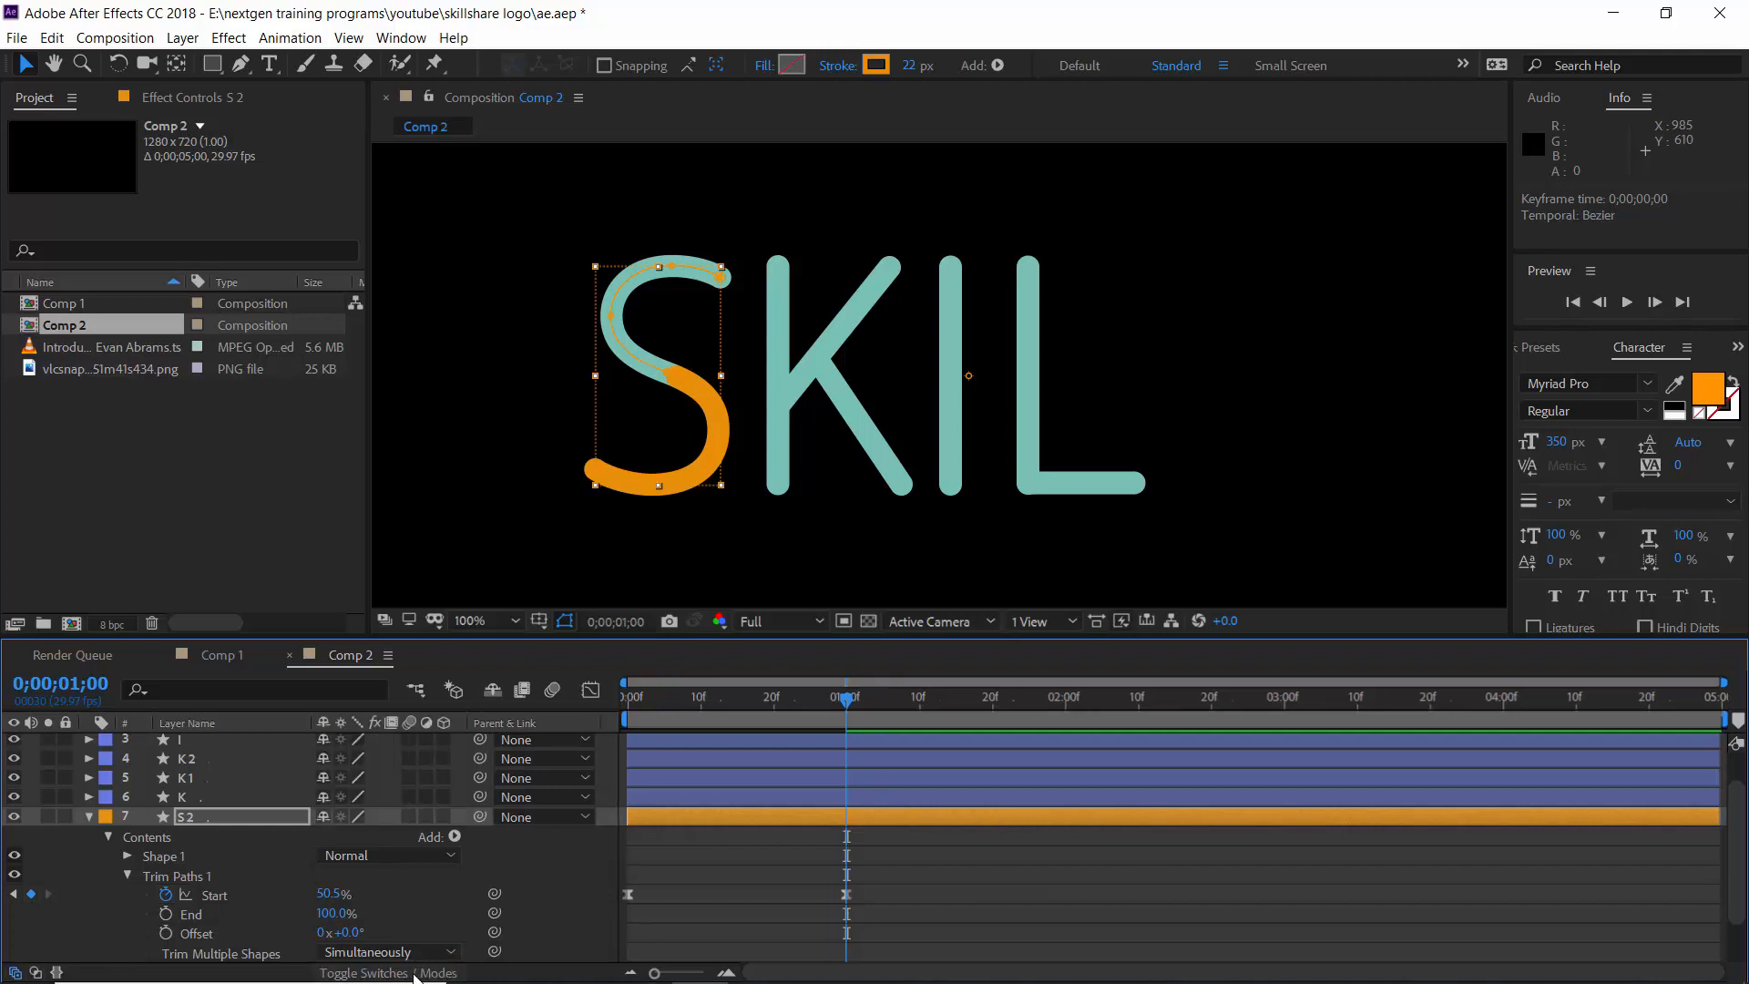
Step: Set the S 2 layer's blending mode to Multiply and preview the two-colour S animation from the start
left_click(383, 817)
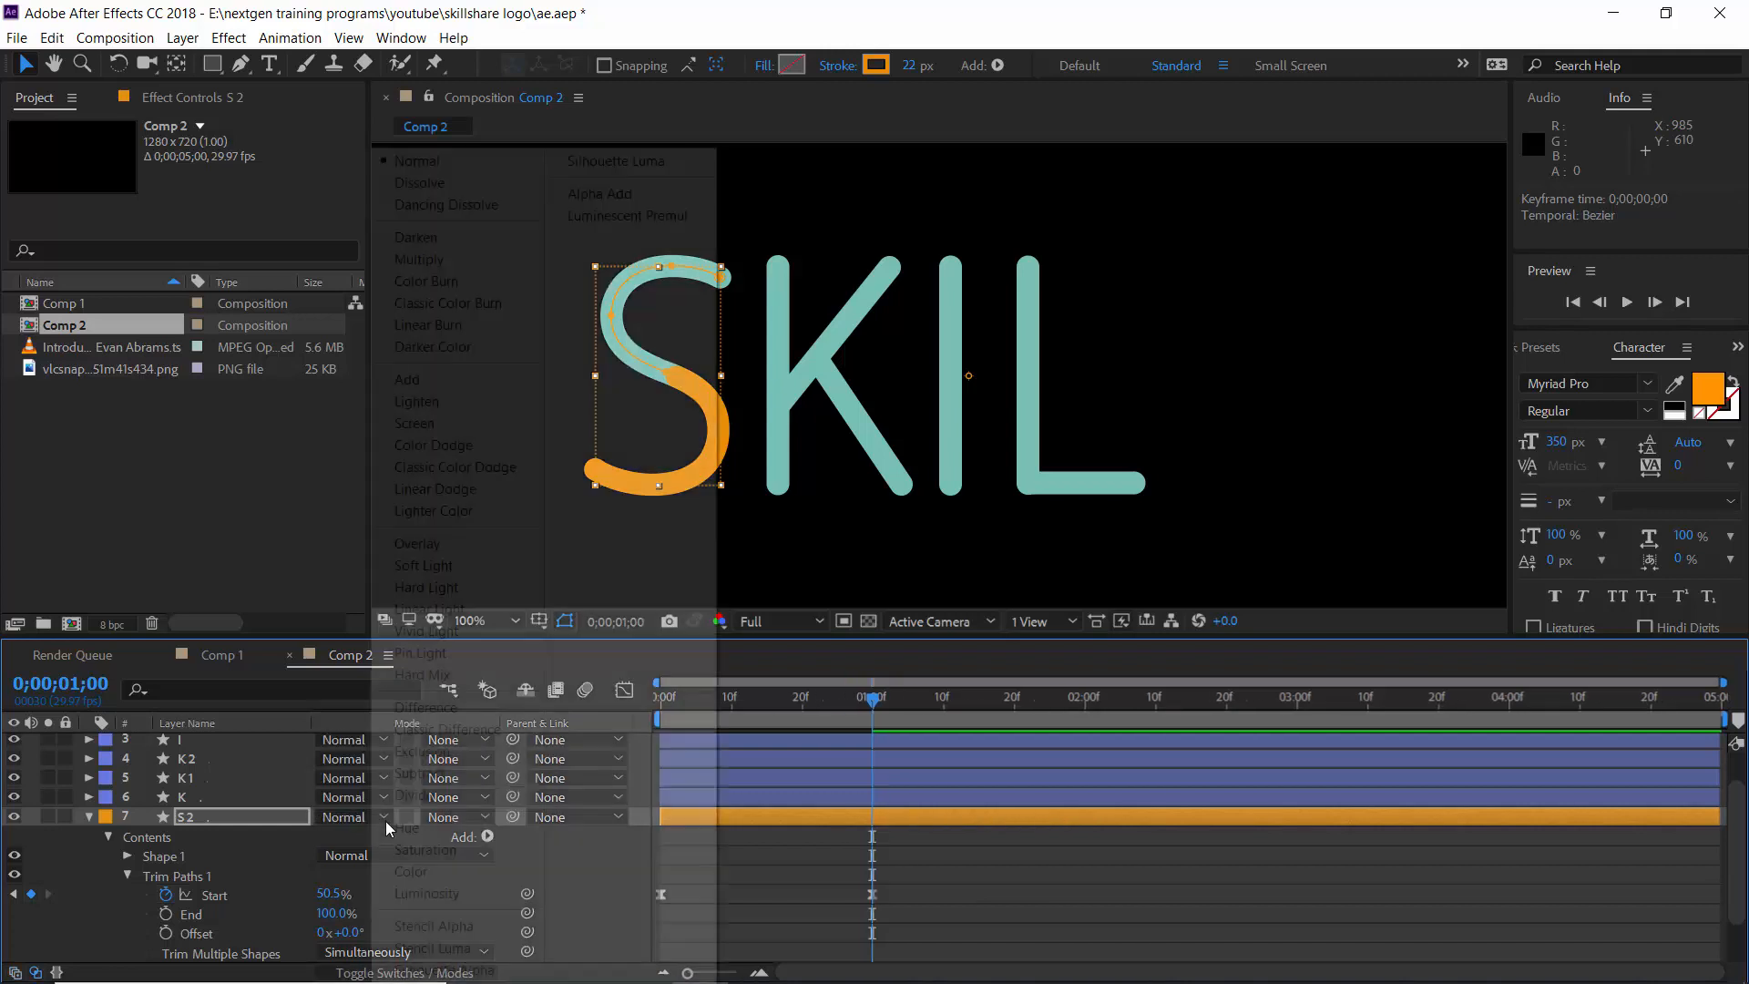
left_click(482, 264)
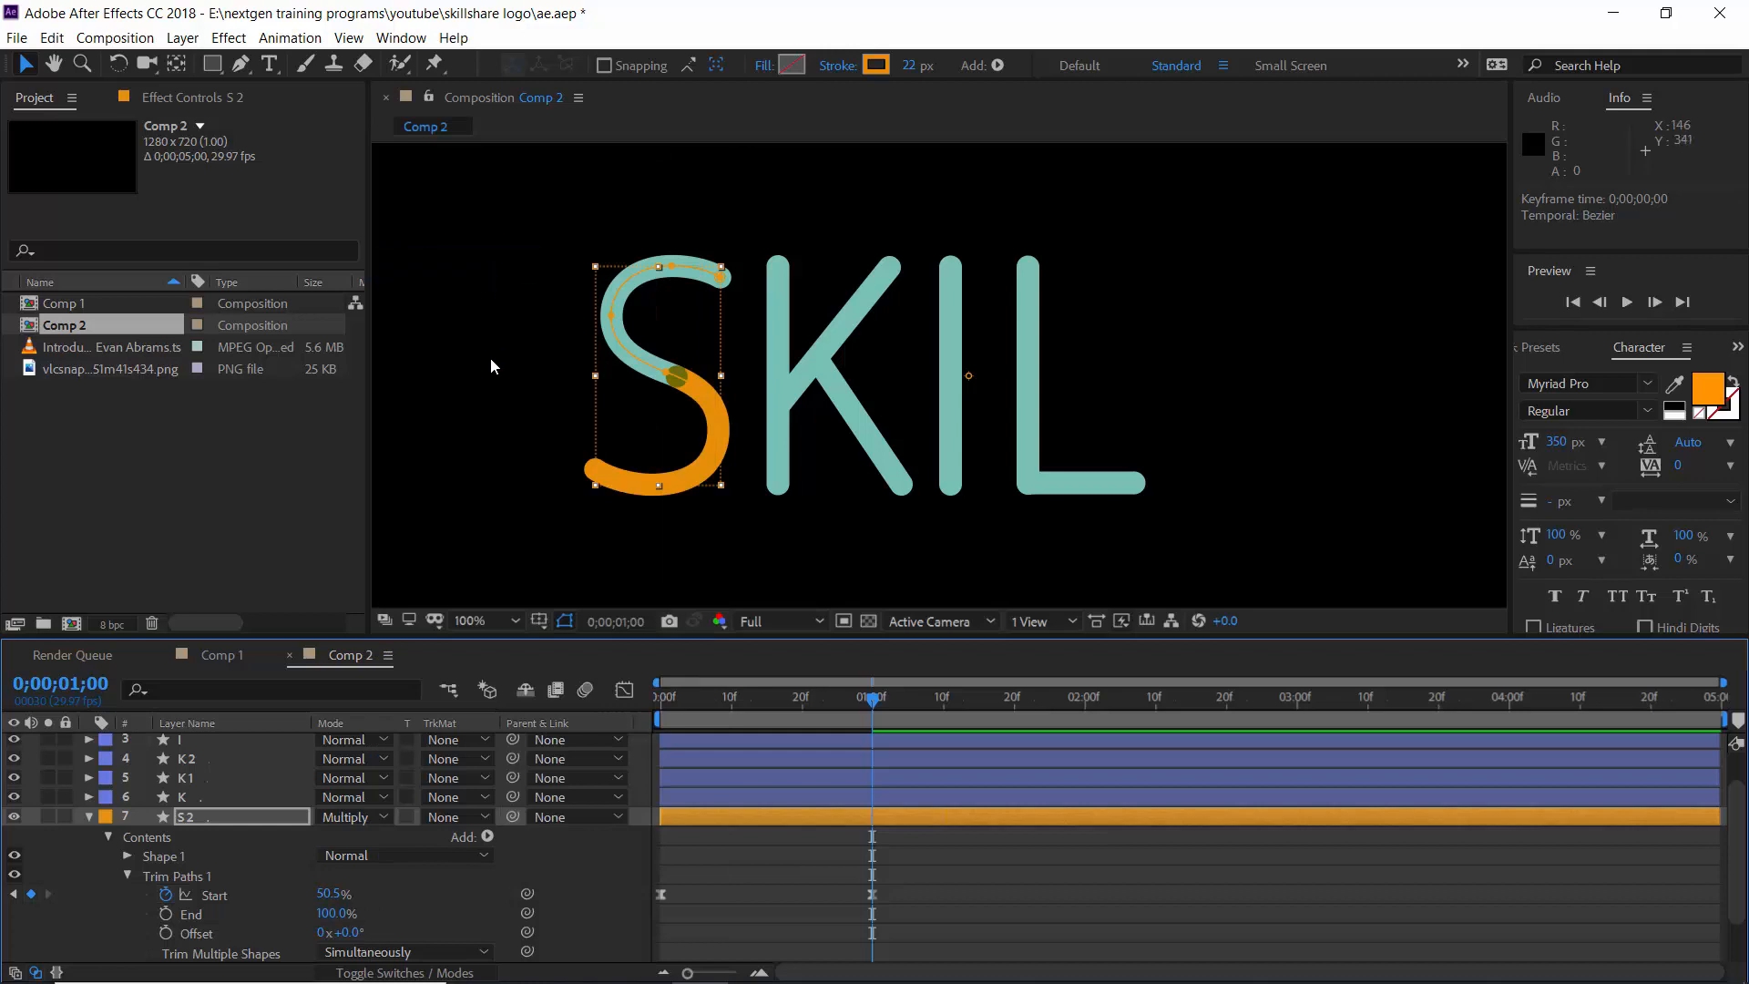
left_click(625, 395)
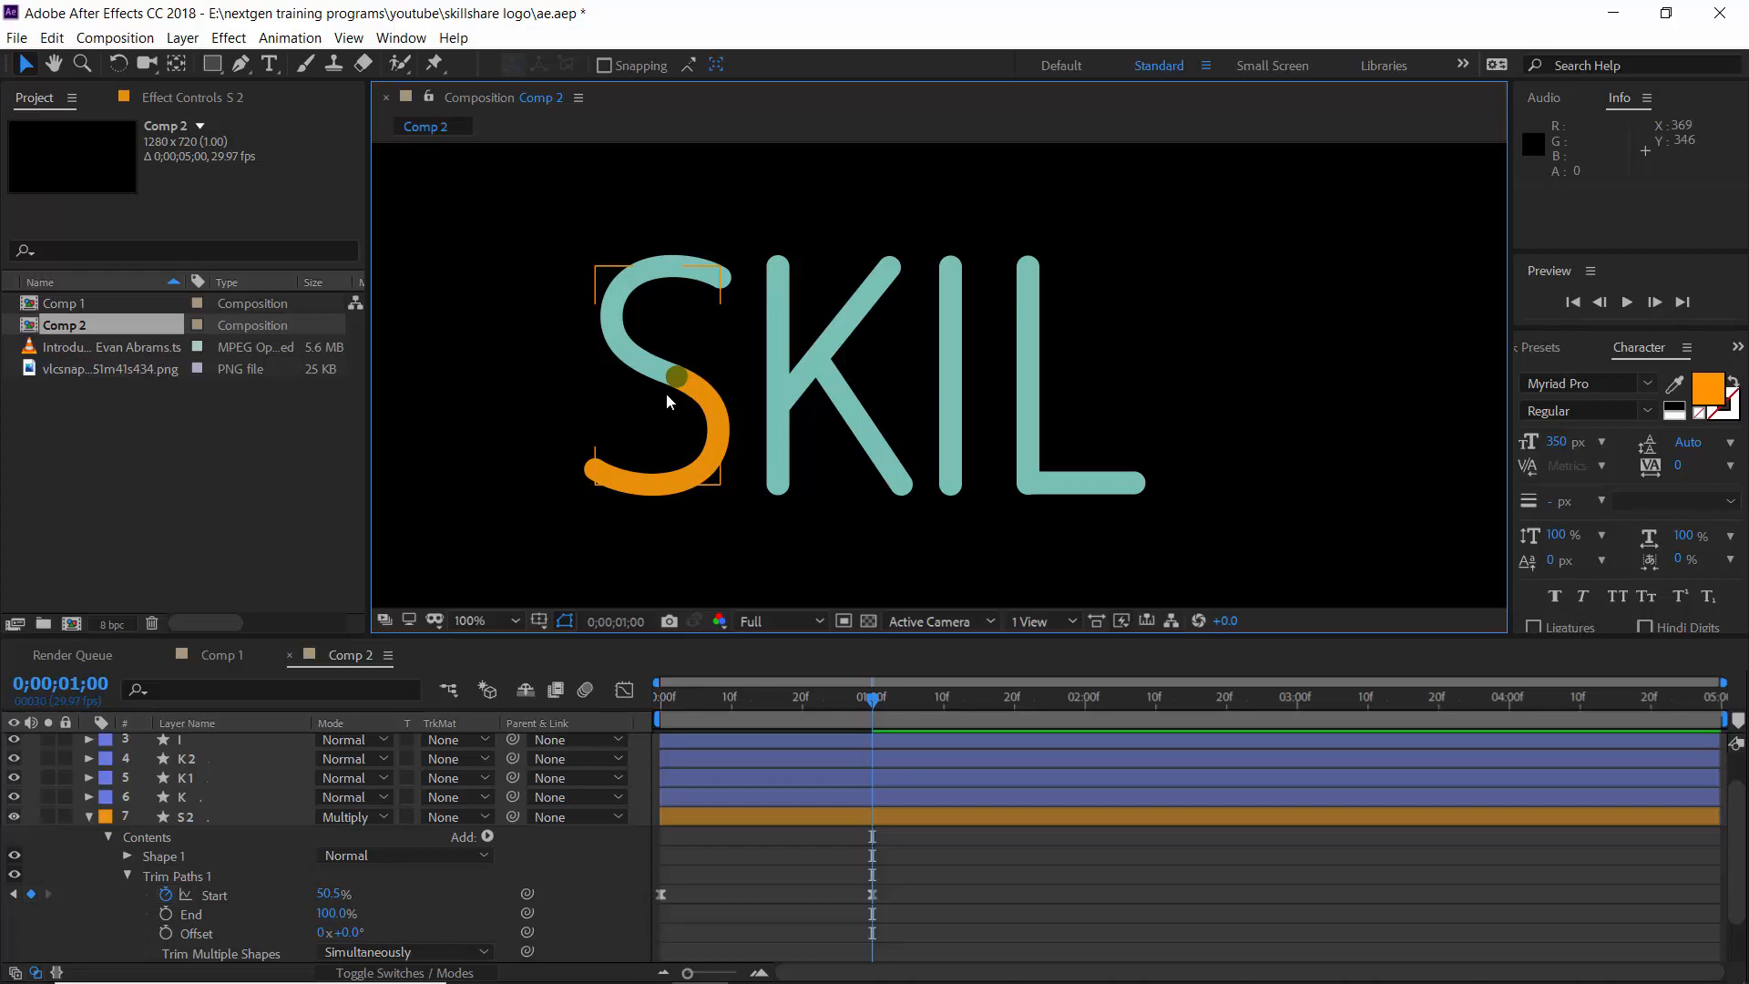
left_click(665, 706)
key("space")
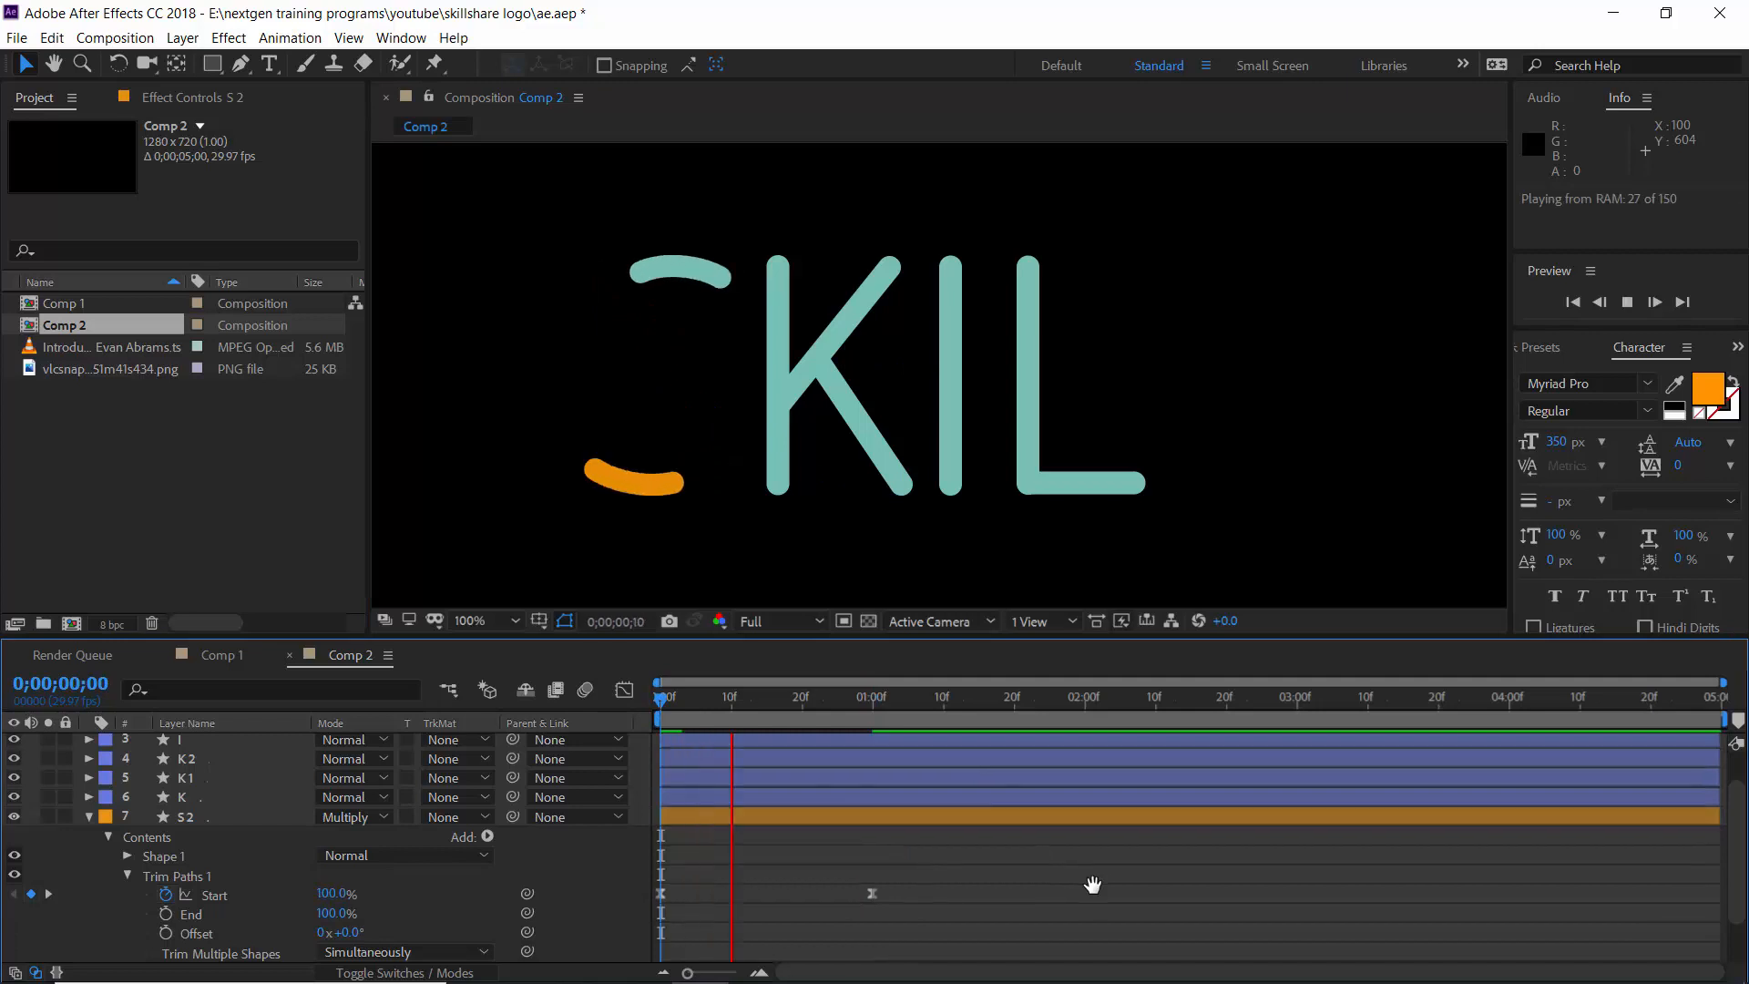
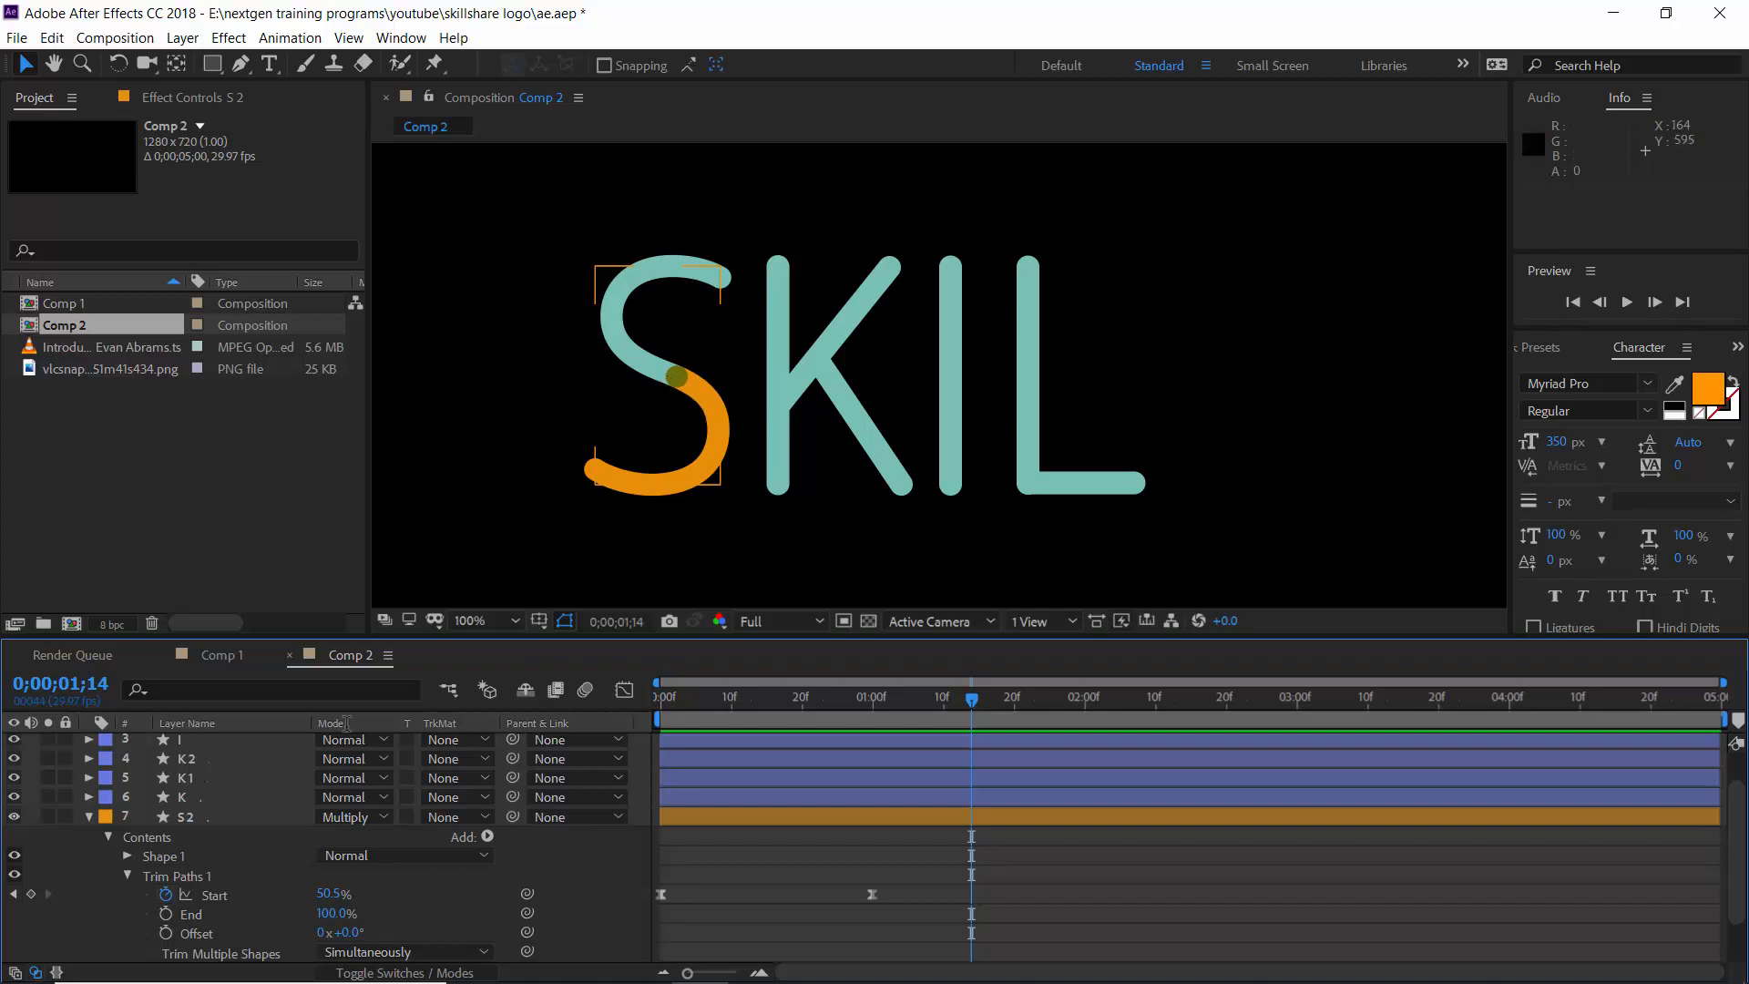
Step: Add Trim Paths to the K stem's shape layer, with the current time at 0;00;00;00, and expand its properties
left_click(89, 816)
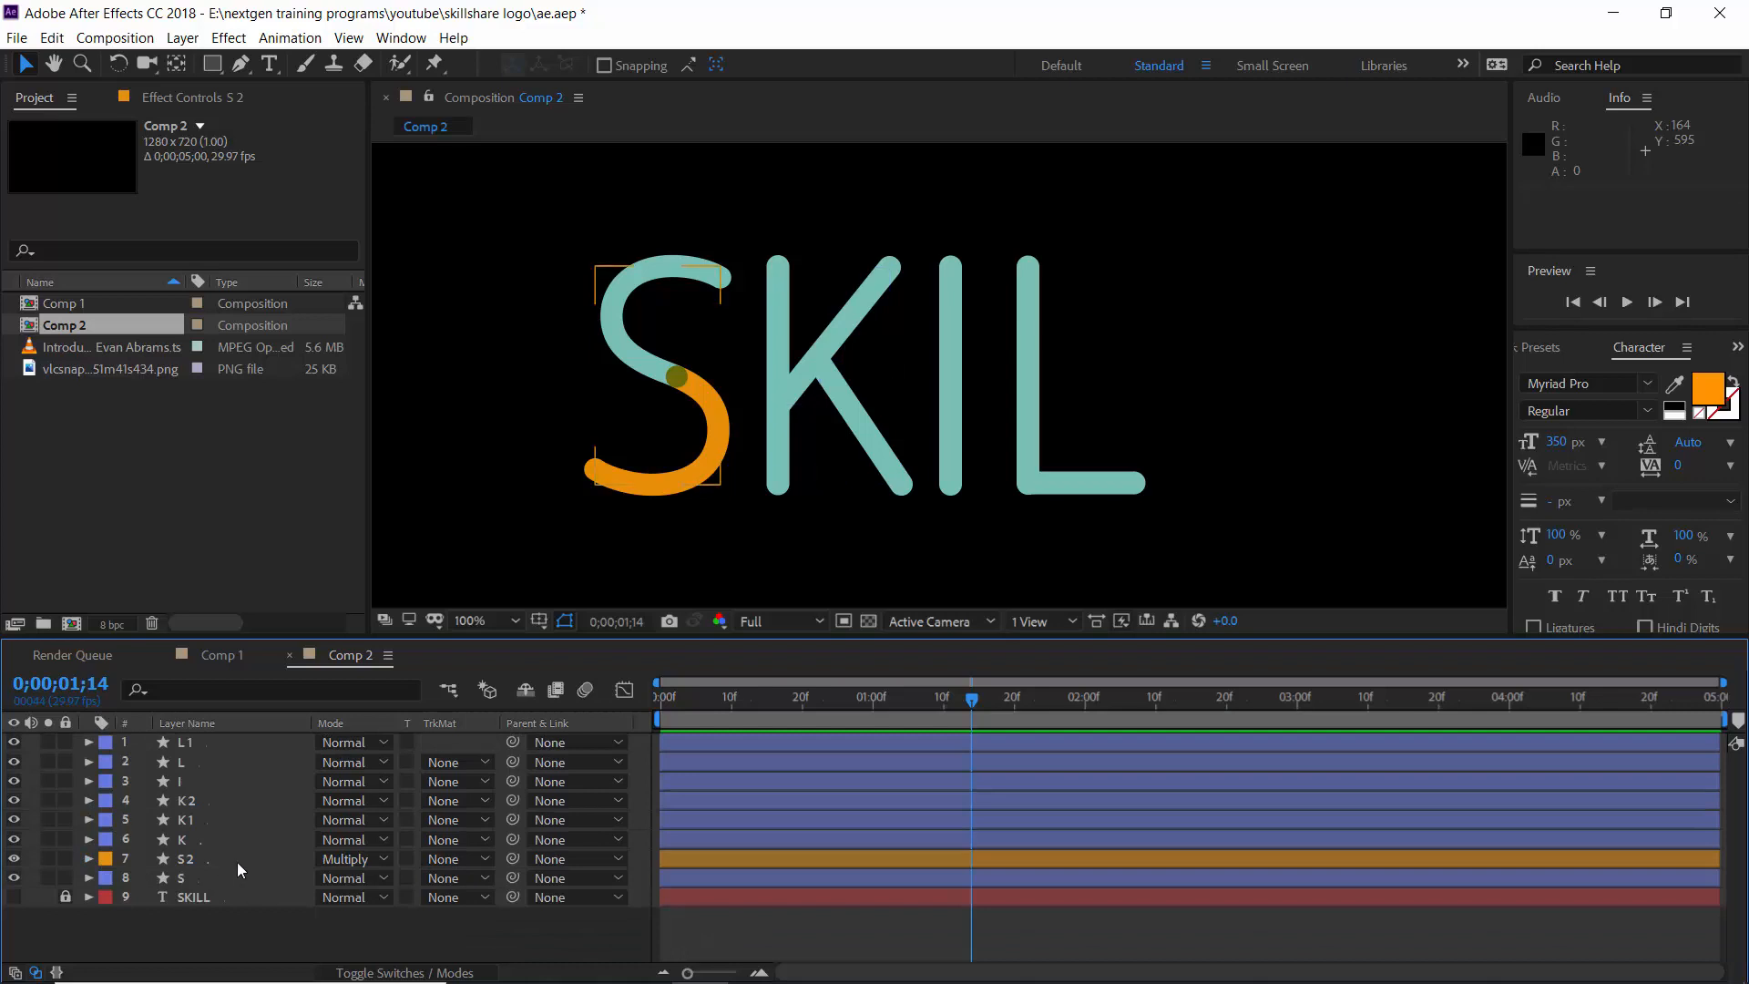
left_click(219, 843)
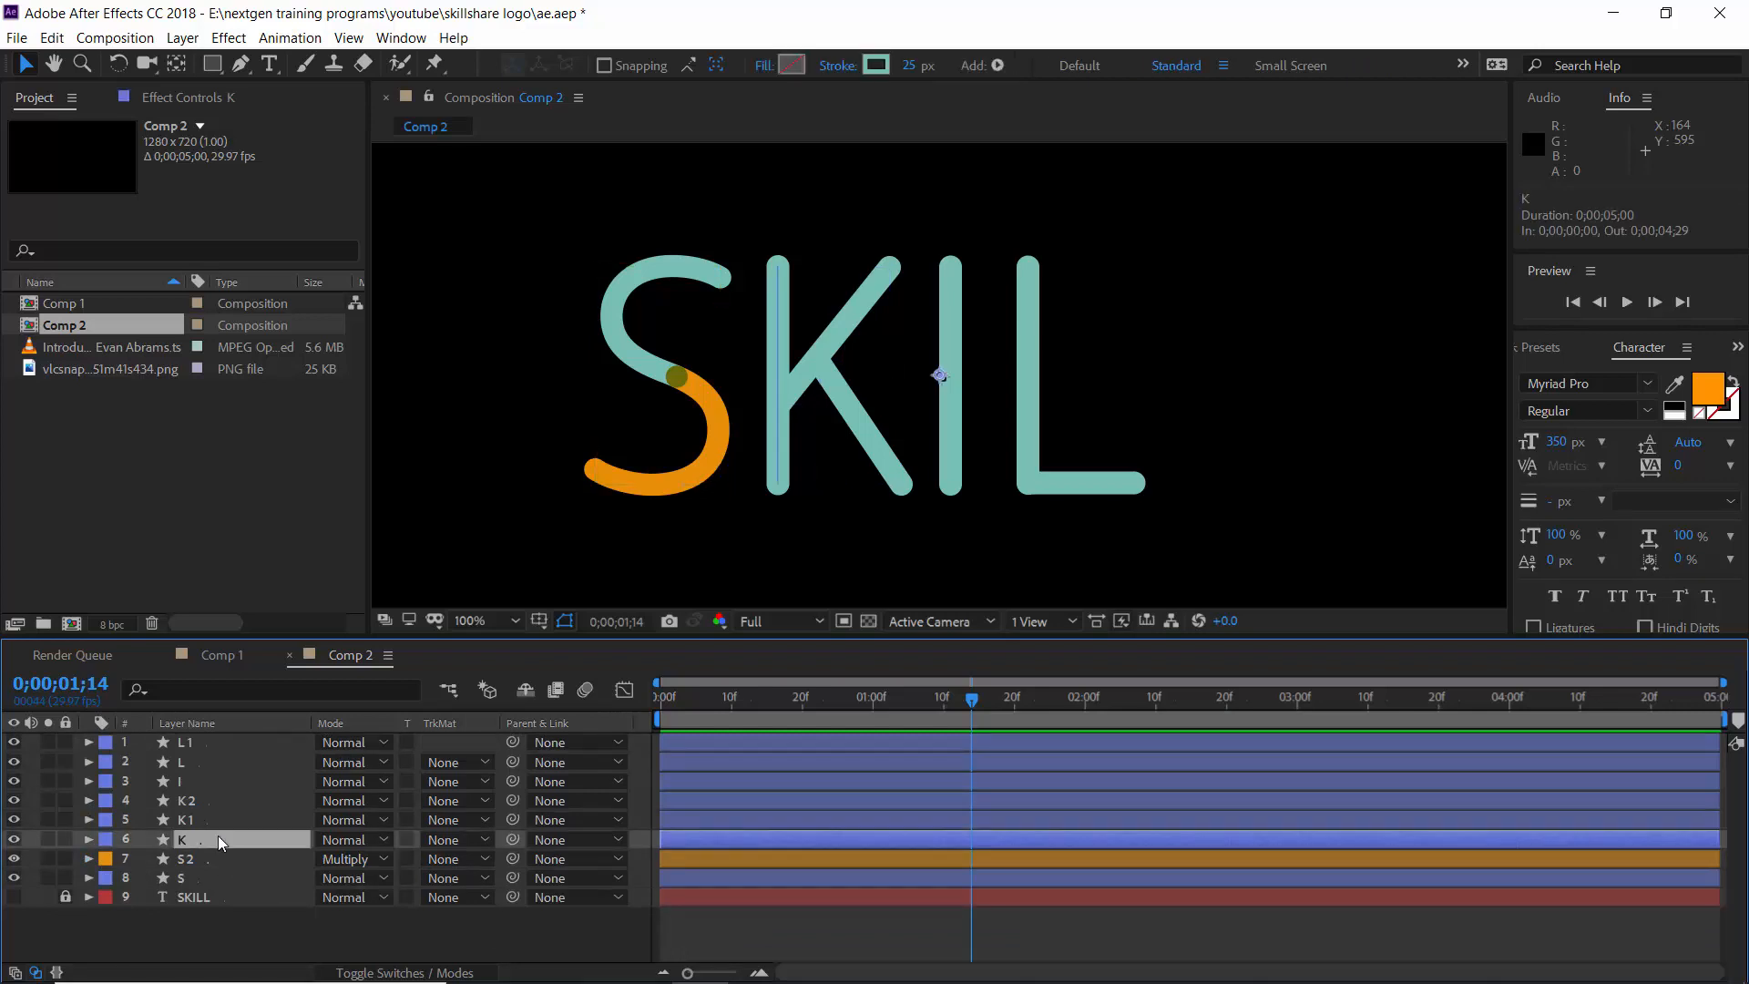
left_click_drag(676, 702, 630, 708)
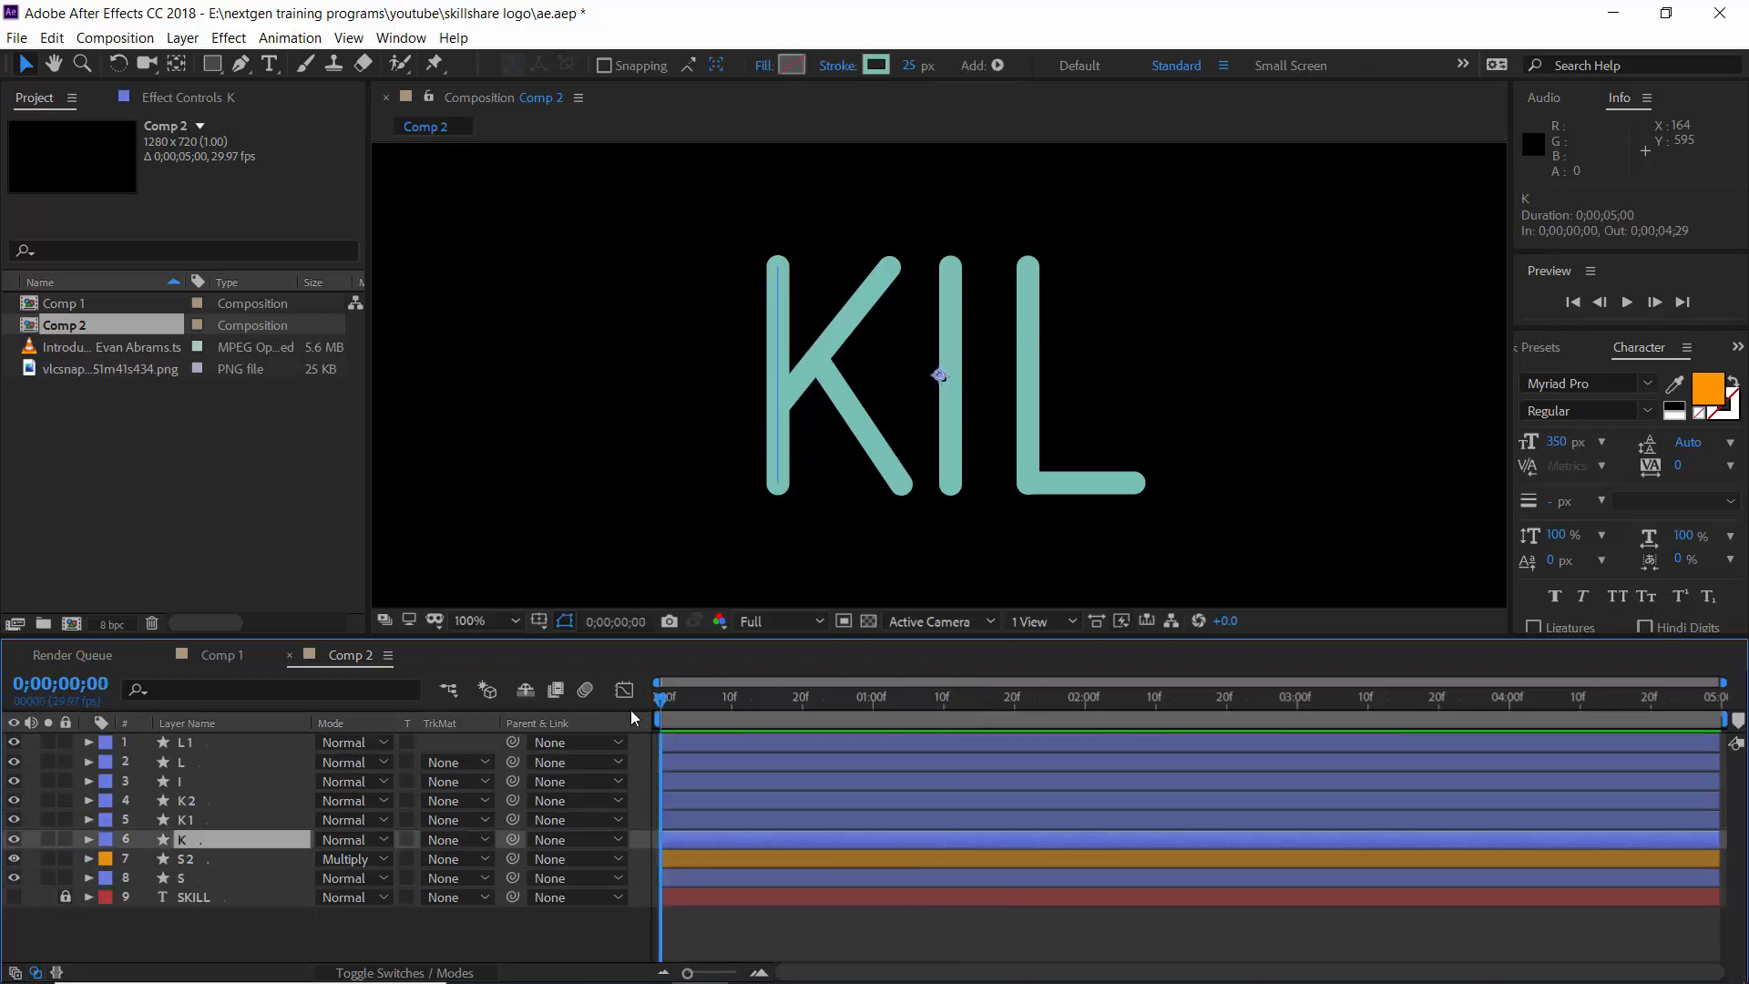
left_click(88, 839)
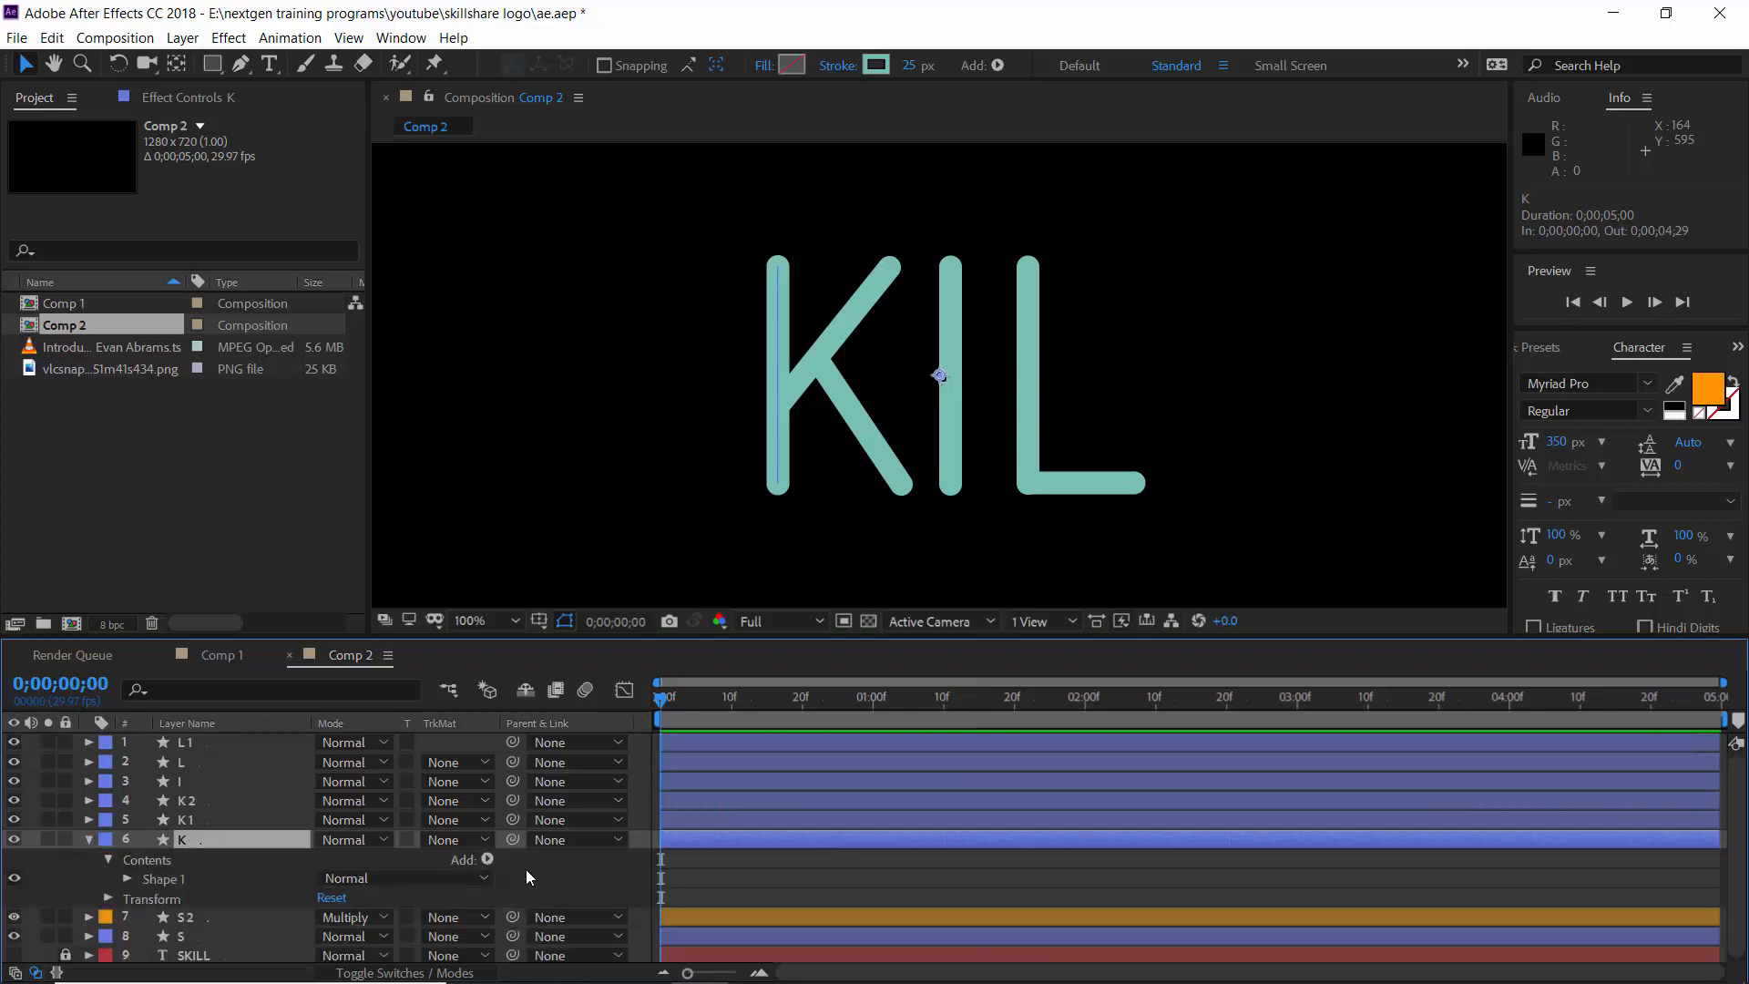
left_click(486, 858)
left_click(496, 711)
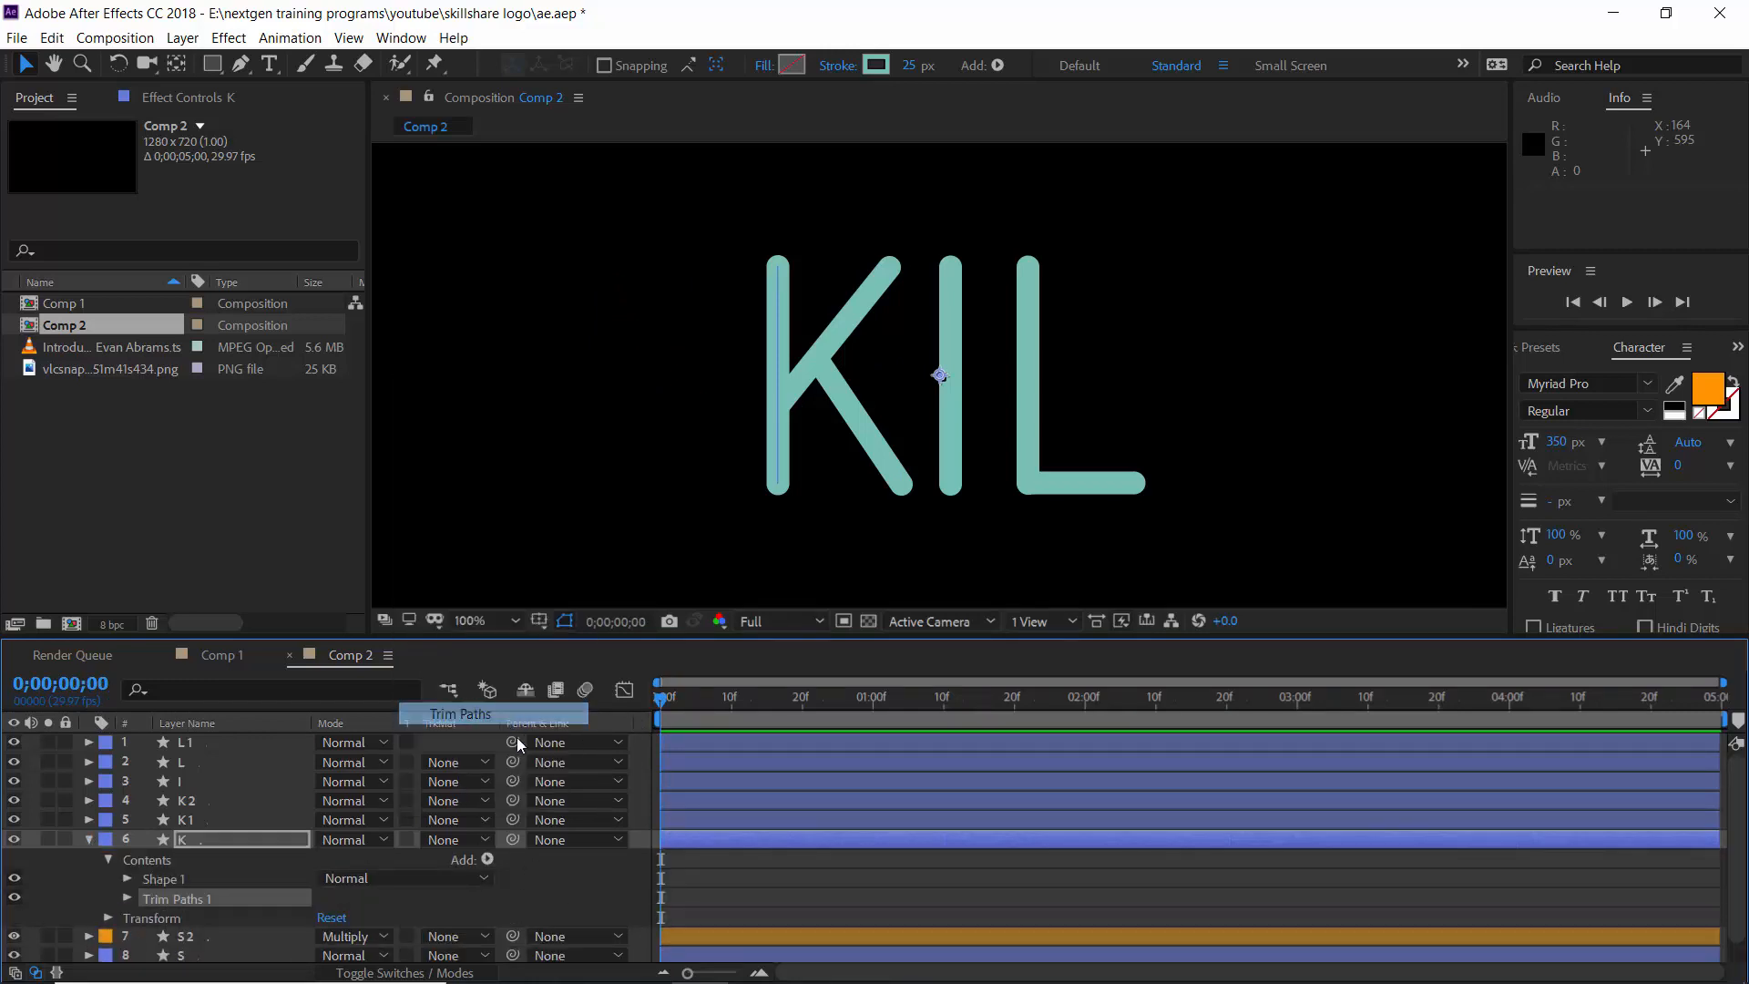
left_click(127, 898)
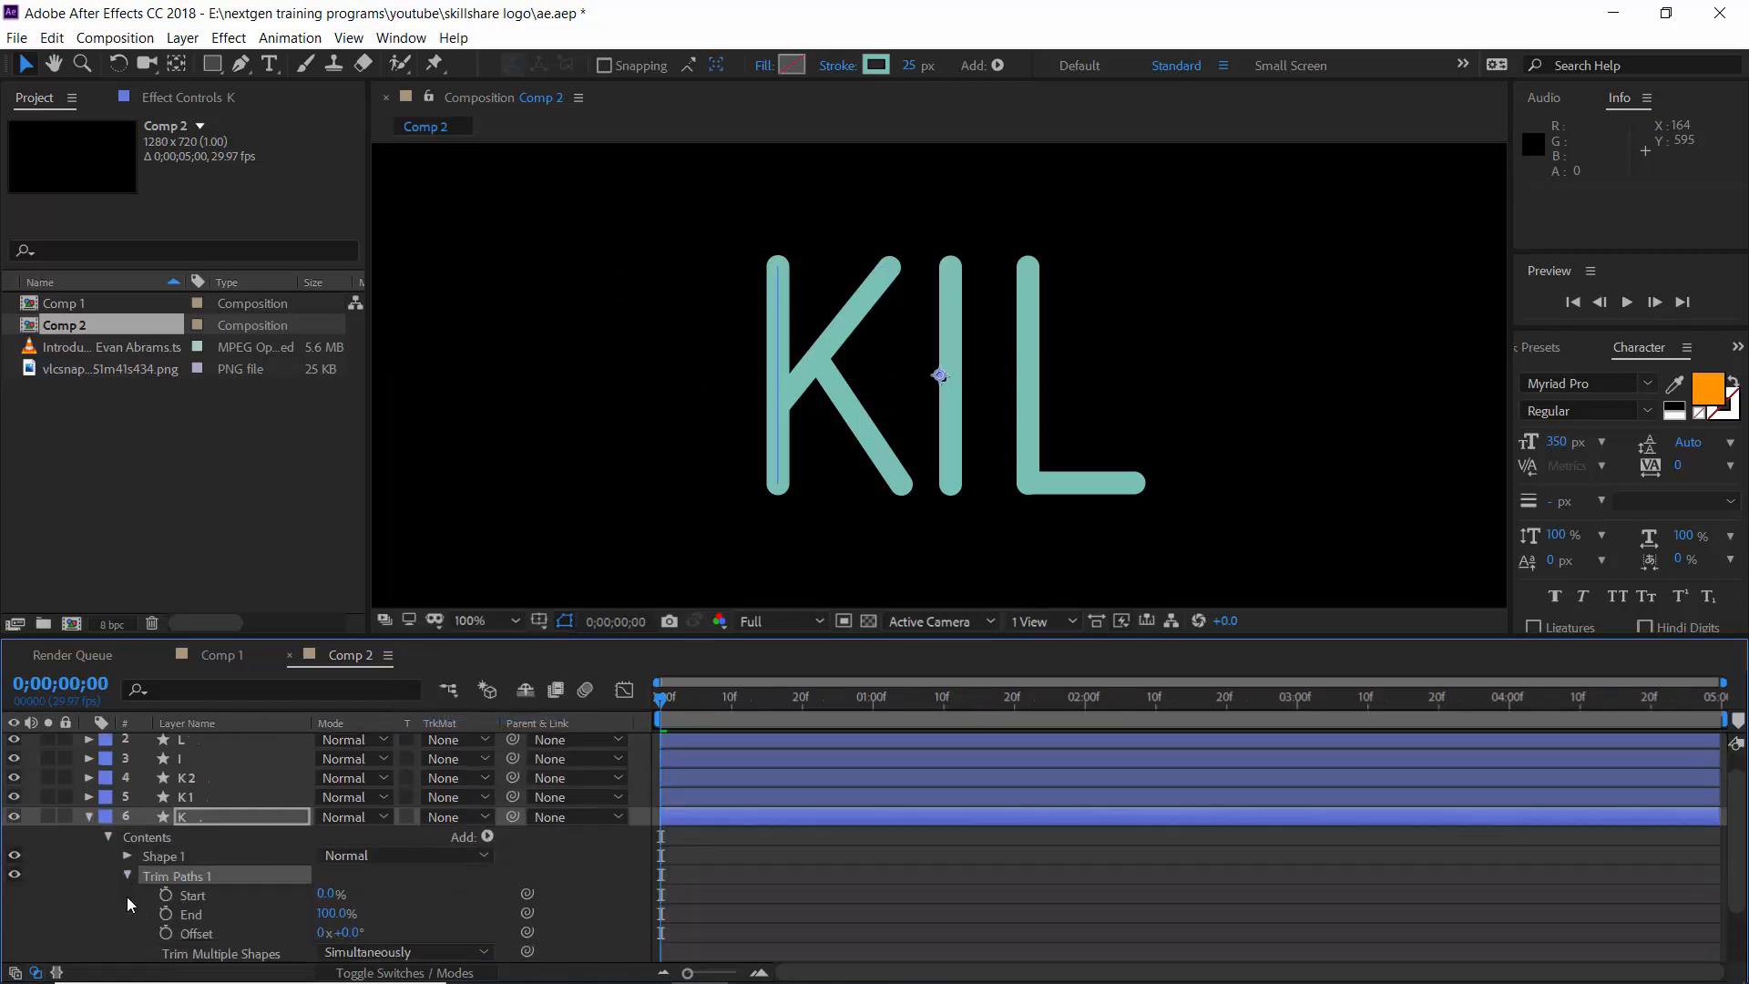
Step: Set the Trim Paths End of the K stem layer to 30%
left_click_drag(341, 920, 263, 913)
left_click(327, 915)
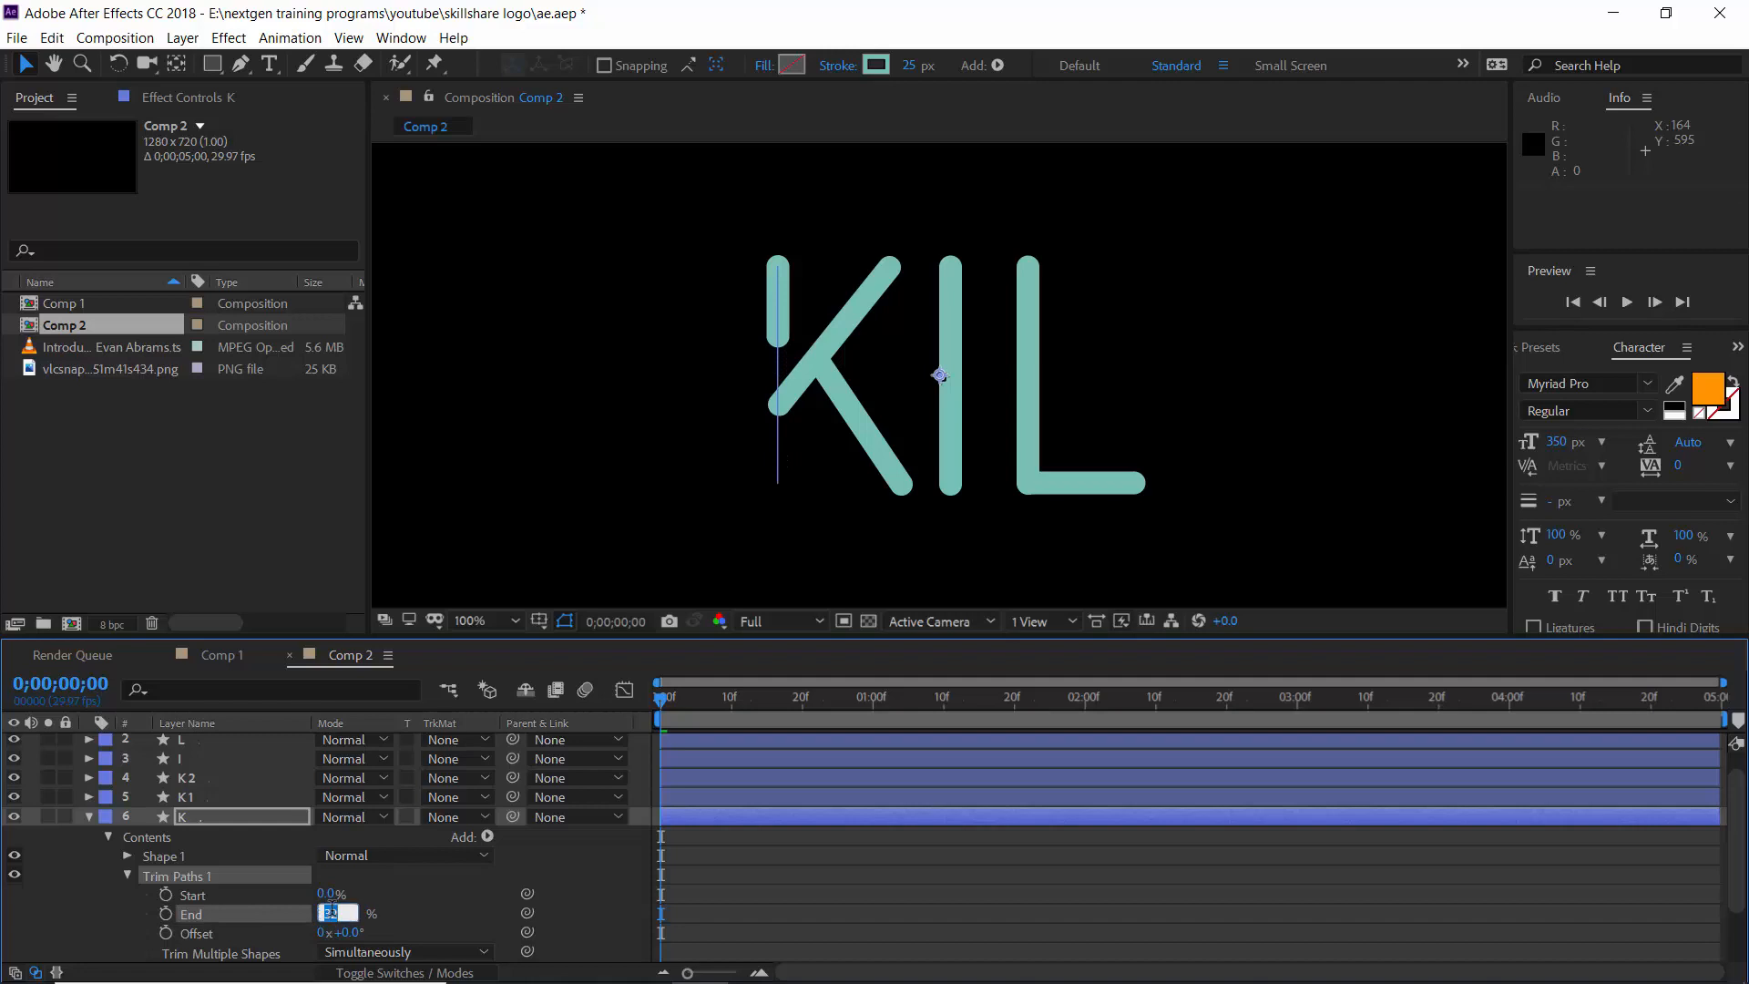
type("30")
key("Return")
Step: Check the K's colour split in the finished Comp 1, and extend the K stem's Trim Paths End to 60% in Comp 2
left_click(215, 659)
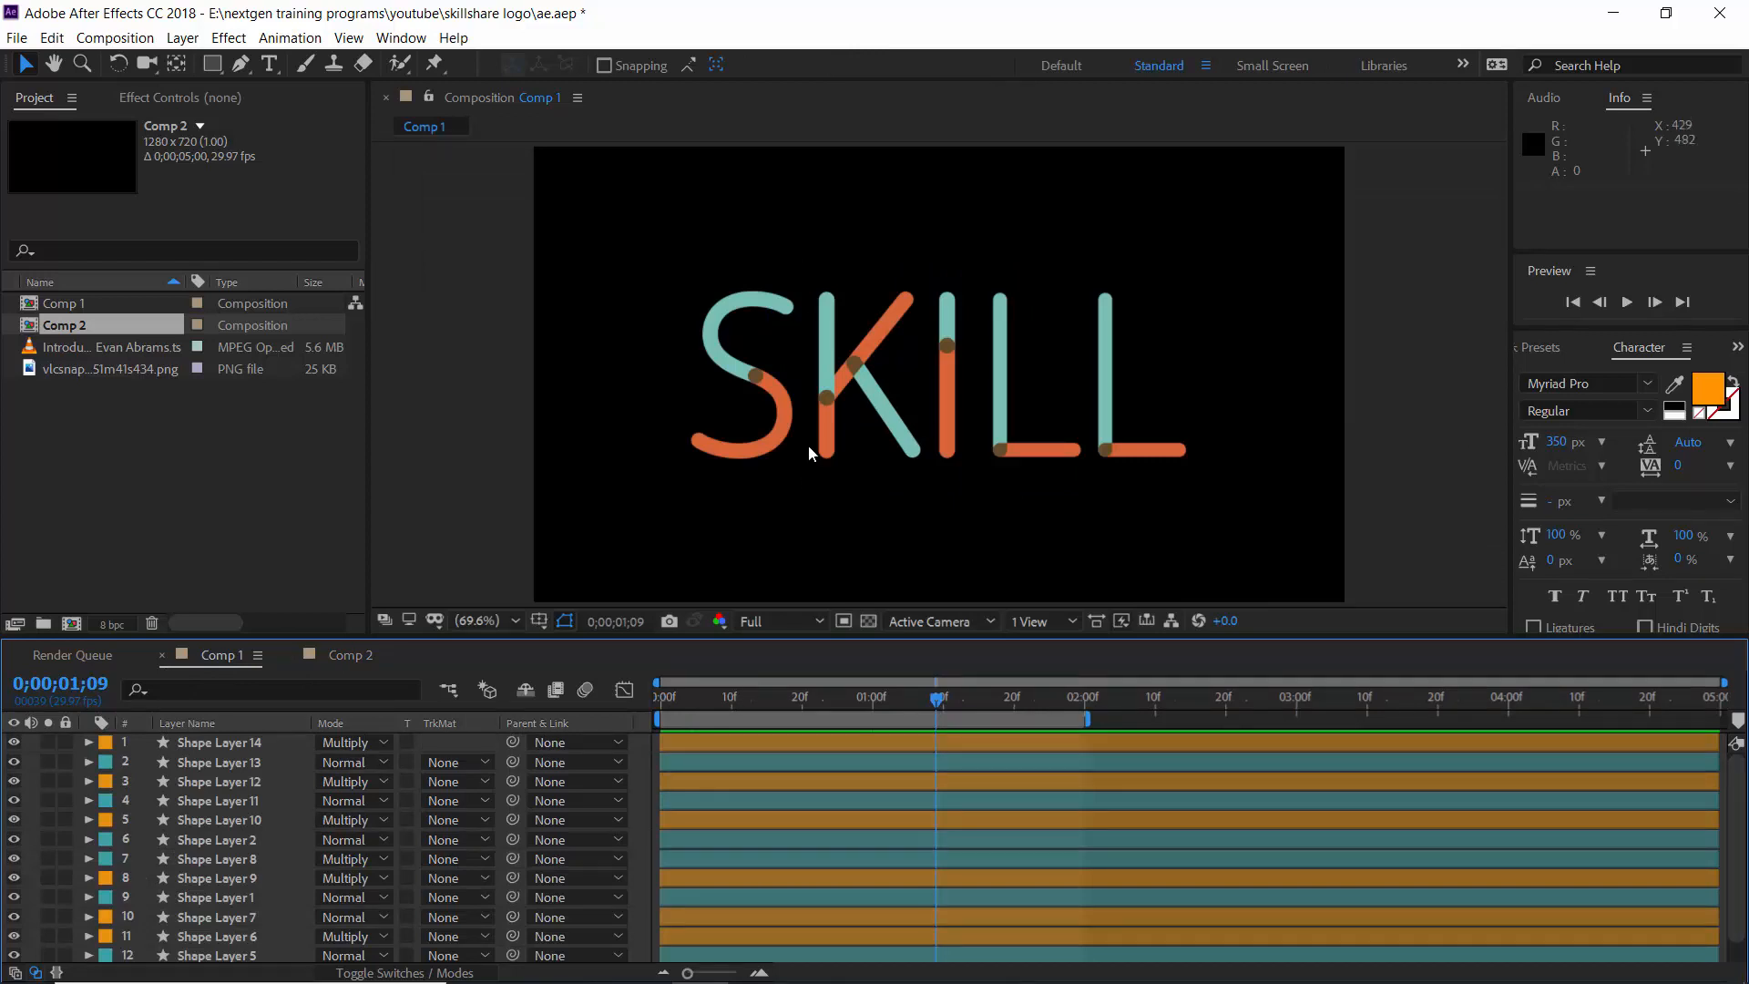
left_click(342, 653)
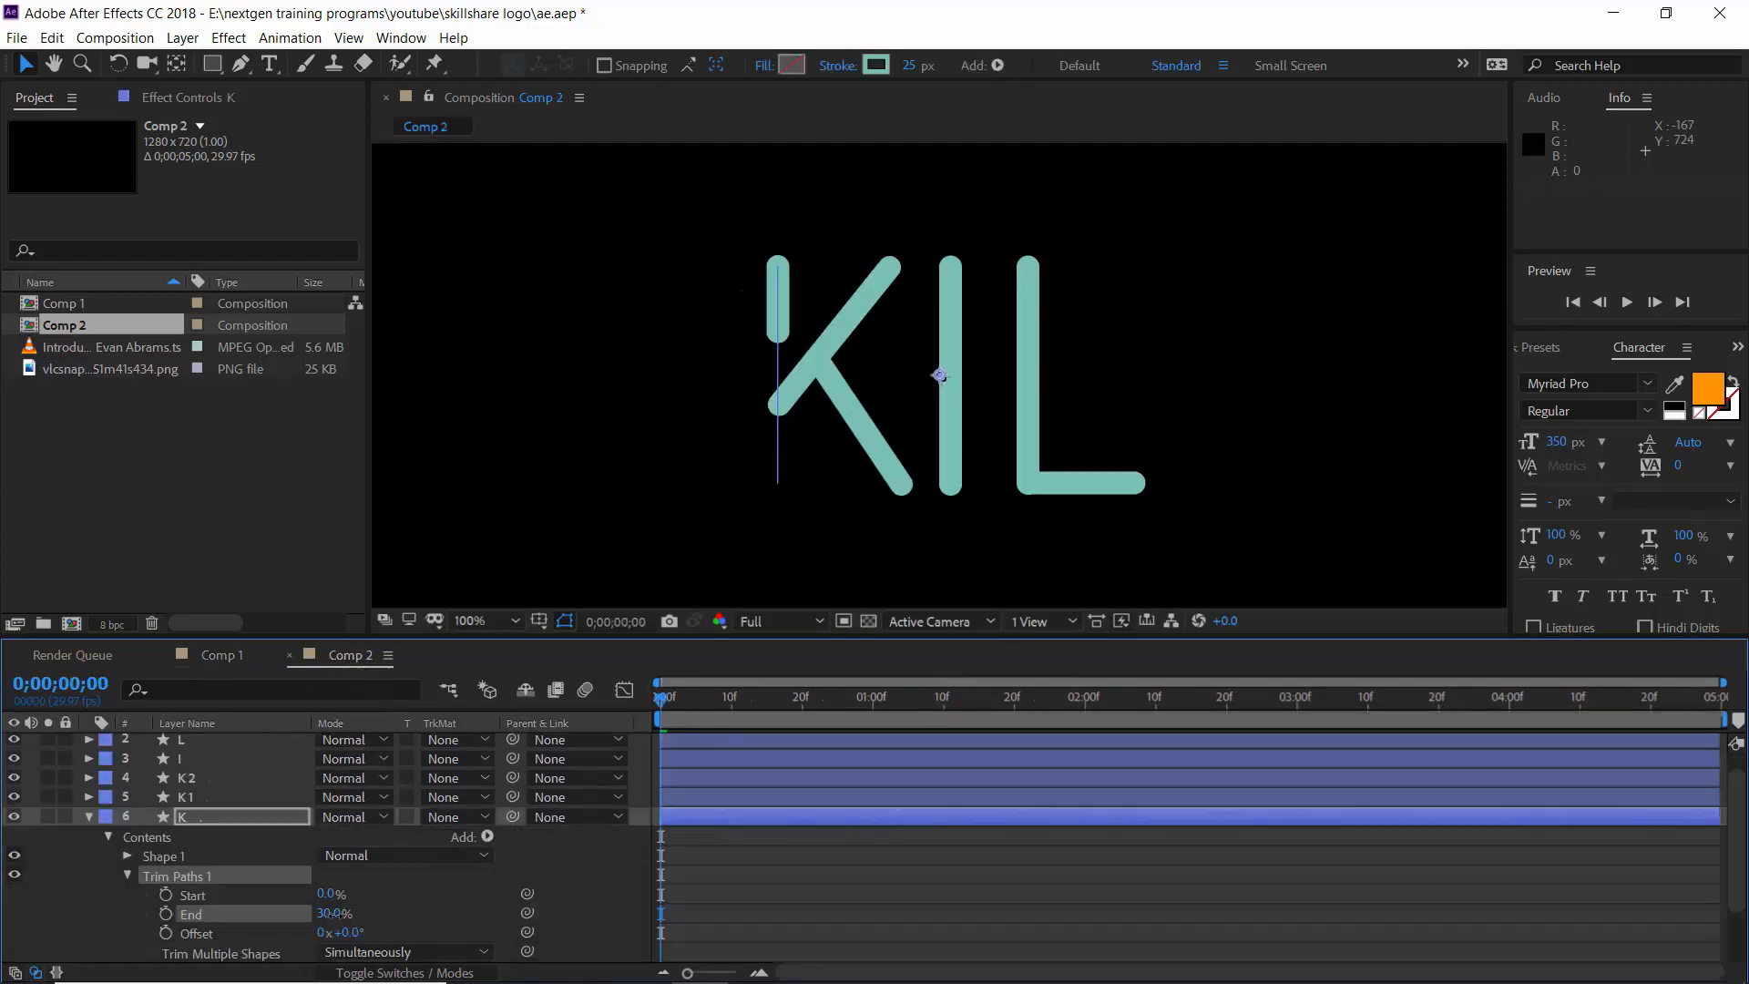
left_click_drag(334, 922, 370, 920)
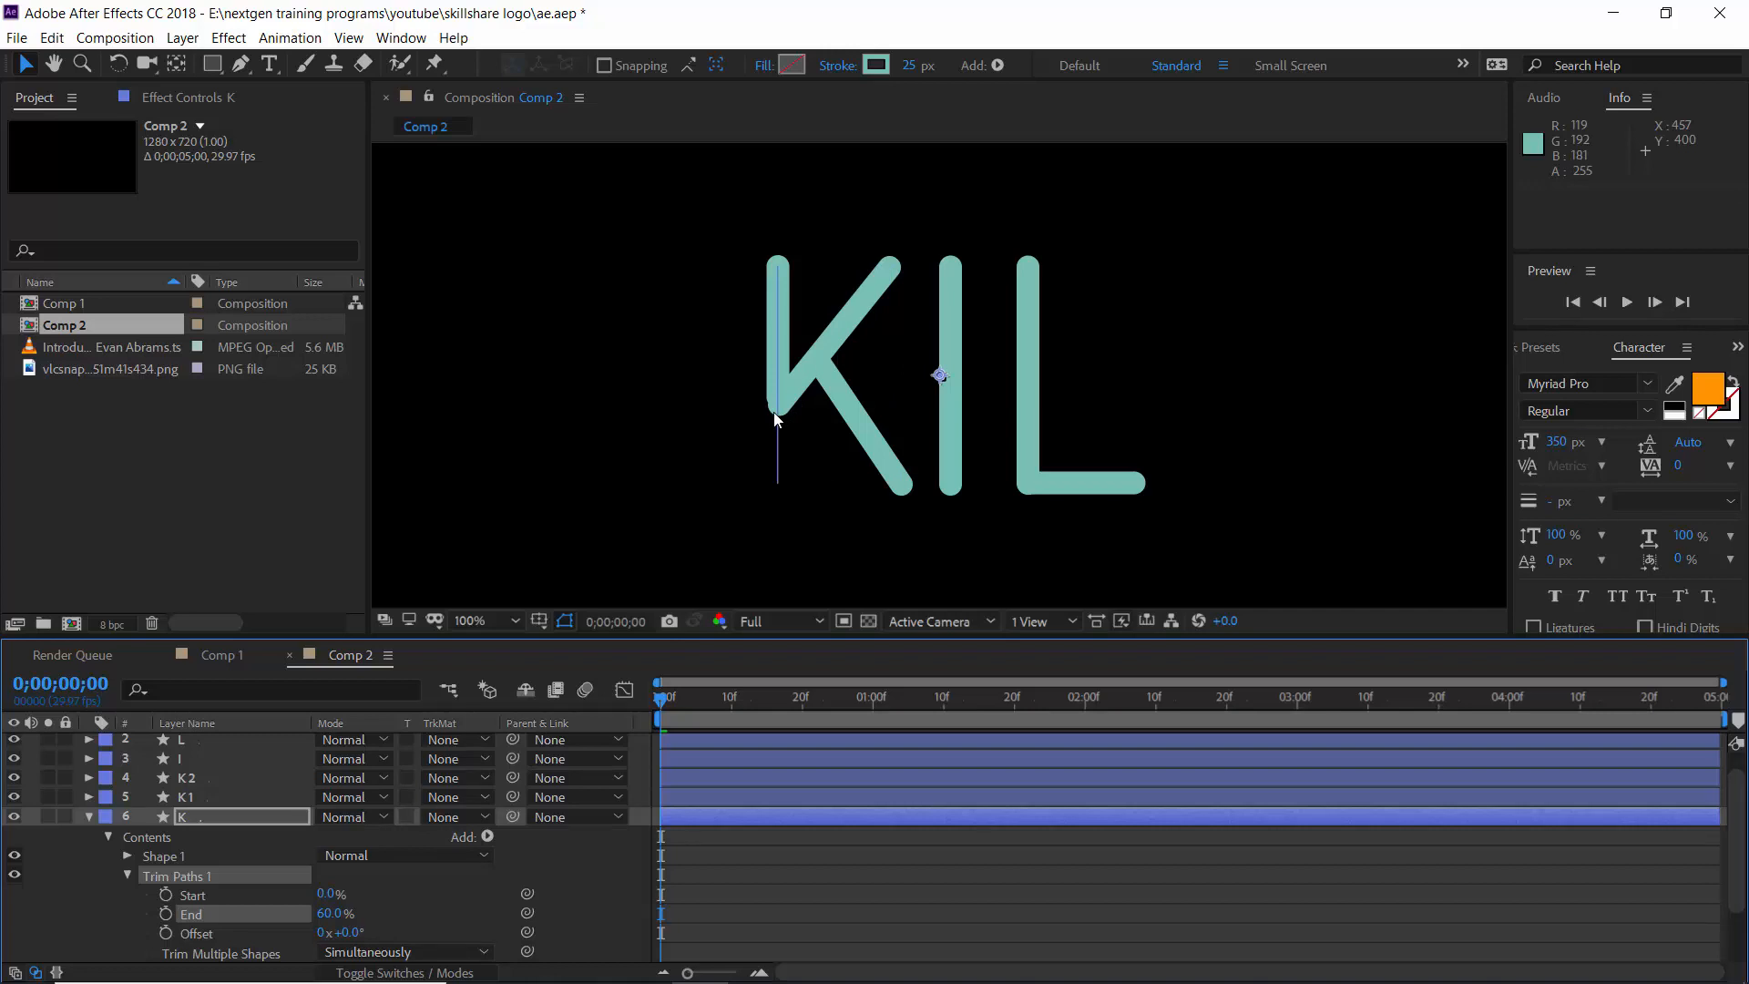
Step: Change the K 1 diagonal's stroke colour to orange E99007, sampled from the orange S stroke at 0;00;00;13
left_click(222, 798)
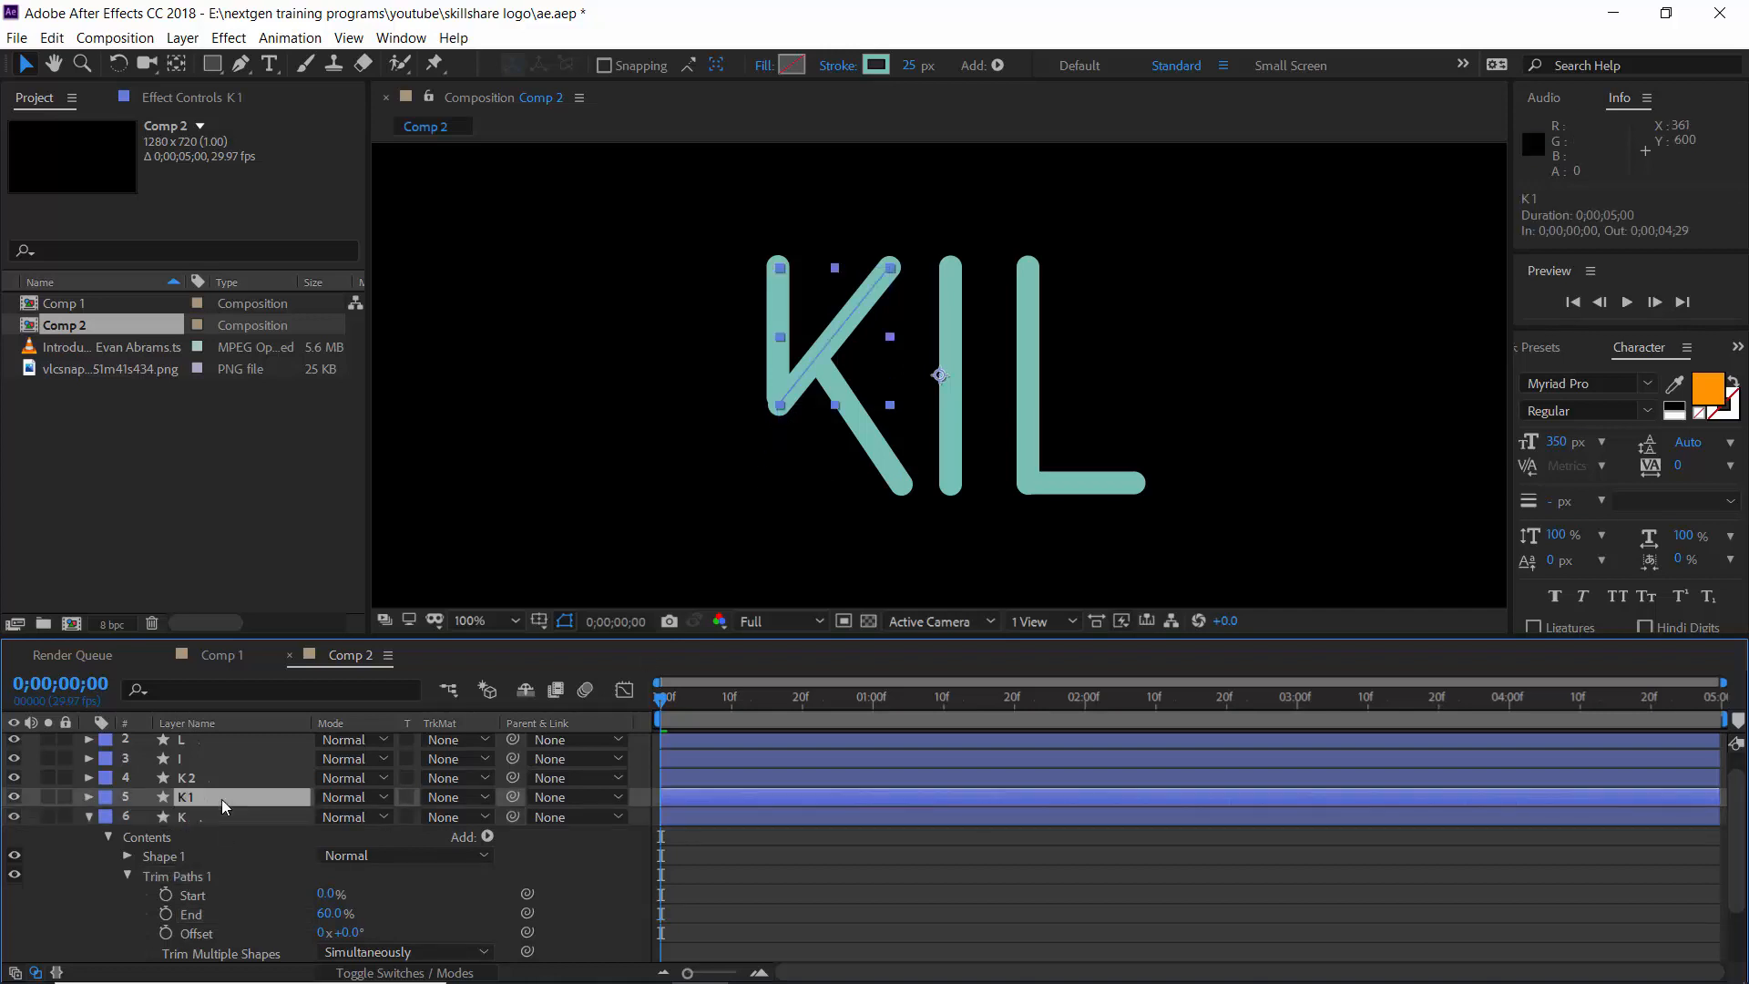
left_click(750, 703)
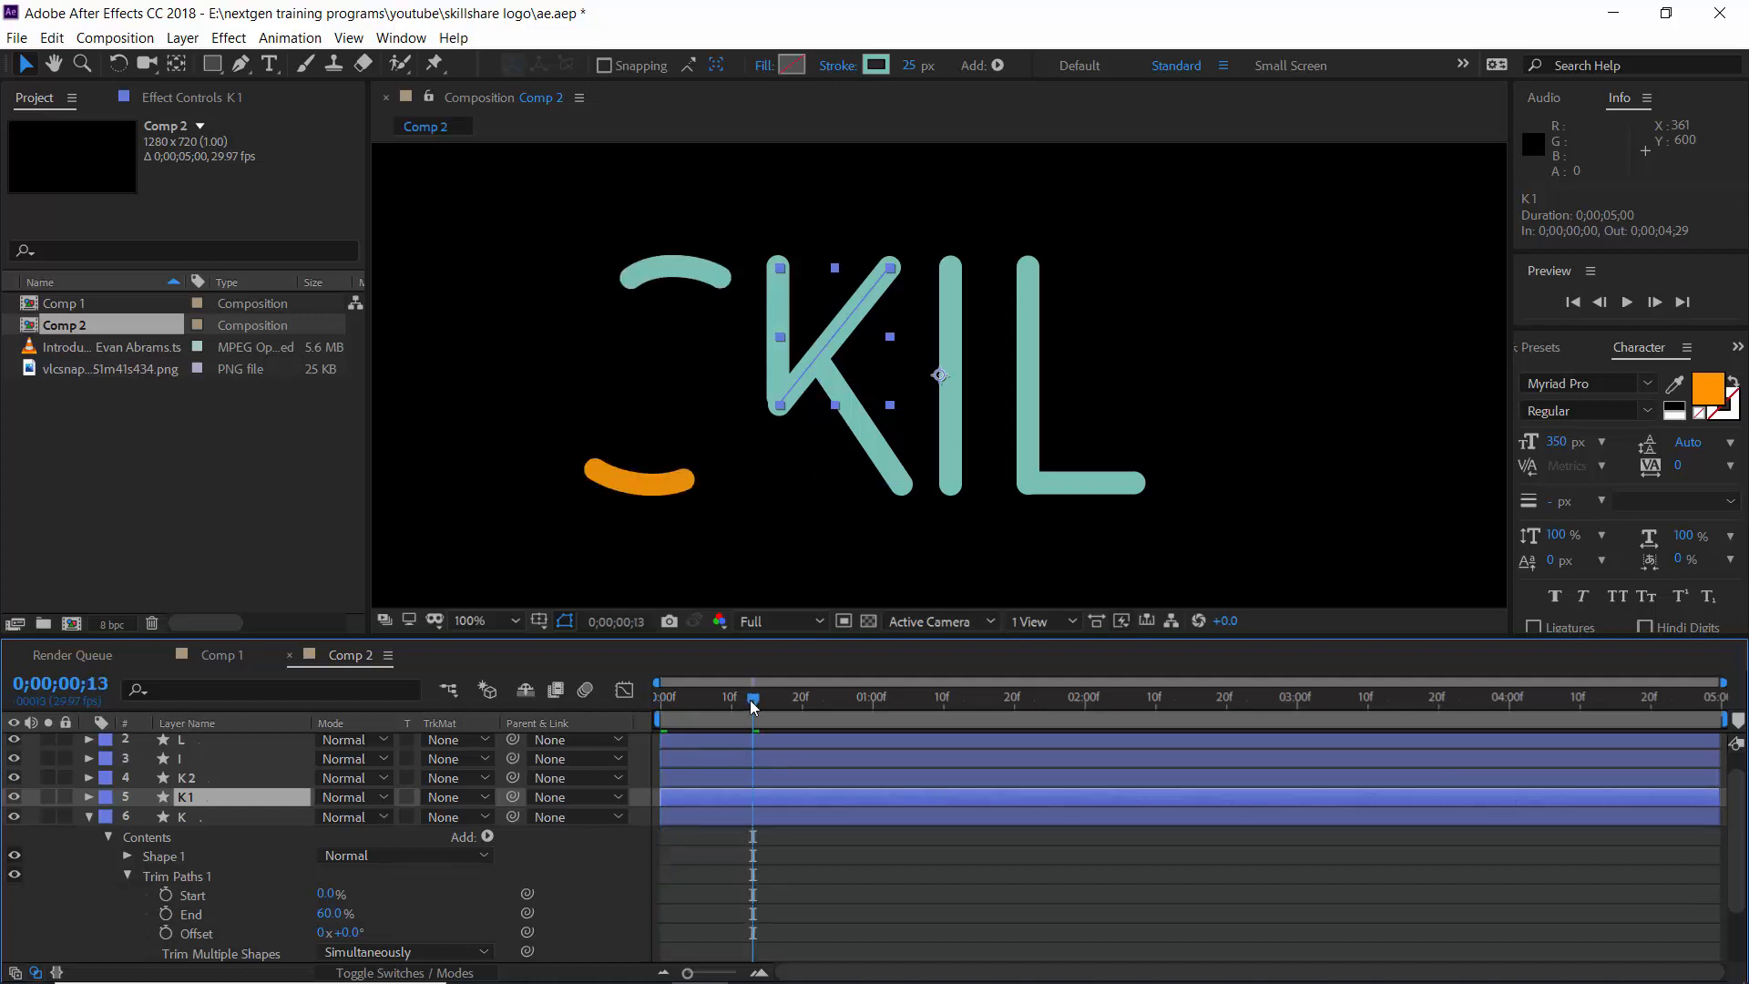
left_click(877, 65)
left_click(1538, 378)
left_click(656, 481)
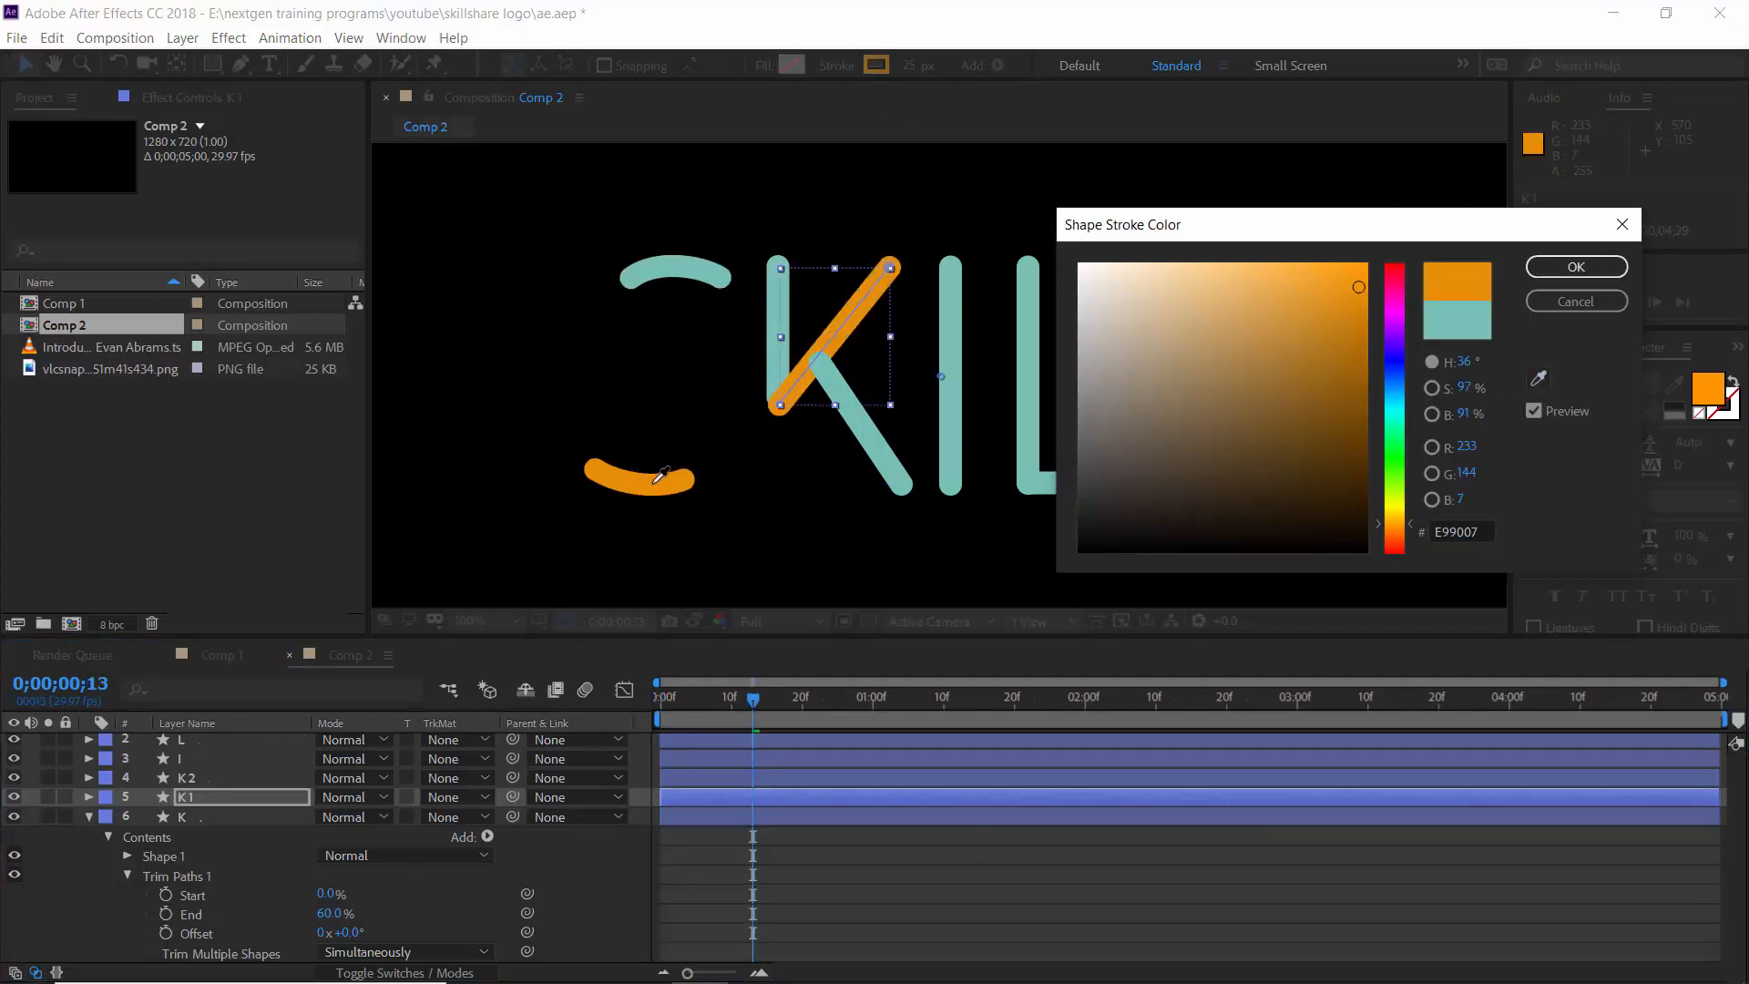
left_click(1576, 267)
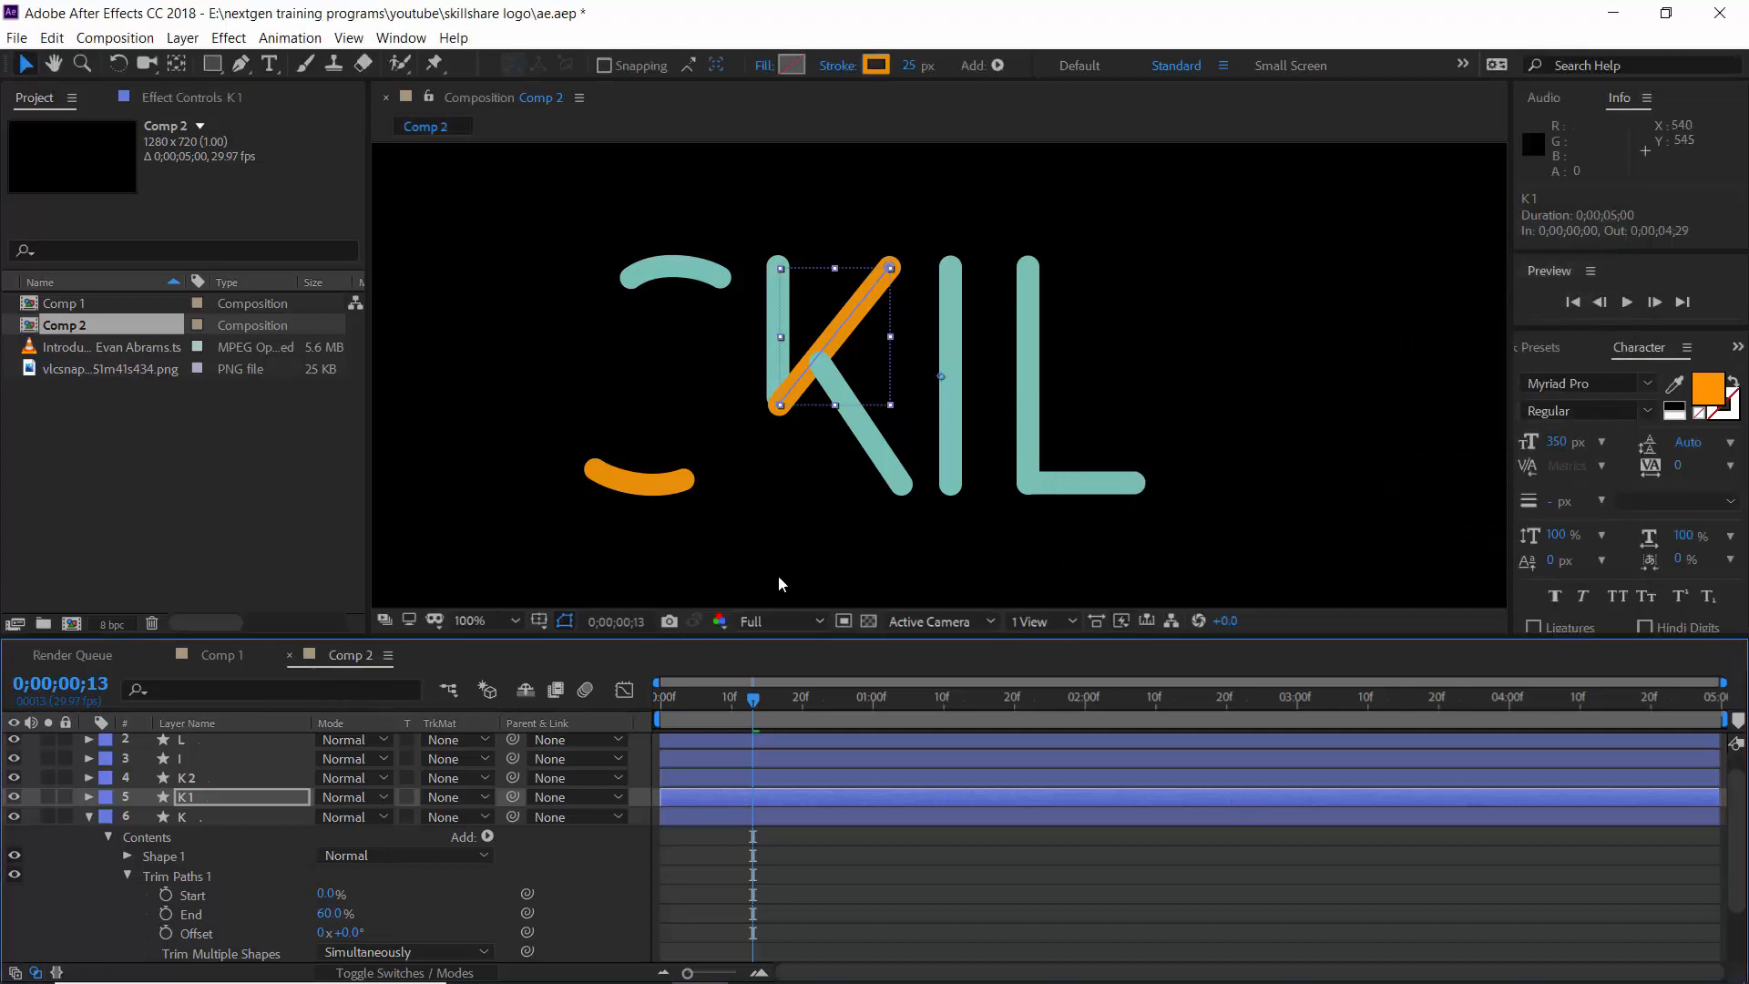
Step: Fine-tune the K stem's Trim Paths End to 64%, matching the lower end of the orange diagonal
left_click(183, 817)
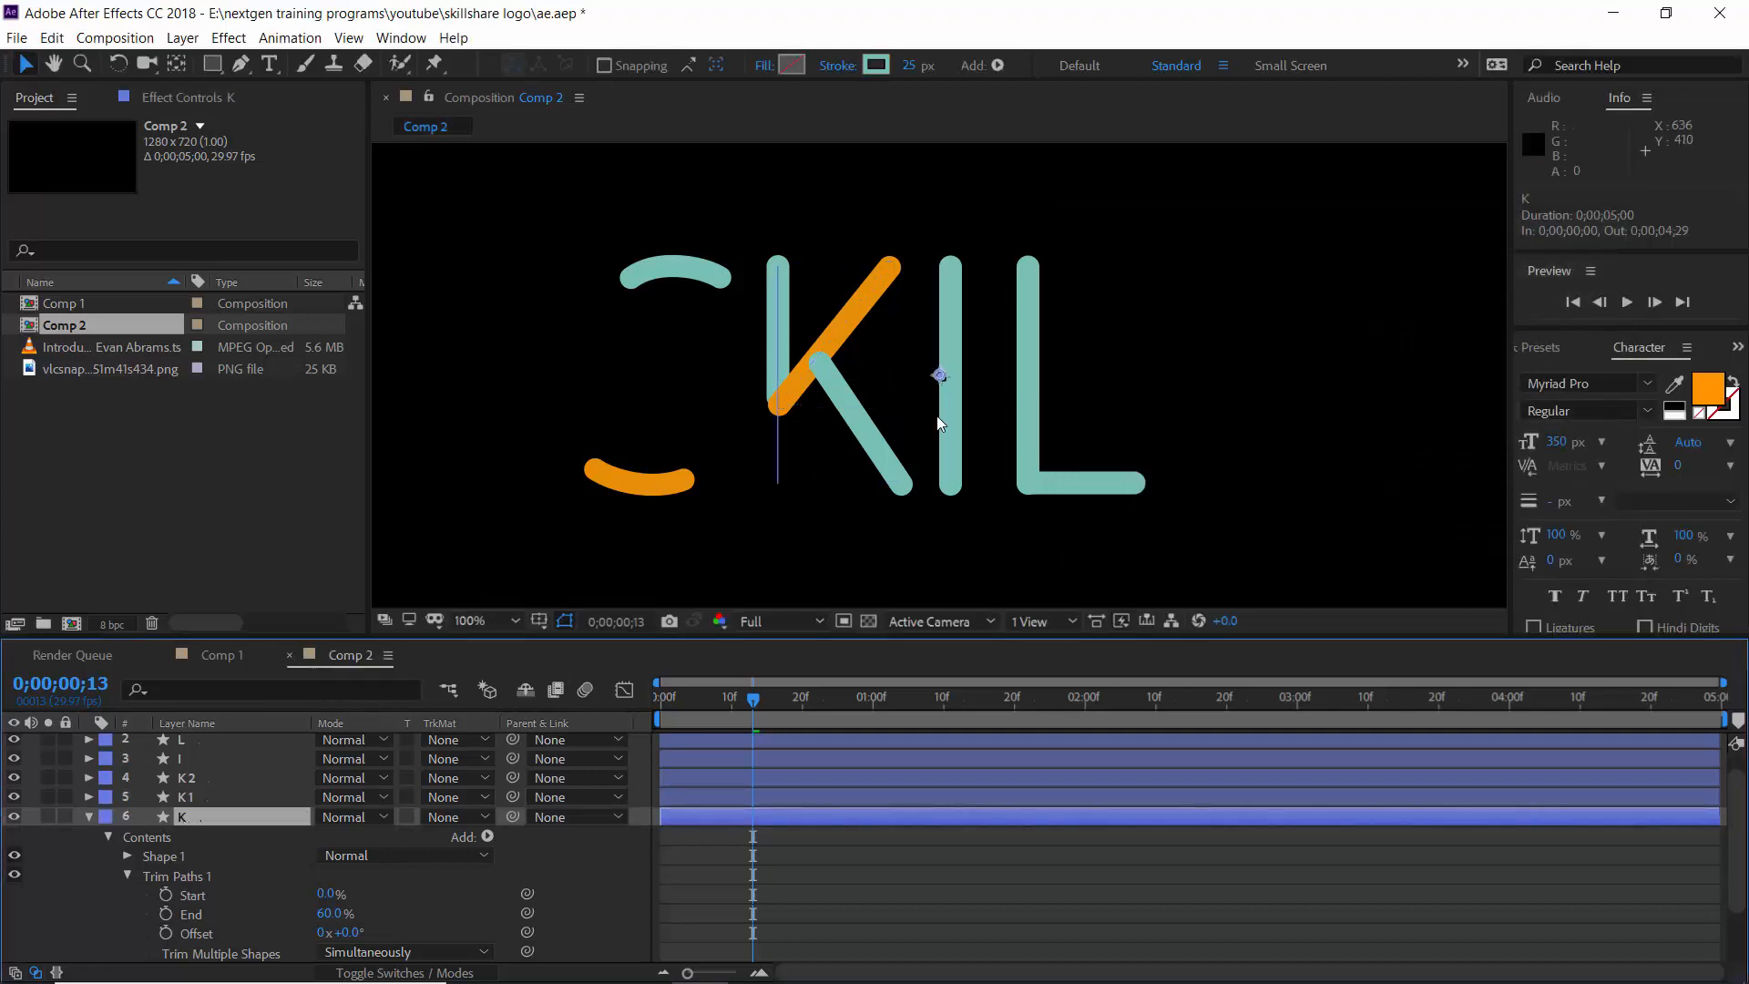
key("period")
left_click(329, 913)
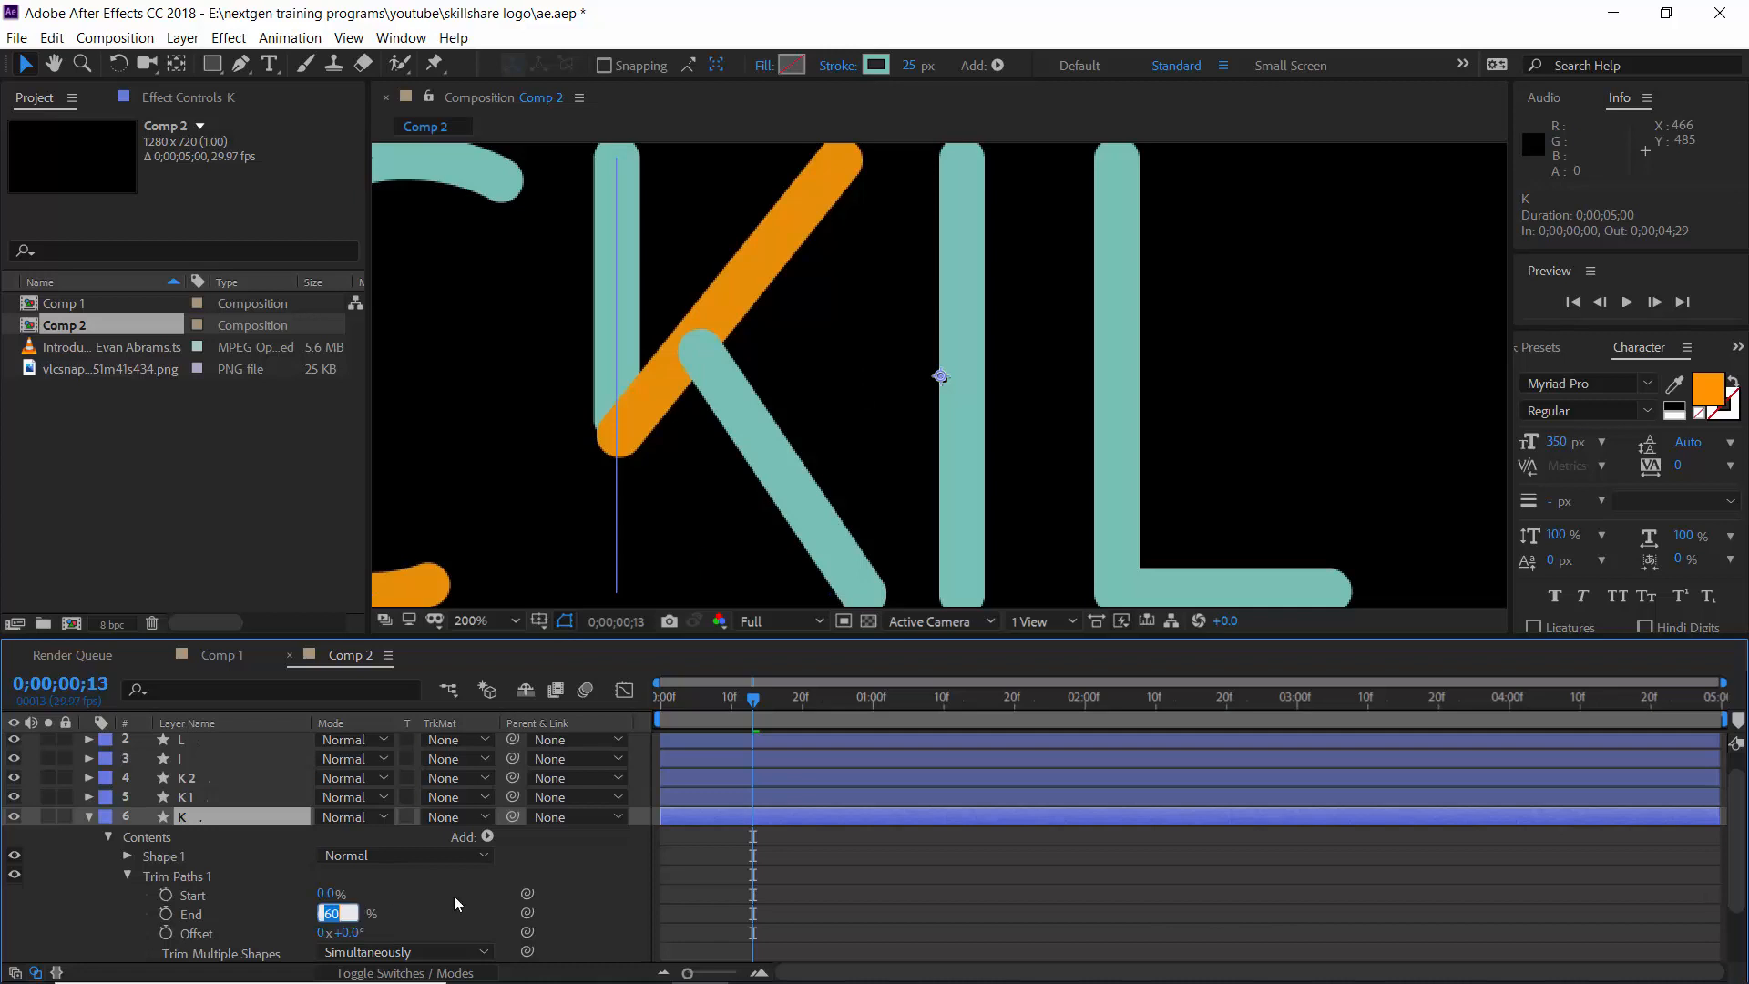
type("65")
key("Return")
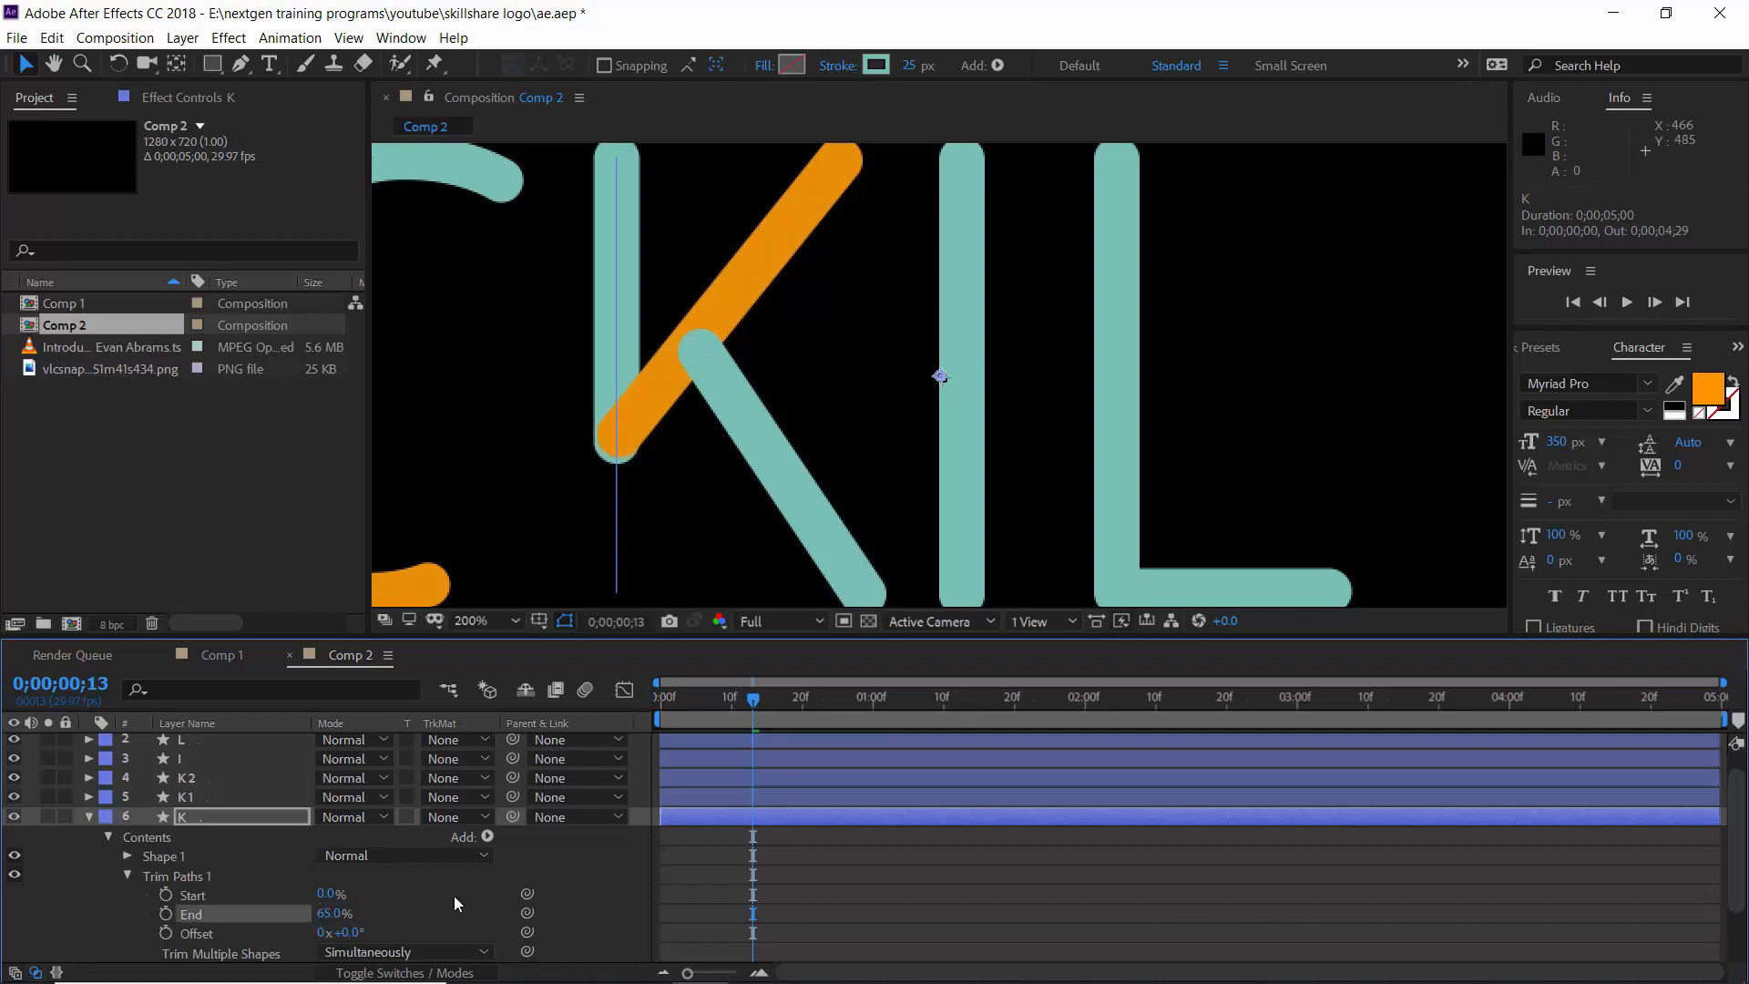
left_click(332, 913)
type("64")
key("Return")
key("comma")
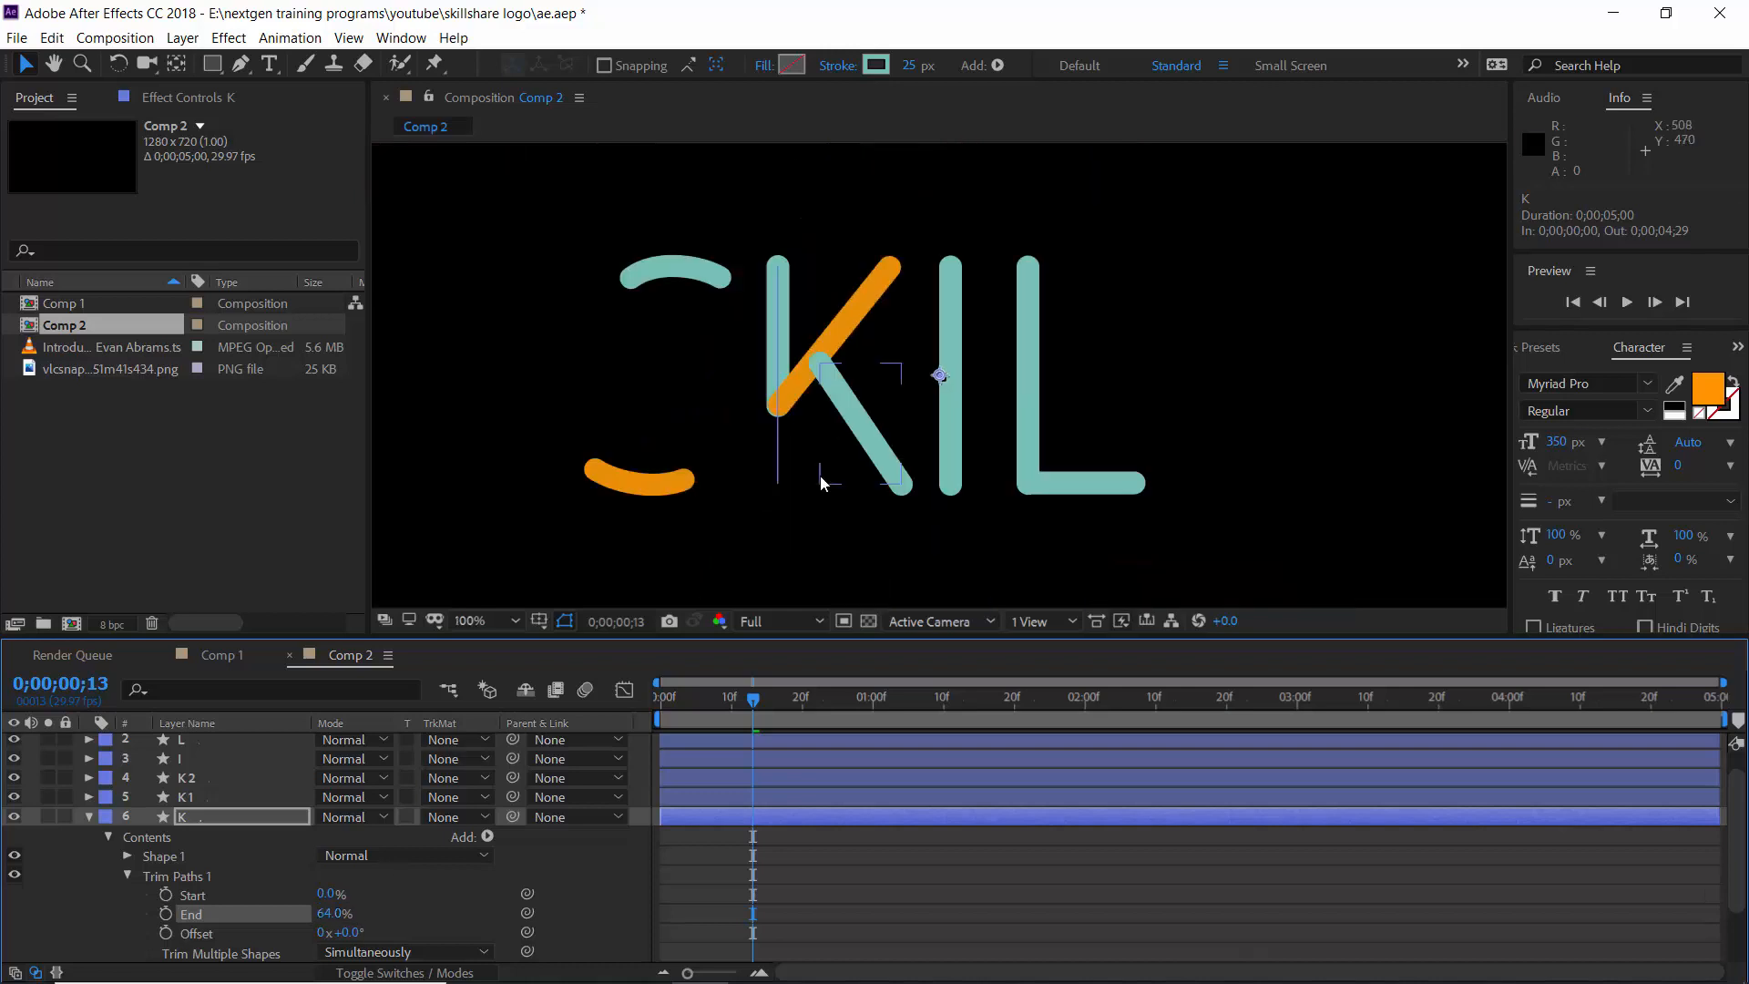
Step: Keyframe the K stem's Trim Paths End from 0% at 0;00;00;00 to 64% at 0;00;00;10
left_click(168, 911)
left_click(732, 709)
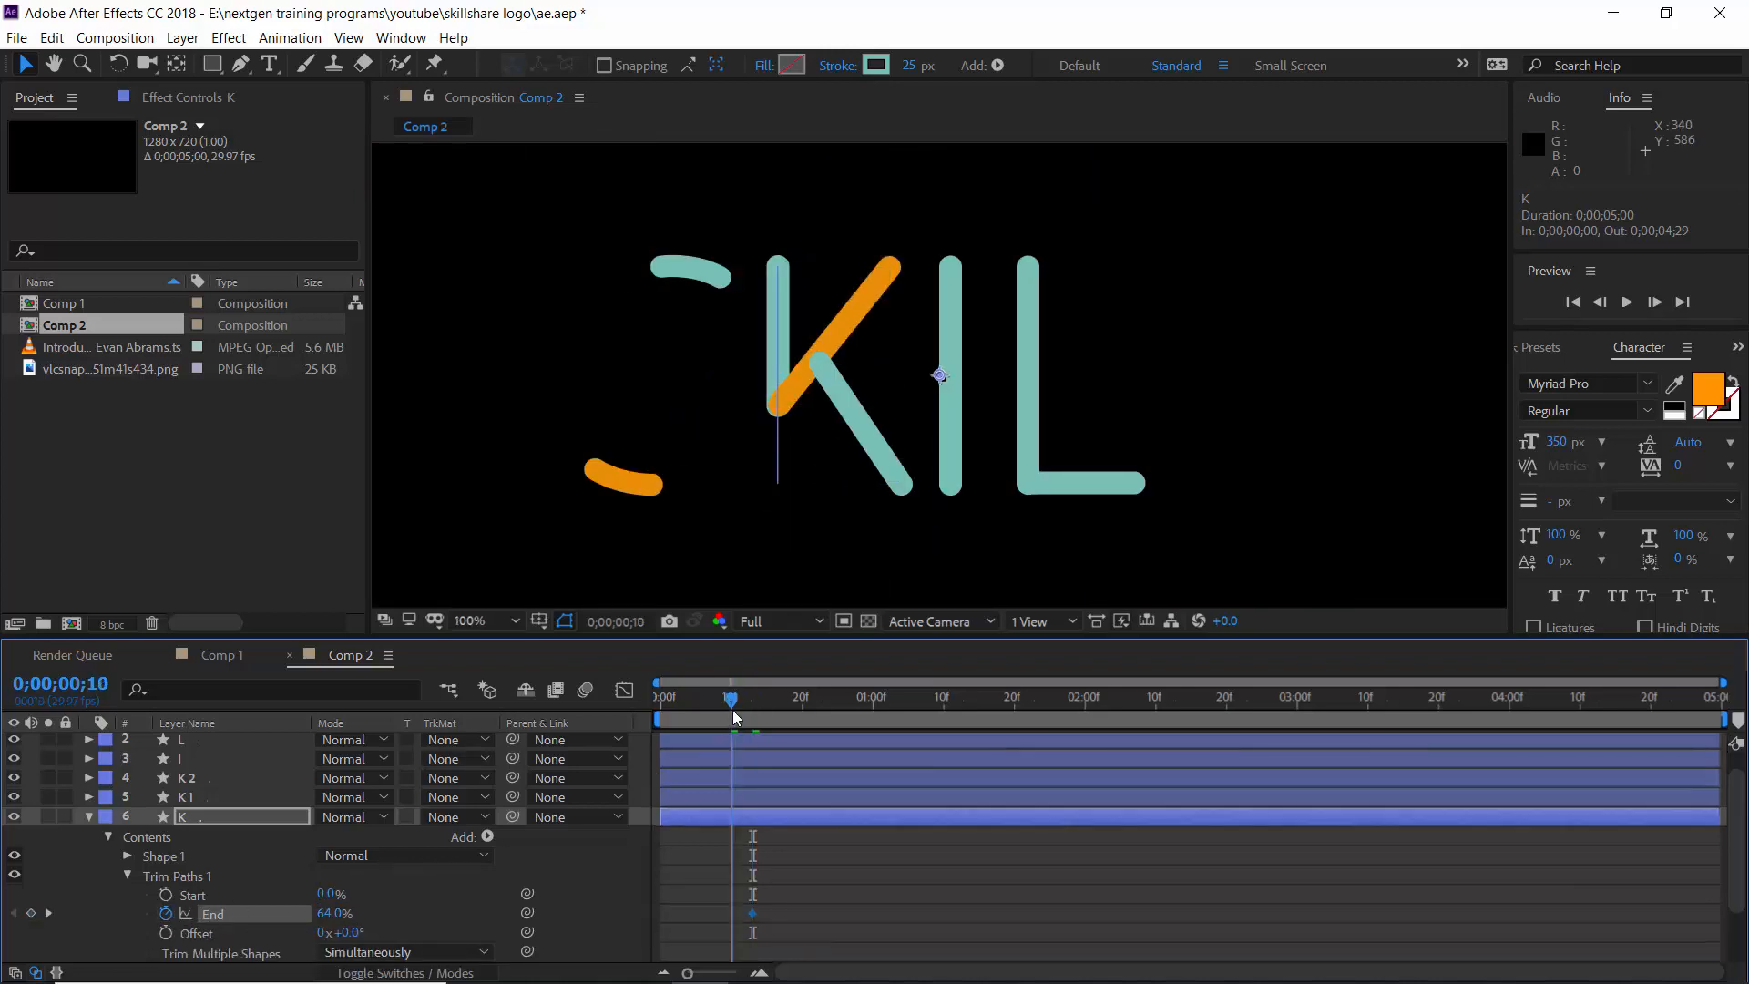
left_click_drag(757, 914, 735, 918)
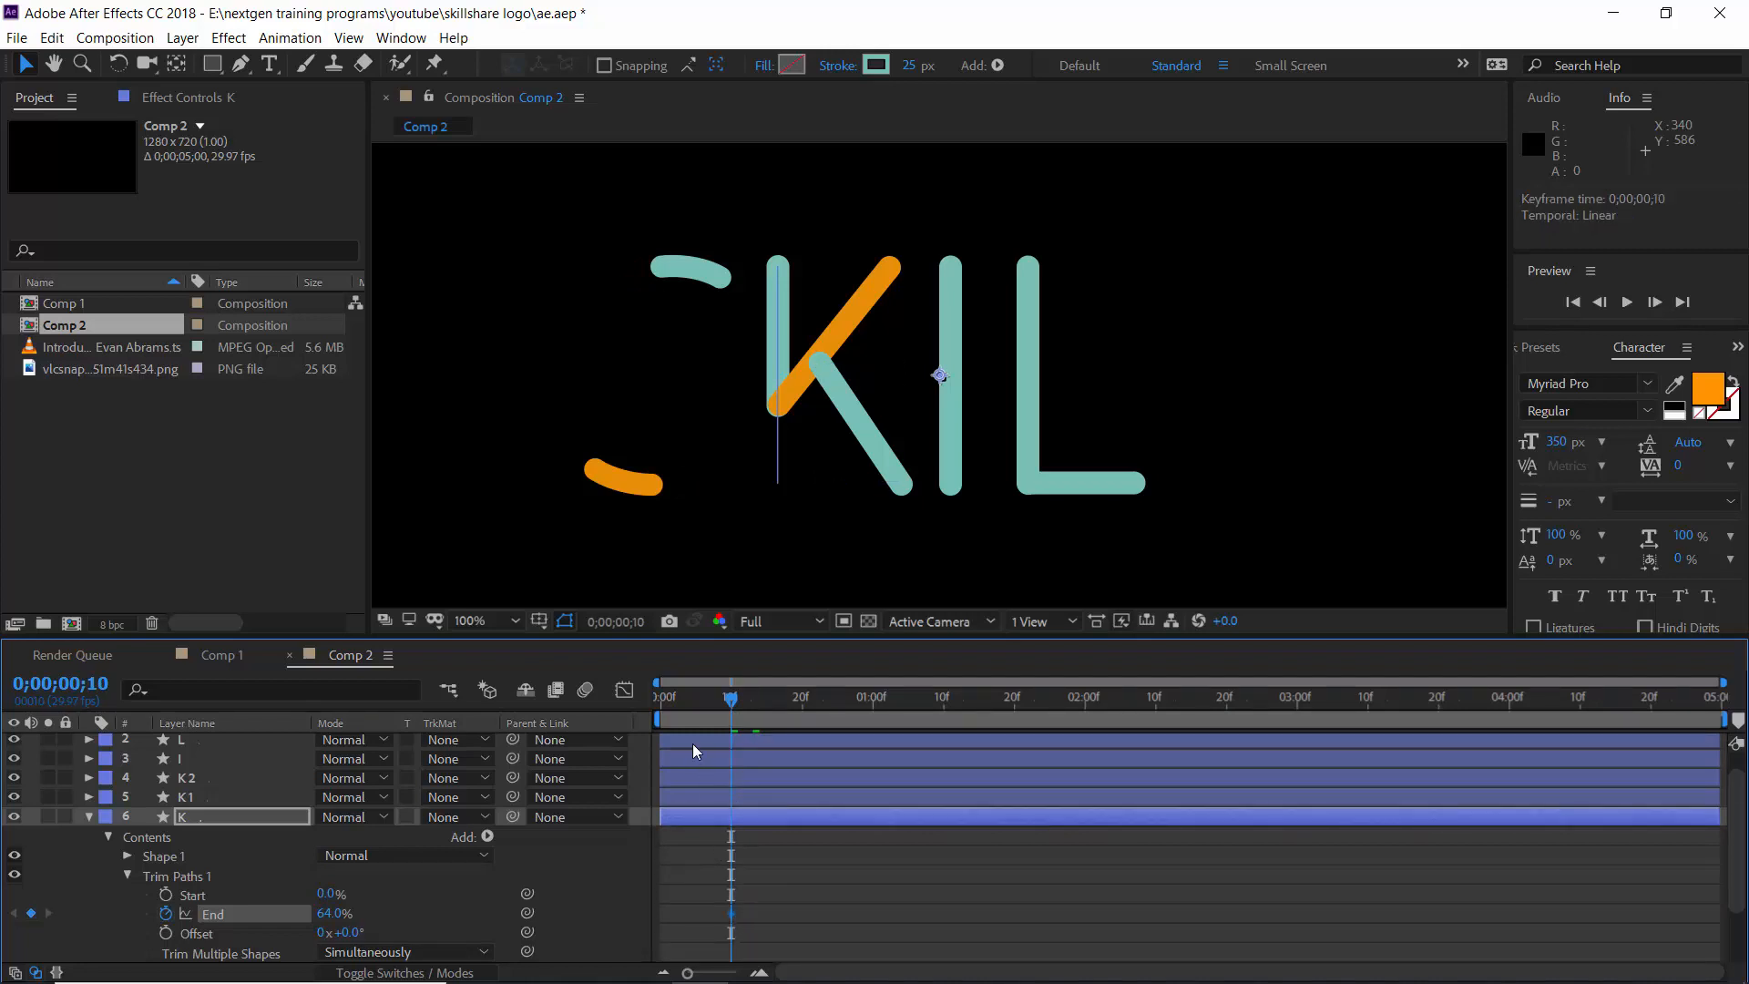
left_click(654, 701)
left_click_drag(330, 912, 223, 914)
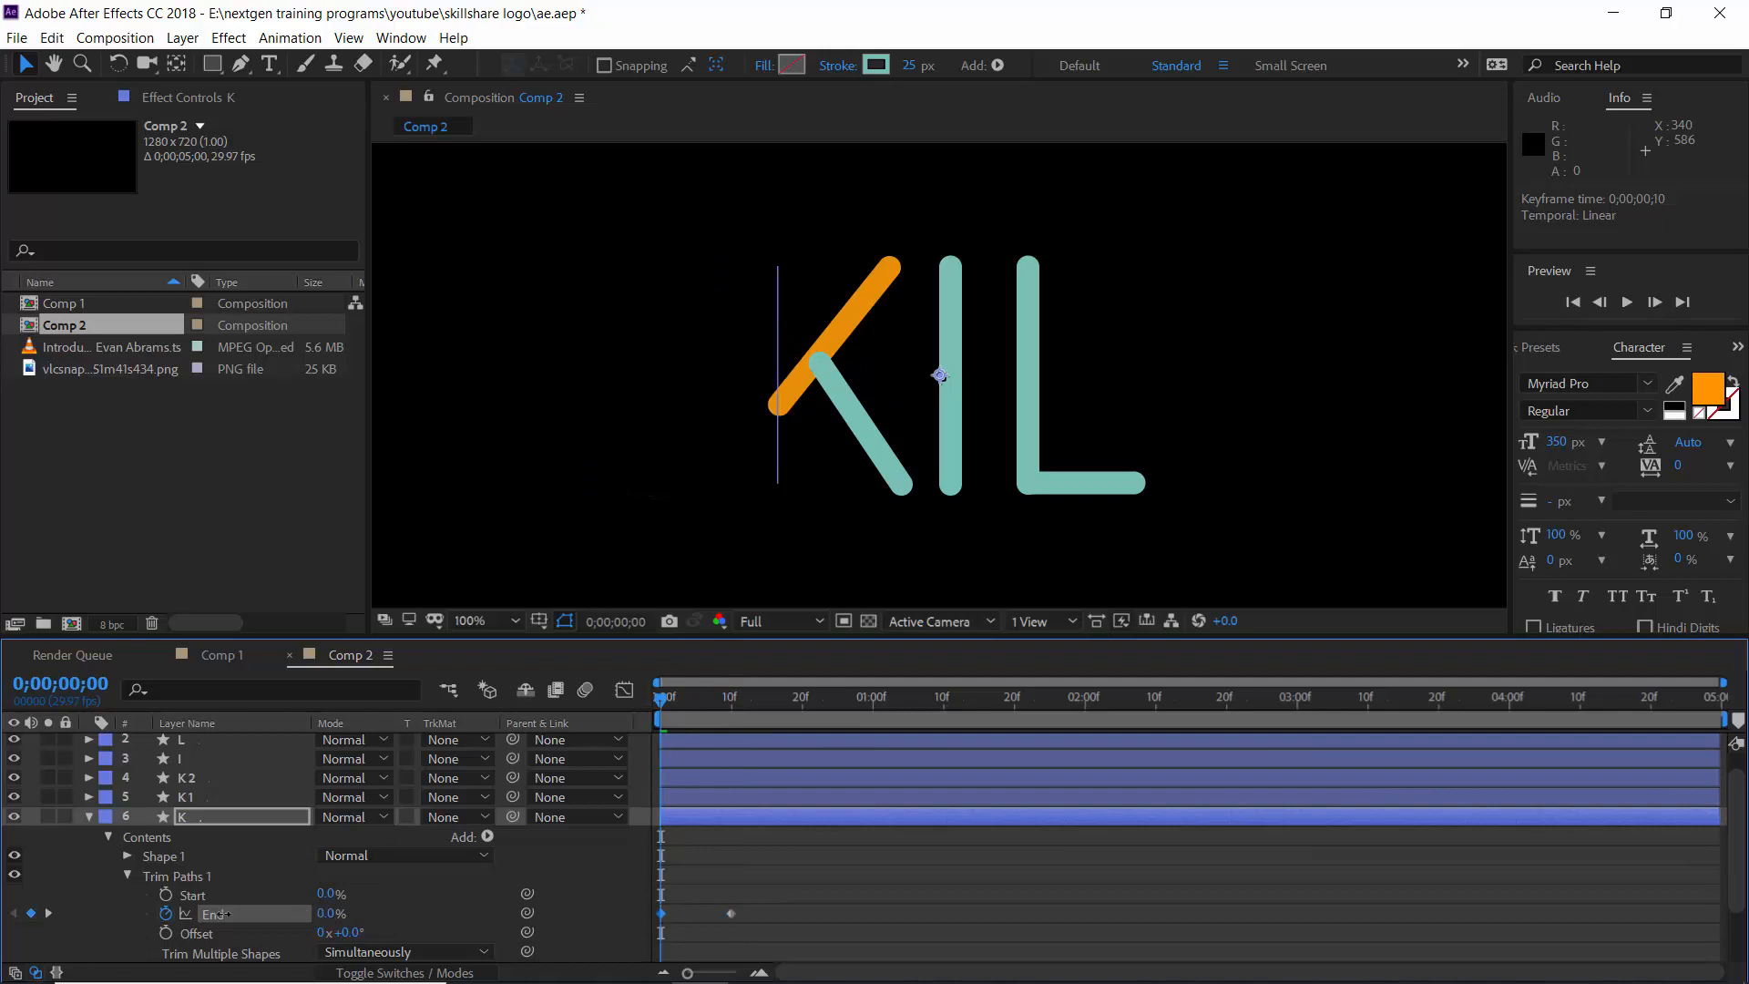
Step: Apply Easy Ease to both Trim Paths End keyframes of the K stem and preview the animation
left_click(753, 911)
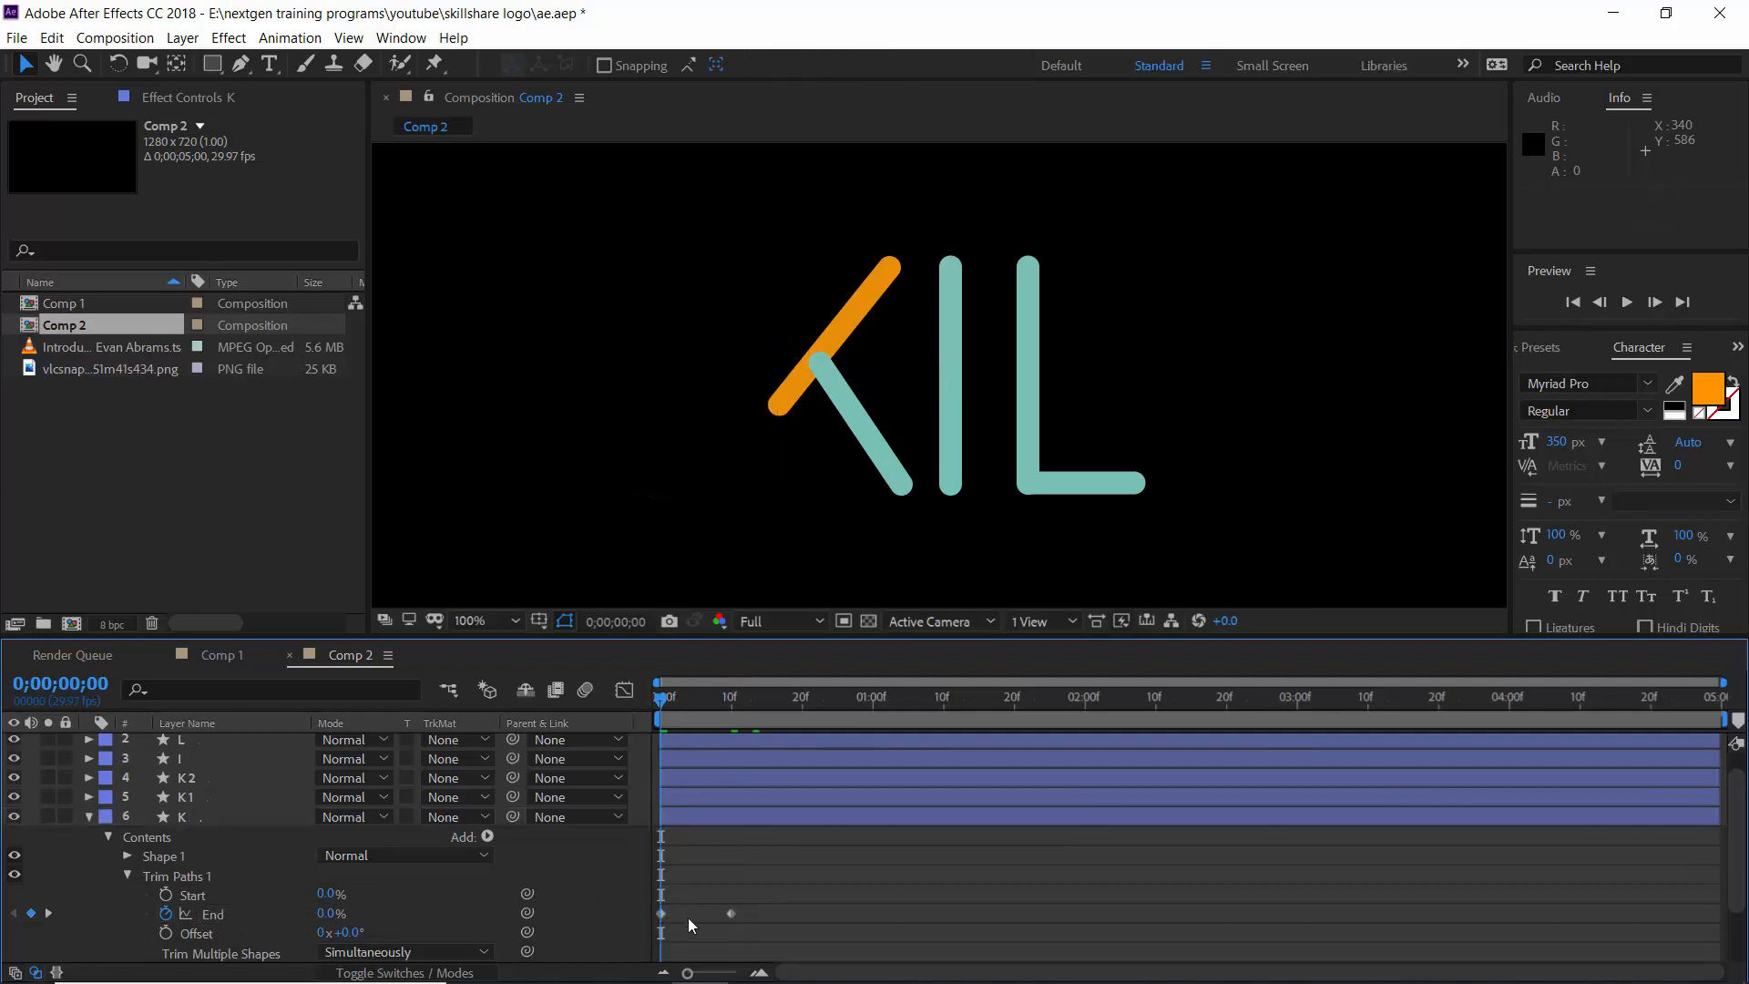
left_click_drag(687, 916, 660, 918)
right_click(658, 916)
mouse_move(820, 902)
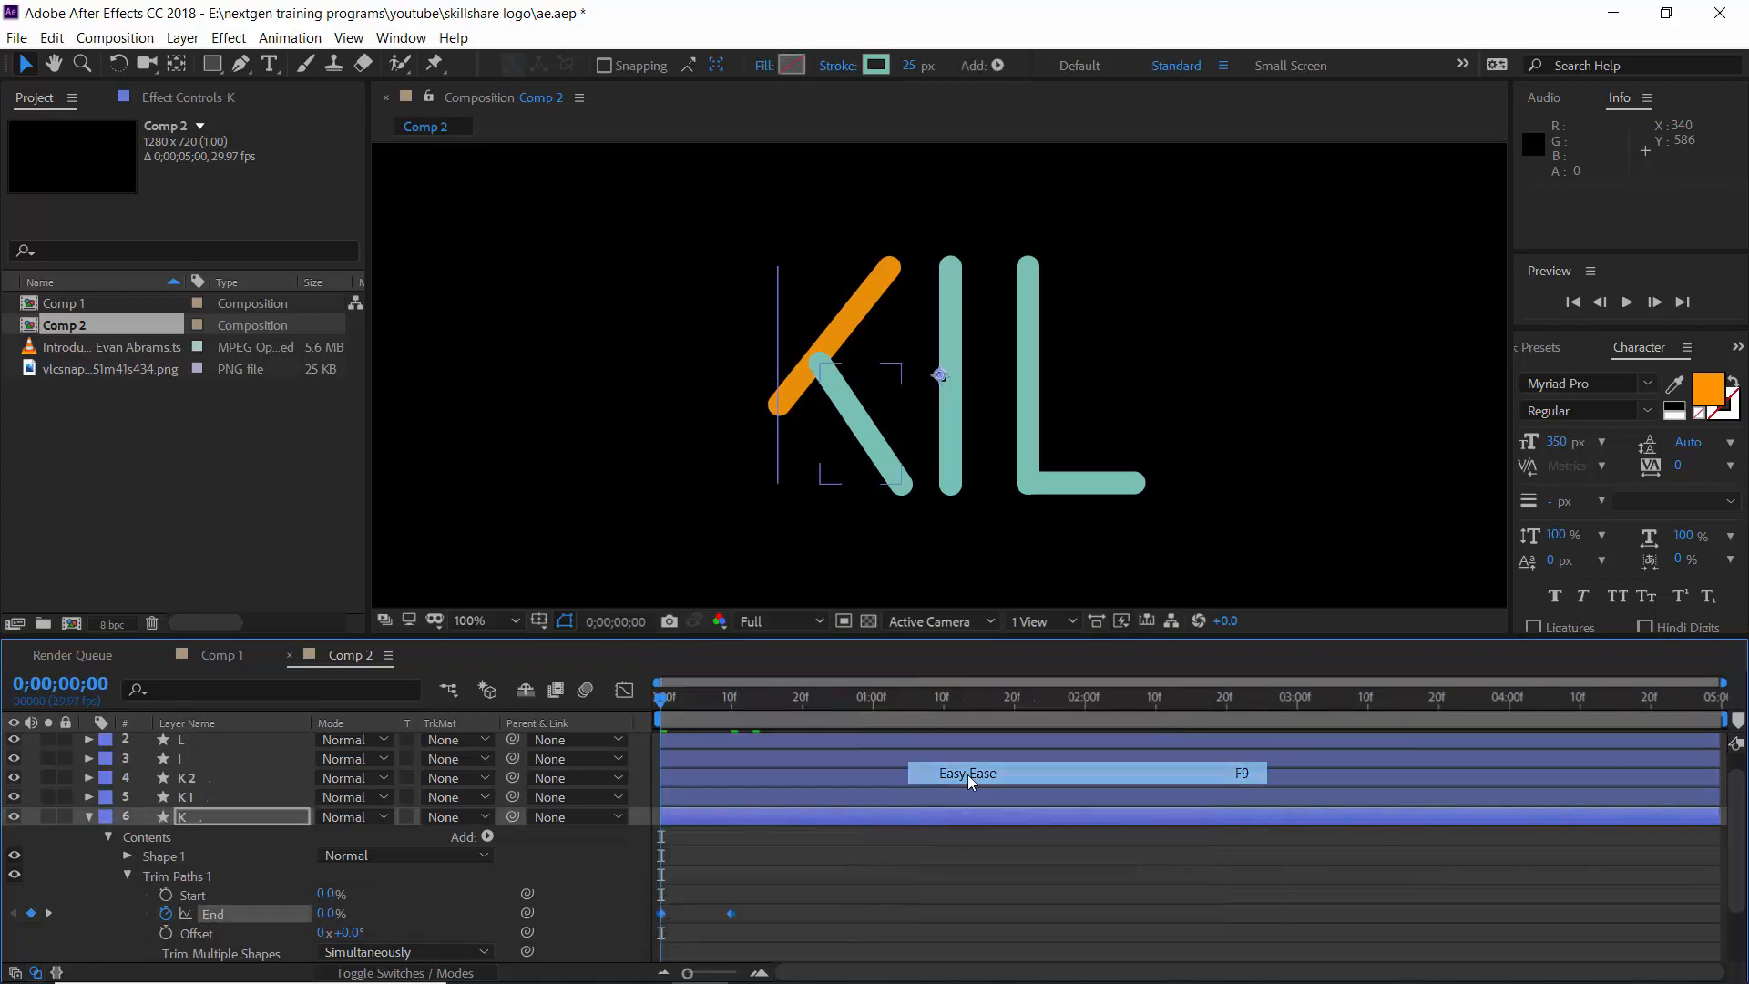
left_click(968, 774)
mouse_move(665, 701)
left_mouse_down()
mouse_move(734, 714)
mouse_move(662, 716)
left_mouse_up()
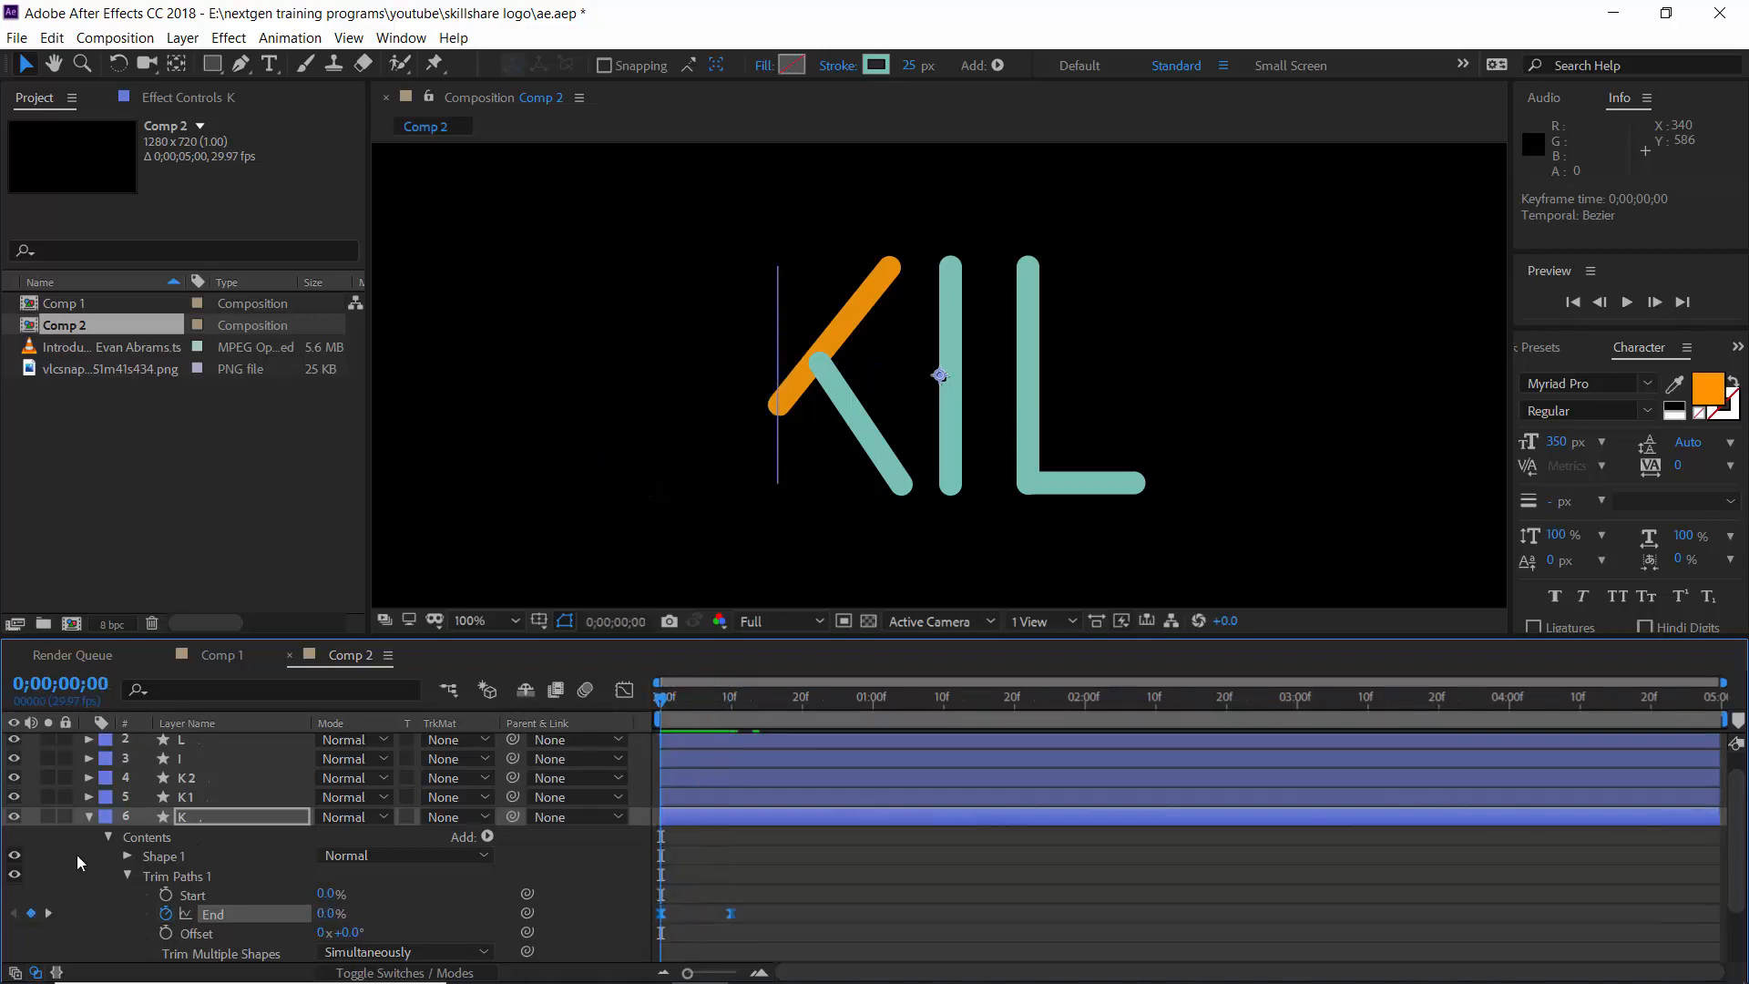
Step: Duplicate the K stem layer and give the copy an orange label
left_click(89, 816)
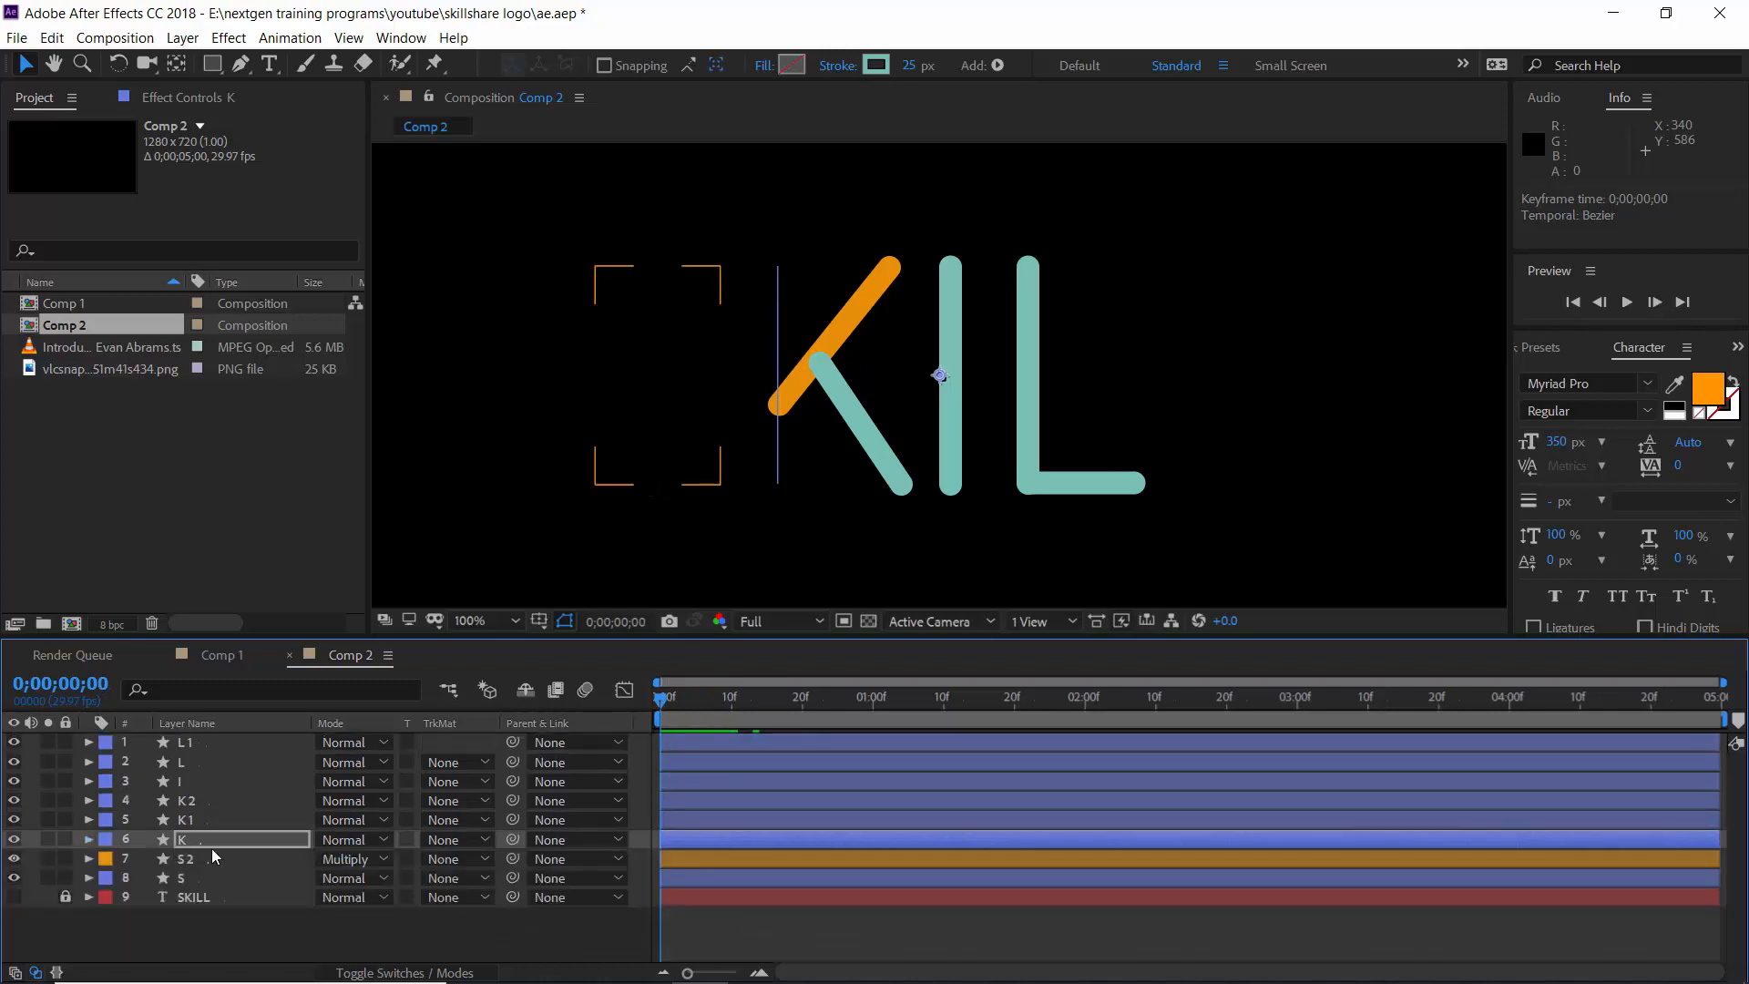
left_click(208, 840)
key("ctrl+d")
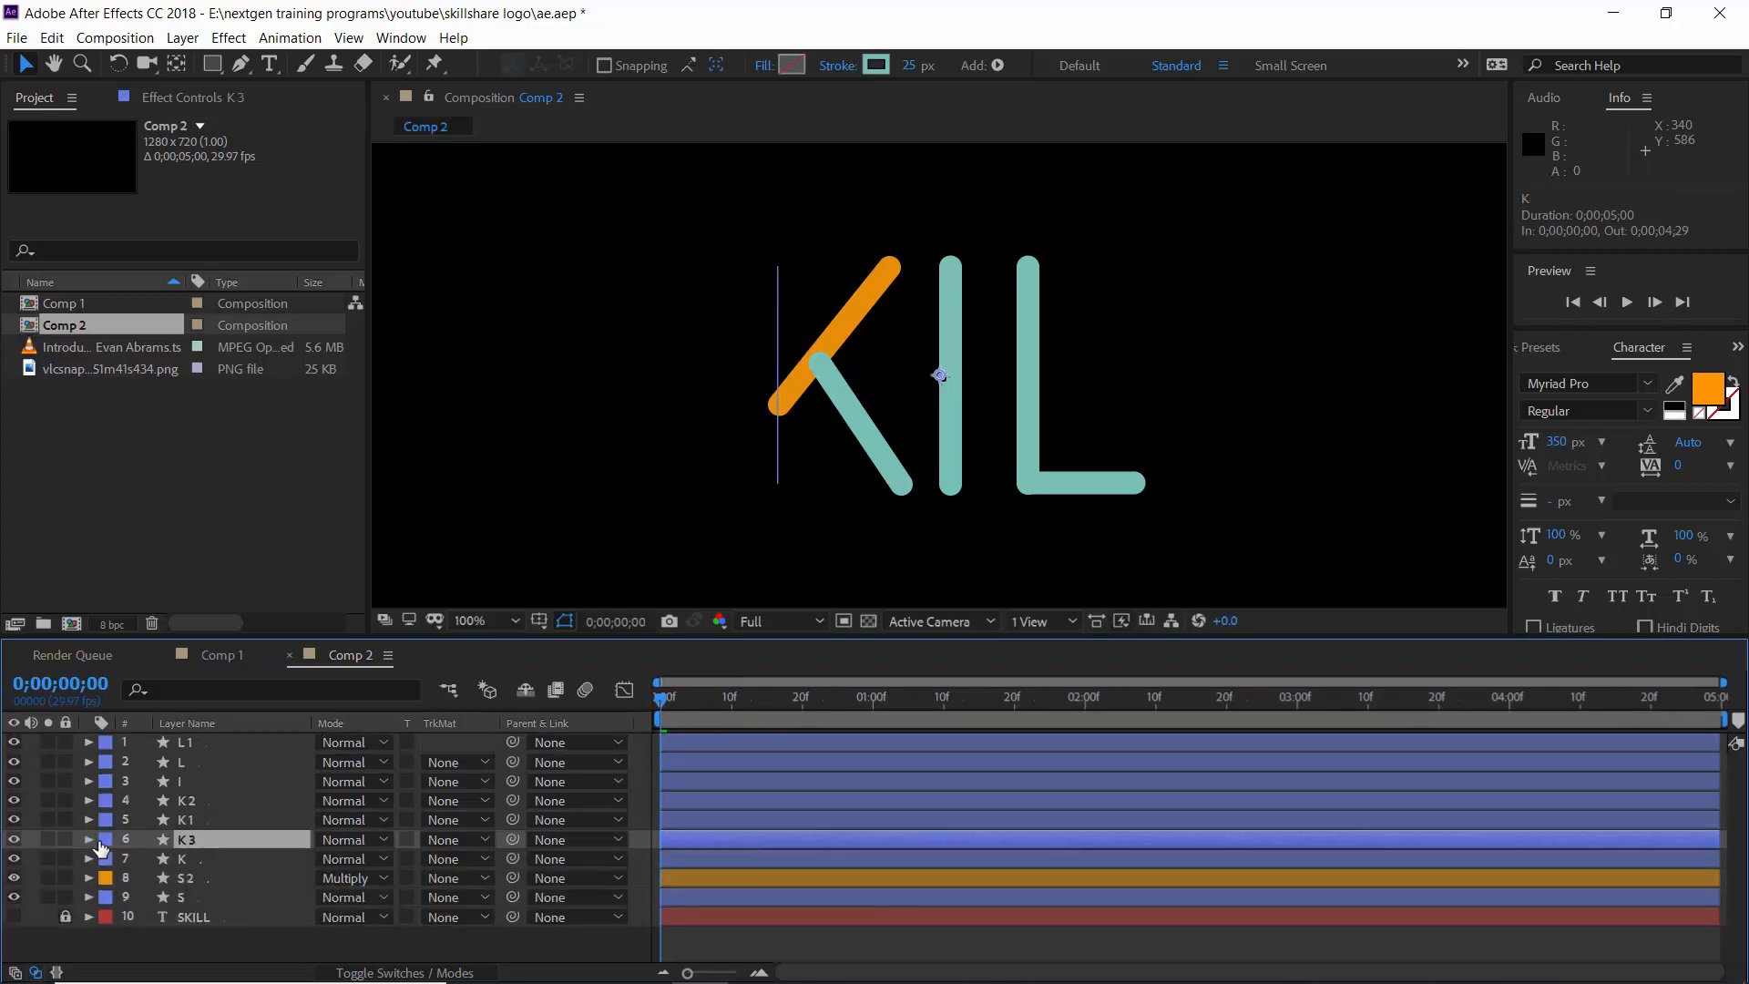
left_click(102, 843)
left_click(178, 725)
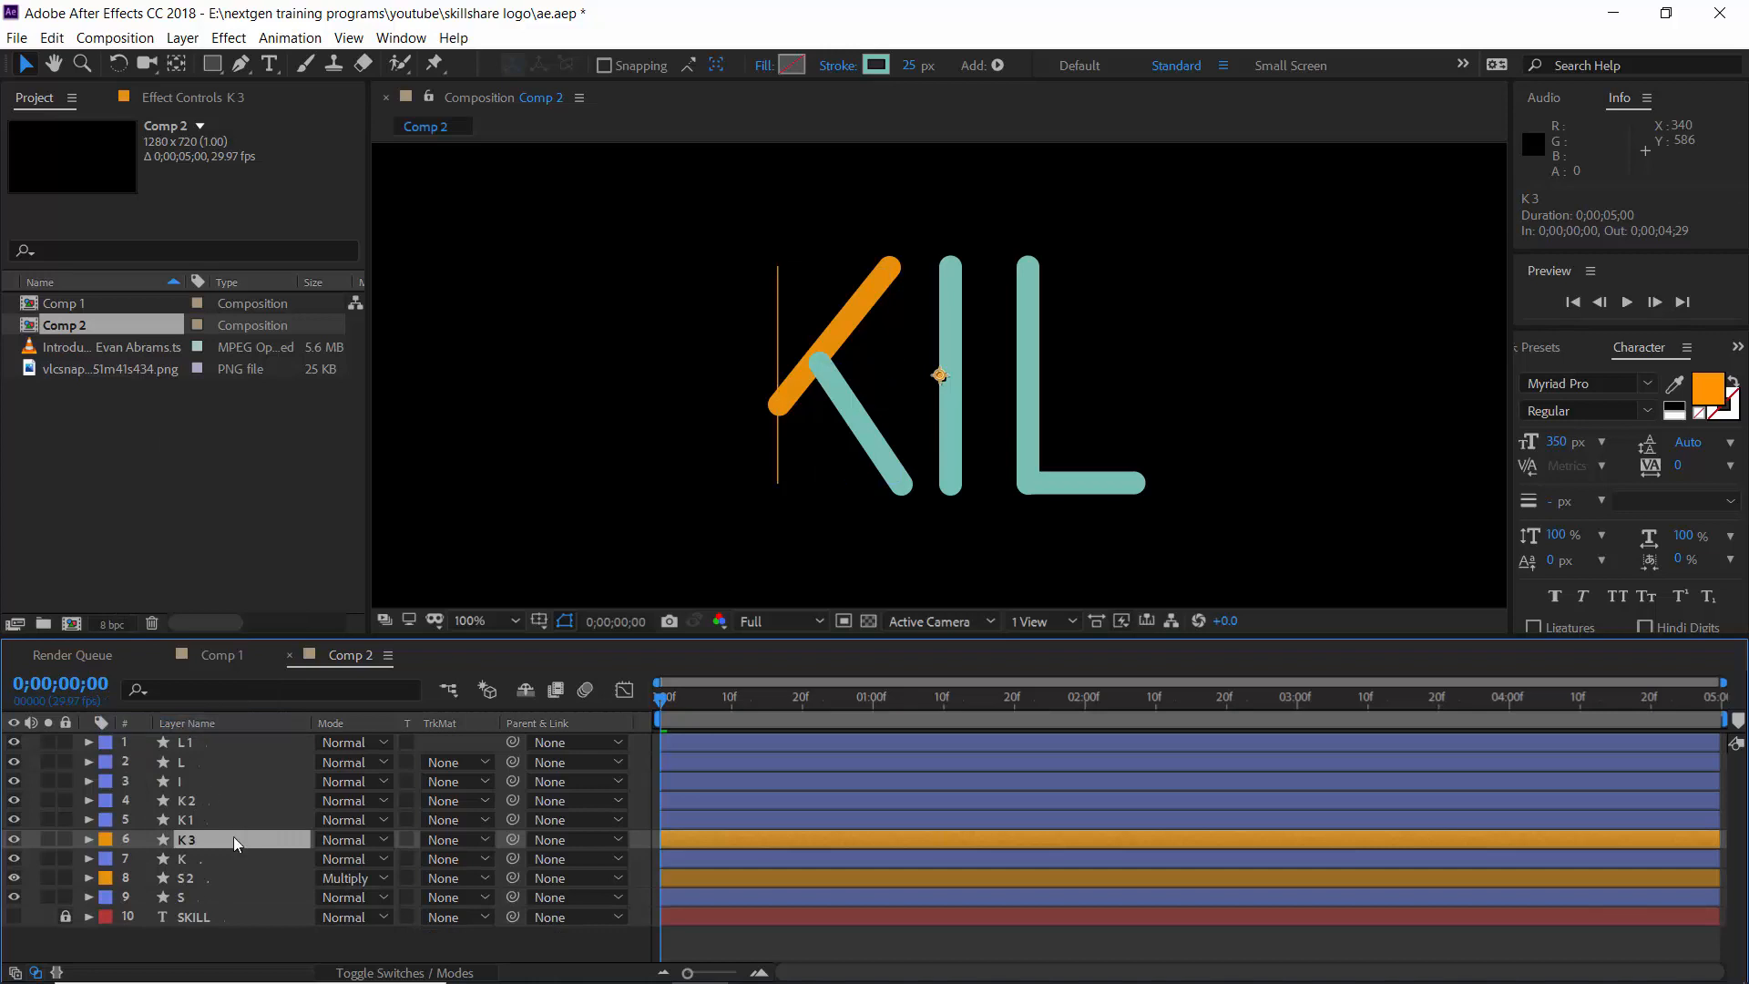
Step: Remove the End keyframes from the K 3 layer's Trim Paths and set both End and Start to 100%
left_click(89, 838)
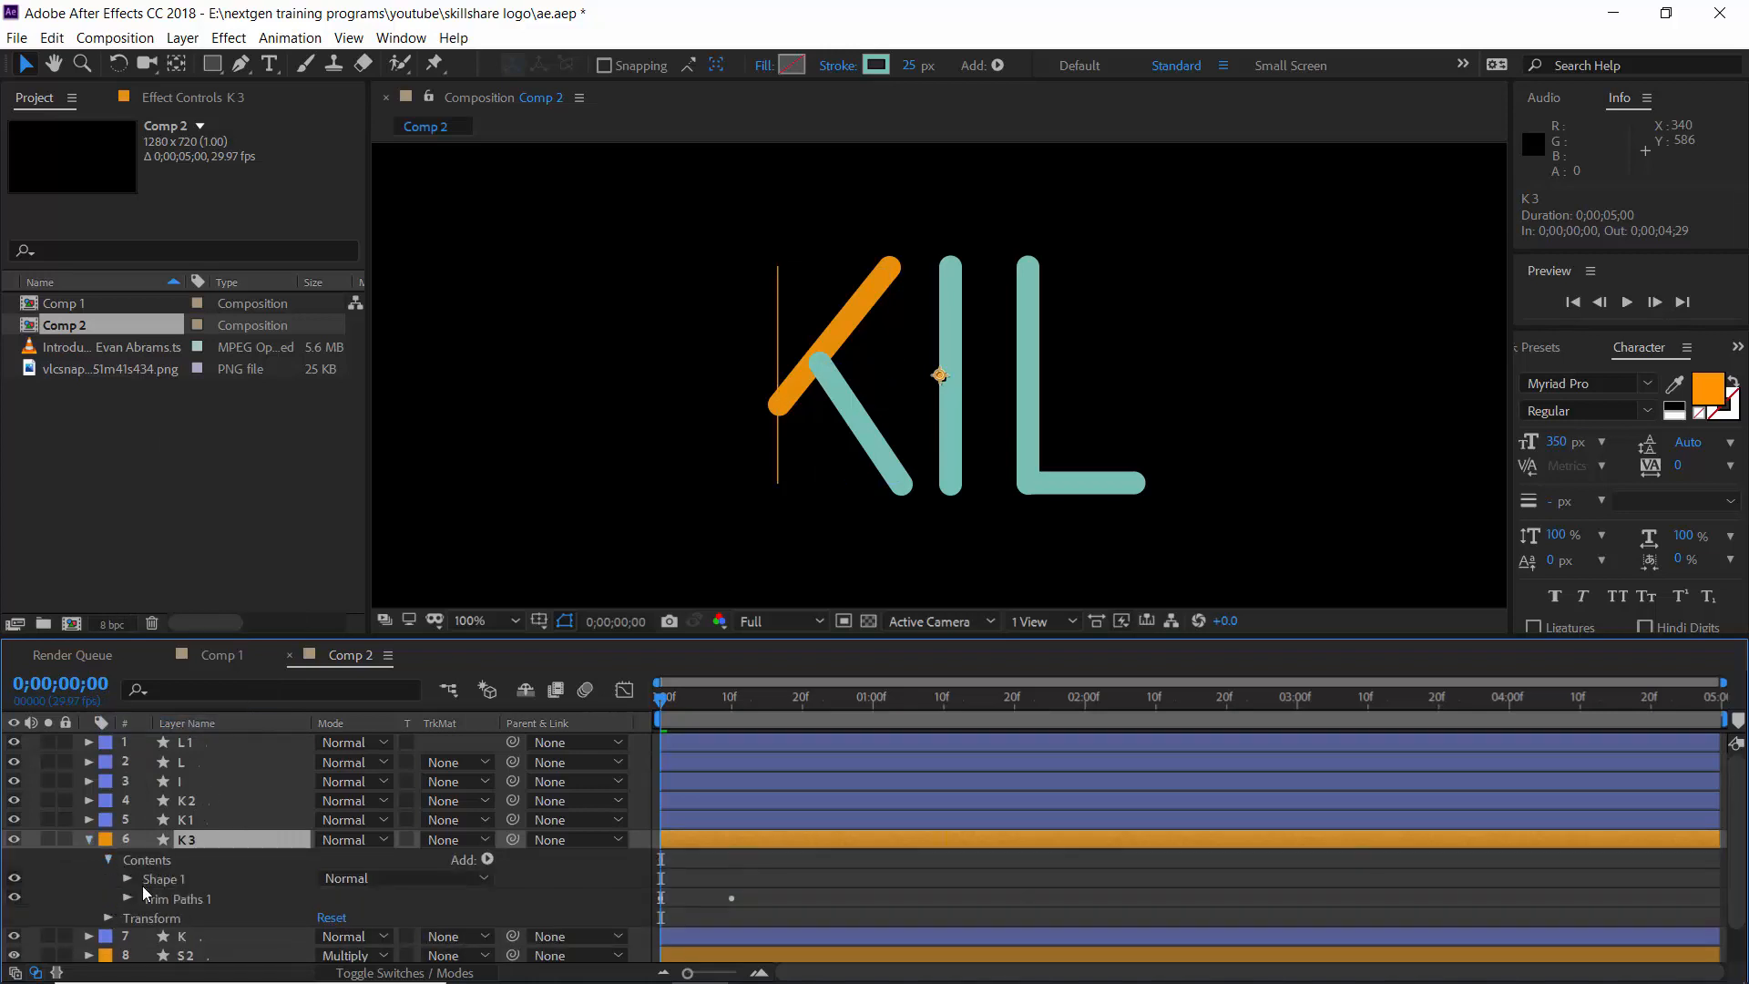
scroll(164, 897, "down", 1)
left_click(167, 912)
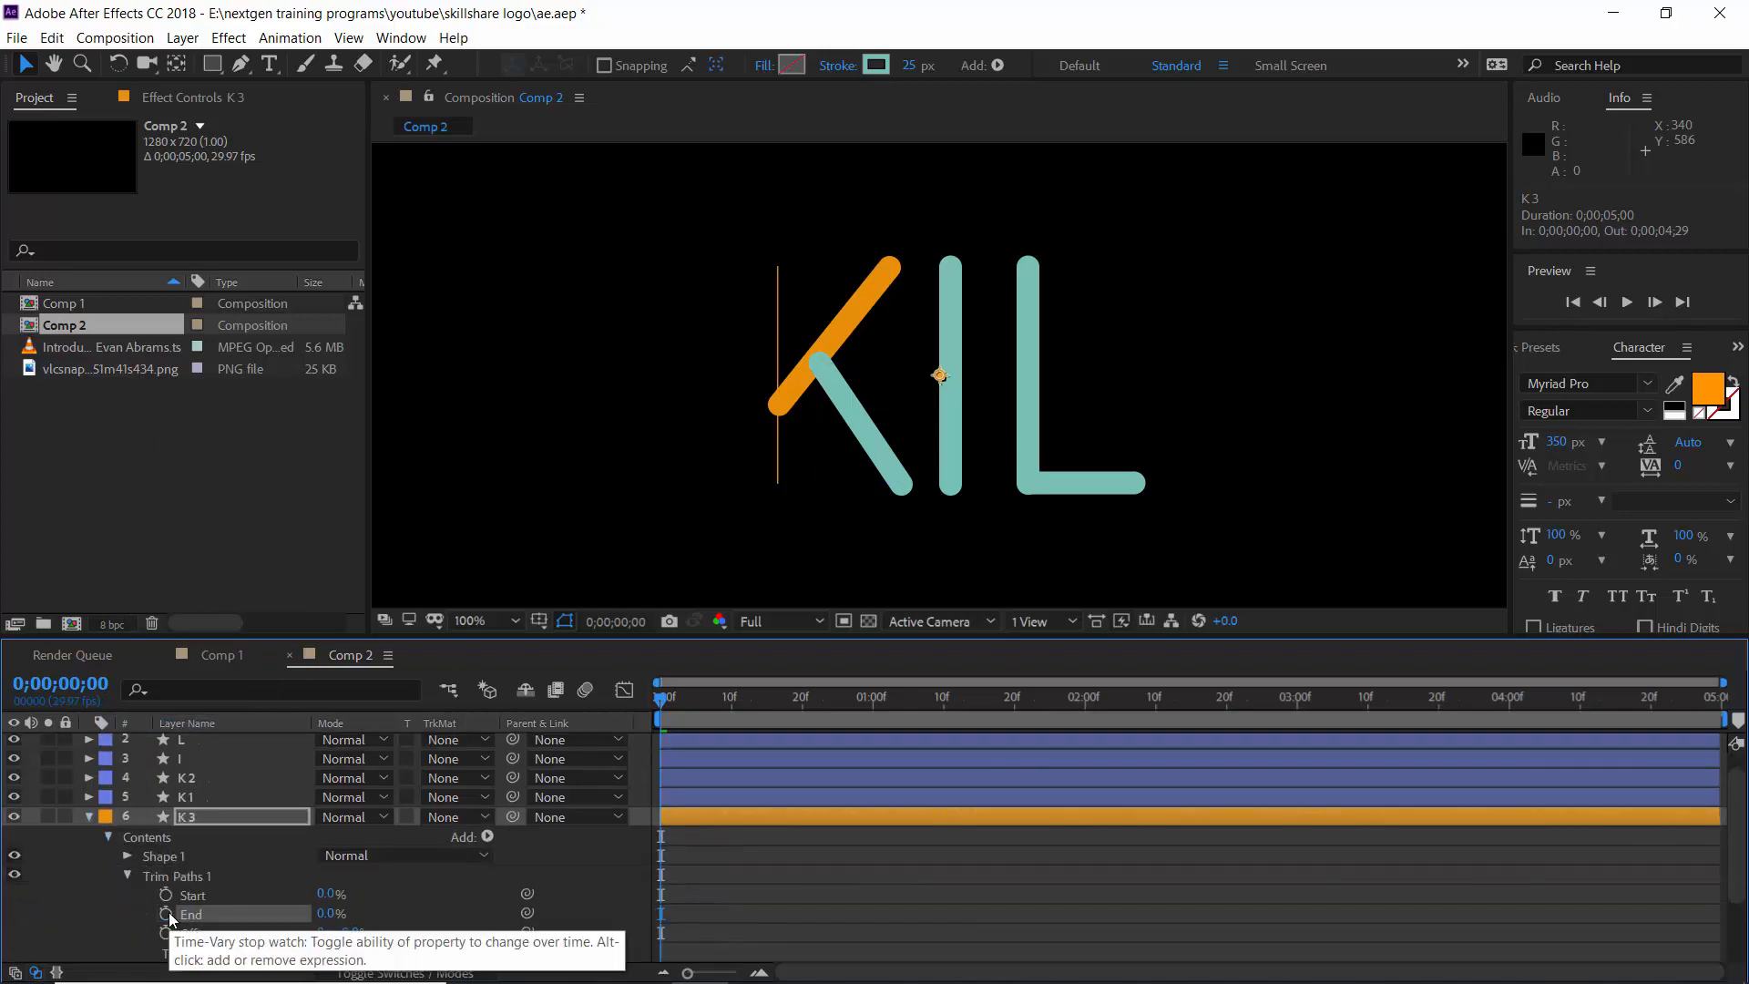
left_click_drag(332, 922, 479, 918)
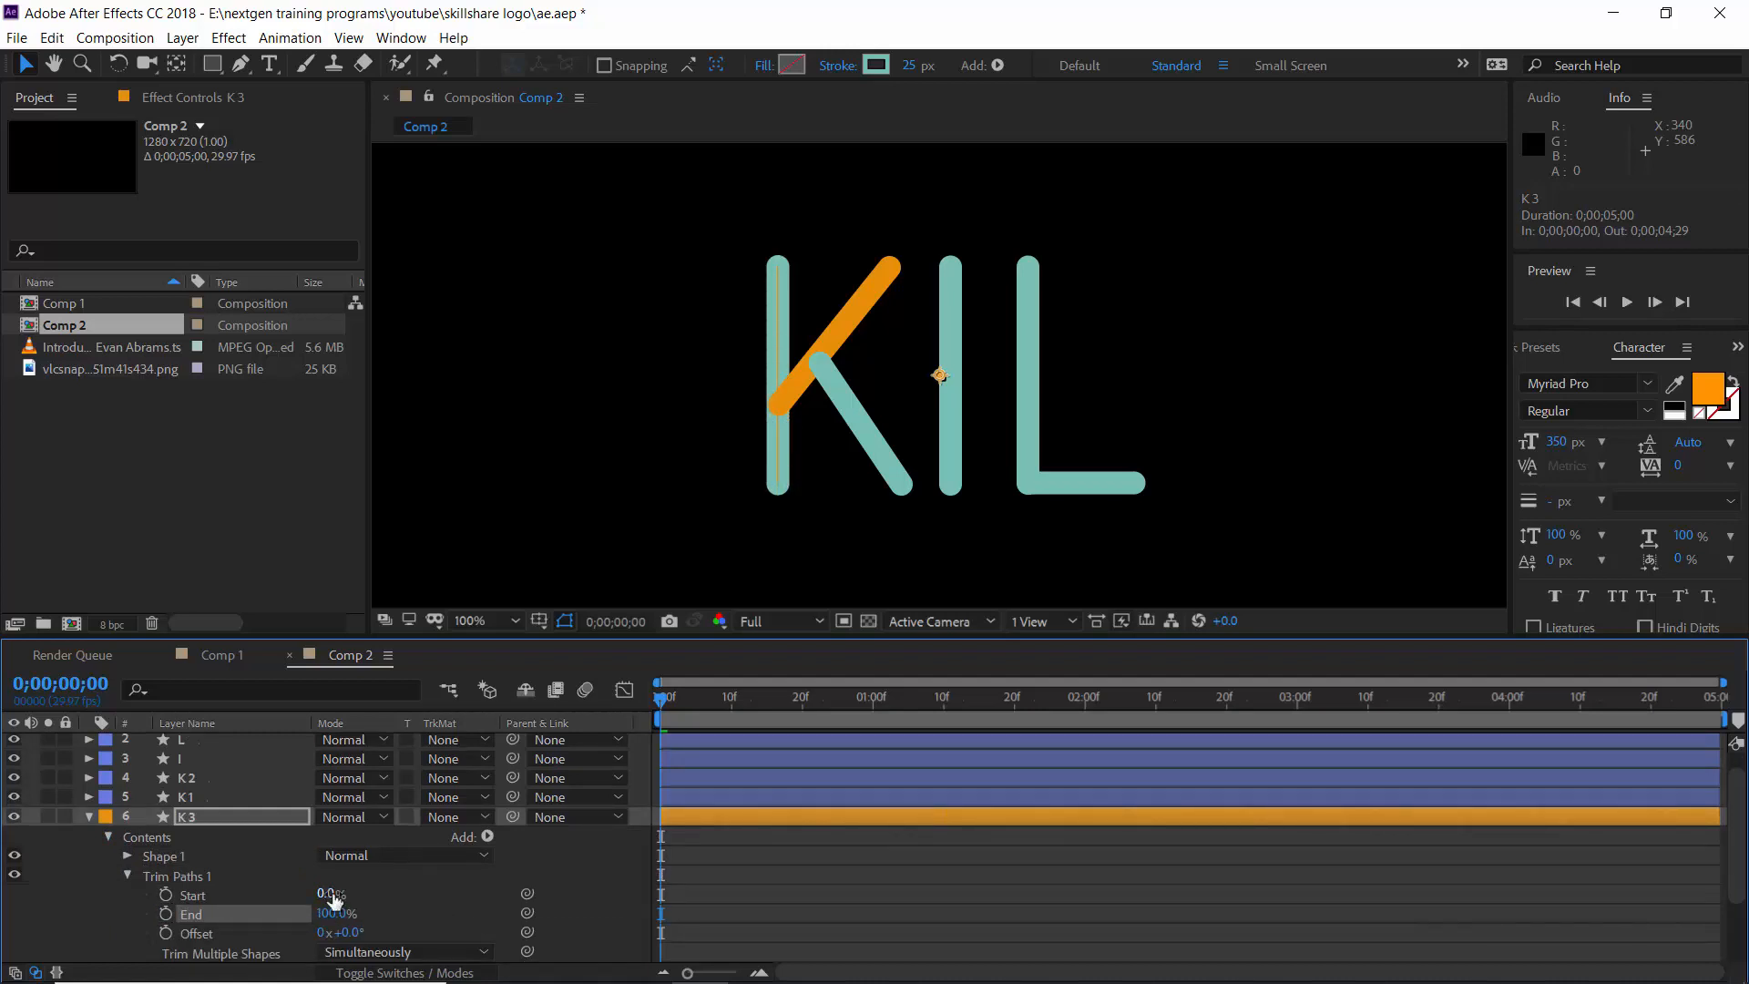
left_click_drag(333, 898, 498, 905)
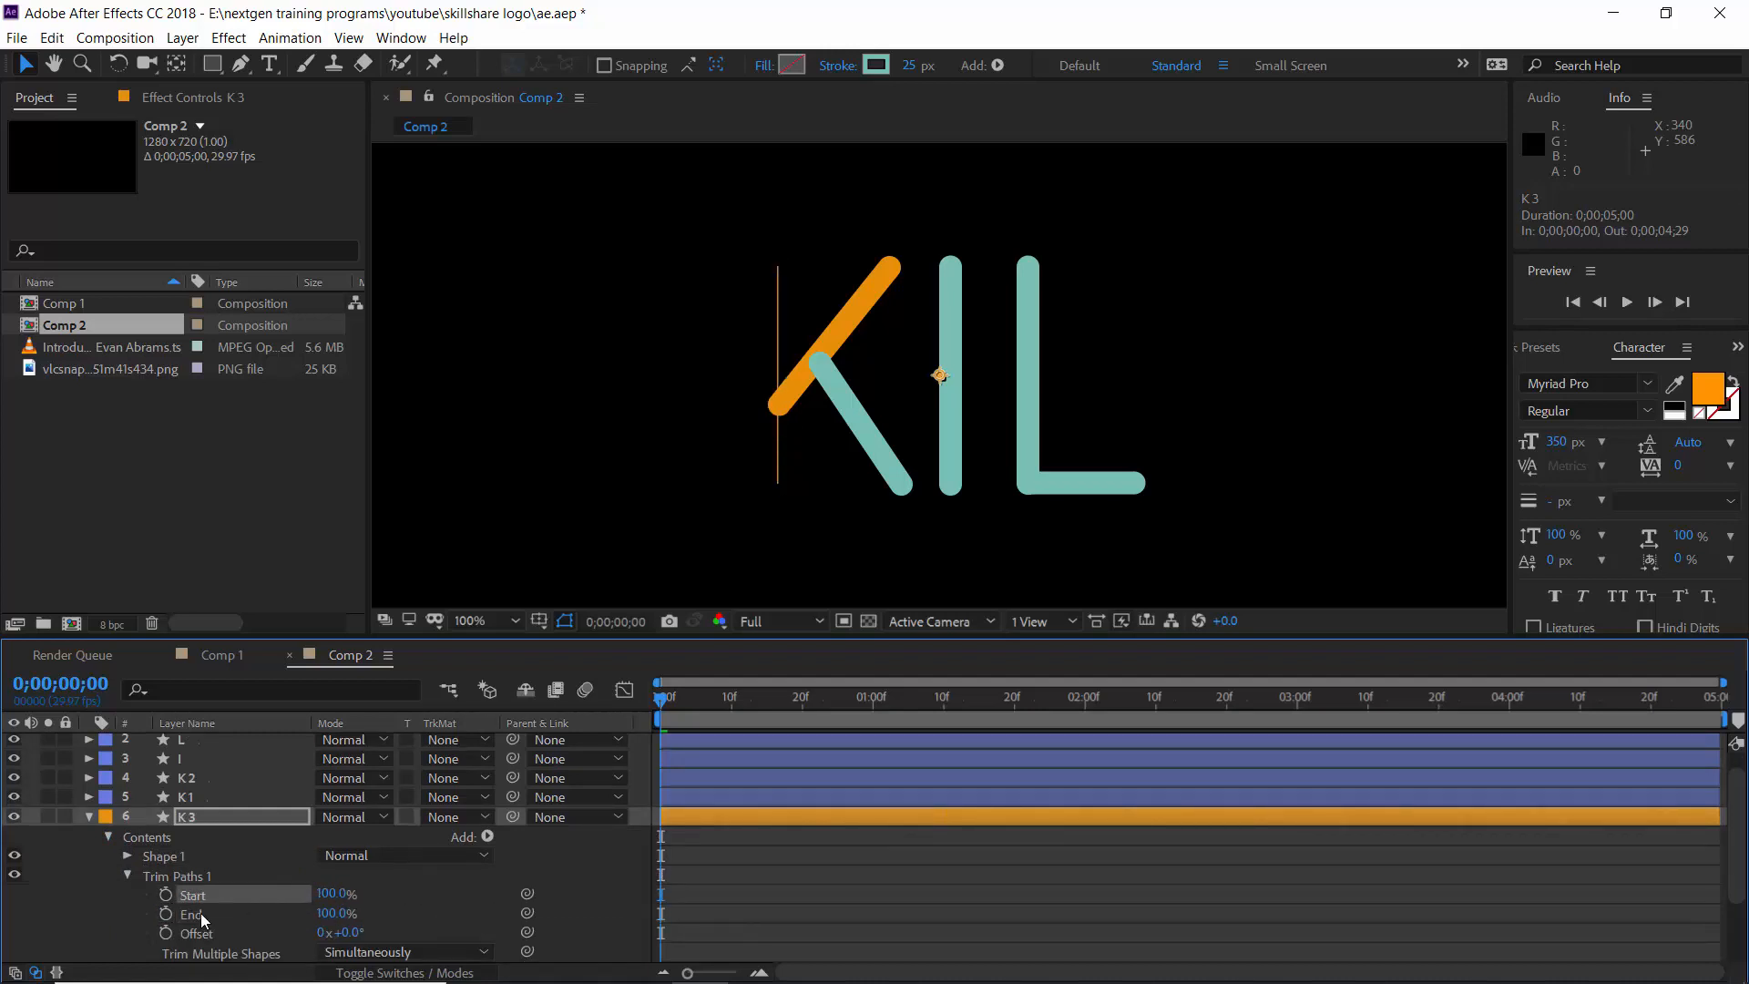
Step: Keyframe the K 3 layer's Trim Paths Start from 100% at 0;00;00;00 to 64% at 0;00;00;10
left_click(730, 709)
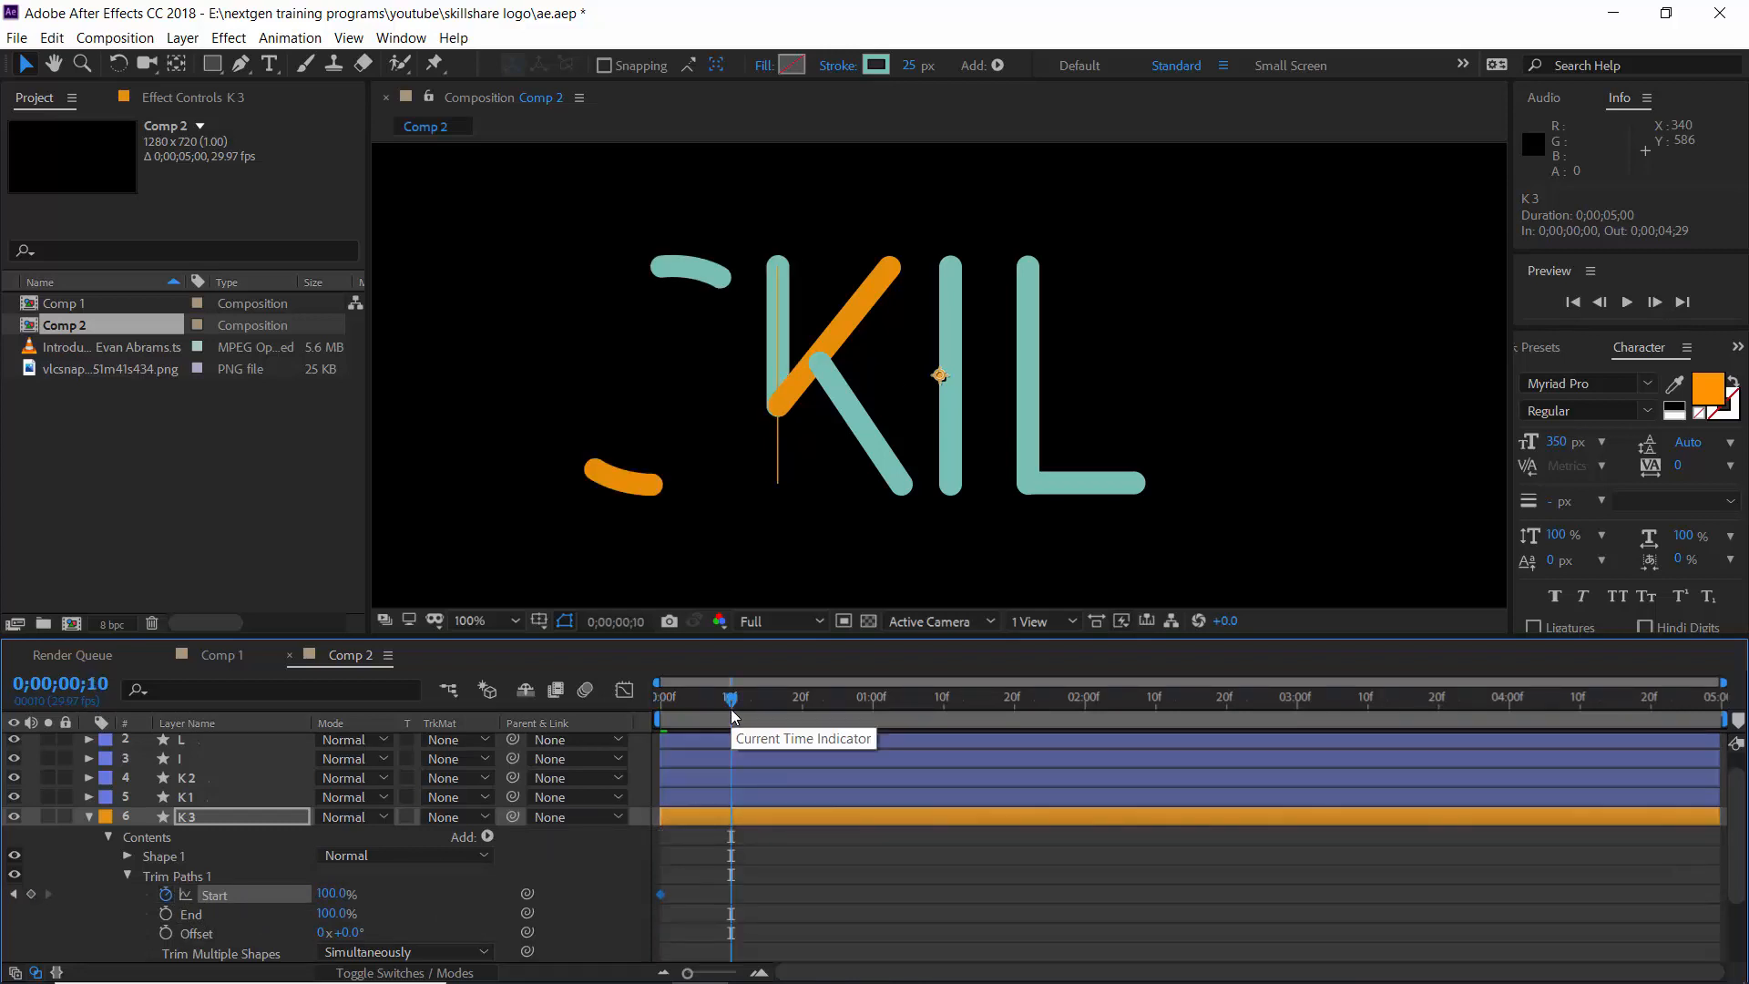
left_click(336, 892)
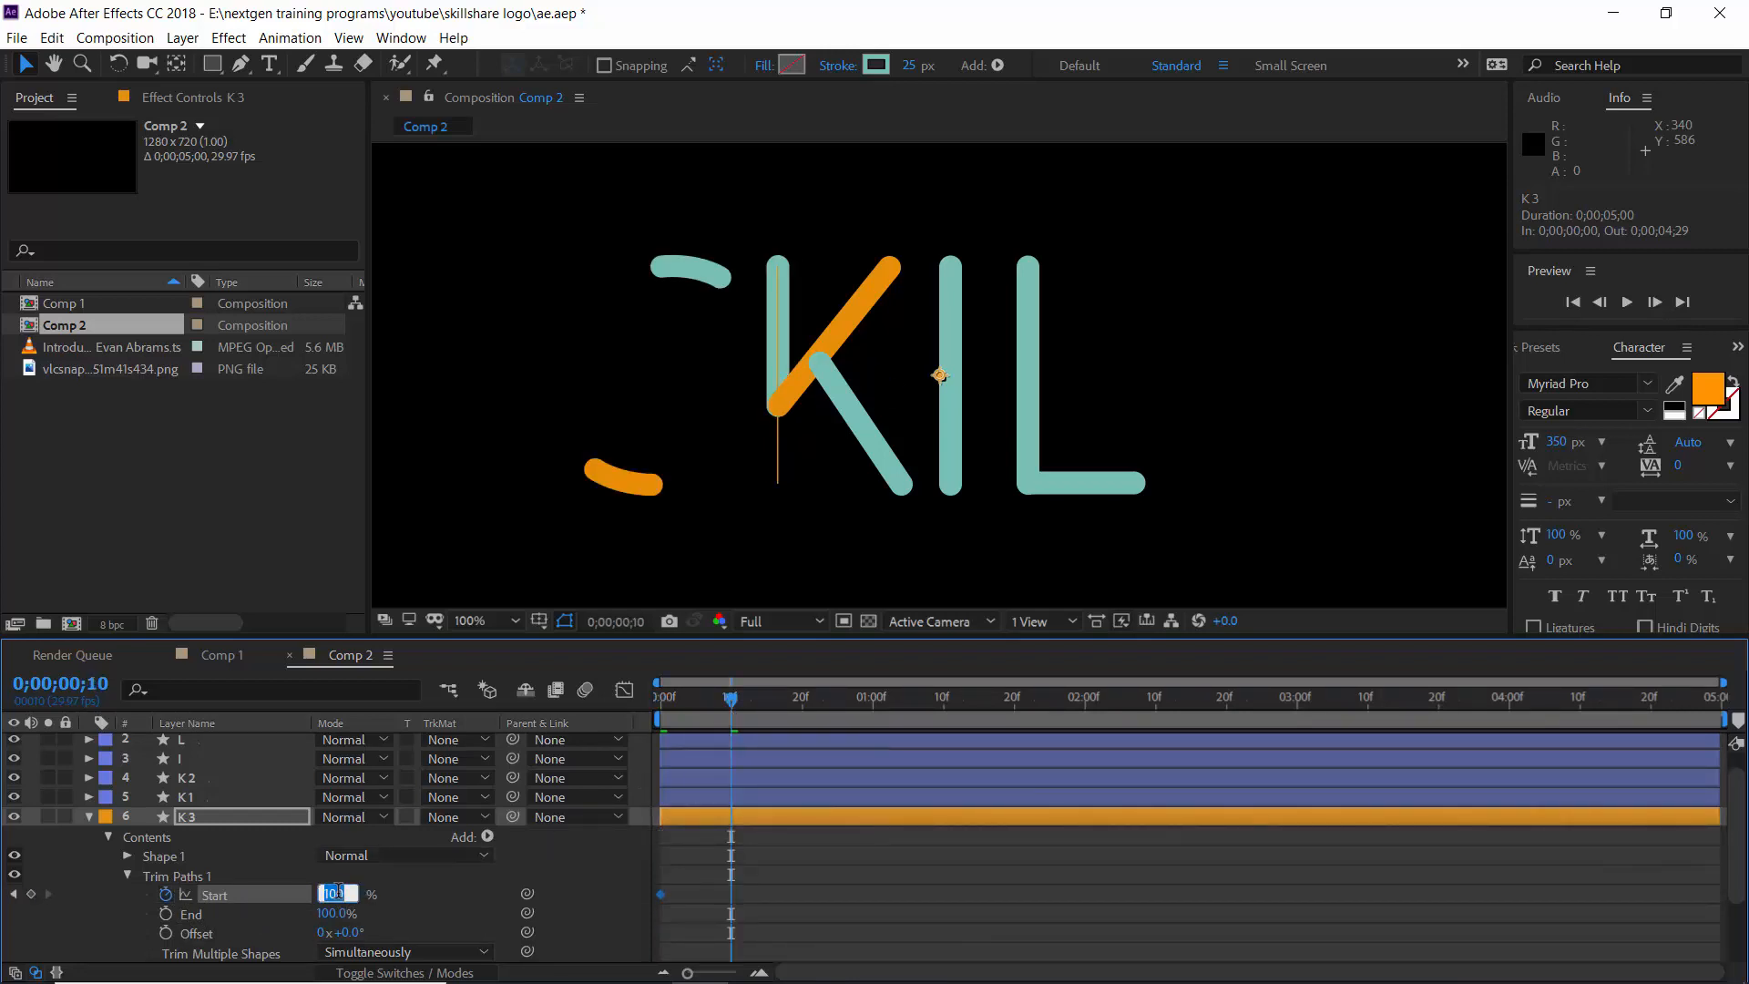
type("64")
key("Return")
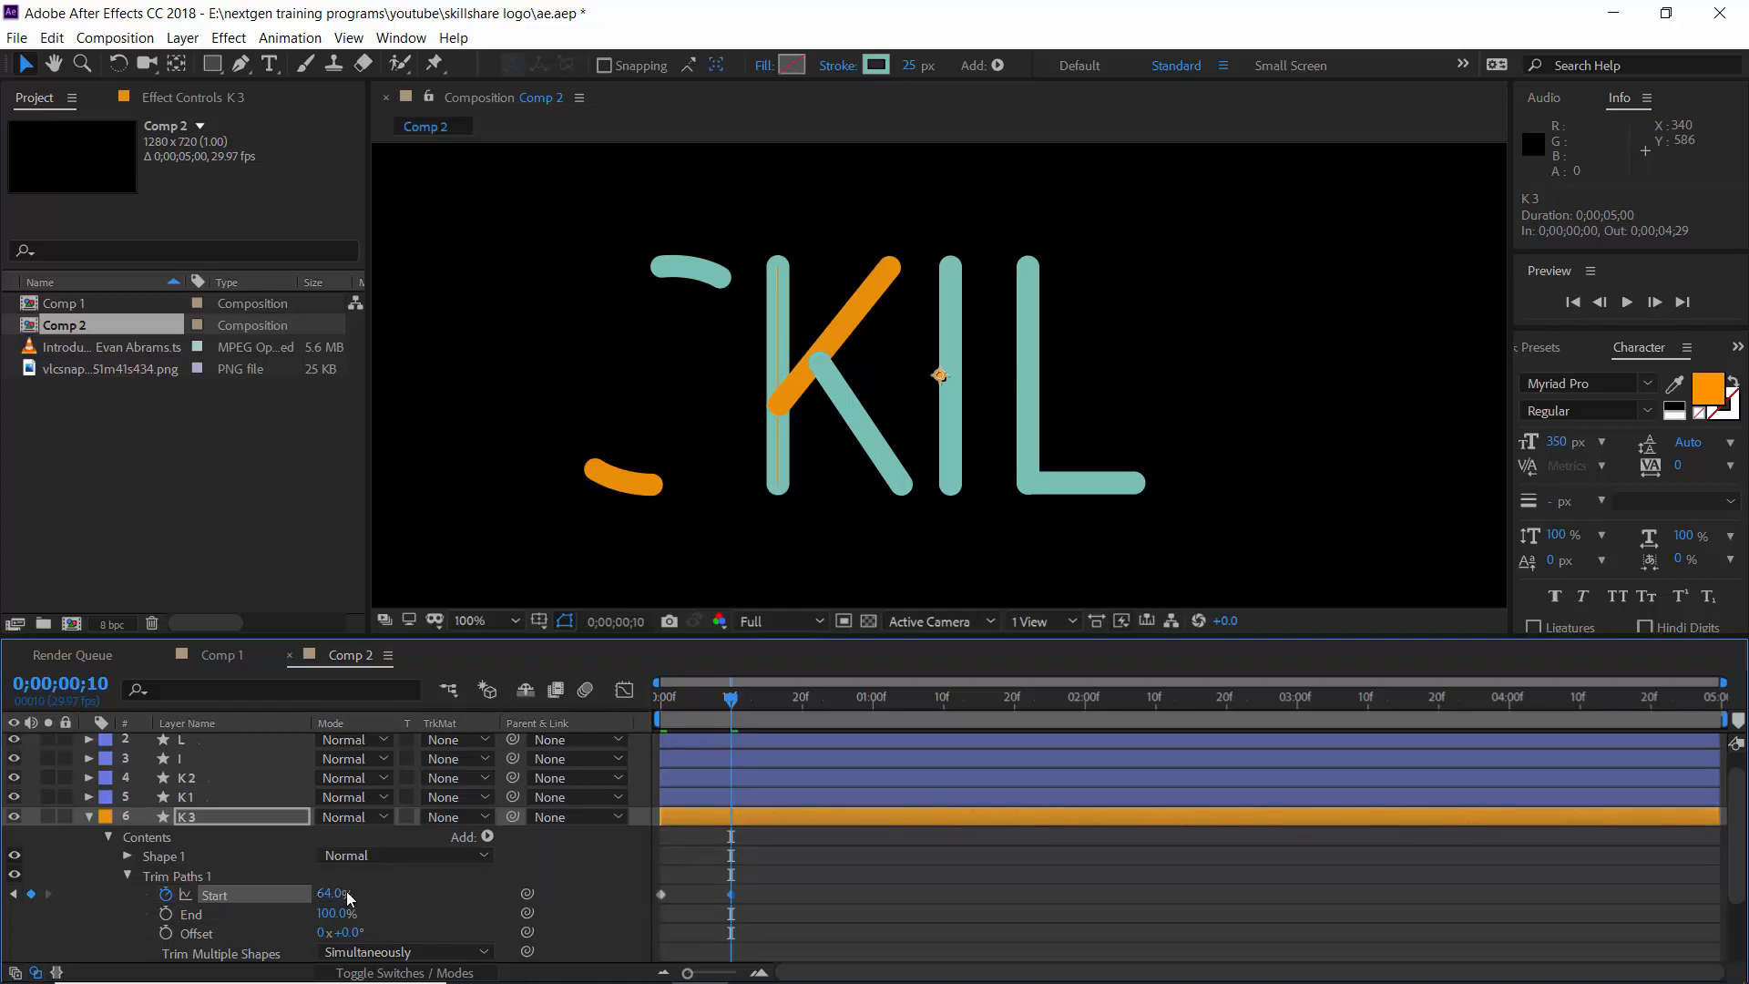
Step: Change the K 3 layer's stroke colour to orange, sampled from the orange S stroke
left_click(876, 65)
left_click(1537, 377)
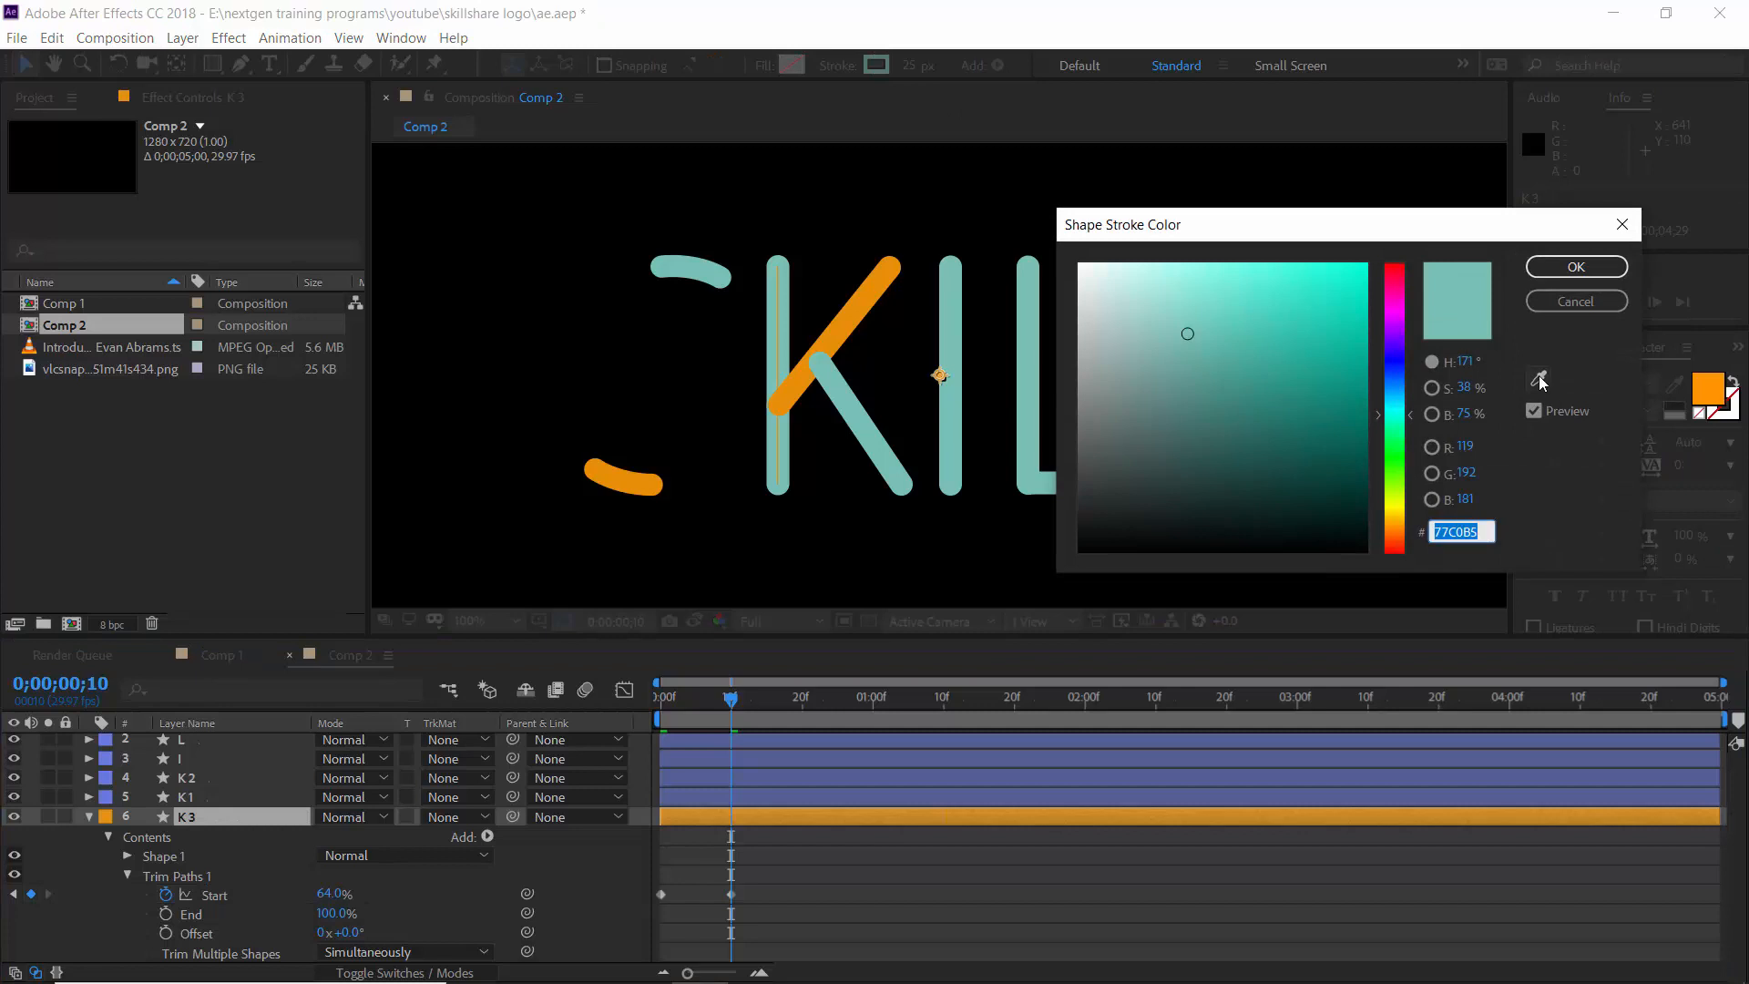
left_click(653, 475)
left_click(1576, 266)
Step: Set the K 3 layer's blending mode to Multiply and collapse its properties
left_click(351, 817)
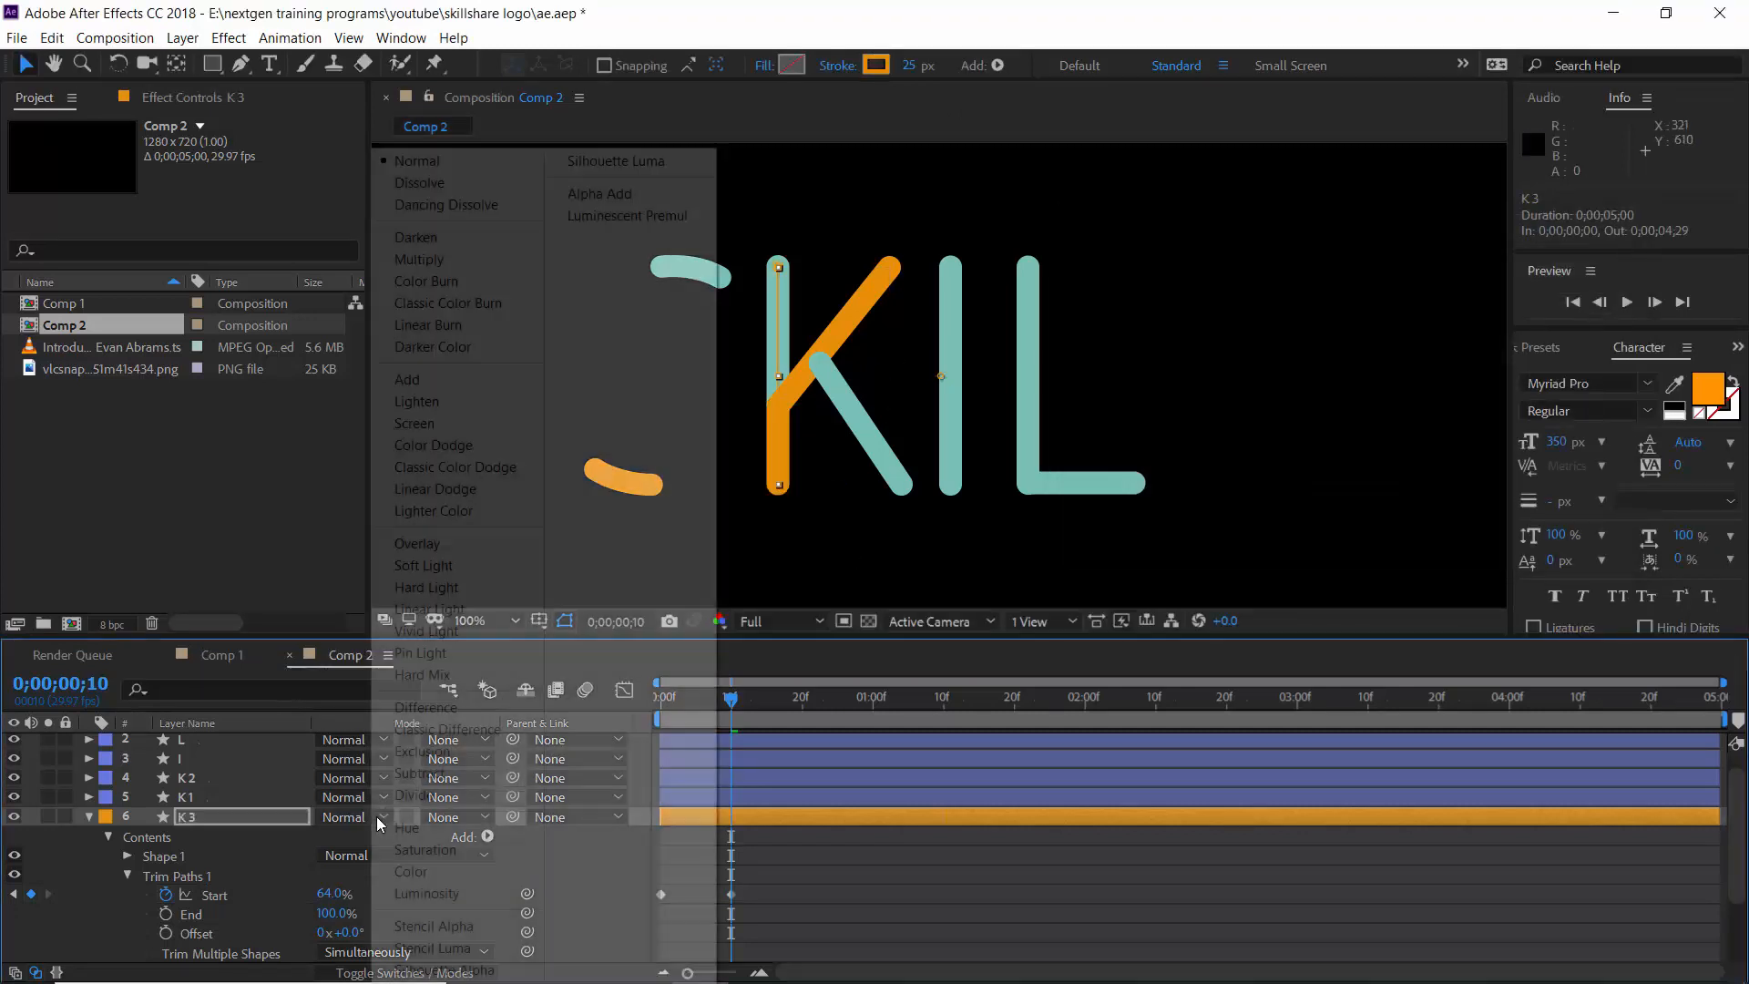
left_click(435, 262)
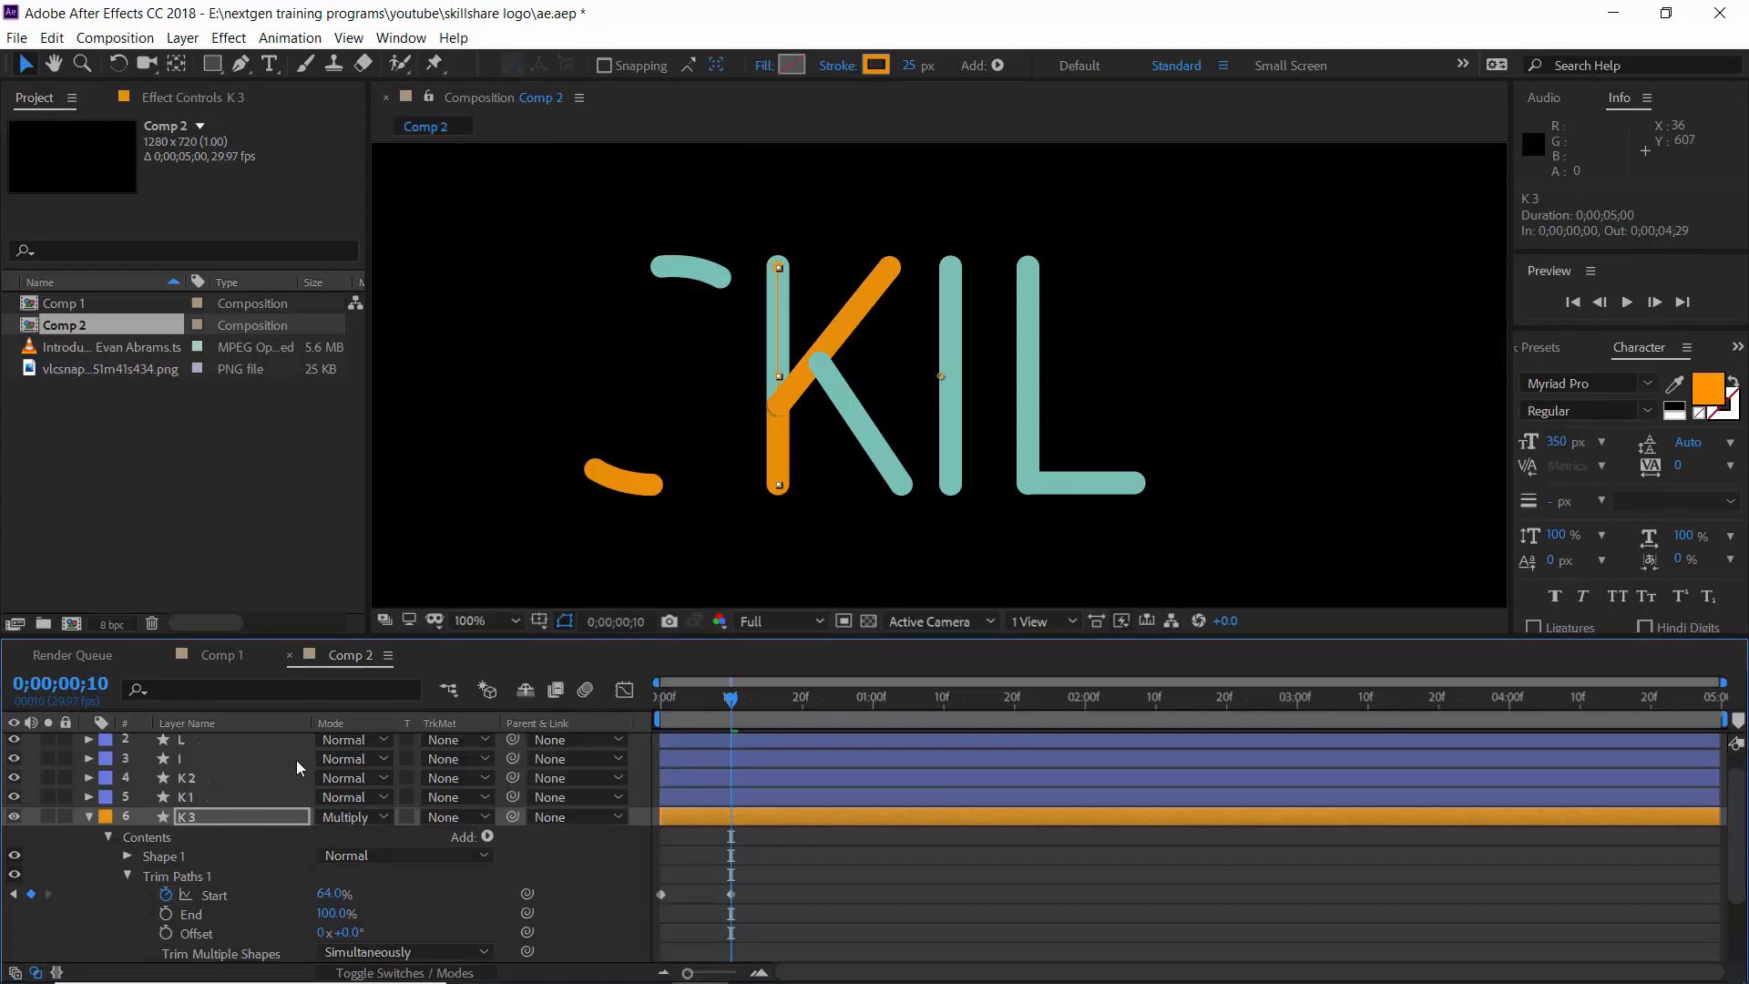
left_click(90, 818)
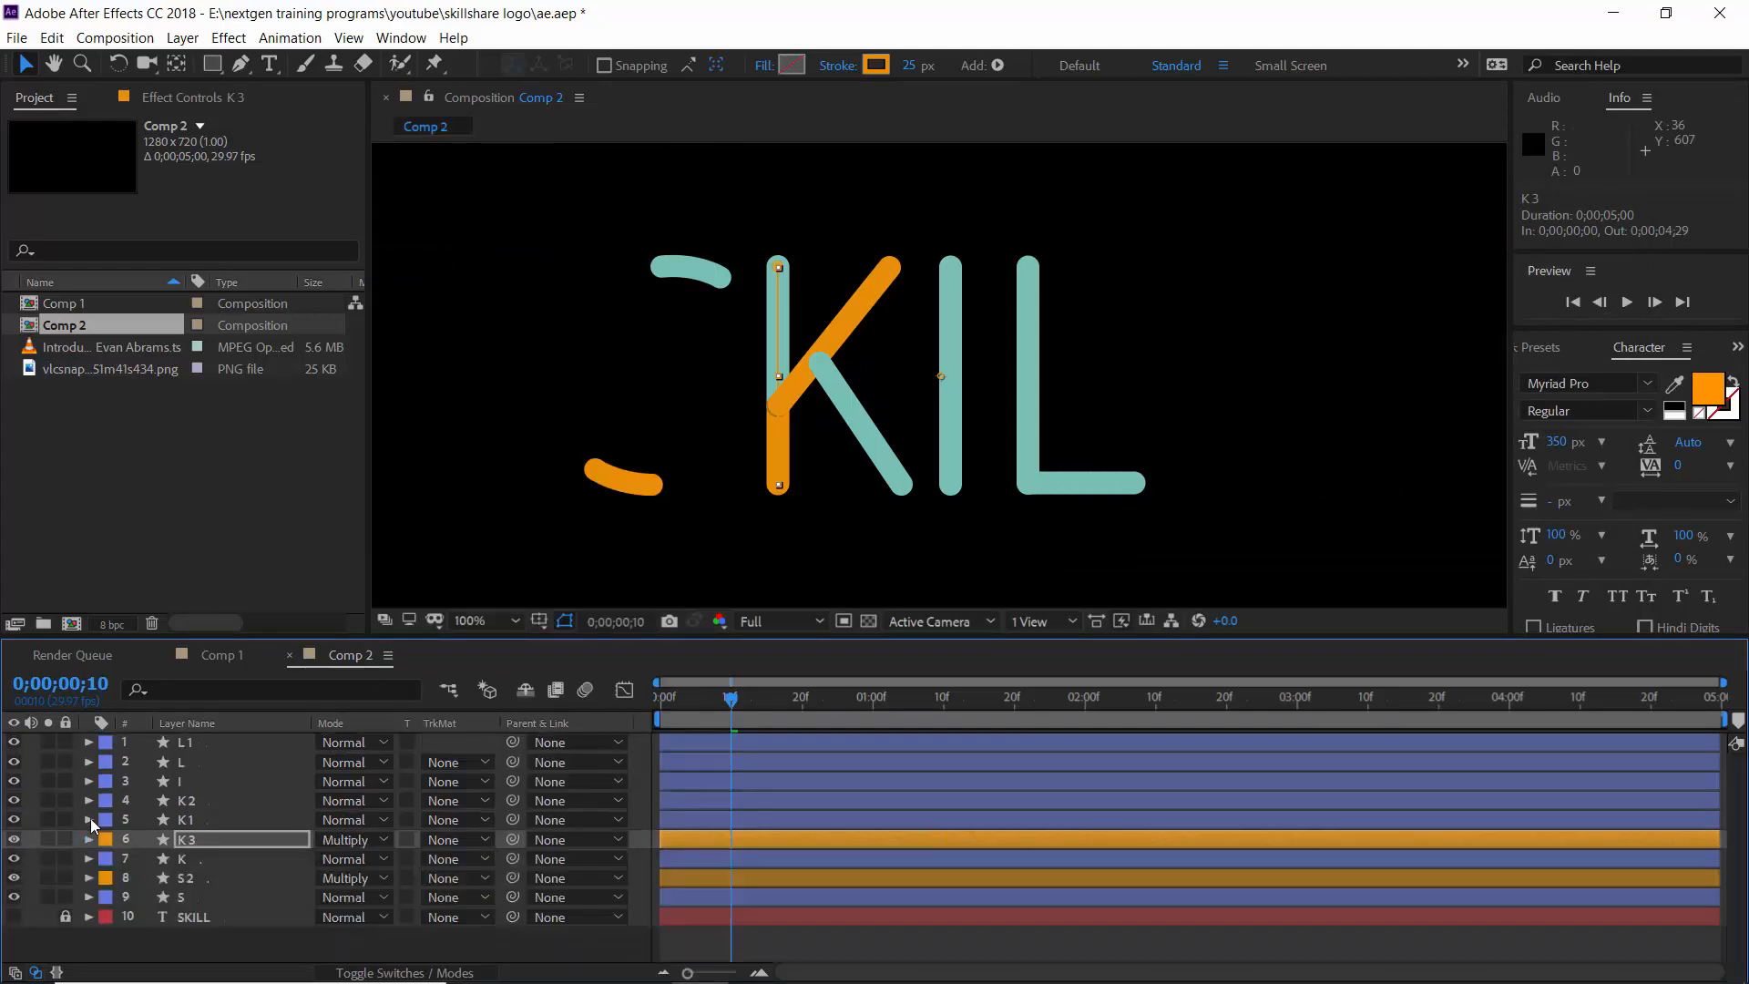
Step: Move the K 1 diagonal layer below the K stem layer in the stacking order, and select the K 3 layer
left_click(865, 299)
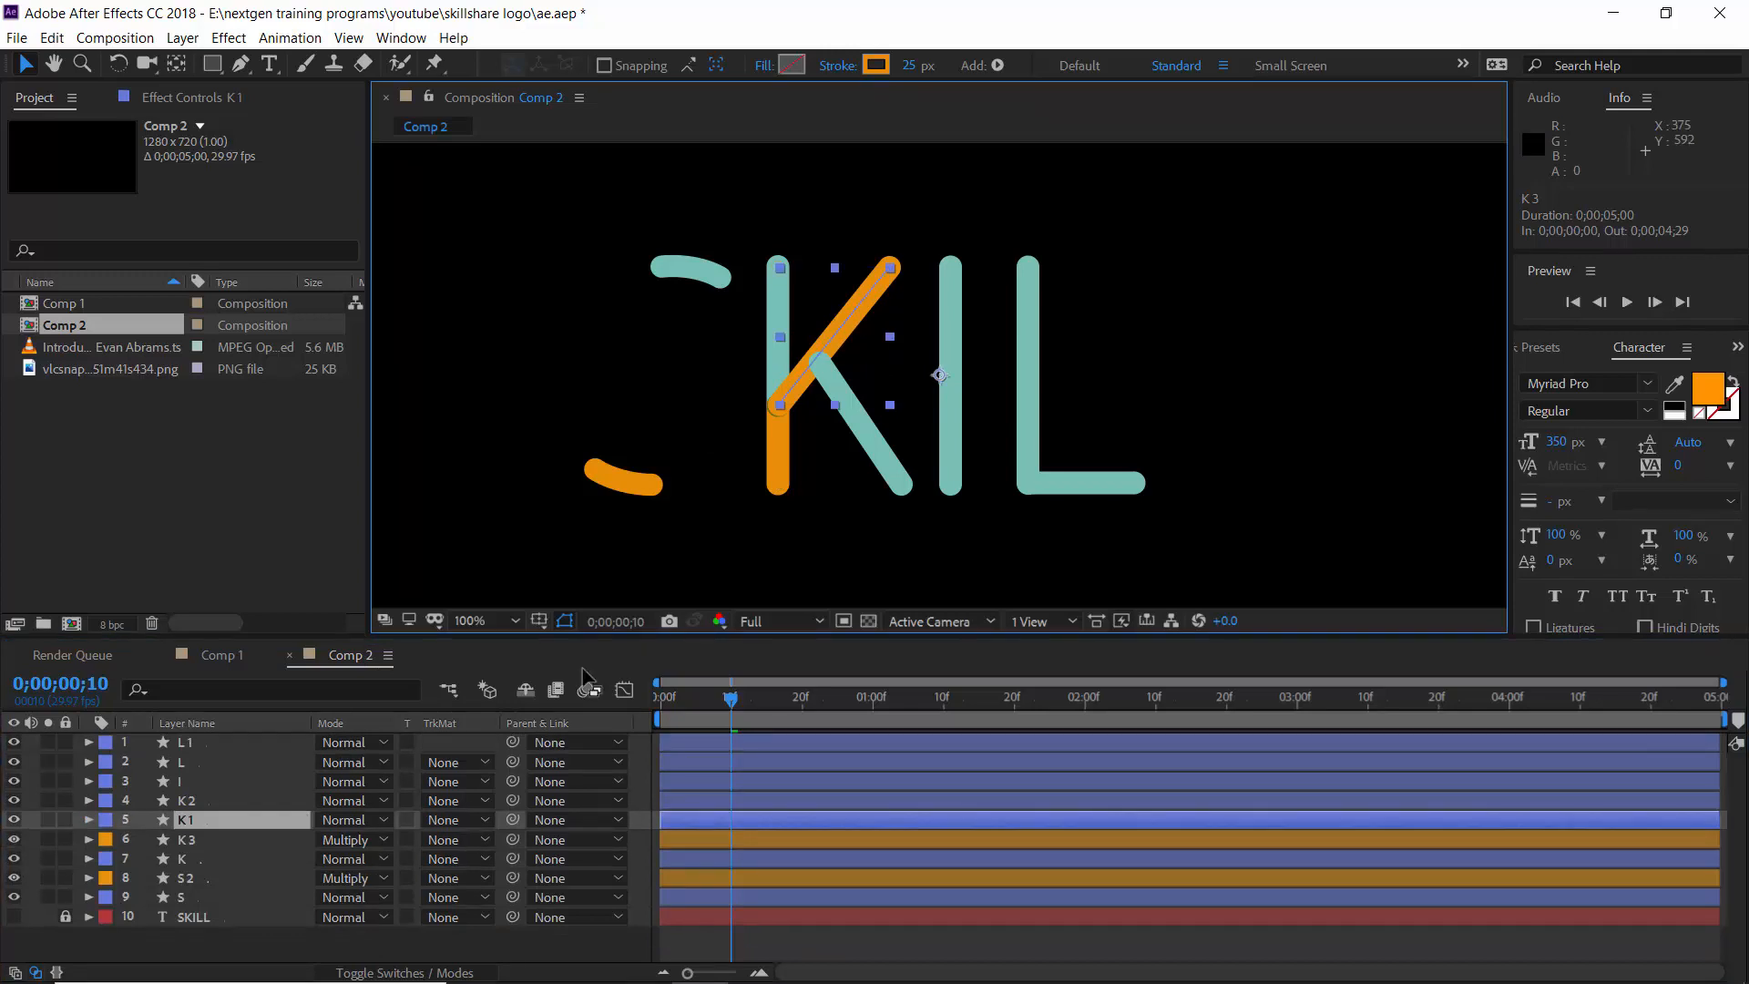
left_click_drag(185, 824, 201, 868)
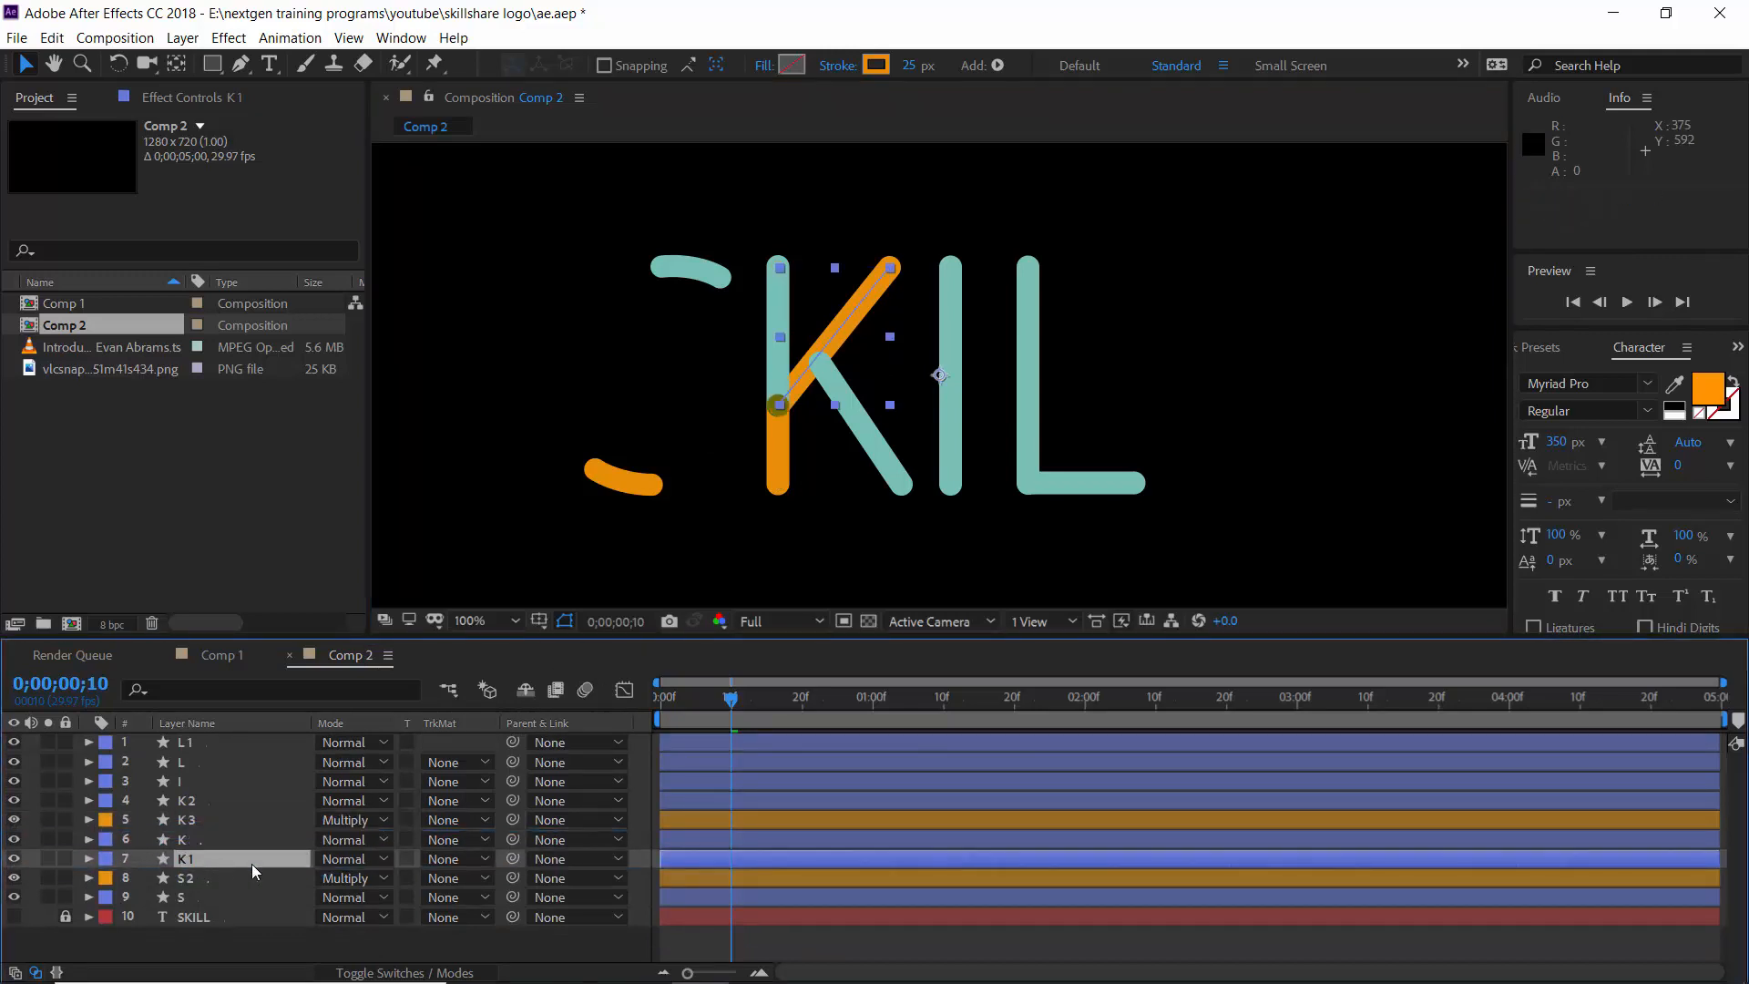
left_click(767, 816)
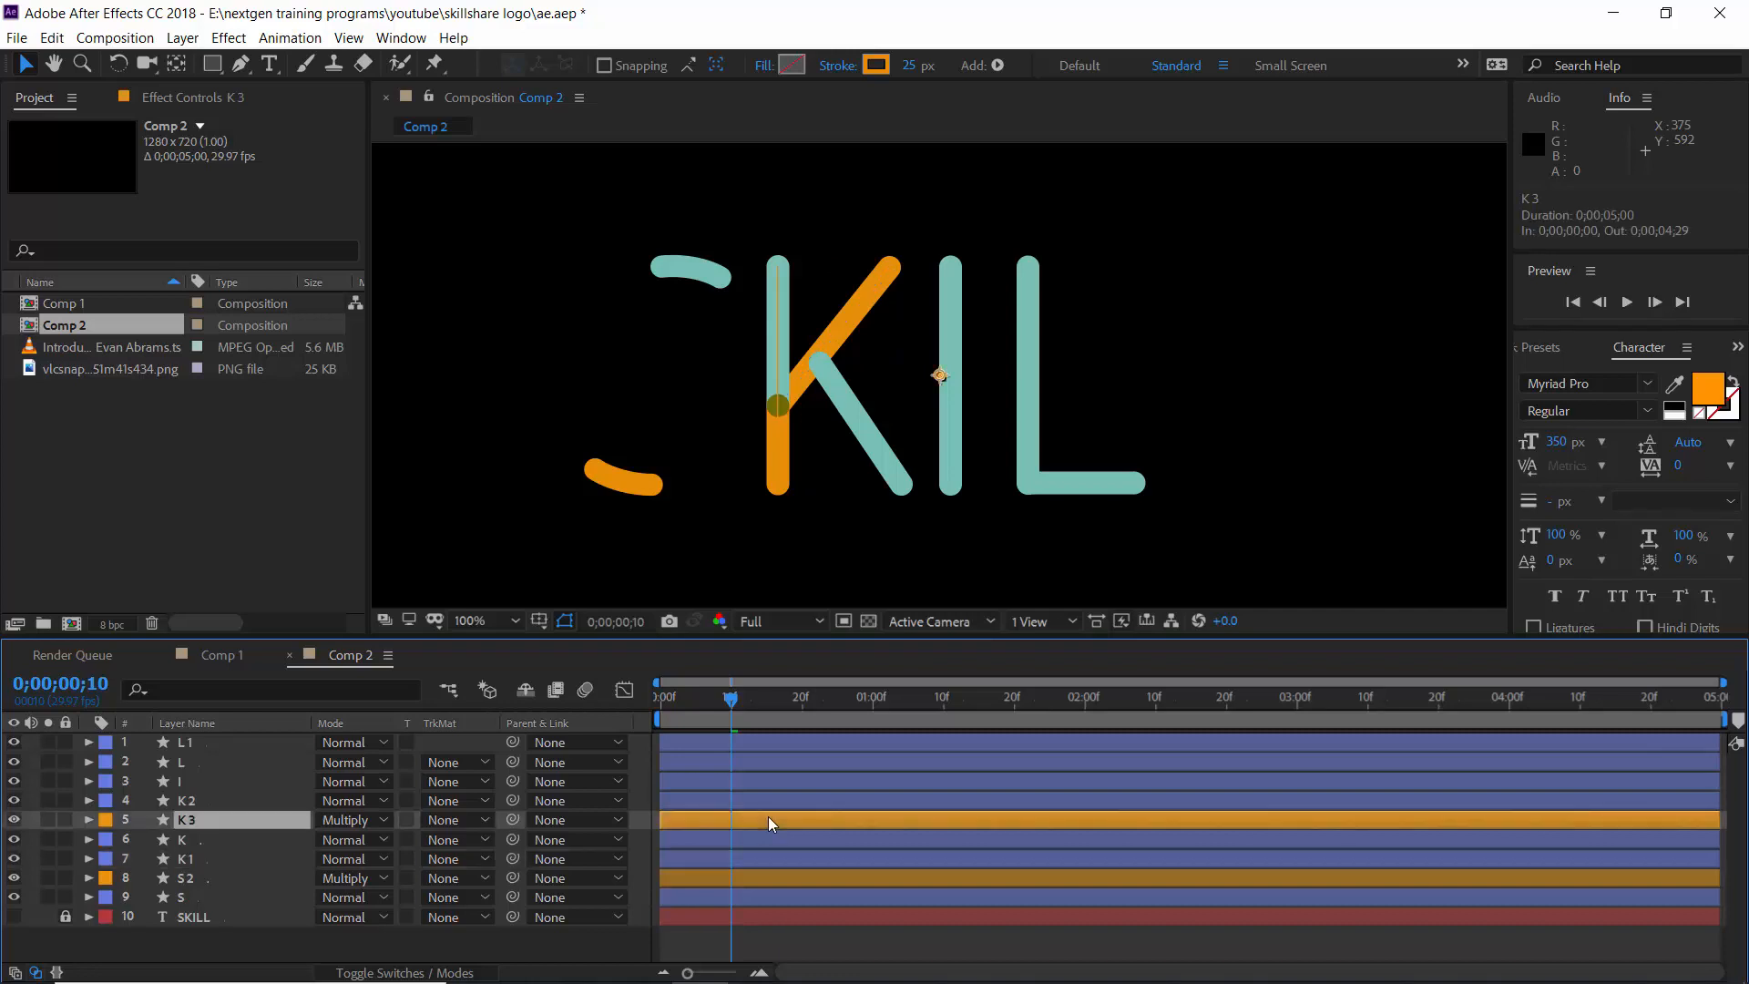
Step: Add a Trim Paths operator to the K 1 diagonal layer and expand its properties
left_click(222, 858)
left_click(13, 859)
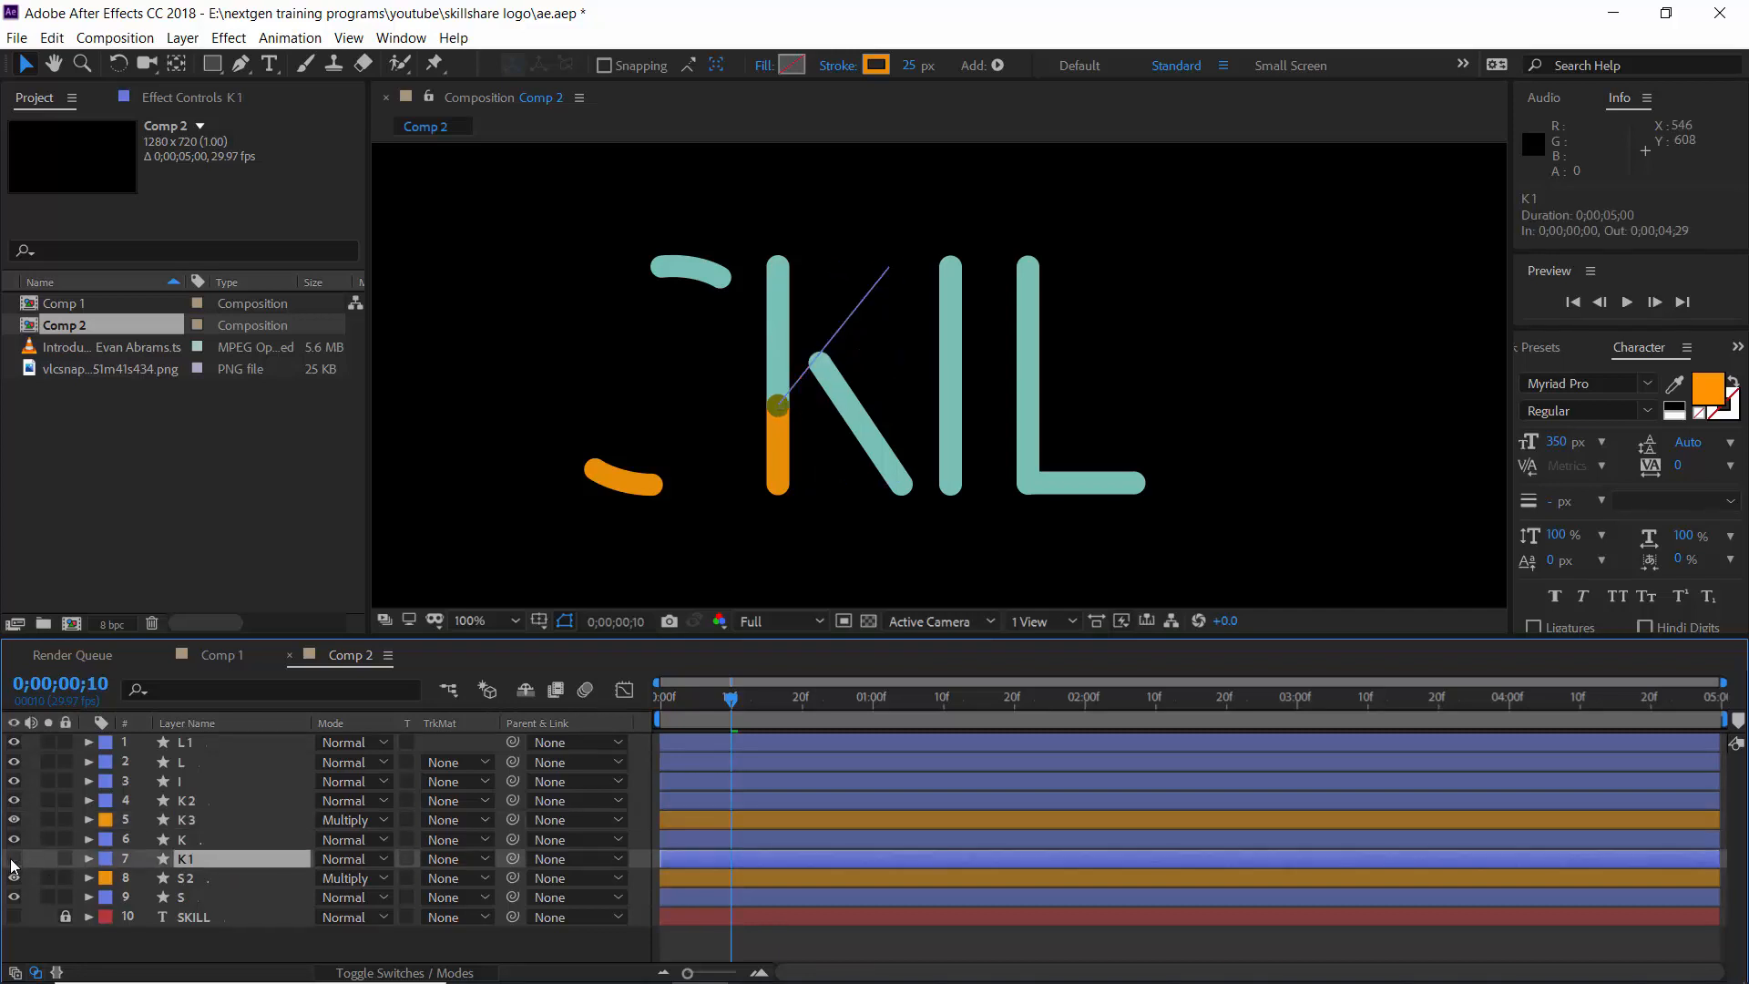
left_click(13, 859)
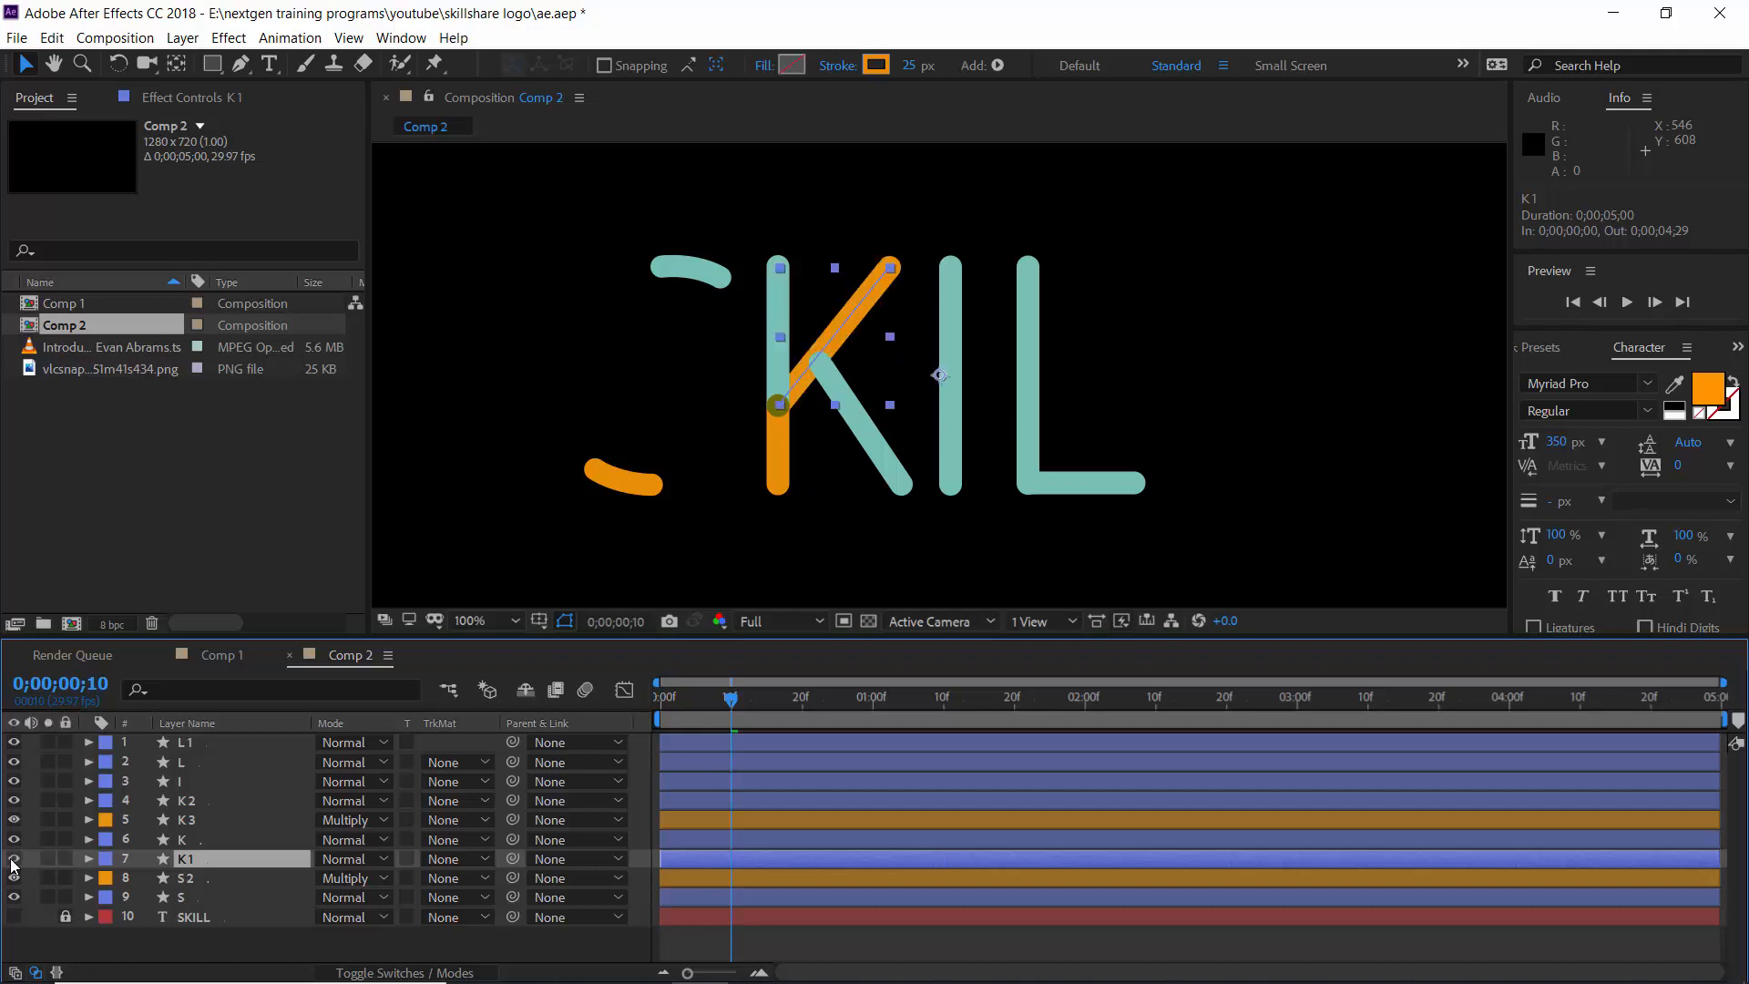
left_click(87, 859)
left_click(488, 879)
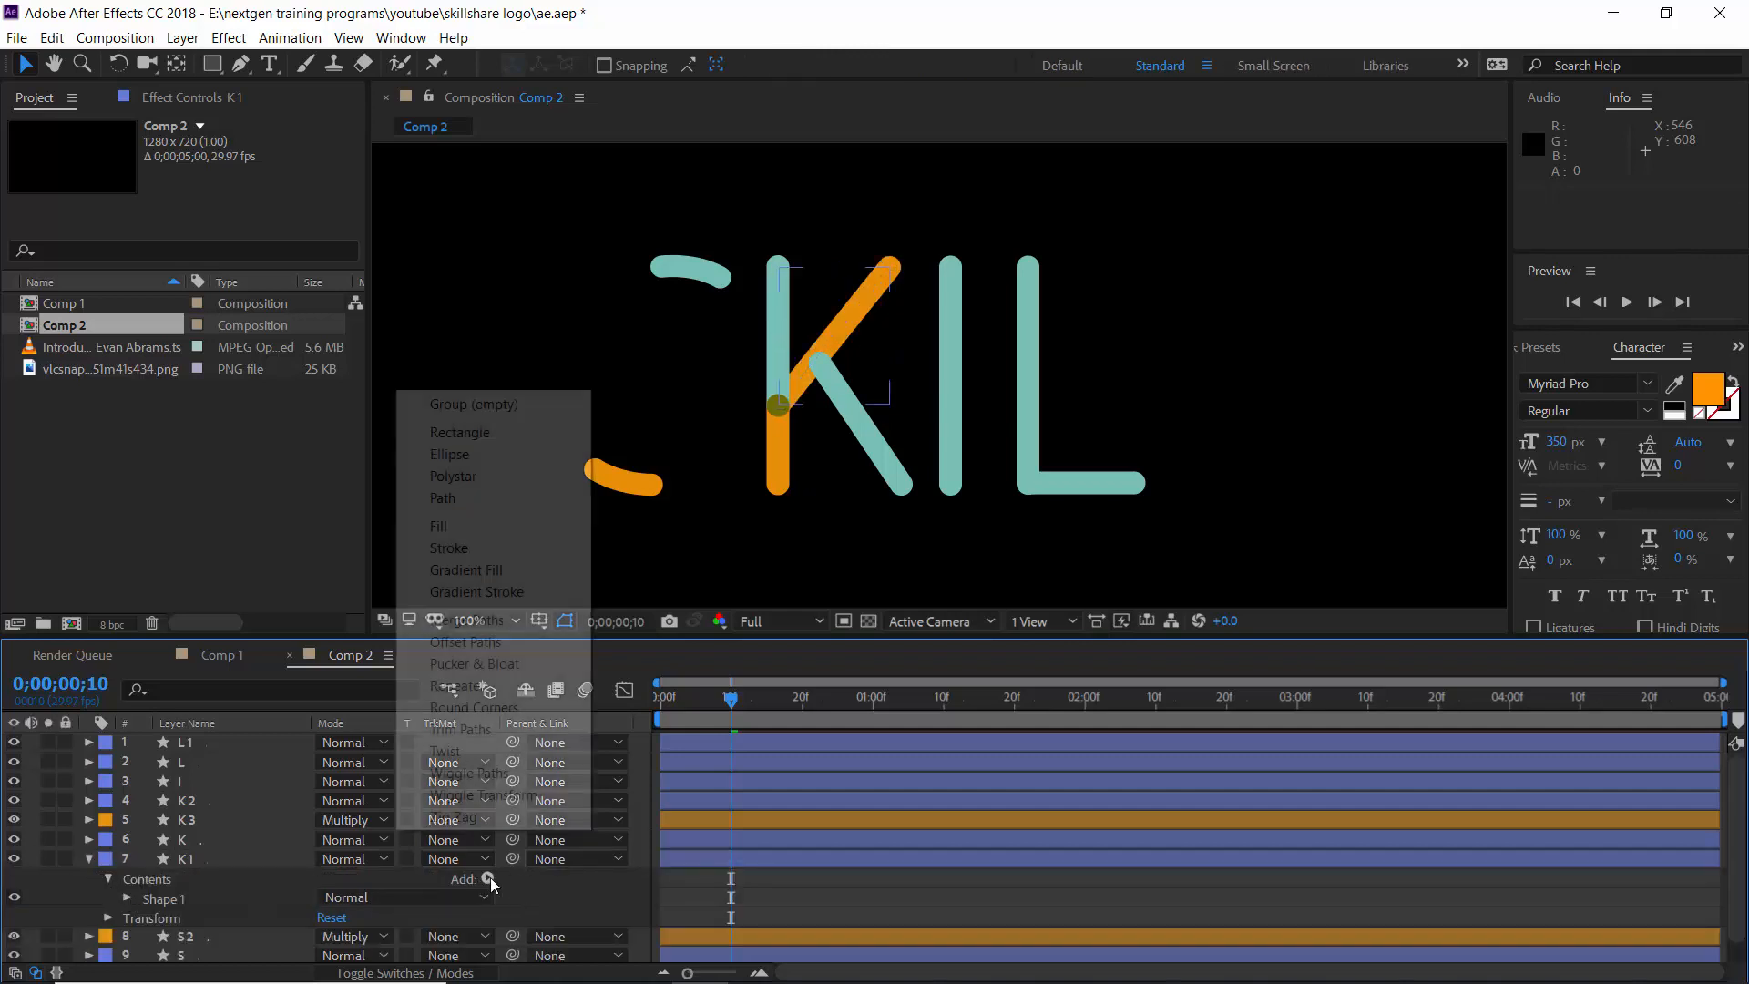
left_click(451, 724)
left_click(129, 915)
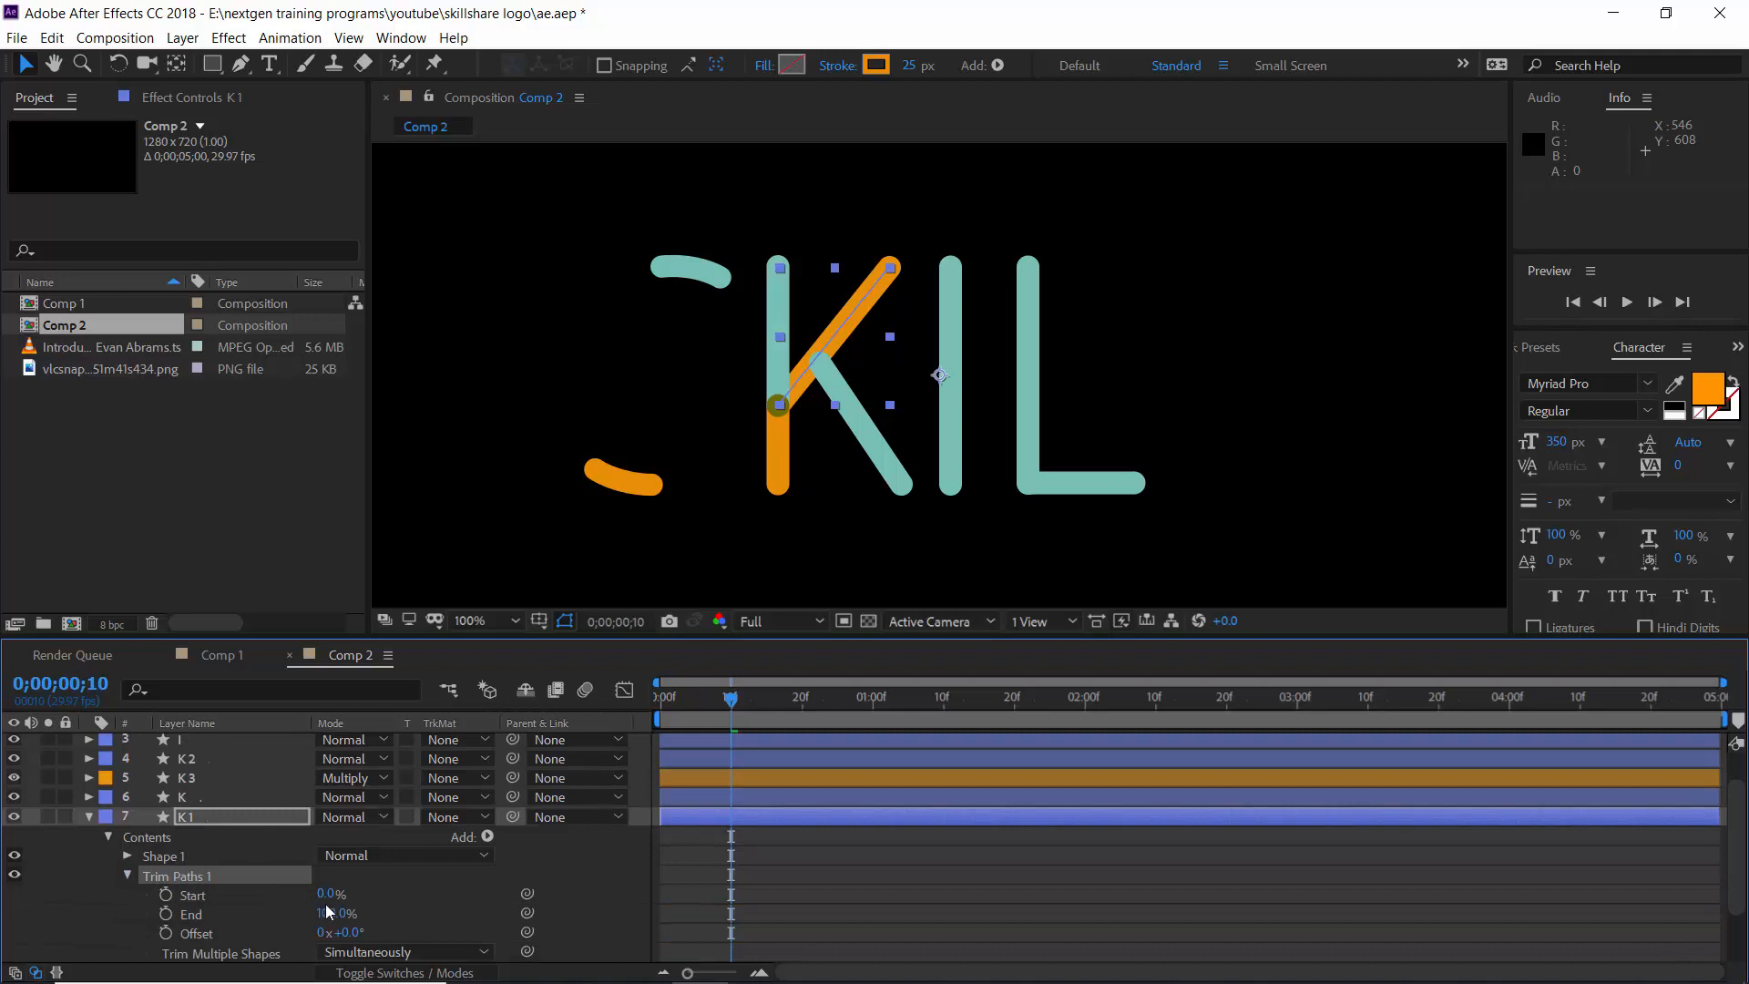
Step: Keyframe the K 1 layer's Trim Paths Start from 100% at 0;00;00;10 to 0% at 0;00;01;00, keeping End at 100%
left_click_drag(334, 916, 159, 925)
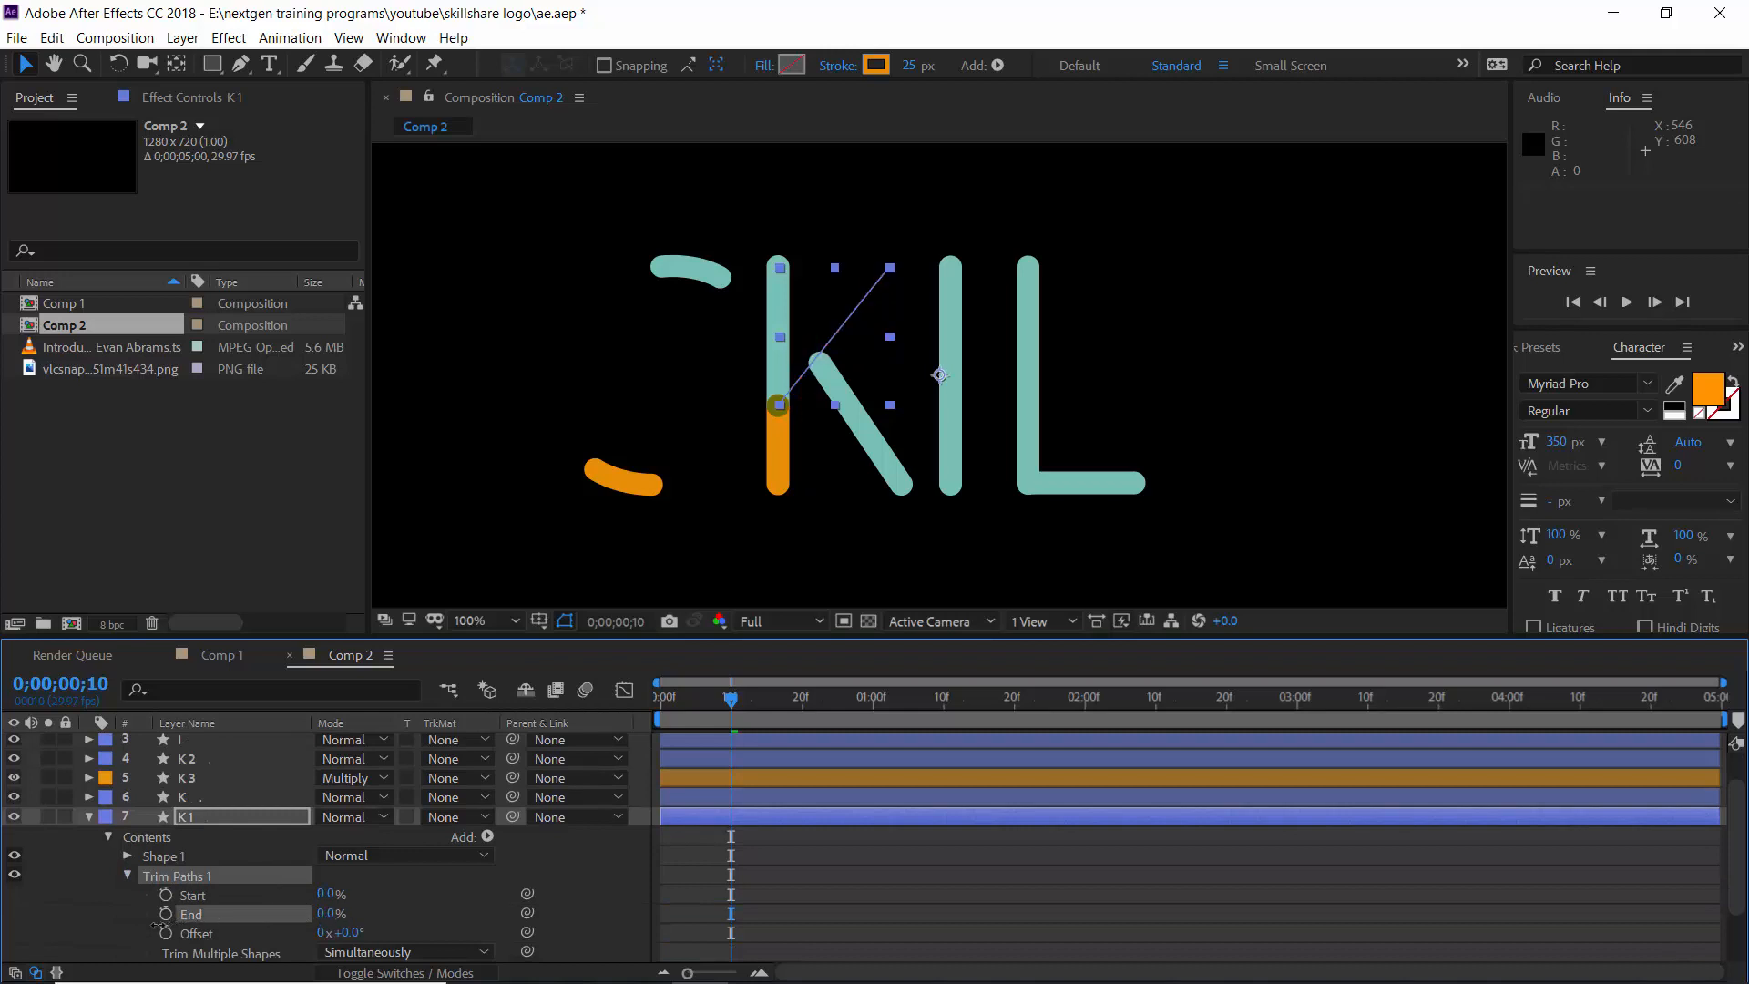
left_click(165, 894)
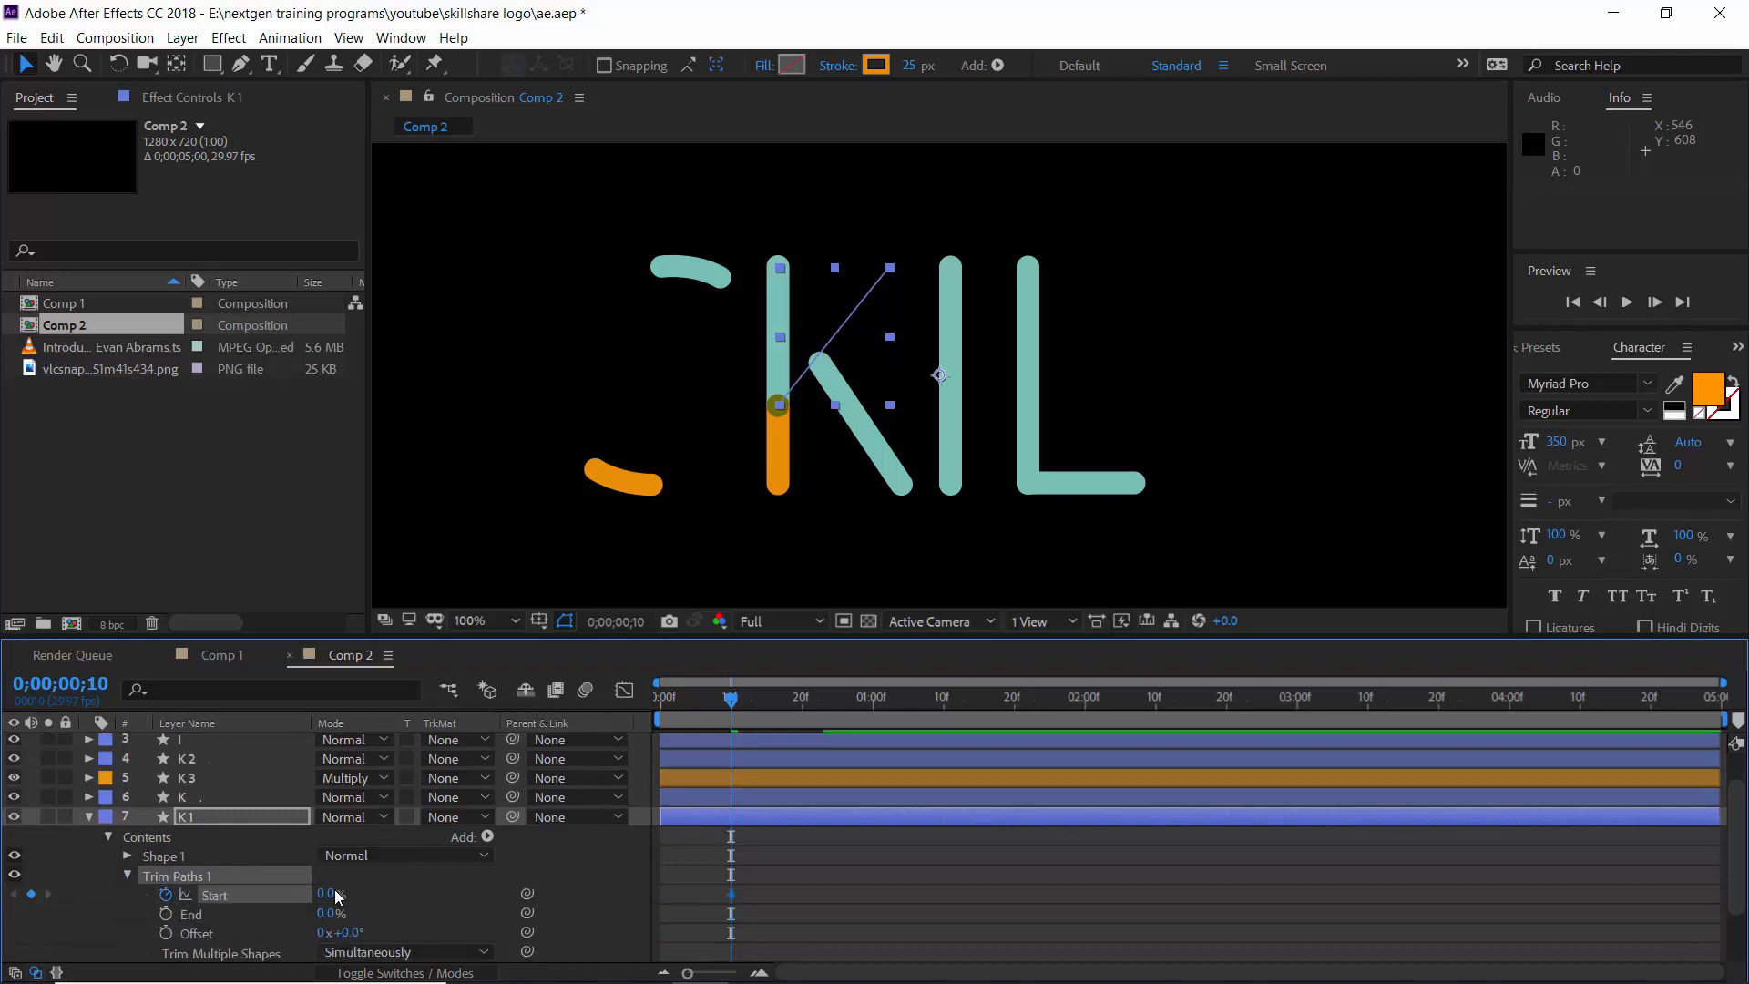
left_click(870, 709)
mouse_move(329, 893)
left_mouse_down()
mouse_move(400, 888)
mouse_move(392, 913)
mouse_move(474, 913)
left_mouse_up()
left_click(732, 700)
left_click(797, 838)
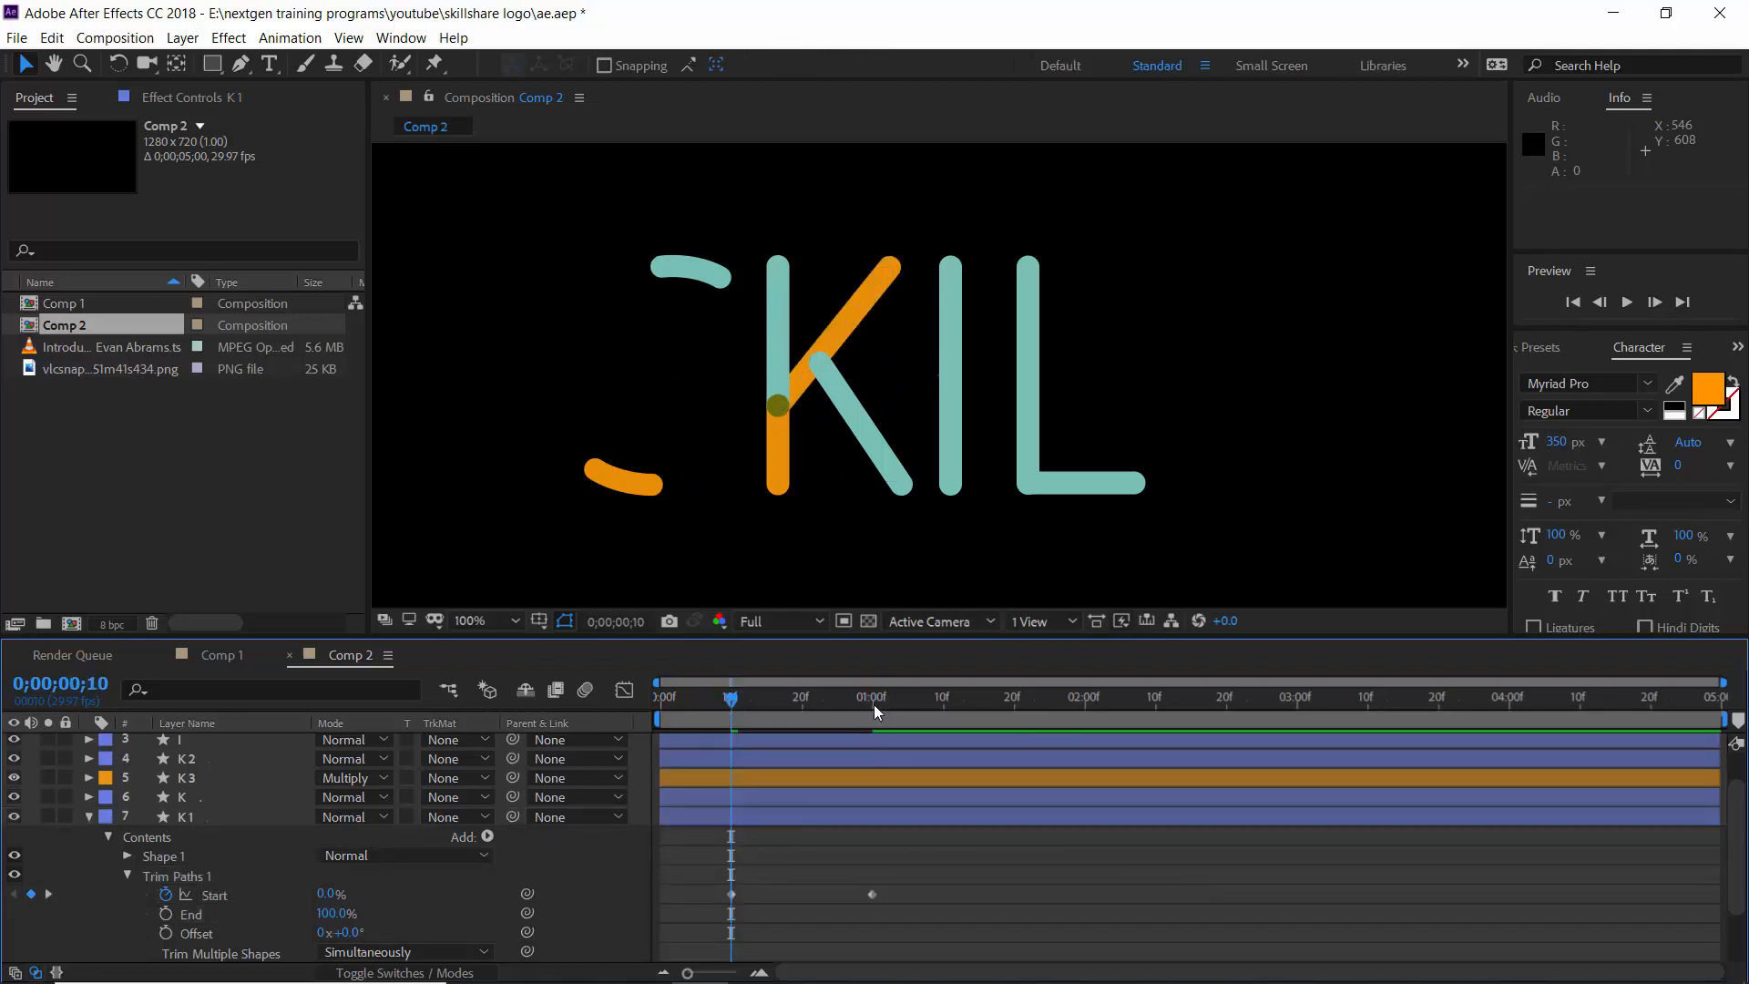
left_click(215, 895)
left_click(801, 701)
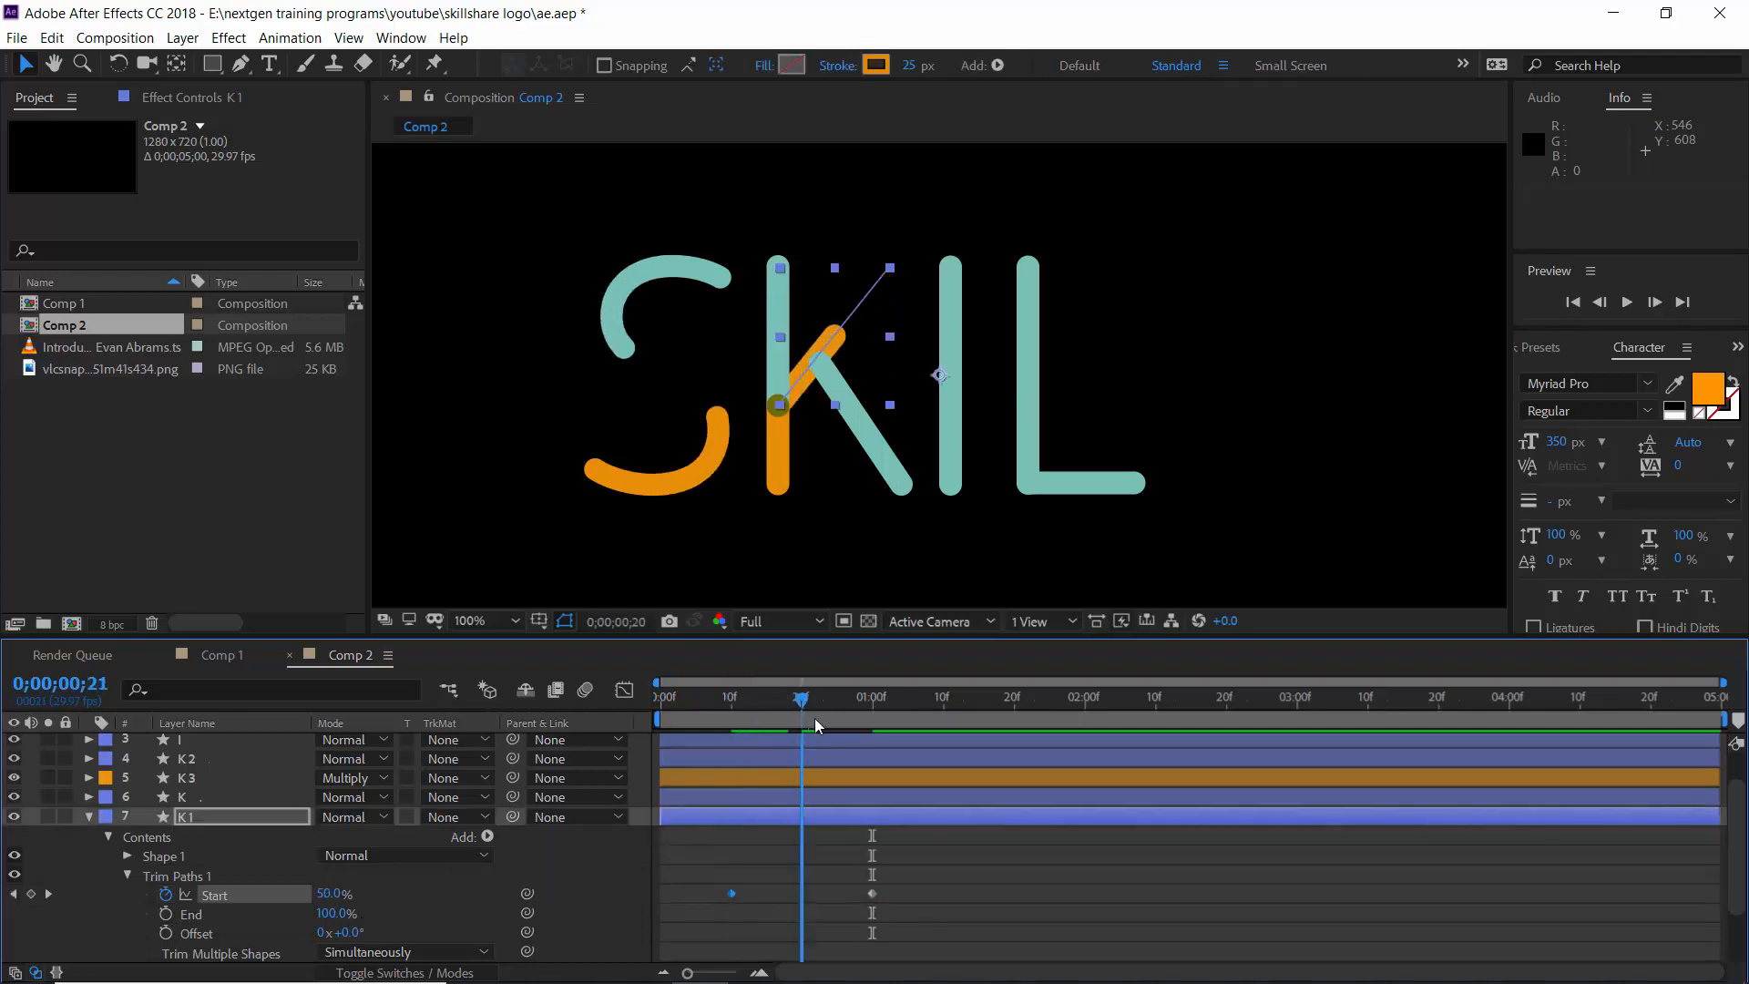
left_click_drag(814, 717, 880, 727)
Step: Apply Easy Ease to both Start keyframes of the K 1 layer, check the motion, and collapse its properties
left_click_drag(909, 891, 728, 898)
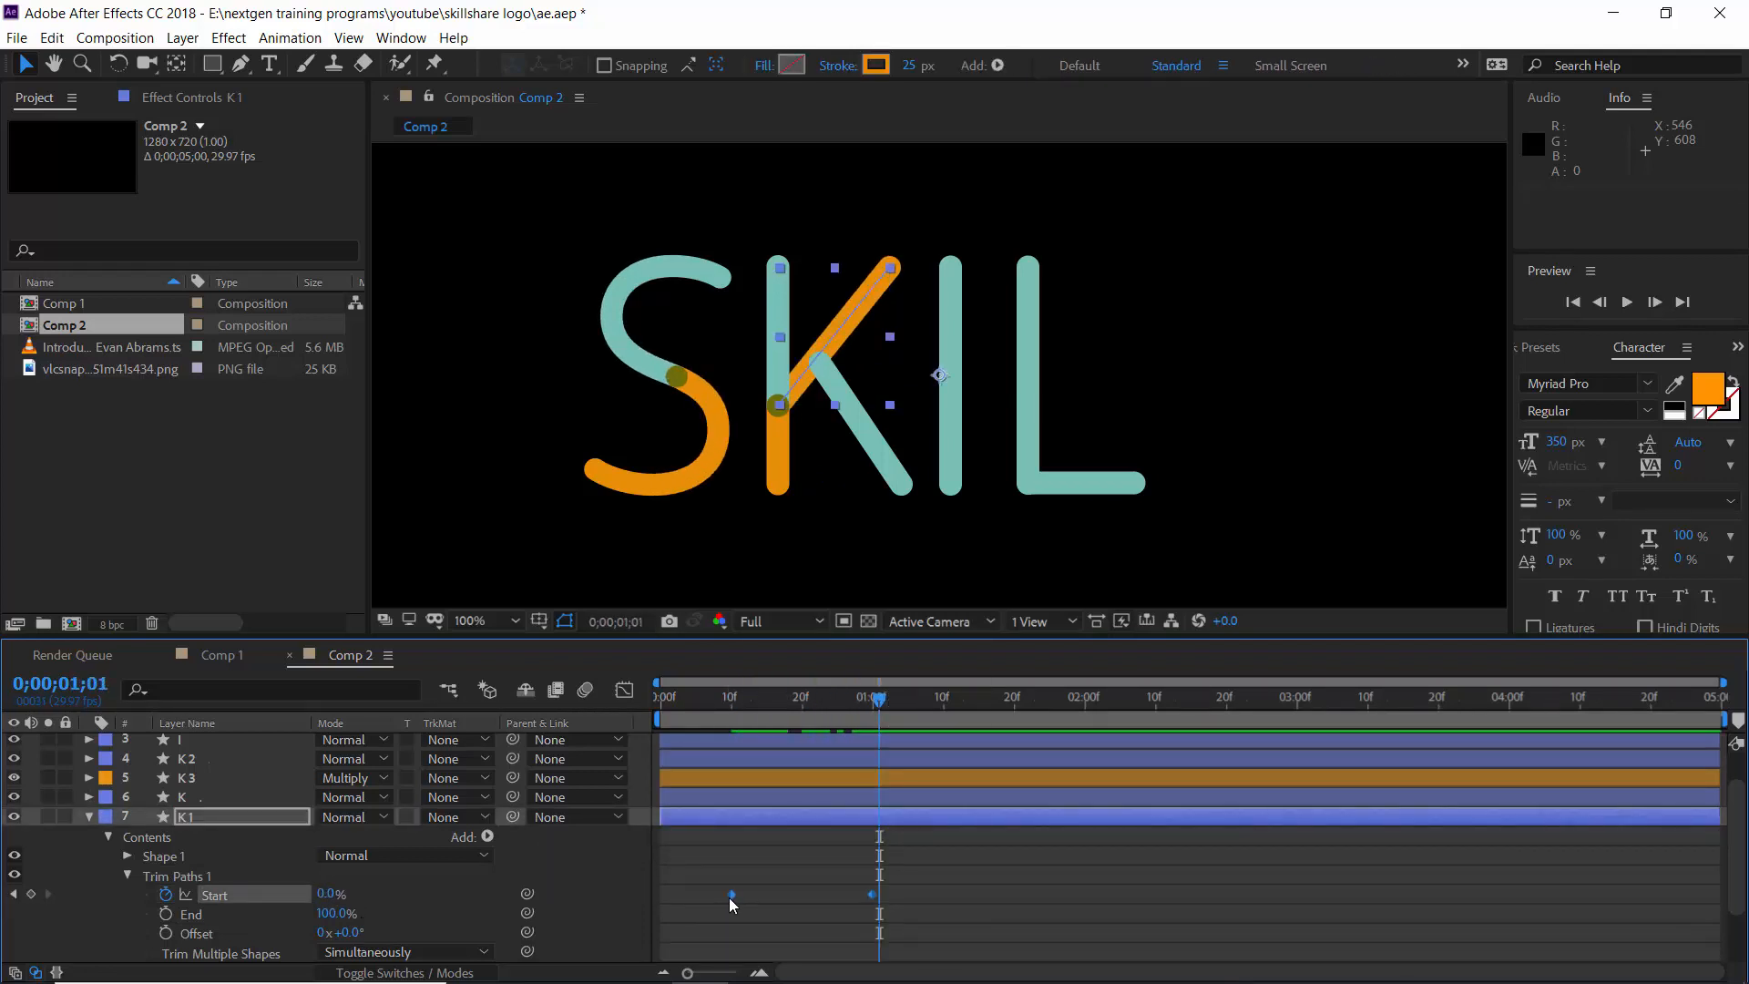
right_click(729, 898)
mouse_move(820, 882)
left_click(1048, 755)
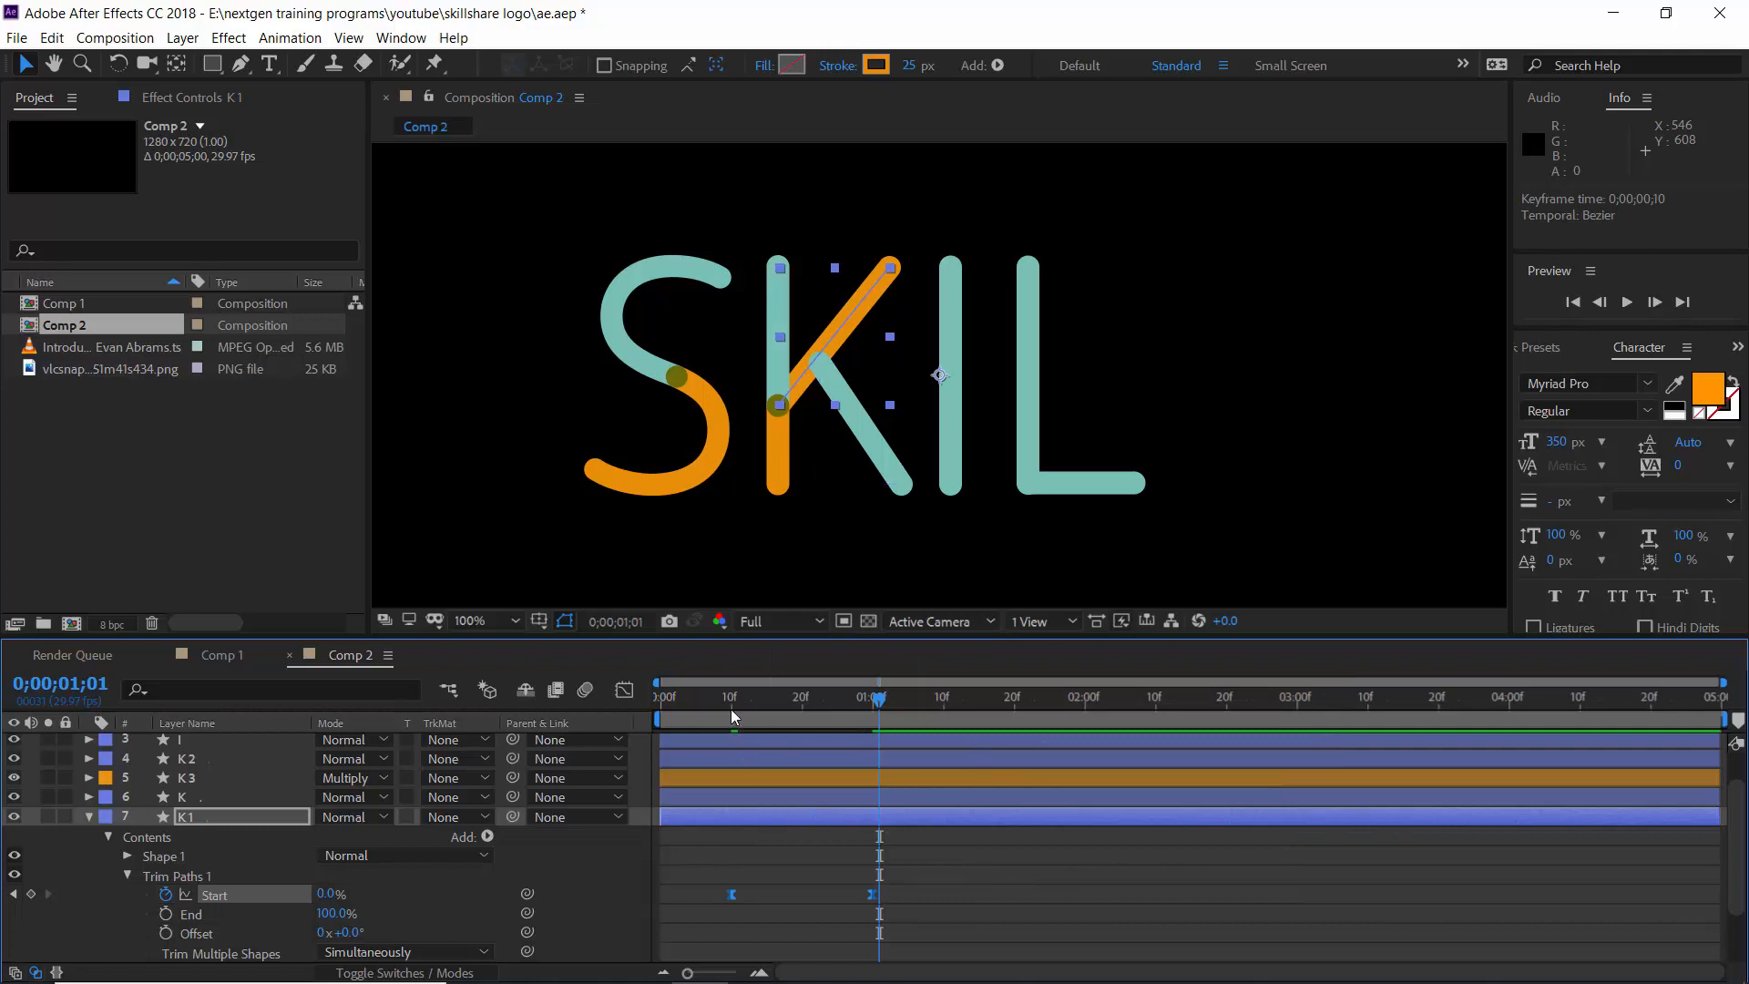
mouse_move(730, 708)
left_mouse_down()
mouse_move(851, 711)
mouse_move(731, 739)
mouse_move(774, 744)
left_mouse_up()
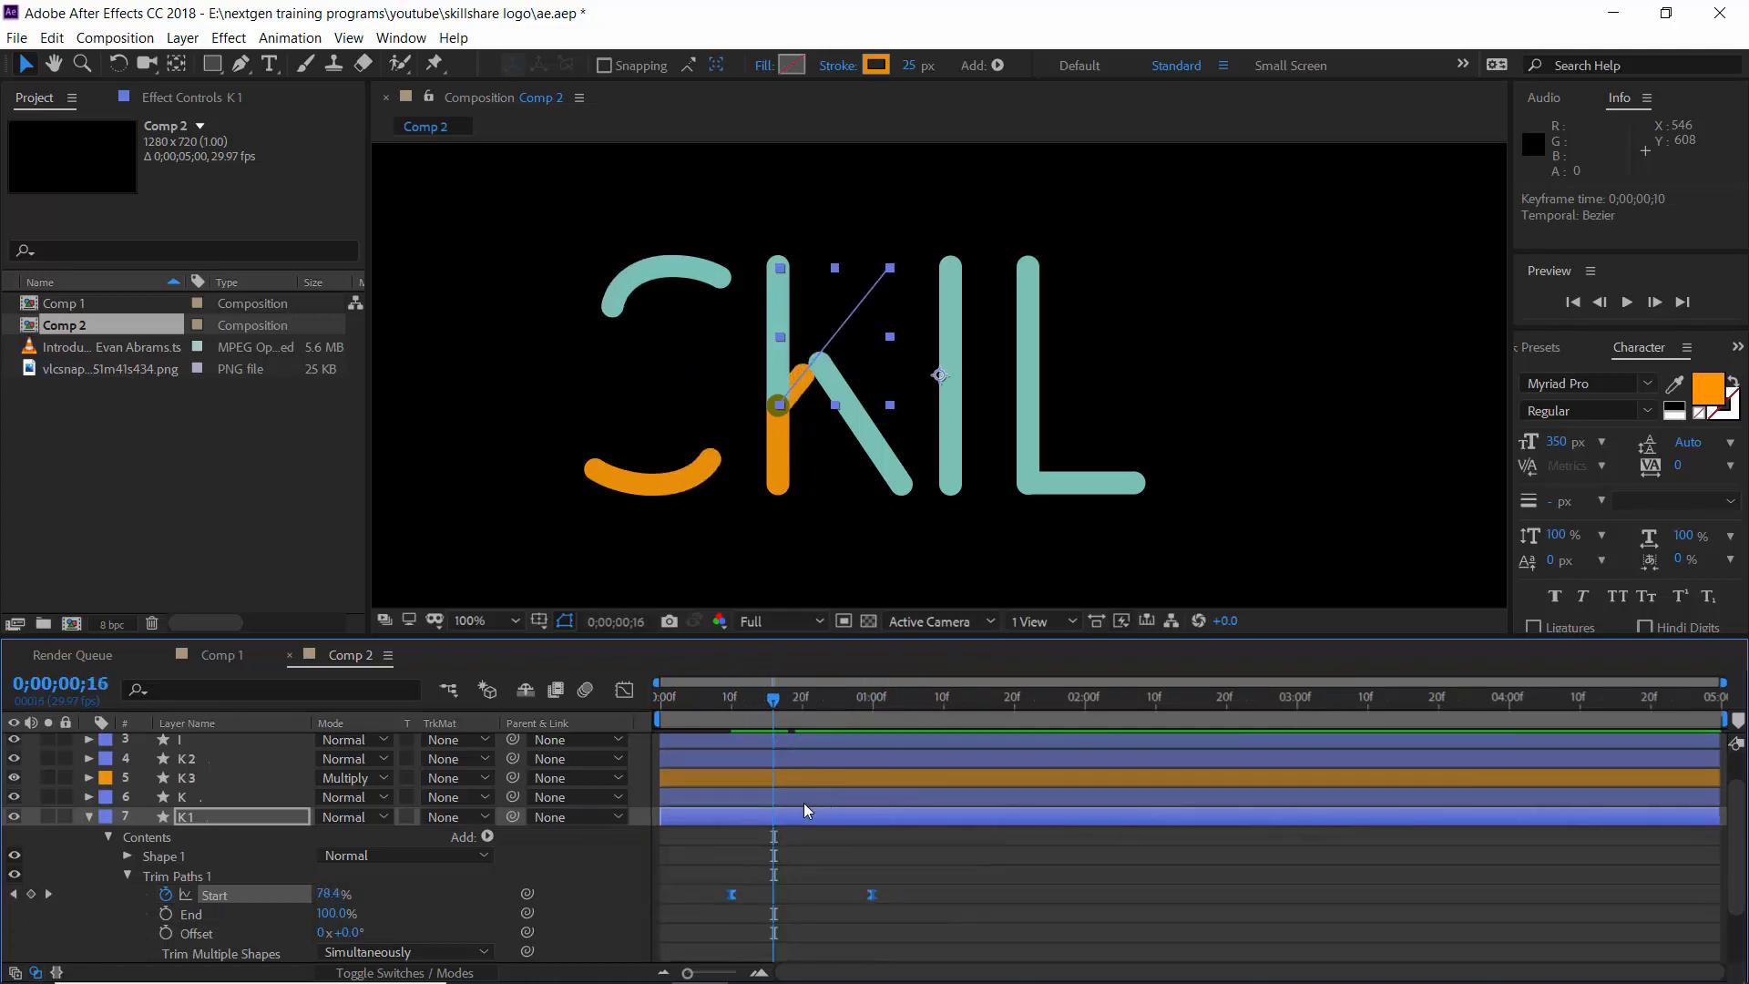
left_click(88, 816)
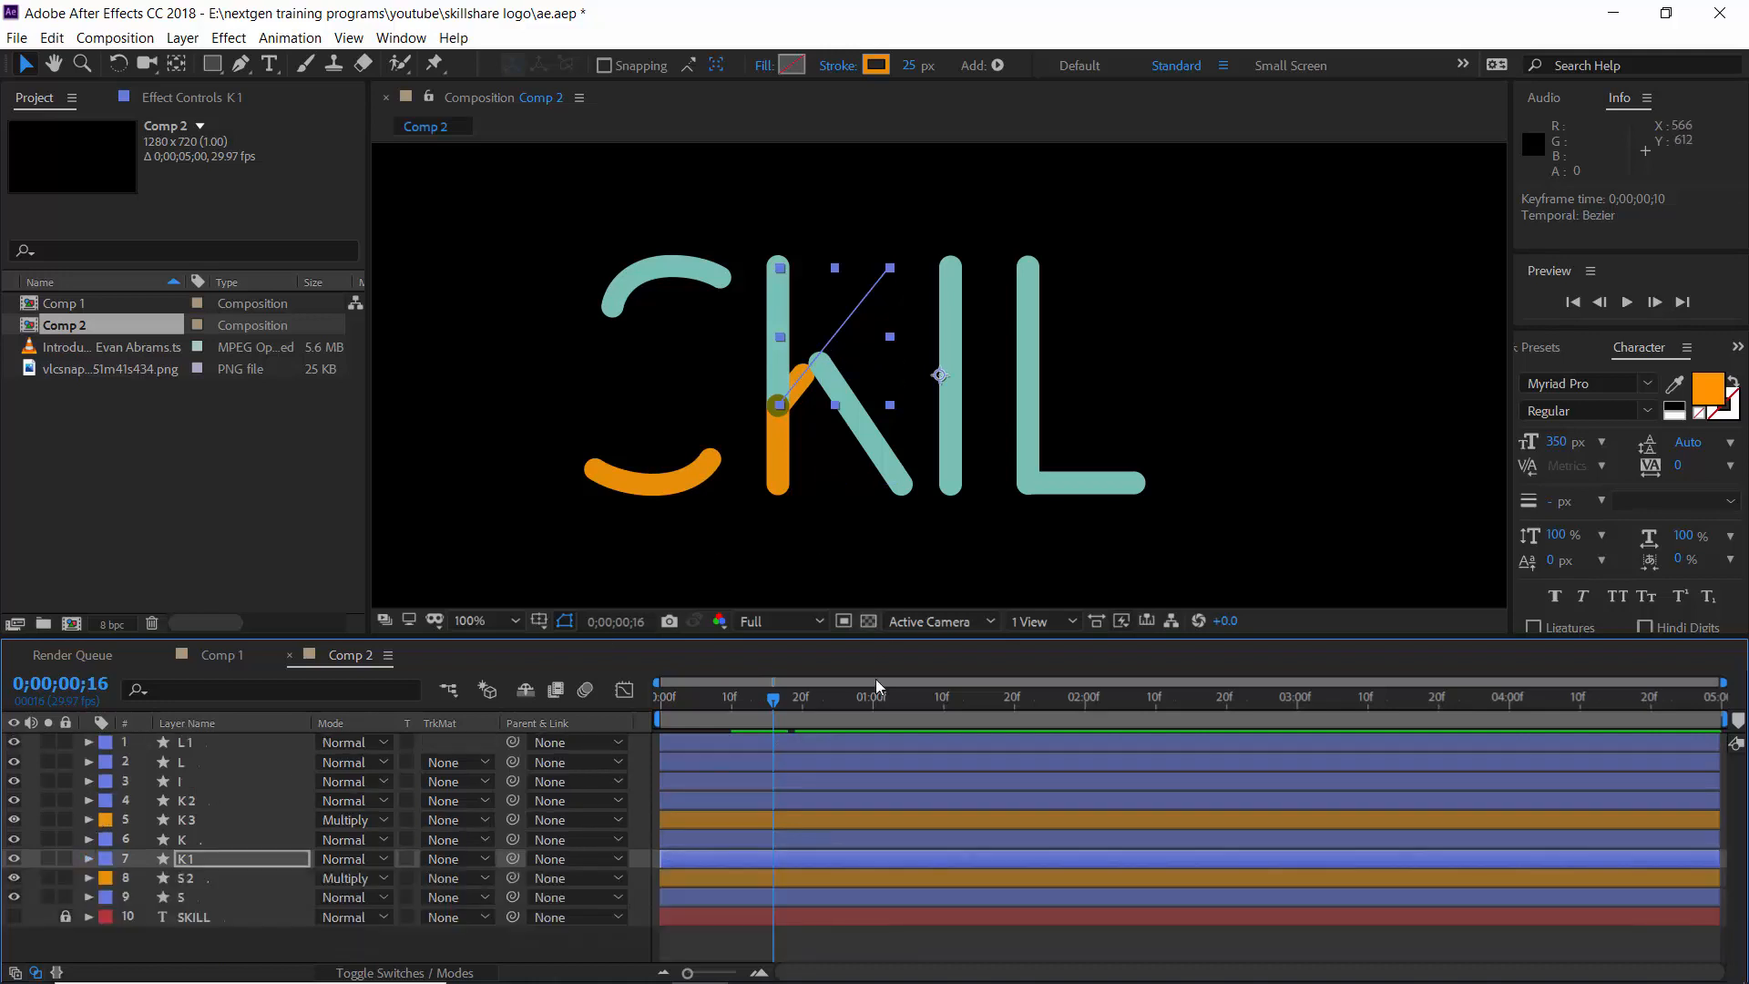
Step: Add a Trim Paths operator to the K 2 lower diagonal layer and expand its properties
double_click(733, 804)
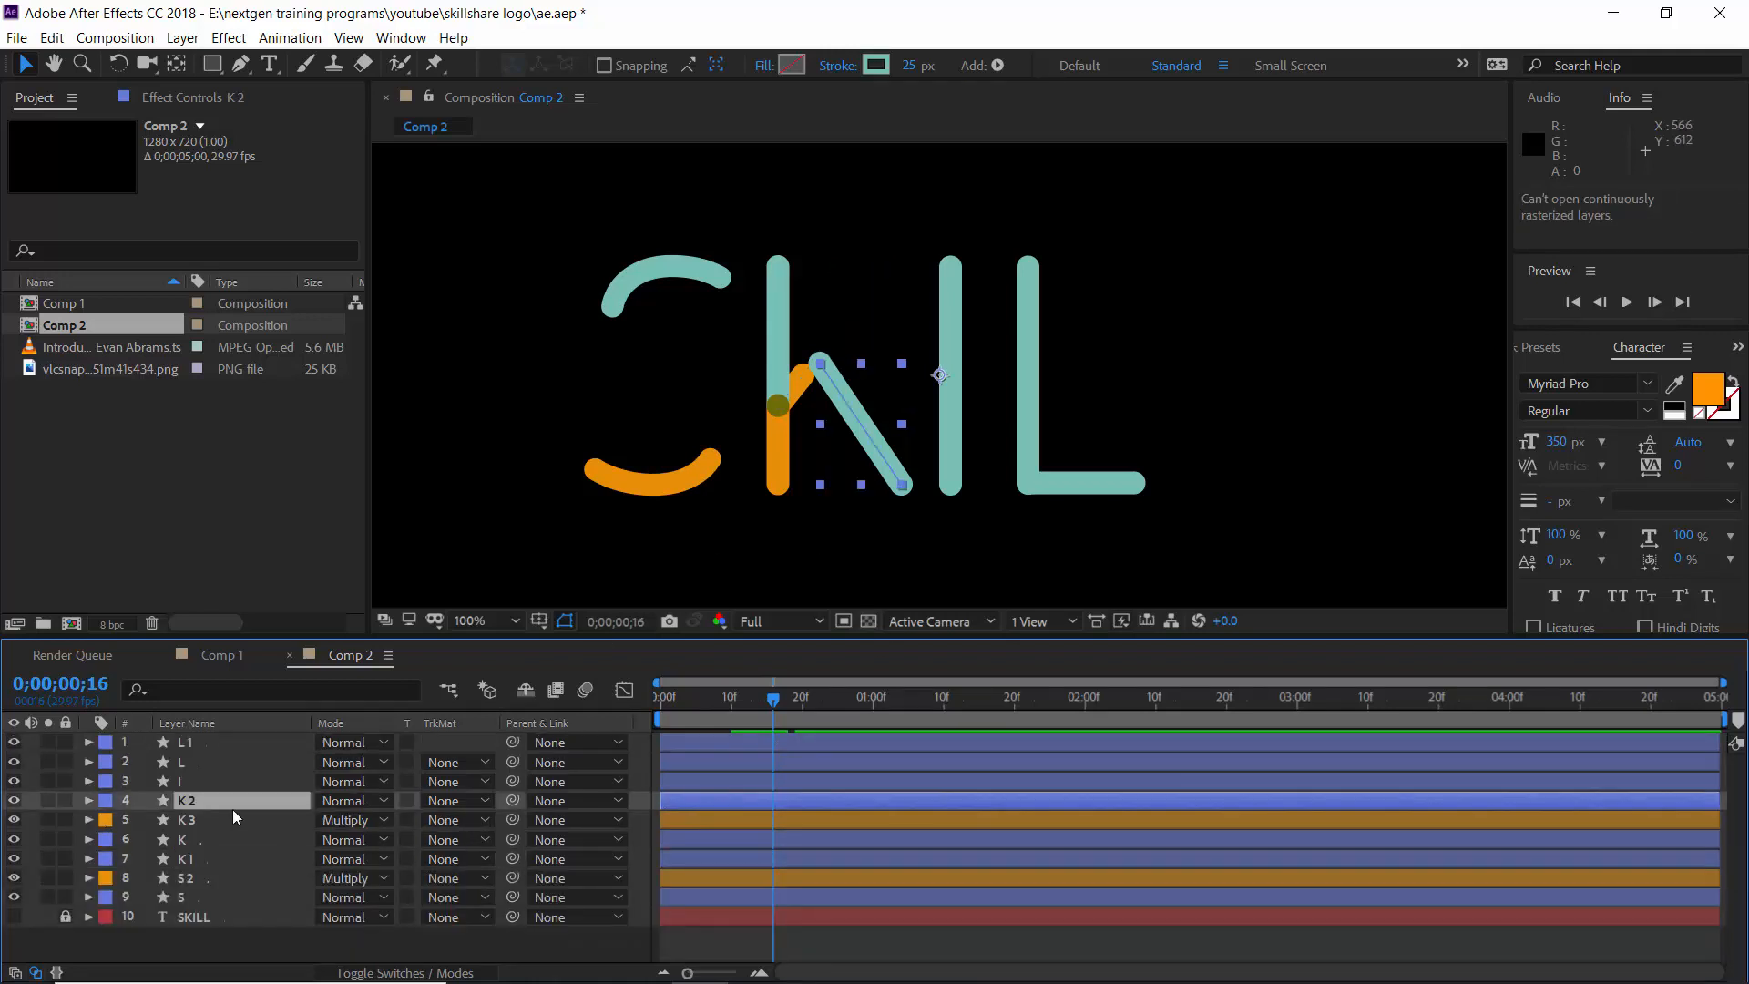
left_click(89, 799)
left_click(487, 819)
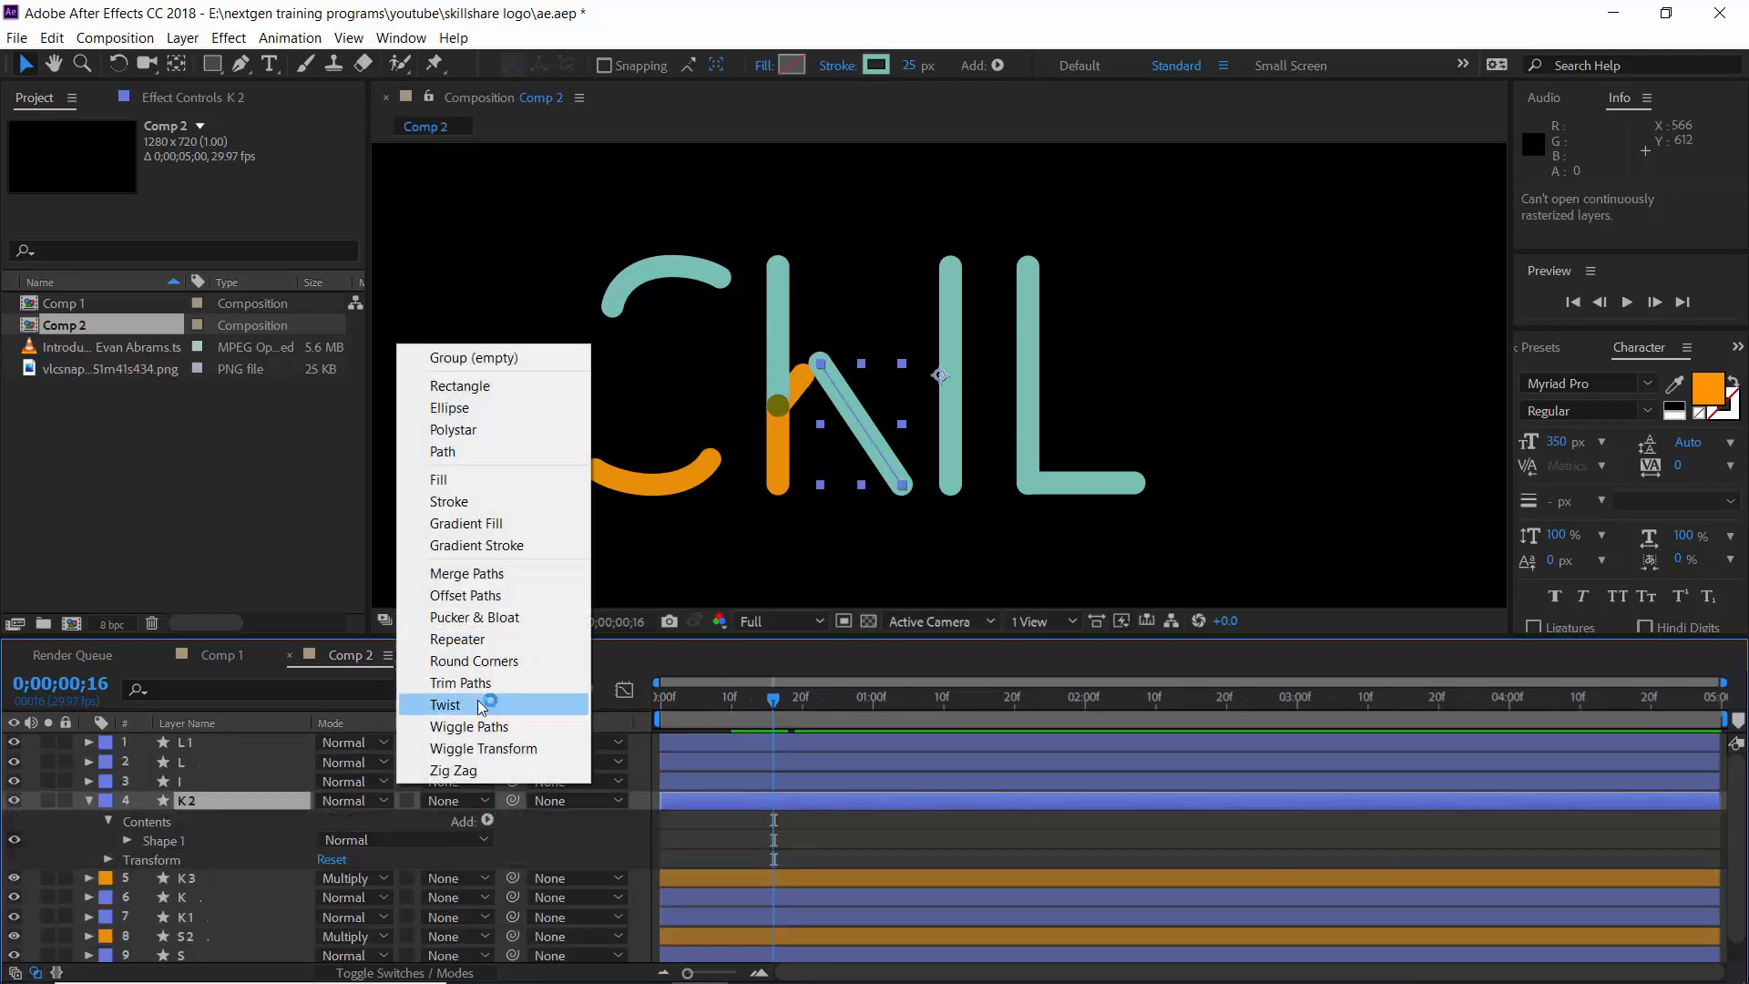
left_click(460, 683)
left_click(128, 859)
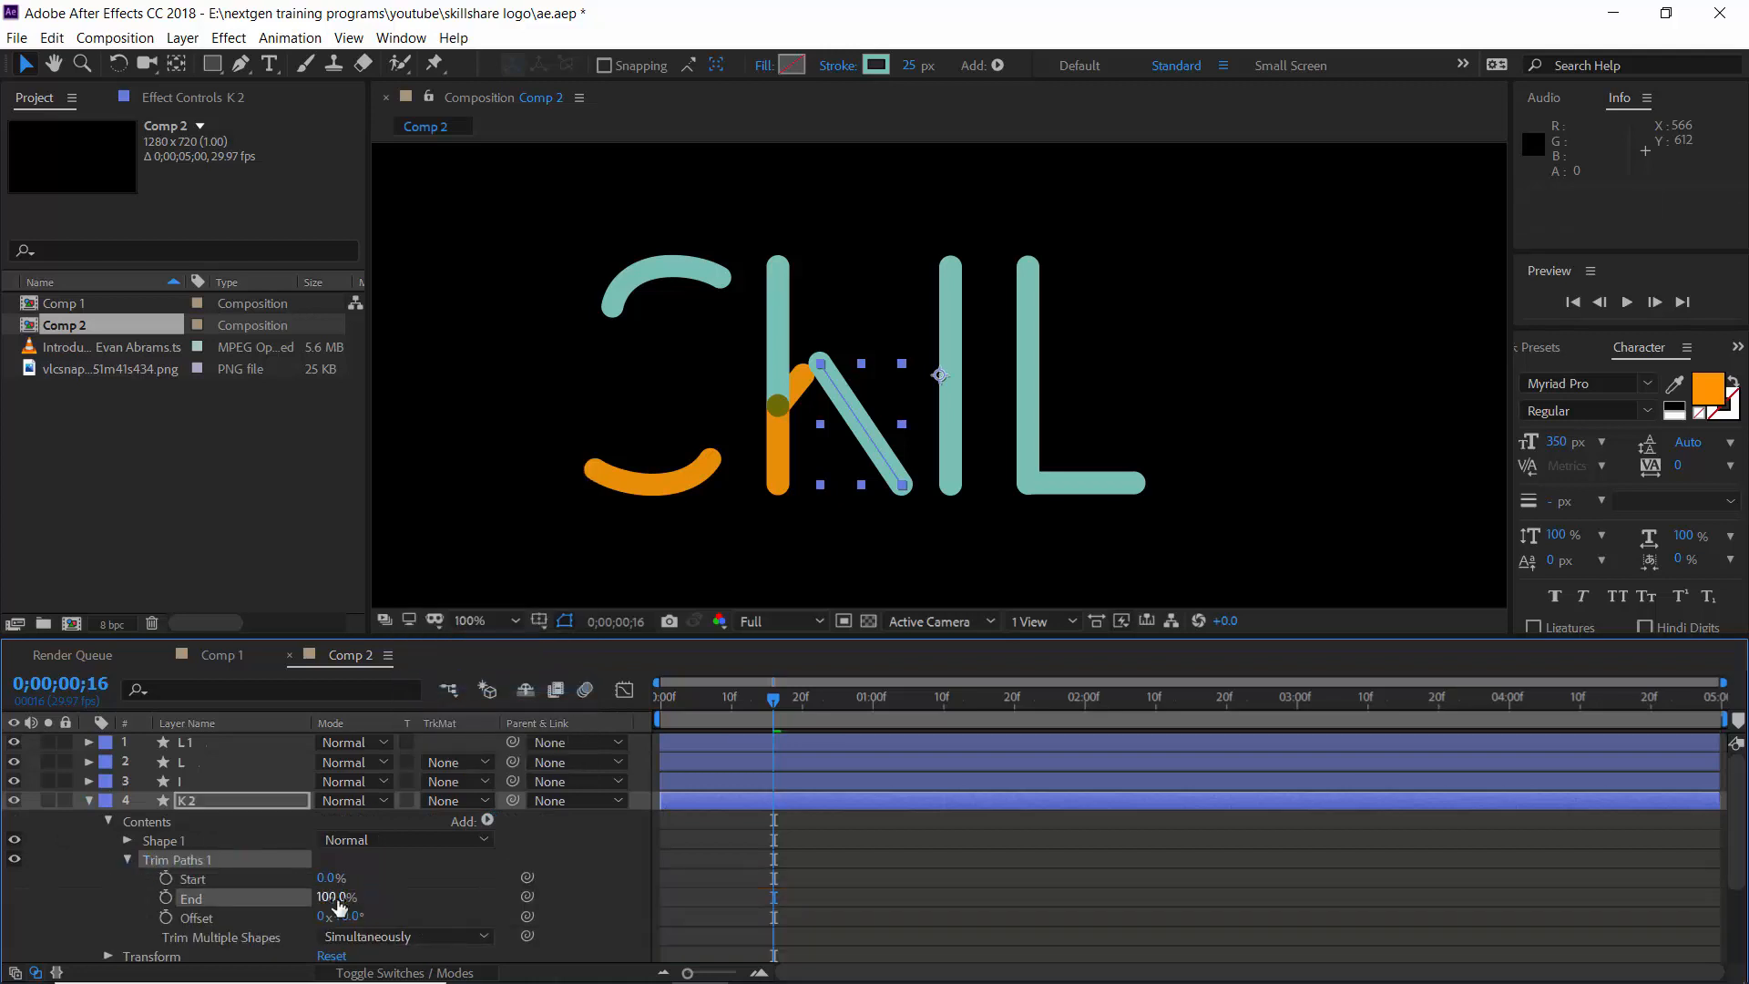
Step: Keyframe the K 2 layer's Trim Paths End from 0% at 0;00;00;16 to 100% at 0;00;01;00 with Easy Ease on both keyframes
left_click_drag(330, 897, 193, 903)
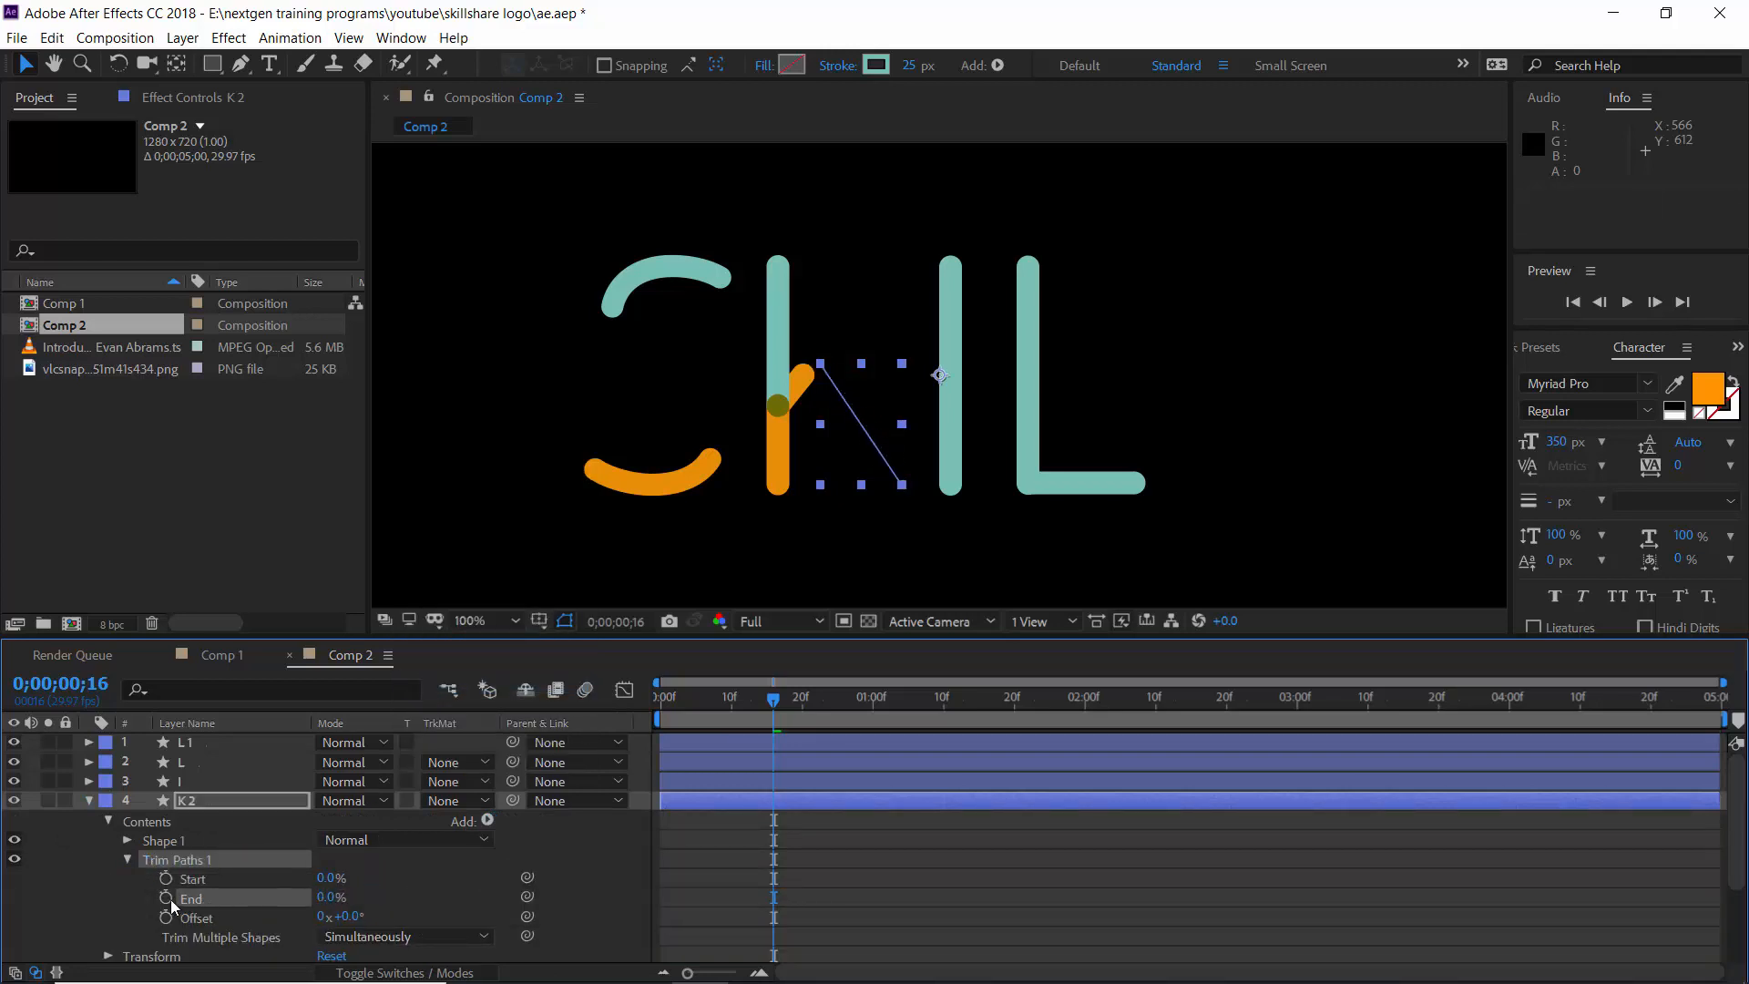
left_click(873, 706)
mouse_move(329, 897)
left_mouse_down()
mouse_move(707, 865)
mouse_move(885, 899)
left_mouse_up()
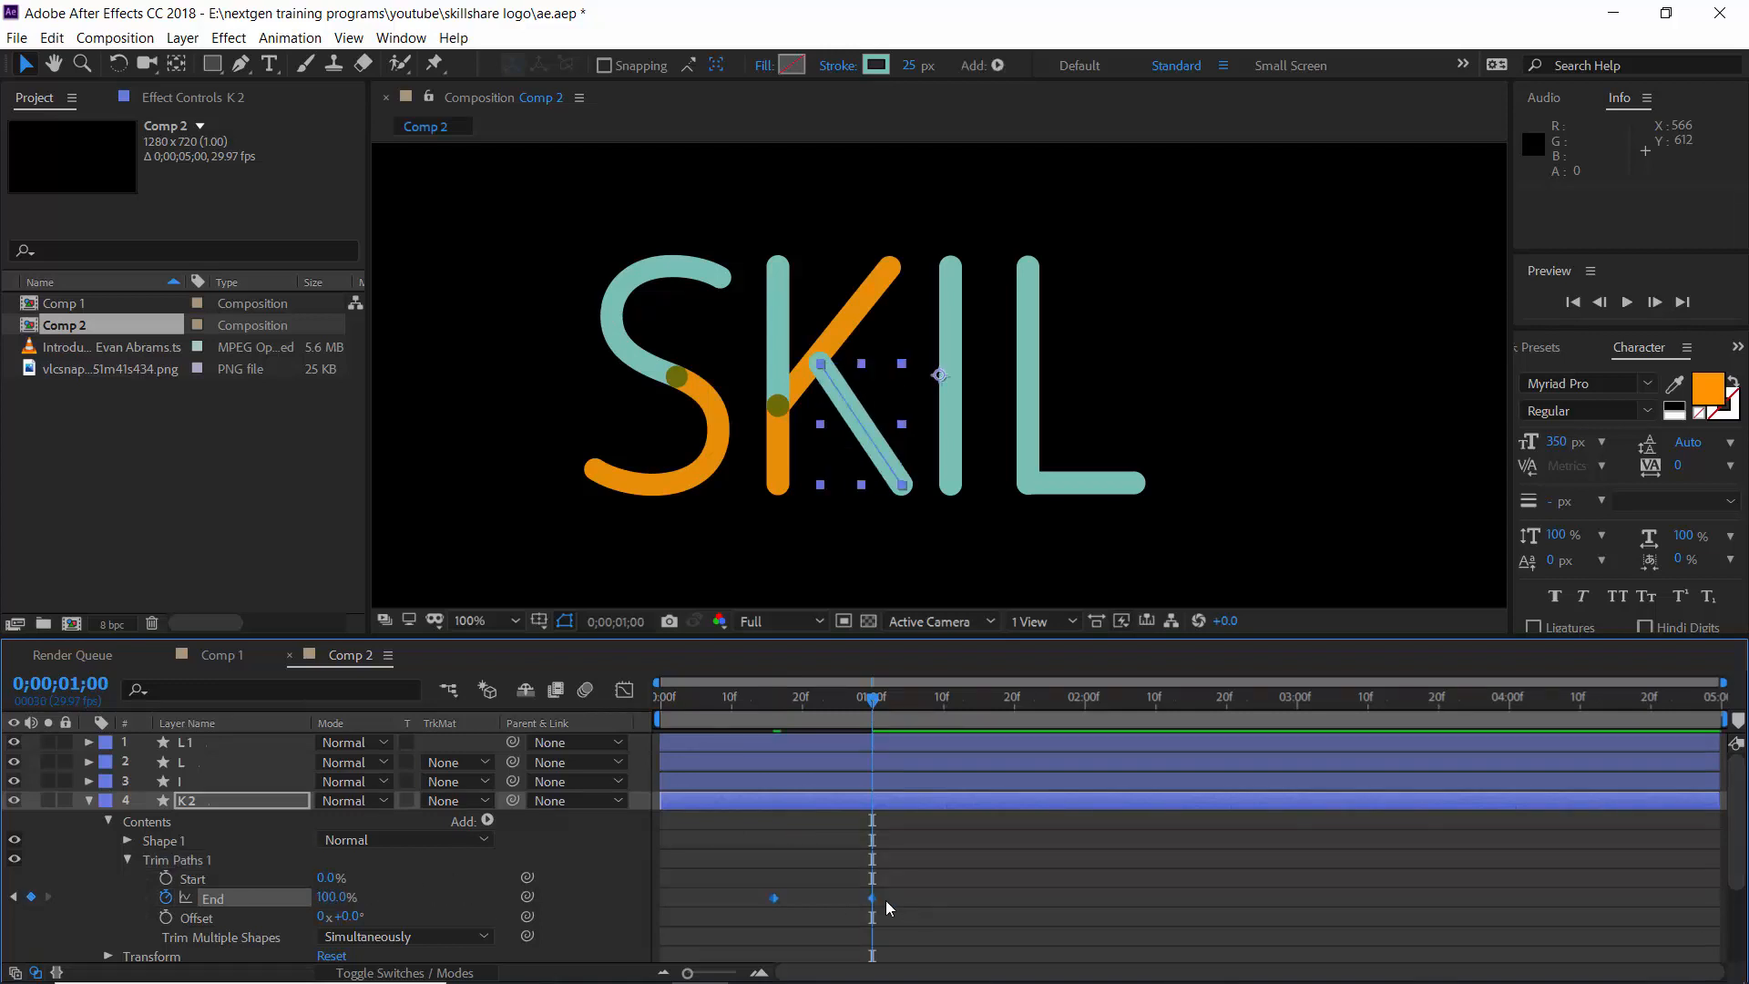
right_click(879, 899)
mouse_move(919, 874)
left_click(1181, 749)
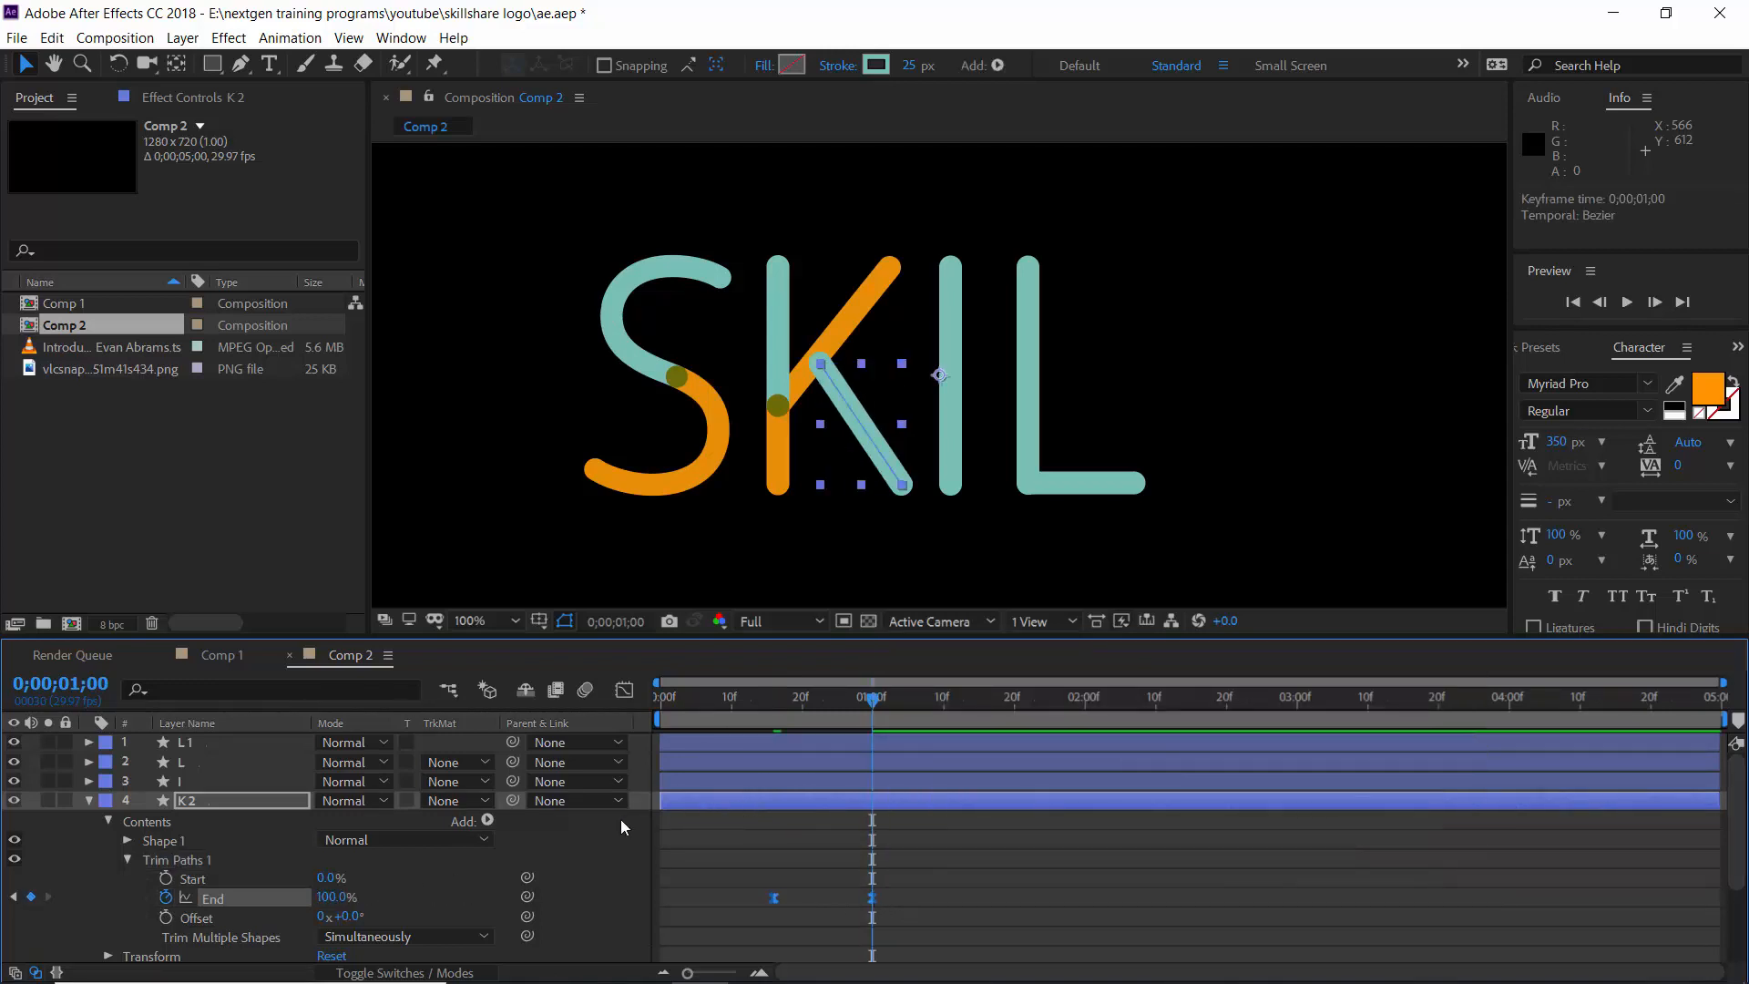
Step: Set the K 2 layer's blending mode to Multiply and look closely at its overlap with the orange diagonal
left_click(355, 802)
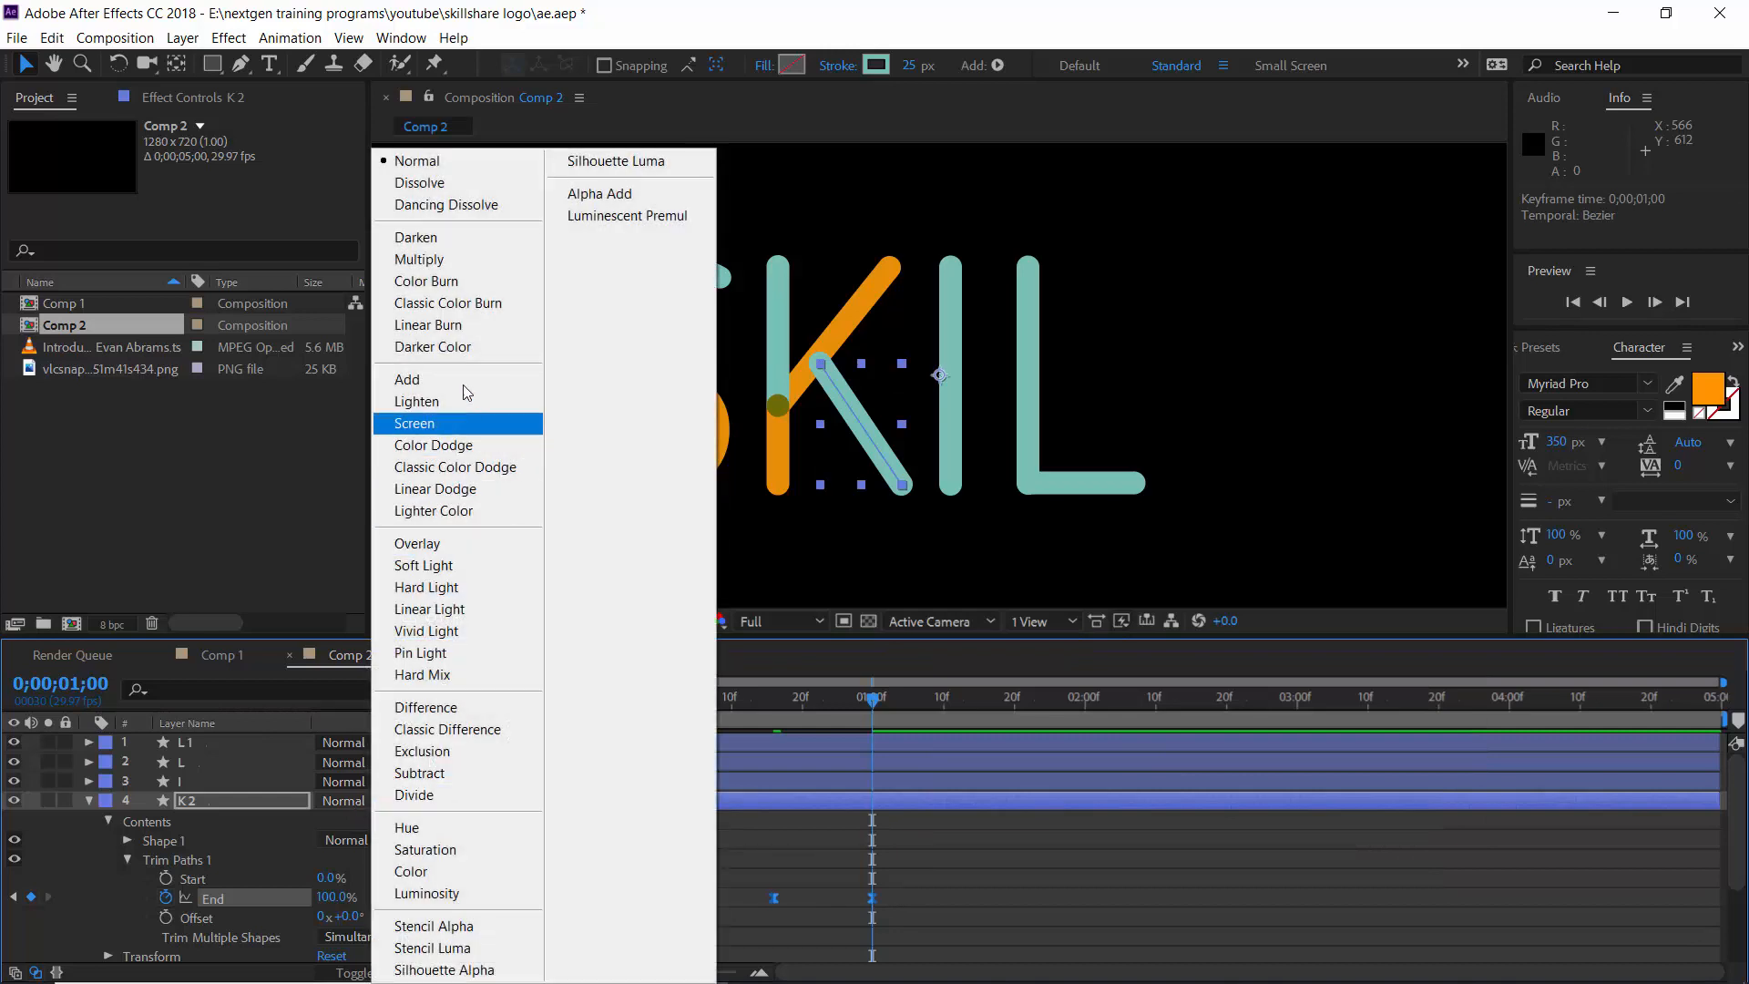
left_click(447, 260)
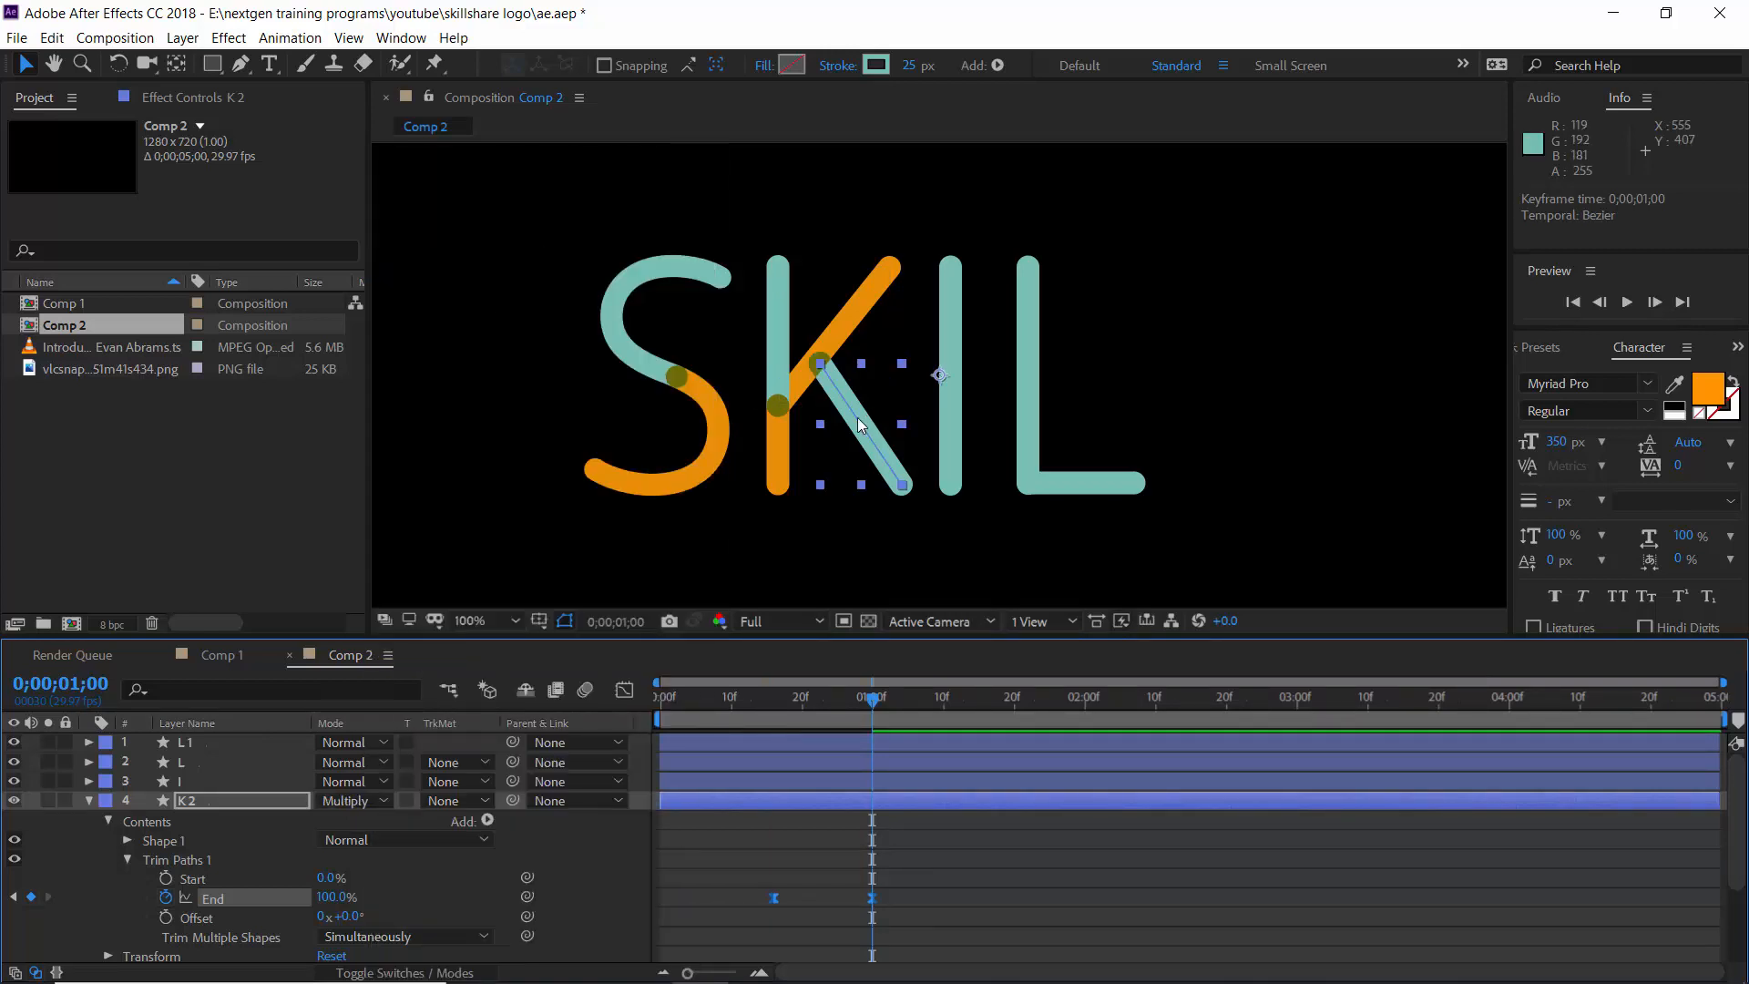
key("period")
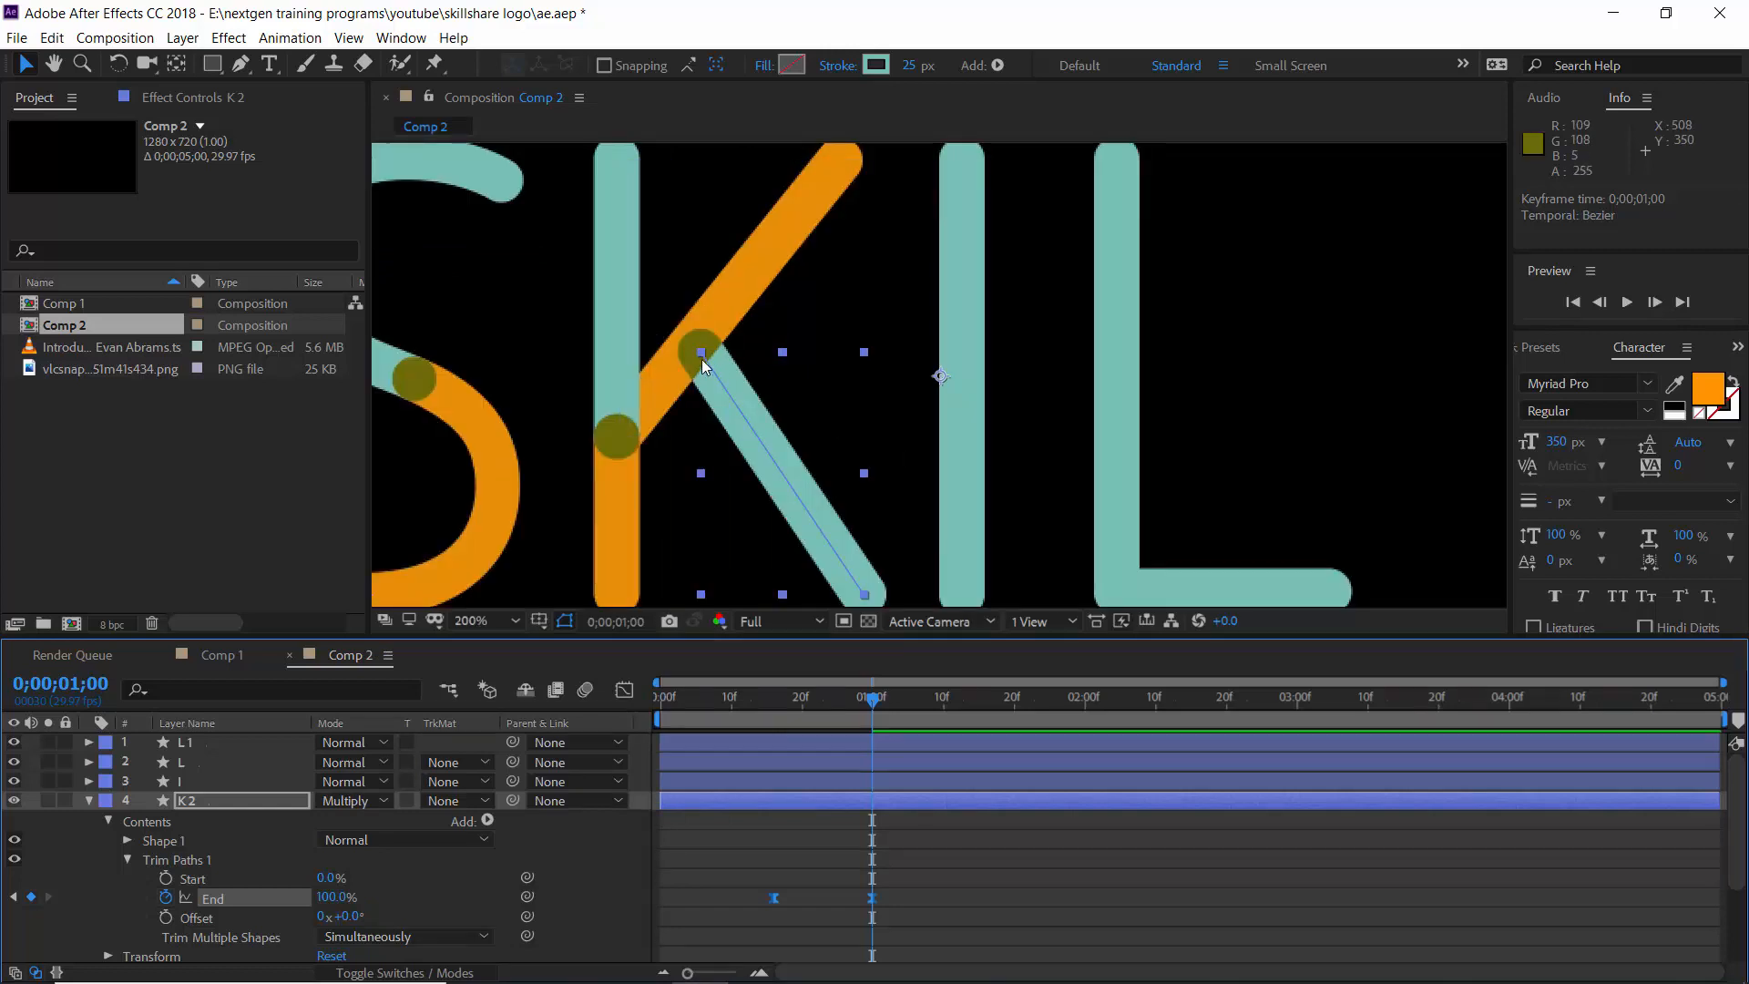
Step: Move the upper vertex of the K 2 path slightly up and left onto the orange diagonal, then scrub through the first second
left_click(127, 840)
scroll(158, 865, "down", 2)
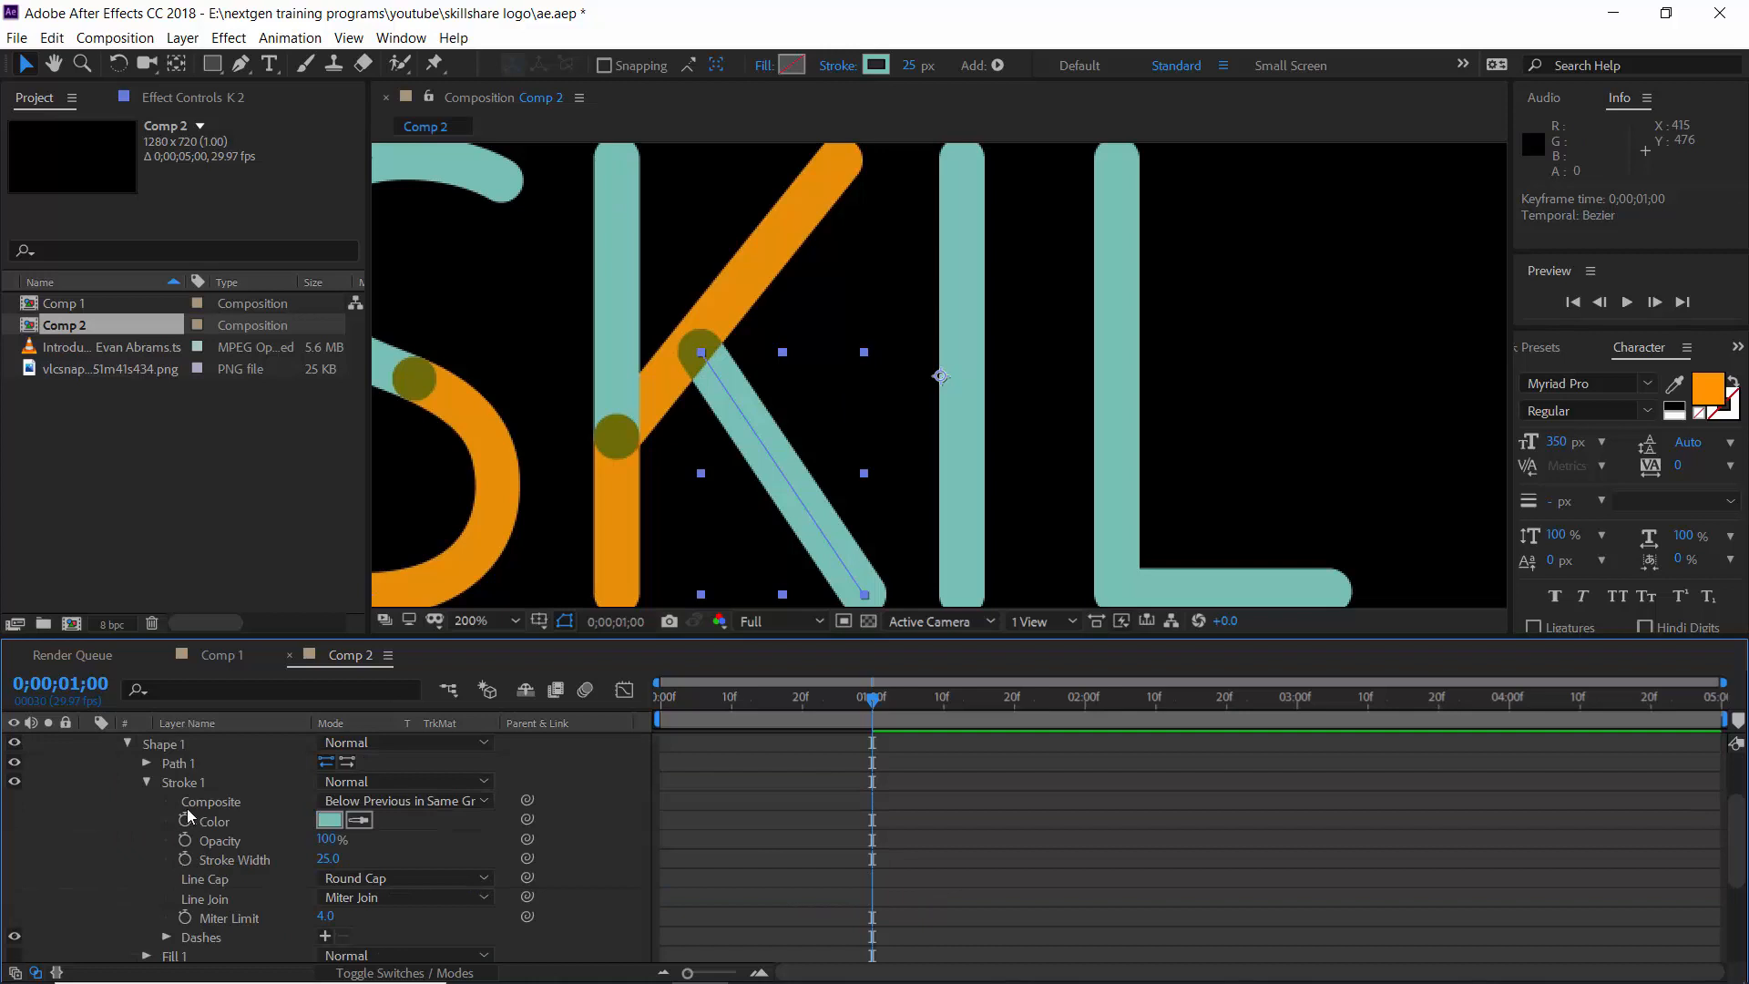
left_click(146, 782)
left_click(146, 764)
left_click(258, 780)
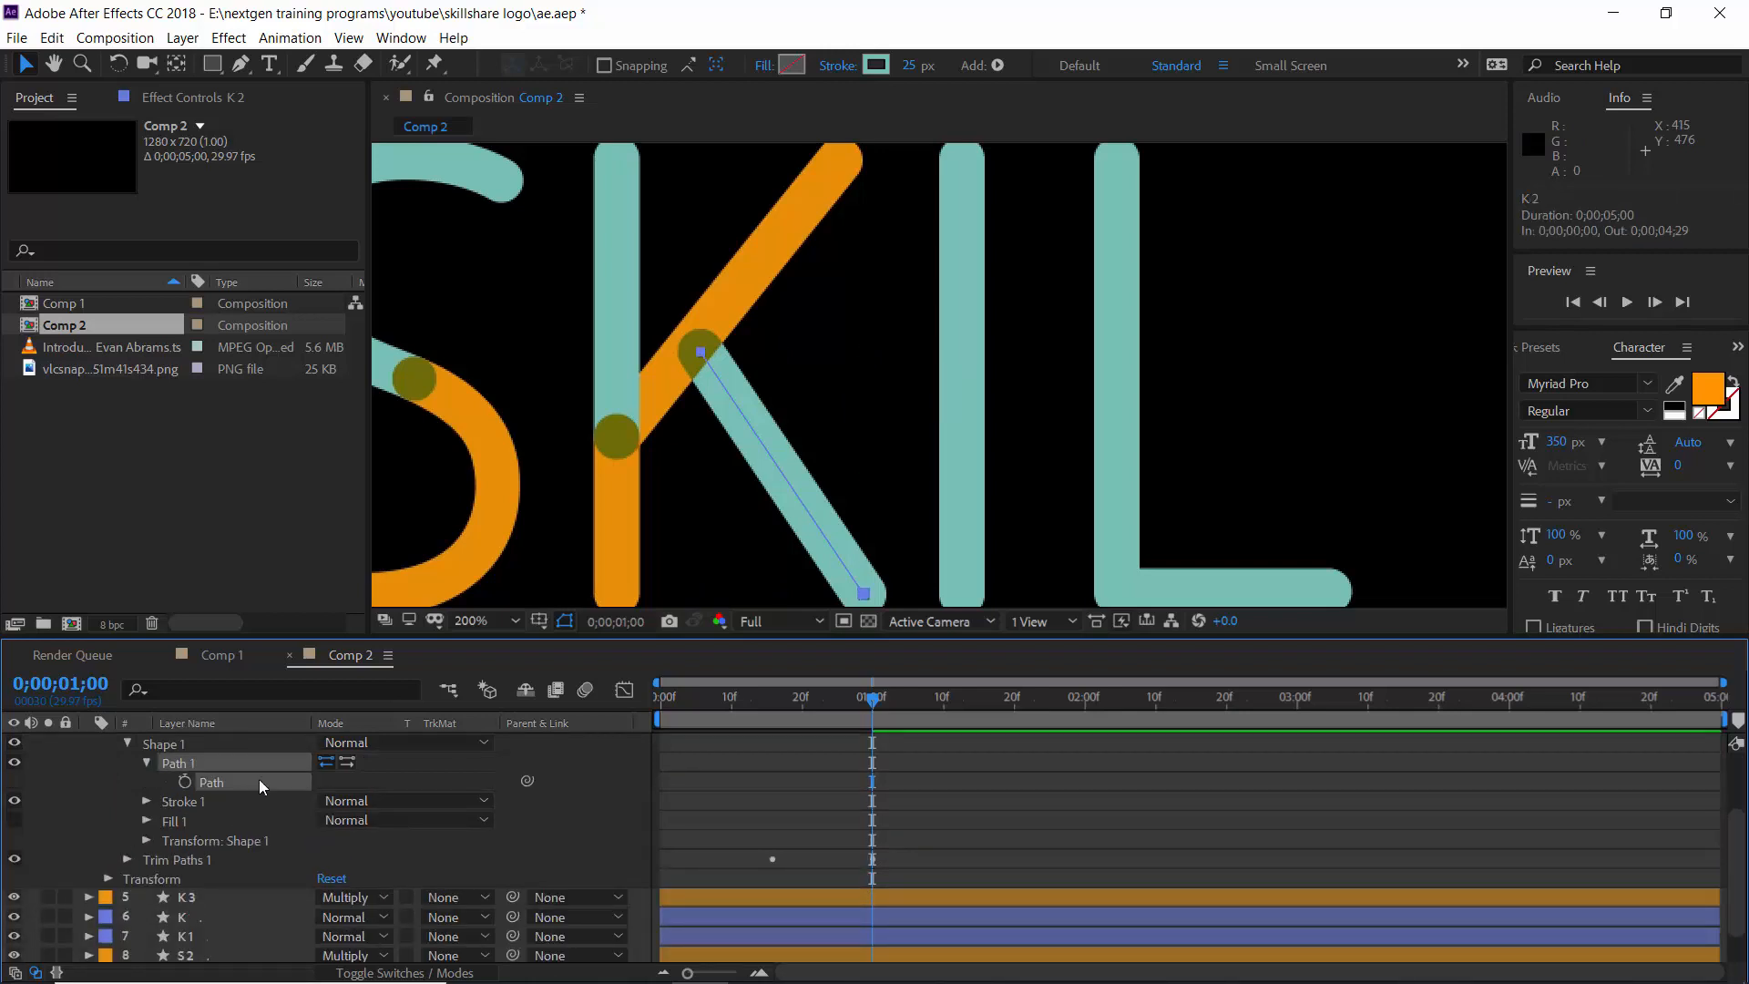
left_click(701, 353)
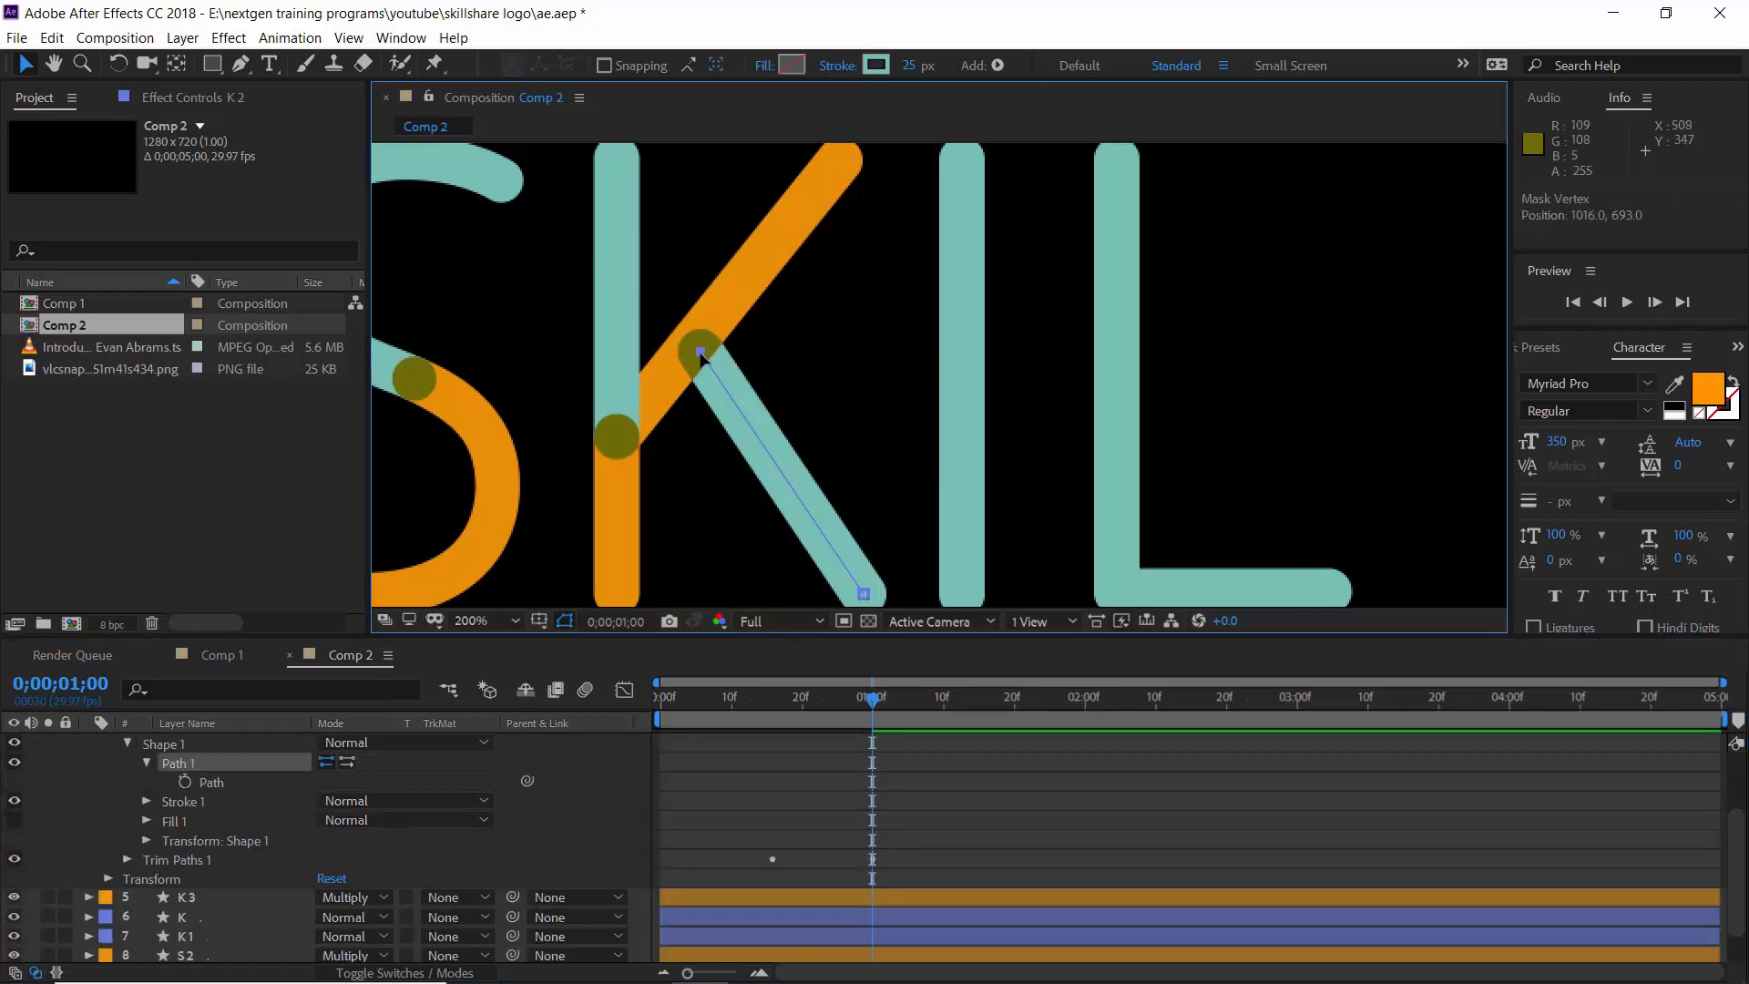
left_click_drag(700, 354, 695, 342)
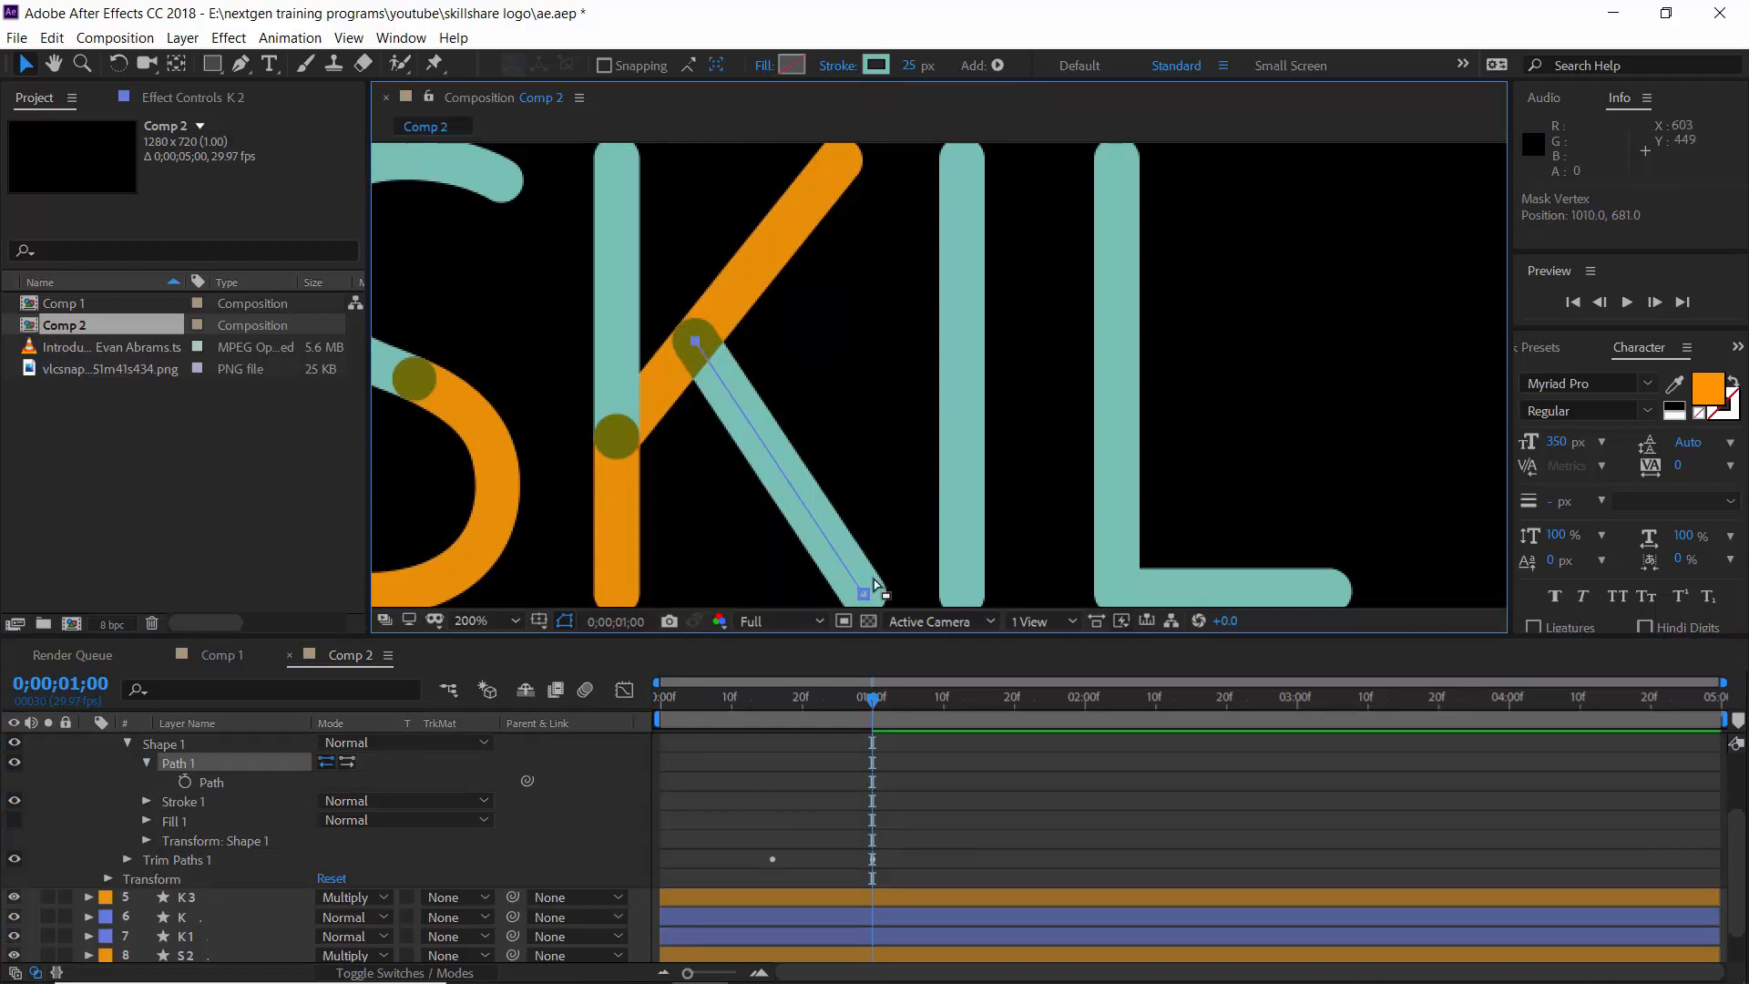
left_click(935, 816)
scroll(66, 767, "up", 3)
left_click(89, 762)
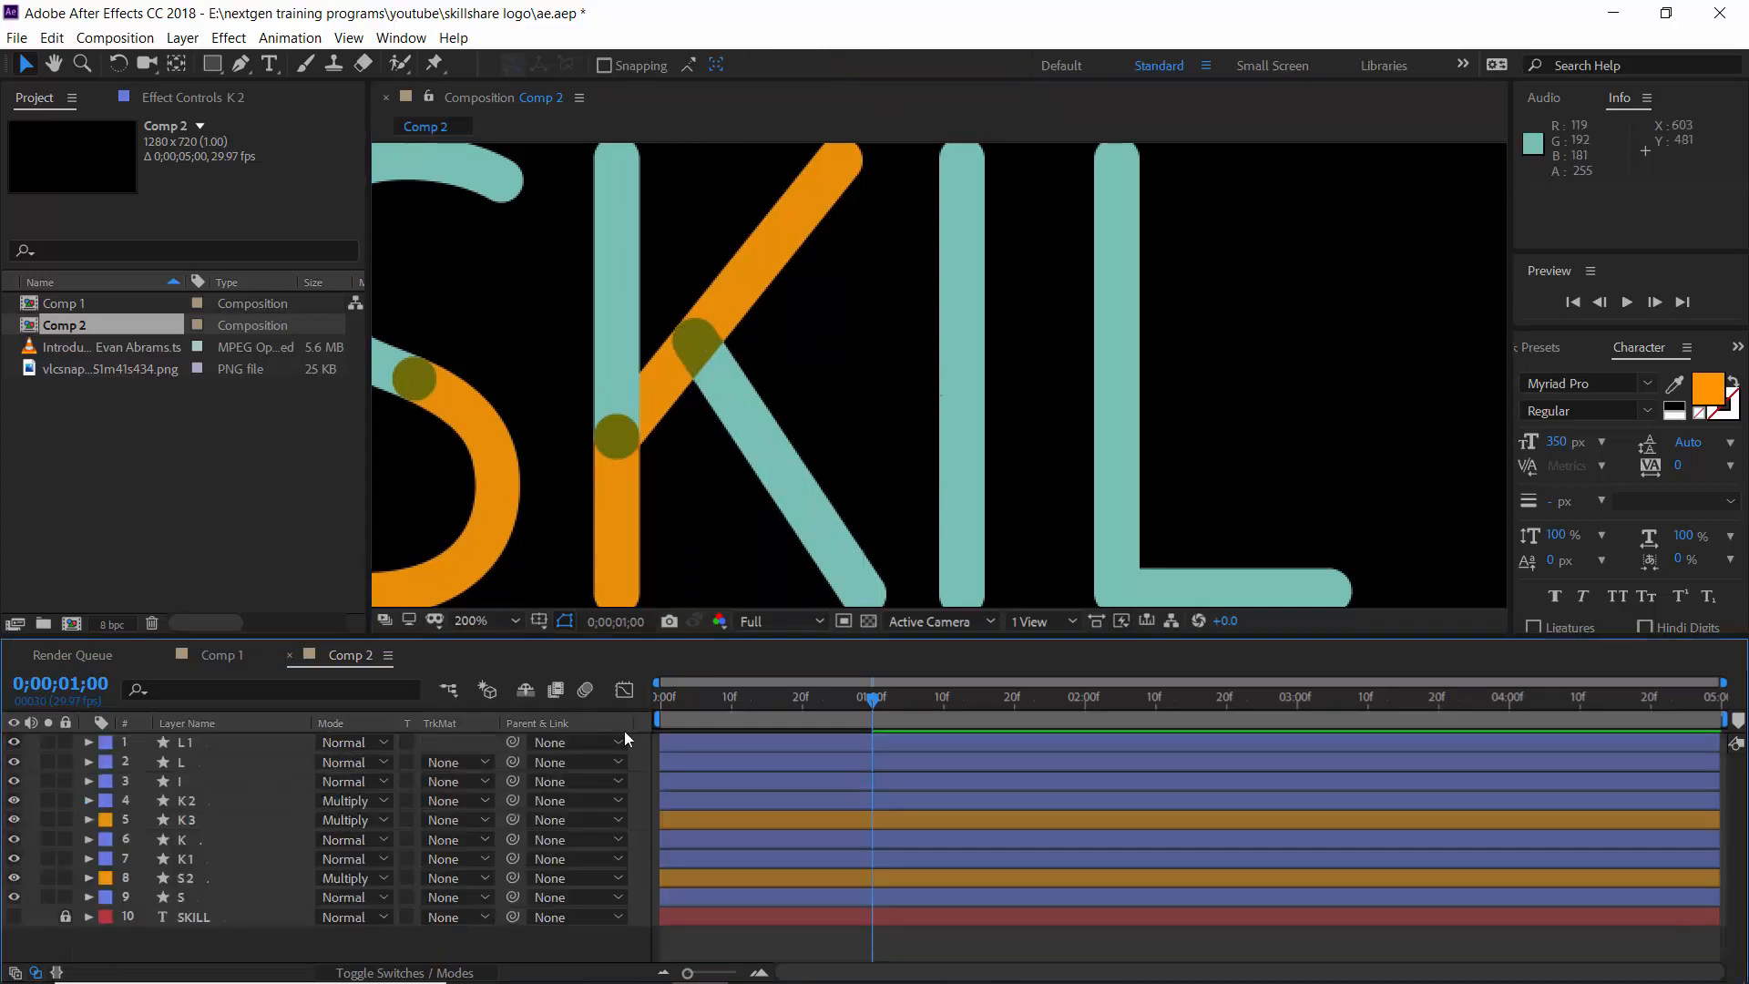
scroll(696, 461, "down", 1)
mouse_move(681, 707)
left_mouse_down()
mouse_move(660, 705)
mouse_move(871, 724)
left_mouse_up()
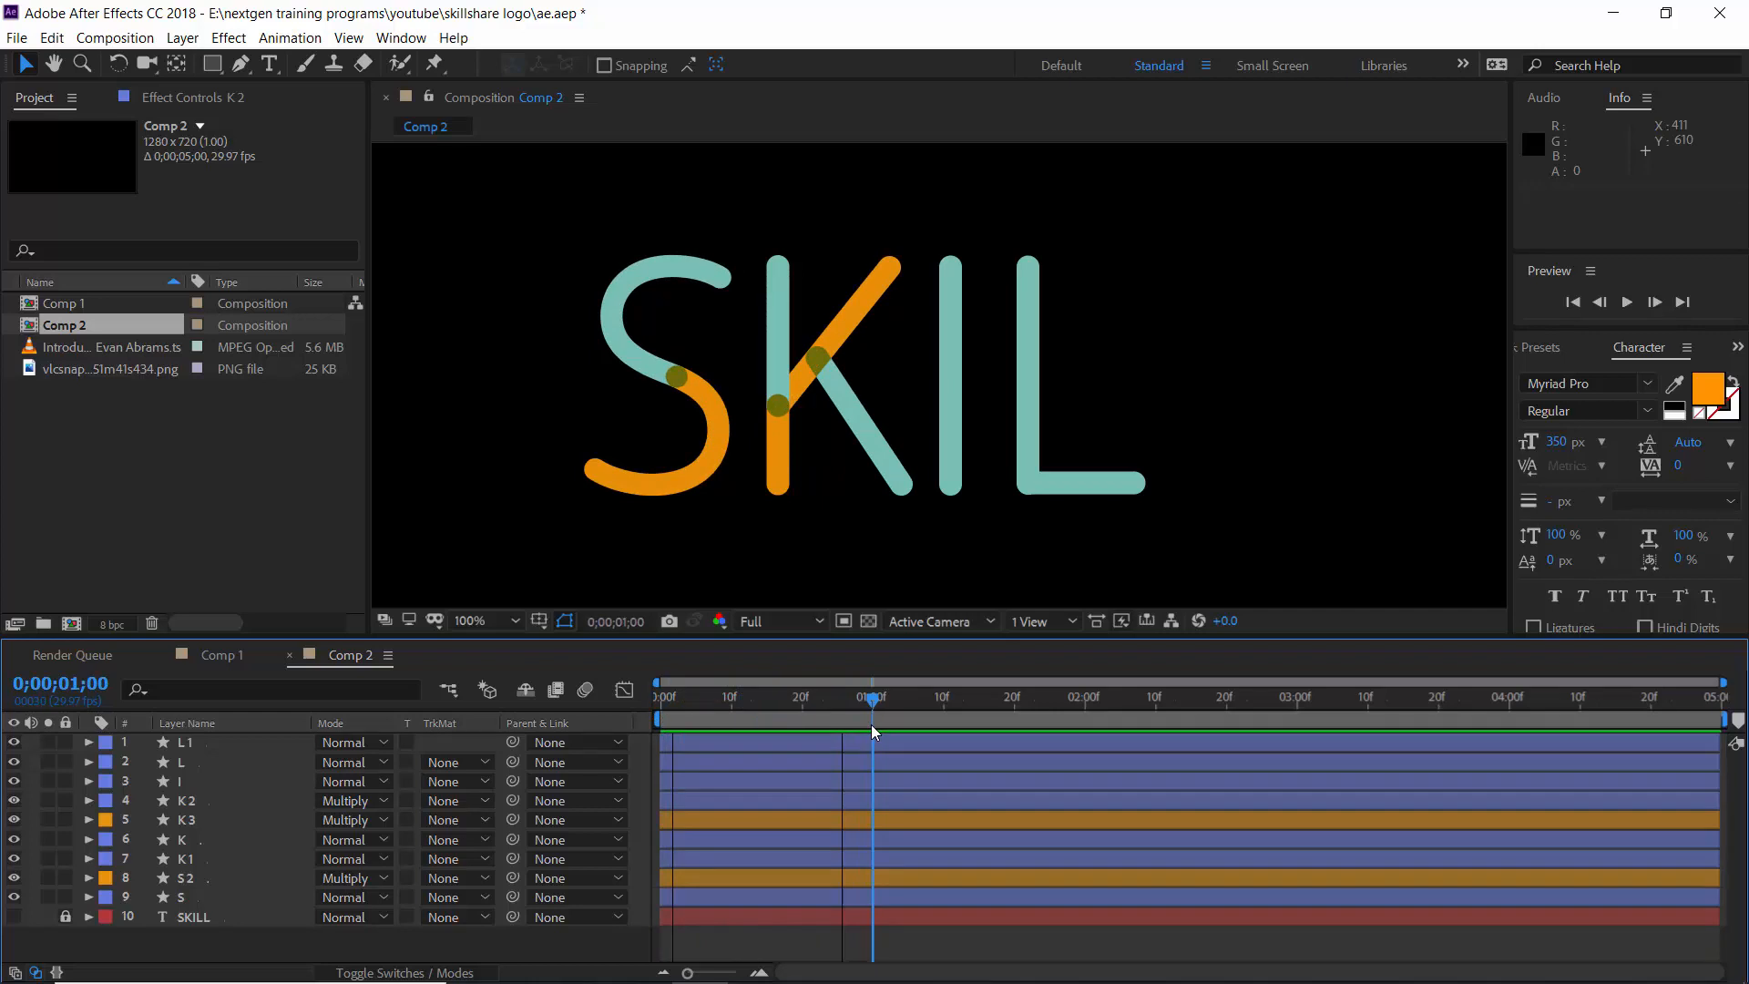
Step: Add a Trim Paths operator to the I layer and lower its End value at 0;00;00;00
left_click(253, 781)
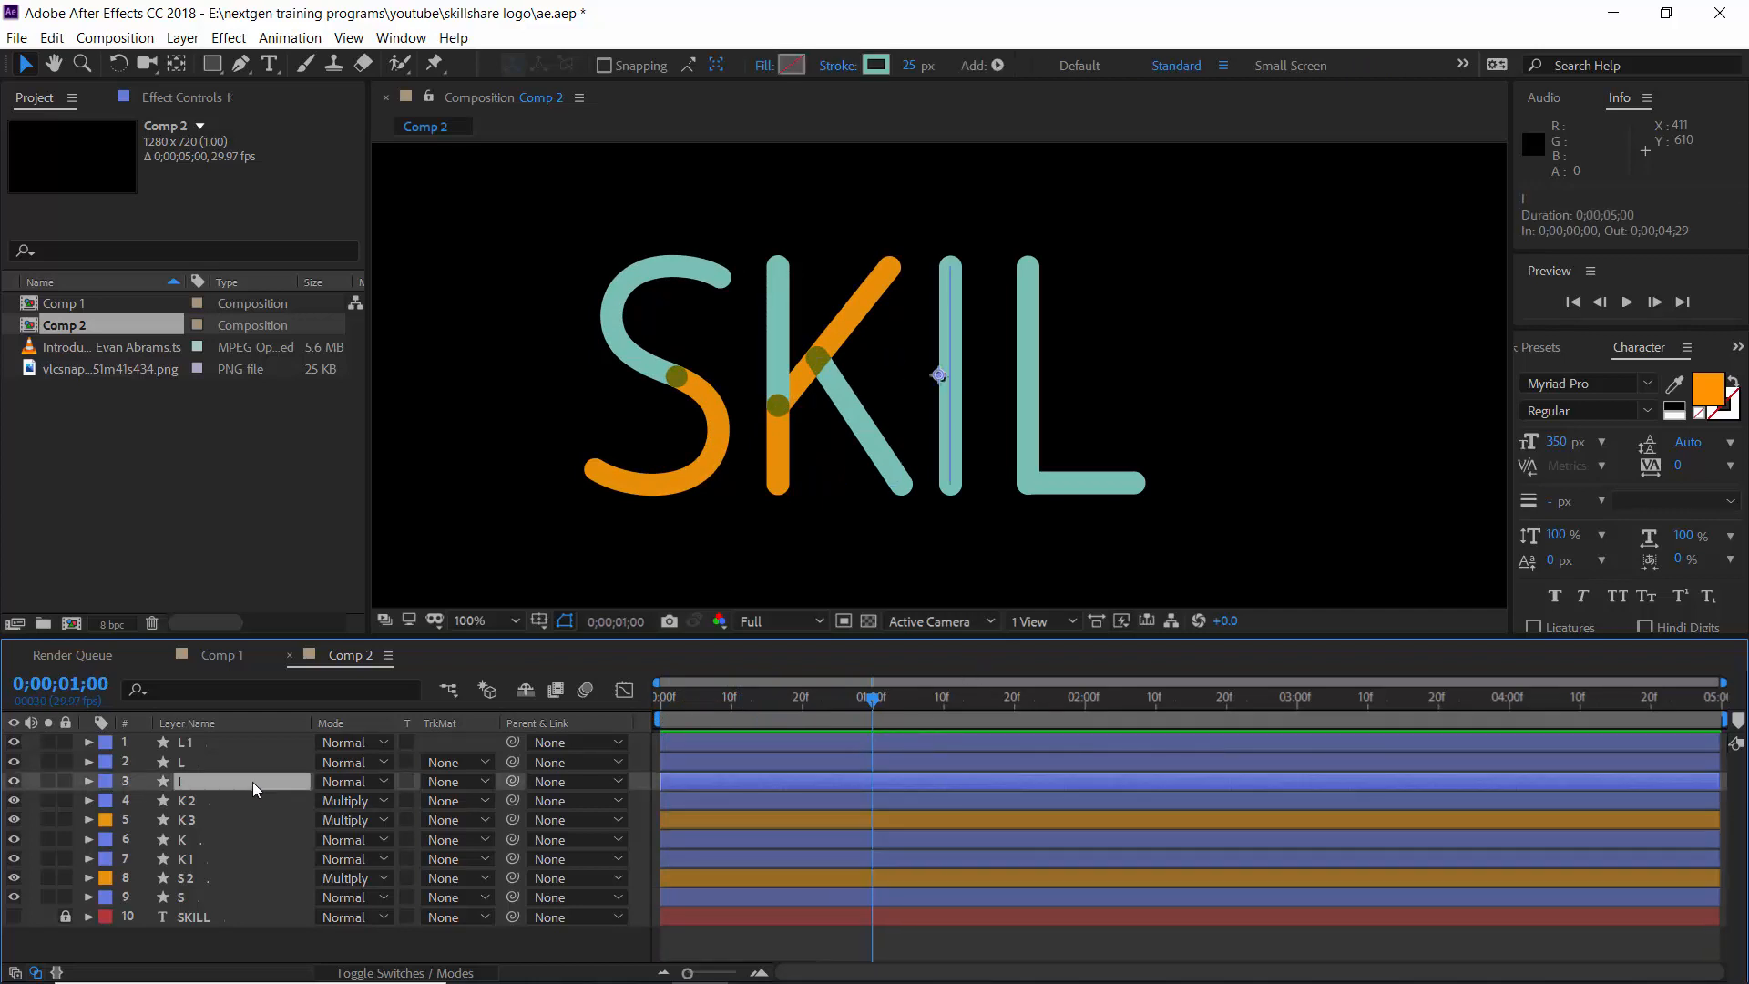
left_click(226, 654)
left_click(350, 655)
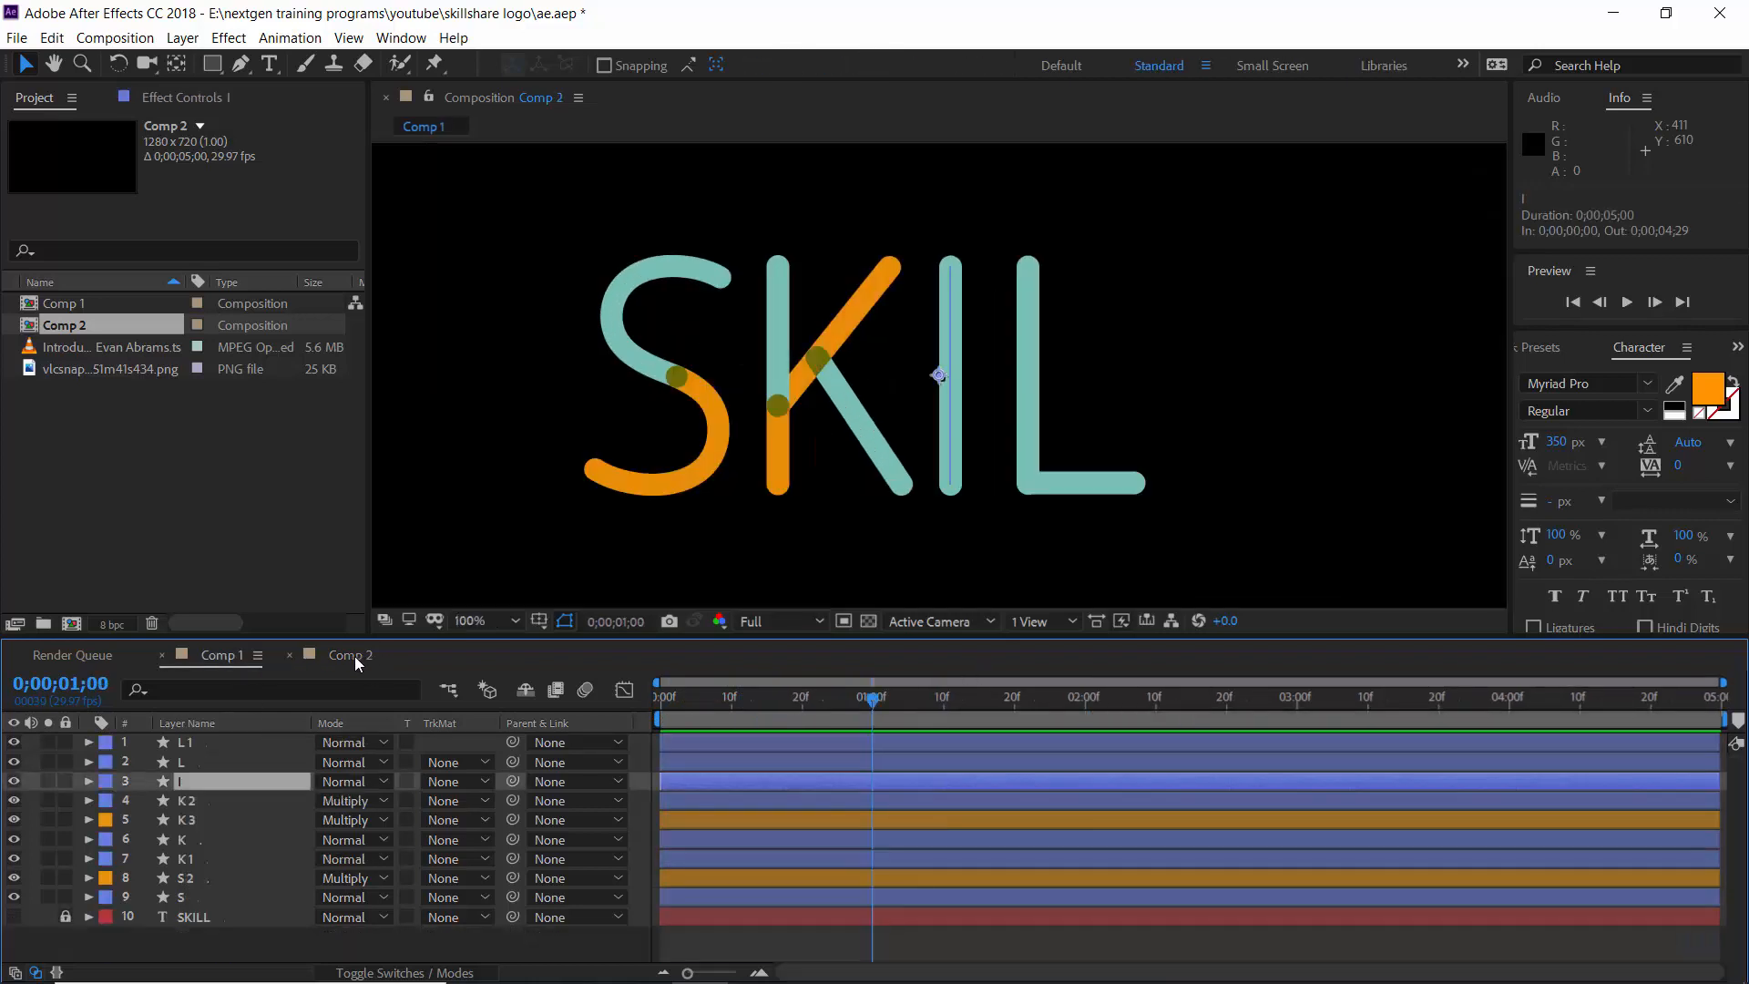
left_click(654, 708)
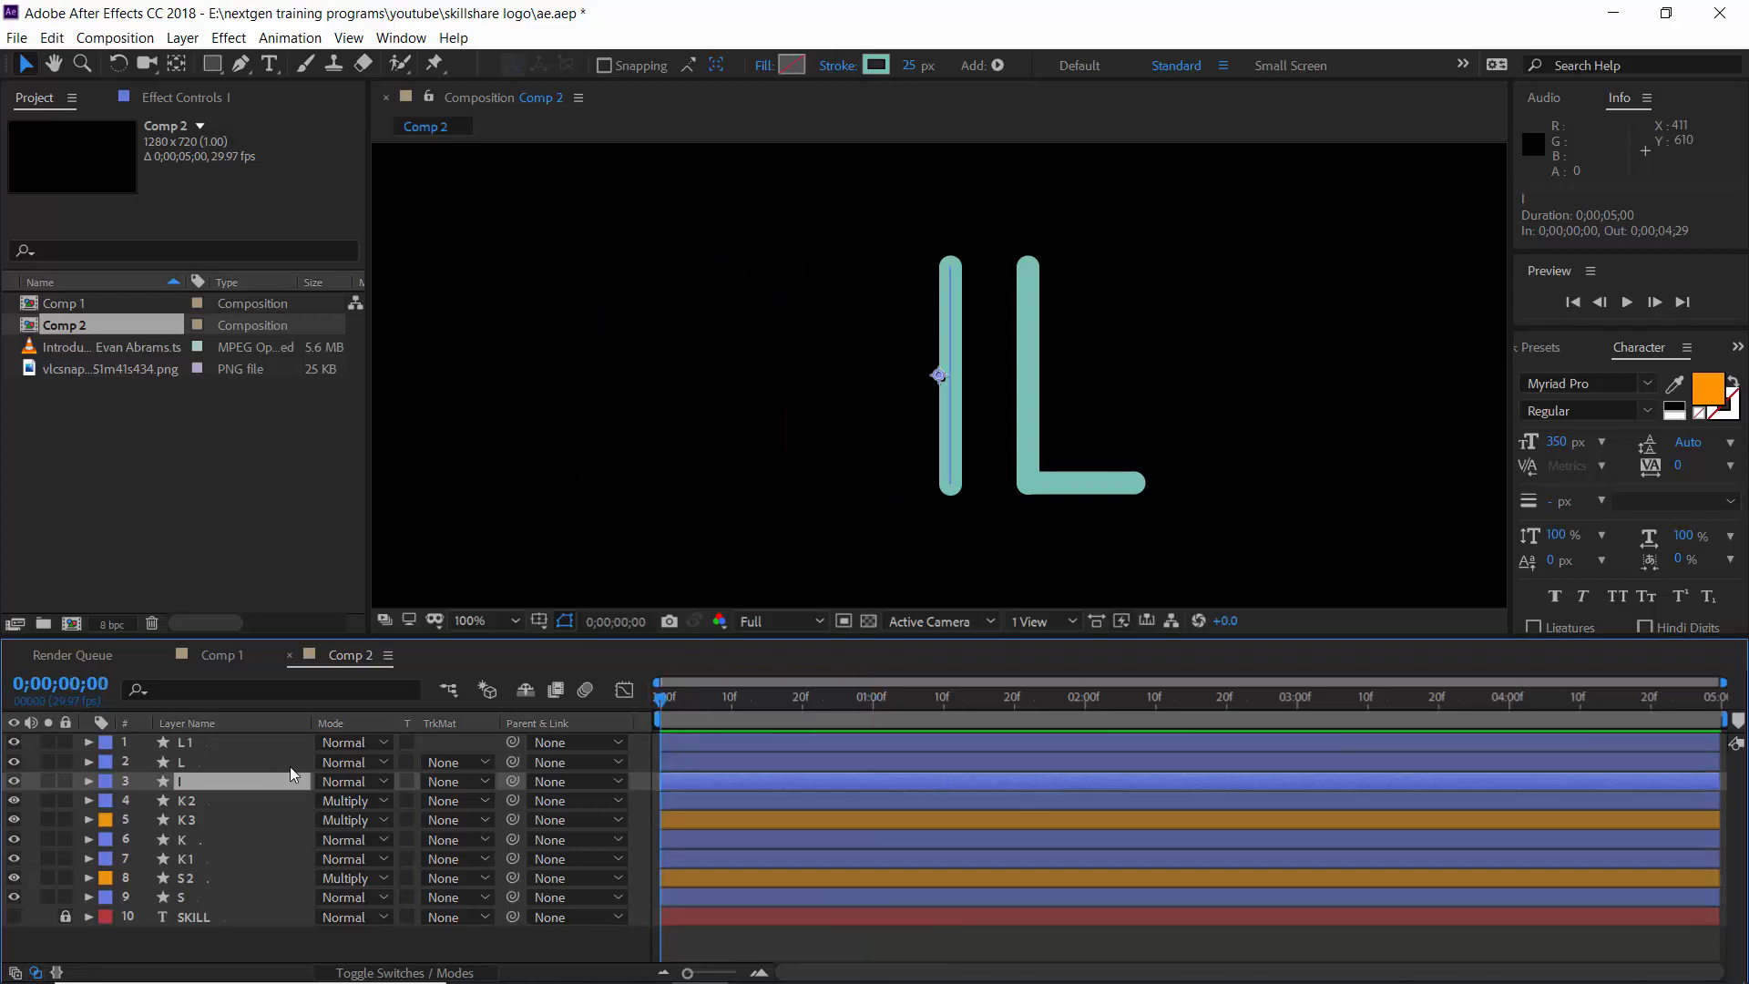
left_click(89, 780)
left_click(488, 800)
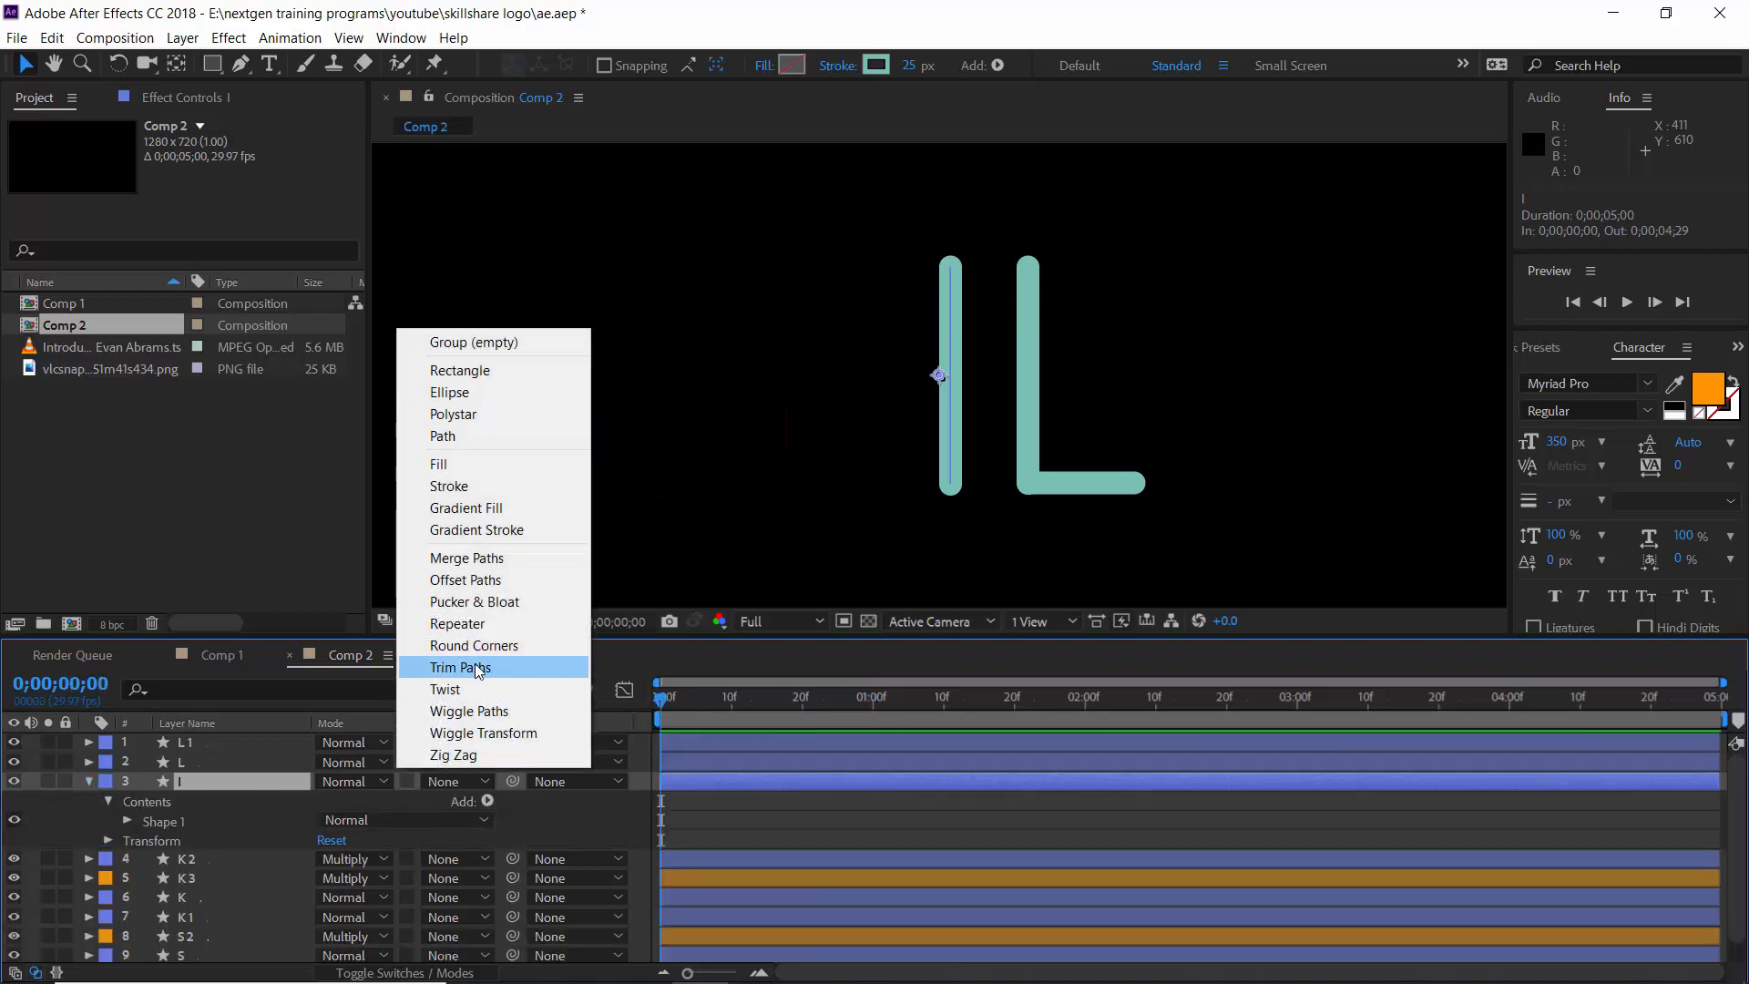
left_click(459, 668)
left_click(127, 839)
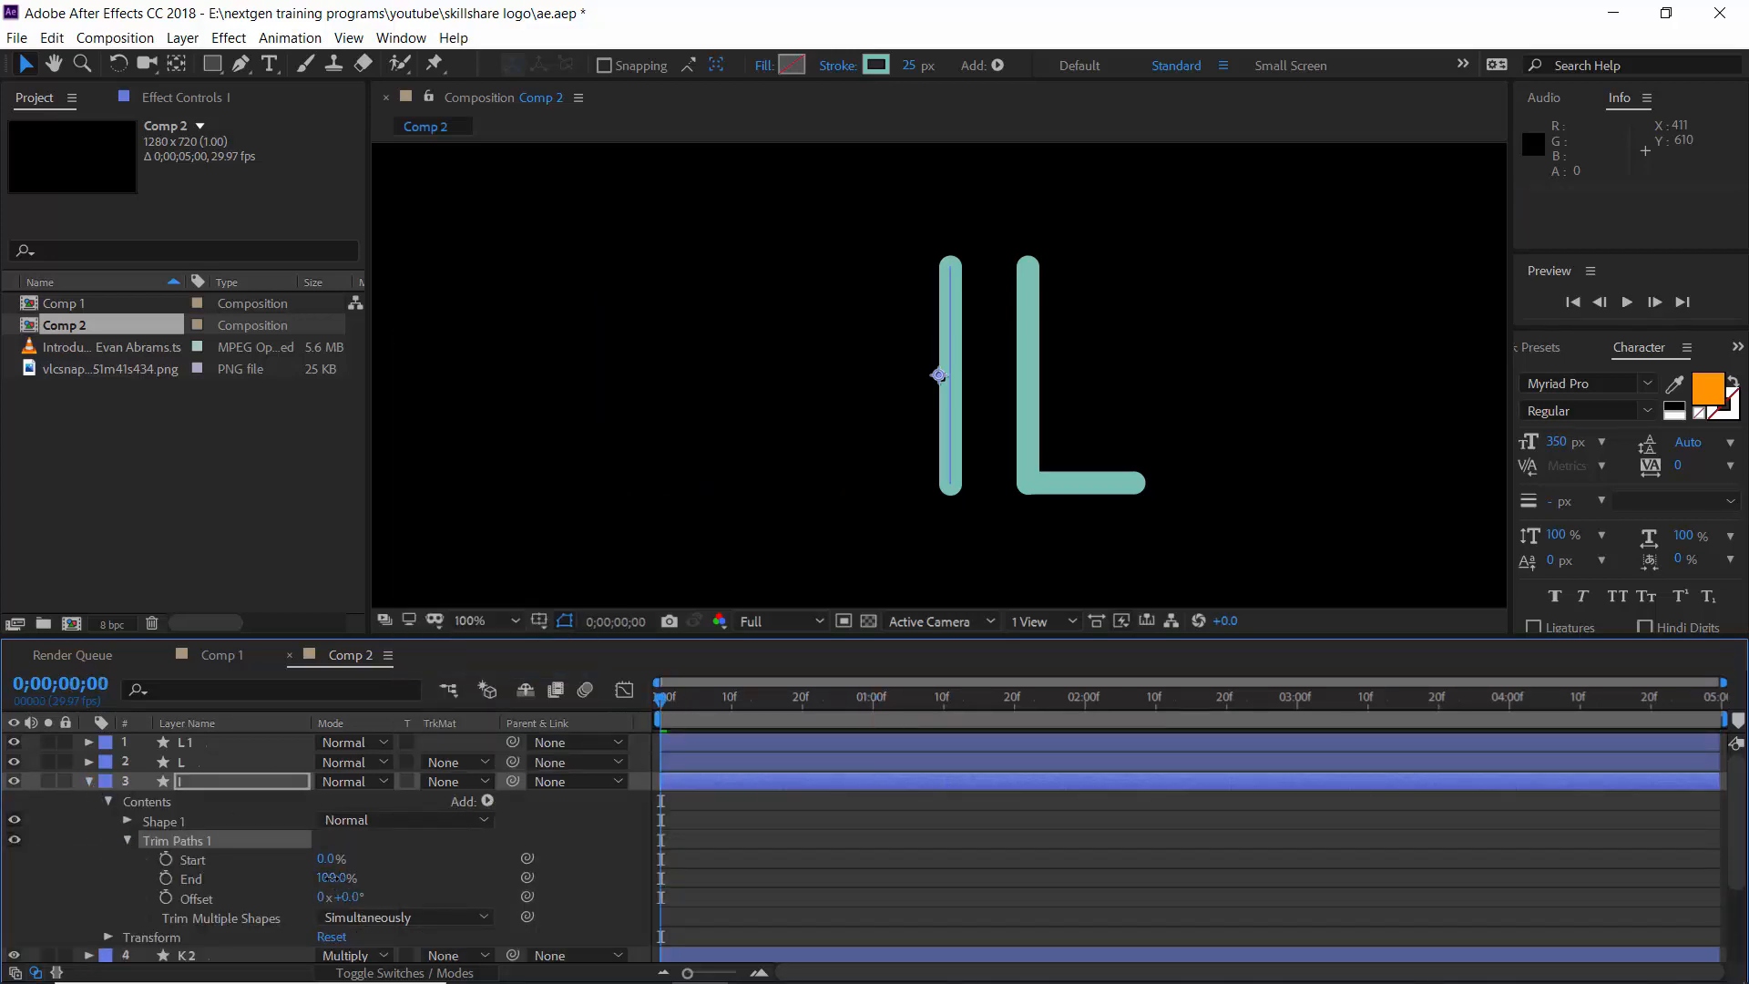
left_click_drag(330, 878, 274, 883)
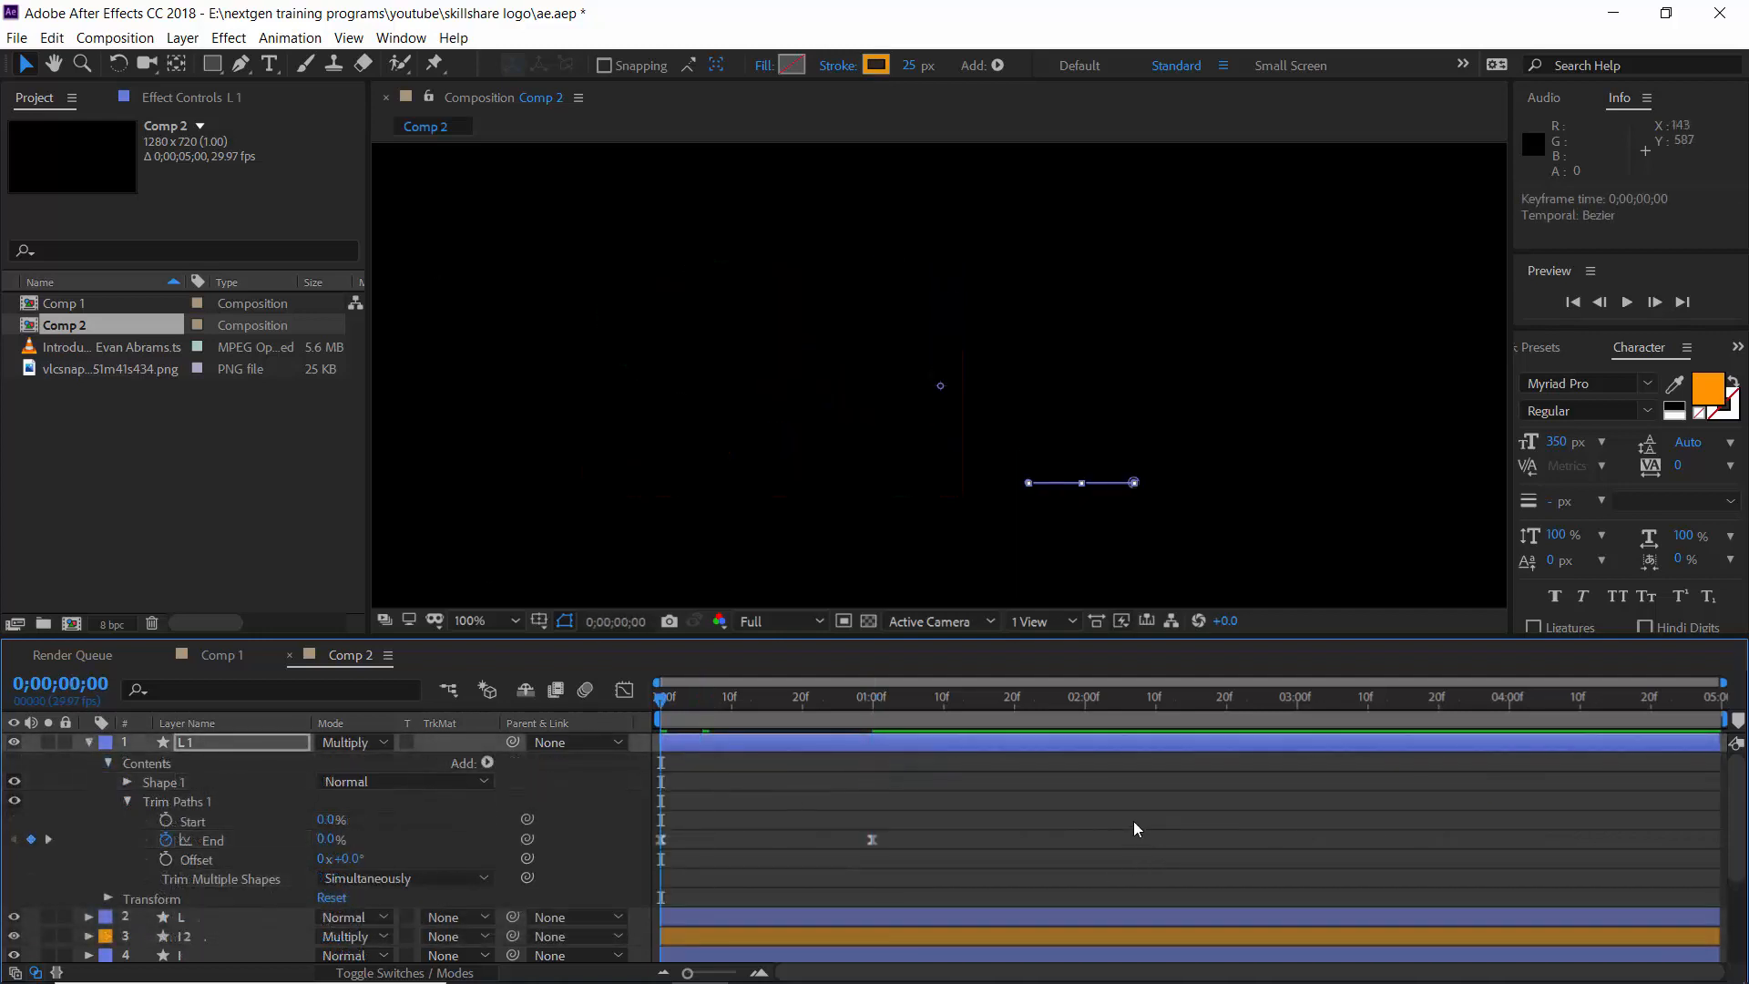
Step: Play back the Comp 2 letter animation from the beginning and stop the preview
left_click(1133, 822)
key("space")
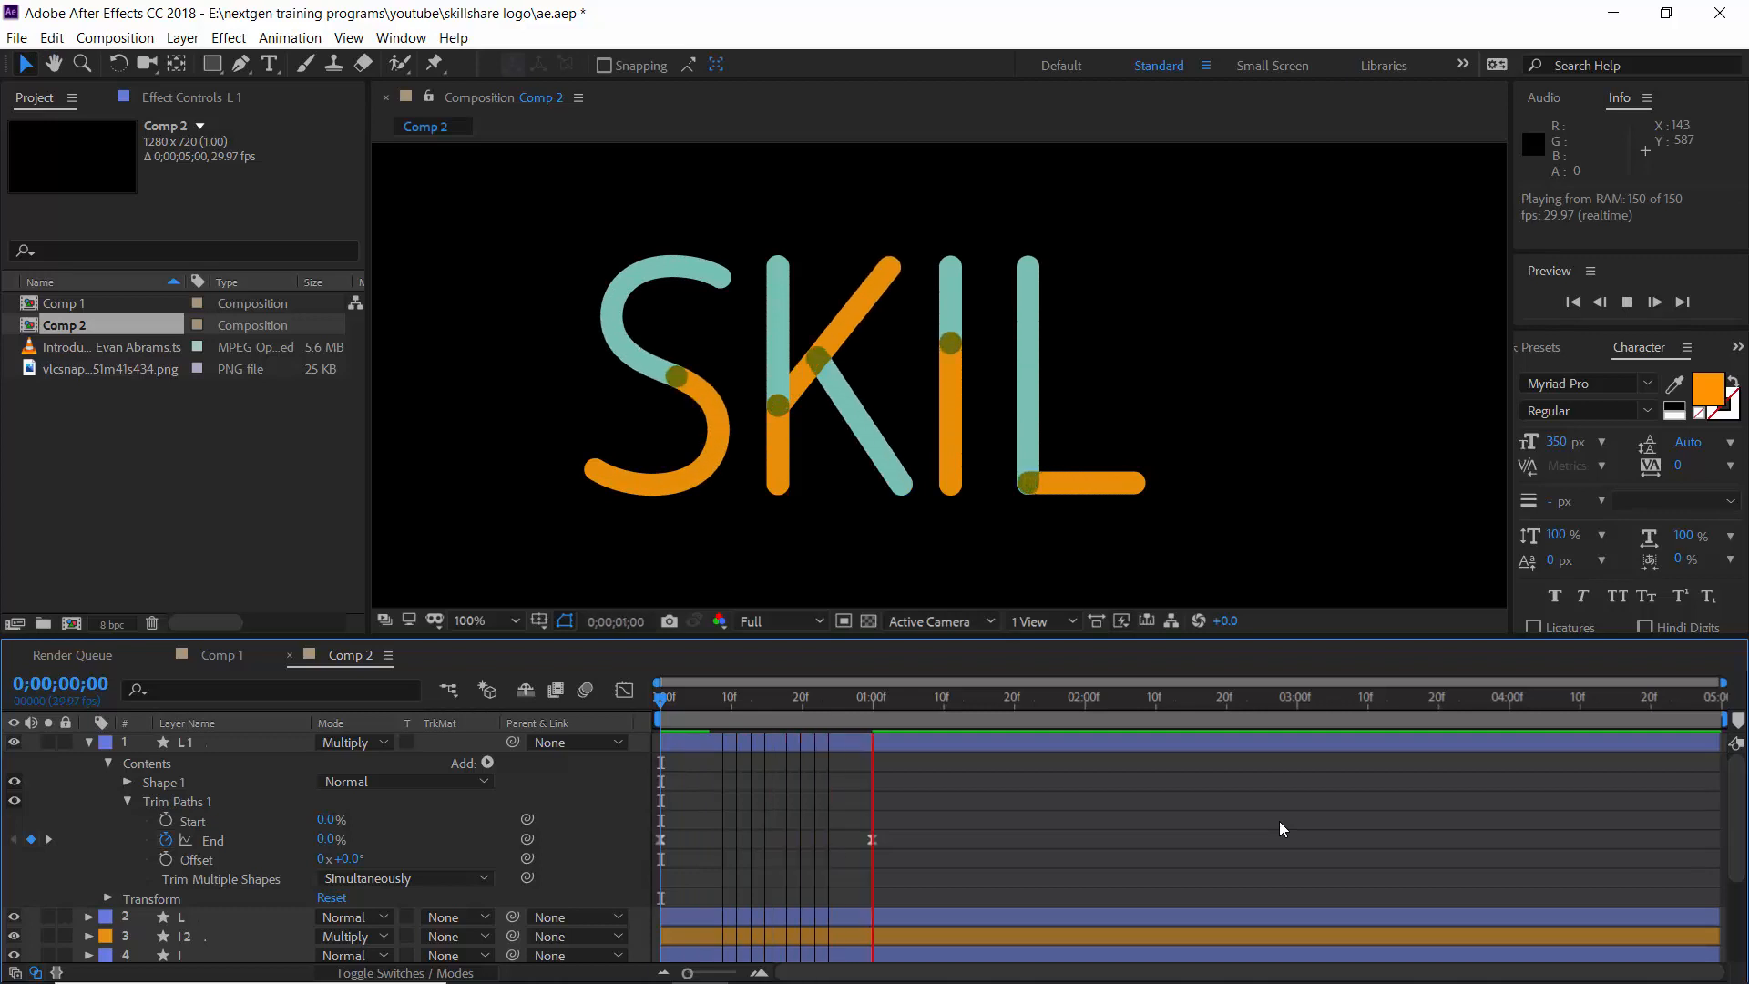
key("space")
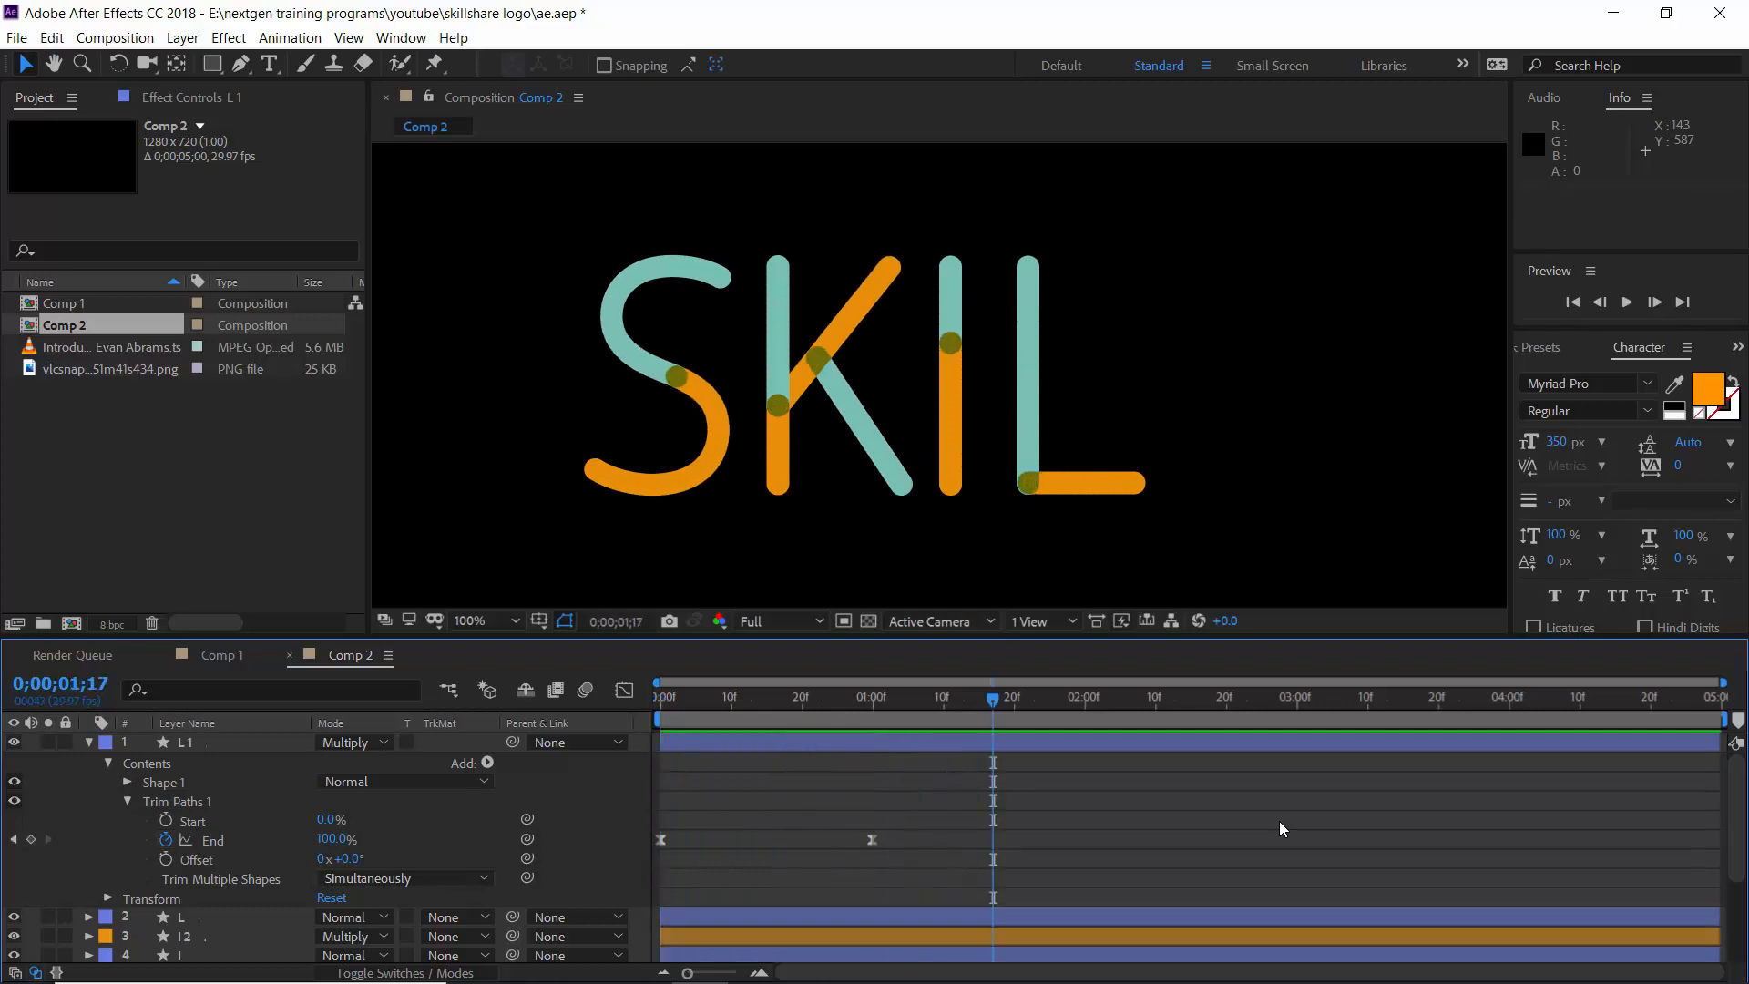
Step: Collapse the L 1 layer's properties and set its label colour to Orange
left_click(87, 742)
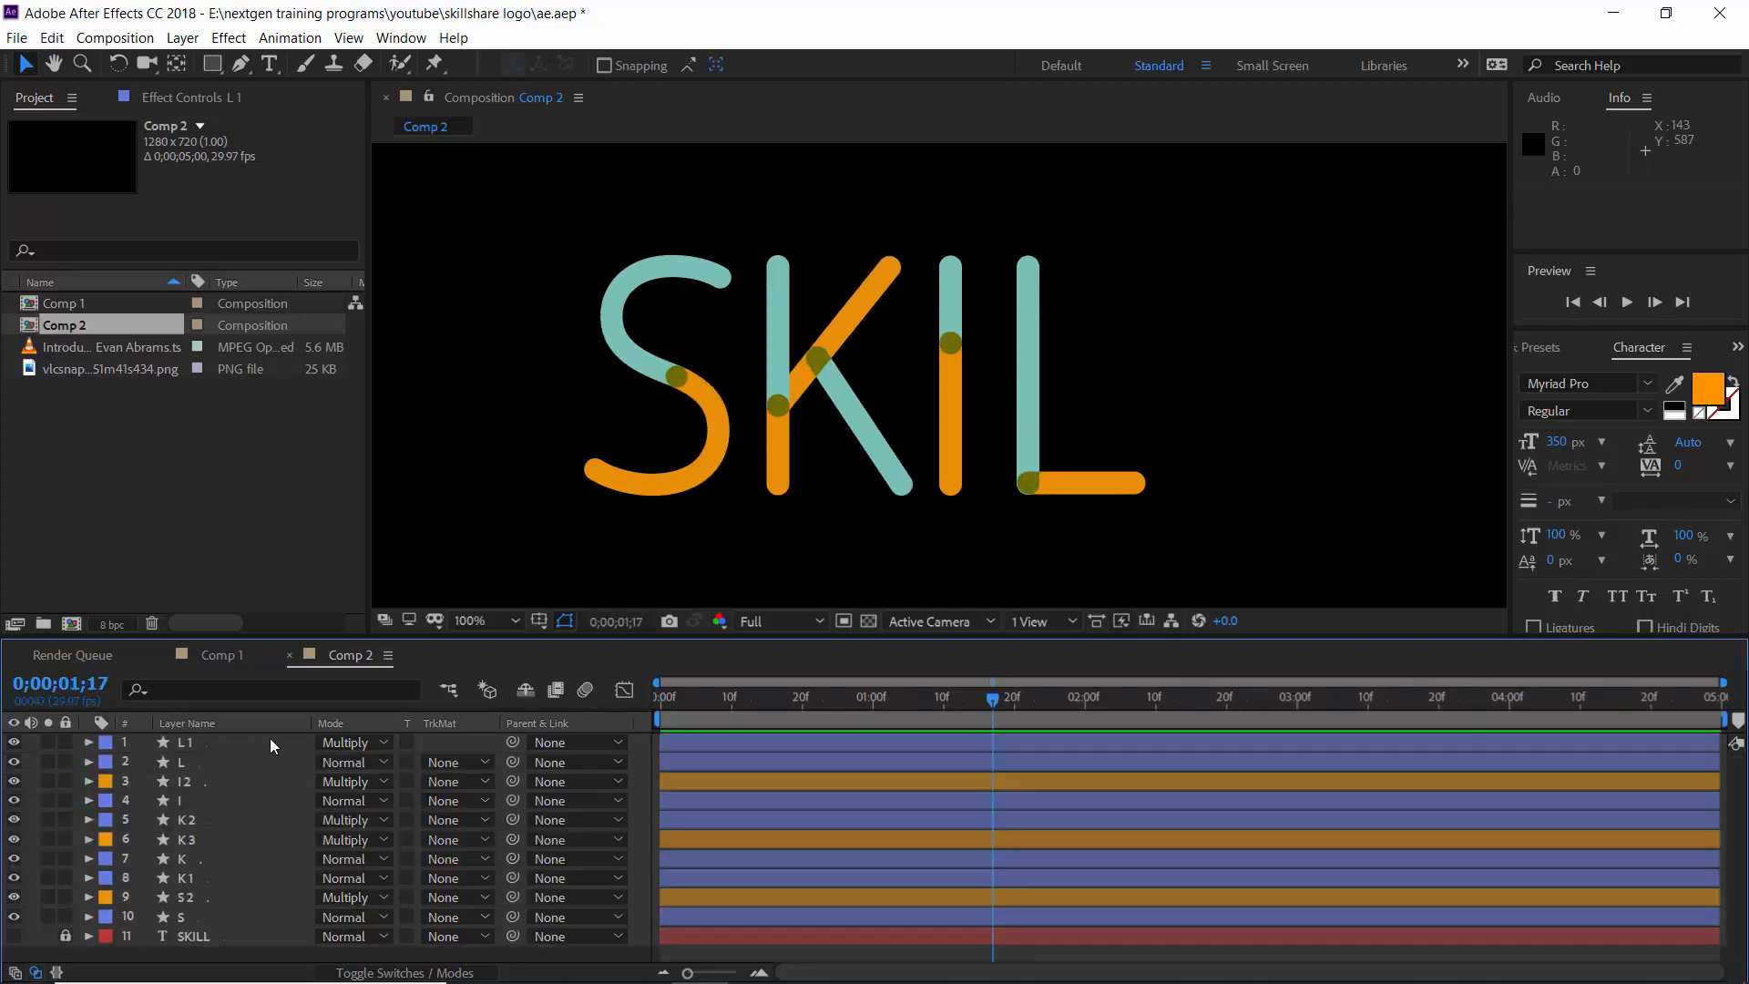
left_click(270, 740)
left_click(250, 762, "shift")
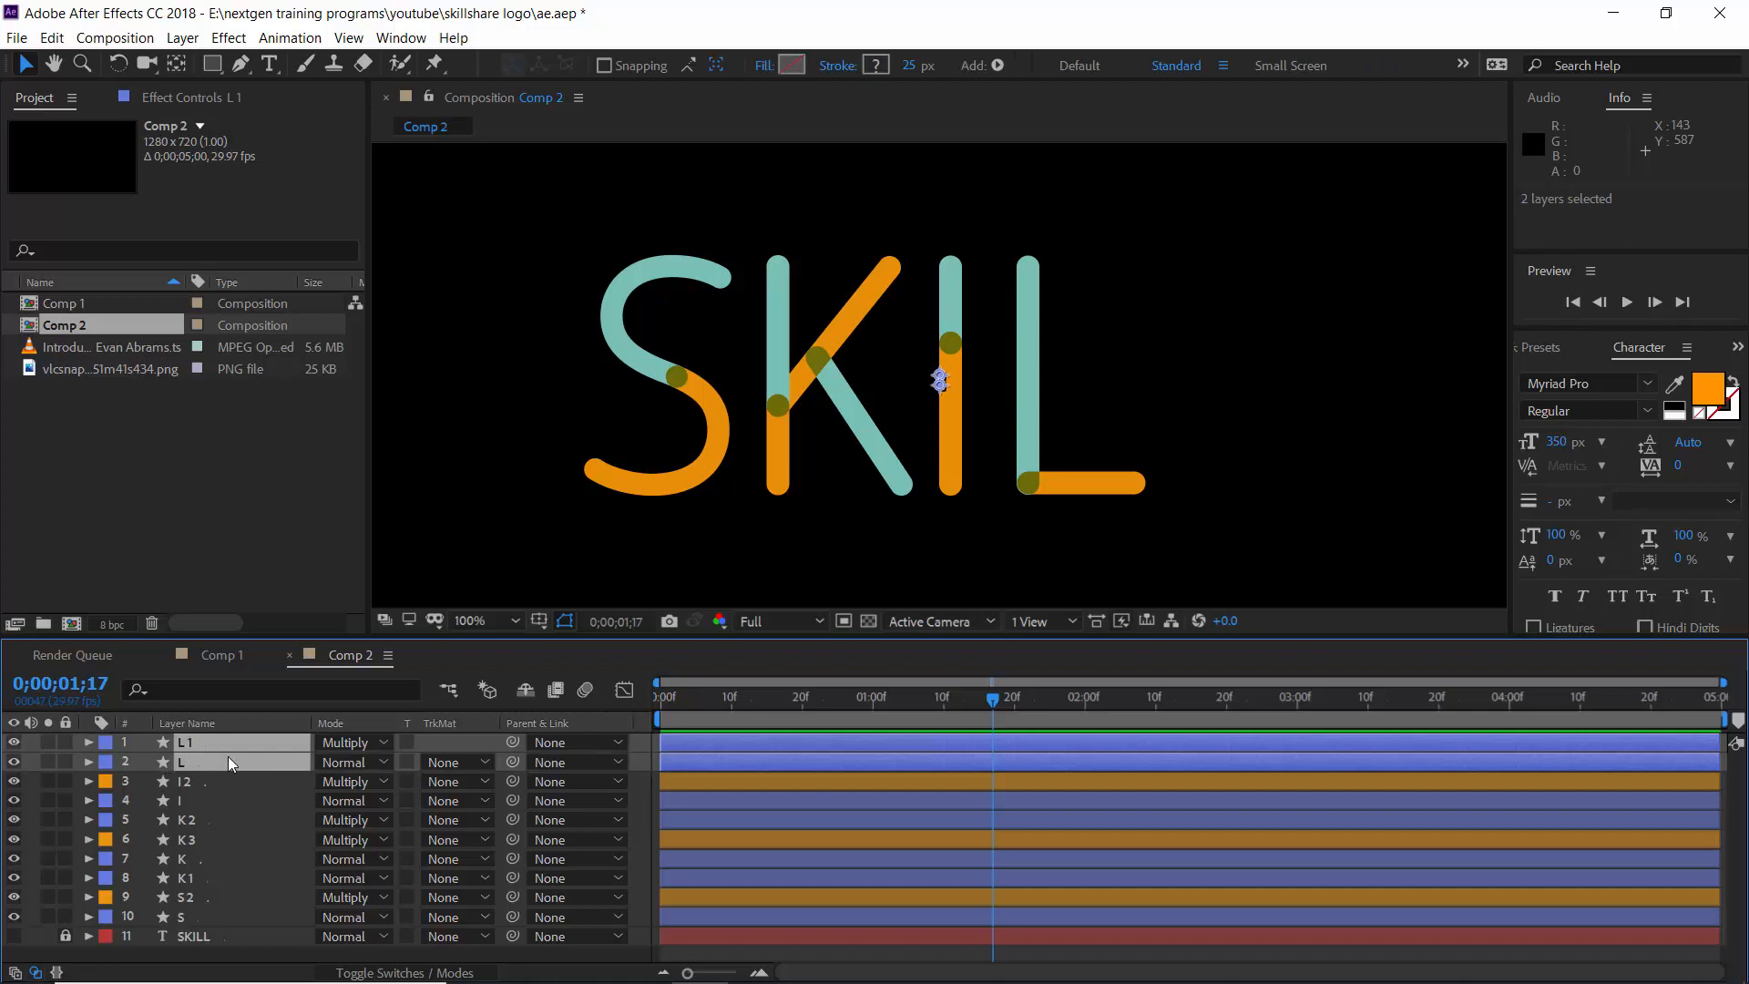
left_click(209, 741)
left_click(106, 742)
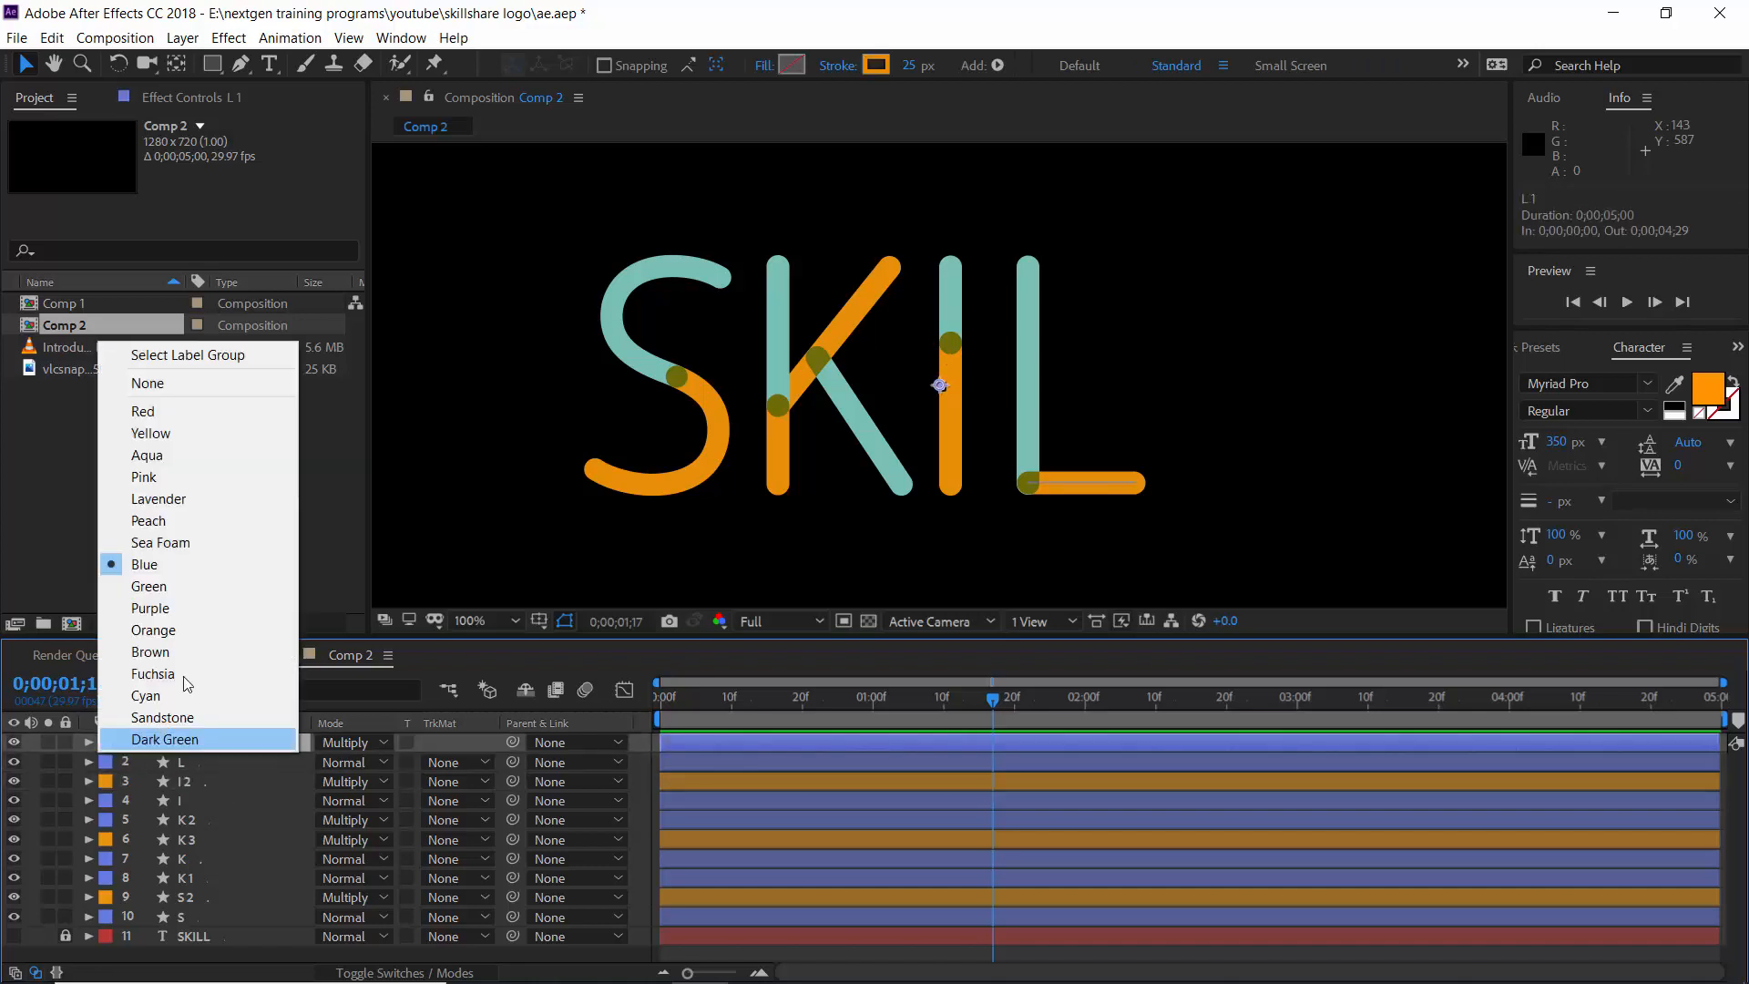
left_click(186, 625)
Step: Duplicate the L 1 and L layers together and shift the copies horizontally to the right to form the second L
left_click(198, 766, "shift")
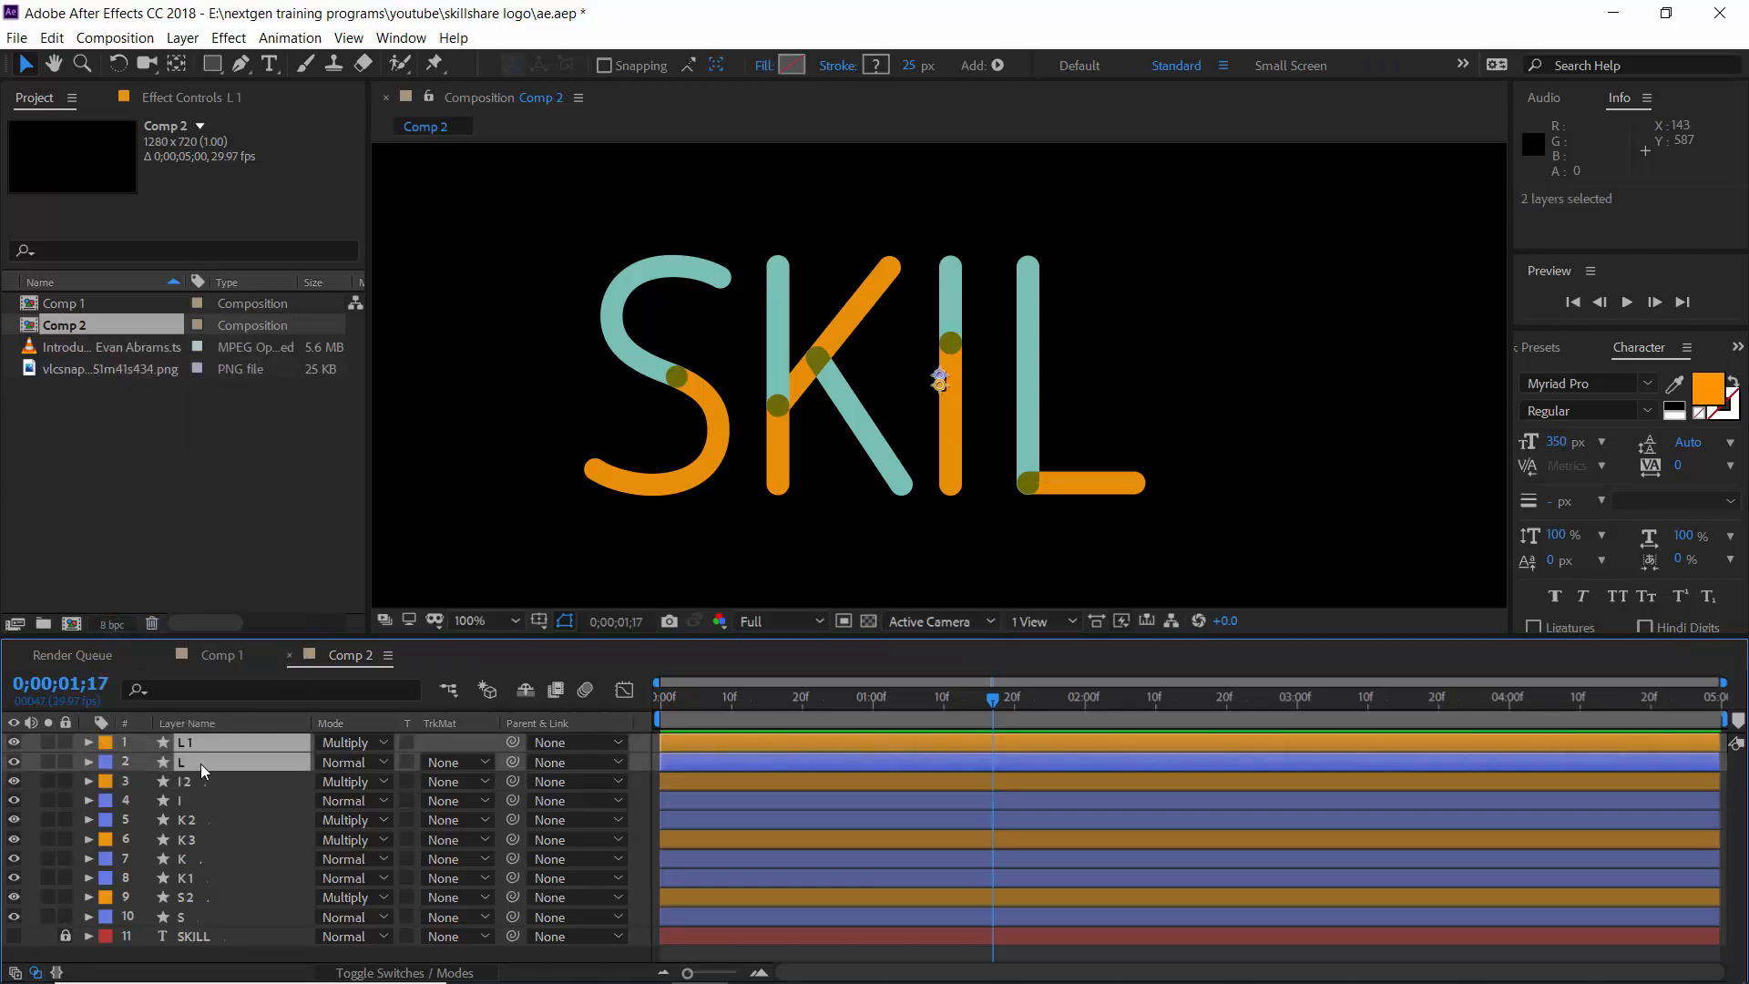
key("ctrl+v")
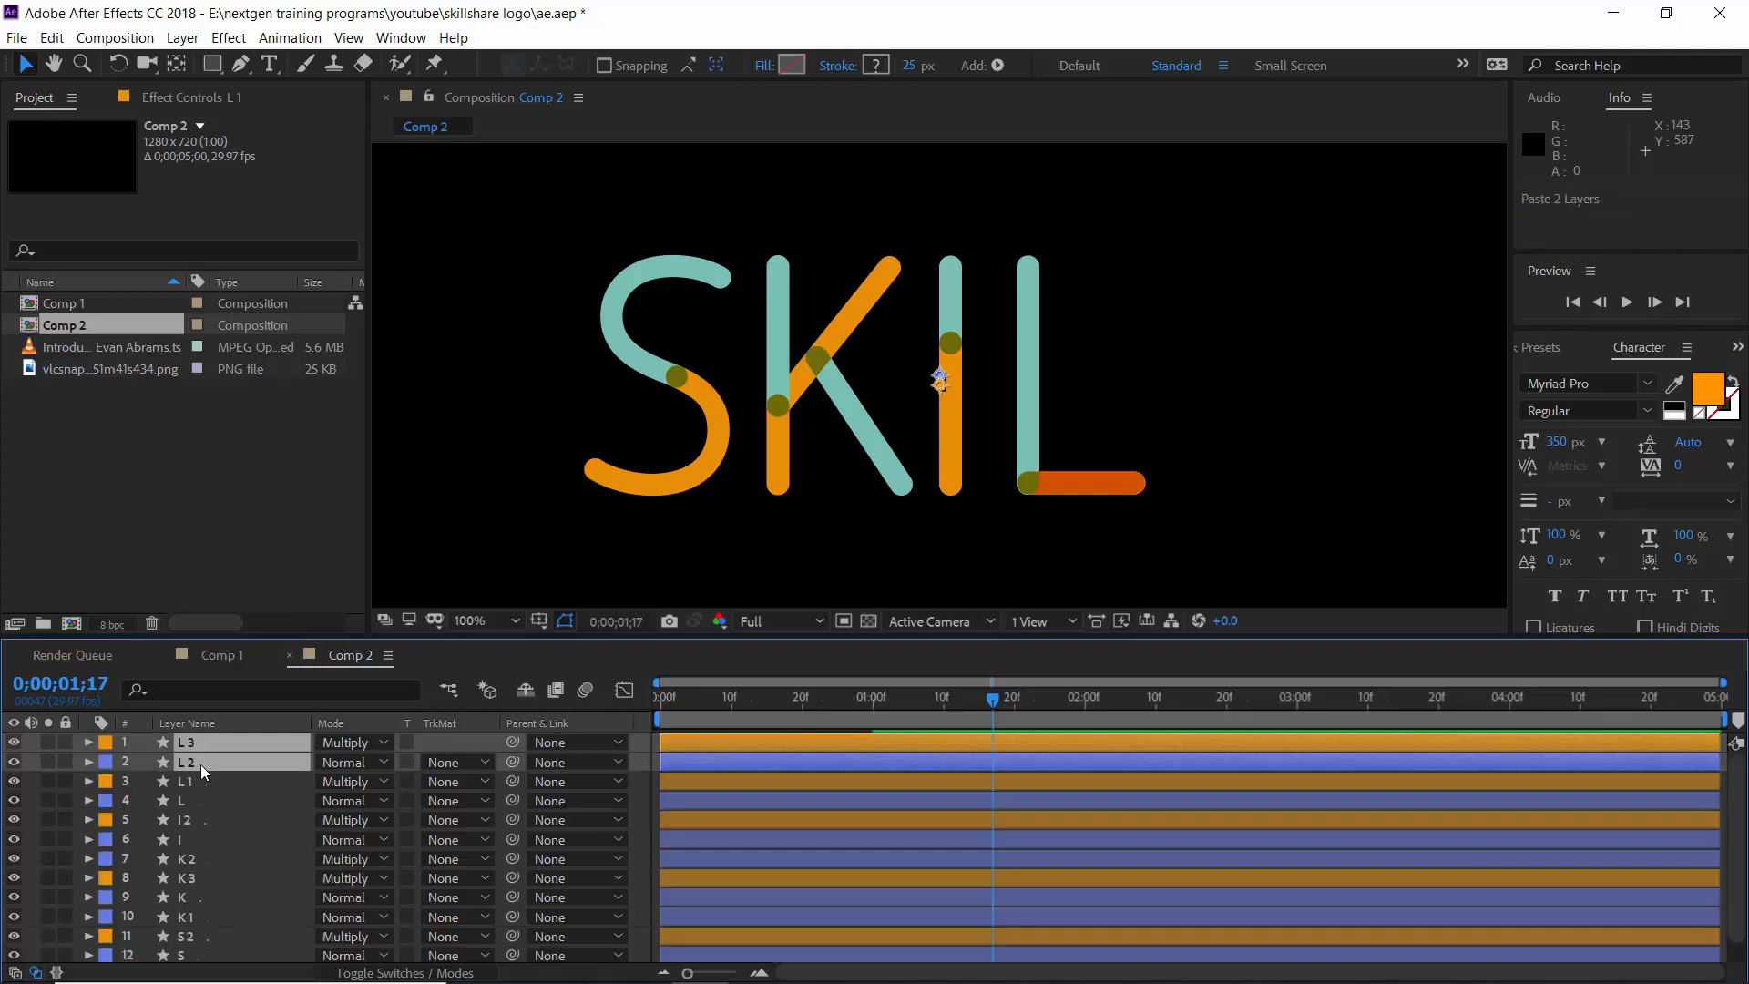
key("shift+Right")
key("shift+Right")
key("shift+Right")
key("shift+Right")
key("shift+Right")
key("shift+Right")
key("shift+Right")
key("shift+Right")
key("shift+Right")
key("shift+Right")
key("shift+Right")
key("shift+Right")
key("shift+Right")
key("shift+Right")
key("shift+Right")
key("shift+Right")
key("shift+Right")
key("shift+Right")
key("shift+Right")
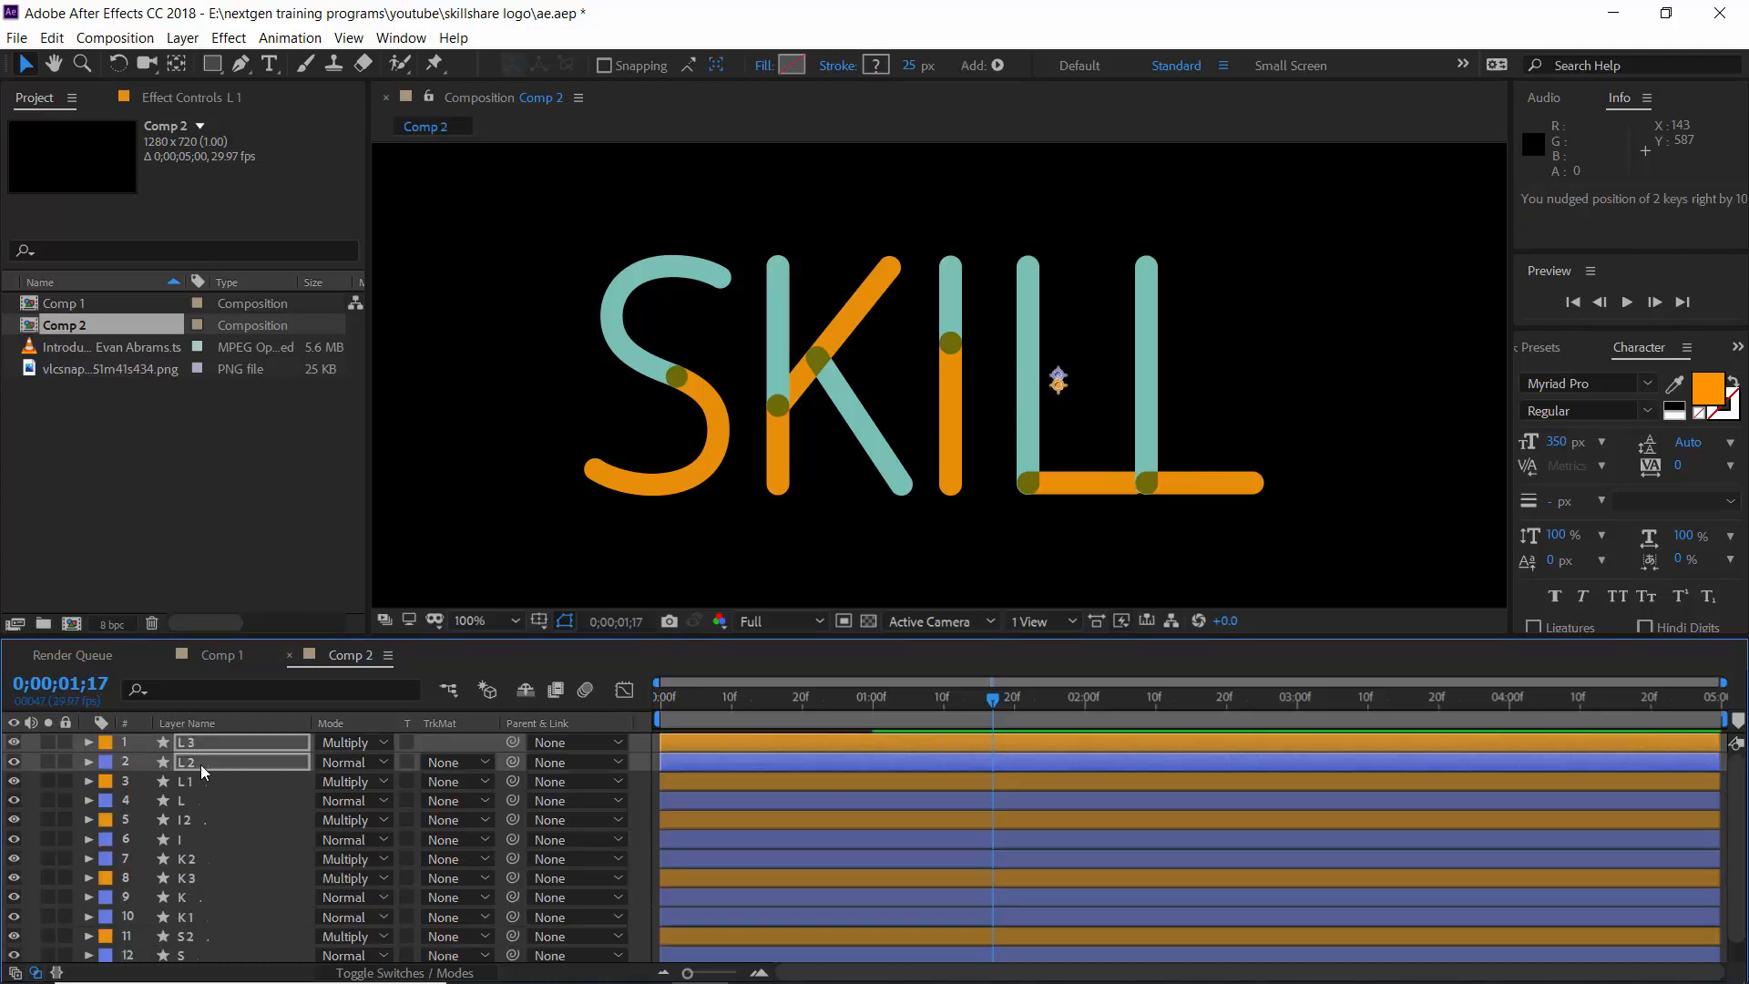
Step: Show the SKILL text layer as reference, nudge the copied L strokes onto its last letter, and hide the text layer again
scroll(281, 789, "down", 1)
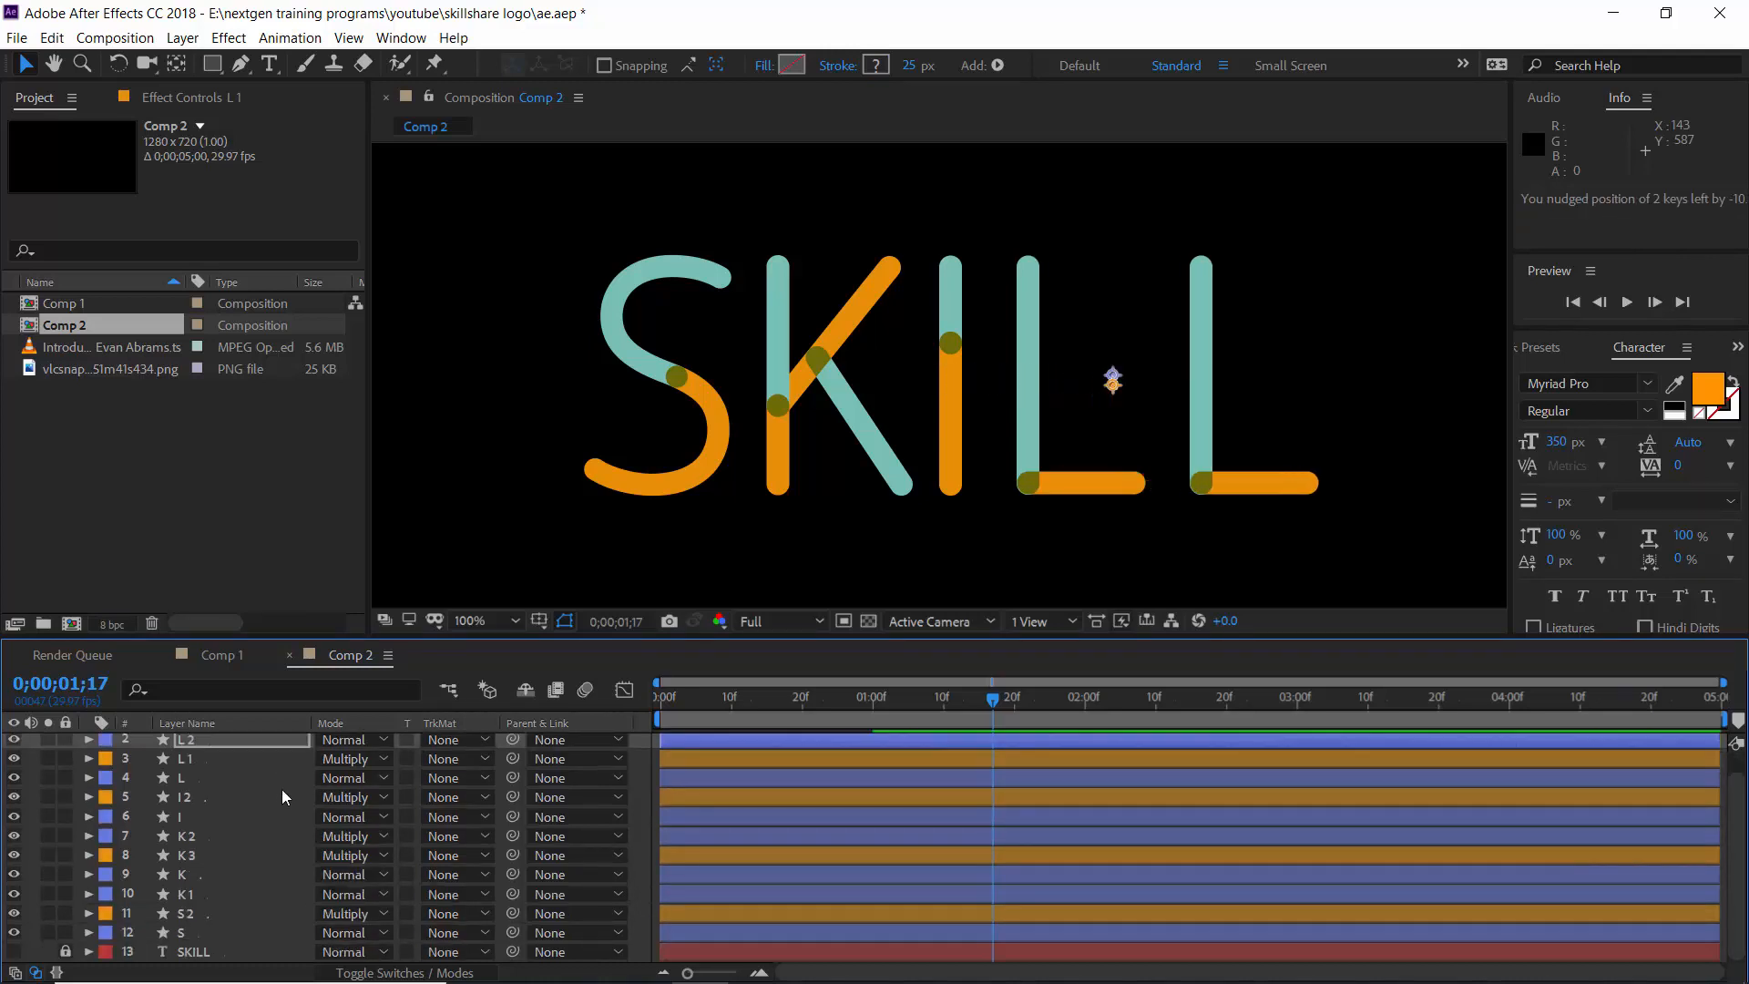
left_click(13, 952)
key("shift+Left")
key("shift+Left")
key("shift+Left")
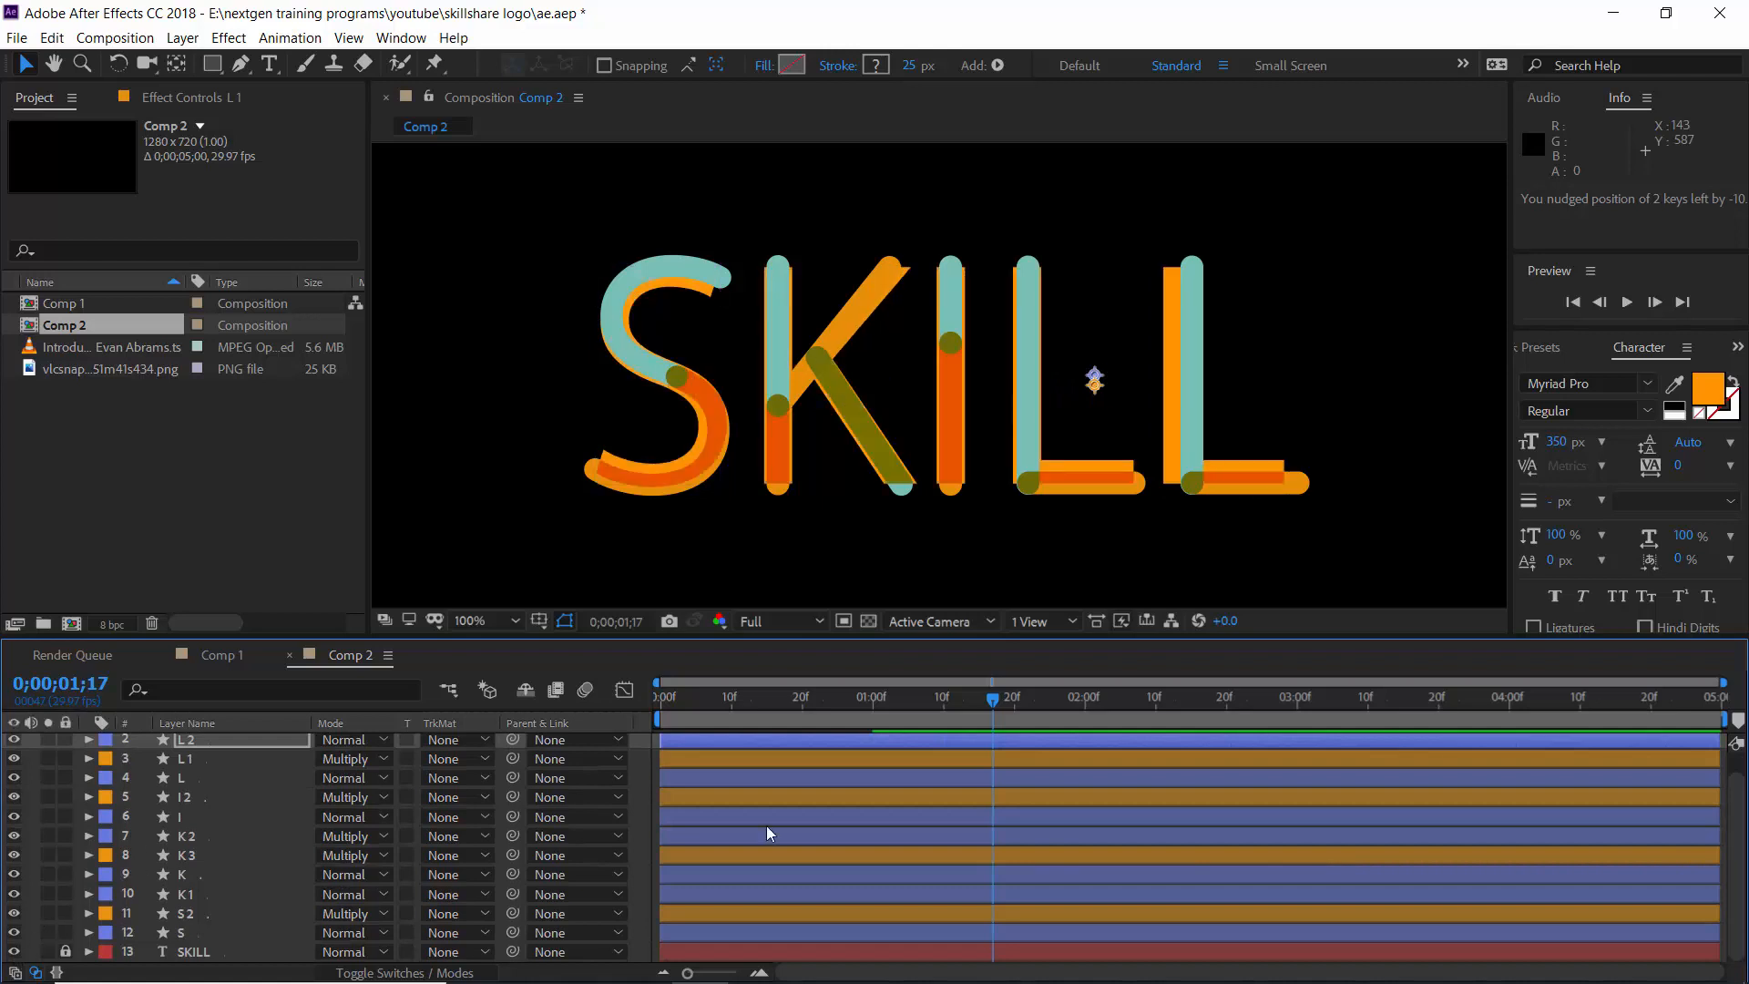
key("Right")
key("Right")
key("Right")
key("Right")
key("Right")
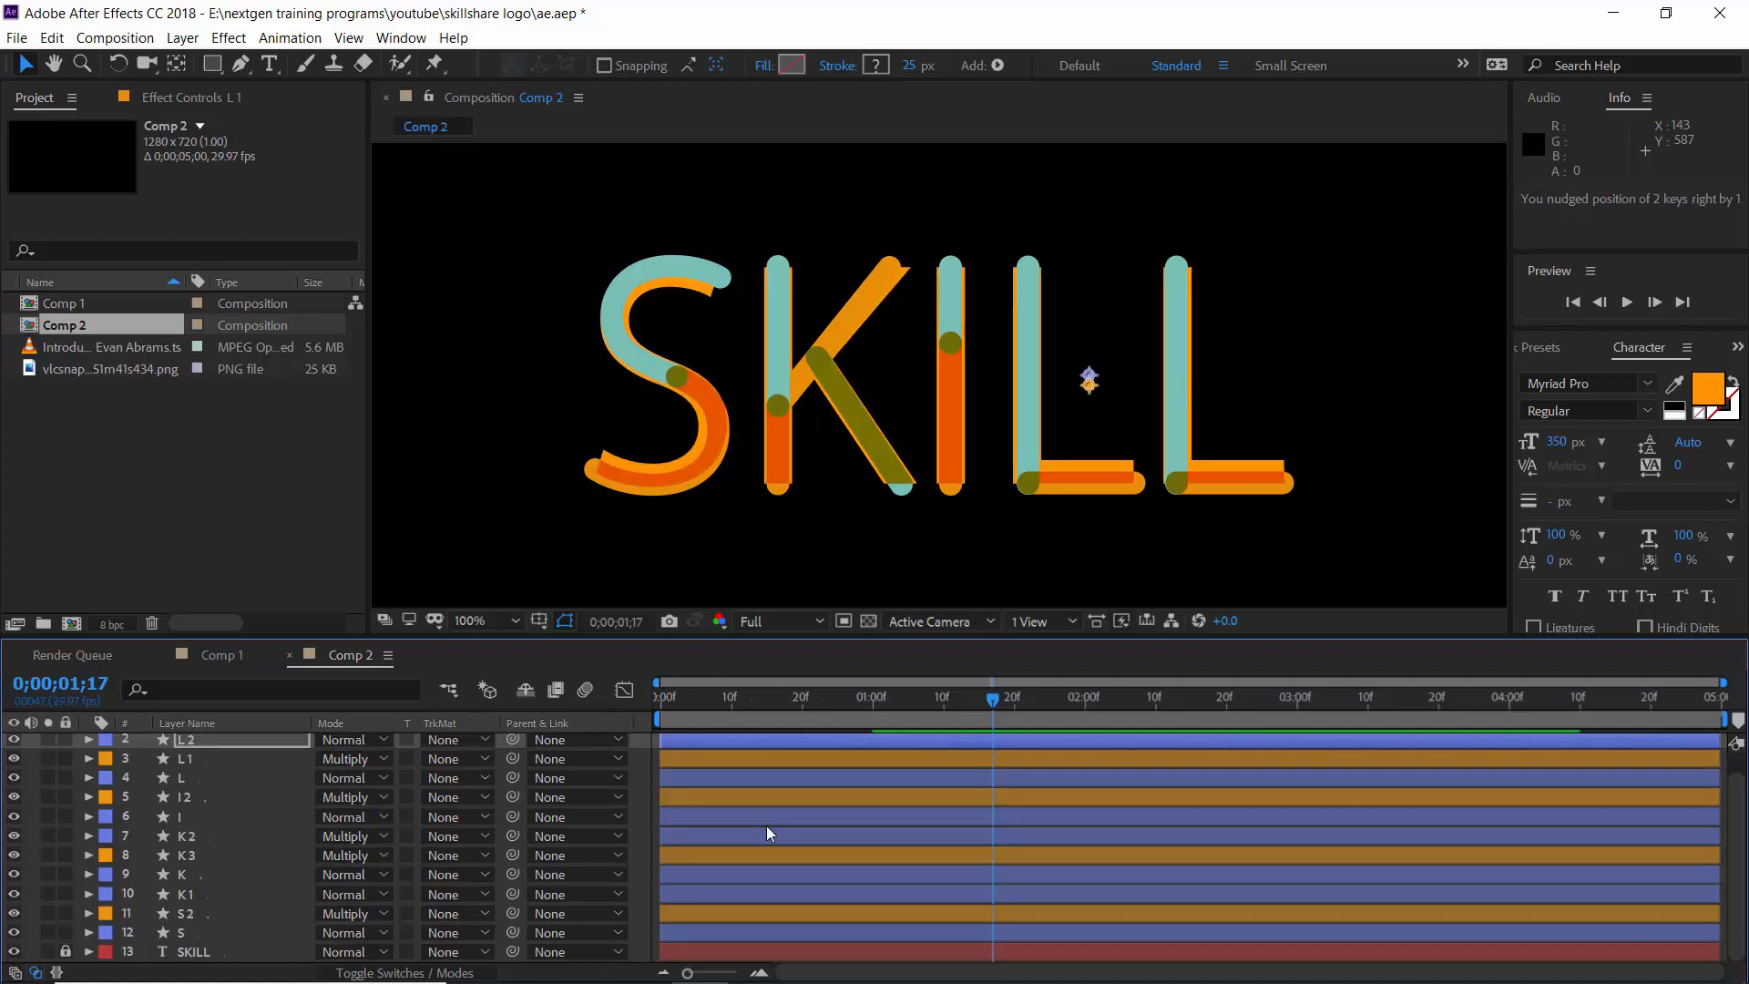
key("Left")
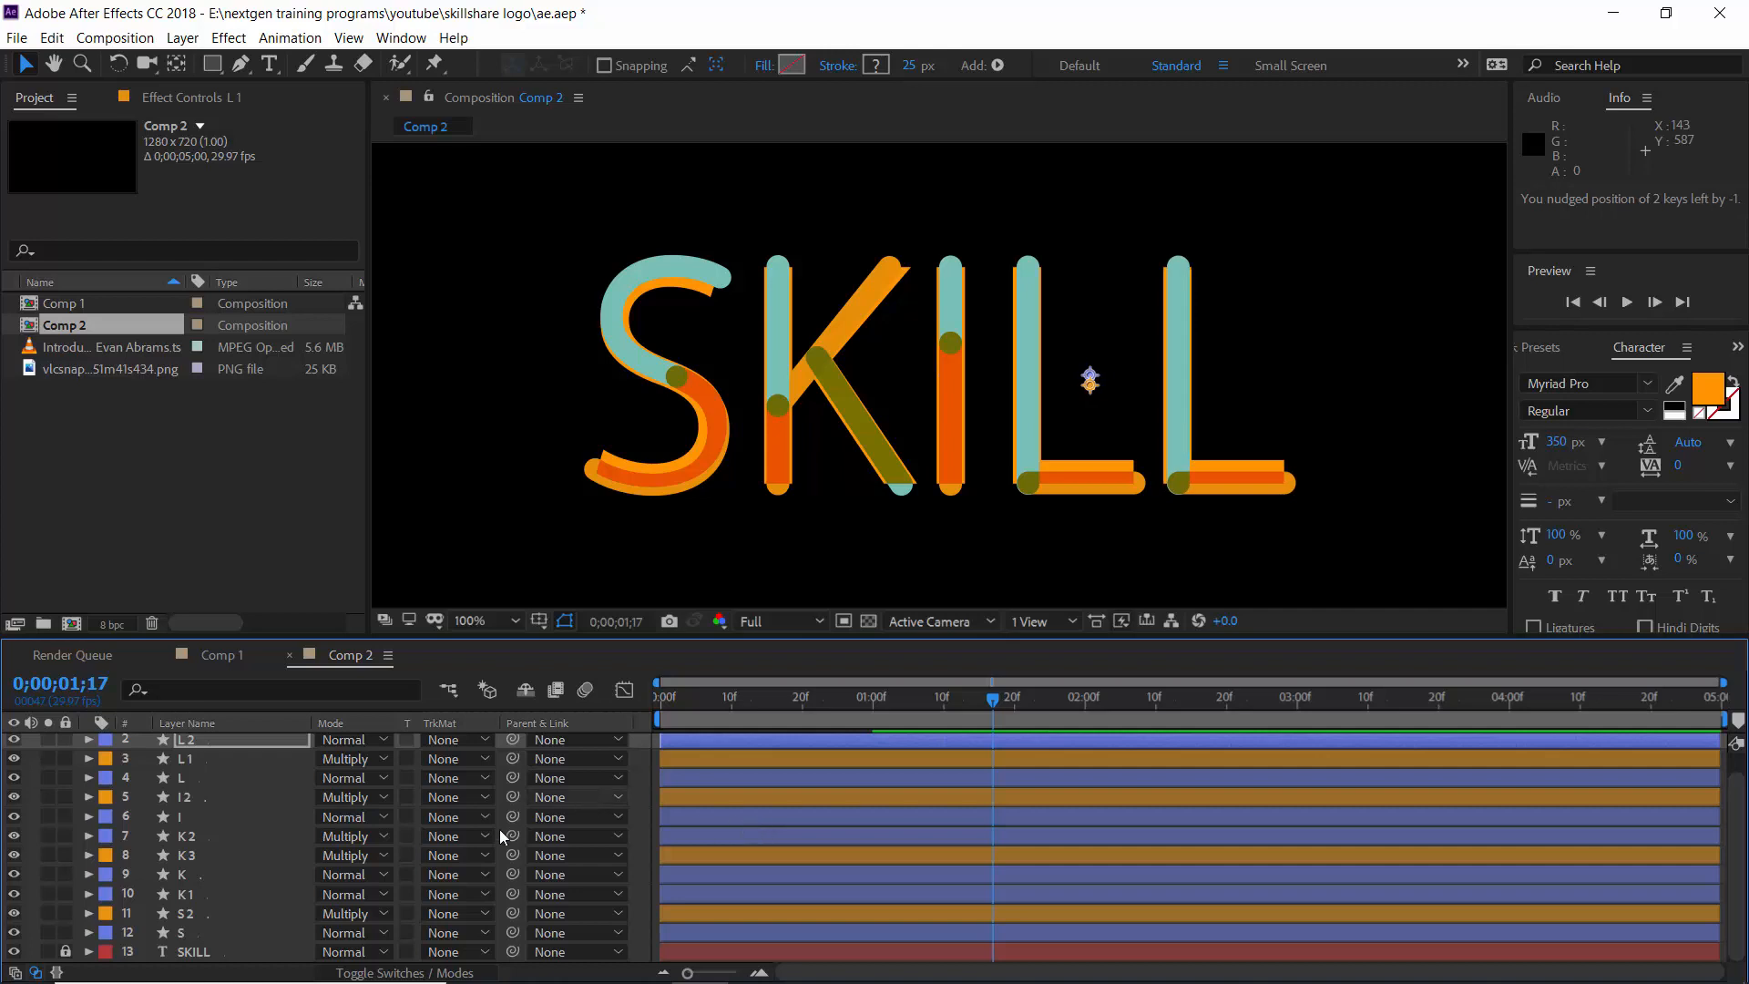
left_click(13, 951)
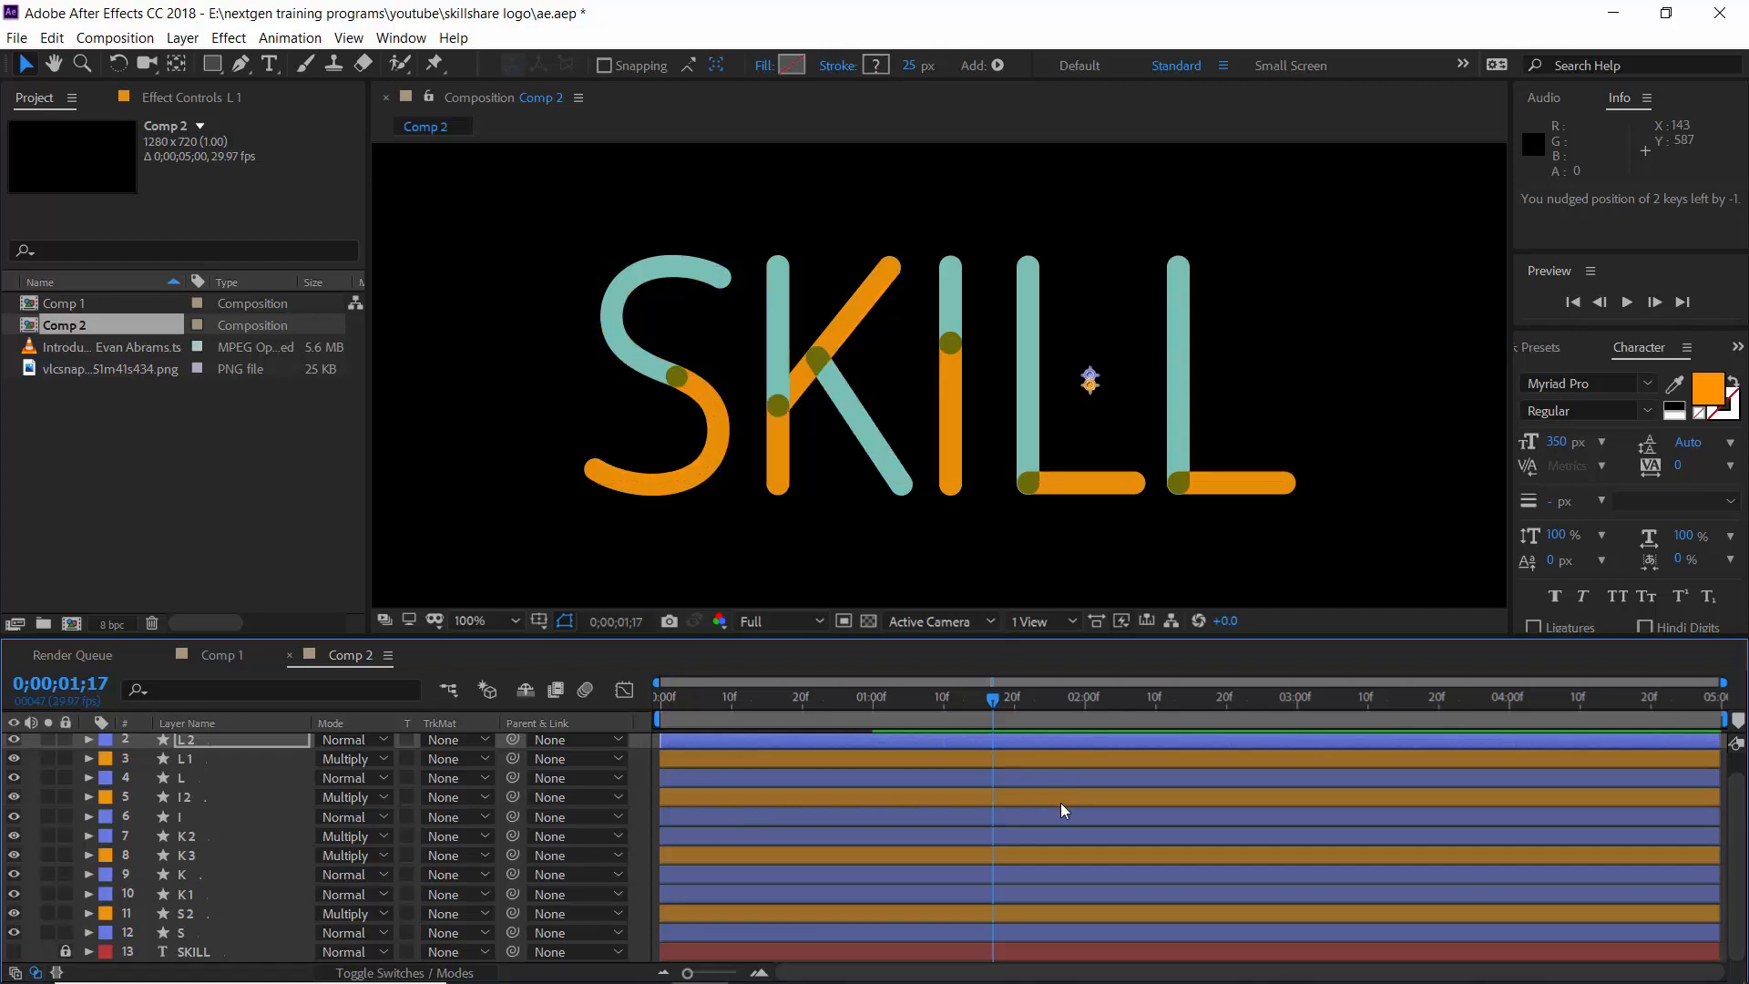
Step: End the work area at 0;00;02;00 and preview the letter animation from the first frame
left_click(1083, 716)
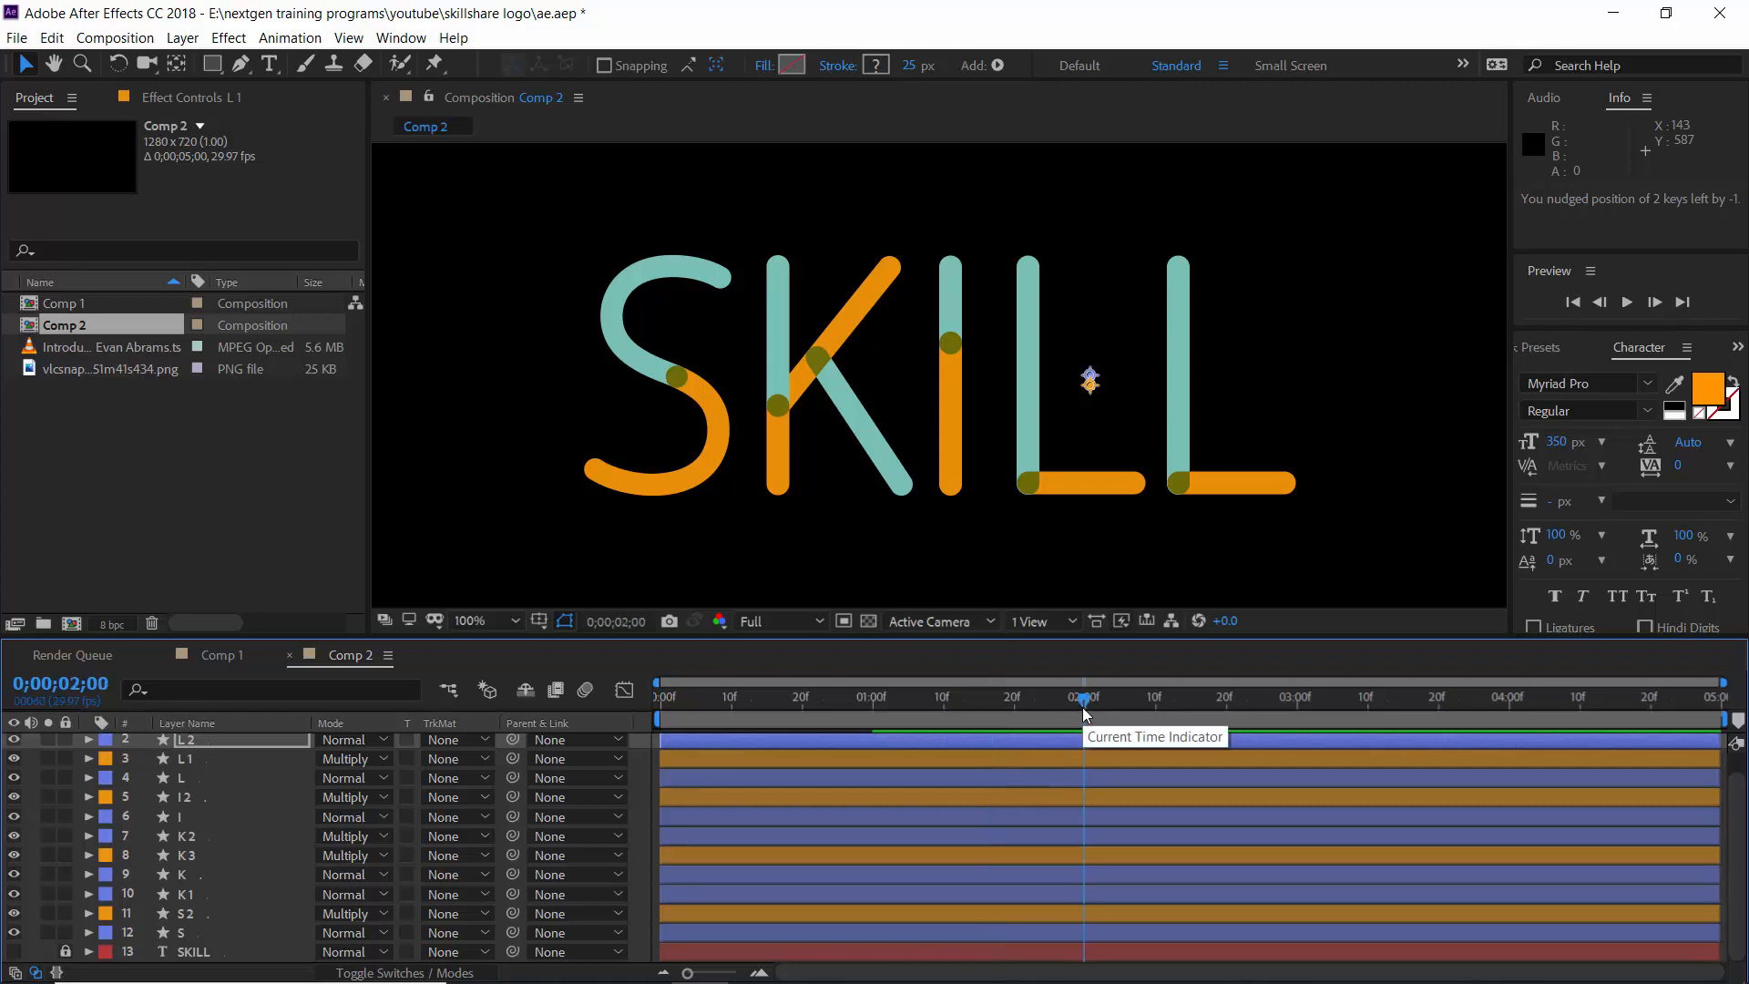
key("n")
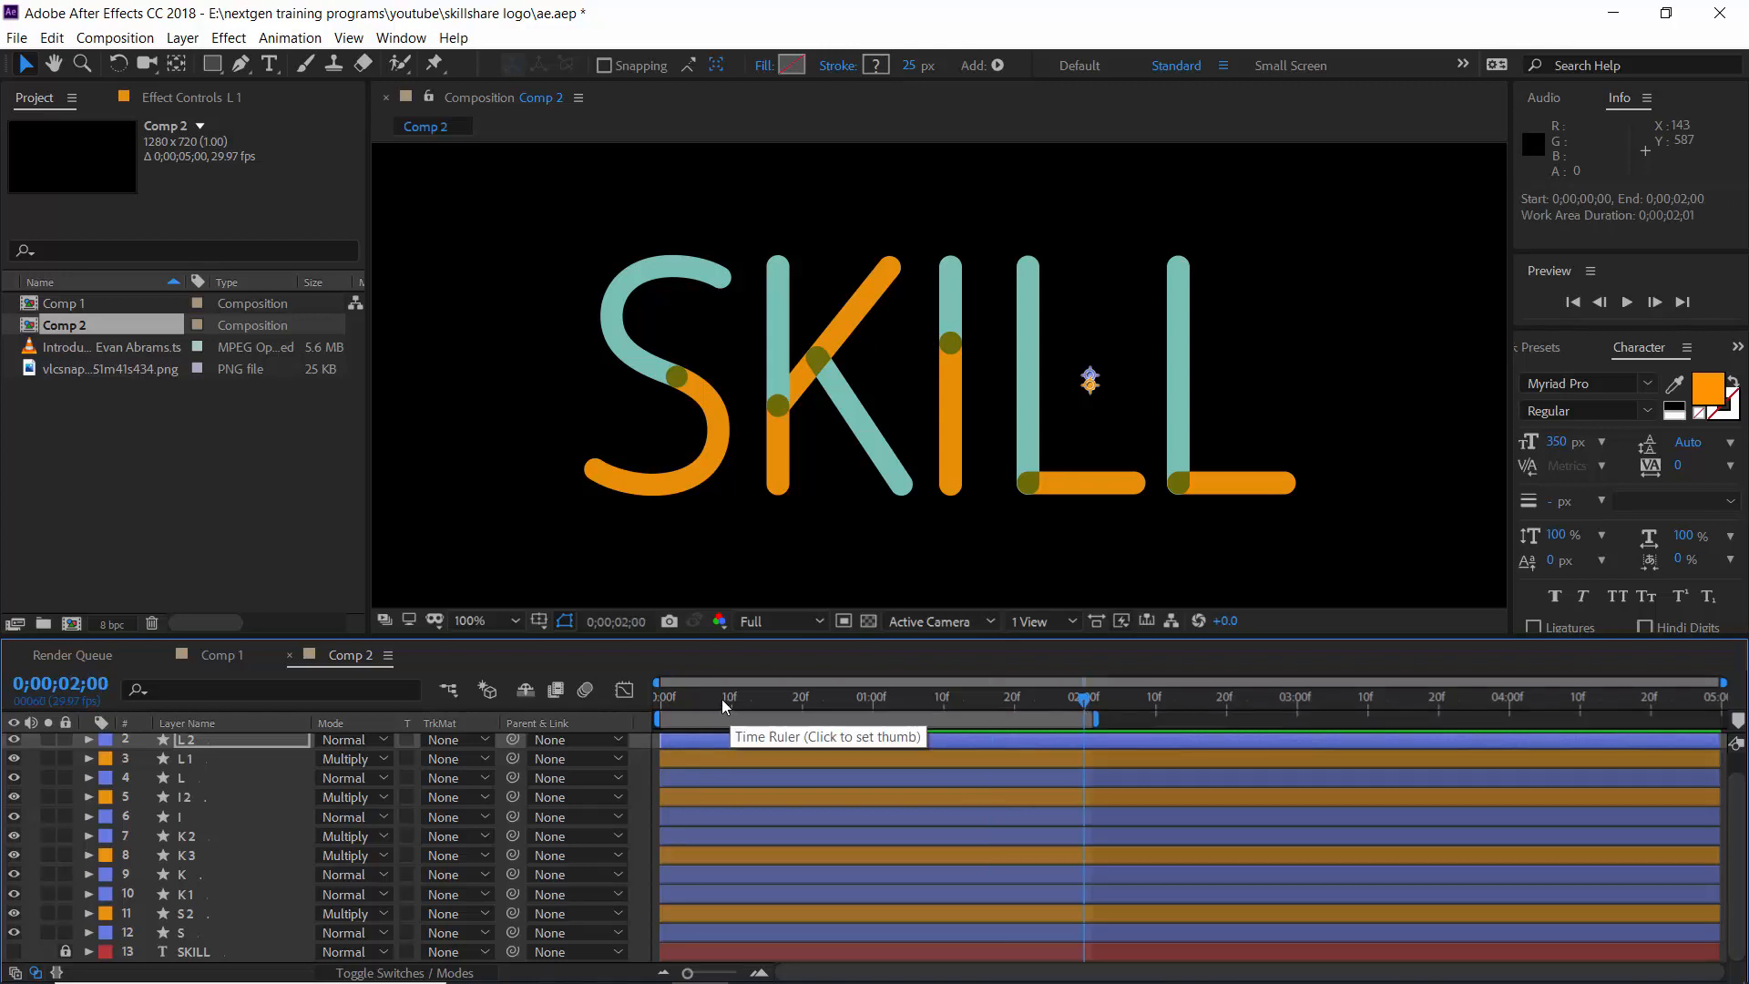
left_click_drag(722, 698, 636, 697)
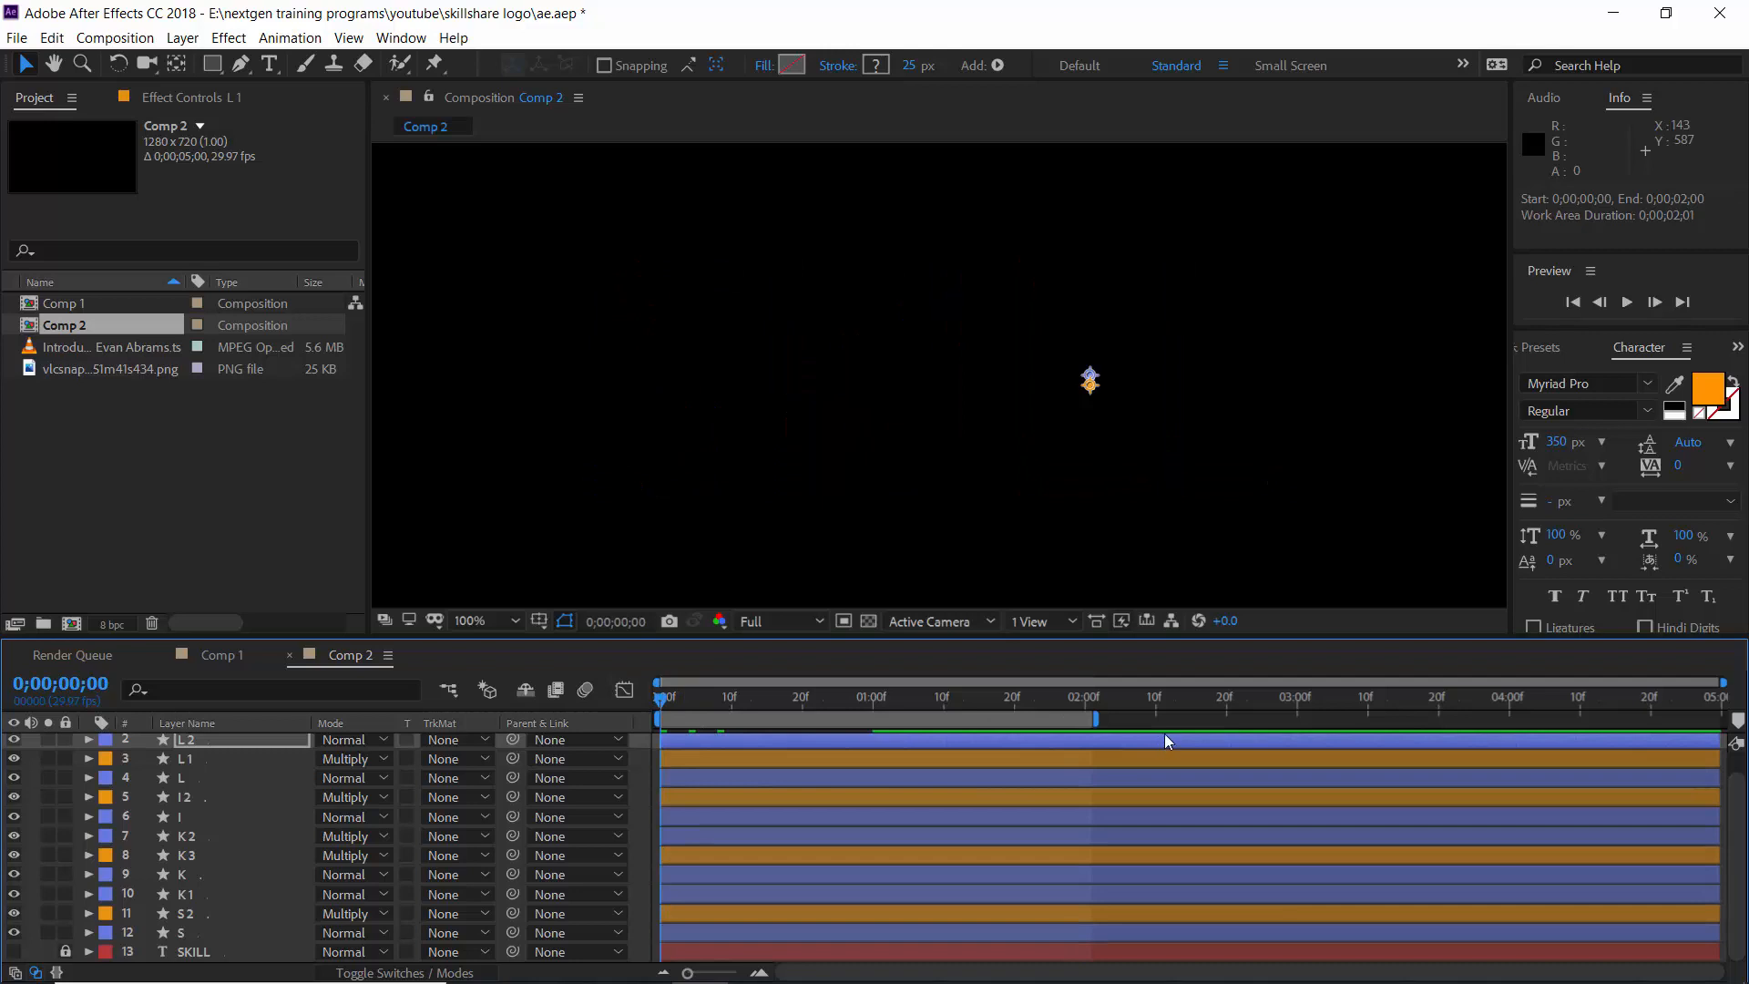
left_click(1304, 556)
key("space")
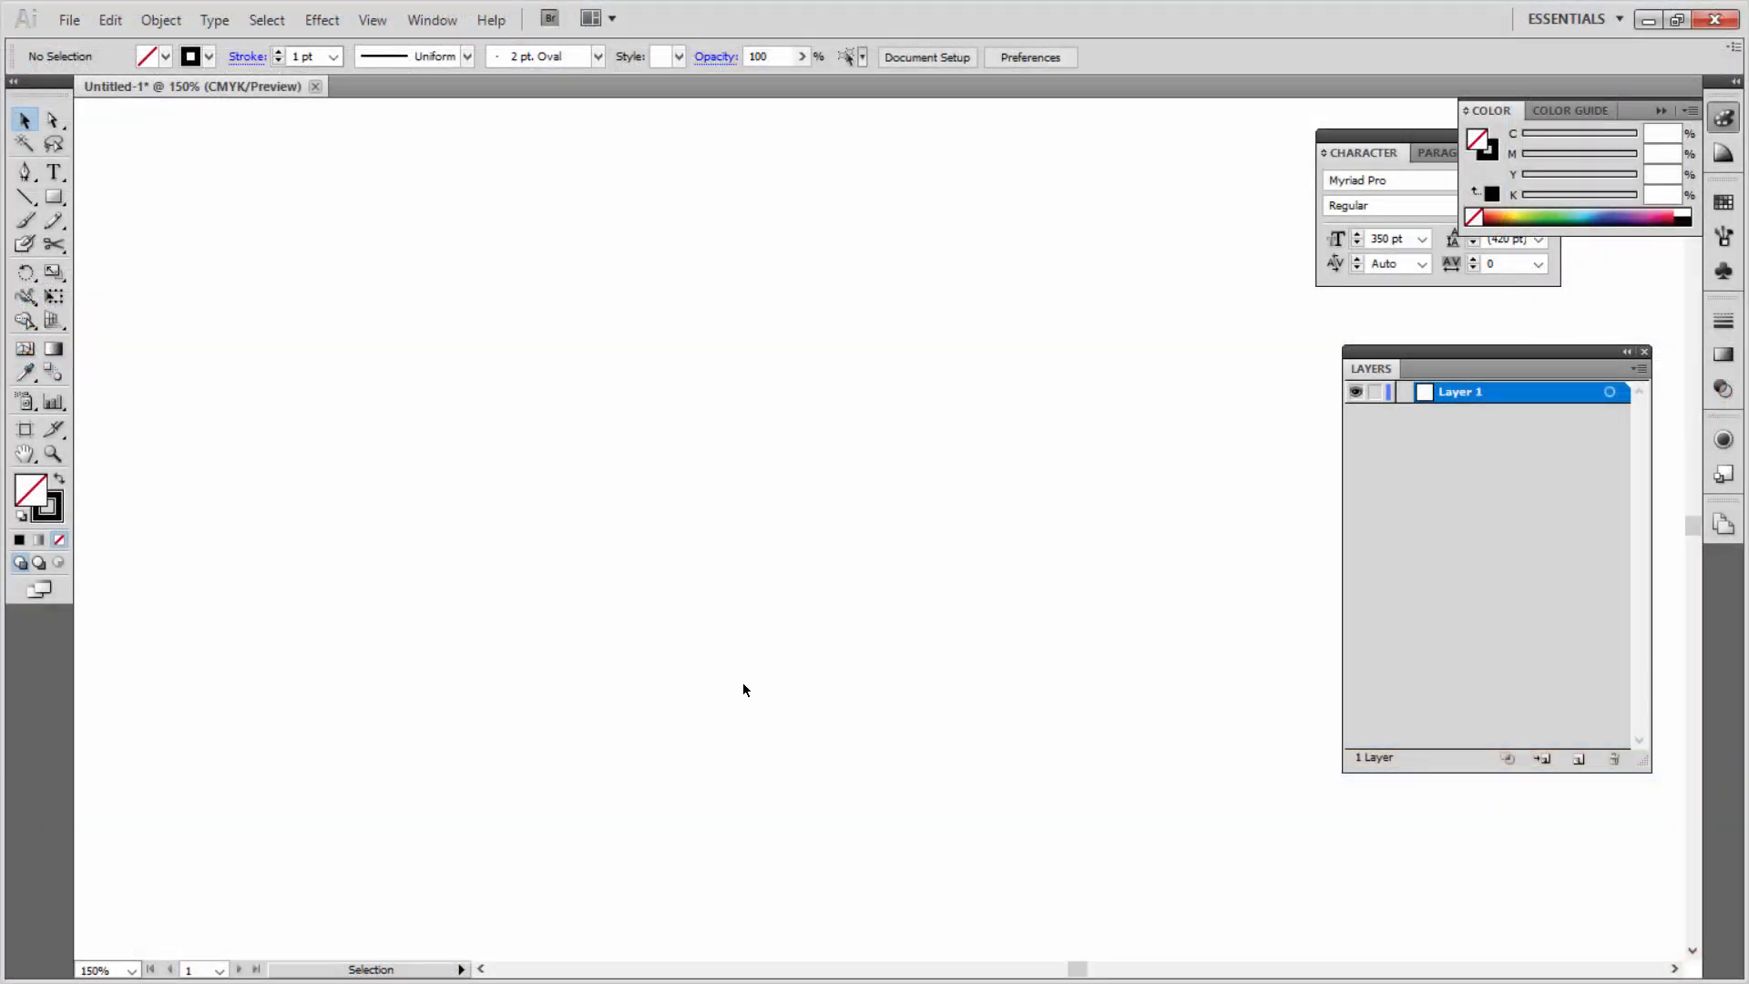
Step: In the Illustrator document, add the letter P in 350 pt Myriad Pro and move it down and left on the artboard
left_click(56, 169)
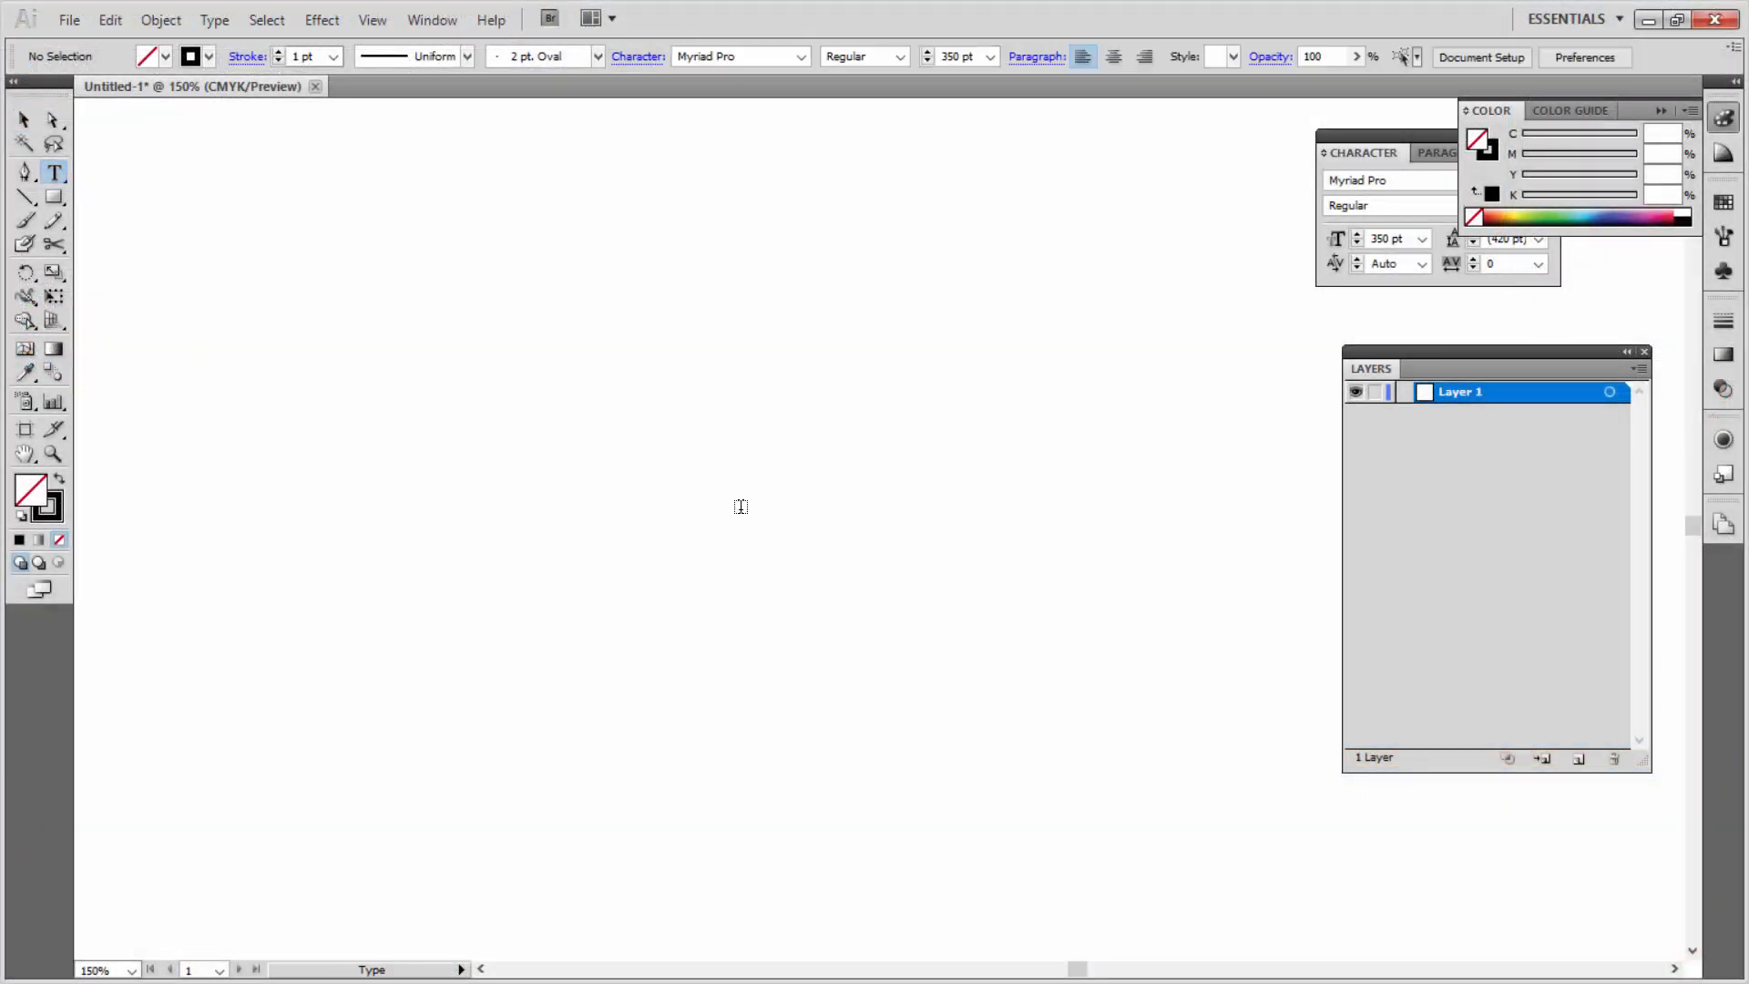
left_click(713, 496)
type("P")
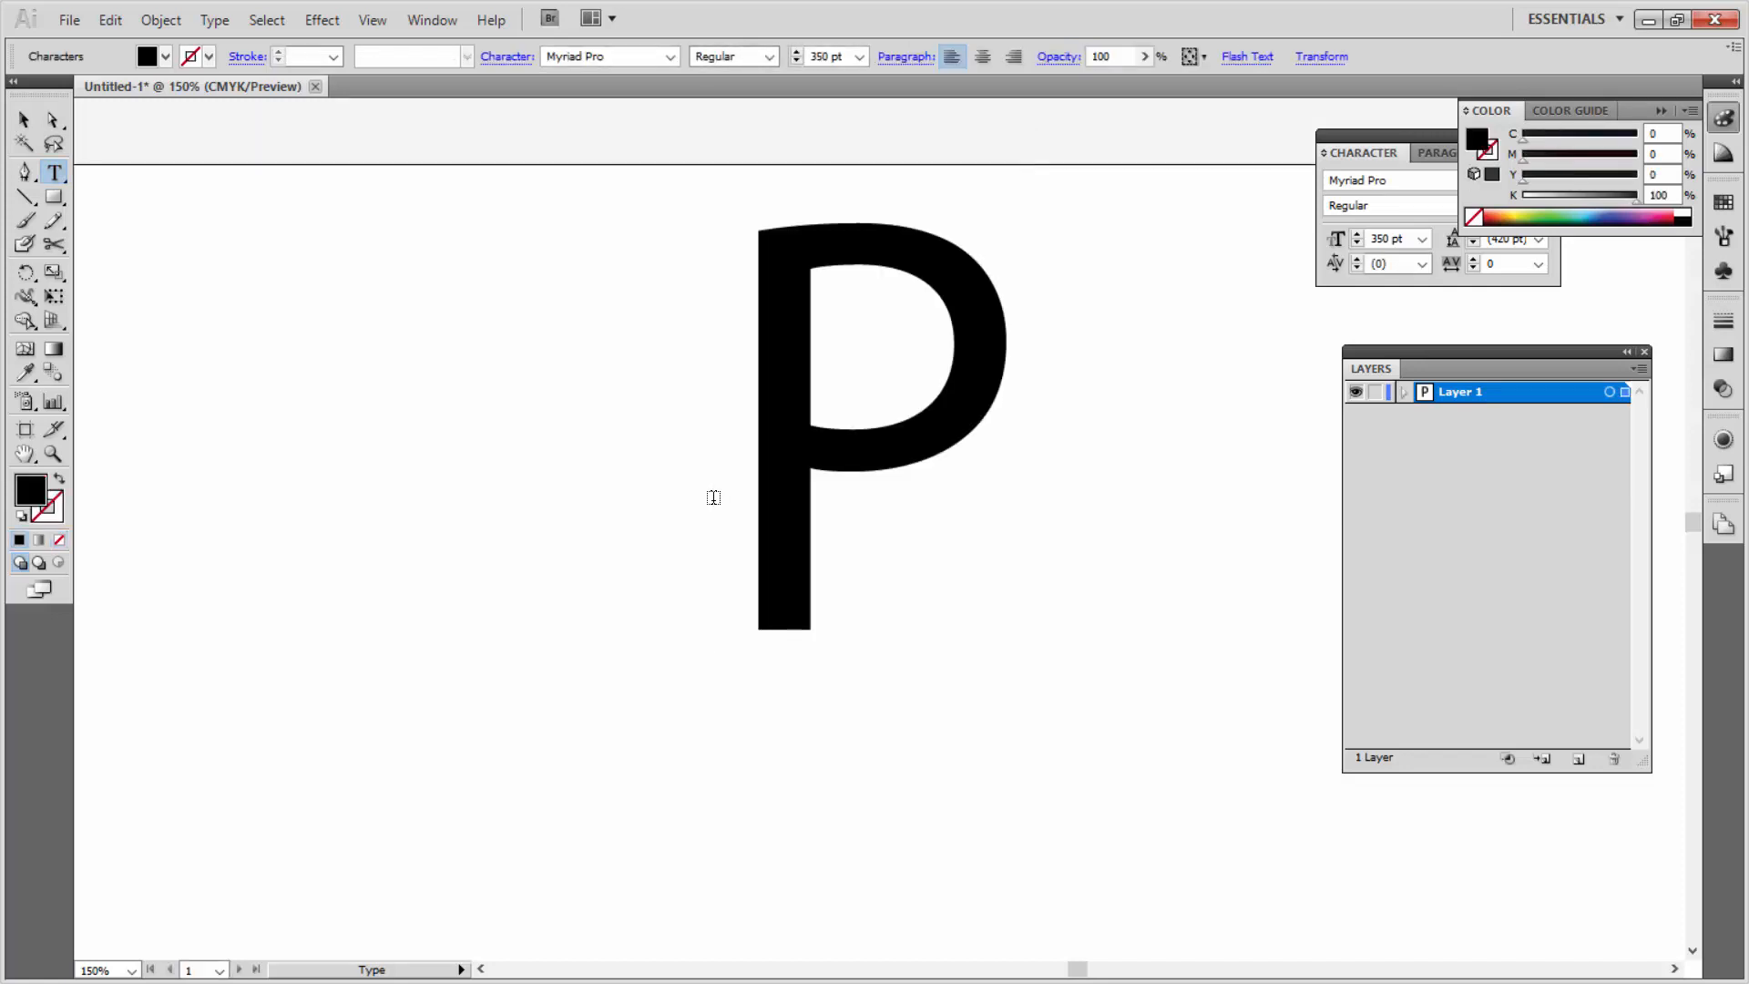
key("Escape")
left_click_drag(796, 392, 692, 541)
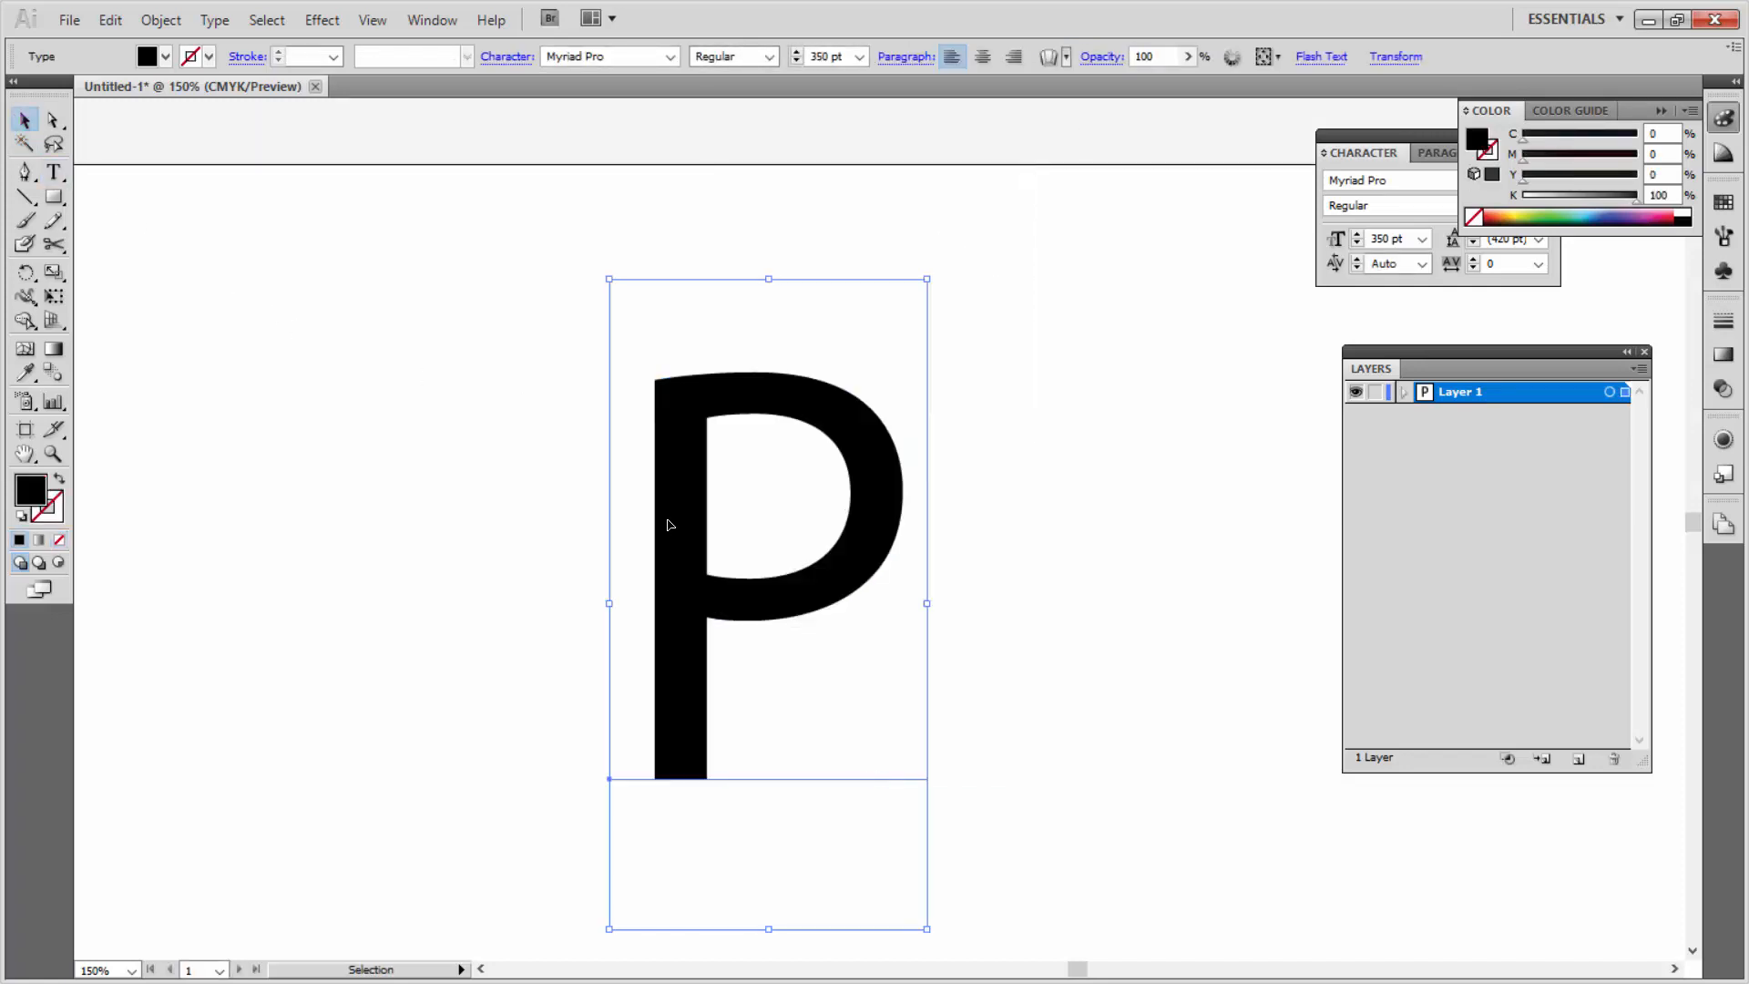
Step: Expand the P text into shapes and swap its fill and stroke to leave a black outline with no fill
left_click(160, 19)
left_click(200, 262)
left_click(972, 417)
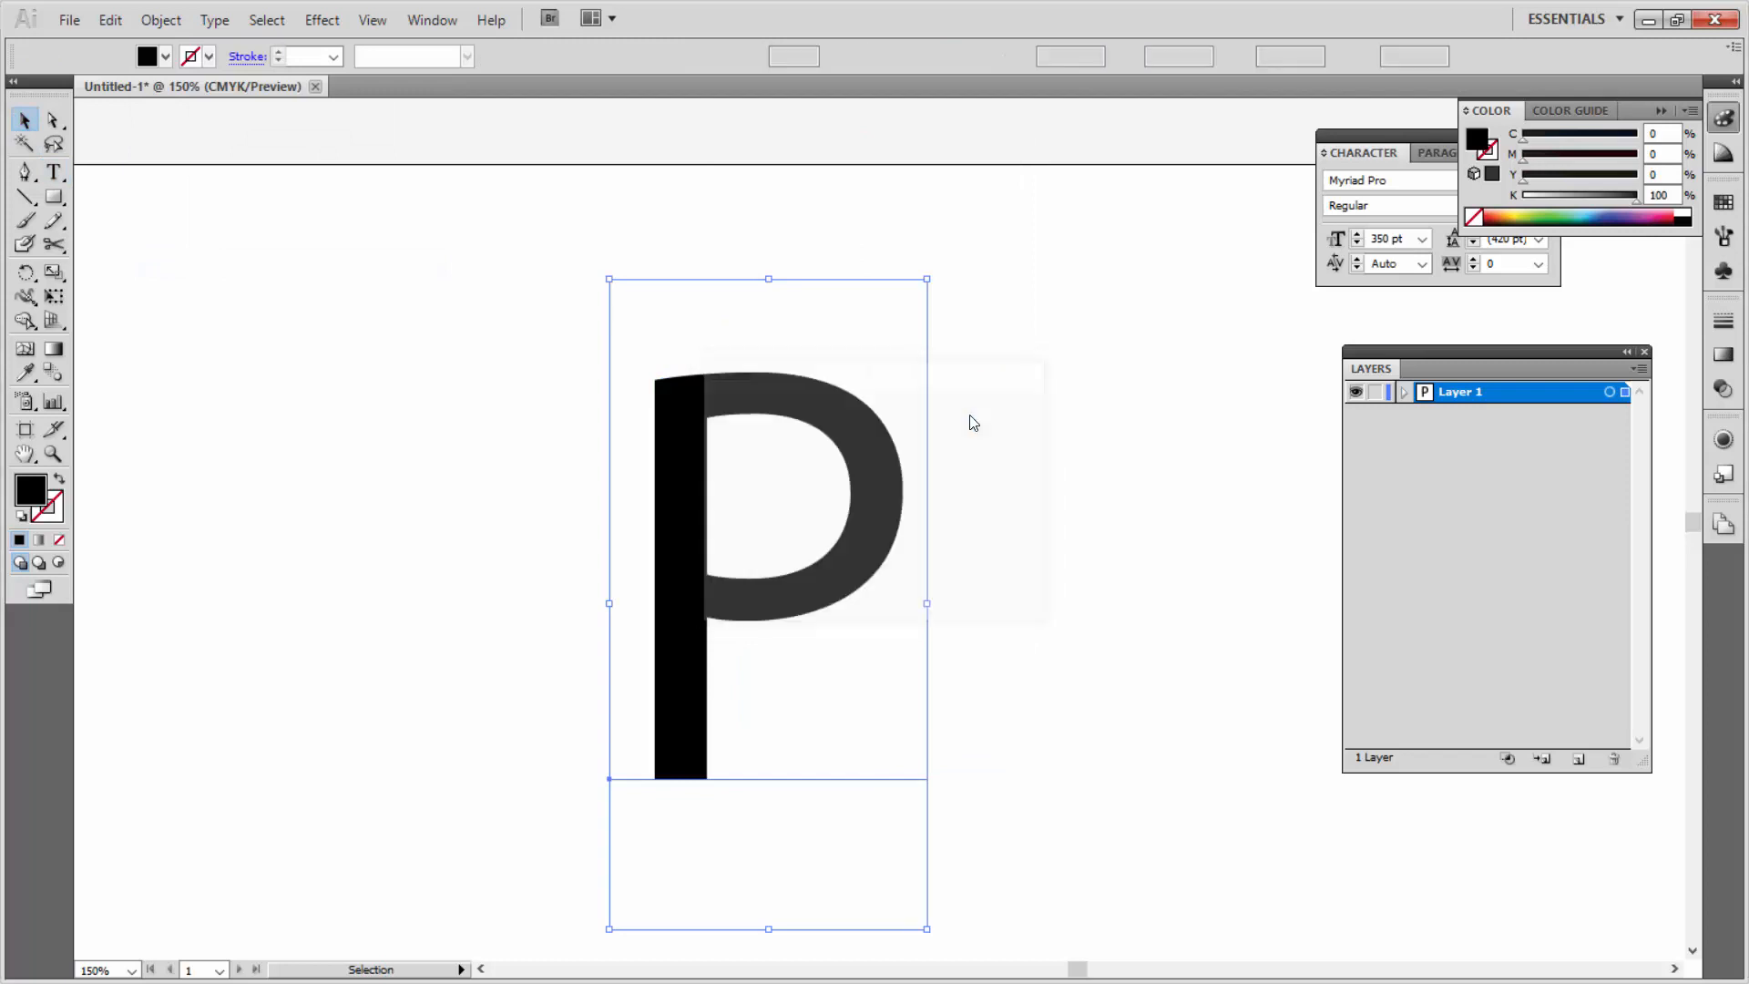
left_click(59, 479)
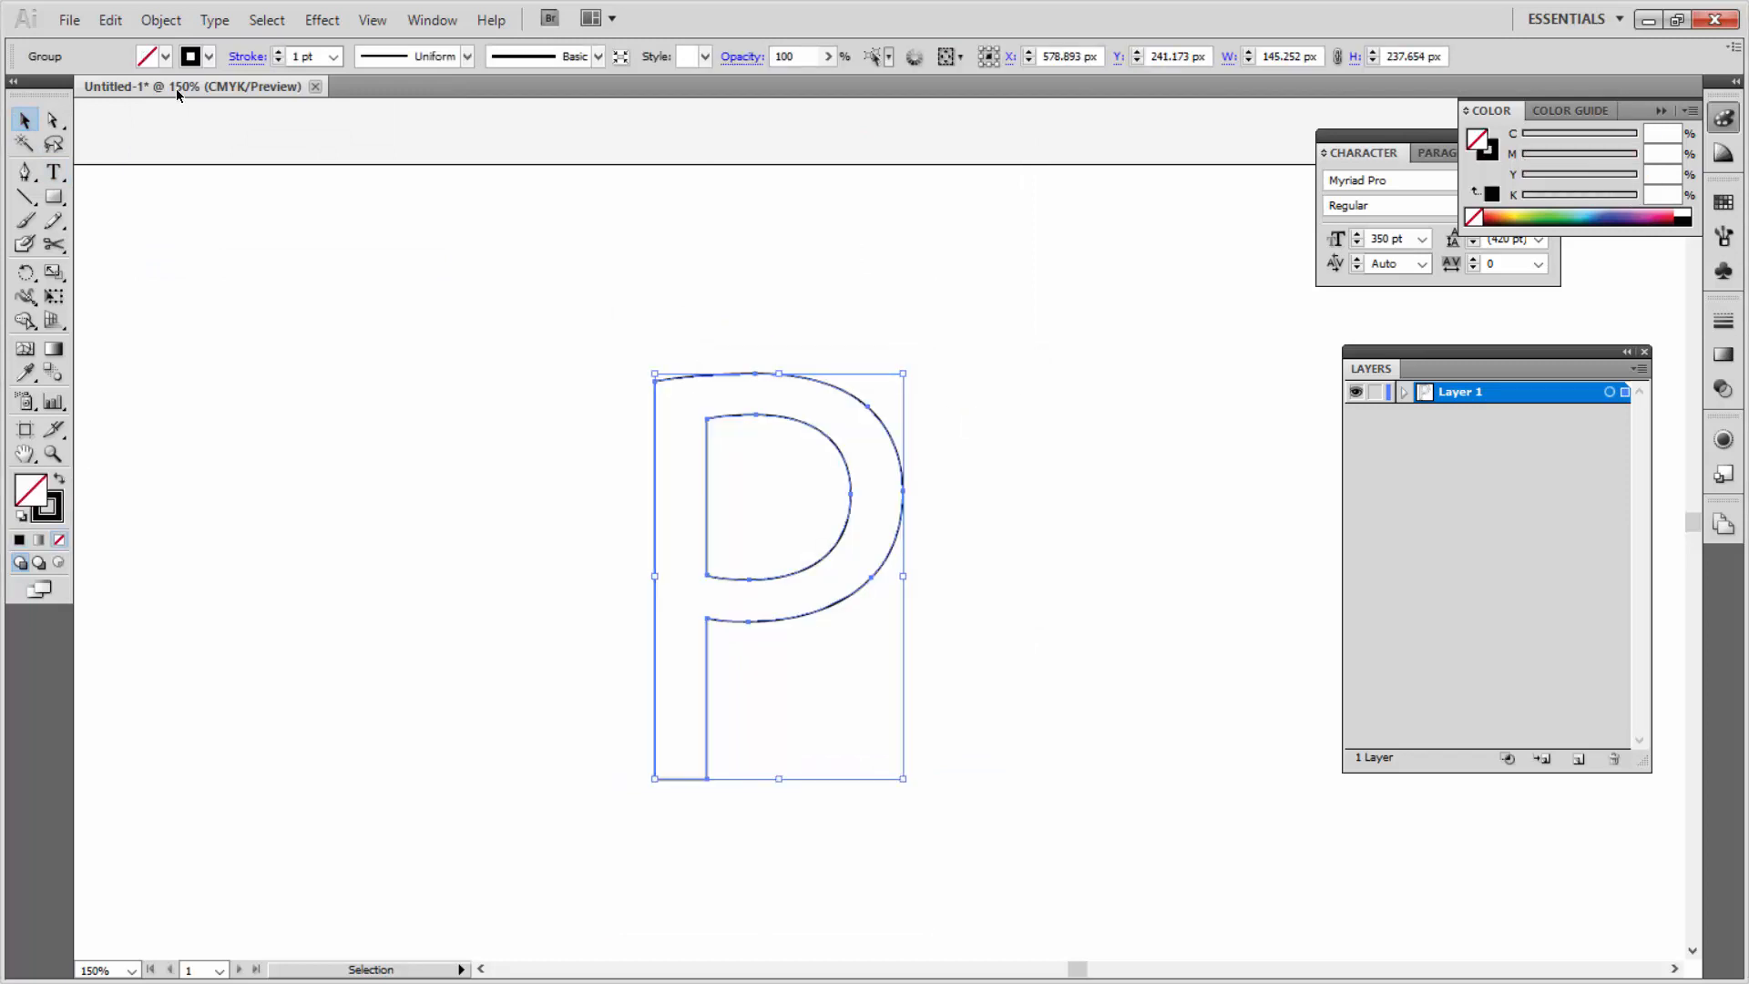
Step: Ungroup the P outline, release its compound path, and check that the inner counter selects as a separate path
left_click(160, 19)
left_click(215, 129)
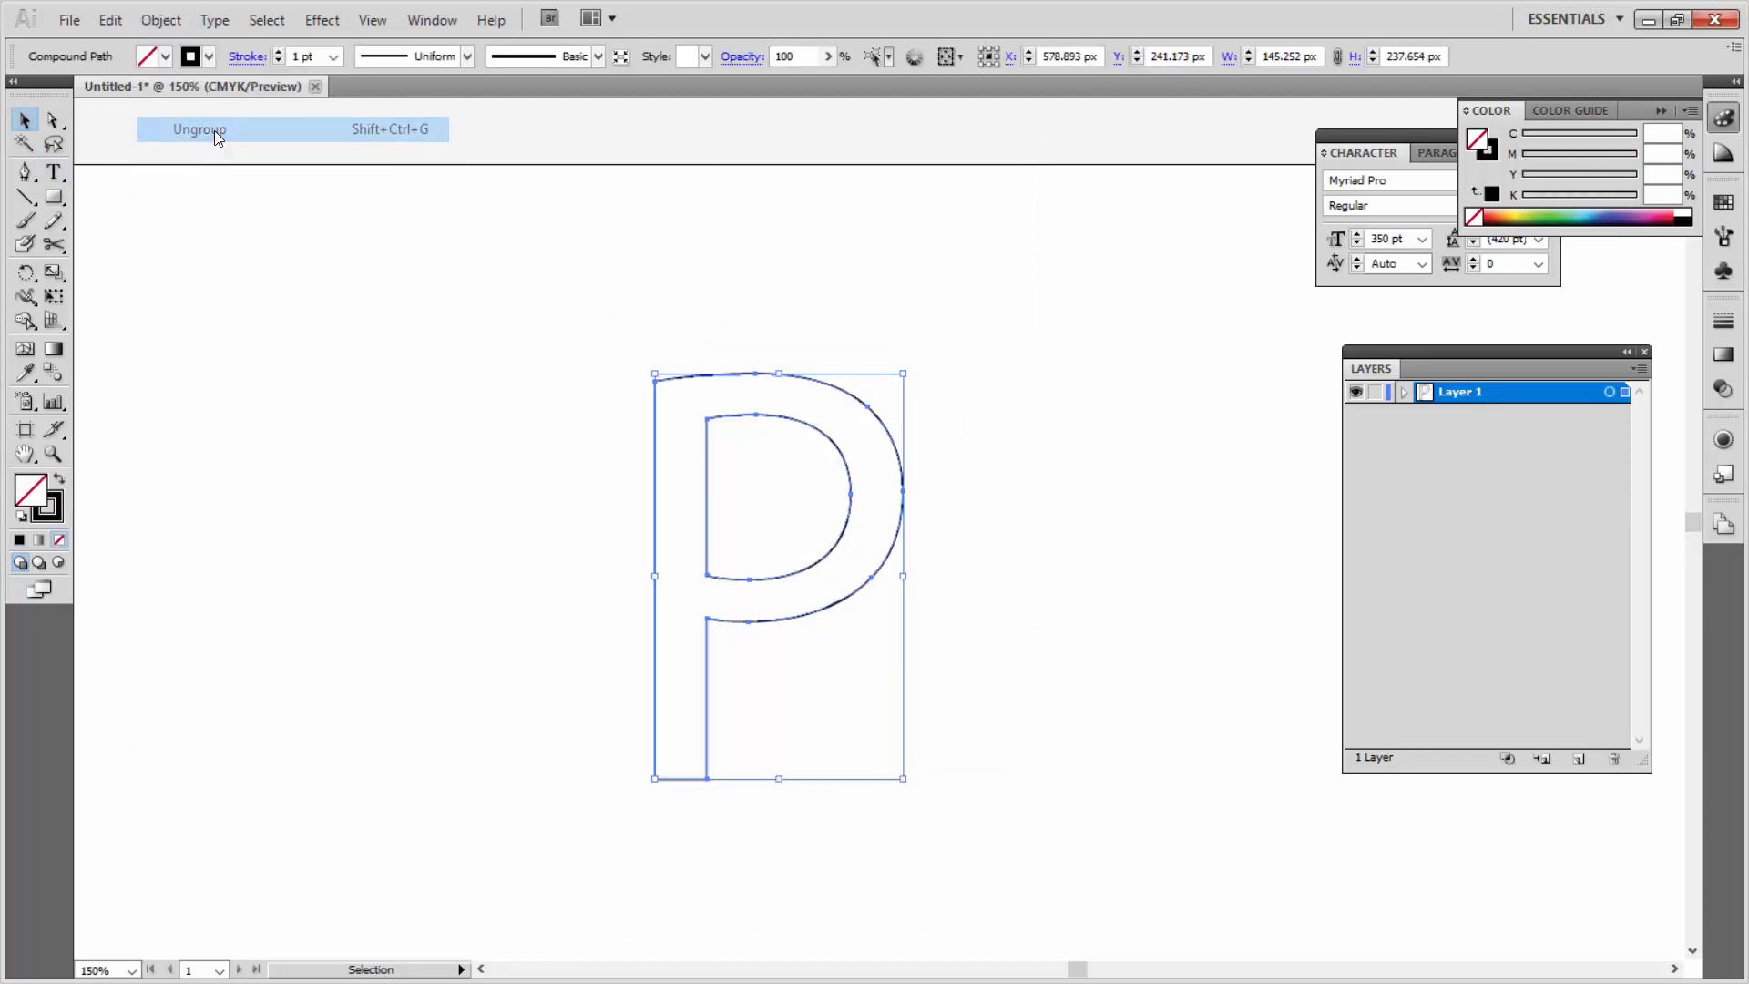
right_click(720, 379)
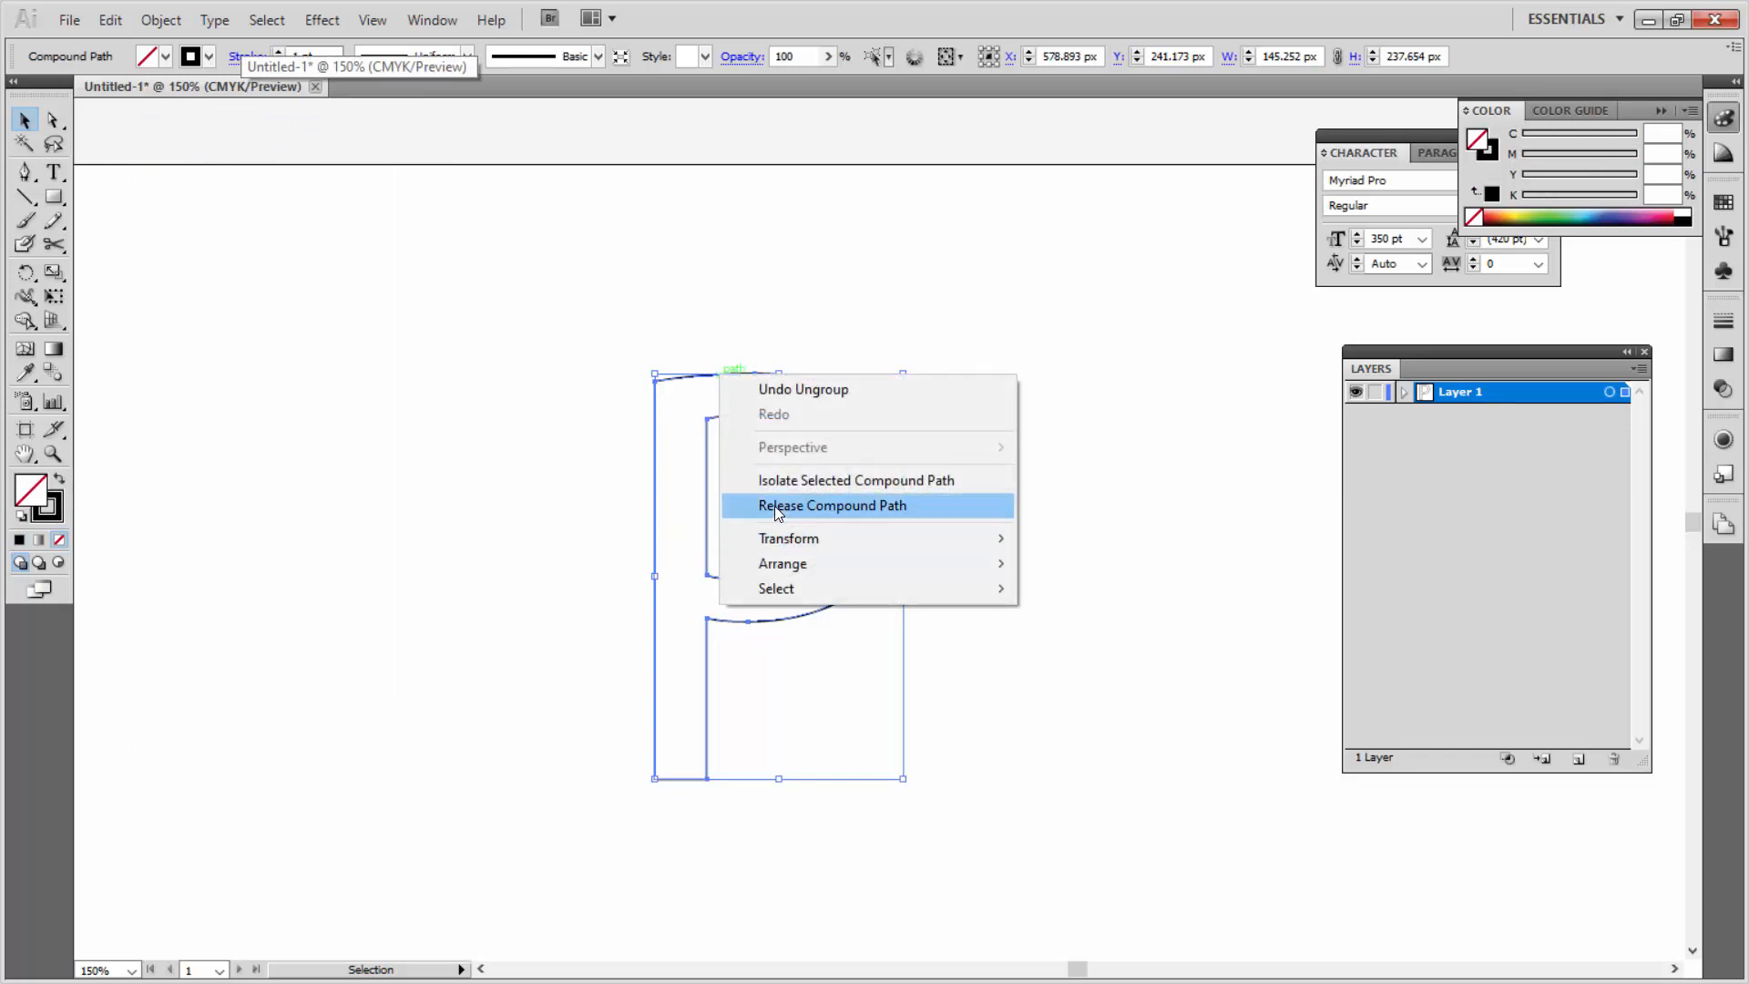
left_click(802, 509)
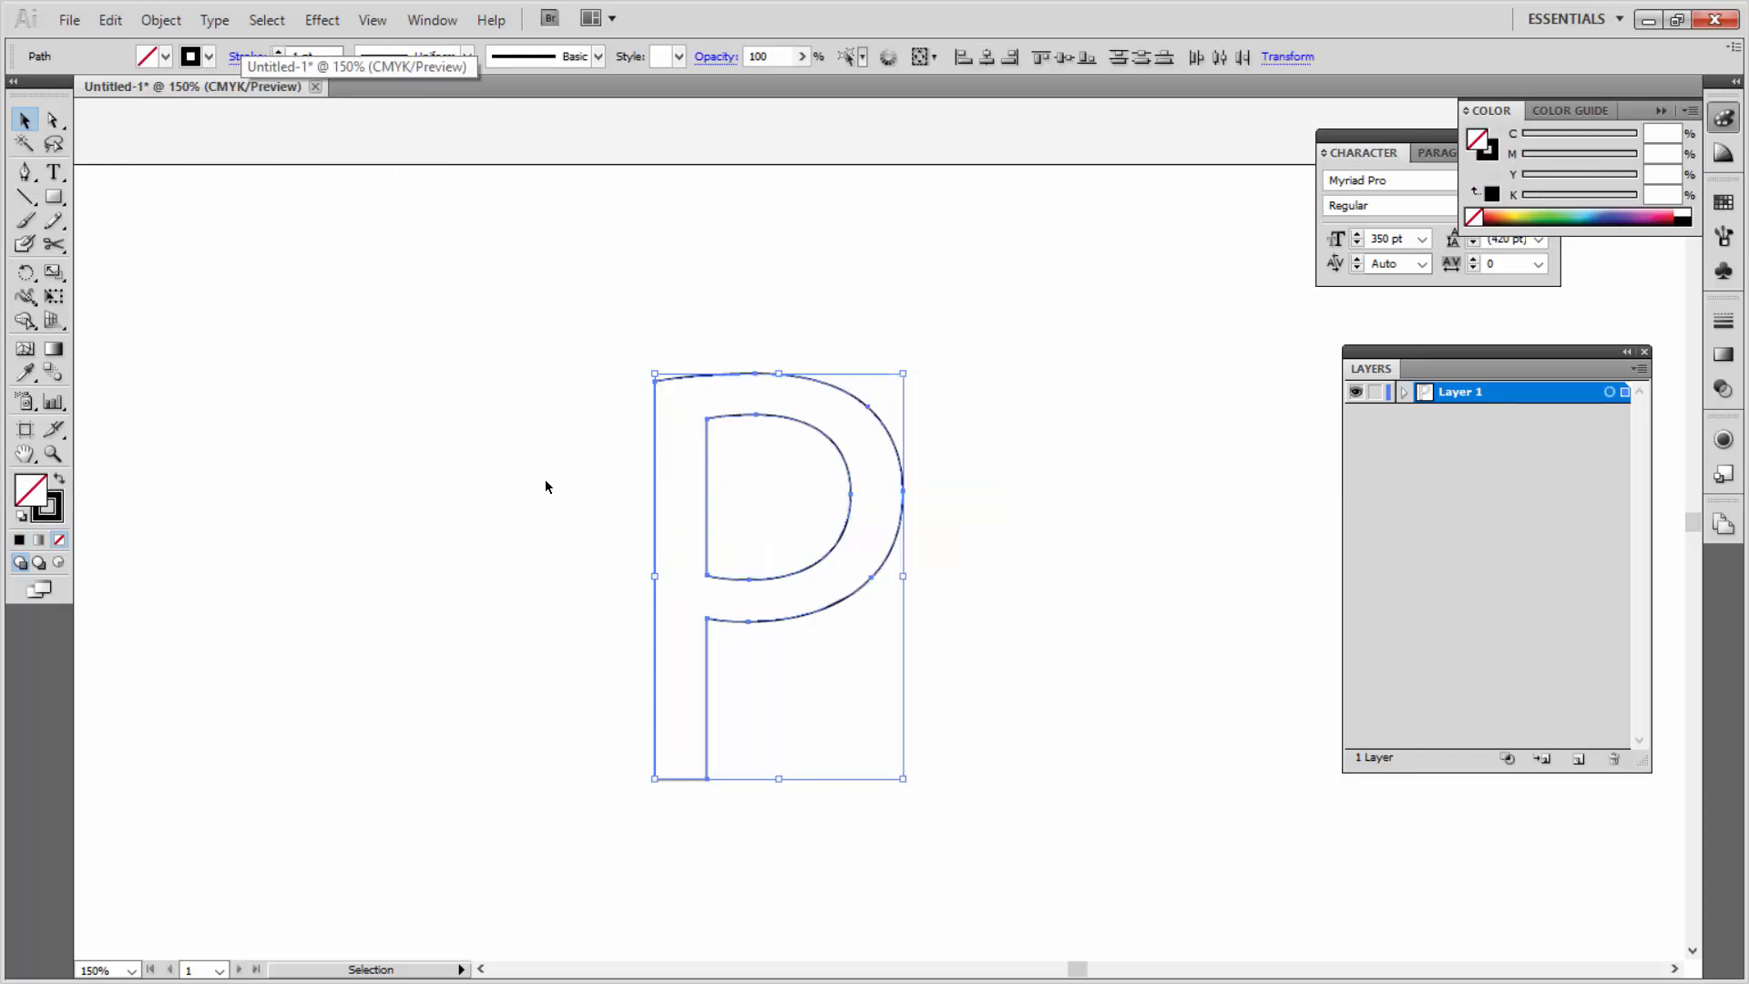
left_click(692, 601)
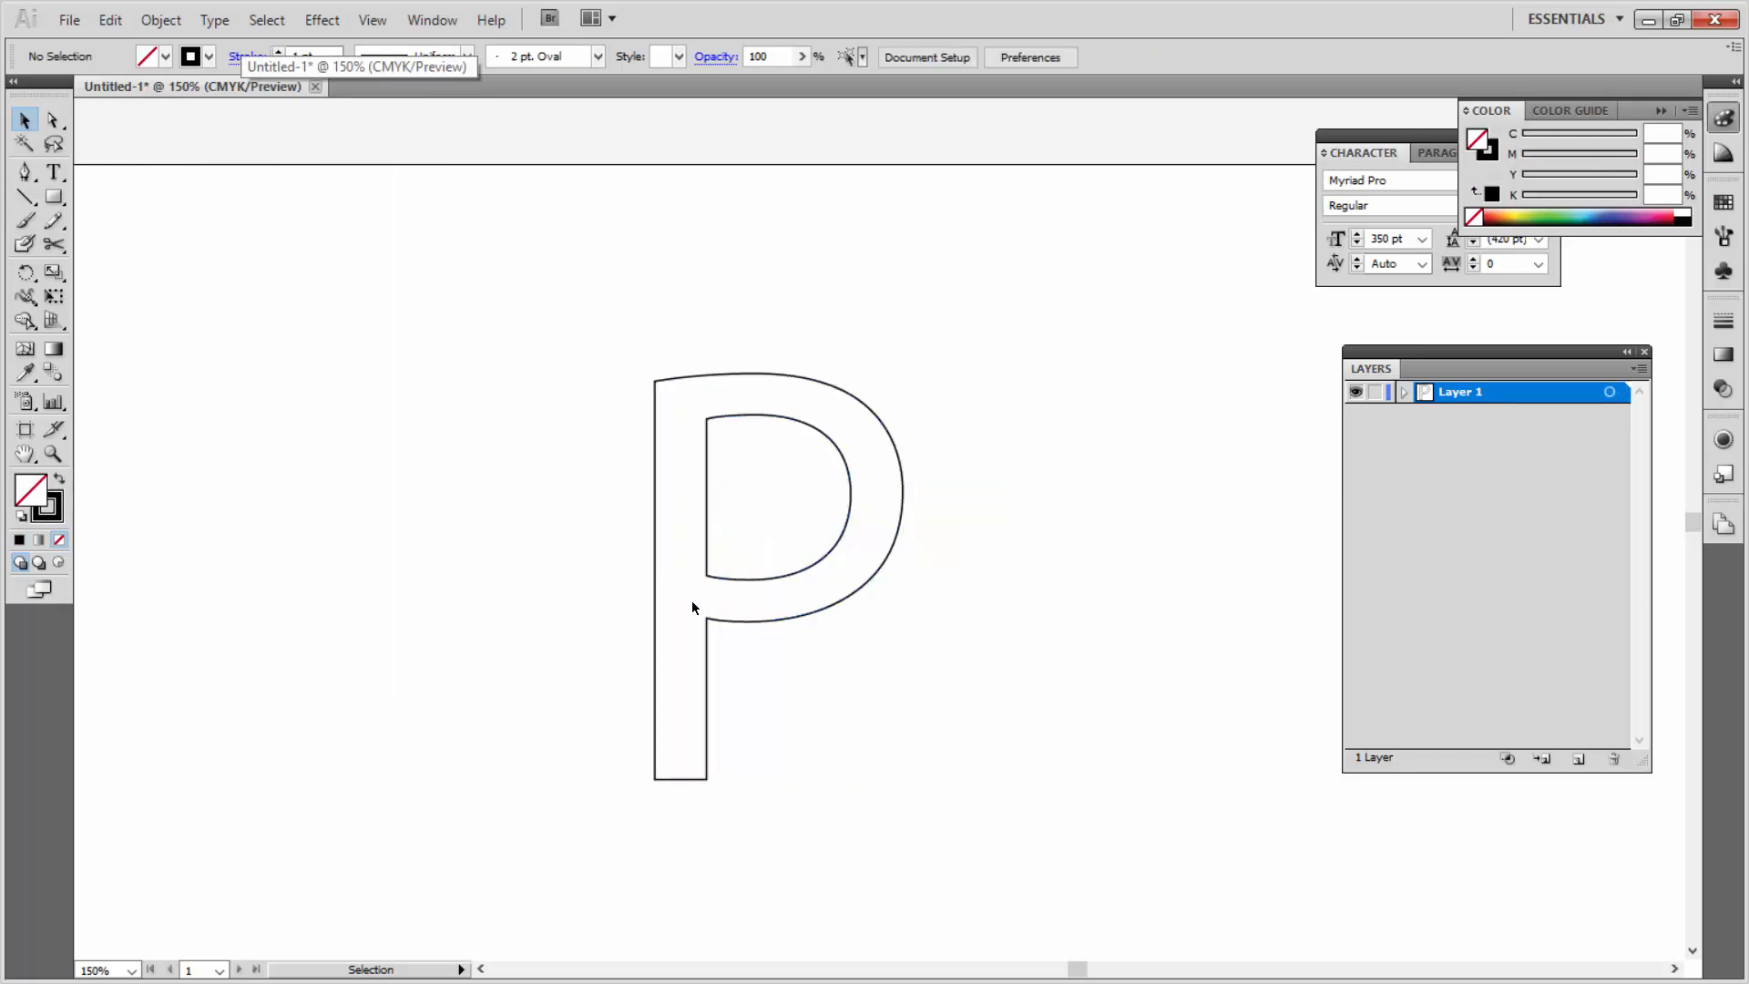
left_click(761, 620)
left_click(772, 580)
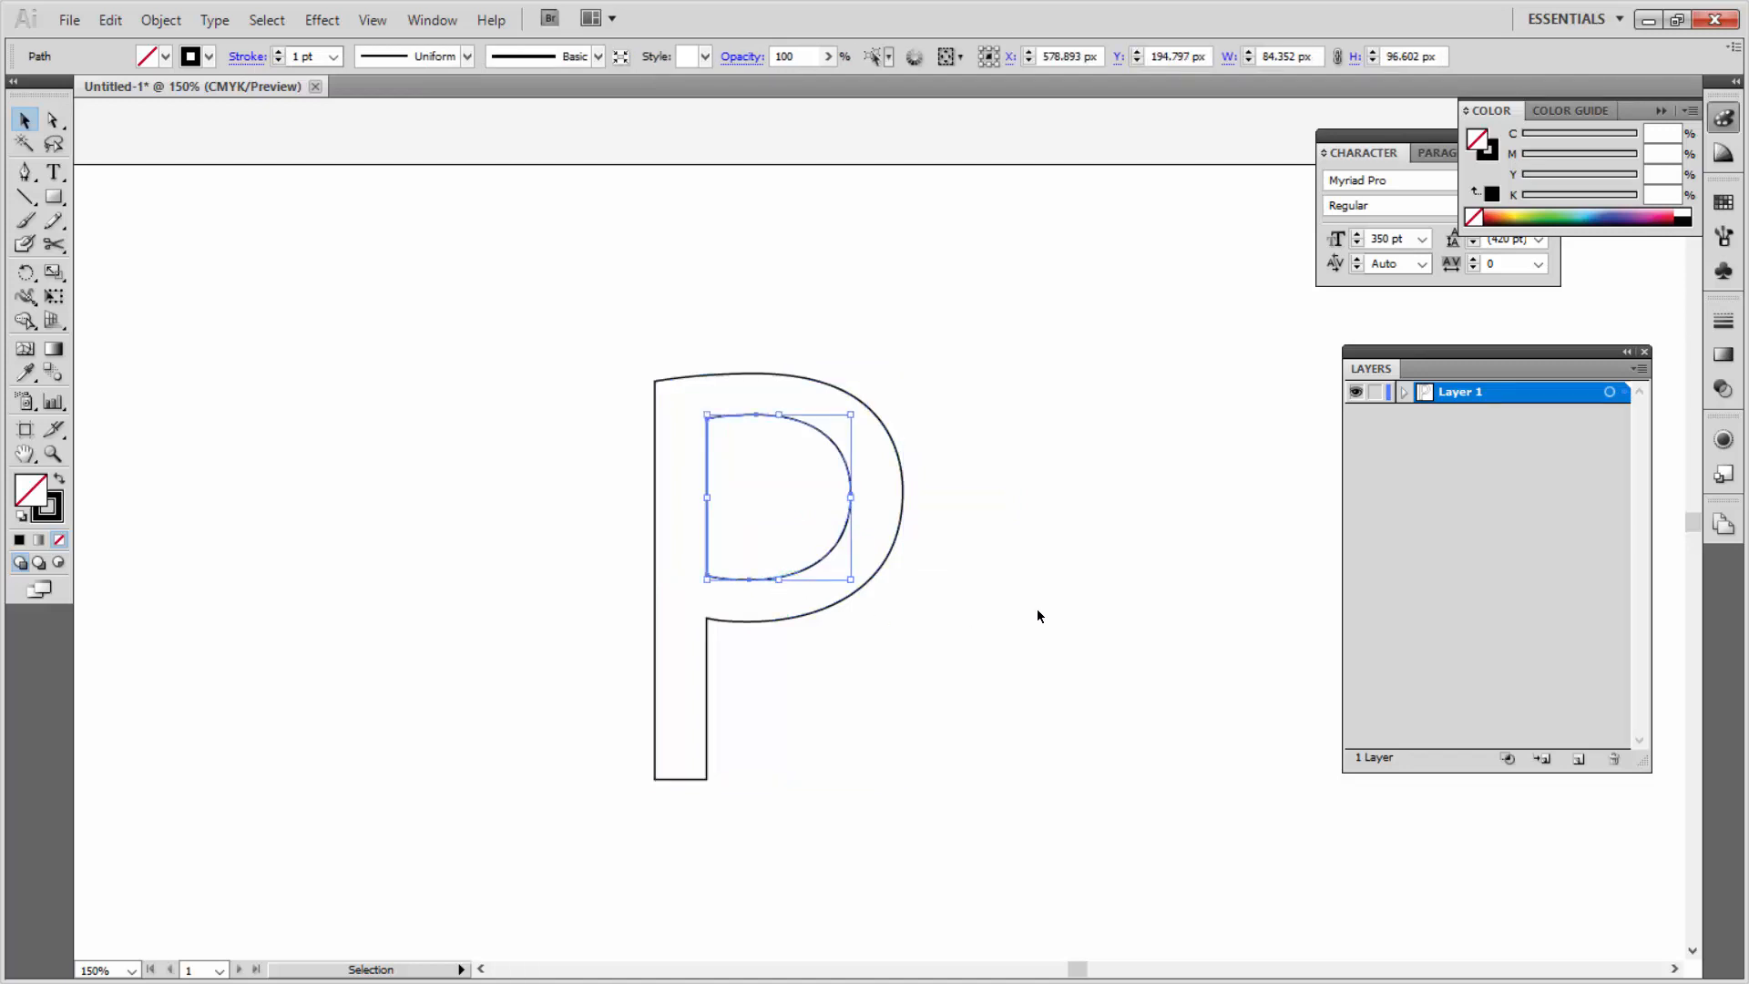
left_click(1037, 615)
Step: Delete the short horizontal segment at the foot of the P's stem with the Direct Selection tool
left_click(54, 120)
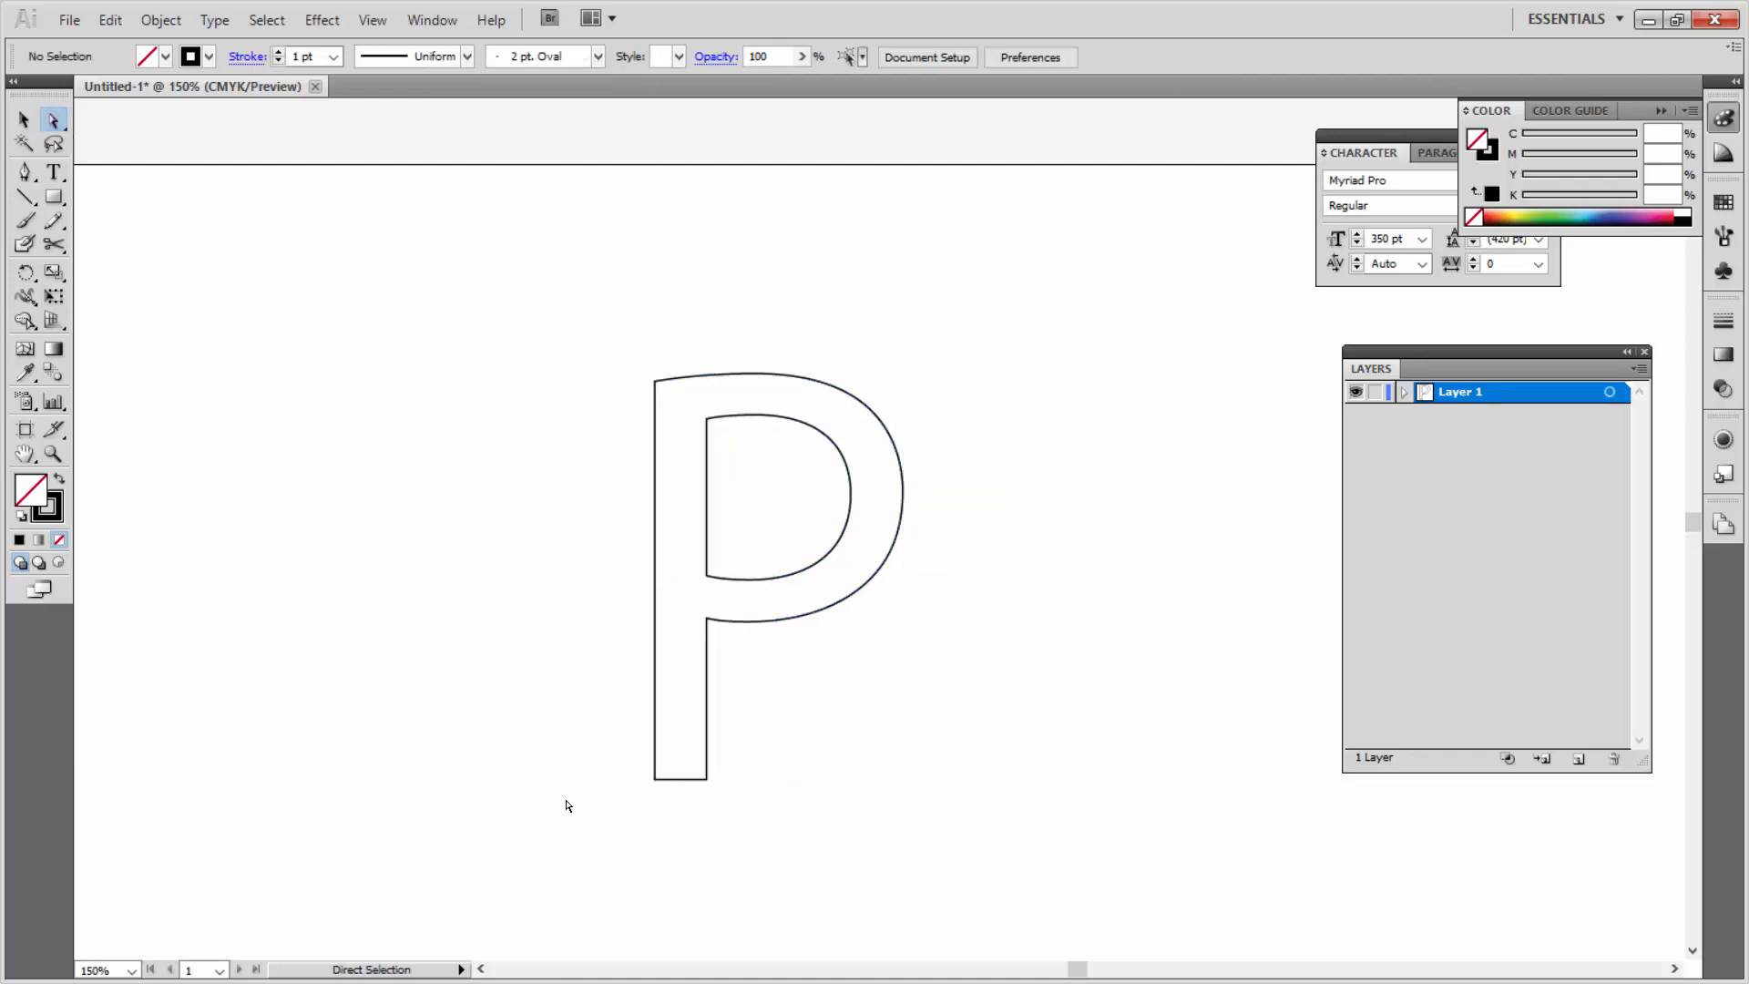
left_click_drag(670, 761, 703, 812)
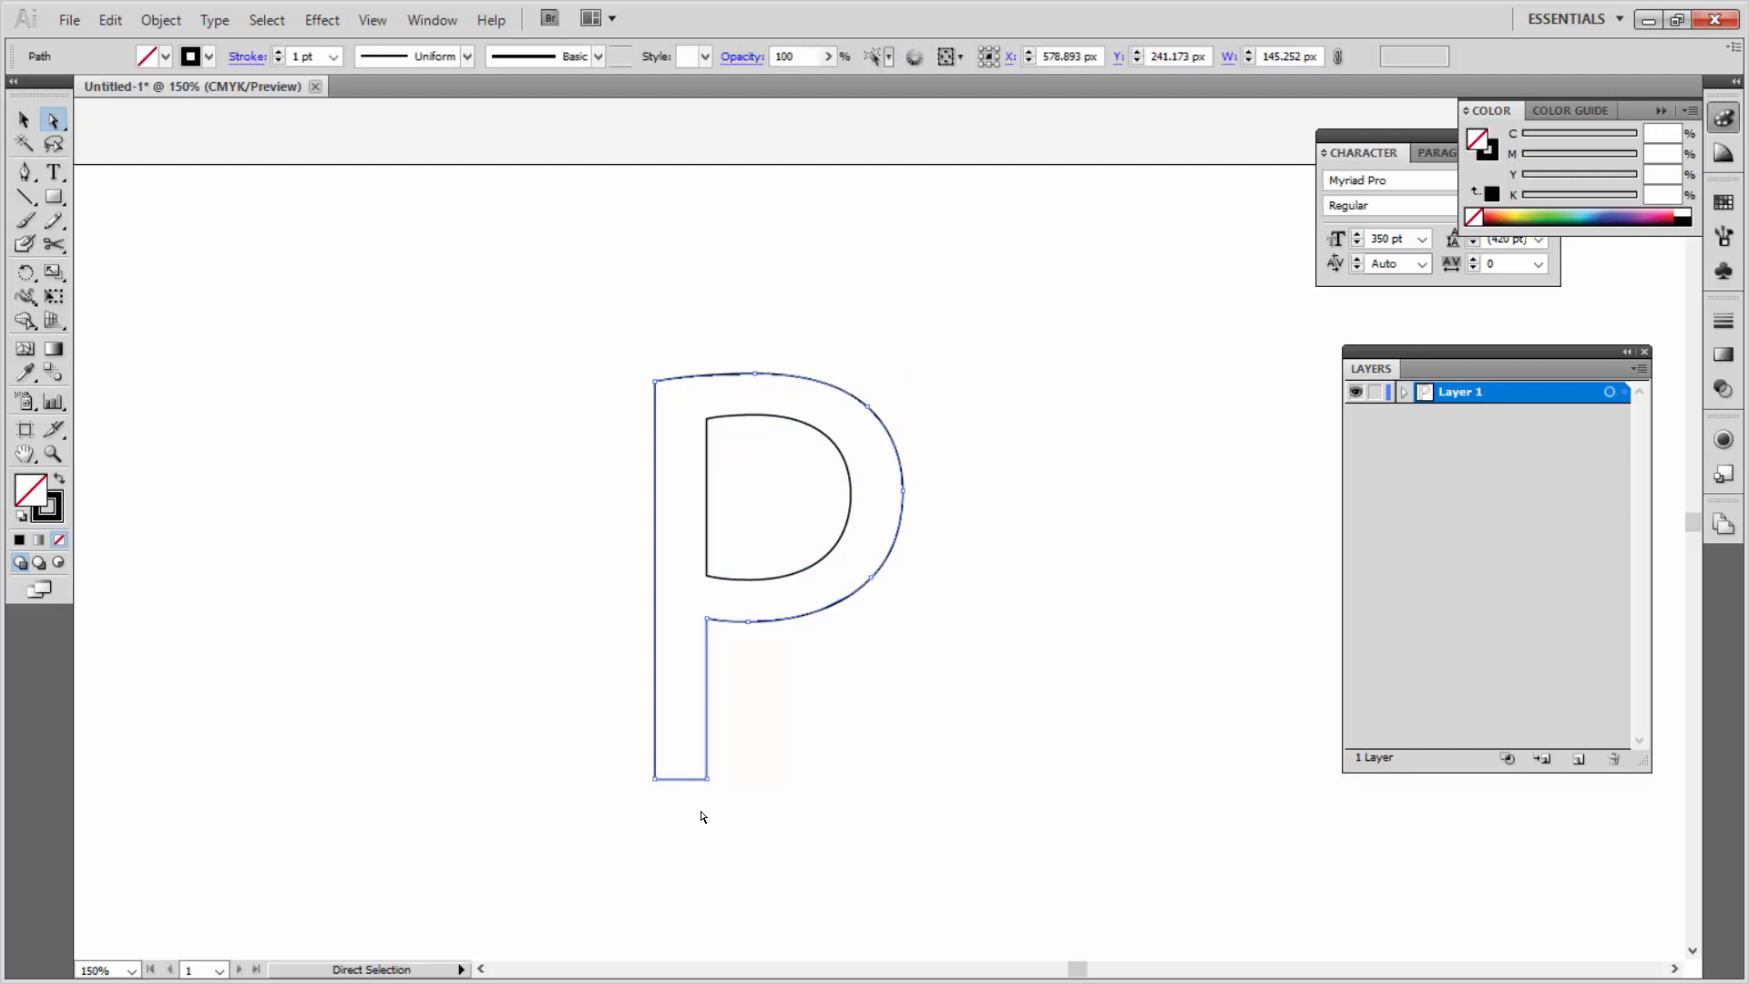
left_click(702, 816)
Step: Draw a short curved path across the stem with the Pen tool, from the bowl's lower inner corner to the stem's left edge
key("p")
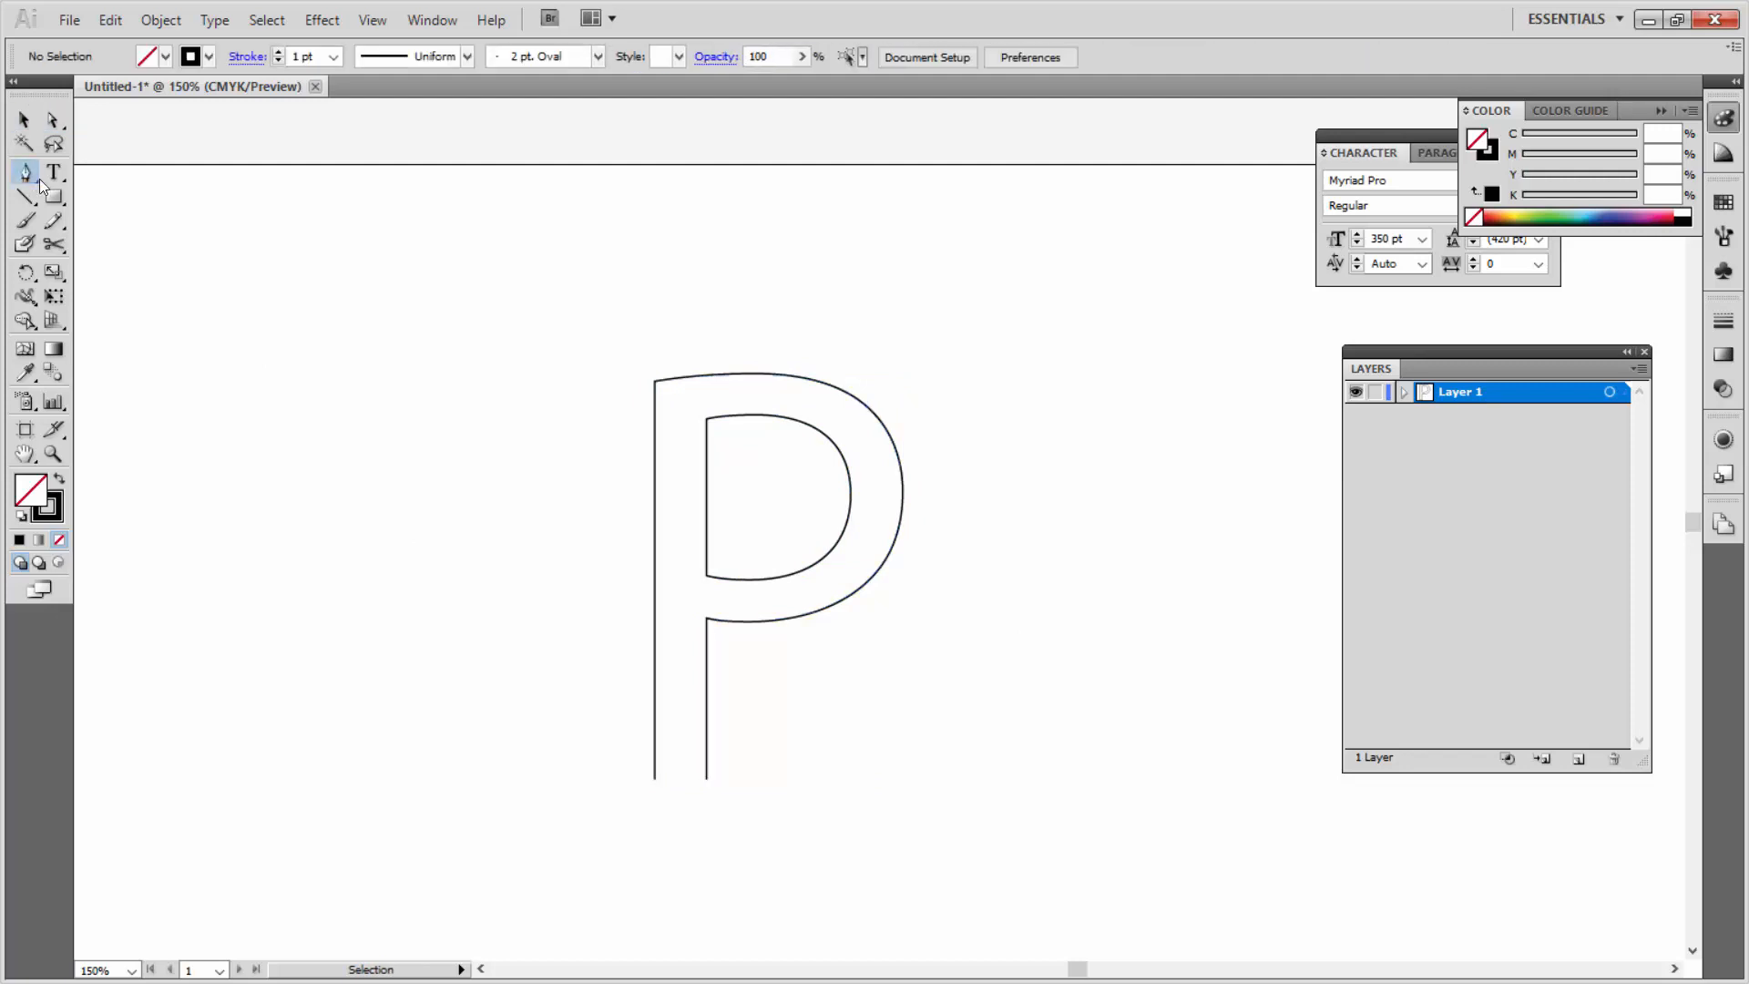
left_click(709, 620)
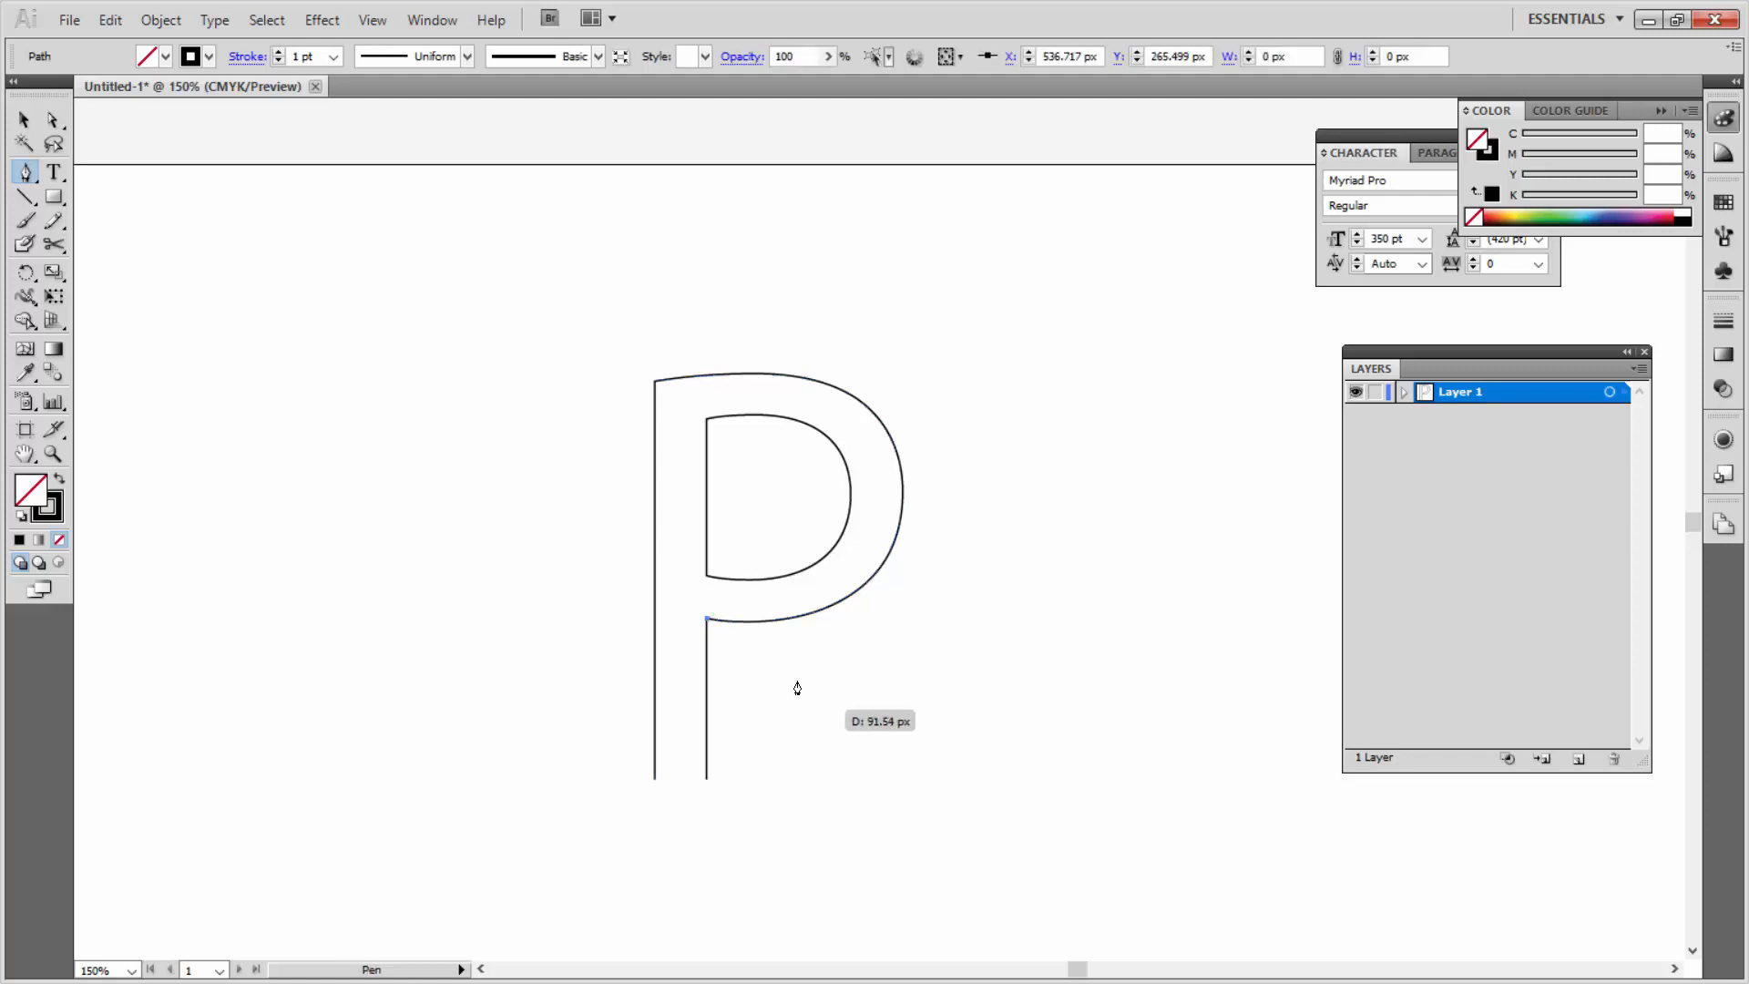
left_click(652, 591)
left_click_drag(643, 587, 646, 580)
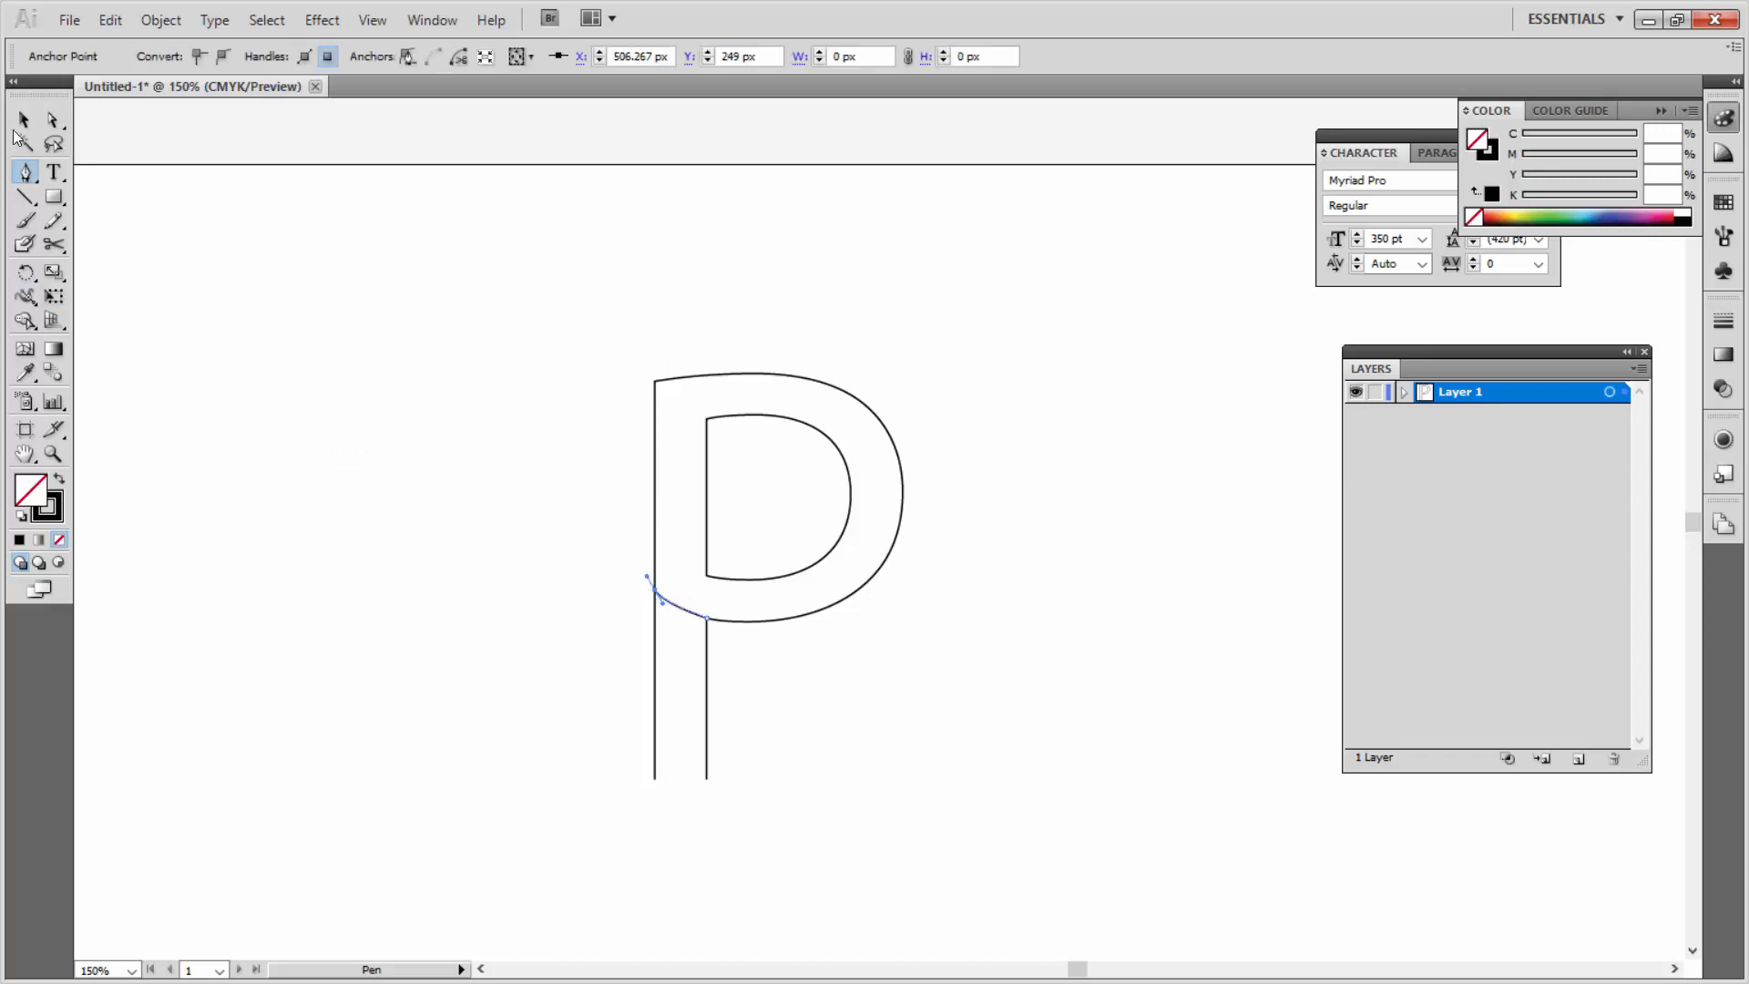
Step: Select all the P paths and form the bowl region above the curved divider into its own shape with Shape Builder
key("v")
left_click(383, 397)
left_click_drag(593, 516, 862, 696)
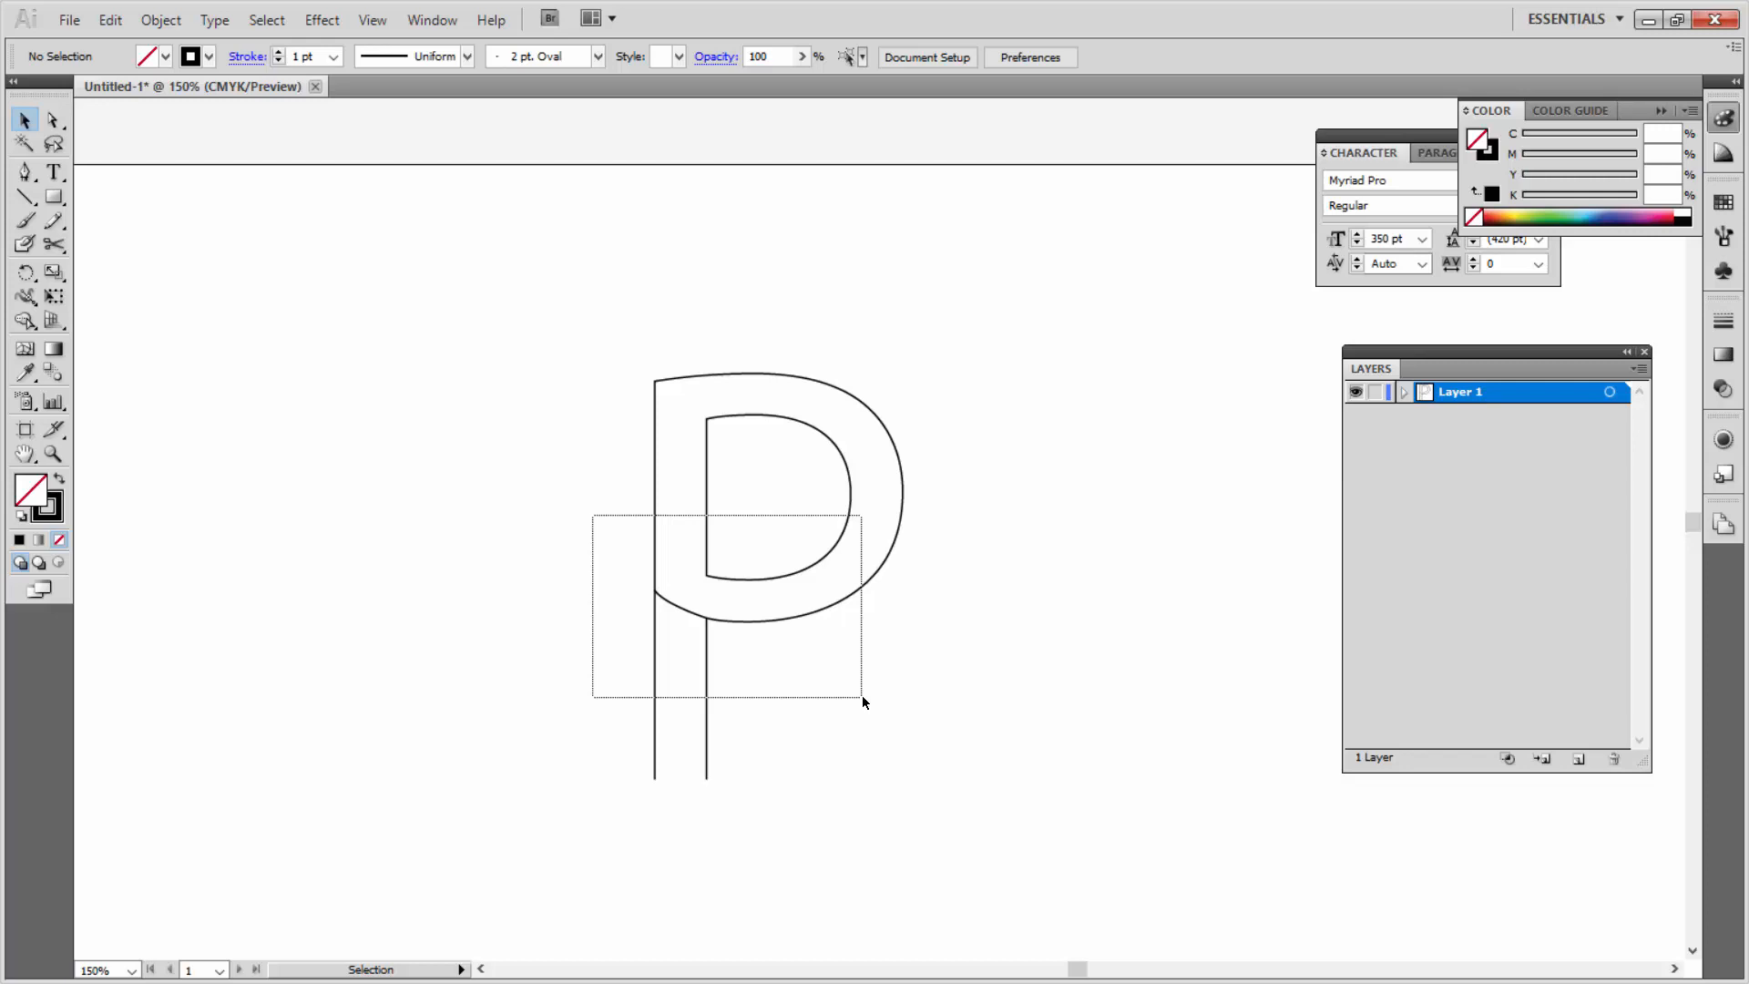
left_click_drag(862, 696, 863, 696)
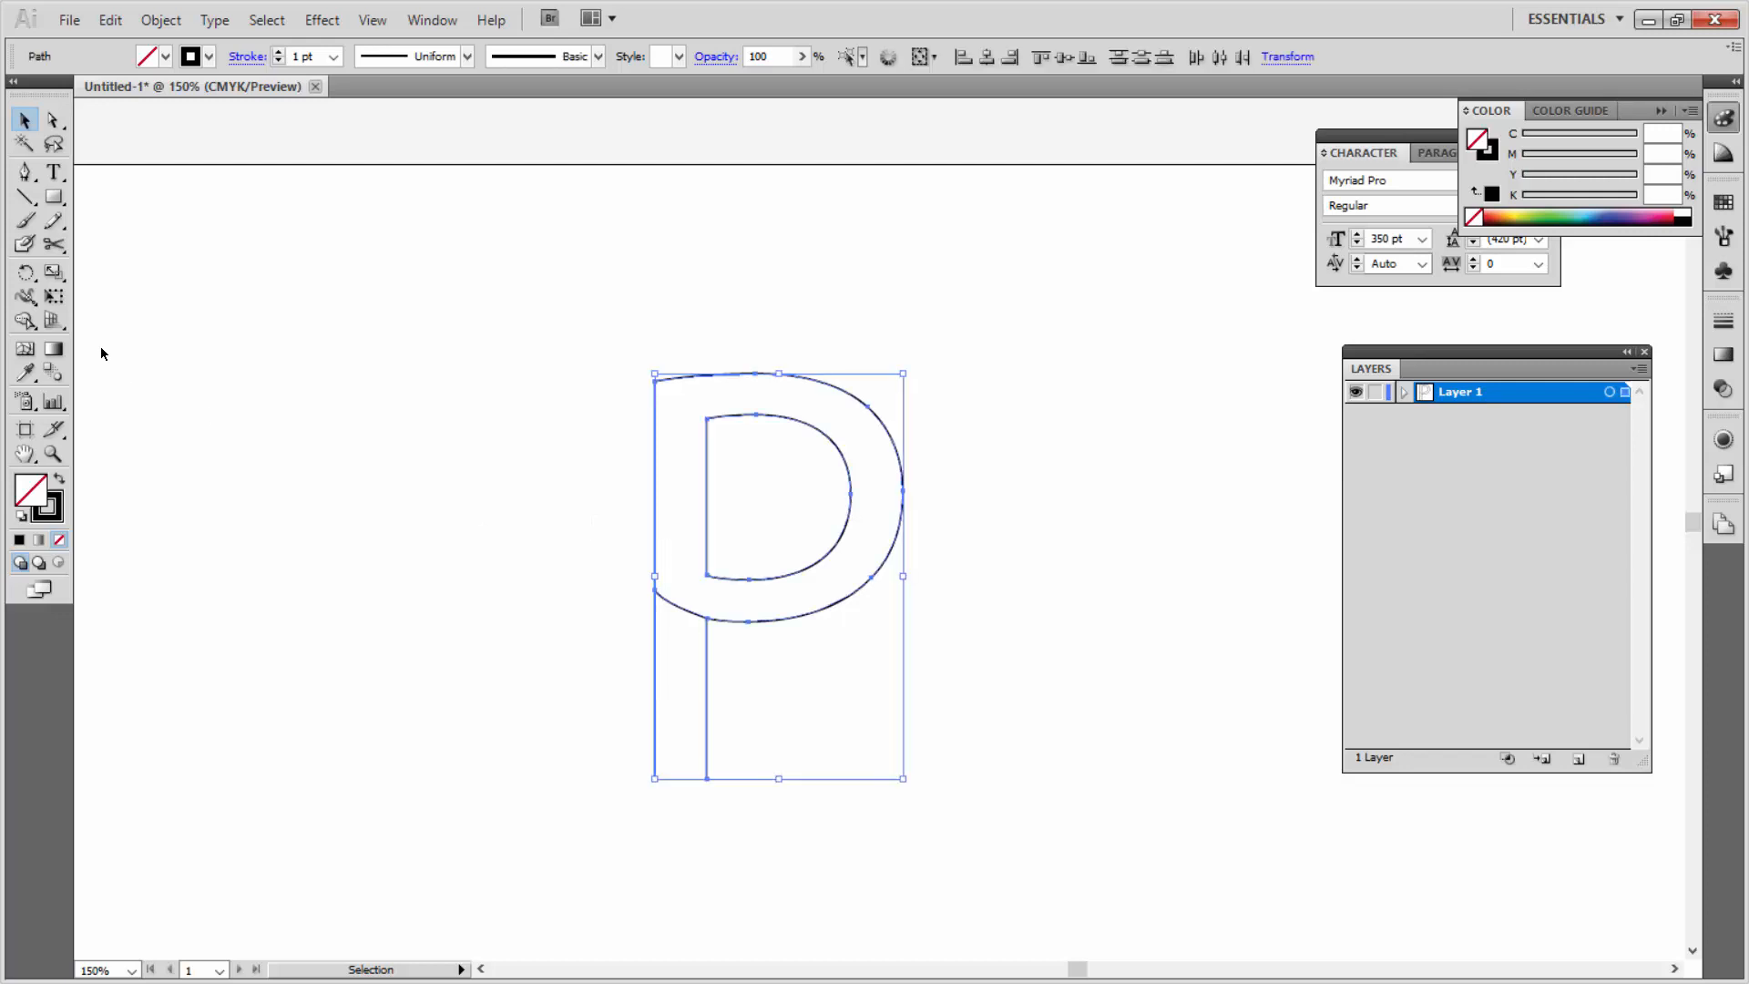
left_click(25, 320)
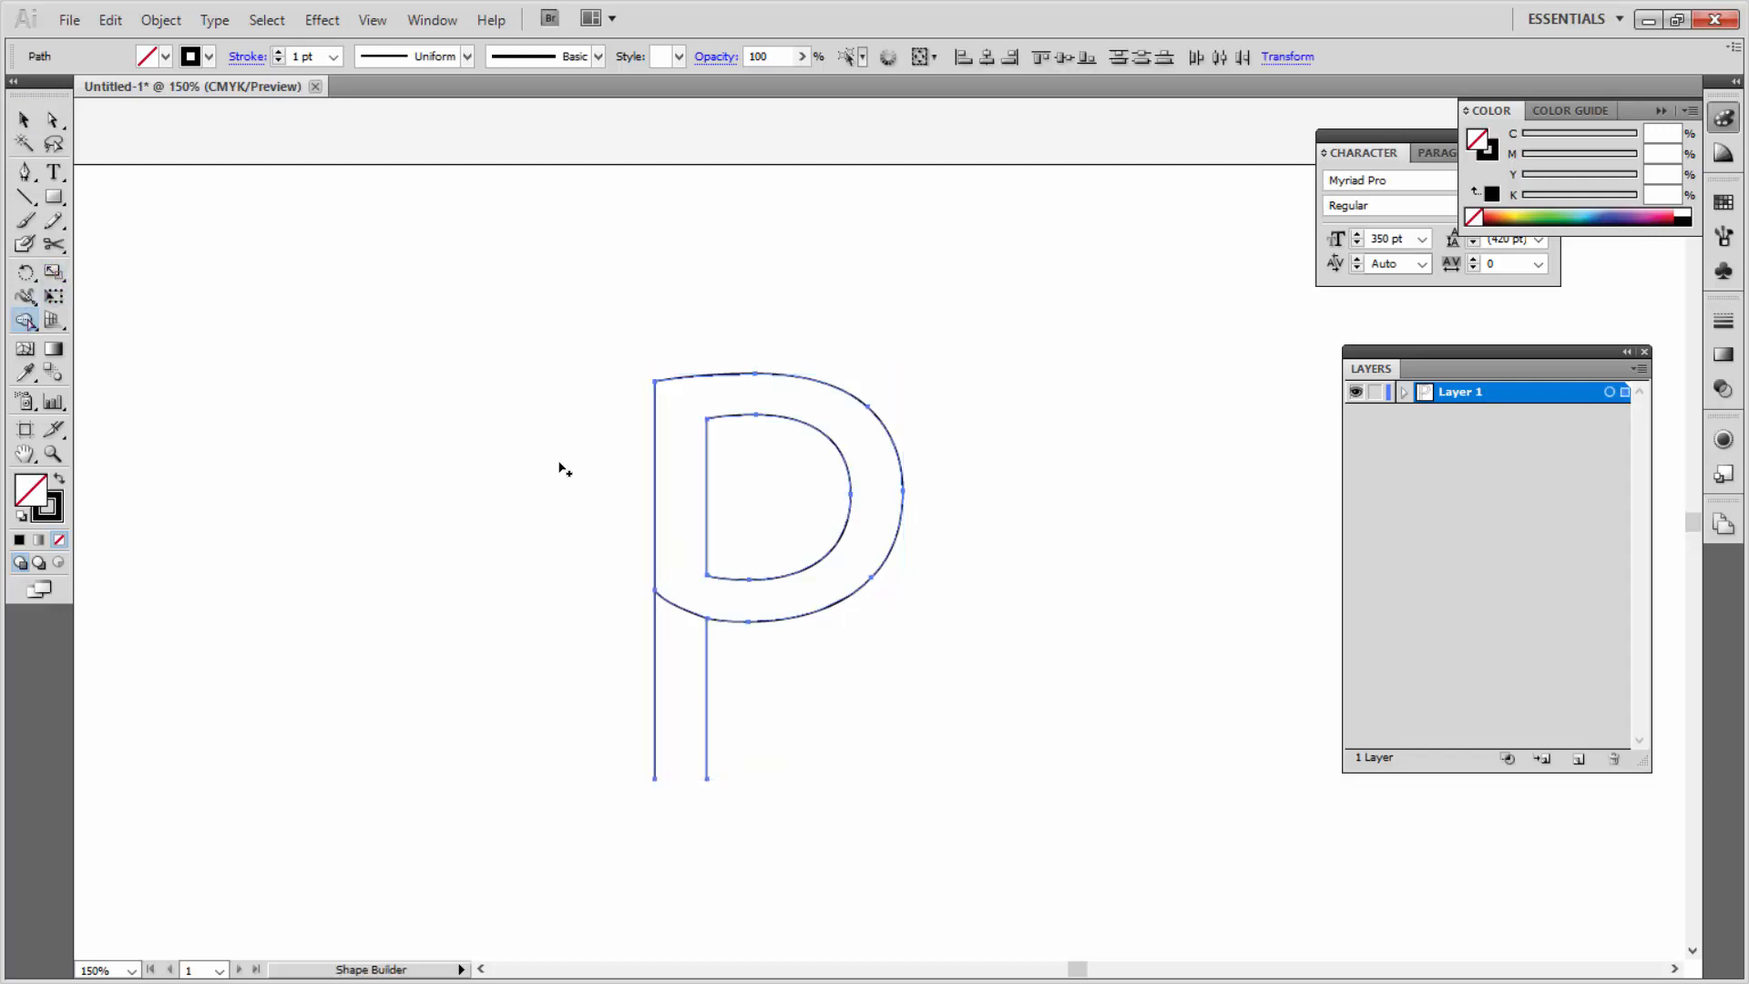
left_click(682, 481)
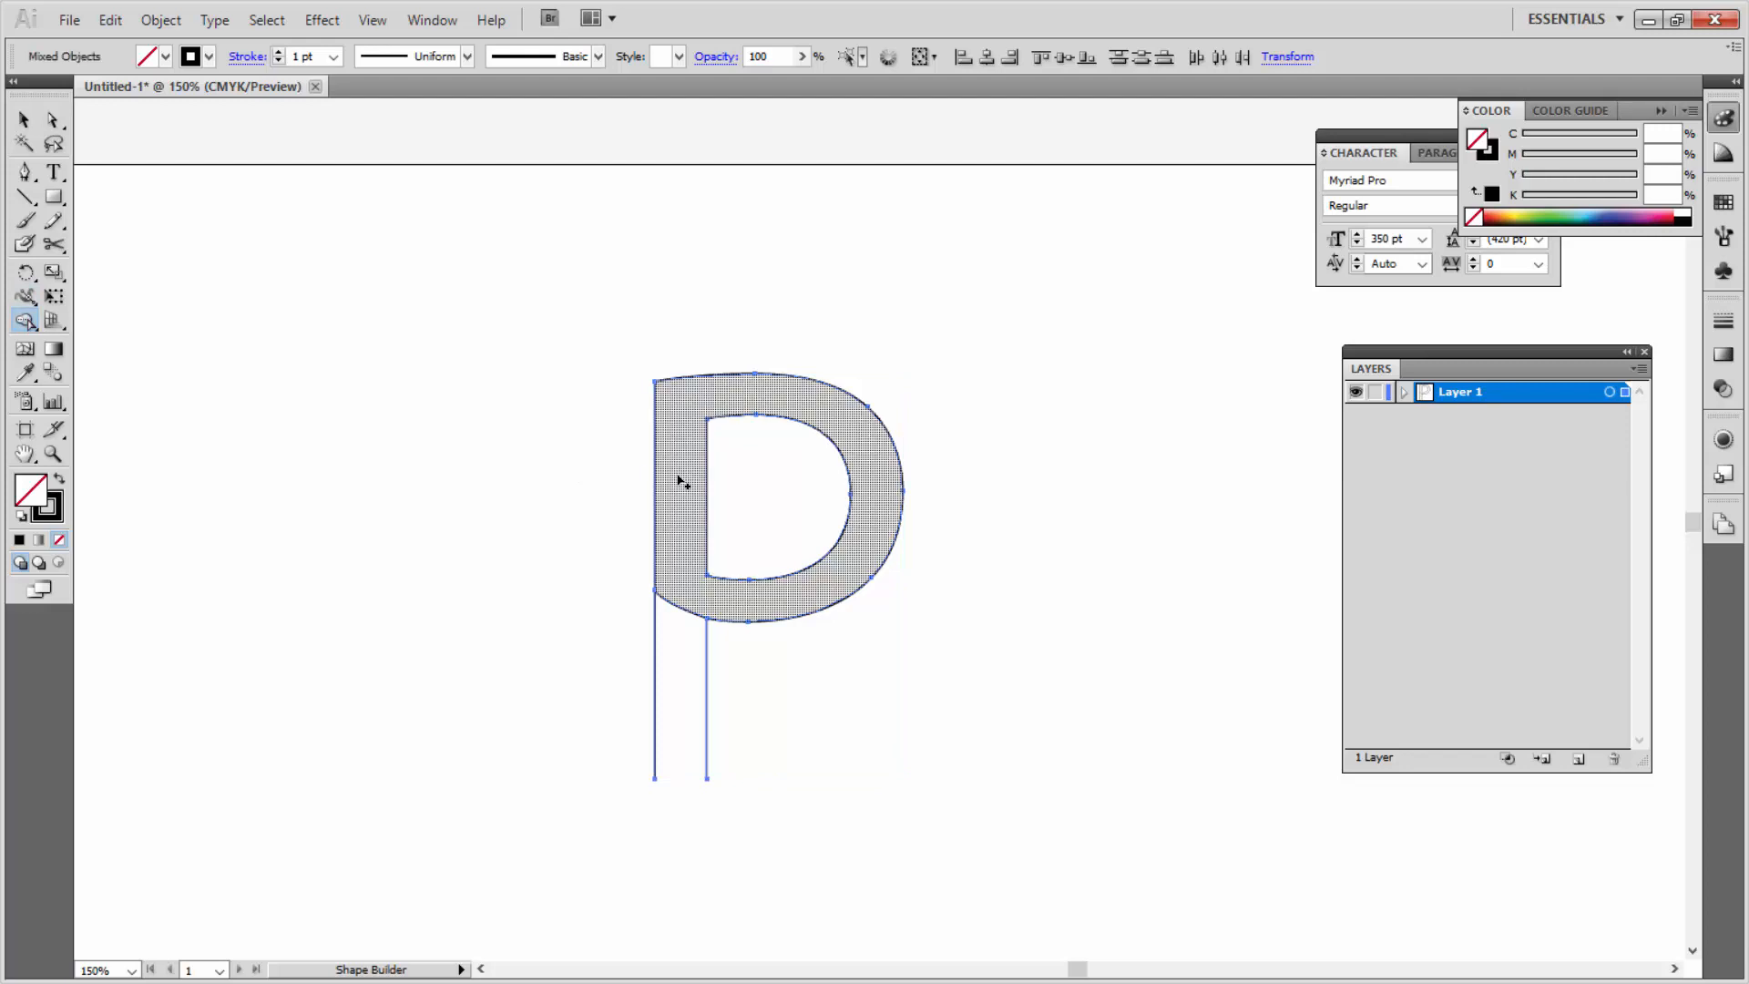
left_click(26, 121)
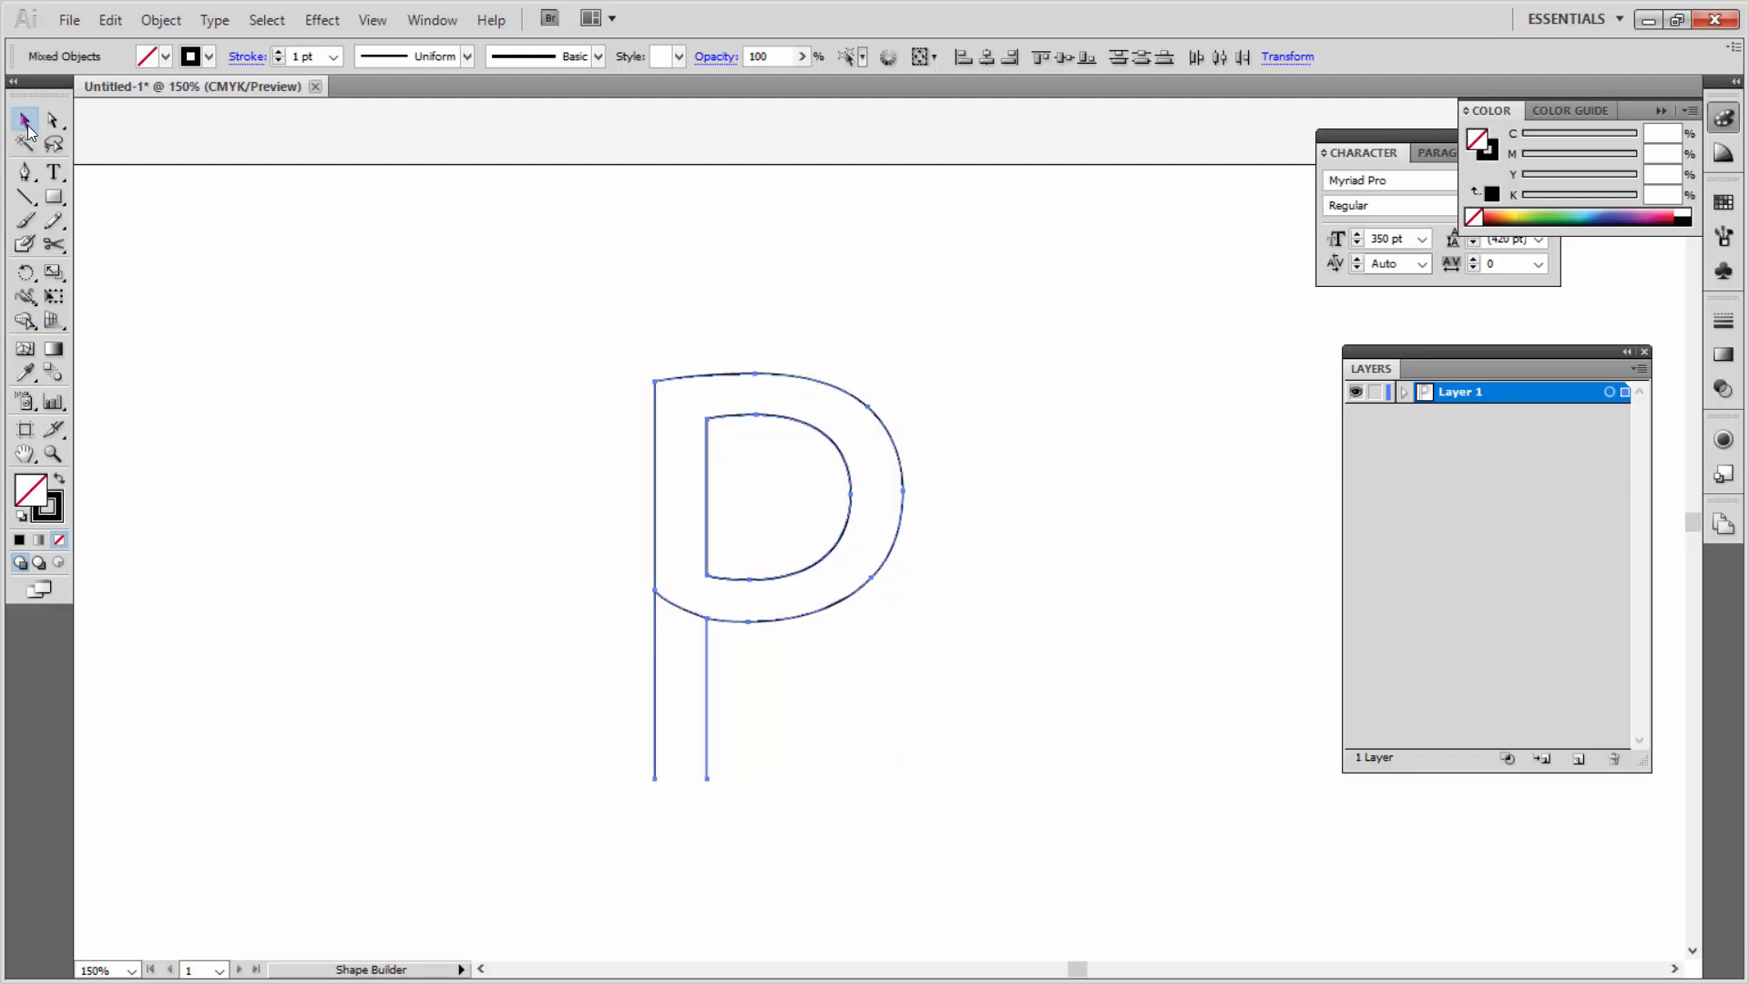
Step: Check the P's separate pieces by selecting the stem lines and moving the bowl away, and undo the move
left_click(703, 644)
left_click(708, 653)
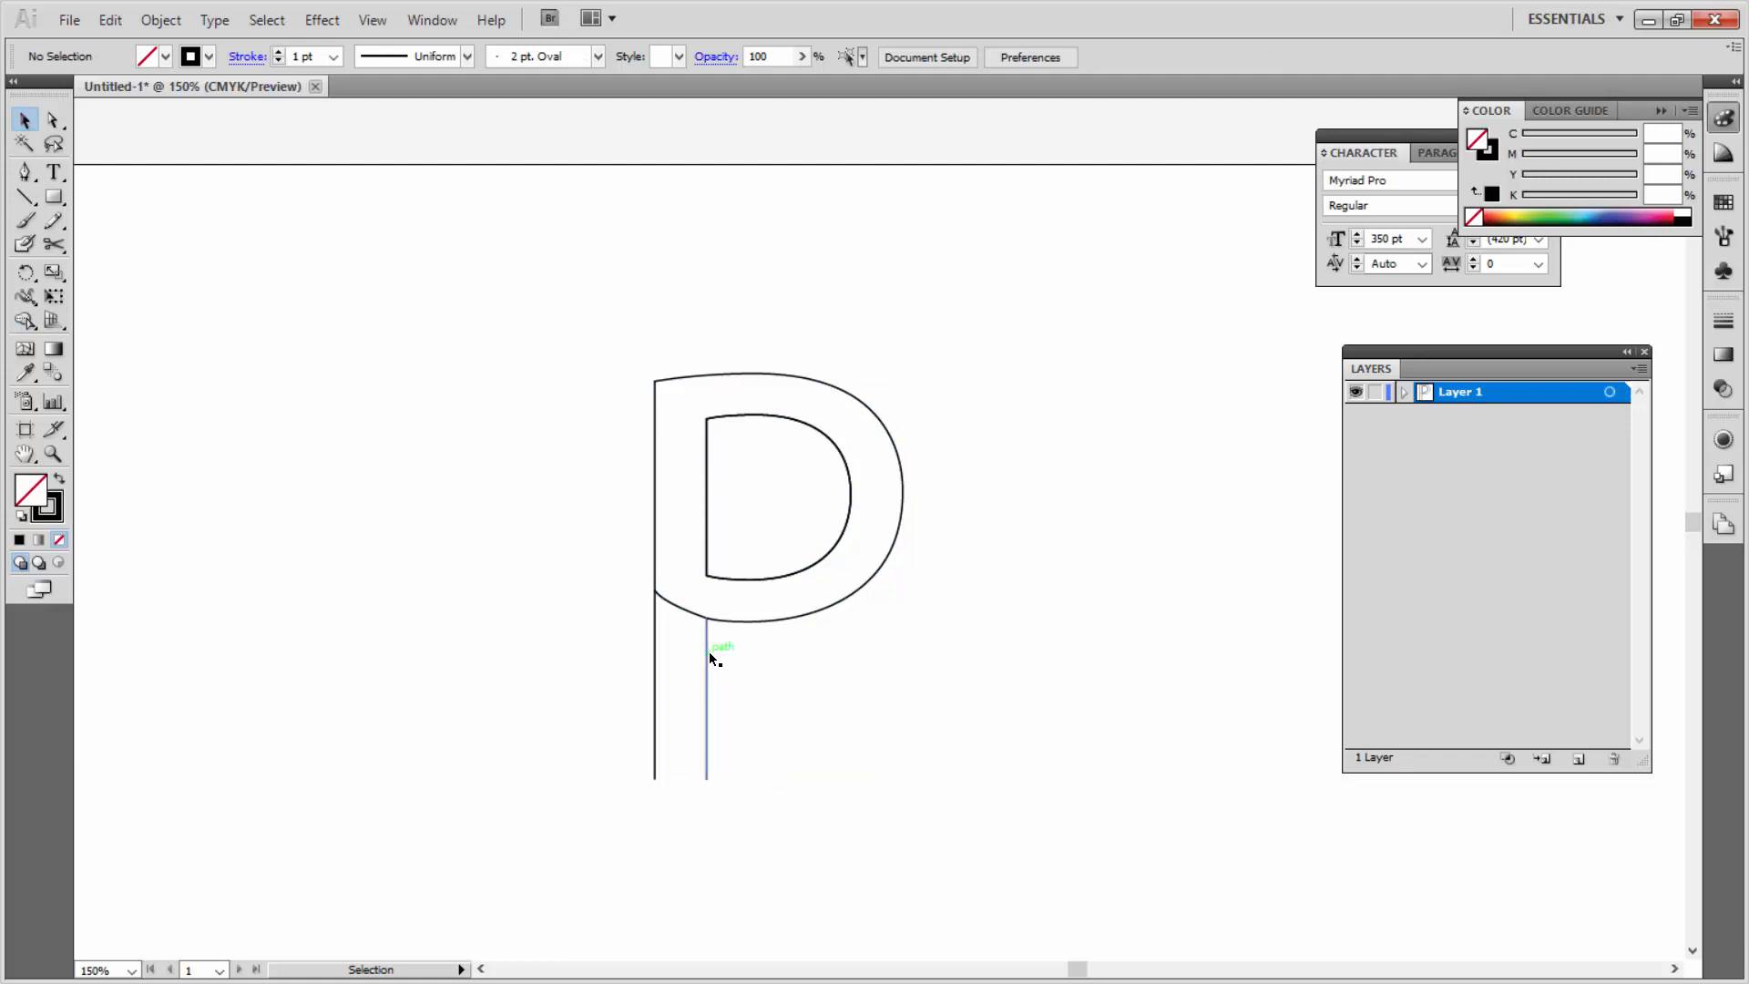
left_click(656, 643)
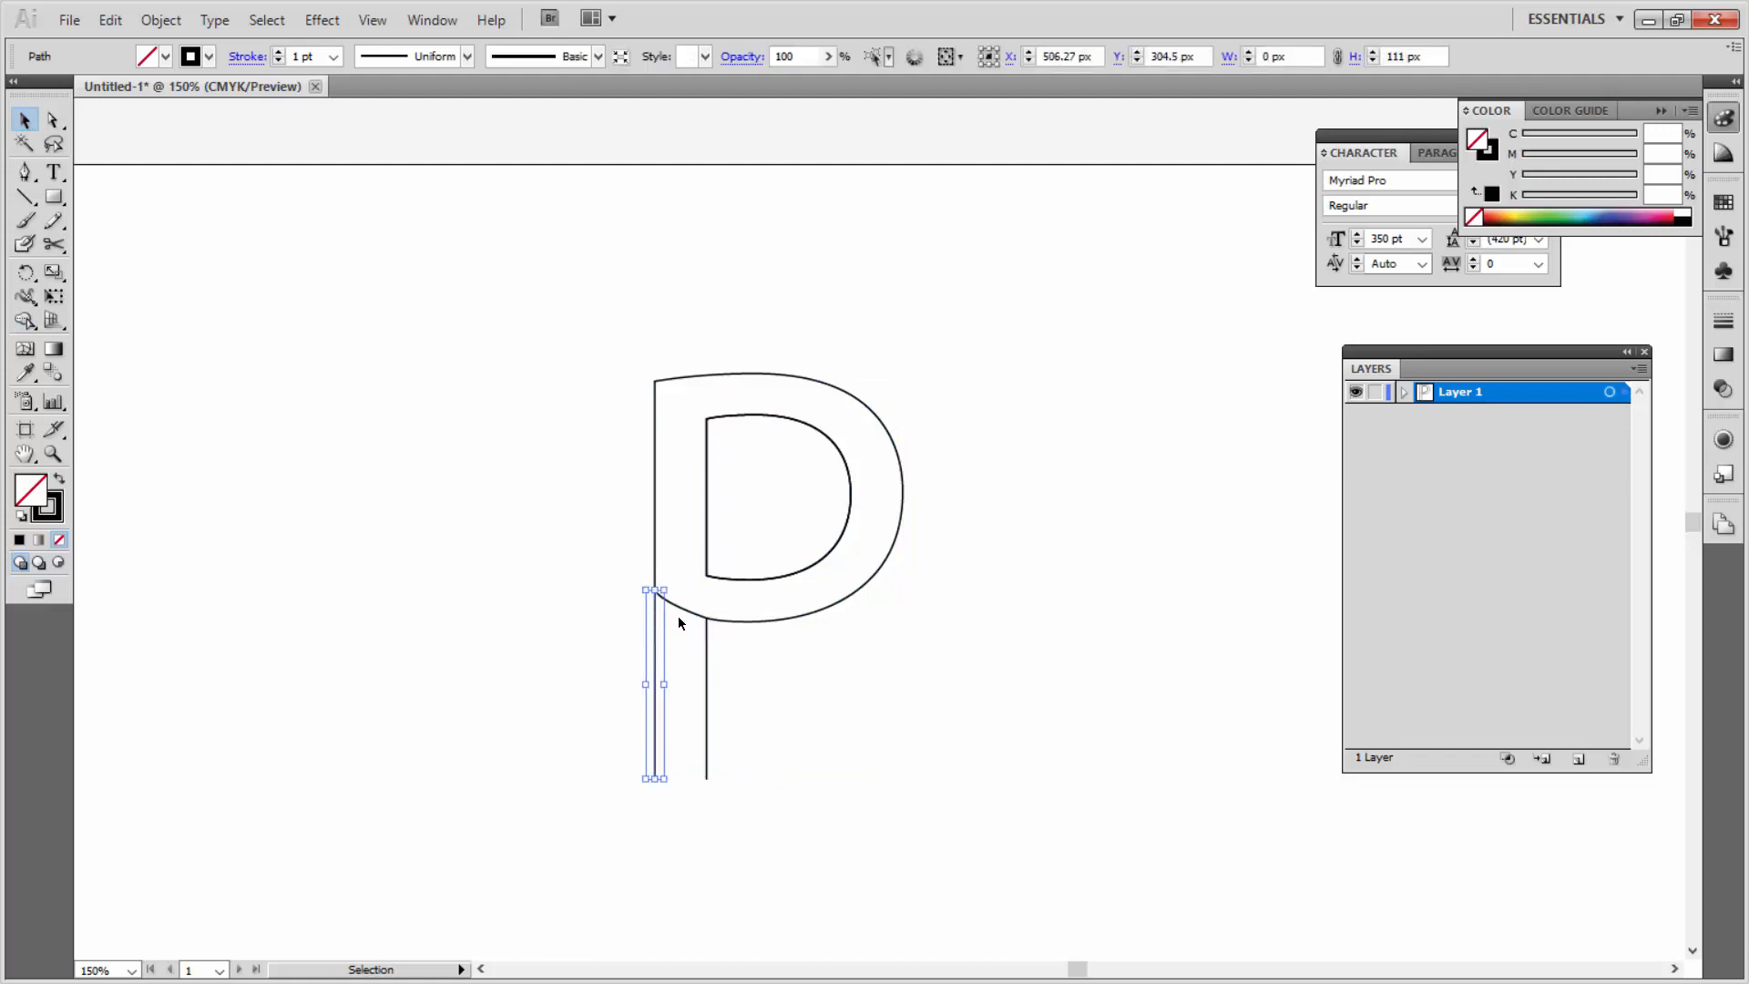
left_click_drag(759, 617, 773, 547)
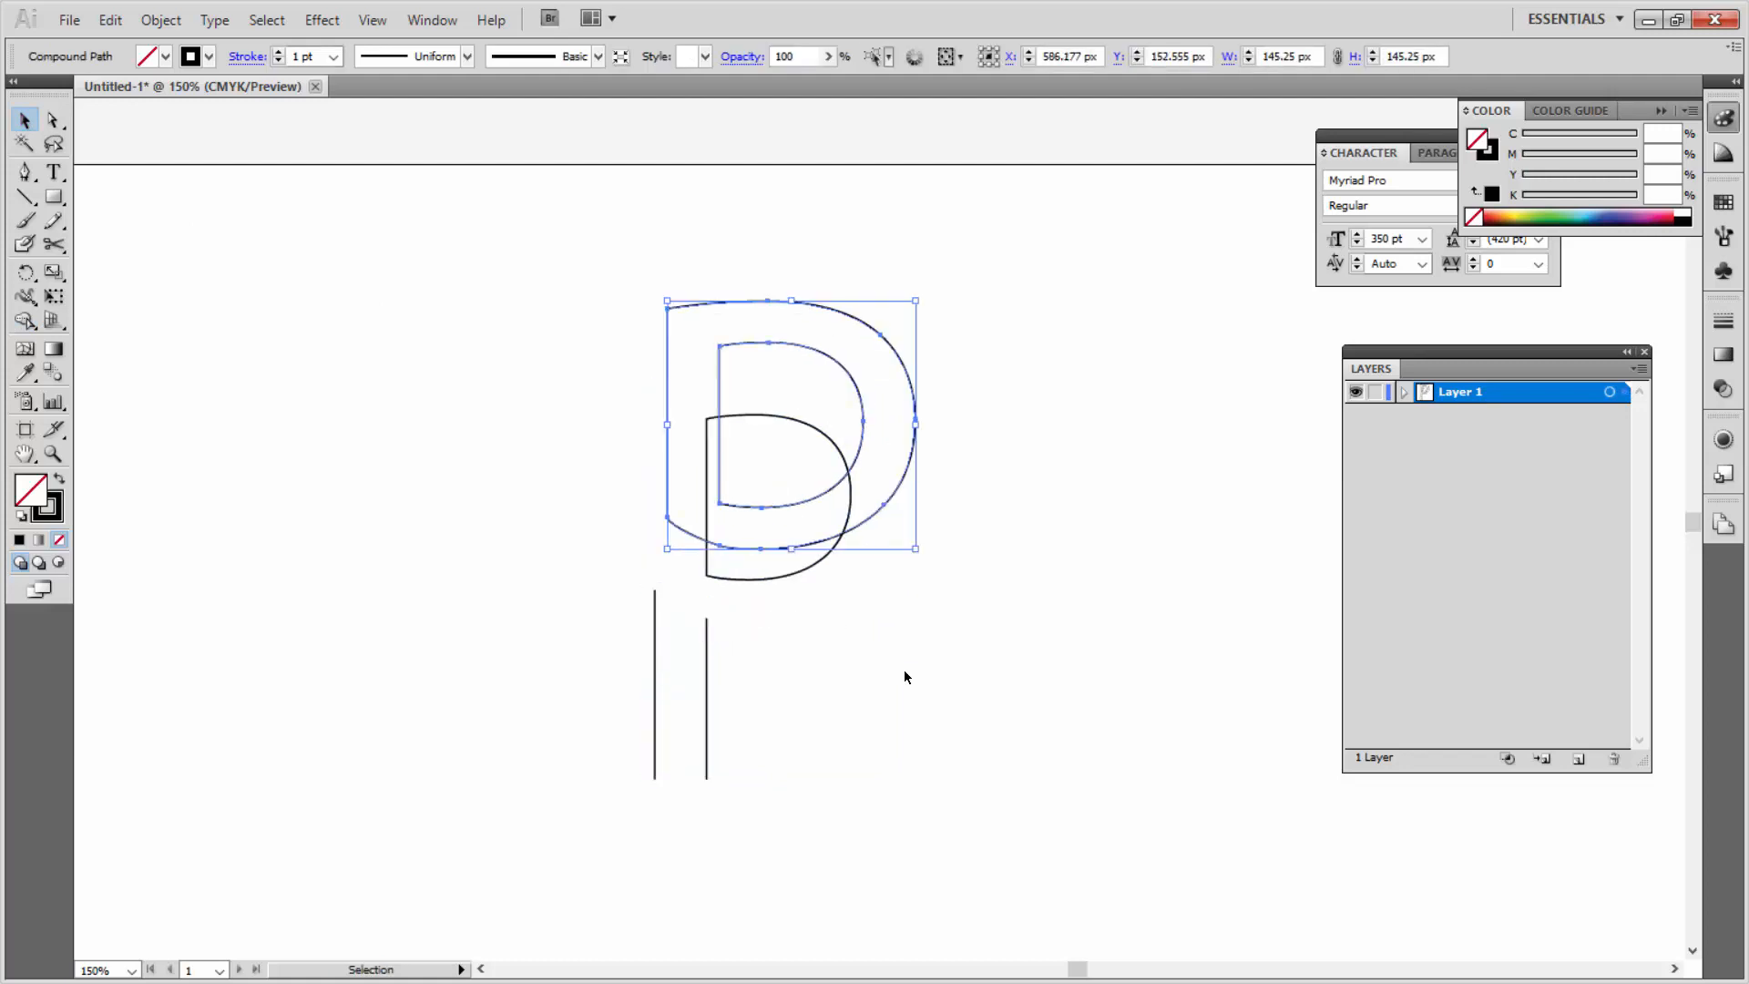
key("a")
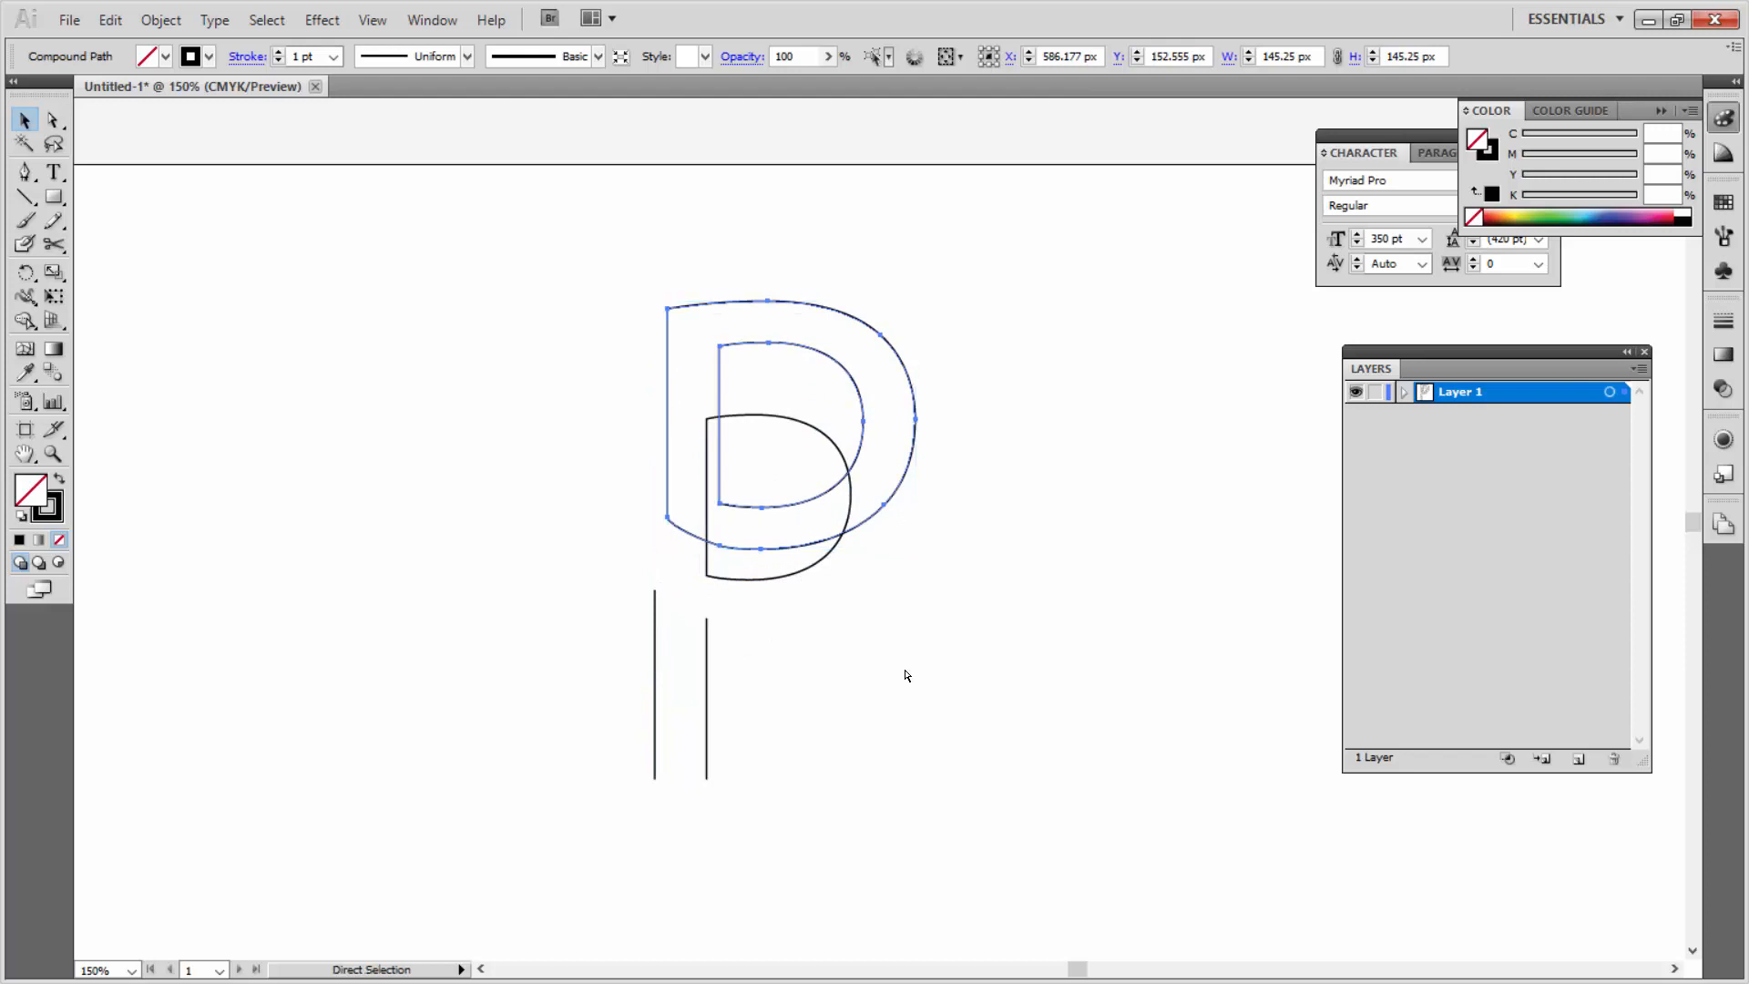
key("ctrl+z")
key("v")
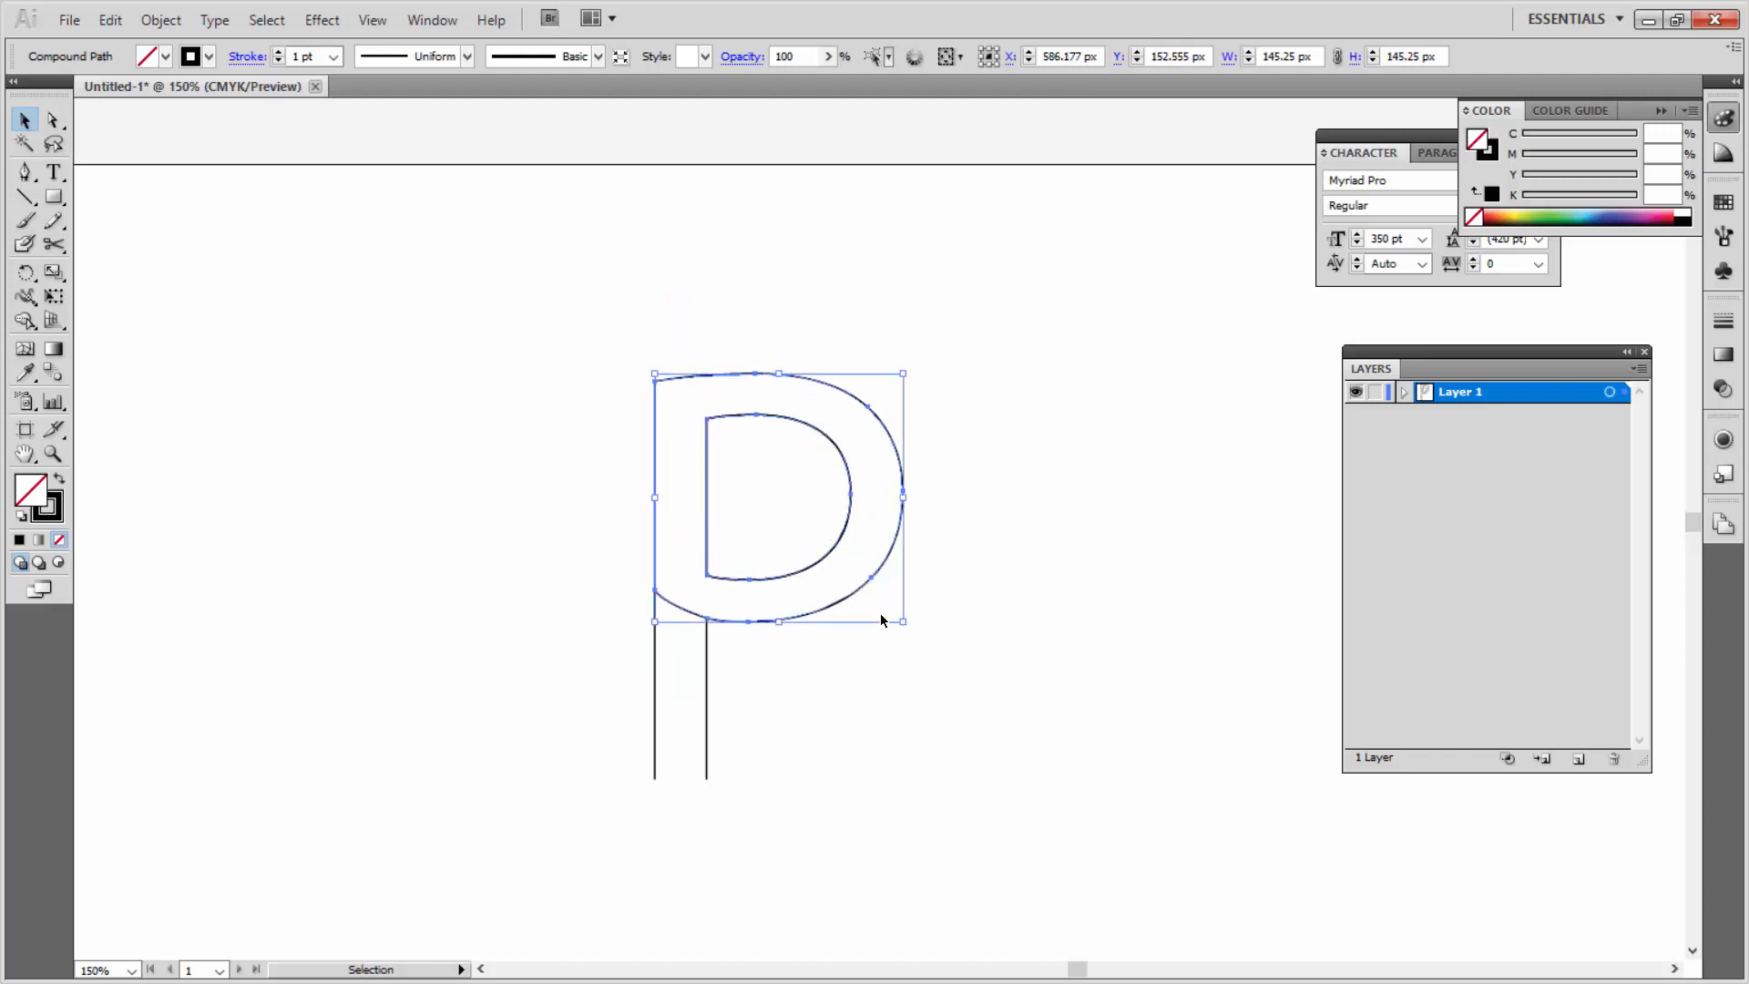
Step: Delete the loose duplicate of the inner counter path lying over the bowl shape
left_click(975, 406)
left_click(808, 428)
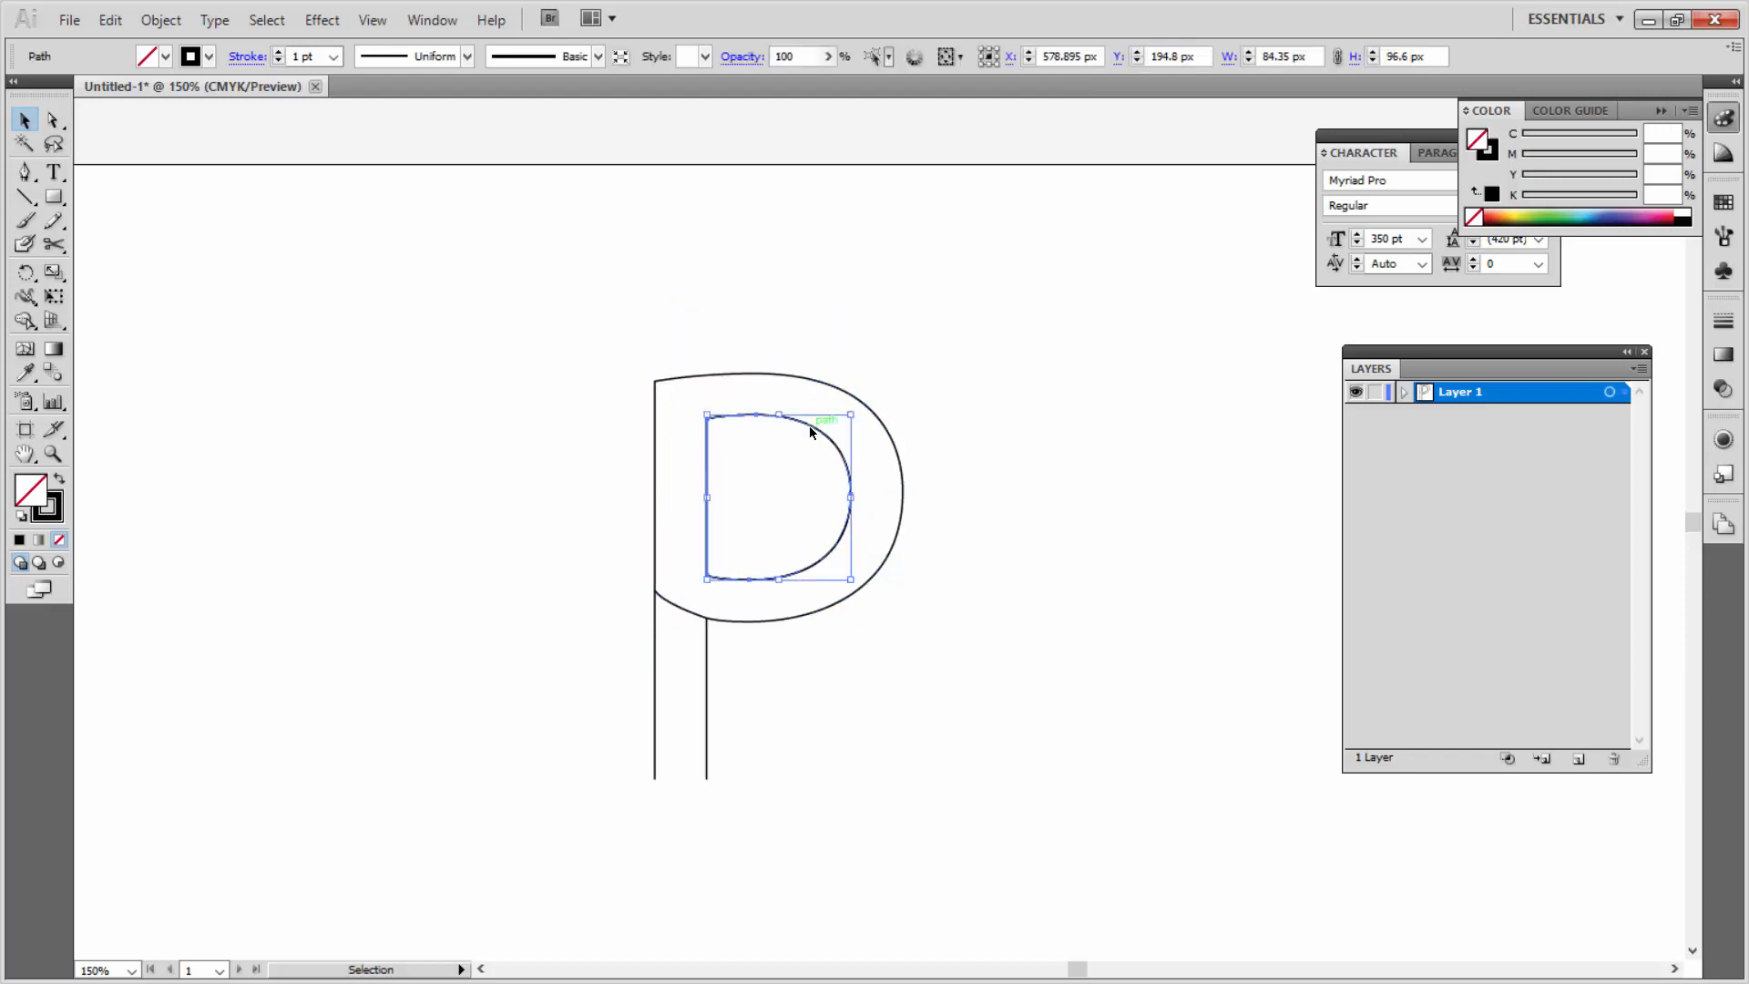
key("ctrl+shift+a")
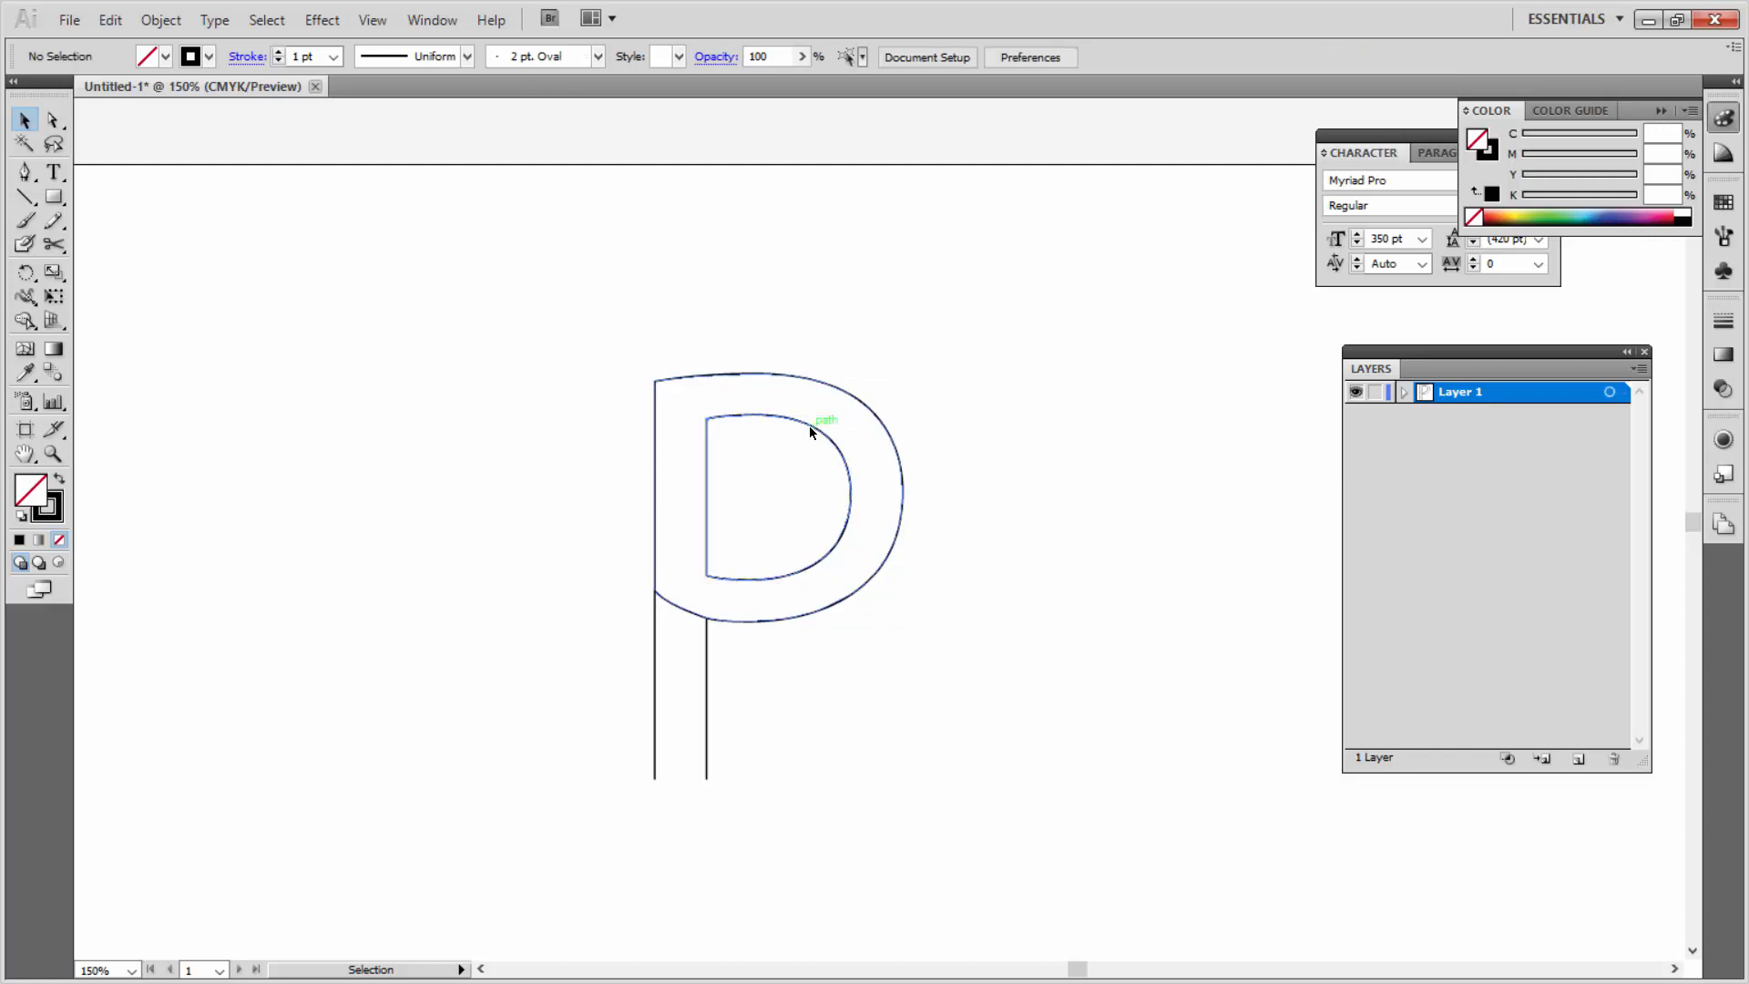
Step: Release the bowl's compound path and check that its outer and inner outlines select separately
left_click(808, 424)
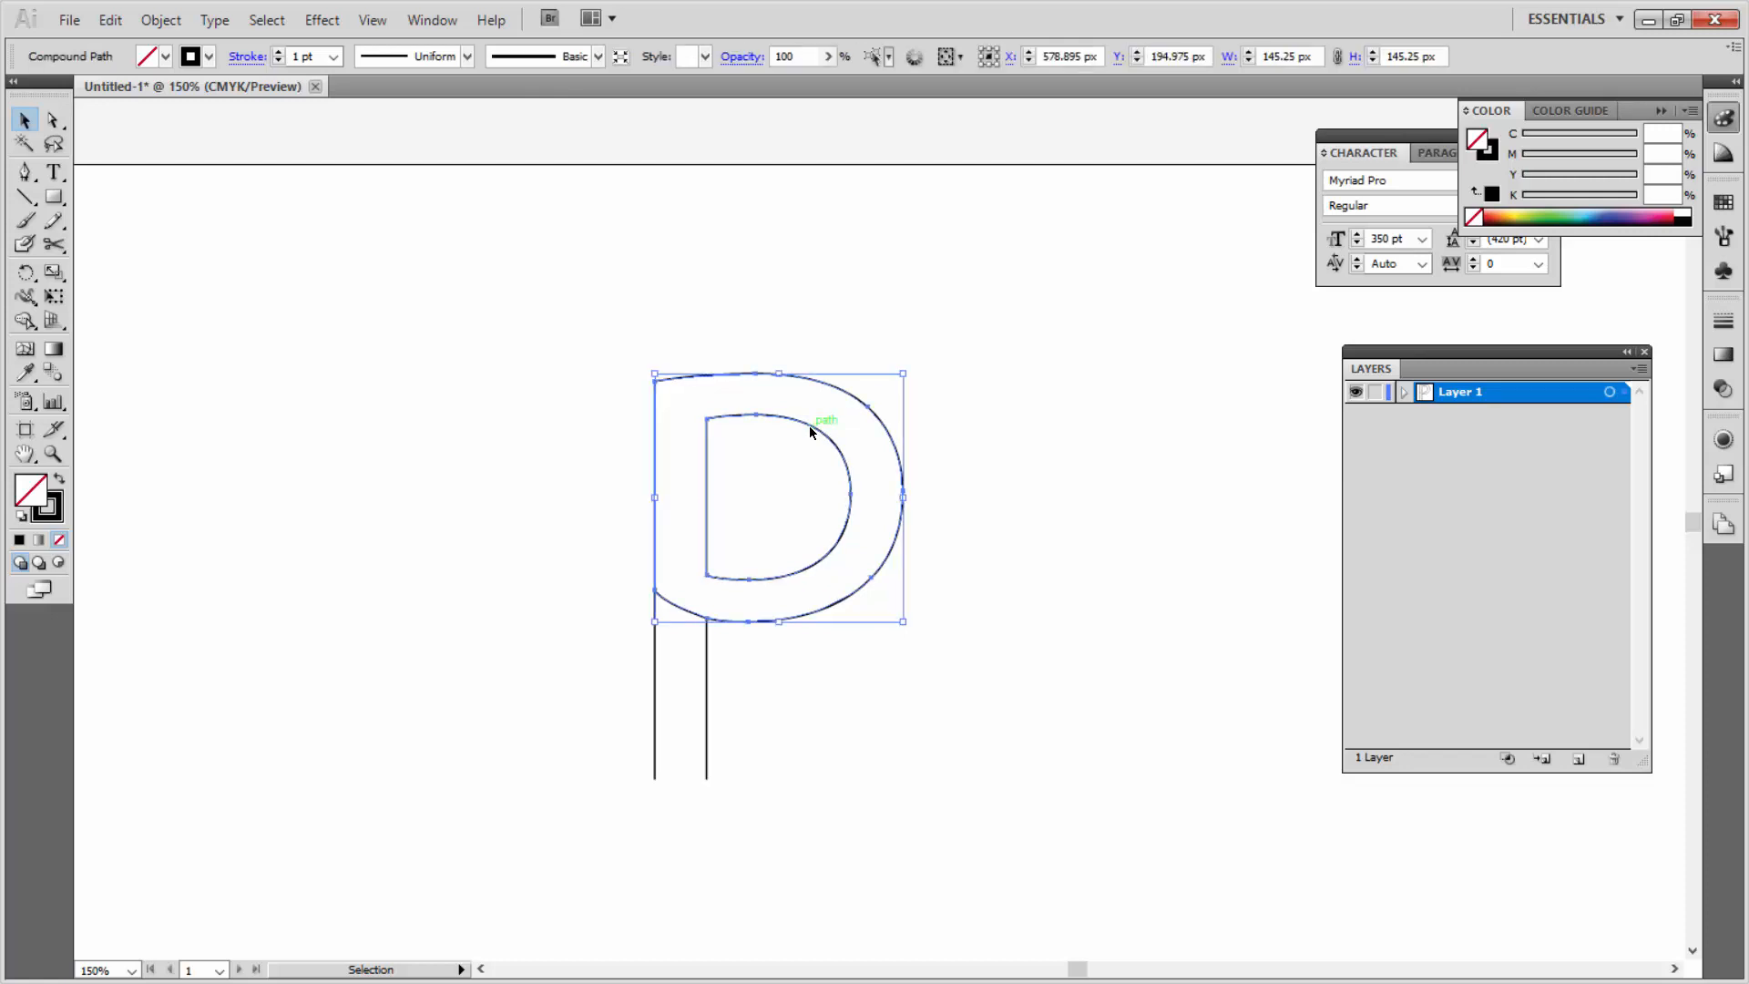
left_click(161, 20)
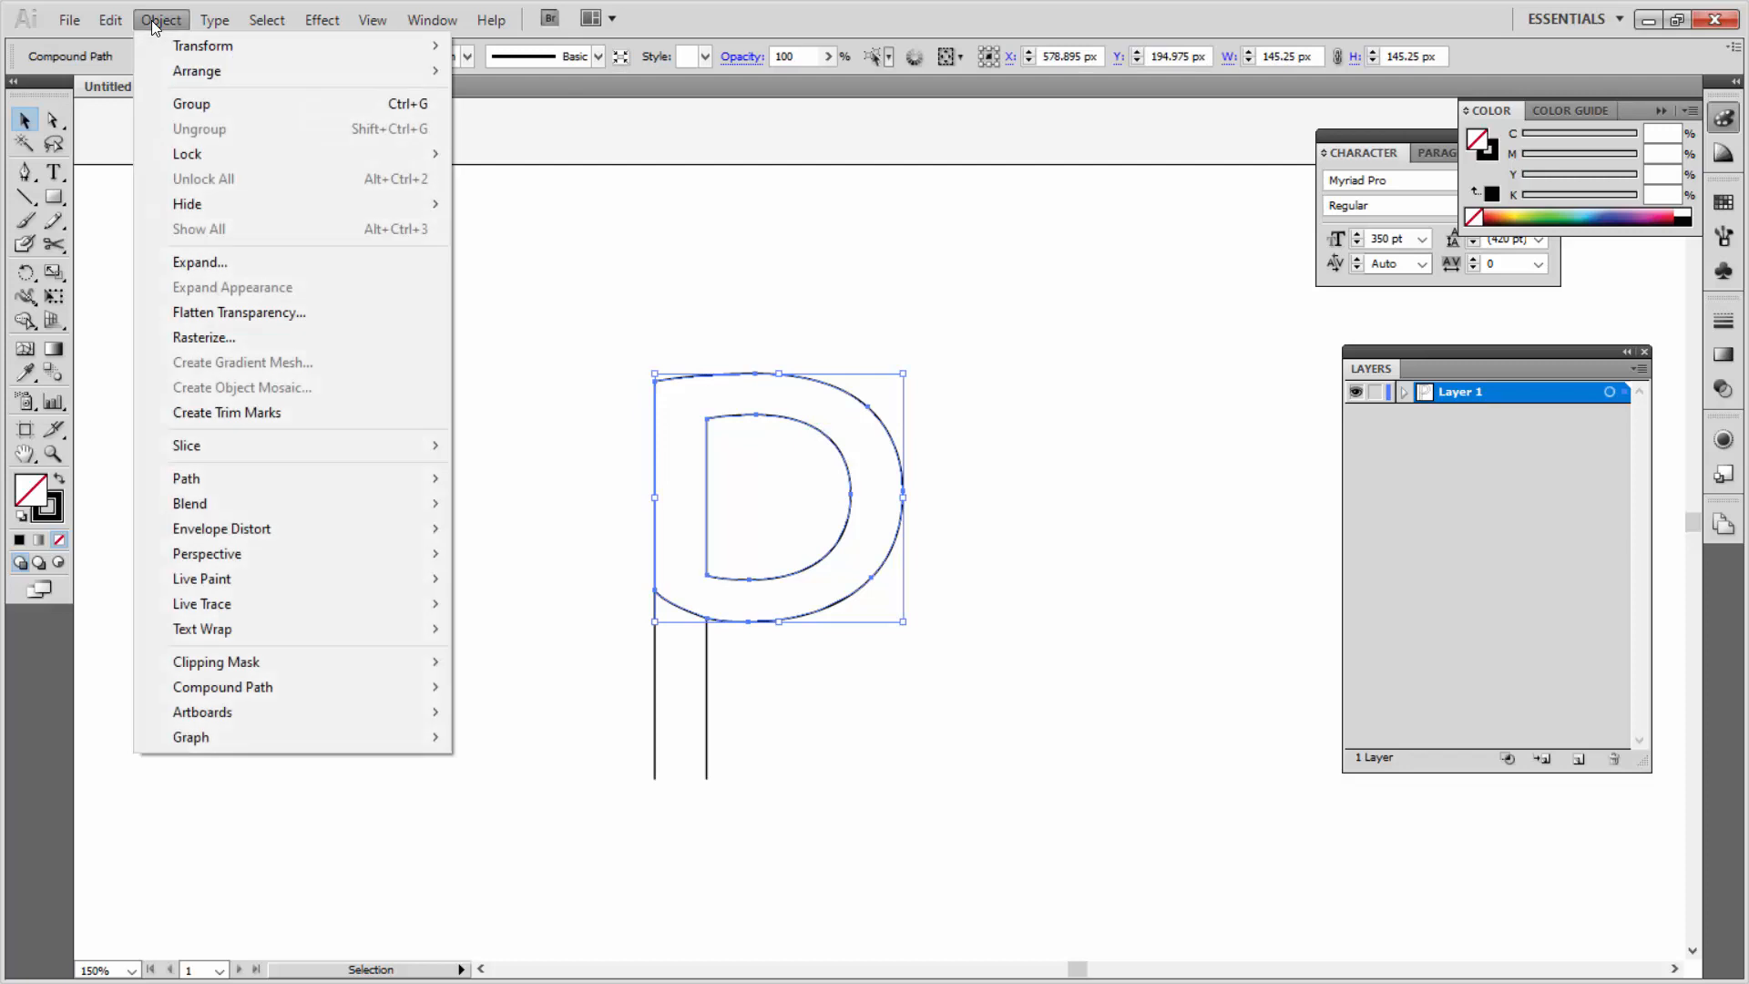
right_click(742, 382)
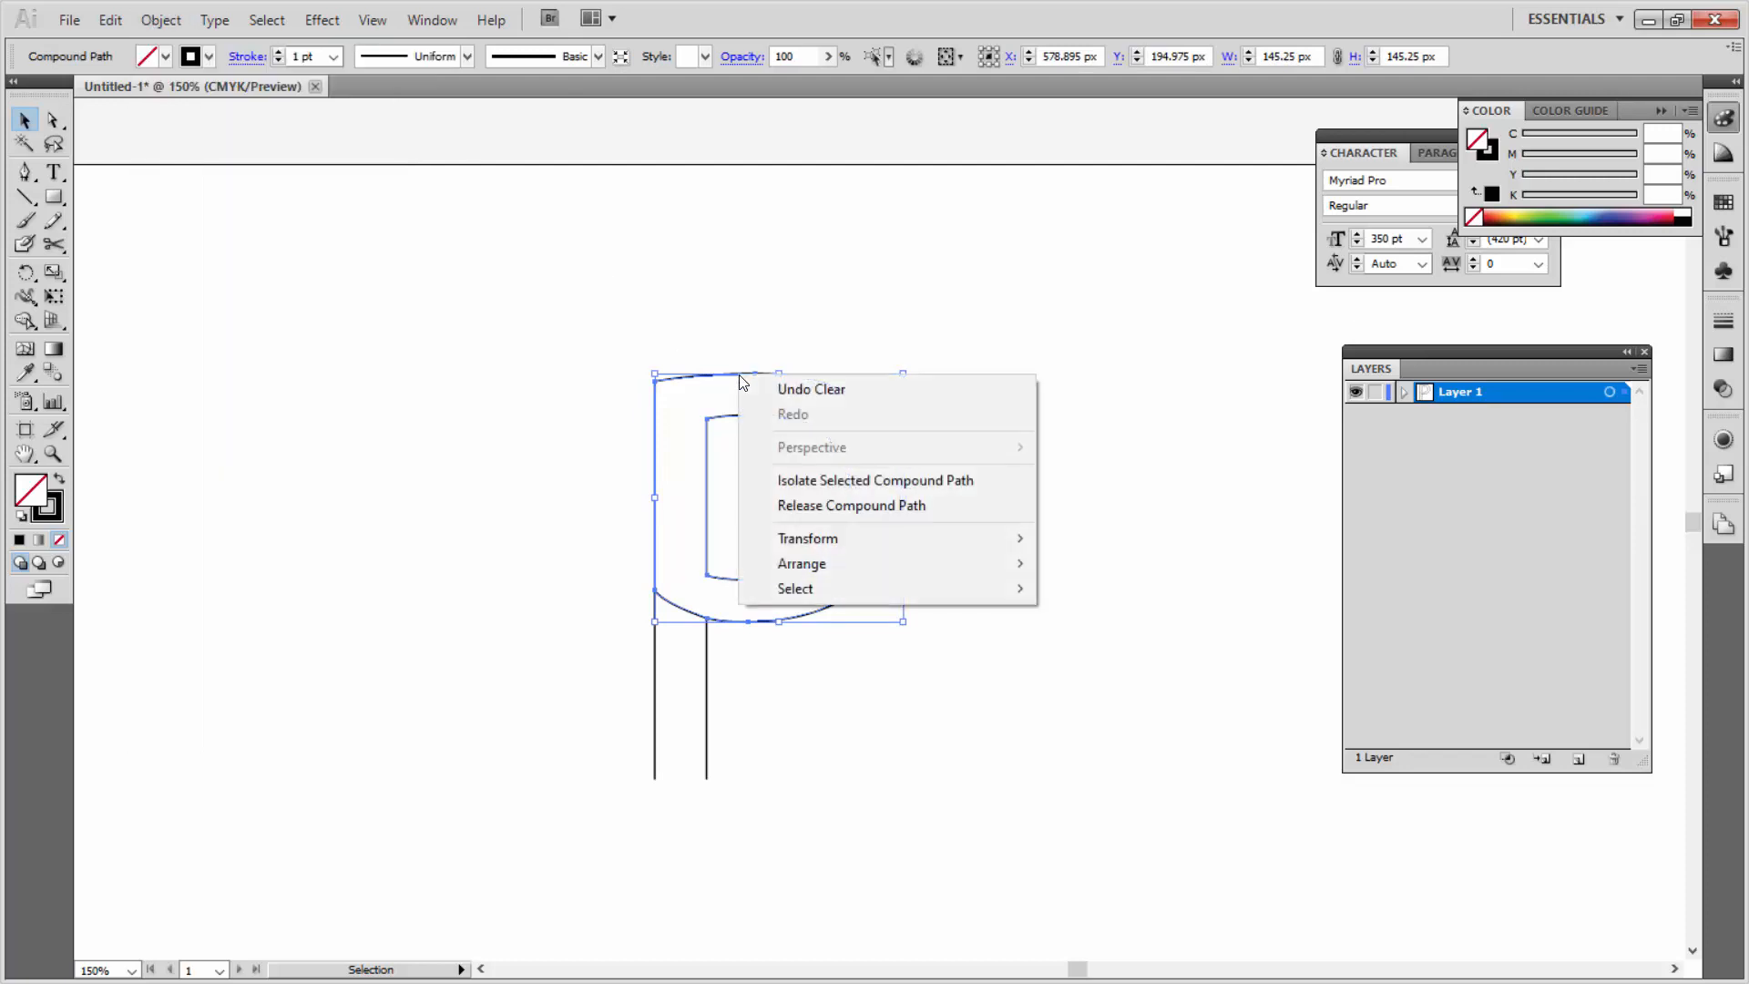
left_click(796, 504)
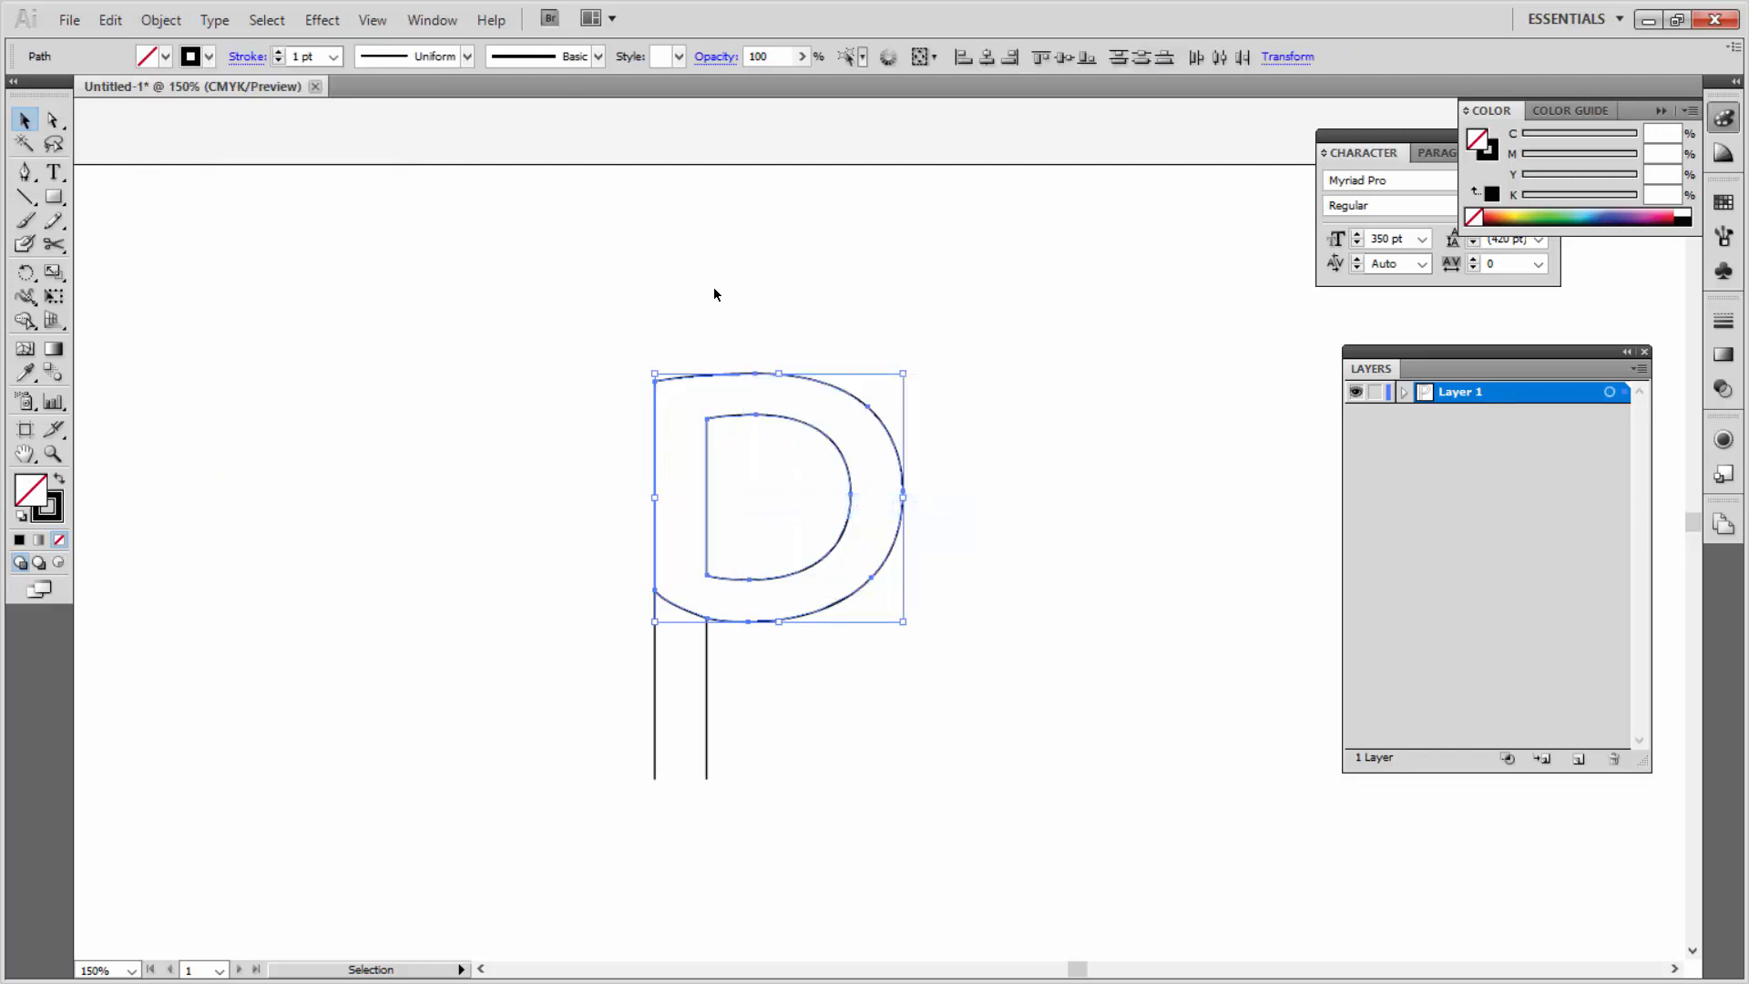
left_click(740, 361)
left_click(745, 375)
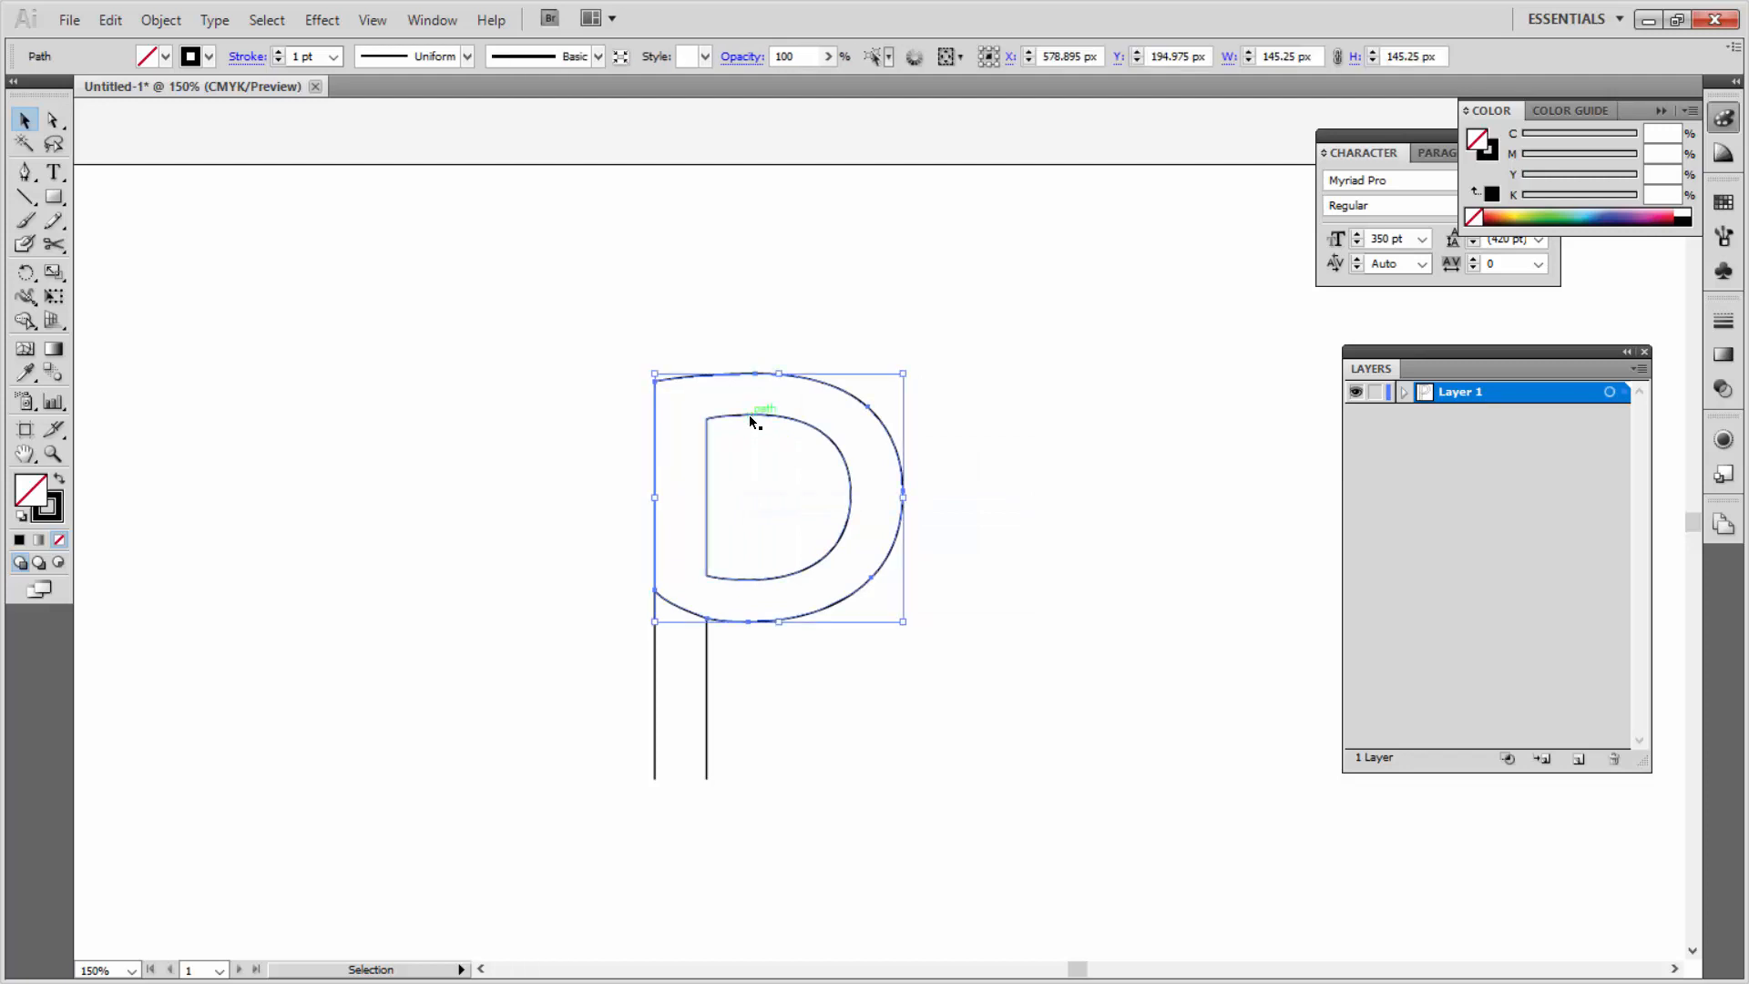
left_click(749, 414)
Step: Make a blend between the bowl's outer and inner outlines
left_click_drag(715, 331, 762, 458)
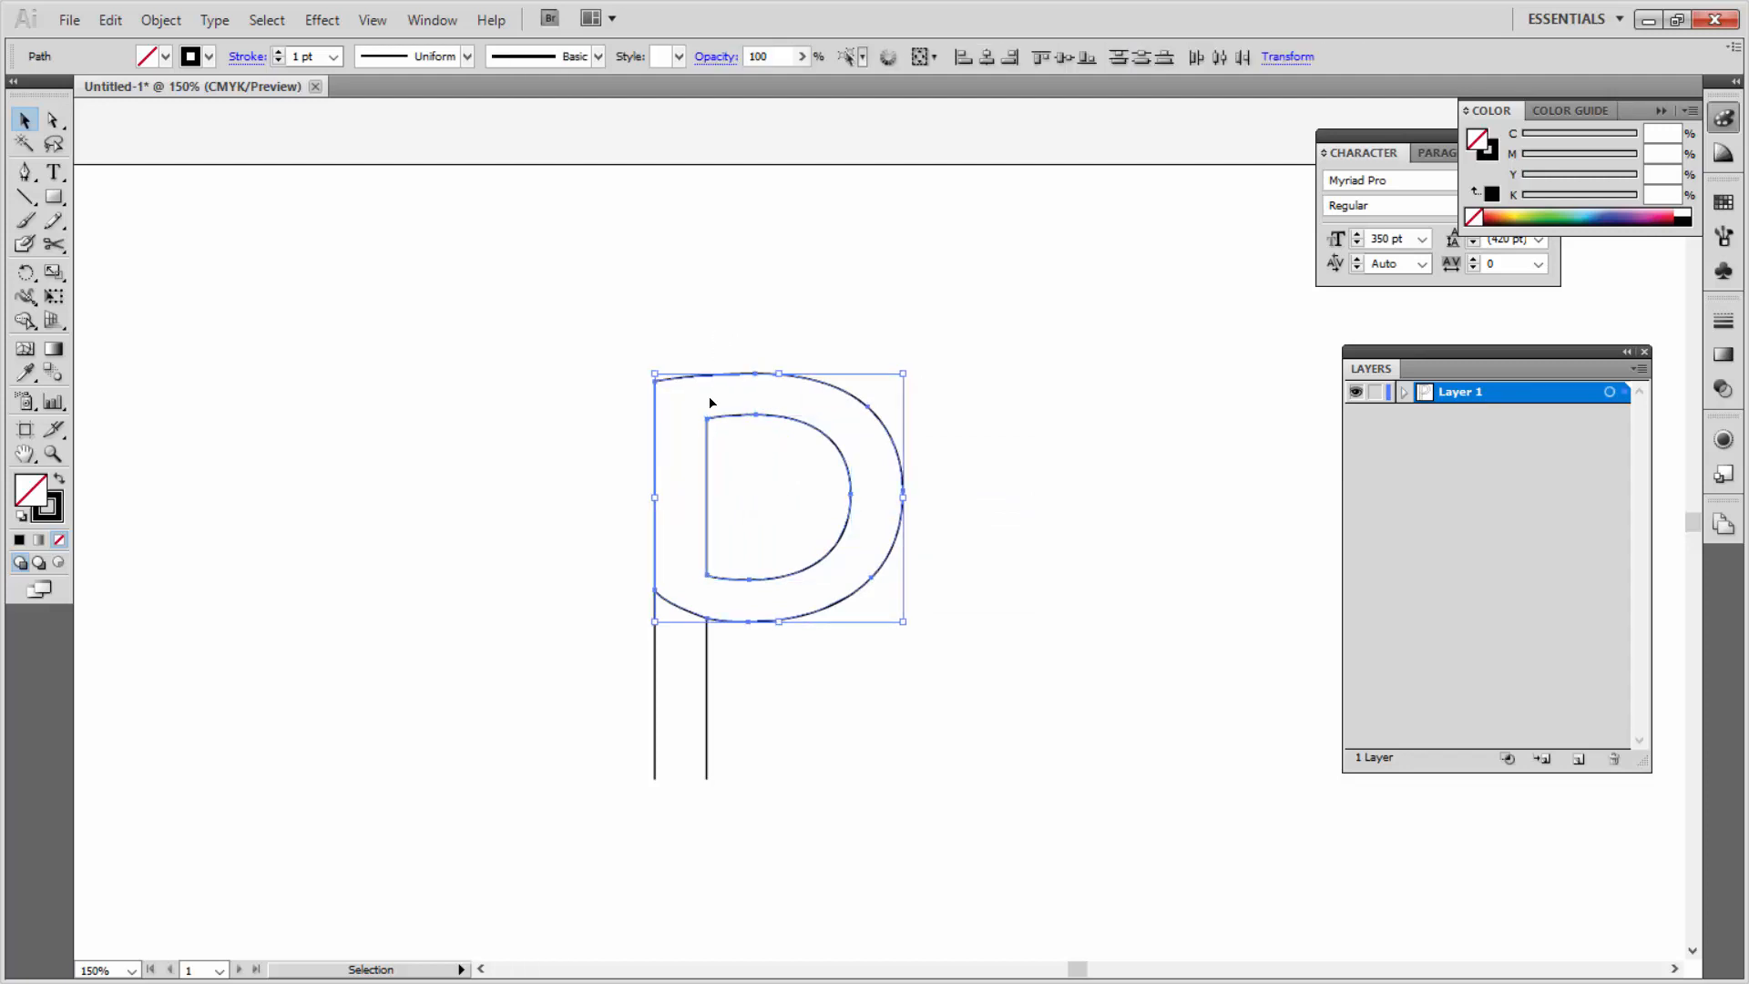
left_click(164, 23)
mouse_move(297, 501)
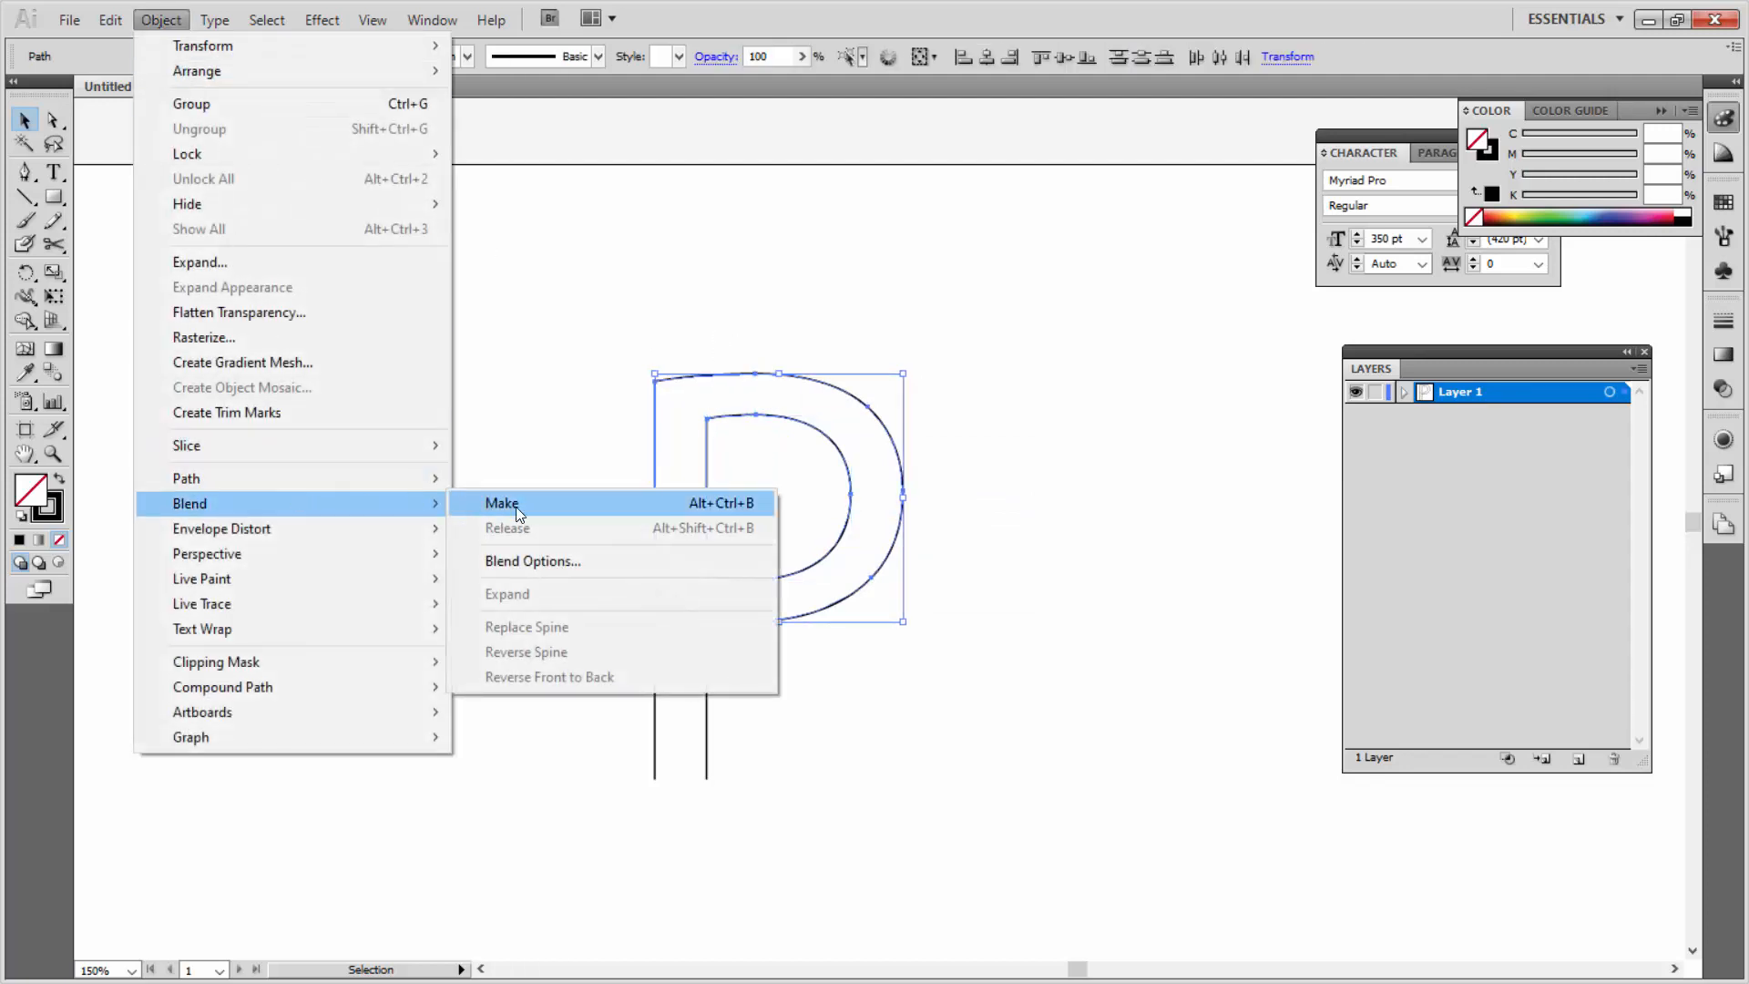
left_click(515, 507)
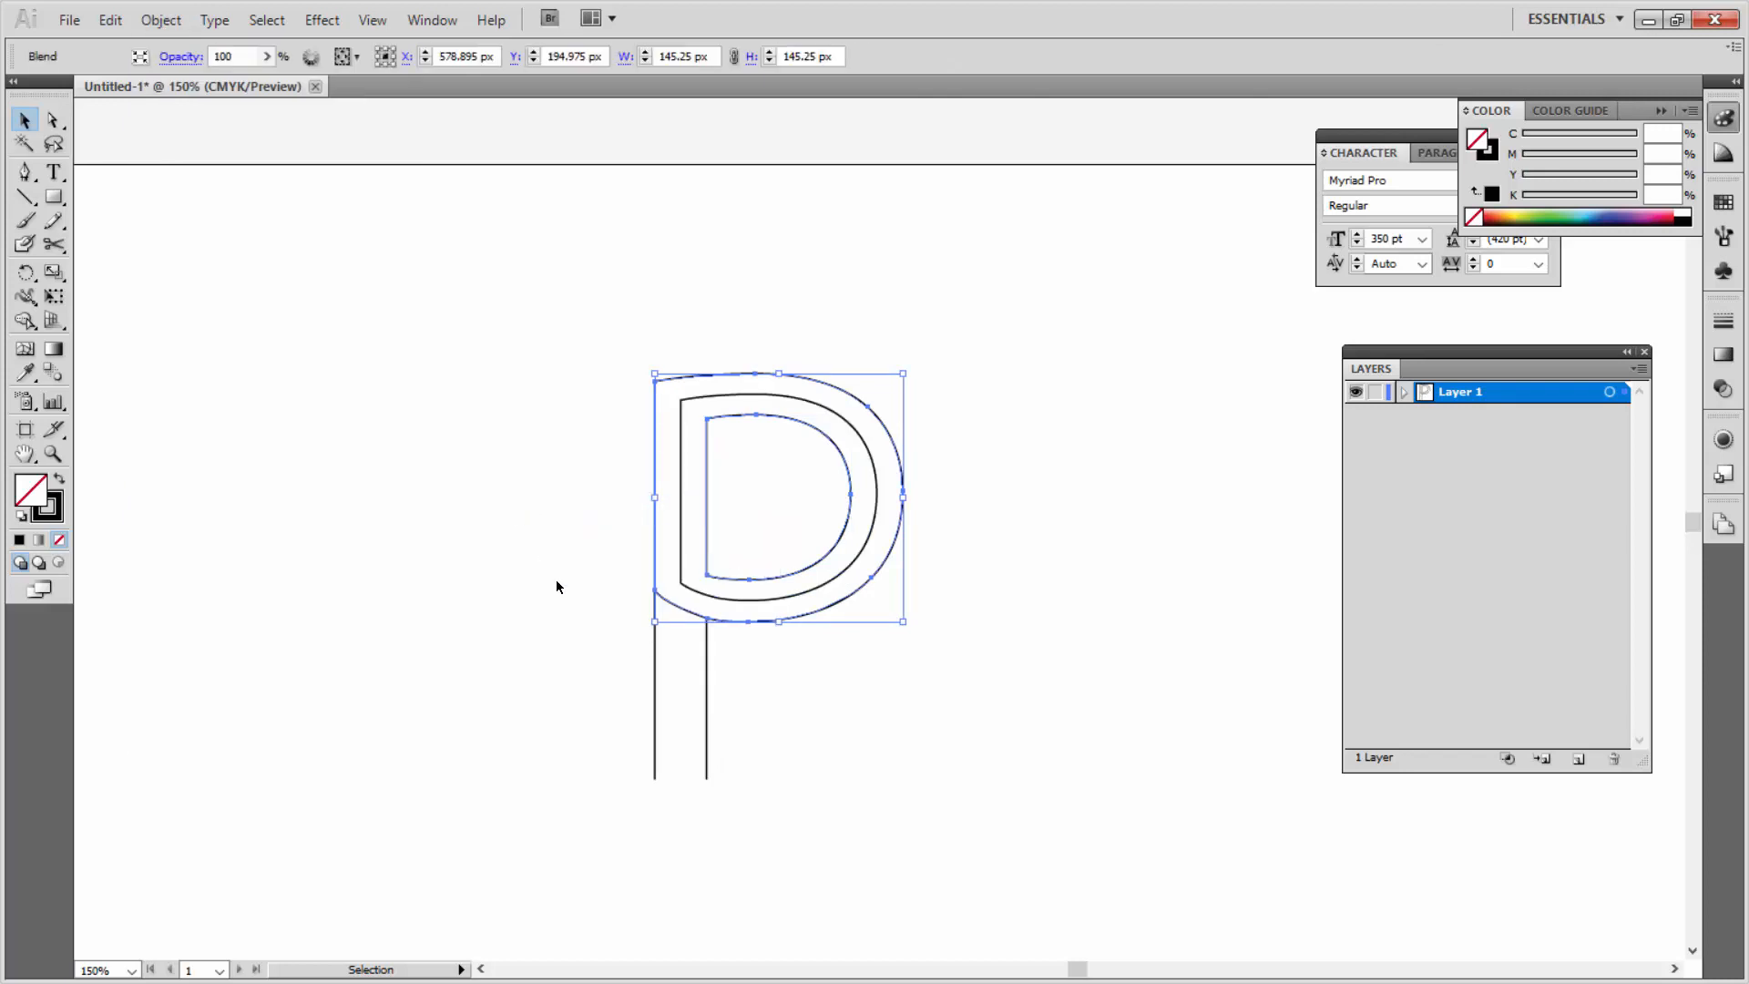
Step: Make a blend between the two vertical lines of the P's stem
left_click_drag(591, 633, 747, 678)
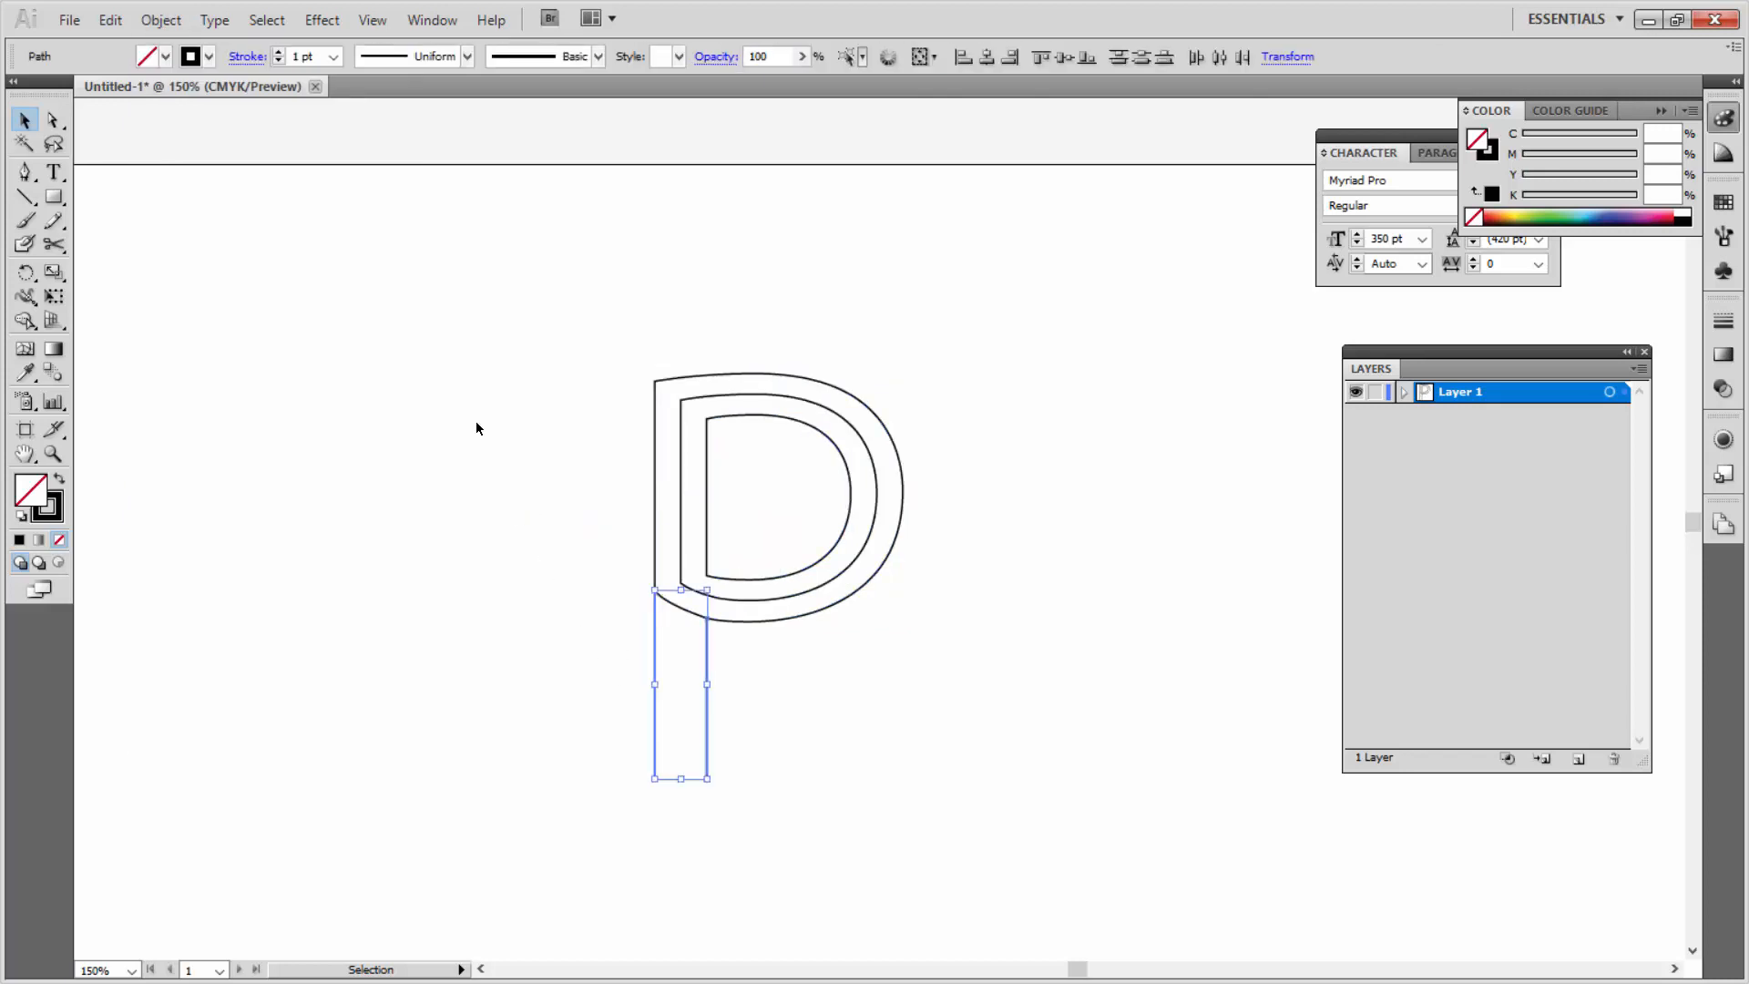
left_click(164, 22)
mouse_move(264, 498)
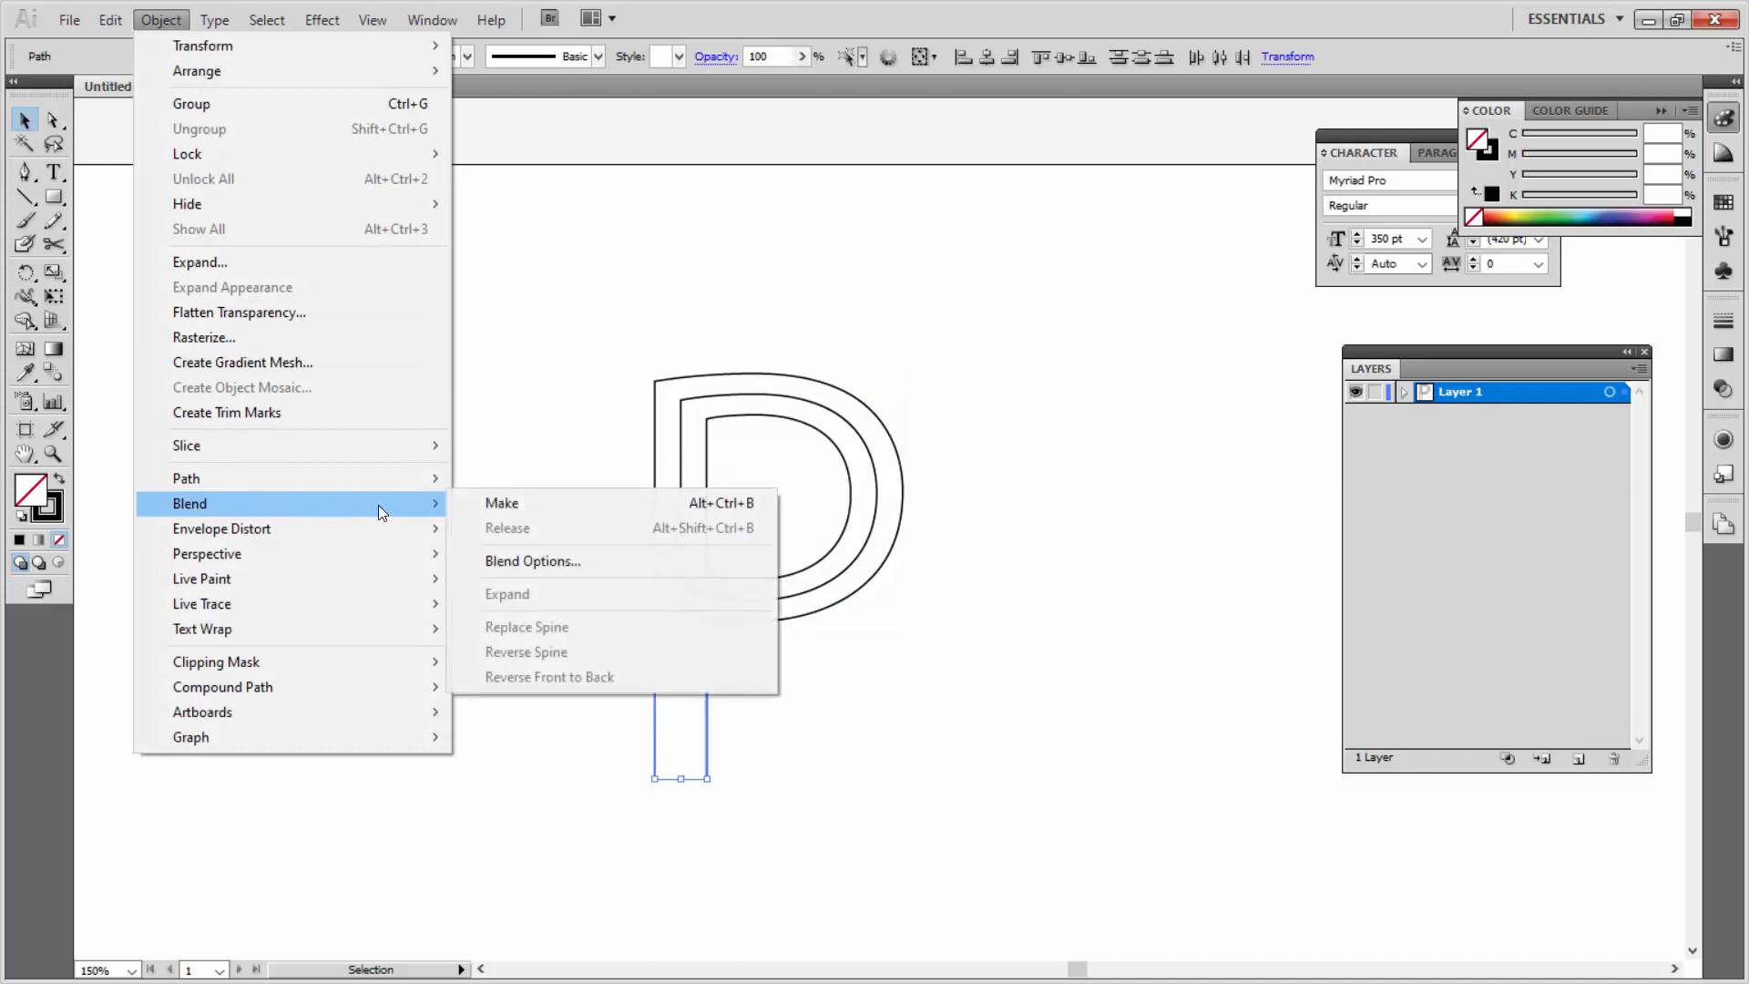
left_click(489, 507)
left_click(244, 511)
Step: Expand the bowl and stem blends together and ungroup the resulting paths
left_click_drag(538, 452, 873, 650)
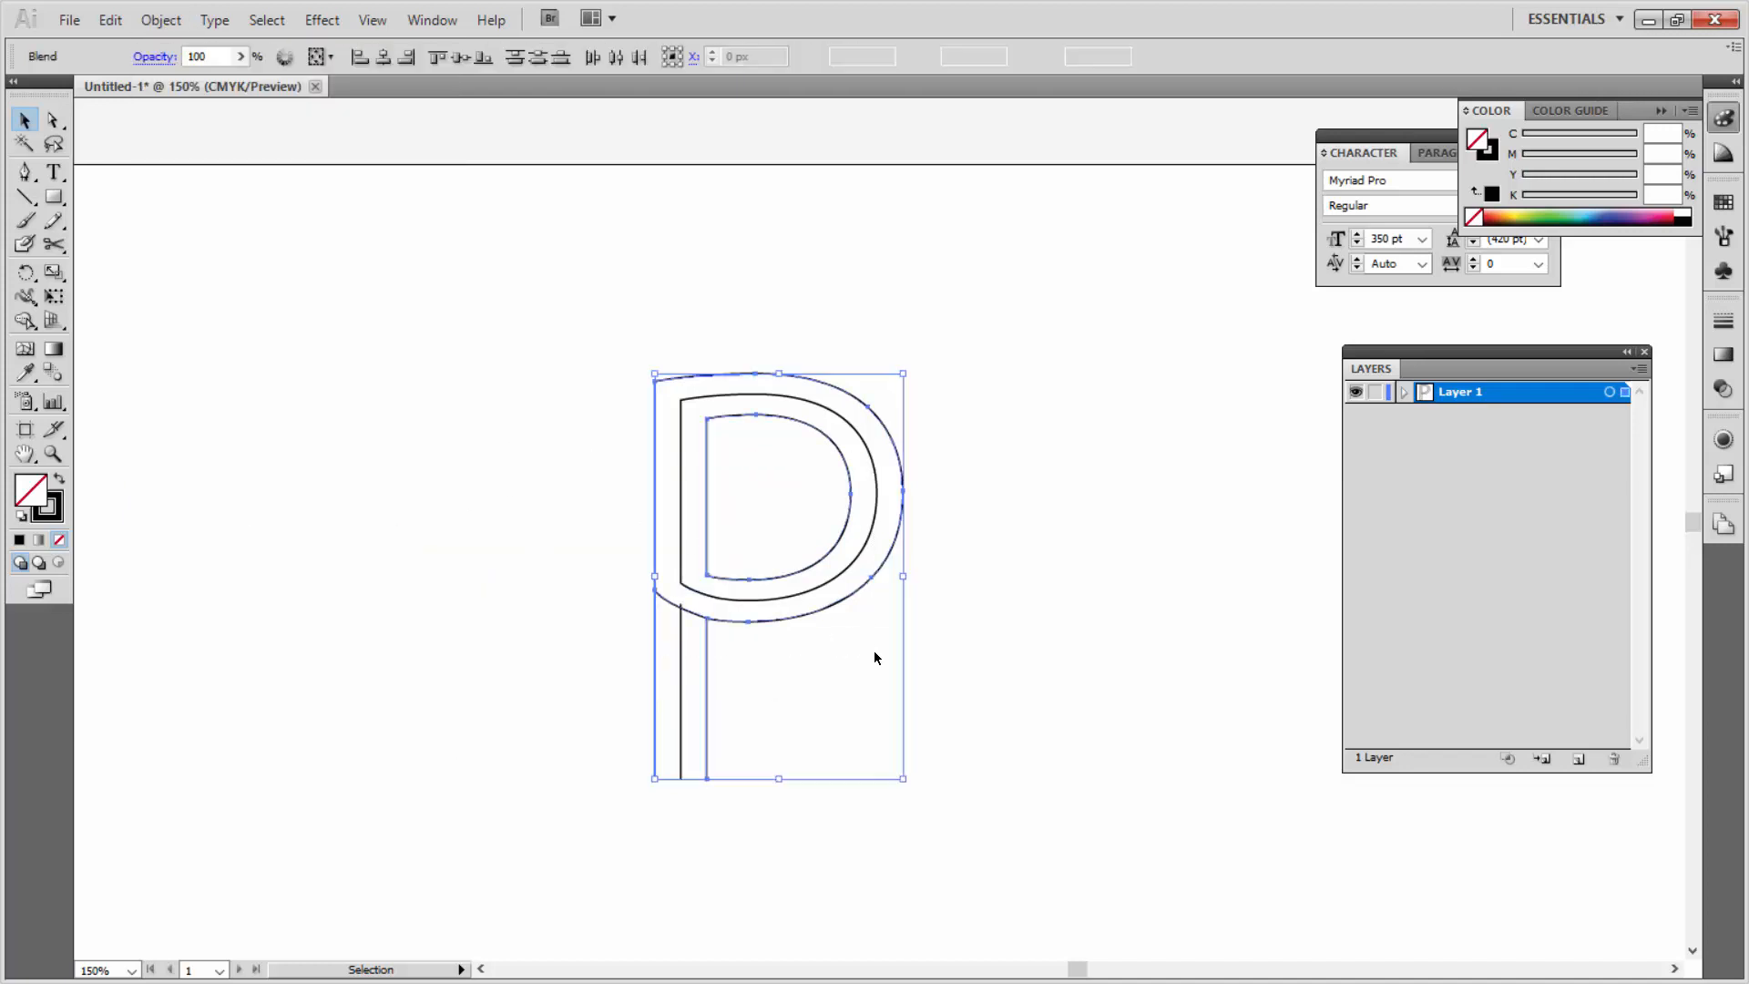
left_click(160, 20)
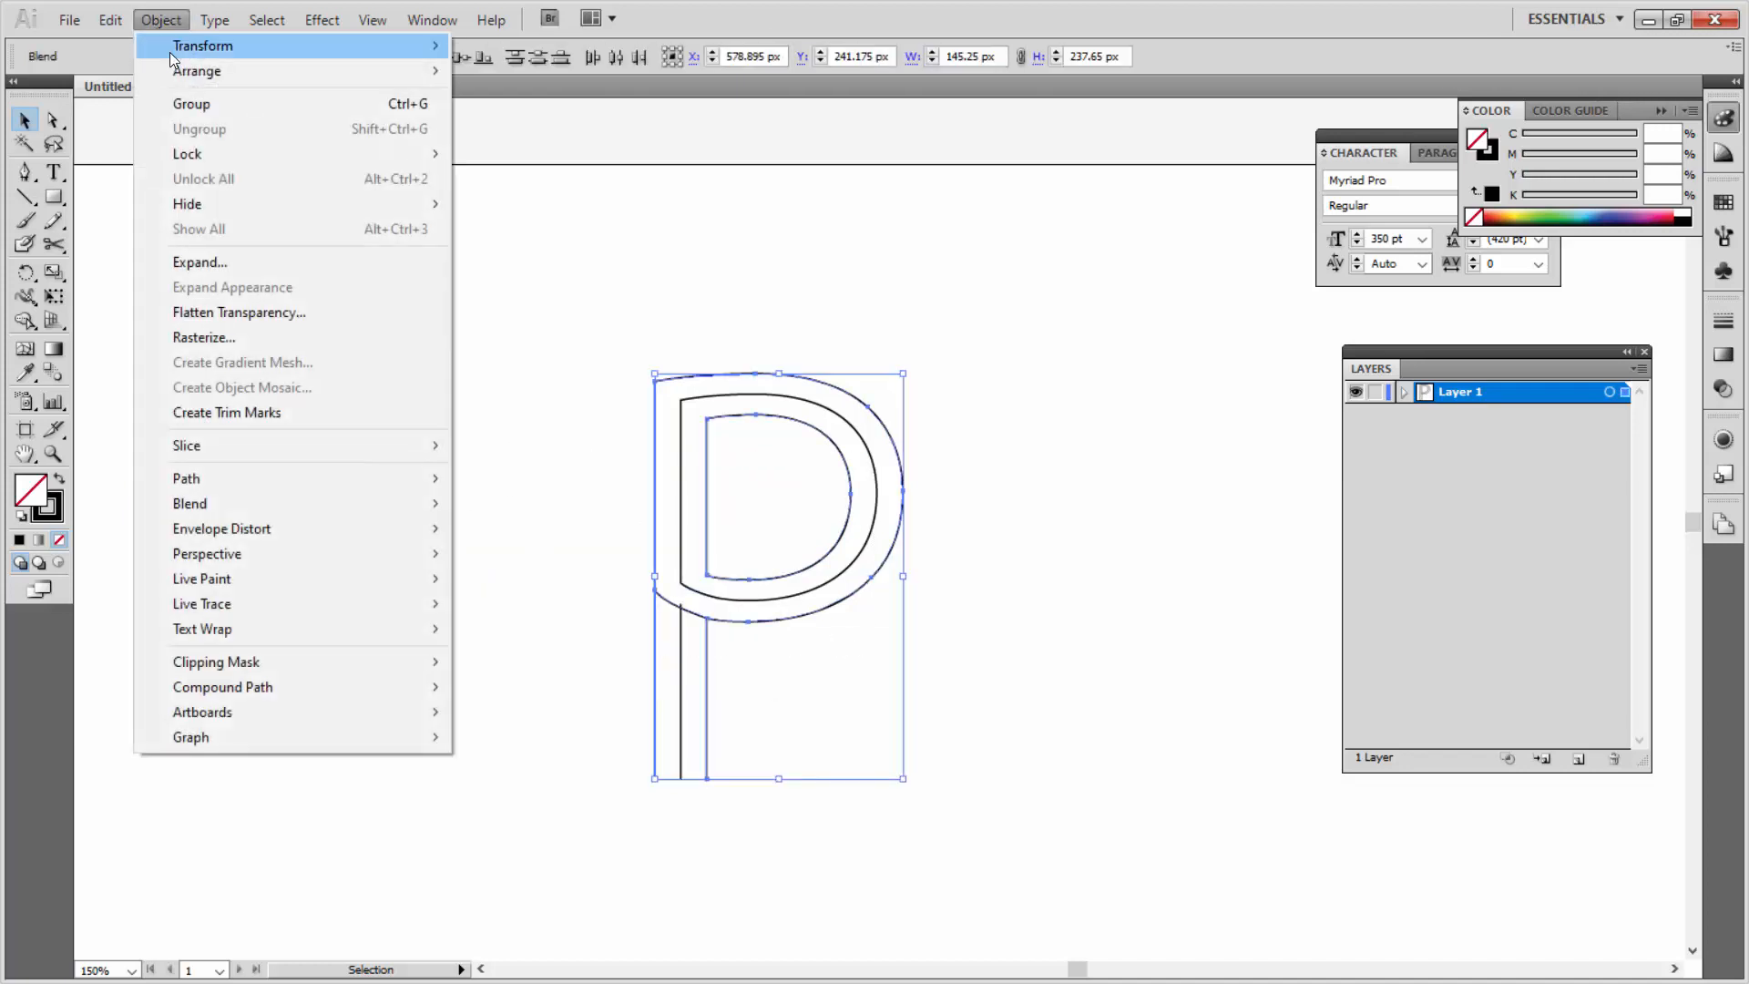
left_click(201, 262)
left_click(960, 424)
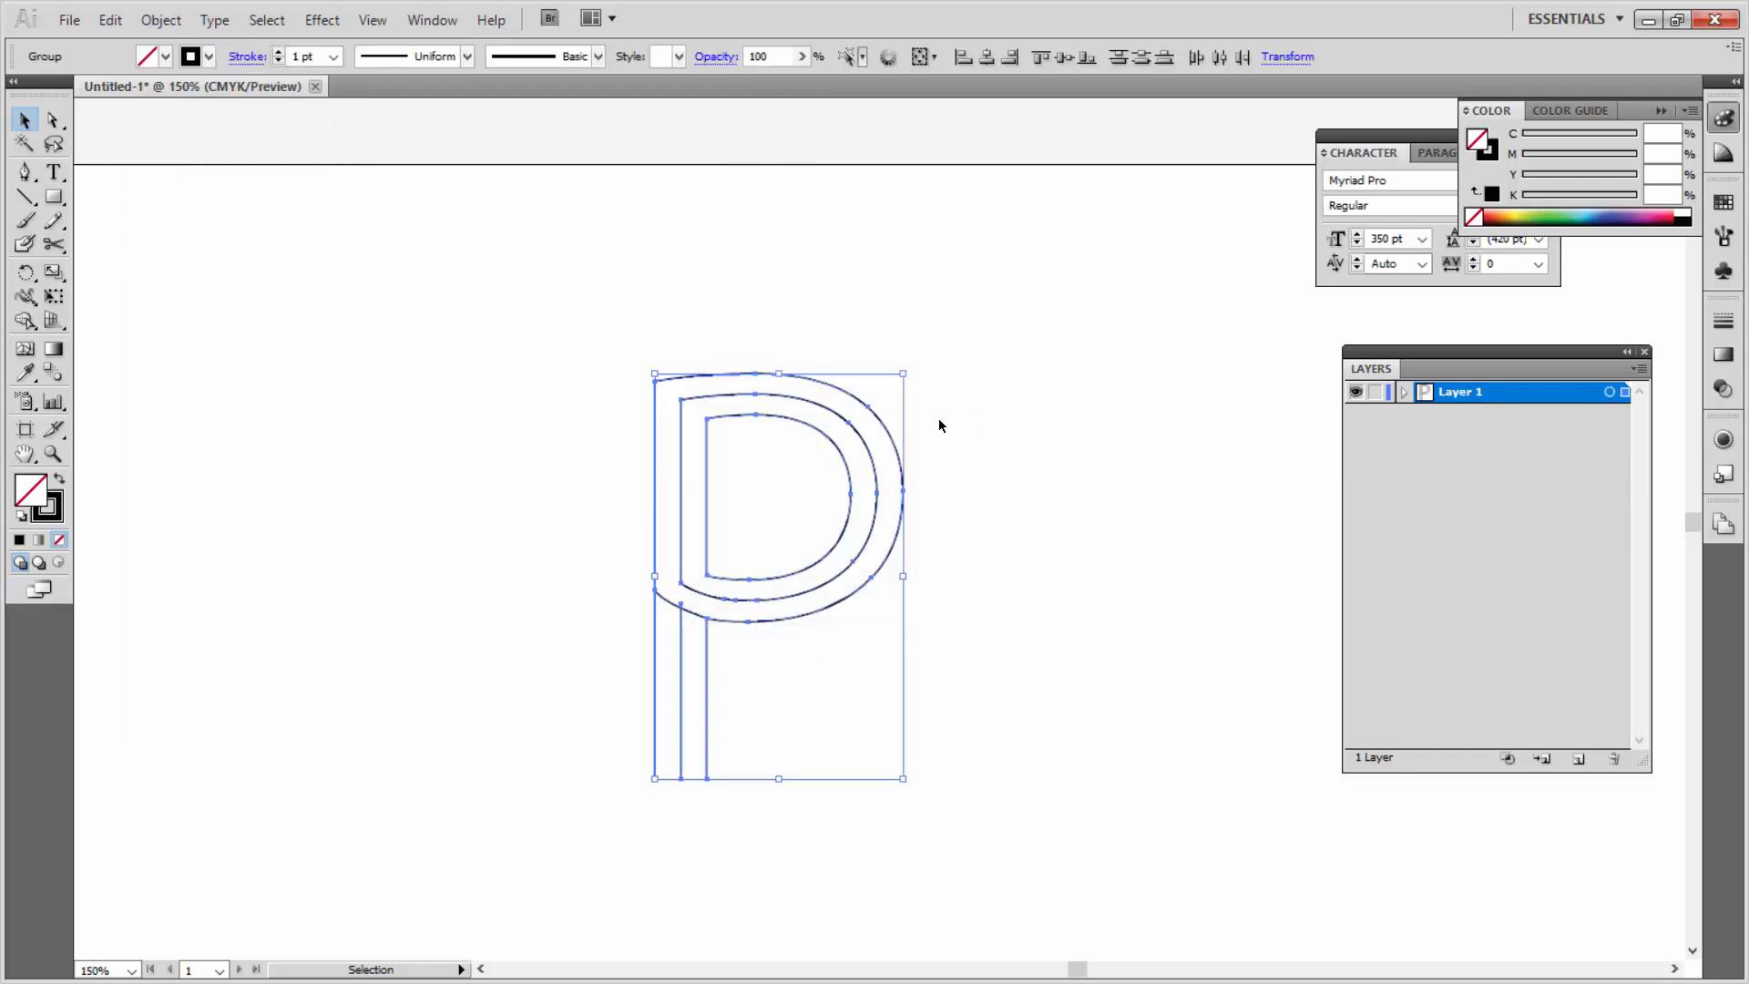
left_click(161, 20)
left_click(200, 125)
left_click(433, 367)
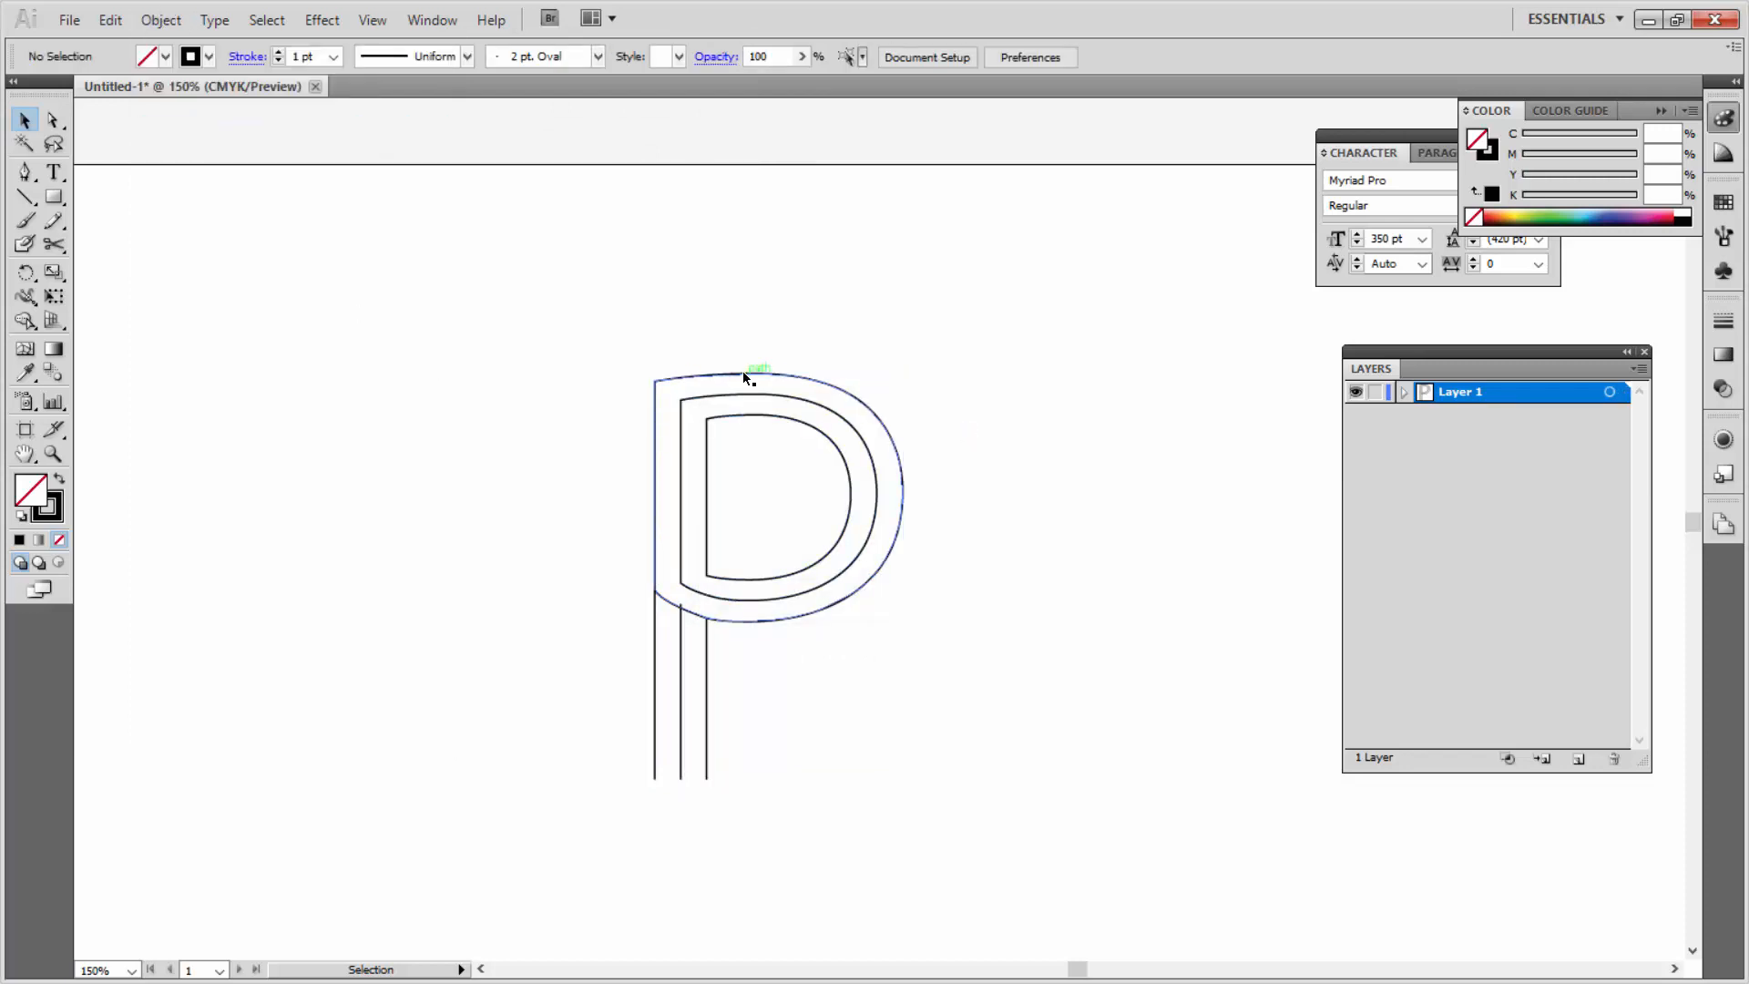
Step: Delete the bowl's outer and inner outlines and the stem's two side lines, keeping only the middle paths
left_click_drag(744, 375, 732, 663)
key("Delete")
left_click(655, 657)
key("Delete")
Step: Extend the upper end of the stem's centre line to the bowl's lower-left corner with the Direct Selection tool
key("a")
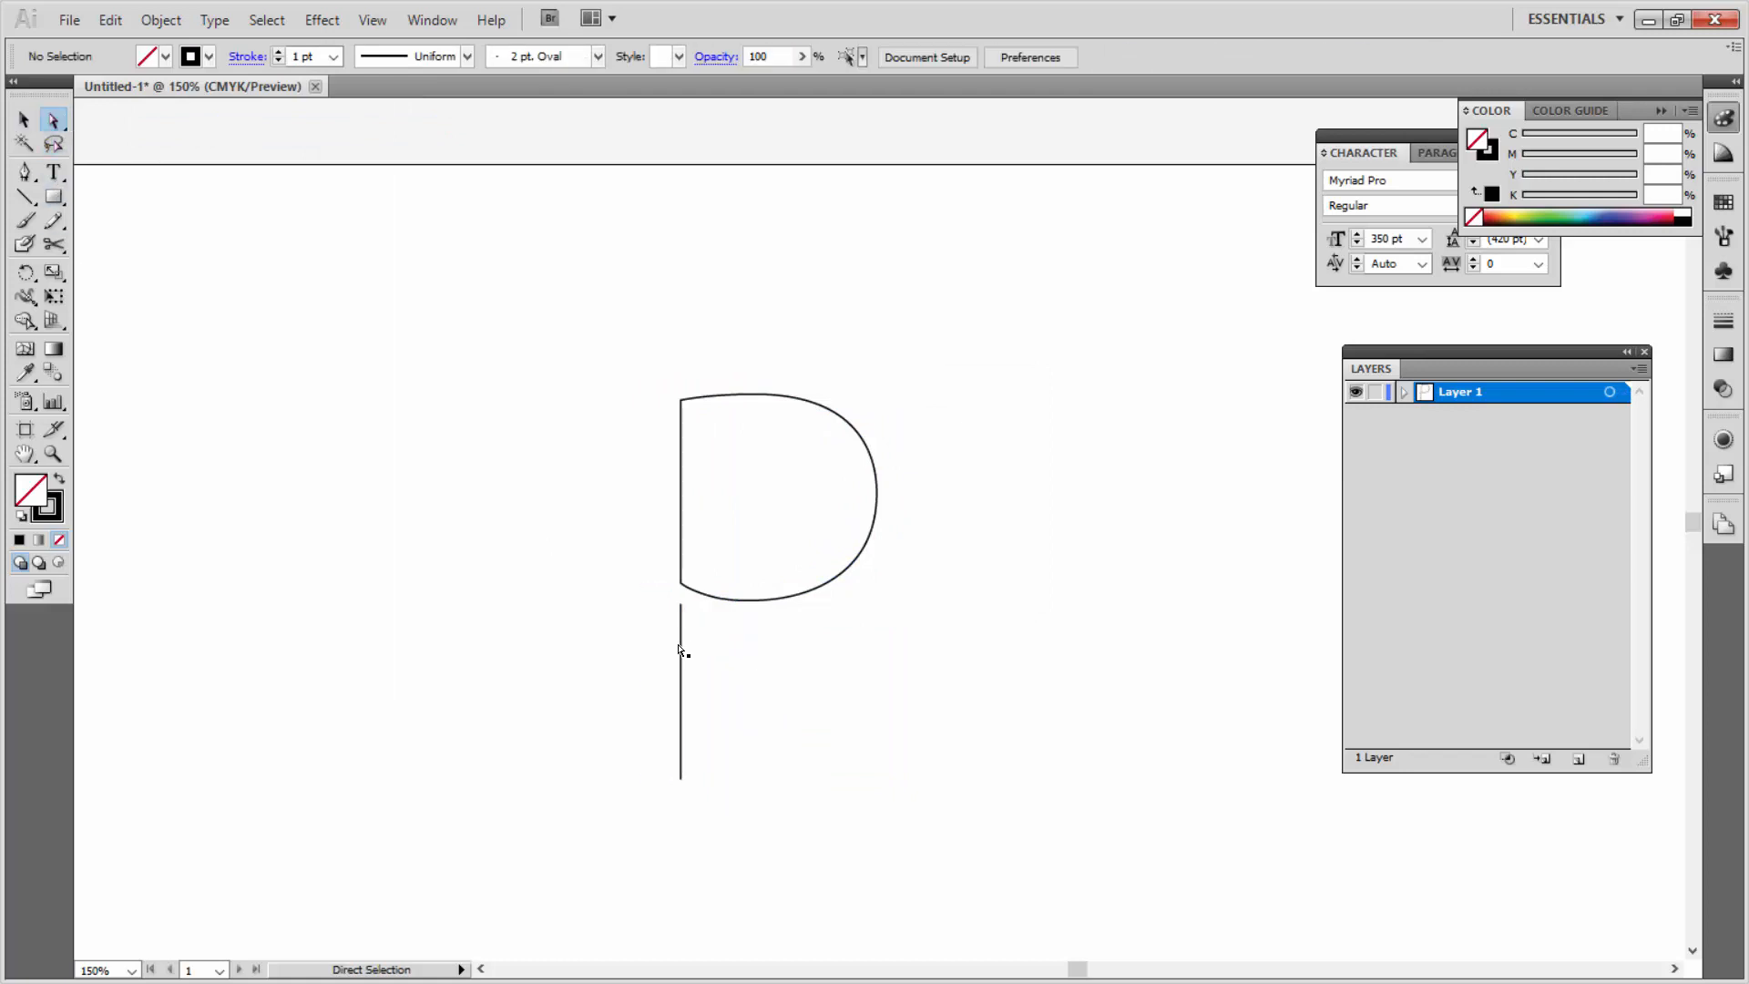
left_click_drag(681, 605, 681, 583)
left_click(753, 683)
Step: Adjust the direction handle at the bowl's lower-left corner to smooth the curve where it meets the stem
key("z")
left_click(700, 604)
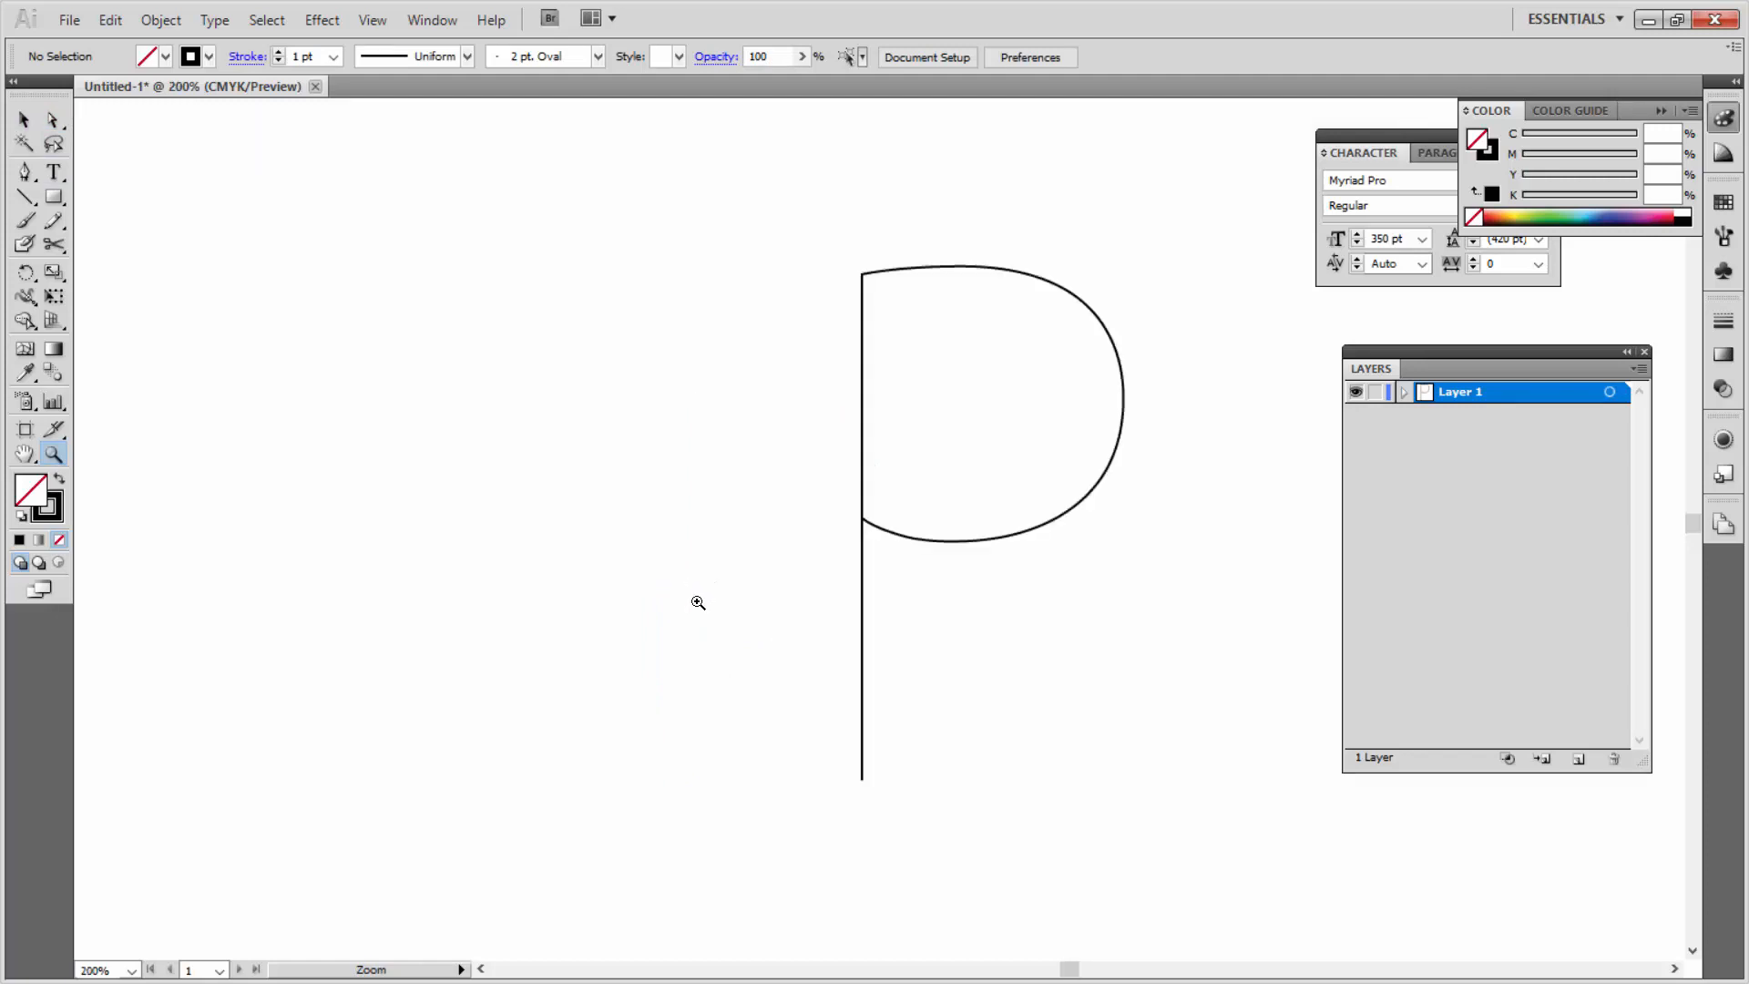
left_click(947, 536)
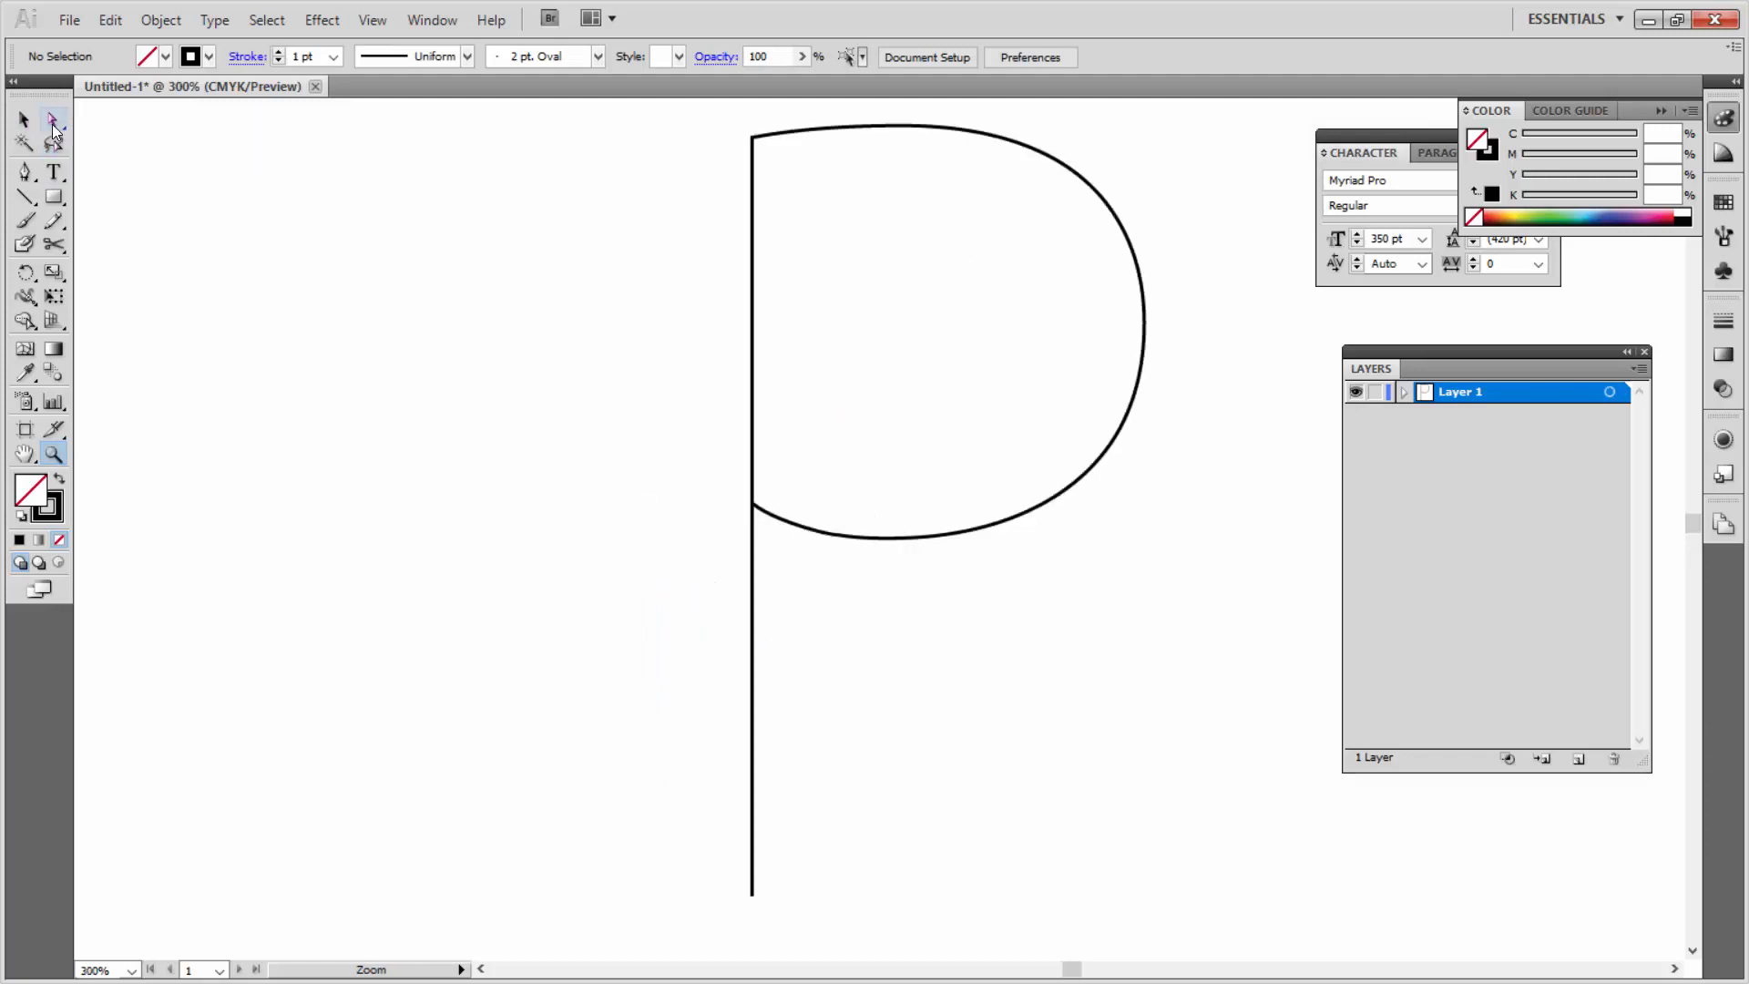
left_click(52, 121)
left_click(824, 532)
key("z")
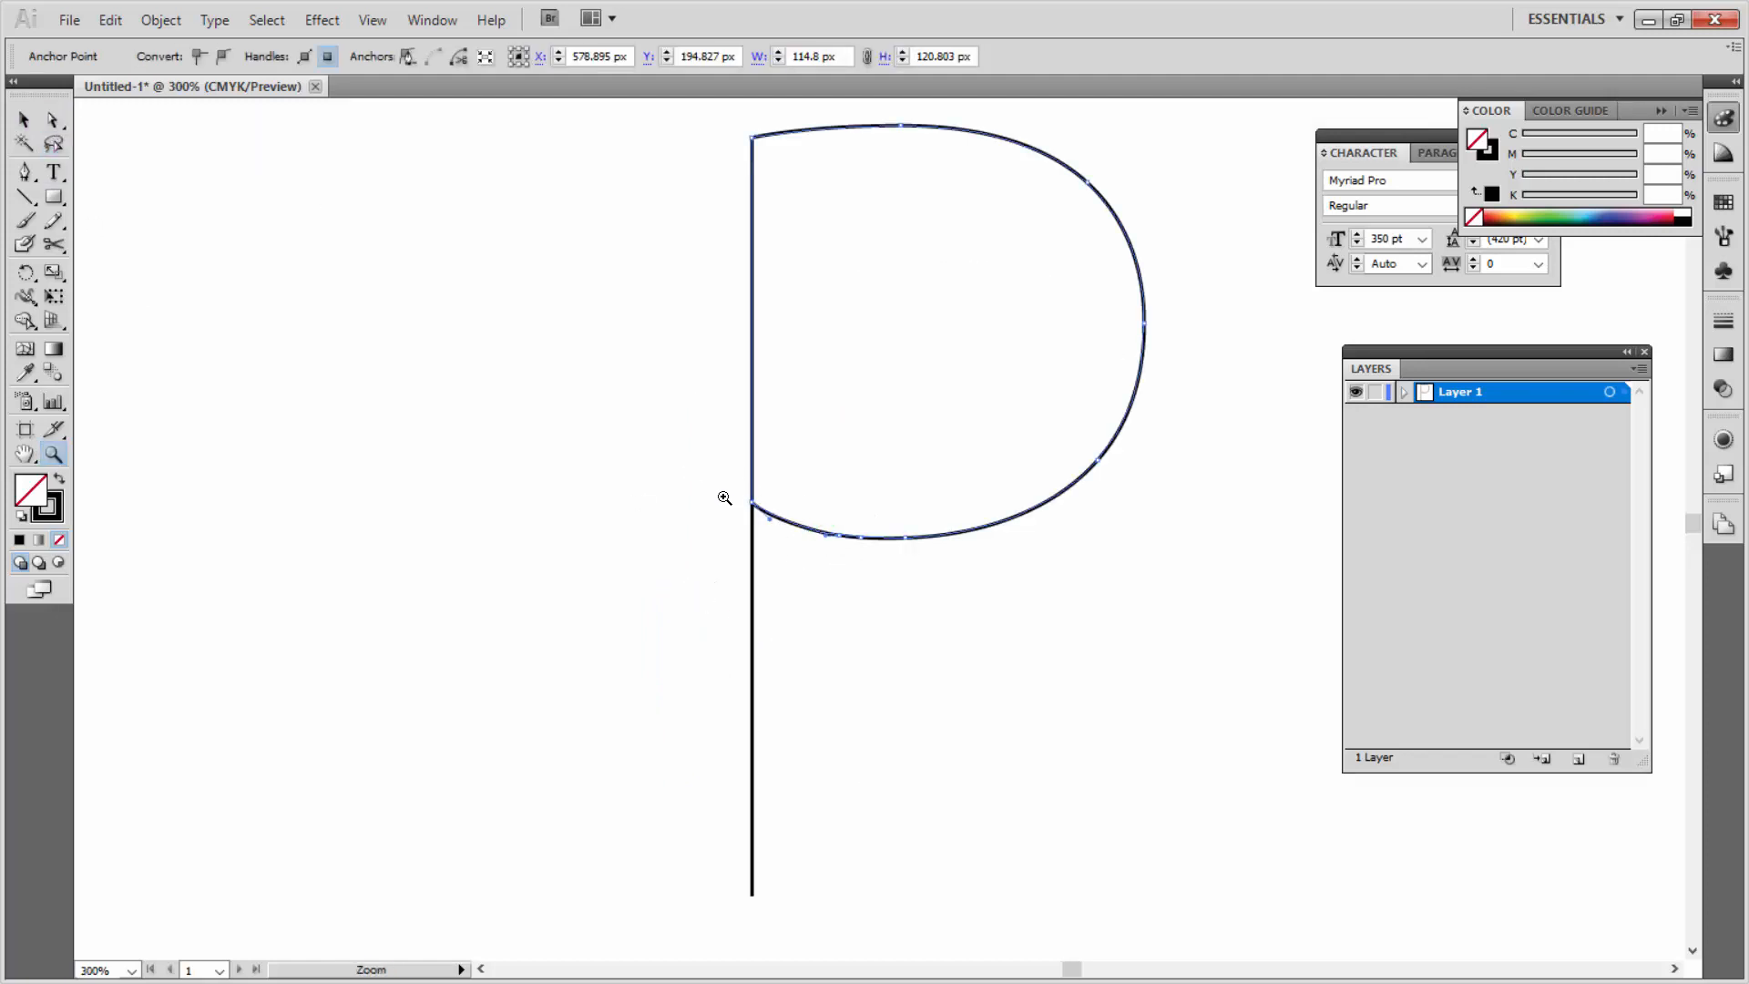
left_click_drag(676, 463, 921, 610)
left_click_drag(991, 539, 593, 576)
left_click(54, 121)
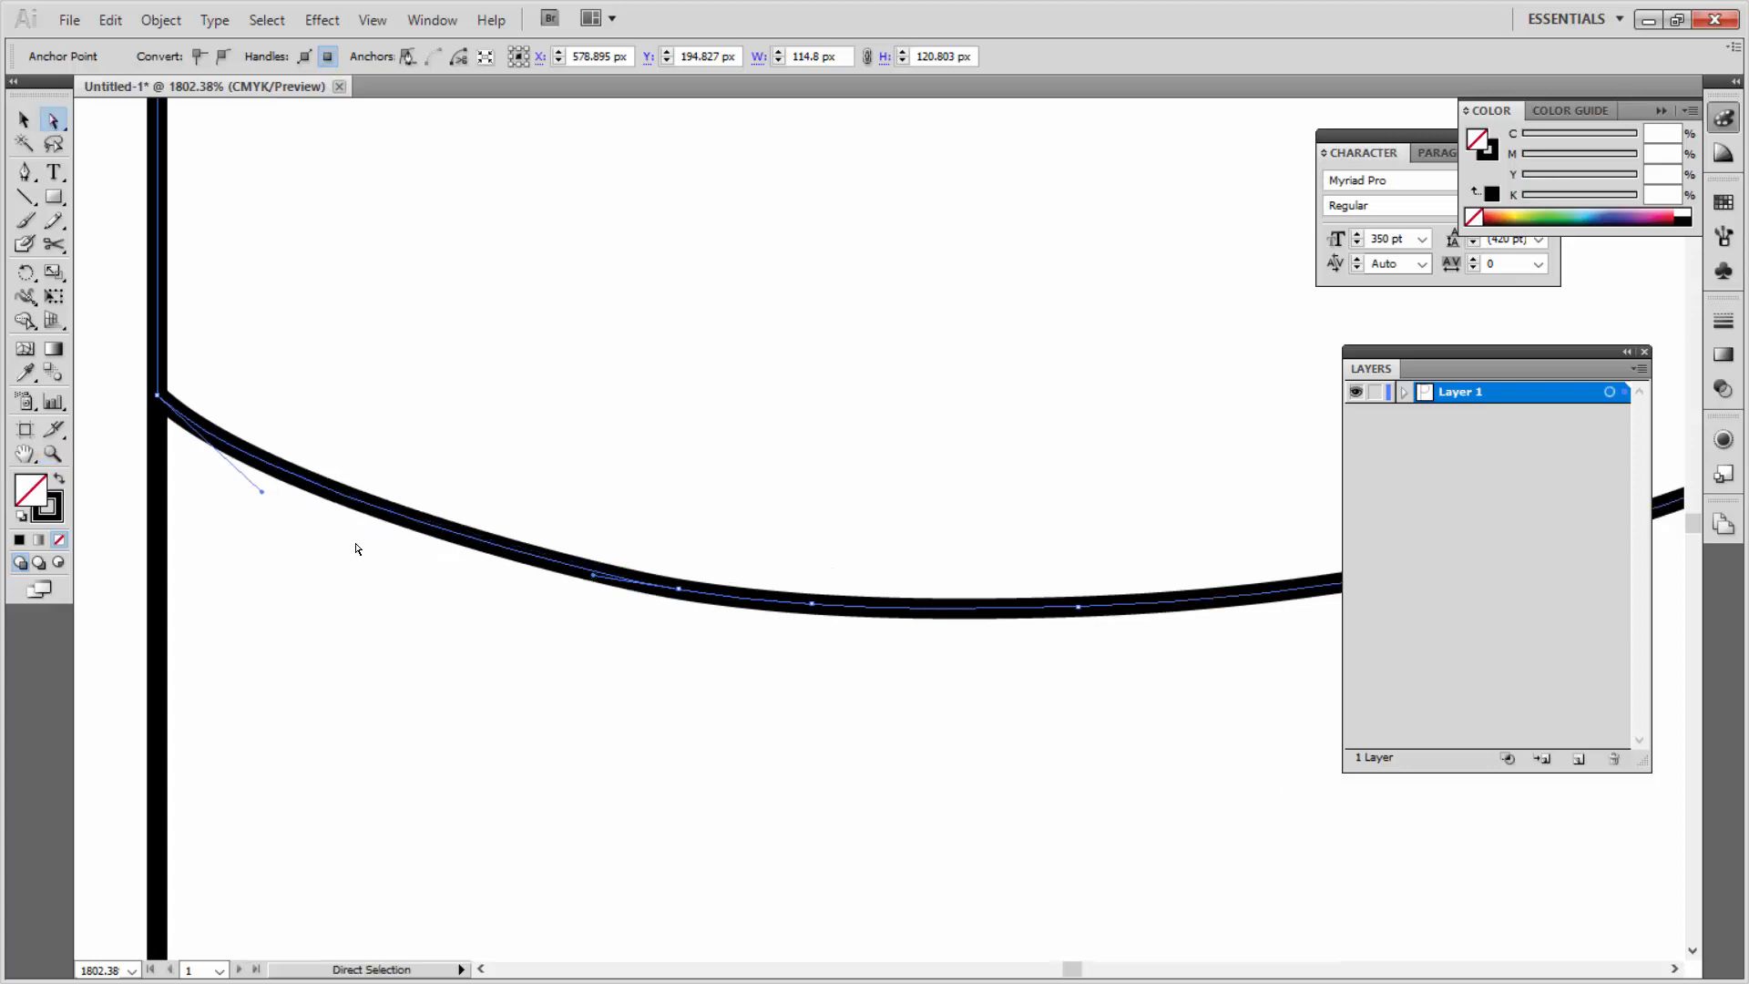
left_click_drag(261, 491, 273, 489)
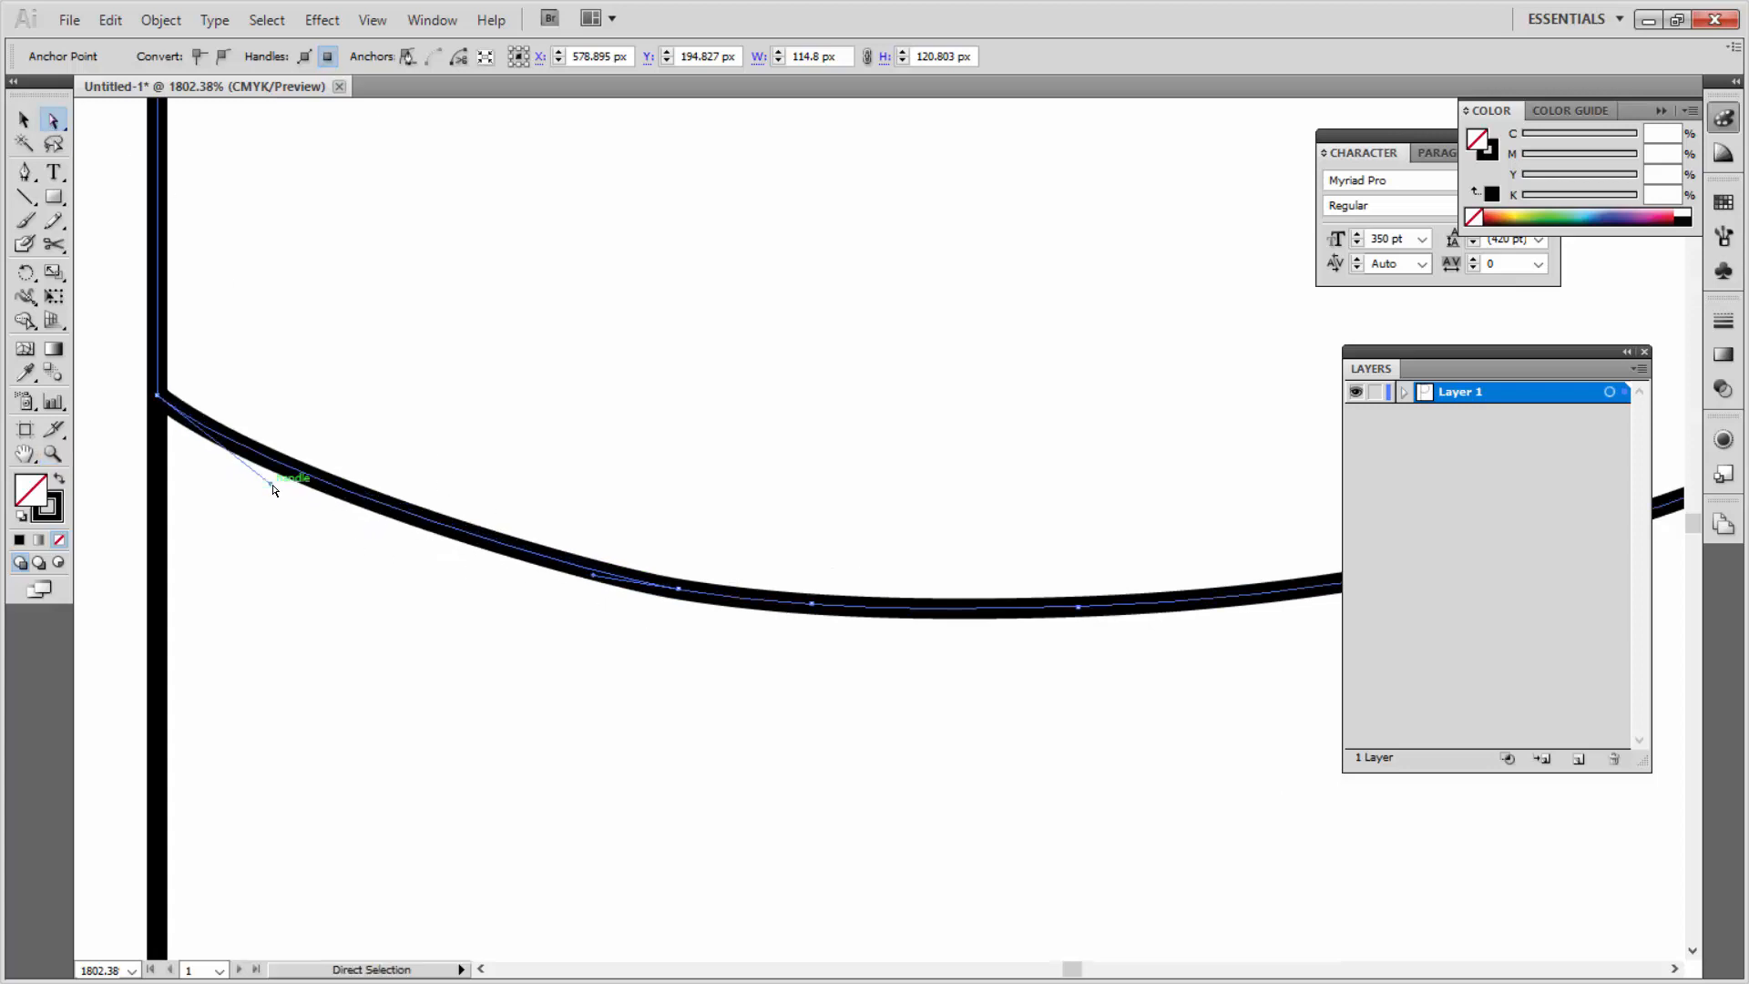
left_click(684, 707)
key("ctrl+minus")
key("ctrl+minus")
key("ctrl+minus")
key("ctrl+minus")
key("ctrl+minus")
key("ctrl+minus")
key("ctrl+minus")
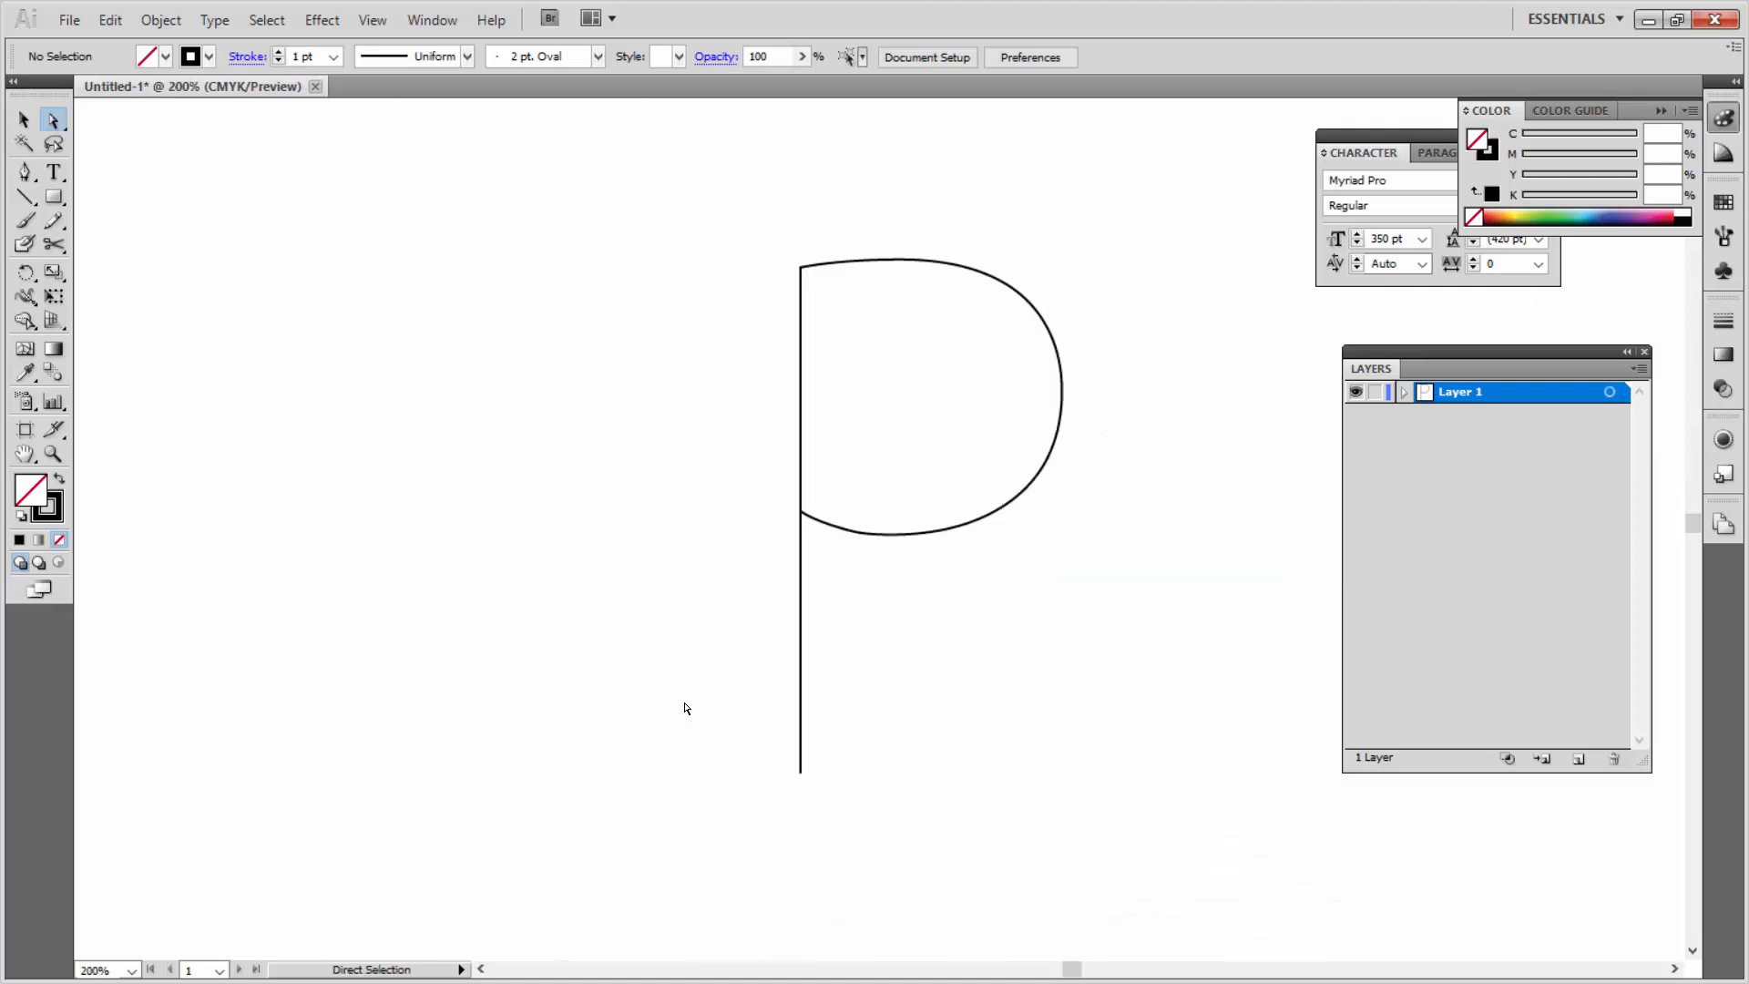